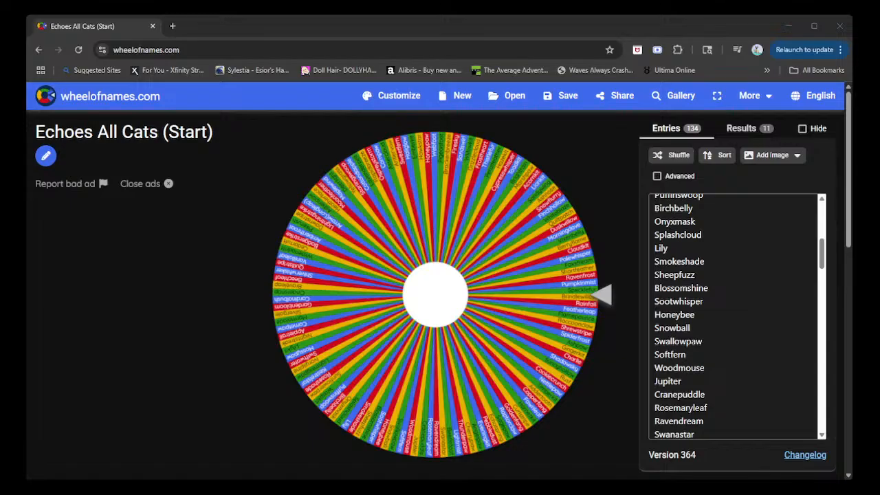
# Spin the name wheel twice, dismissing the first winner without removing its entry.
pyautogui.click(435, 294)
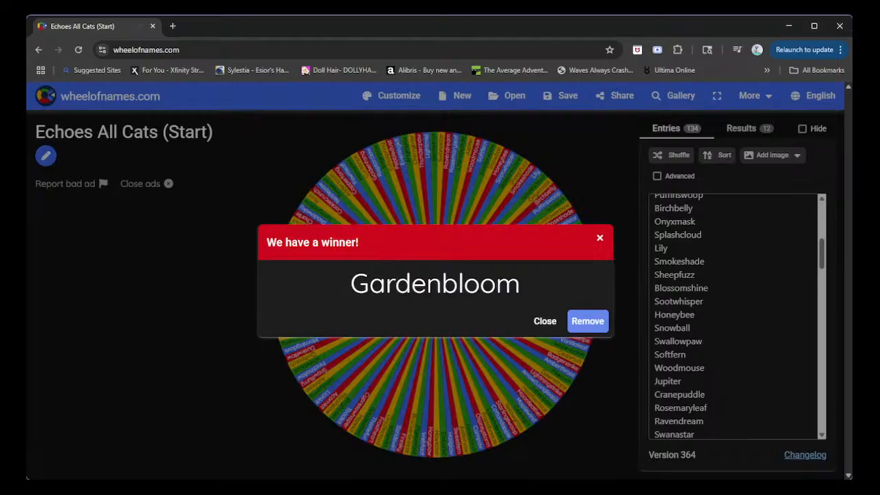
pyautogui.hotkey('alt', 'Tab')
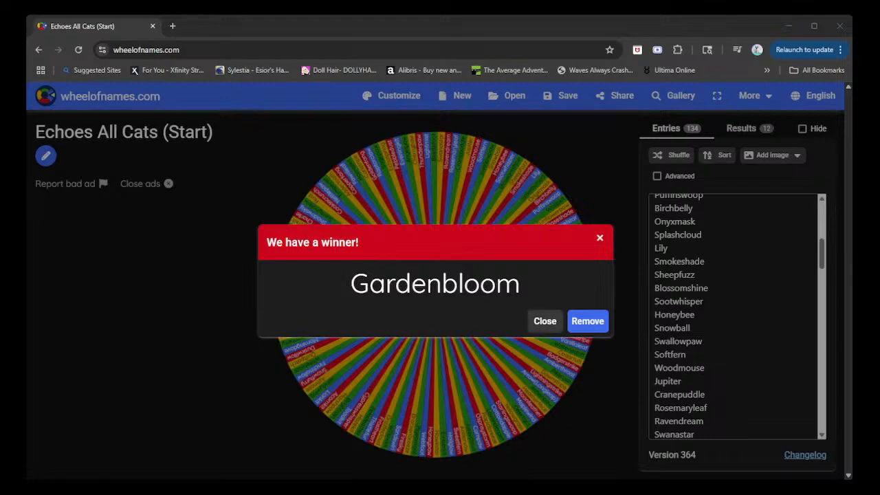
pyautogui.click(545, 321)
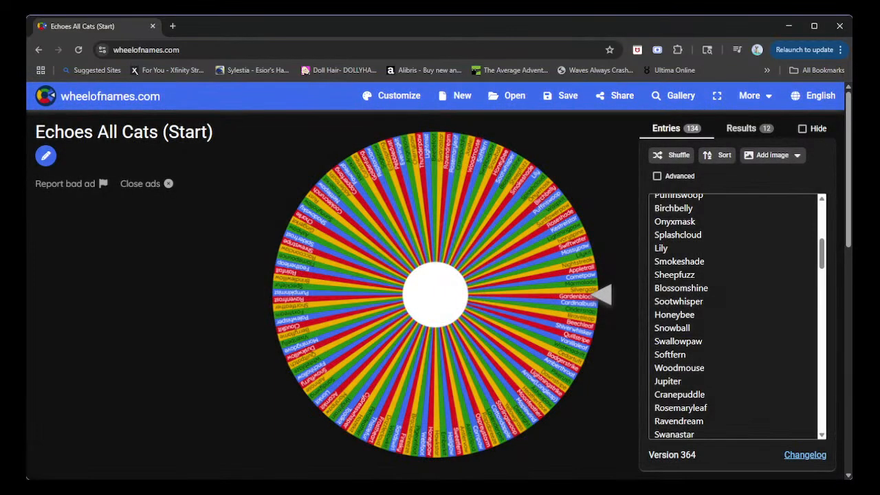
pyautogui.click(435, 294)
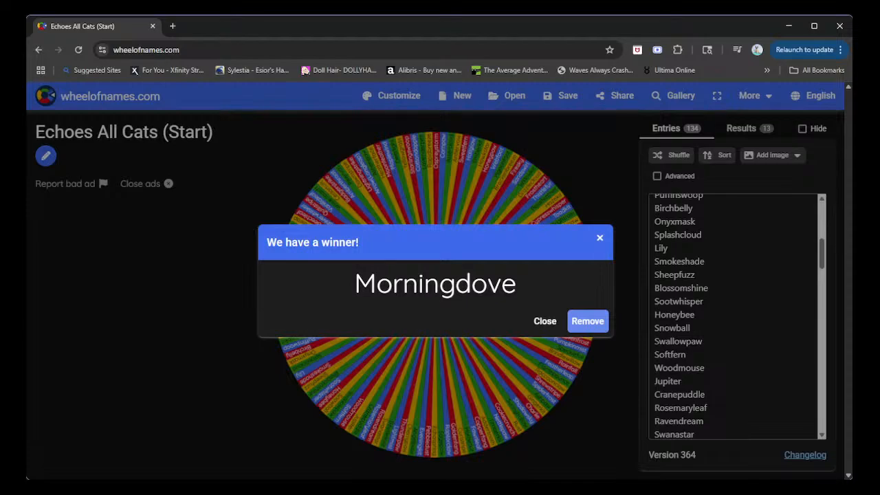
pyautogui.press('Return')
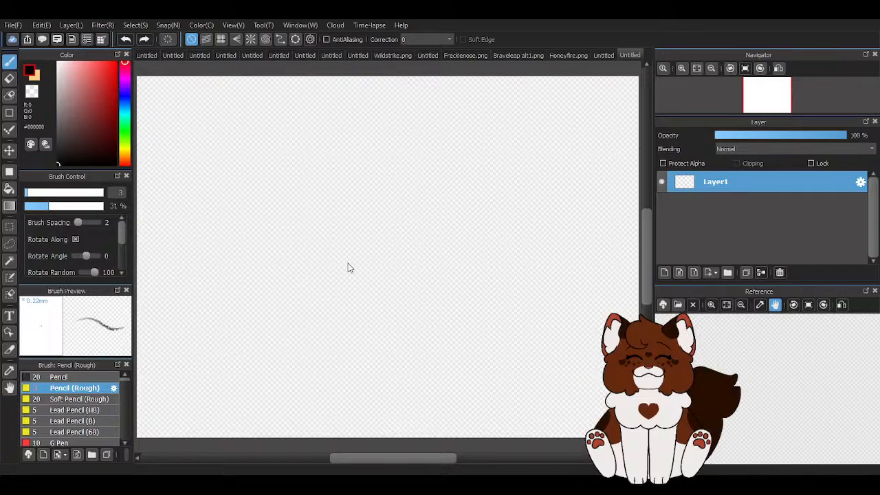
# Examine the grey-and-orange tabby up close in the reference image.
pyautogui.click(757, 320)
pyautogui.click(711, 306)
pyautogui.click(711, 305)
pyautogui.click(711, 306)
pyautogui.click(711, 306)
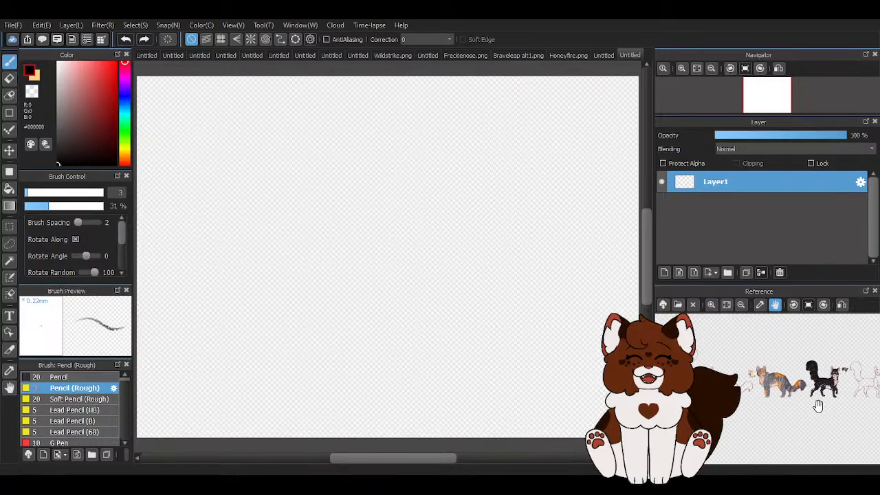
pyautogui.click(711, 306)
pyautogui.click(711, 306)
pyautogui.click(710, 306)
pyautogui.click(711, 305)
pyautogui.click(711, 306)
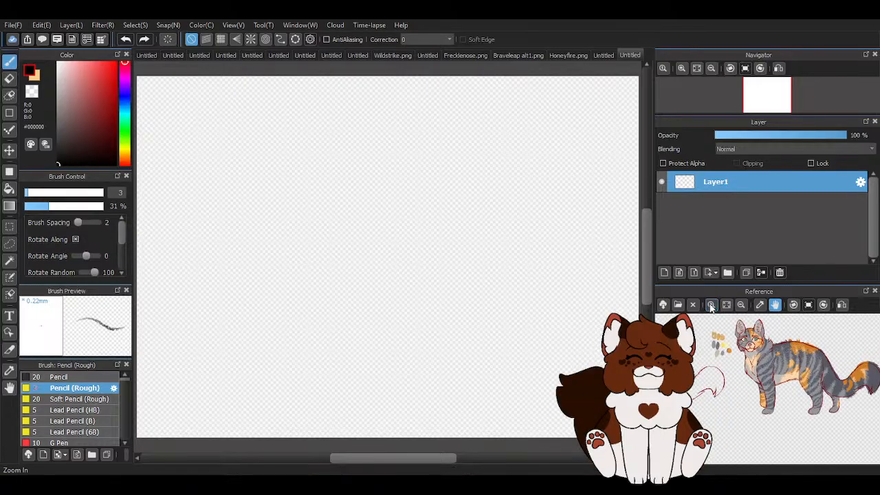
pyautogui.click(711, 306)
pyautogui.moveTo(768, 338); pyautogui.dragTo(730, 364)
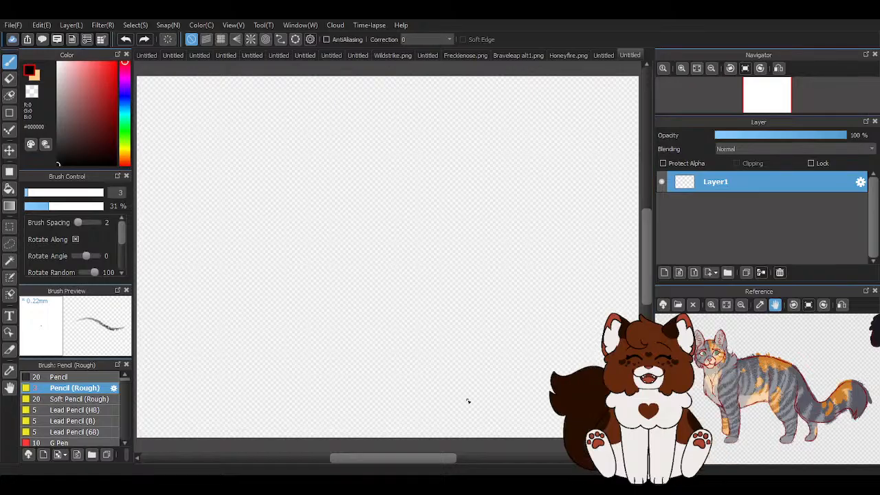
pyautogui.moveTo(681, 409)
pyautogui.mouseDown()
pyautogui.moveTo(812, 399)
pyautogui.moveTo(838, 415)
pyautogui.moveTo(870, 395)
pyautogui.moveTo(775, 403)
pyautogui.mouseUp()
pyautogui.moveTo(828, 390); pyautogui.dragTo(792, 397)
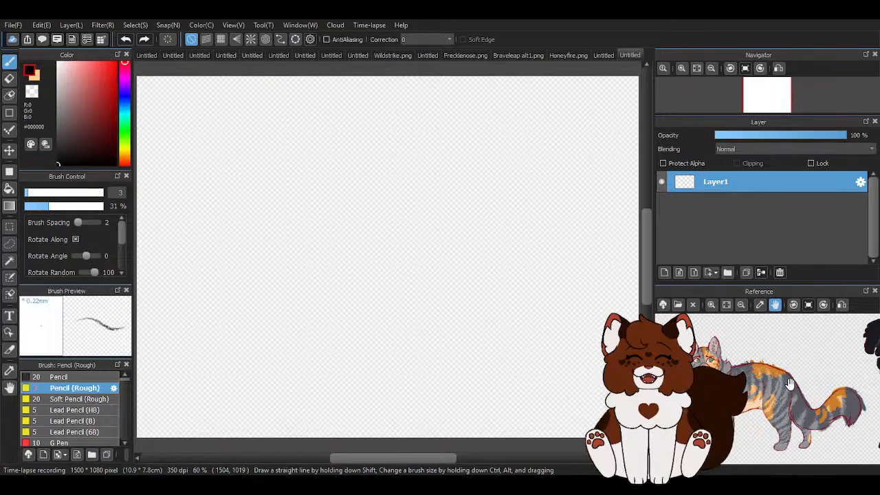
# Find the Morningdove cat beside Rainfall in the reference image lineup.
pyautogui.click(741, 305)
pyautogui.click(741, 305)
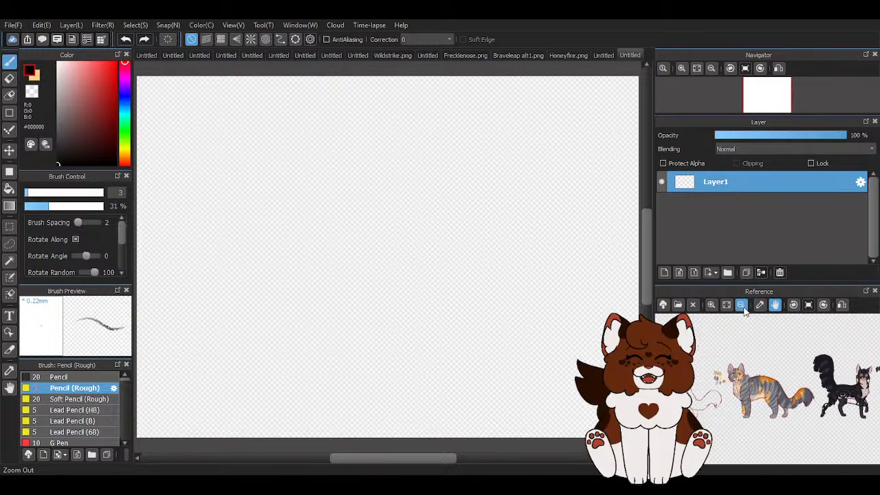
pyautogui.click(741, 305)
pyautogui.moveTo(833, 411)
pyautogui.mouseDown()
pyautogui.moveTo(746, 411)
pyautogui.moveTo(844, 415)
pyautogui.mouseUp()
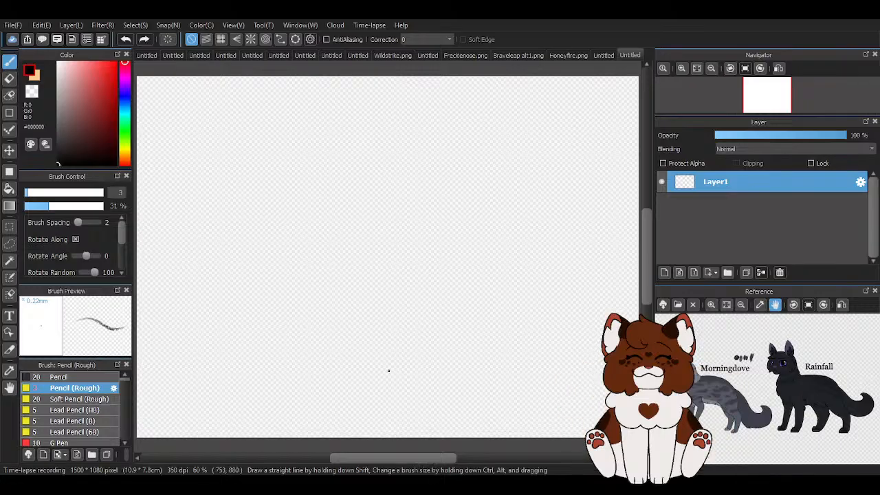
pyautogui.scroll(-1, 330, 257)
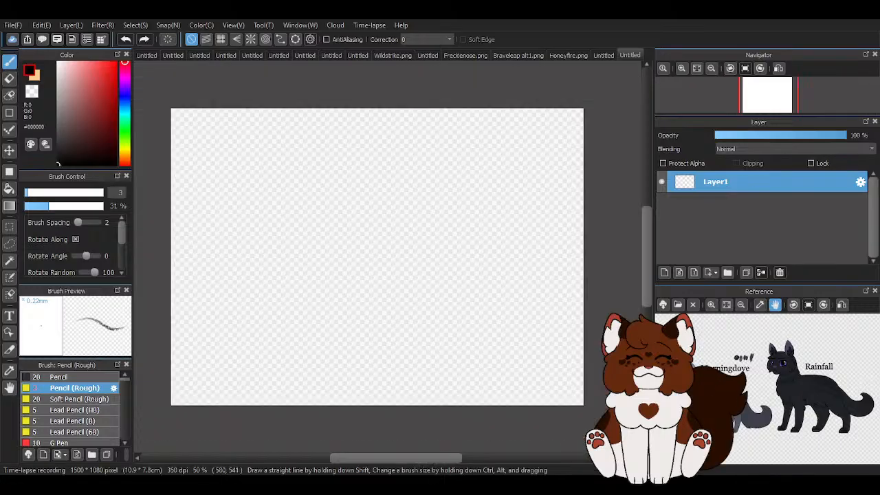
pyautogui.scroll(-1, 328, 254)
pyautogui.scroll(1, 376, 224)
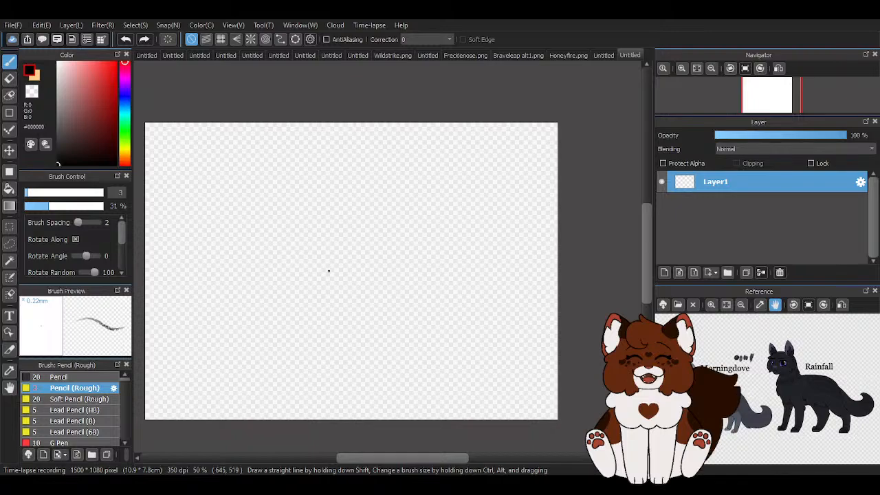
pyautogui.scroll(-1, 318, 265)
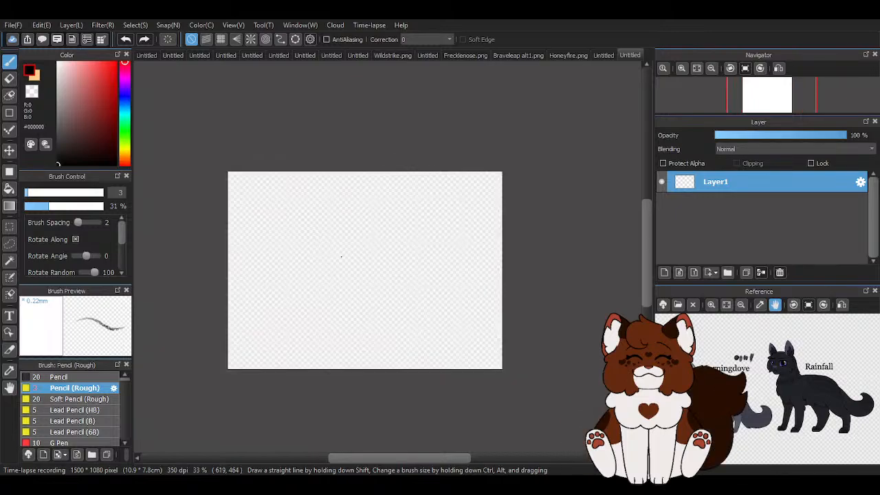
pyautogui.scroll(4, 315, 250)
pyautogui.scroll(1, 383, 131)
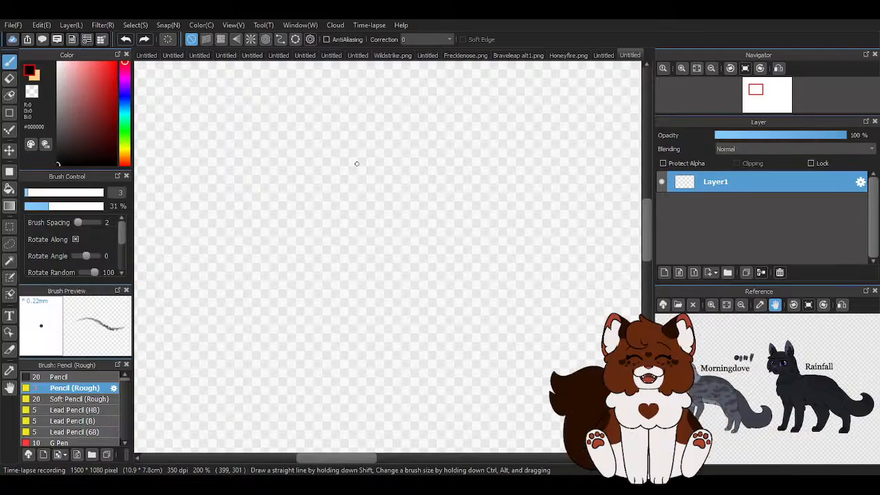
pyautogui.scroll(-3, 405, 223)
pyautogui.scroll(3, 404, 222)
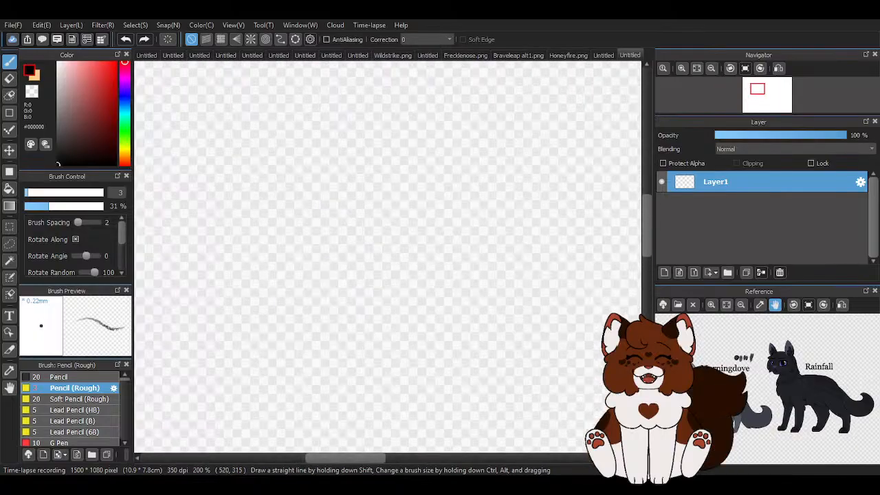
pyautogui.scroll(-3, 328, 204)
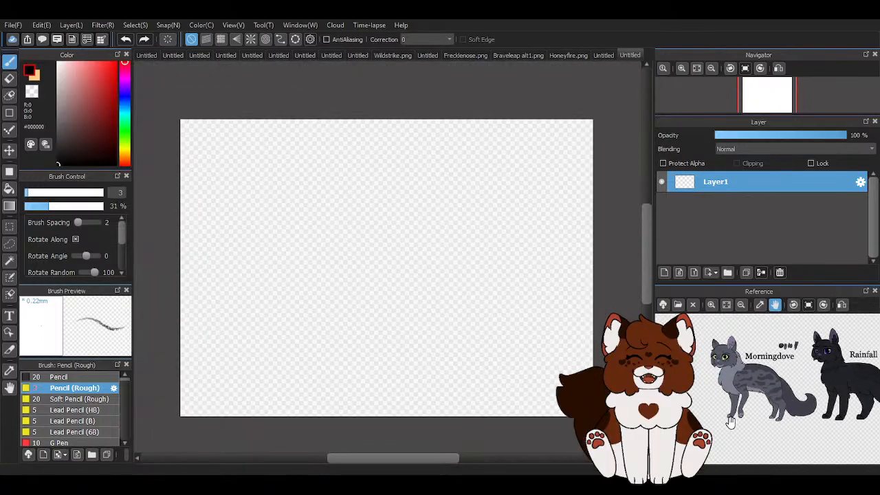
# Enlarge the Morningdove cat in the reference image.
pyautogui.click(712, 305)
pyautogui.click(712, 305)
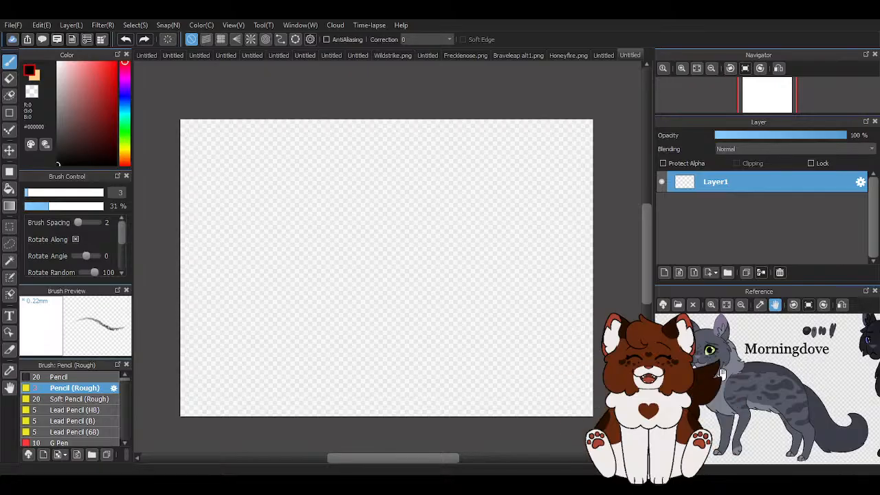
pyautogui.scroll(-3, 346, 232)
pyautogui.scroll(3, 323, 264)
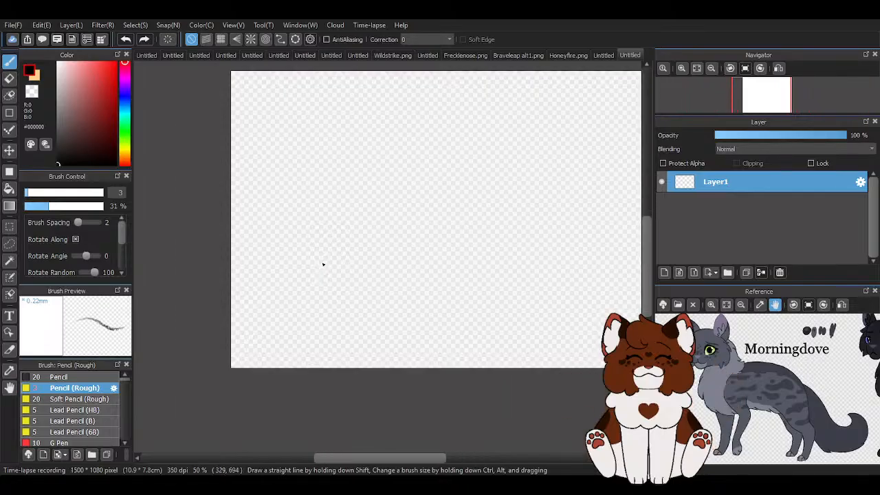
pyautogui.scroll(-1, 324, 263)
pyautogui.scroll(1, 324, 227)
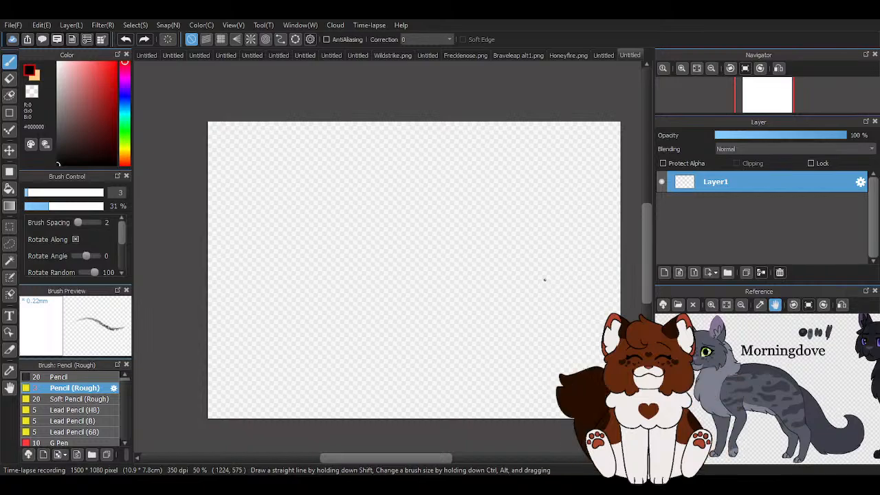
pyautogui.scroll(-2, 234, 173)
pyautogui.scroll(3, 234, 173)
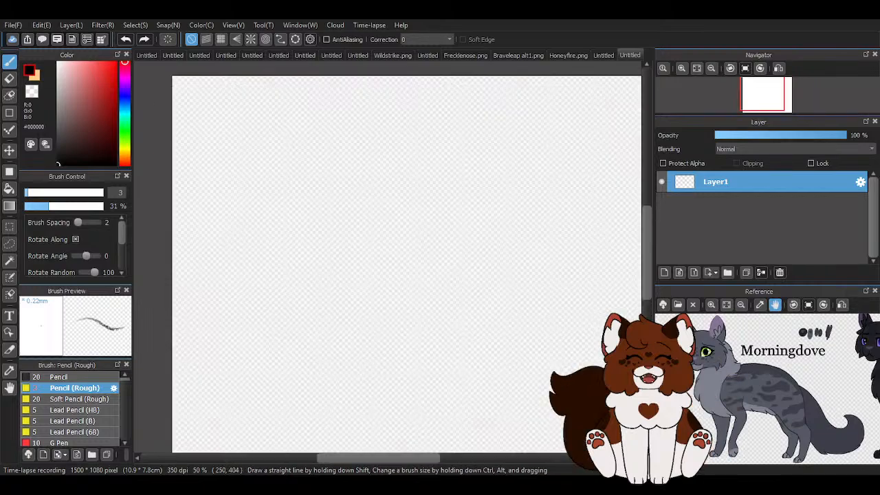
pyautogui.scroll(-1, 275, 213)
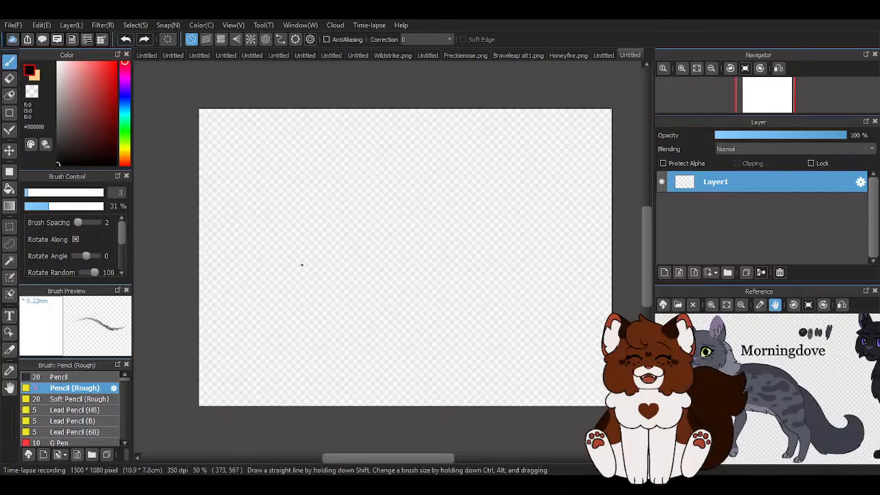
pyautogui.scroll(-1, 229, 228)
pyautogui.scroll(-1, 360, 224)
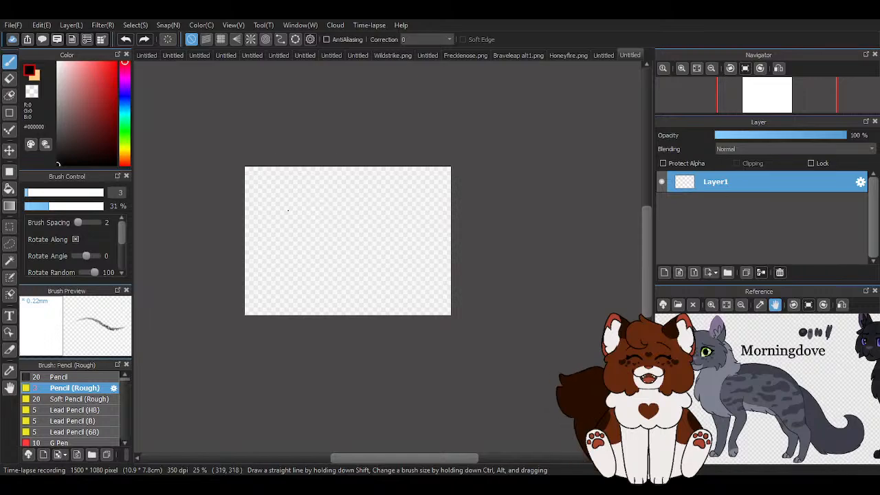
pyautogui.scroll(4, 300, 221)
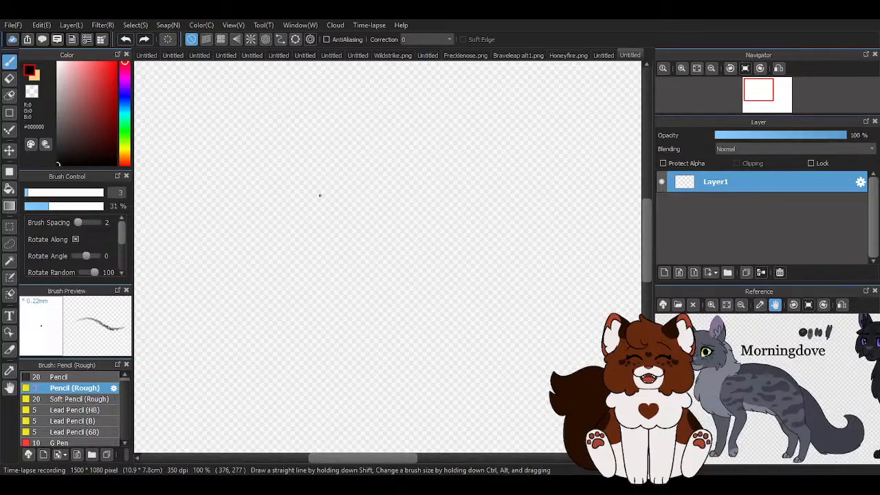
# Sketch a rough branching diagram of ovals joined by lines on Layer1 with the Pencil (Rough) brush.
pyautogui.scroll(-2, 321, 196)
pyautogui.scroll(1, 390, 217)
pyautogui.scroll(1, 295, 151)
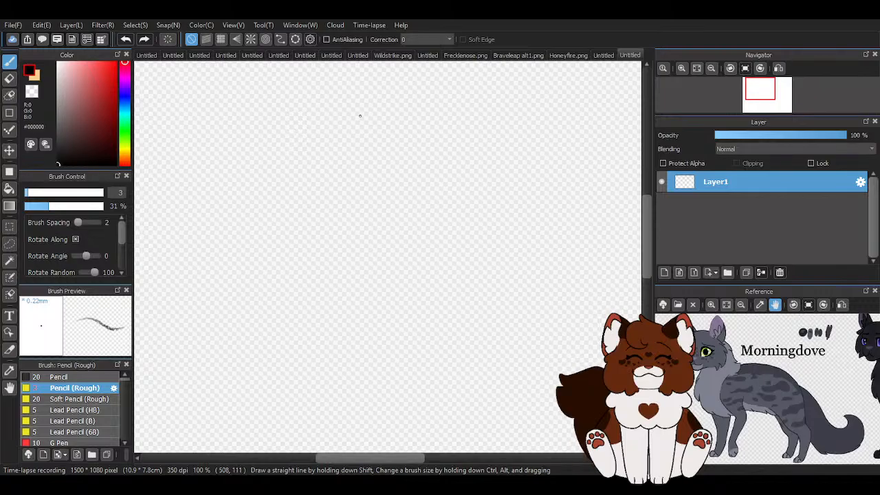
pyautogui.moveTo(363, 130)
pyautogui.mouseDown()
pyautogui.moveTo(317, 100)
pyautogui.moveTo(272, 136)
pyautogui.mouseUp()
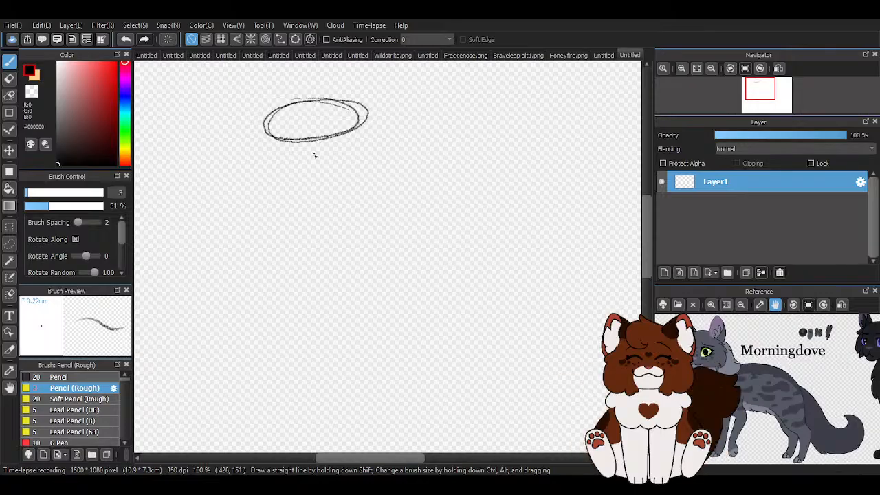
pyautogui.moveTo(316, 139)
pyautogui.mouseDown()
pyautogui.moveTo(316, 195)
pyautogui.moveTo(414, 189)
pyautogui.moveTo(470, 221)
pyautogui.mouseUp()
pyautogui.moveTo(311, 195); pyautogui.dragTo(312, 233)
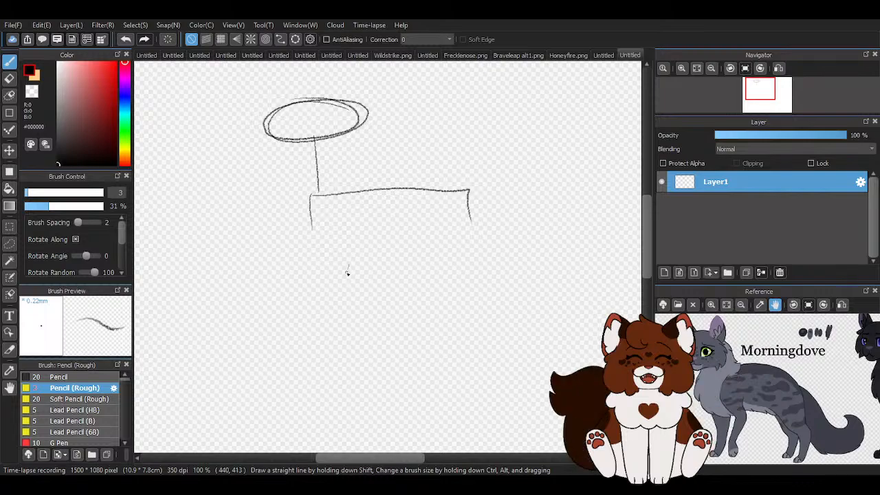
pyautogui.moveTo(352, 262); pyautogui.dragTo(356, 267)
pyautogui.moveTo(462, 242); pyautogui.dragTo(480, 247)
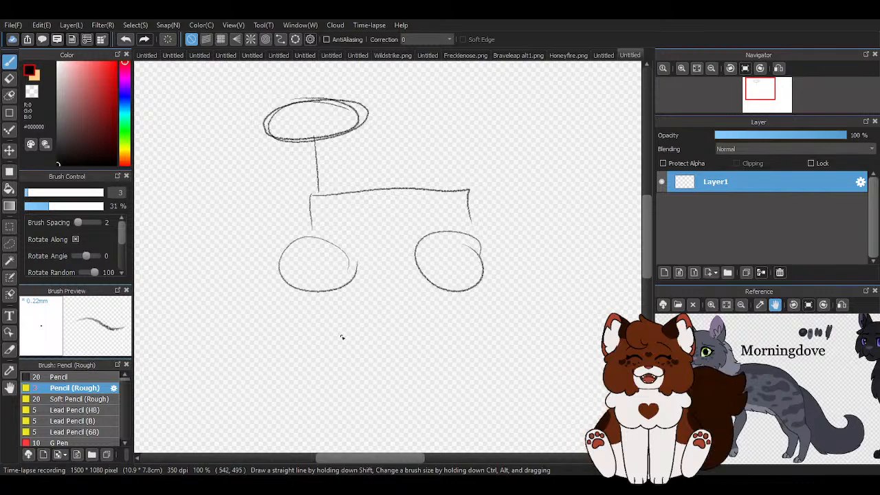
pyautogui.moveTo(324, 279)
pyautogui.mouseDown()
pyautogui.moveTo(349, 290)
pyautogui.moveTo(329, 299)
pyautogui.moveTo(405, 330)
pyautogui.moveTo(408, 306)
pyautogui.moveTo(404, 414)
pyautogui.mouseUp()
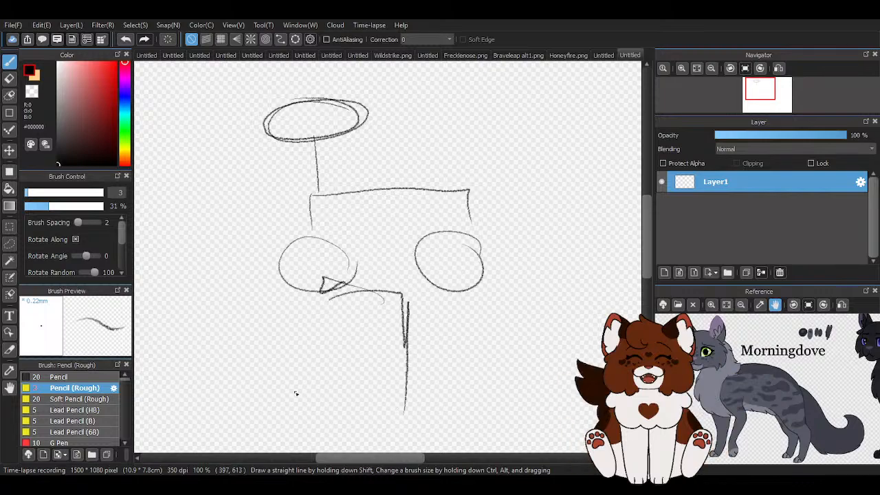
pyautogui.moveTo(504, 405)
pyautogui.mouseDown()
pyautogui.moveTo(270, 395)
pyautogui.moveTo(313, 430)
pyautogui.moveTo(275, 382)
pyautogui.mouseUp()
# Undo every stroke of the branching diagram so that Layer1 is empty.
pyautogui.scroll(-1, 286, 310)
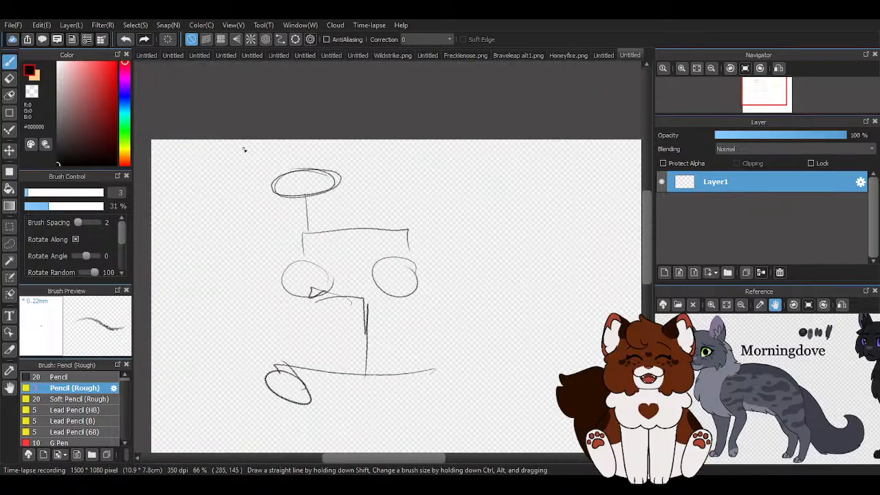
pyautogui.click(119, 47)
pyautogui.click(120, 46)
pyautogui.click(120, 47)
pyautogui.click(120, 47)
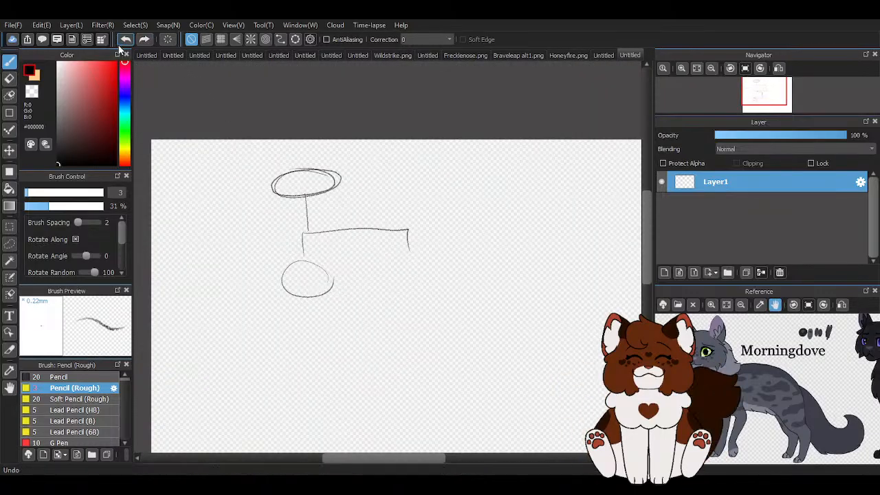
pyautogui.click(119, 46)
pyautogui.click(119, 47)
pyautogui.click(120, 46)
pyautogui.click(119, 47)
pyautogui.click(120, 46)
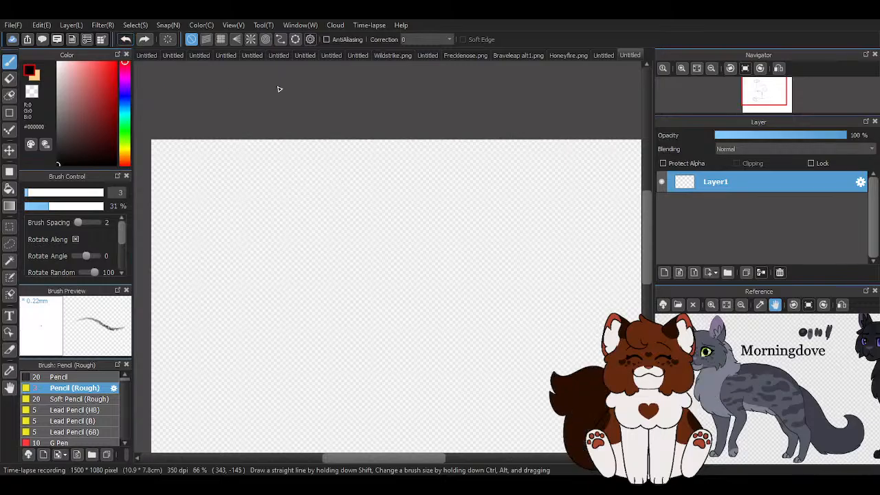
pyautogui.scroll(-1, 383, 177)
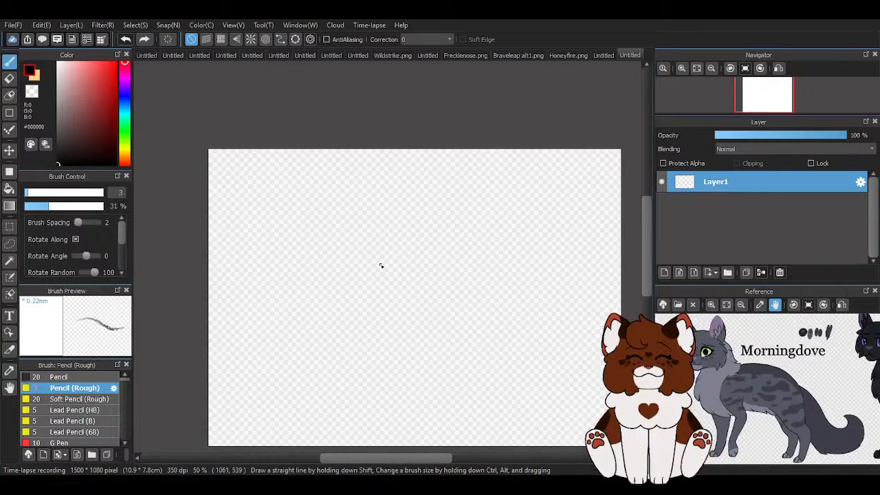
pyautogui.scroll(-1, 355, 257)
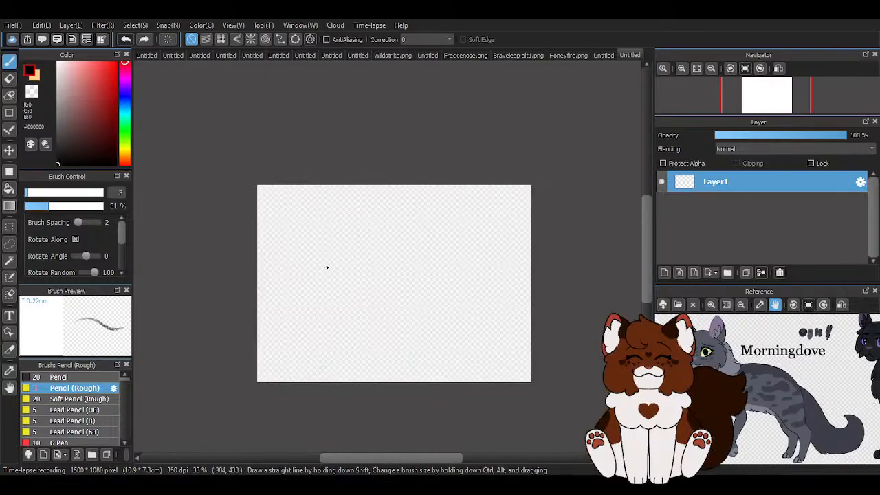
pyautogui.scroll(3, 288, 252)
pyautogui.scroll(3, 381, 165)
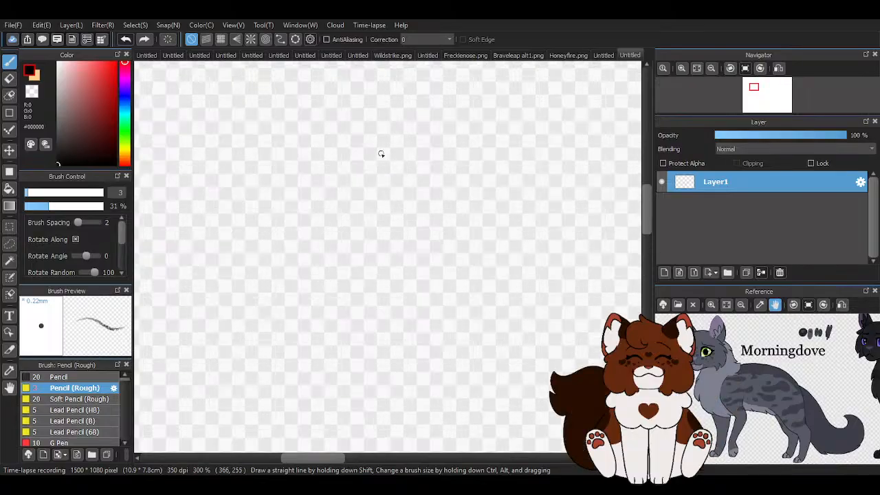
# Sketch a large rough circle for the head on Layer1 in black, building up its outline with overlapping strokes.
pyautogui.moveTo(403, 146)
pyautogui.mouseDown()
pyautogui.moveTo(344, 127)
pyautogui.moveTo(267, 157)
pyautogui.moveTo(217, 209)
pyautogui.moveTo(238, 308)
pyautogui.moveTo(310, 367)
pyautogui.mouseUp()
pyautogui.moveTo(210, 274)
pyautogui.mouseDown()
pyautogui.moveTo(293, 379)
pyautogui.moveTo(376, 391)
pyautogui.moveTo(451, 283)
pyautogui.mouseUp()
pyautogui.moveTo(363, 125); pyautogui.dragTo(464, 197)
pyautogui.moveTo(392, 139)
pyautogui.mouseDown()
pyautogui.moveTo(471, 285)
pyautogui.moveTo(407, 380)
pyautogui.mouseUp()
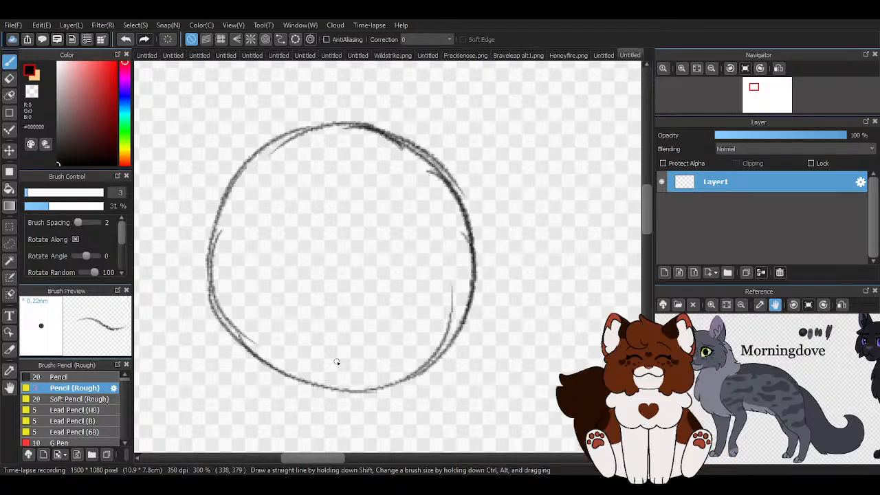
pyautogui.moveTo(215, 230)
pyautogui.mouseDown()
pyautogui.moveTo(215, 307)
pyautogui.moveTo(430, 368)
pyautogui.moveTo(478, 248)
pyautogui.mouseUp()
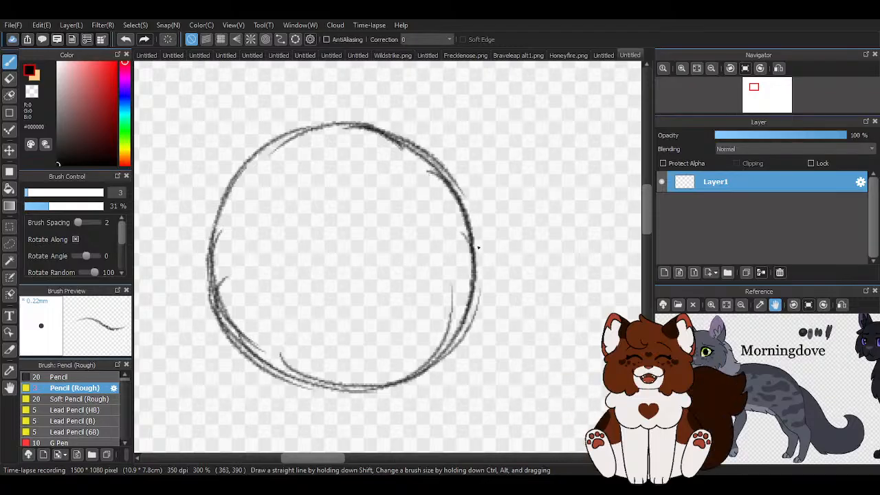
pyautogui.moveTo(223, 220)
pyautogui.mouseDown()
pyautogui.moveTo(270, 148)
pyautogui.moveTo(357, 125)
pyautogui.moveTo(444, 207)
pyautogui.mouseUp()
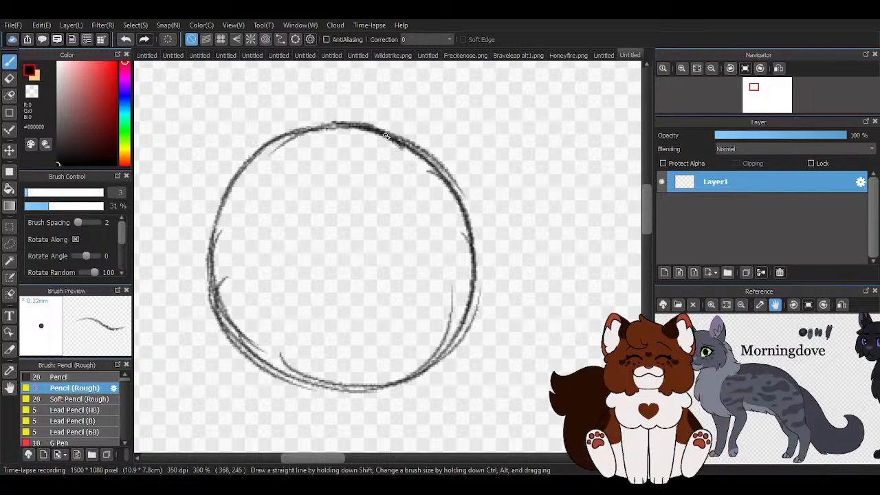
pyautogui.moveTo(385, 135)
pyautogui.mouseDown()
pyautogui.moveTo(479, 255)
pyautogui.moveTo(410, 355)
pyautogui.mouseUp()
pyautogui.scroll(-5, 320, 257)
pyautogui.scroll(5, 310, 278)
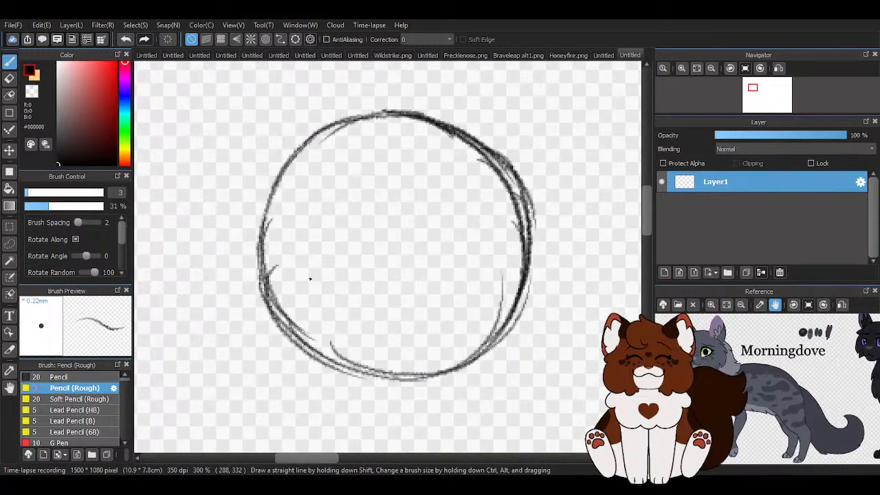
pyautogui.moveTo(449, 133); pyautogui.dragTo(516, 206)
pyautogui.moveTo(474, 141)
pyautogui.mouseDown()
pyautogui.moveTo(523, 268)
pyautogui.moveTo(526, 251)
pyautogui.moveTo(496, 340)
pyautogui.mouseUp()
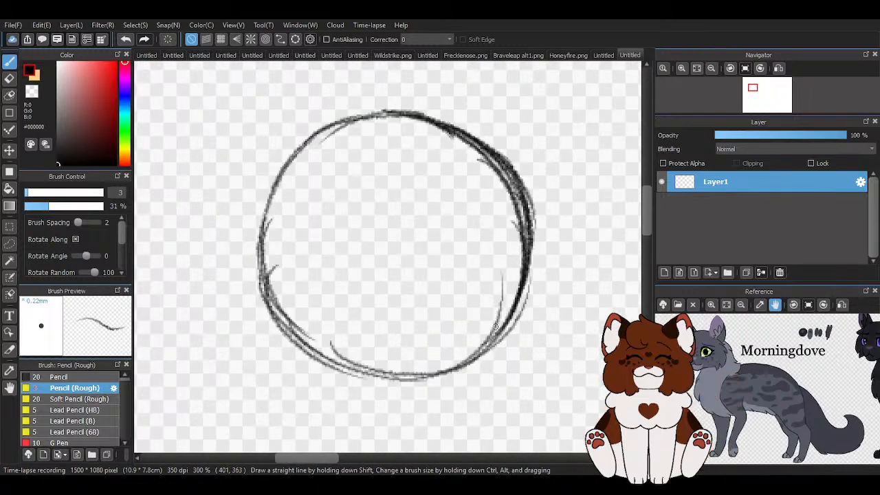
# Sketch two small ovals joined by a bracket line on the empty canvas beside the head circle.
pyautogui.scroll(-5, 360, 277)
pyautogui.scroll(-1, 388, 207)
pyautogui.scroll(3, 474, 187)
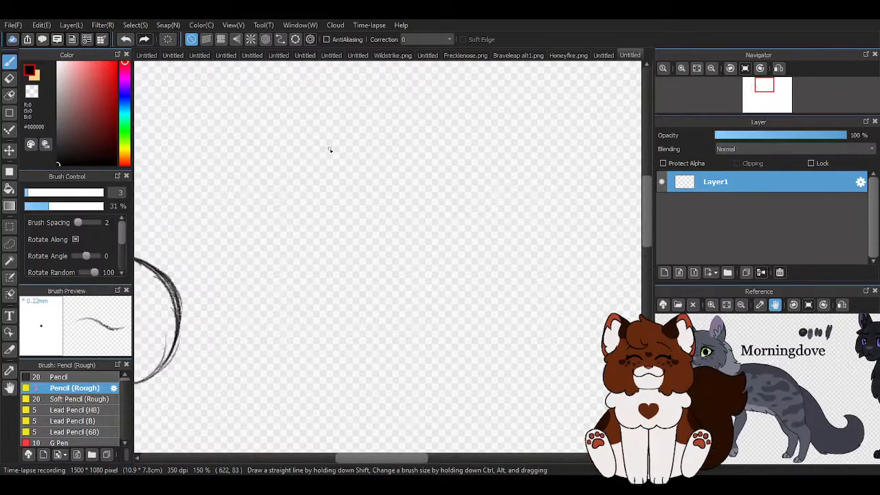
pyautogui.moveTo(288, 203); pyautogui.dragTo(305, 206)
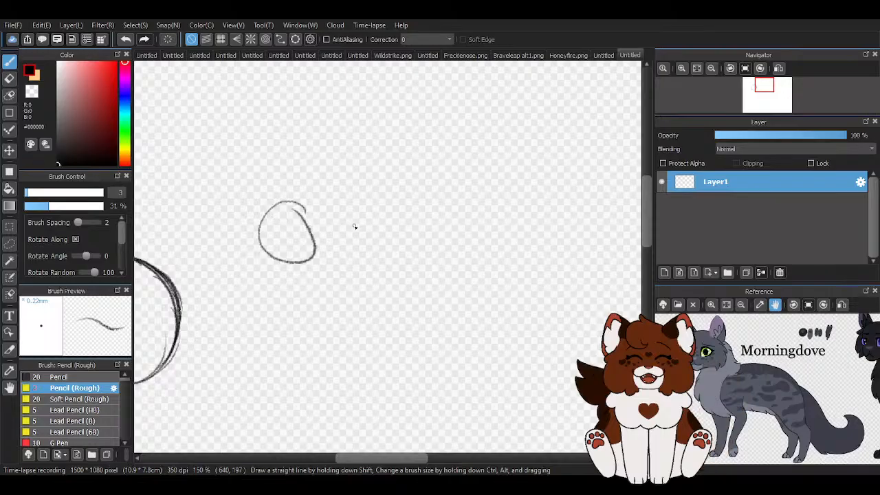
pyautogui.moveTo(379, 200)
pyautogui.mouseDown()
pyautogui.moveTo(370, 200)
pyautogui.moveTo(378, 213)
pyautogui.mouseUp()
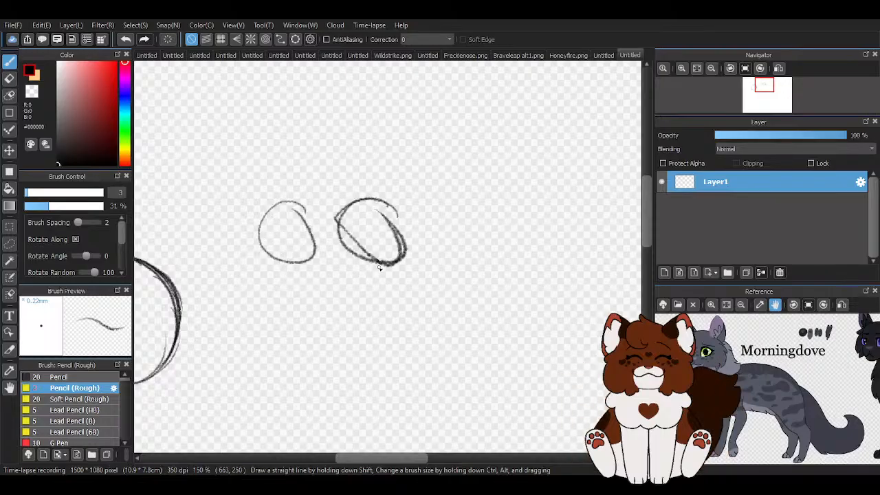
pyautogui.moveTo(380, 268); pyautogui.dragTo(280, 282)
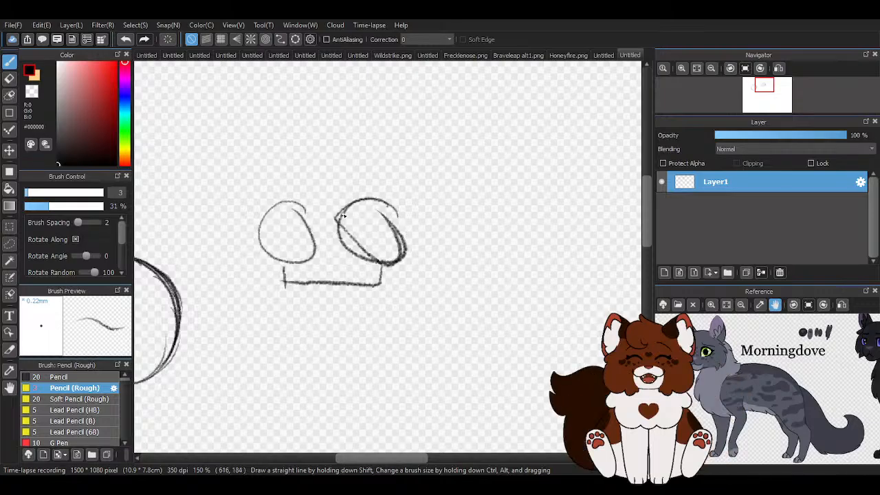
# Undo the two small ovals and their bracket line, keeping only the head circle.
pyautogui.click(128, 38)
pyautogui.click(128, 37)
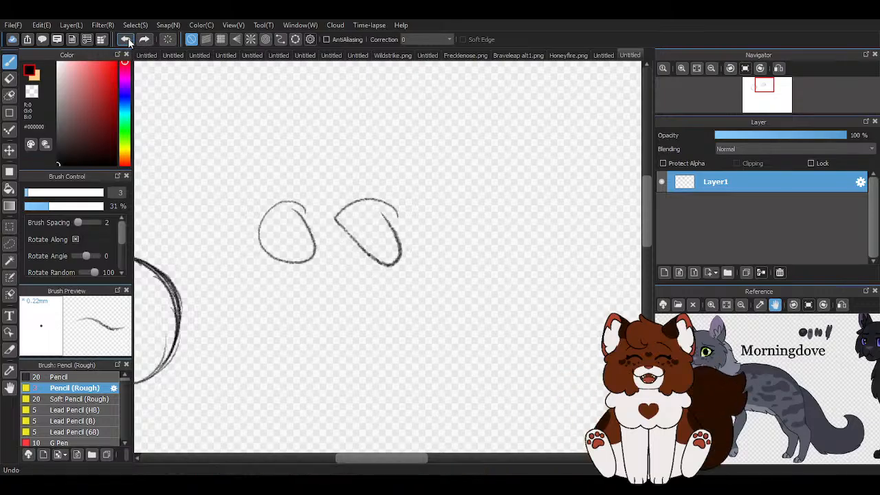
pyautogui.click(128, 37)
pyautogui.click(128, 38)
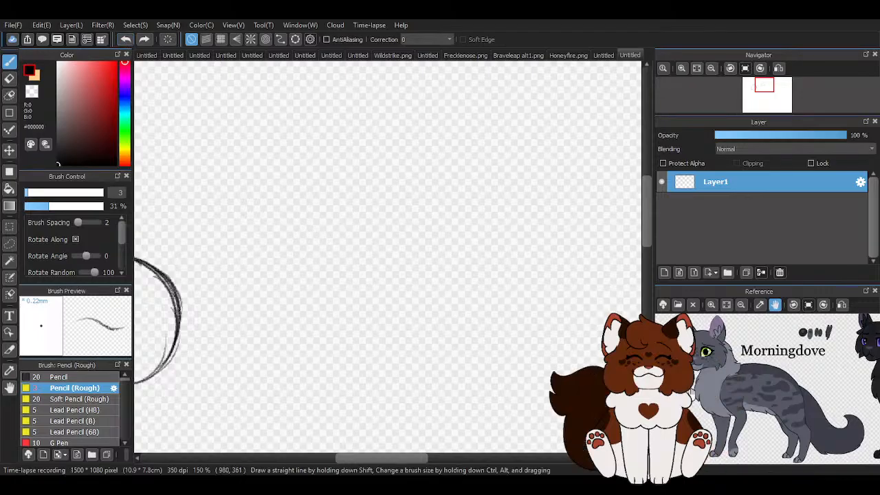
# Zoom out and reposition the reference image to show Morningdove and Rainfall together.
pyautogui.moveTo(792, 367); pyautogui.dragTo(716, 365)
pyautogui.click(760, 304)
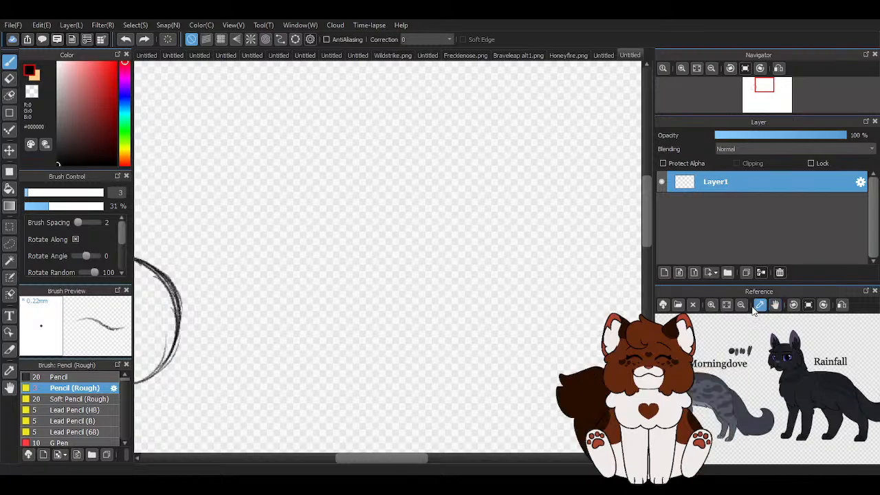
pyautogui.click(731, 309)
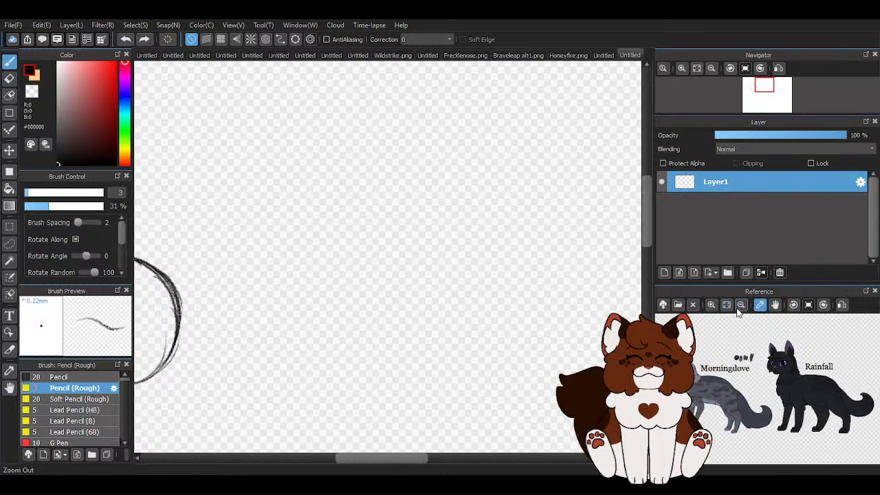
pyautogui.click(775, 305)
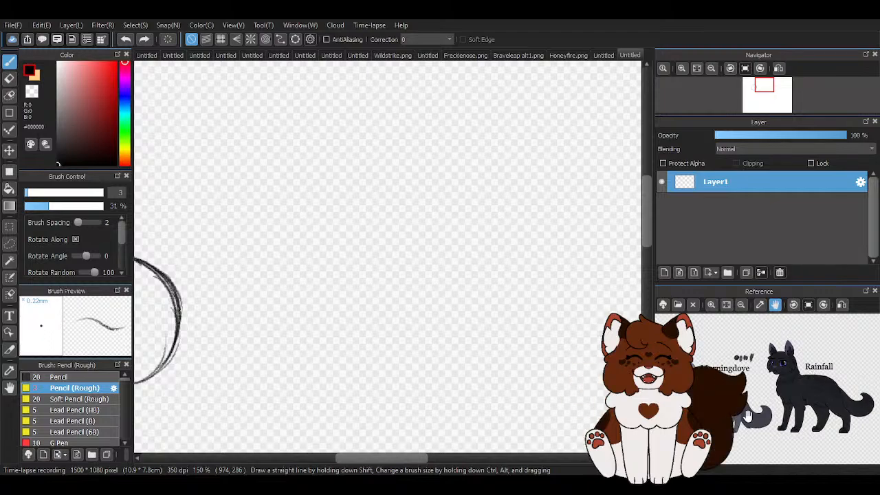
pyautogui.scroll(-4, 424, 202)
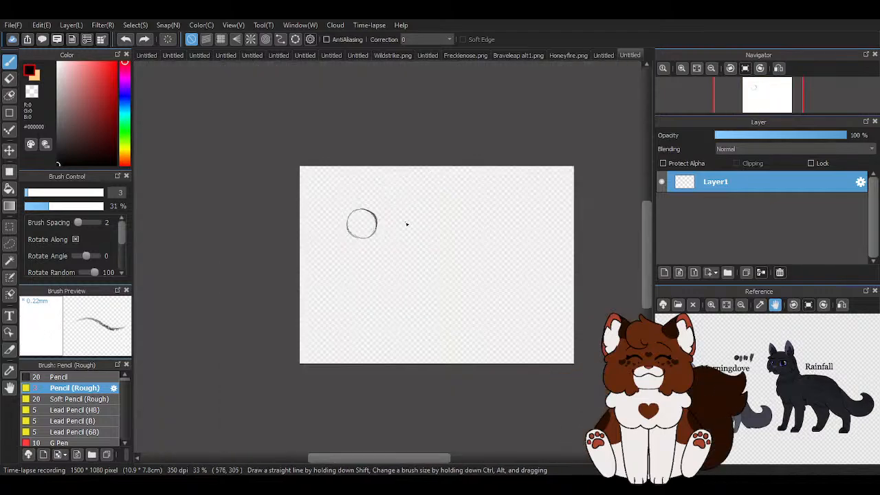
pyautogui.scroll(2, 406, 224)
pyautogui.scroll(-1, 407, 225)
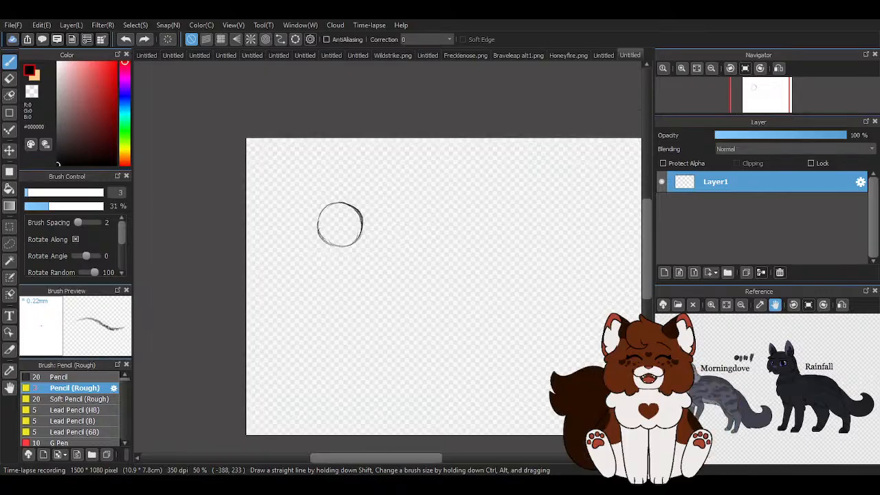
pyautogui.scroll(5, 378, 324)
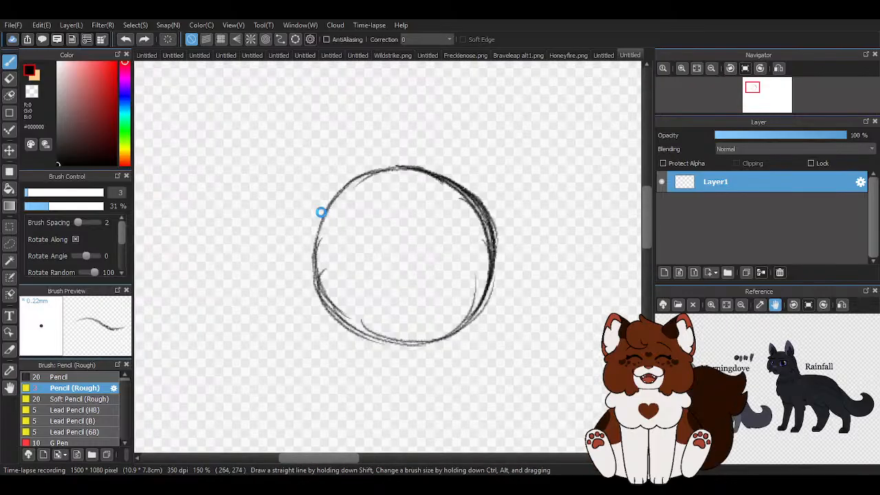
pyautogui.scroll(-2, 332, 222)
pyautogui.scroll(3, 381, 214)
pyautogui.moveTo(381, 214); pyautogui.dragTo(328, 270)
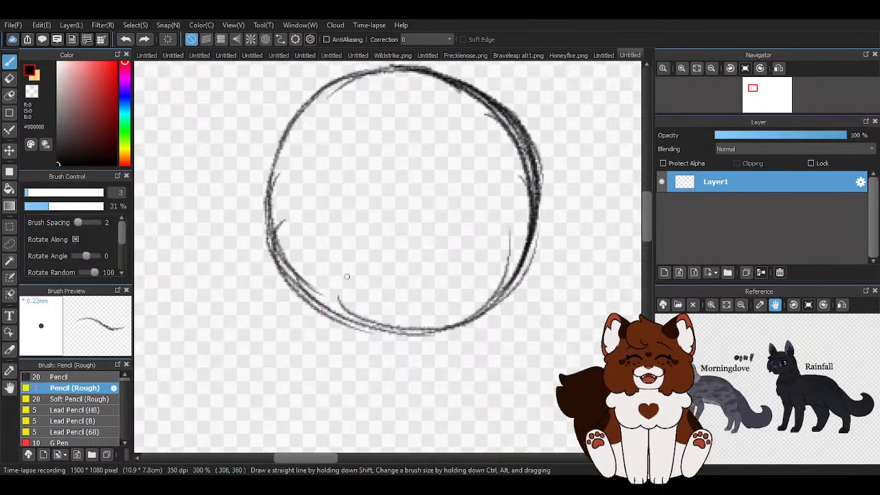
pyautogui.scroll(-4, 316, 241)
pyautogui.scroll(4, 304, 269)
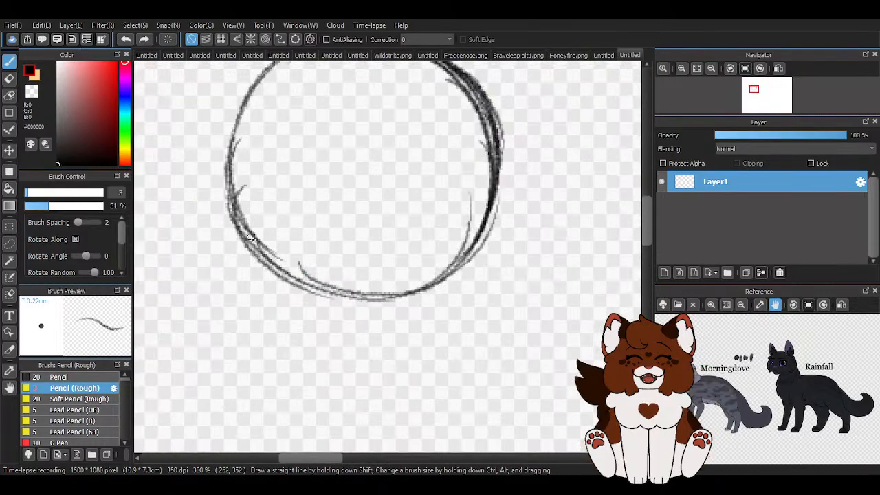
pyautogui.scroll(-4, 335, 250)
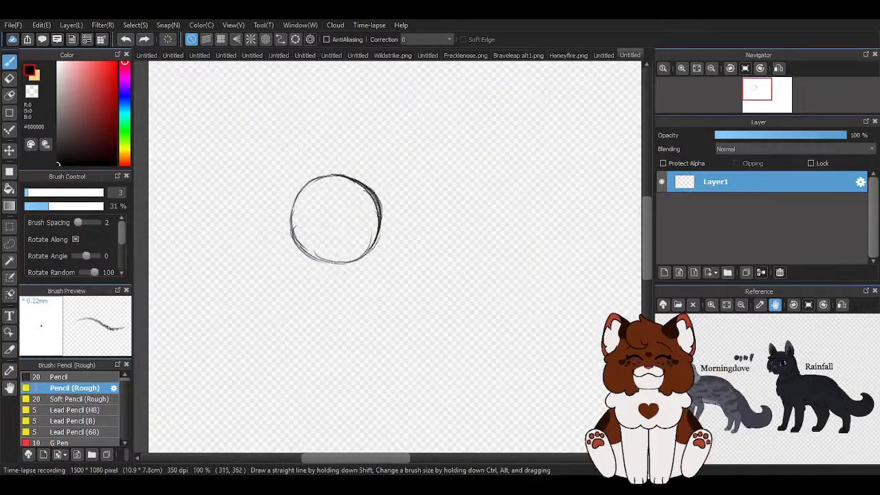
# Sketch a muzzle oval overlapping the head circle's lower-left edge and join it to the circle with a dark jaw line.
pyautogui.scroll(2, 308, 253)
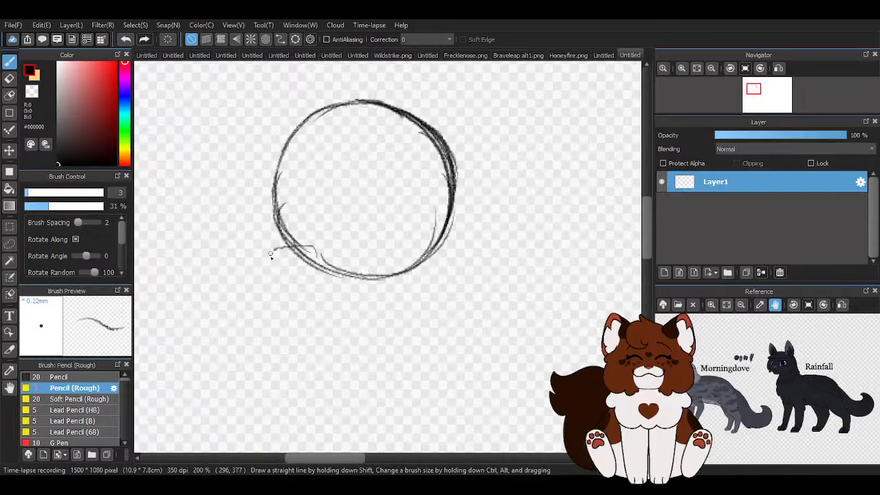
pyautogui.moveTo(270, 255)
pyautogui.mouseDown()
pyautogui.moveTo(304, 257)
pyautogui.moveTo(342, 287)
pyautogui.mouseUp()
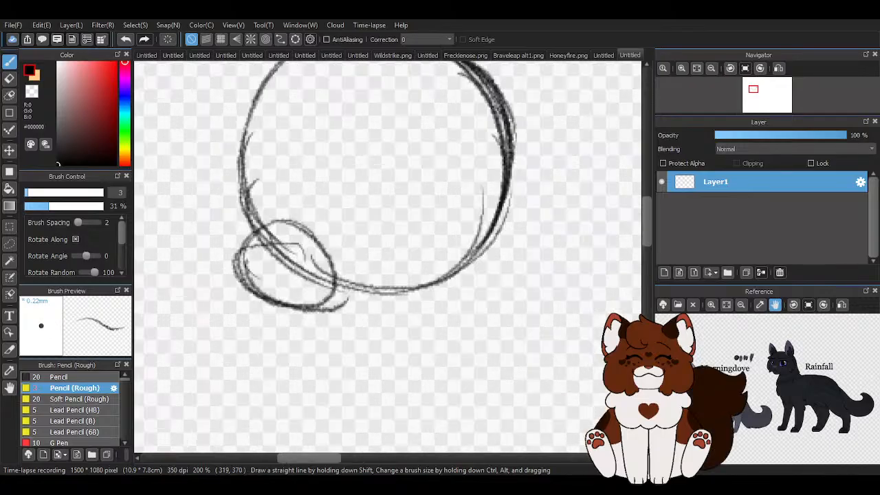
pyautogui.scroll(1, 302, 227)
pyautogui.moveTo(249, 259)
pyautogui.mouseDown()
pyautogui.moveTo(275, 310)
pyautogui.moveTo(348, 307)
pyautogui.moveTo(470, 271)
pyautogui.moveTo(498, 253)
pyautogui.moveTo(510, 127)
pyautogui.moveTo(419, 283)
pyautogui.moveTo(376, 297)
pyautogui.moveTo(238, 233)
pyautogui.moveTo(266, 206)
pyautogui.moveTo(237, 263)
pyautogui.moveTo(289, 310)
pyautogui.moveTo(347, 308)
pyautogui.moveTo(354, 272)
pyautogui.mouseUp()
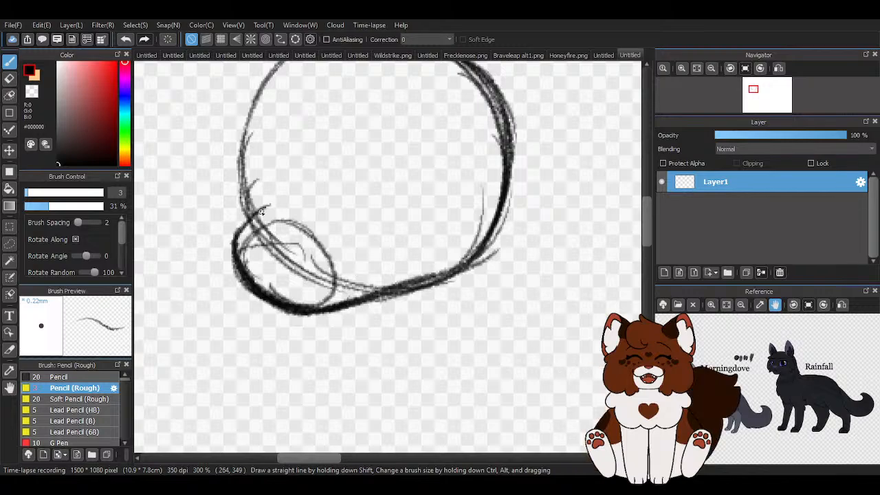
pyautogui.moveTo(235, 240)
pyautogui.mouseDown()
pyautogui.moveTo(267, 202)
pyautogui.moveTo(233, 254)
pyautogui.moveTo(241, 272)
pyautogui.mouseUp()
# Erase the construction lines inside the muzzle with the transparent color and thin the muzzle's outer edge.
pyautogui.press('z')
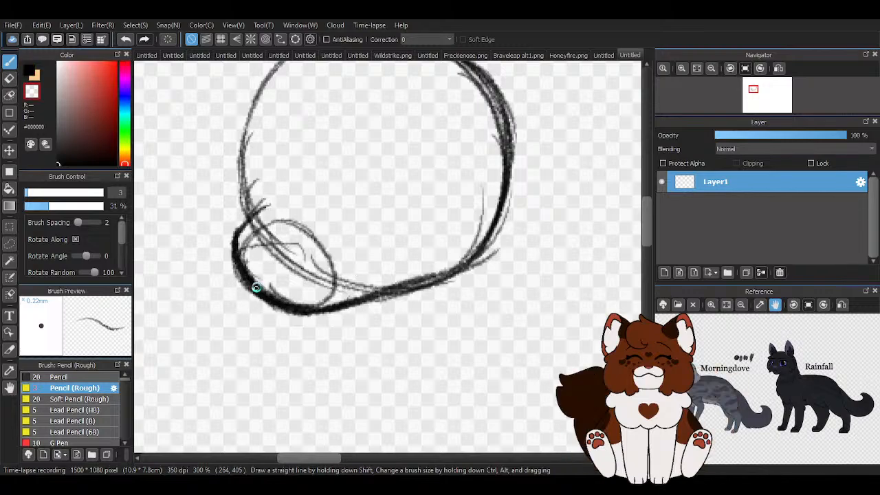
pyautogui.scroll(2, 255, 288)
pyautogui.moveTo(231, 212)
pyautogui.mouseDown()
pyautogui.moveTo(281, 298)
pyautogui.moveTo(313, 314)
pyautogui.moveTo(360, 326)
pyautogui.moveTo(436, 292)
pyautogui.moveTo(418, 296)
pyautogui.moveTo(442, 268)
pyautogui.moveTo(475, 287)
pyautogui.mouseUp()
pyautogui.moveTo(391, 284)
pyautogui.mouseDown()
pyautogui.moveTo(269, 279)
pyautogui.moveTo(253, 182)
pyautogui.moveTo(276, 144)
pyautogui.moveTo(254, 156)
pyautogui.moveTo(285, 114)
pyautogui.mouseUp()
pyautogui.moveTo(256, 141); pyautogui.dragTo(238, 236)
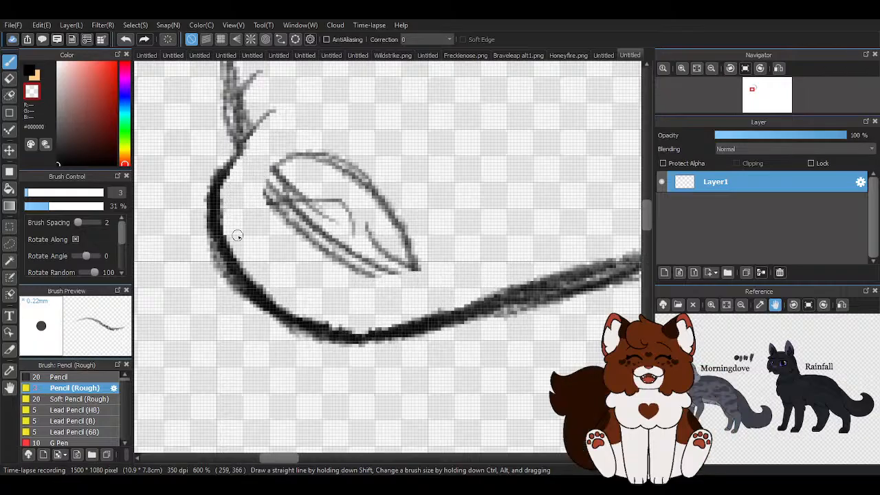
pyautogui.moveTo(258, 205)
pyautogui.mouseDown()
pyautogui.moveTo(436, 263)
pyautogui.moveTo(438, 244)
pyautogui.moveTo(419, 222)
pyautogui.moveTo(317, 233)
pyautogui.moveTo(387, 189)
pyautogui.moveTo(350, 179)
pyautogui.moveTo(277, 188)
pyautogui.moveTo(260, 200)
pyautogui.moveTo(312, 170)
pyautogui.moveTo(294, 173)
pyautogui.moveTo(329, 178)
pyautogui.mouseUp()
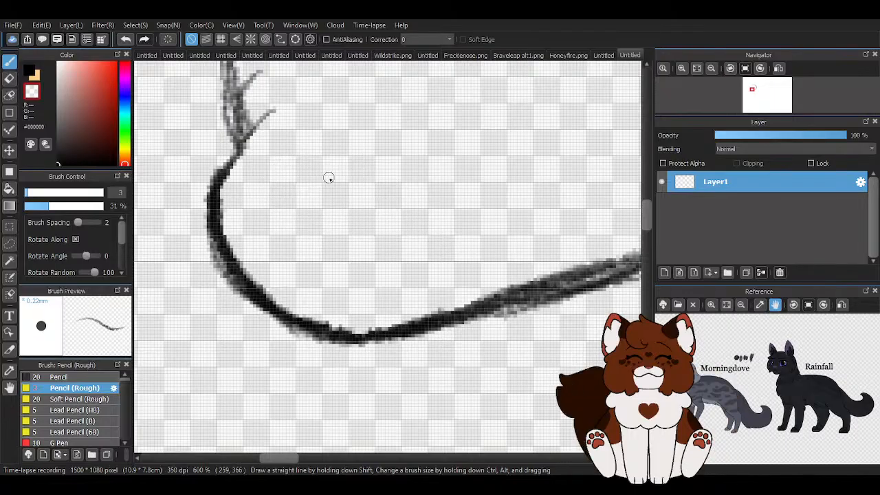
pyautogui.moveTo(200, 178)
pyautogui.mouseDown()
pyautogui.moveTo(203, 215)
pyautogui.moveTo(234, 286)
pyautogui.moveTo(309, 351)
pyautogui.mouseUp()
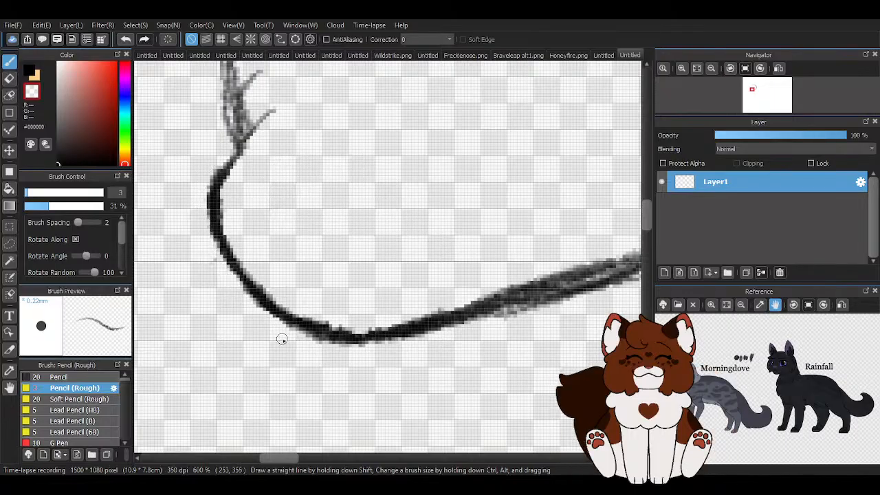
# Redraw the muzzle in black slightly inside its old outline and carry the line along the jaw up the head's right side.
pyautogui.scroll(-4, 274, 241)
pyautogui.scroll(3, 229, 206)
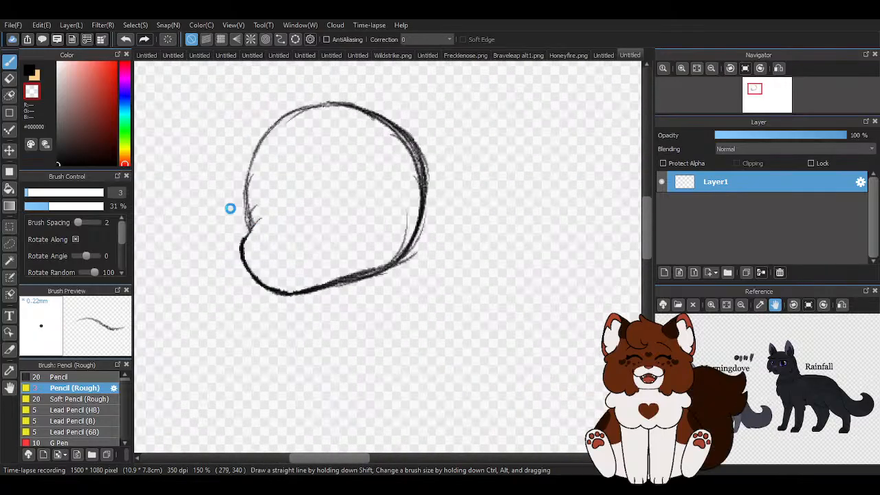
pyautogui.press('x')
pyautogui.scroll(1, 277, 180)
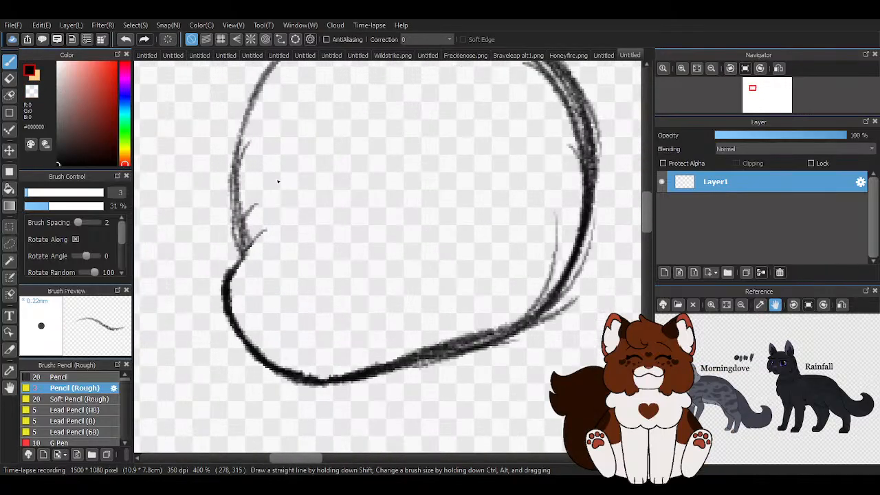
pyautogui.moveTo(276, 218); pyautogui.dragTo(237, 268)
pyautogui.moveTo(264, 220)
pyautogui.mouseDown()
pyautogui.moveTo(242, 288)
pyautogui.moveTo(238, 263)
pyautogui.moveTo(277, 339)
pyautogui.mouseUp()
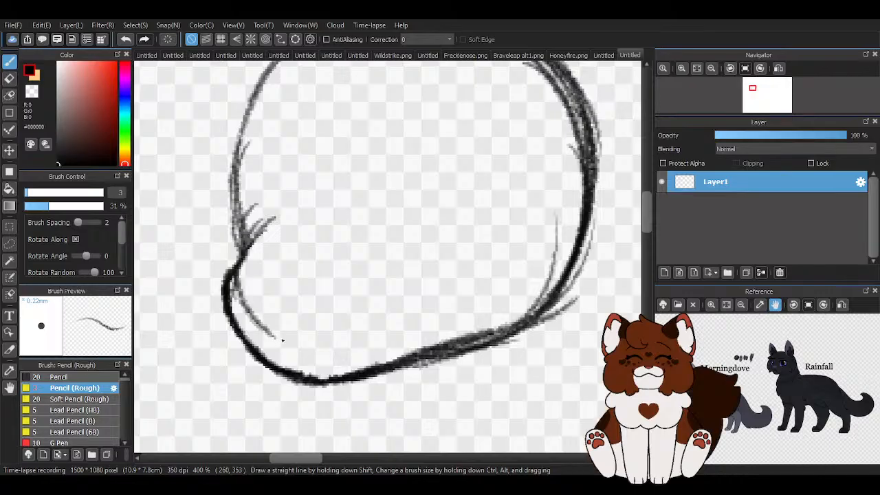
pyautogui.moveTo(234, 280); pyautogui.dragTo(296, 363)
pyautogui.moveTo(236, 296); pyautogui.dragTo(309, 368)
pyautogui.moveTo(269, 326)
pyautogui.mouseDown()
pyautogui.moveTo(323, 378)
pyautogui.moveTo(355, 374)
pyautogui.mouseUp()
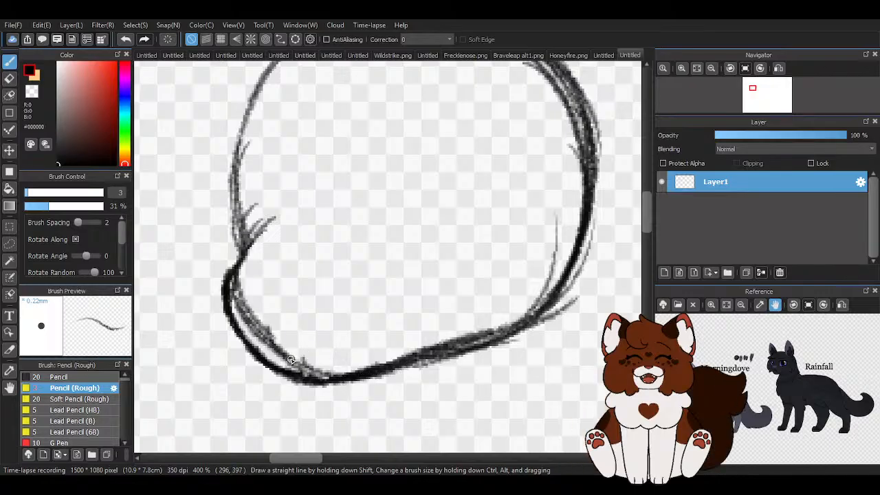
pyautogui.moveTo(289, 361)
pyautogui.mouseDown()
pyautogui.moveTo(411, 354)
pyautogui.moveTo(474, 341)
pyautogui.mouseUp()
pyautogui.moveTo(423, 350)
pyautogui.mouseDown()
pyautogui.moveTo(559, 282)
pyautogui.moveTo(564, 103)
pyautogui.mouseUp()
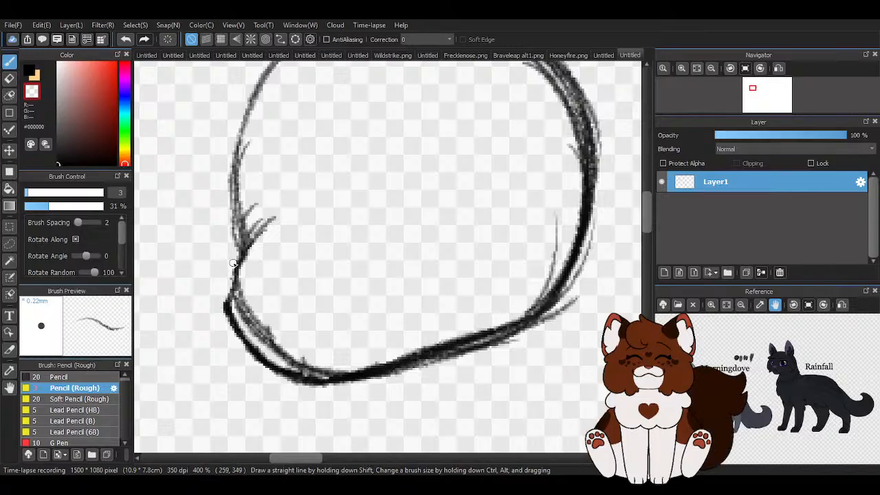
# Erase the old outer muzzle line and darken the outline of the muzzle, jaw and right side of the head in black.
pyautogui.moveTo(223, 311)
pyautogui.mouseDown()
pyautogui.moveTo(273, 363)
pyautogui.moveTo(300, 374)
pyautogui.mouseUp()
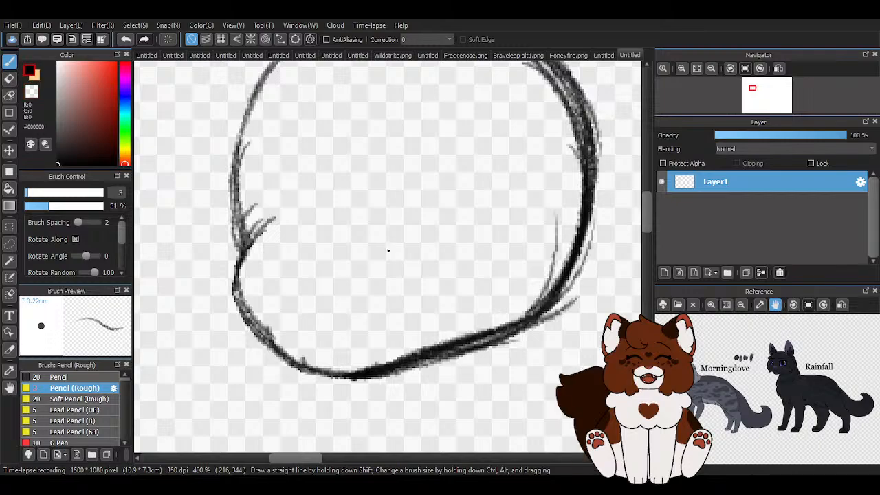
pyautogui.moveTo(254, 229)
pyautogui.mouseDown()
pyautogui.moveTo(241, 263)
pyautogui.moveTo(256, 302)
pyautogui.moveTo(309, 368)
pyautogui.mouseUp()
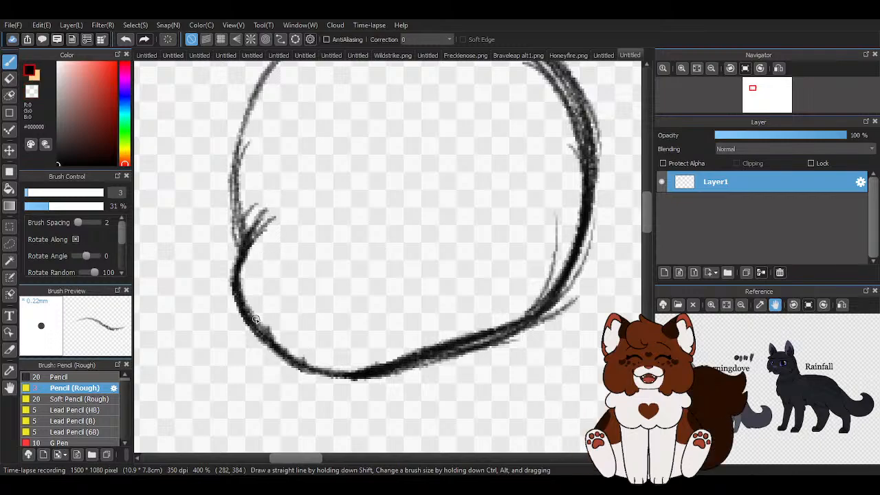
pyautogui.moveTo(265, 333)
pyautogui.mouseDown()
pyautogui.moveTo(382, 371)
pyautogui.moveTo(418, 368)
pyautogui.moveTo(491, 338)
pyautogui.moveTo(585, 191)
pyautogui.mouseUp()
pyautogui.moveTo(576, 121); pyautogui.dragTo(560, 291)
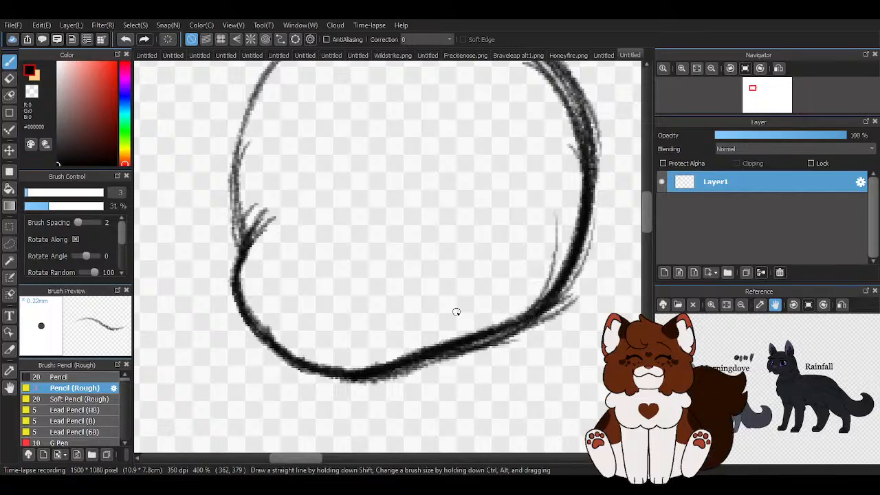
# Darken the muzzle's front edge in black, from its upper tip down to the chin curve.
pyautogui.scroll(-4, 412, 268)
pyautogui.scroll(4, 377, 275)
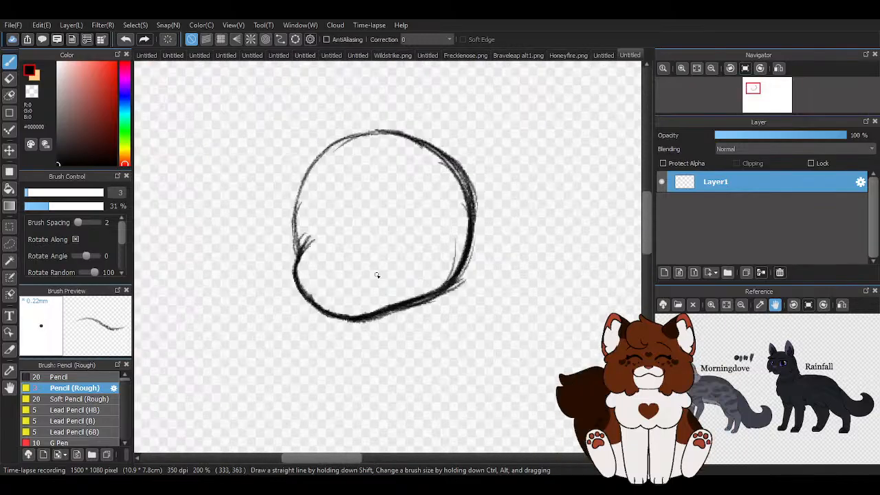
pyautogui.moveTo(253, 202); pyautogui.dragTo(219, 279)
pyautogui.moveTo(222, 248); pyautogui.dragTo(275, 356)
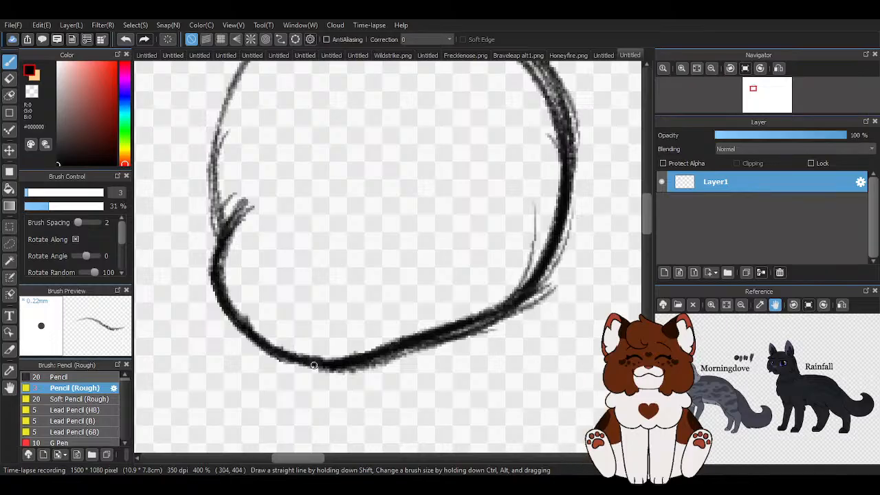
# Rotate the whole head sketch slightly with a transform and apply it.
pyautogui.scroll(-4, 347, 259)
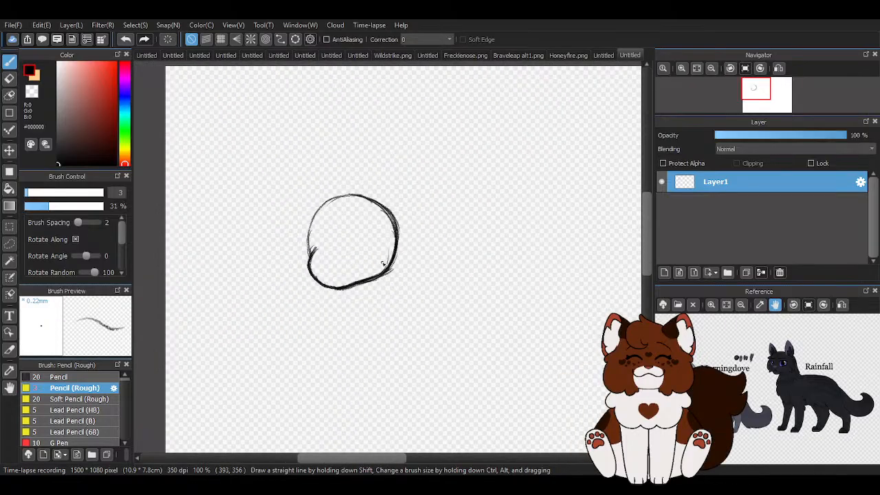
pyautogui.scroll(1, 383, 261)
pyautogui.hotkey('ctrl', 't')
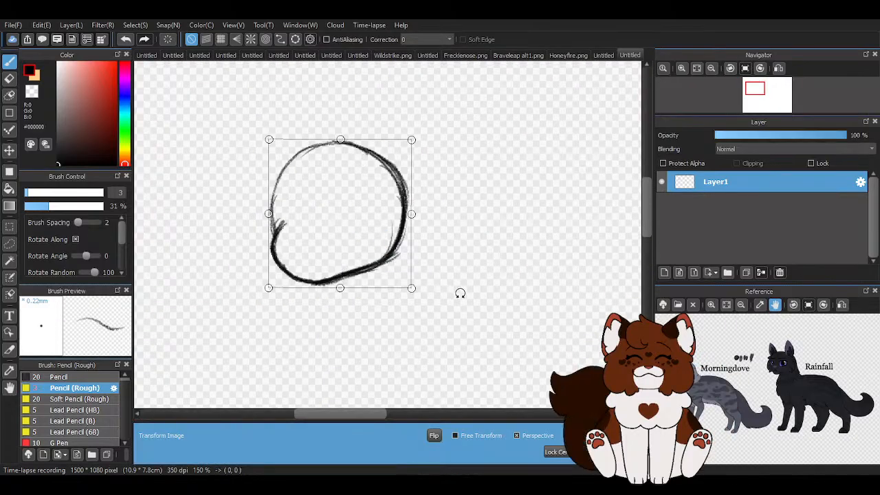
pyautogui.moveTo(458, 291); pyautogui.dragTo(562, 405)
pyautogui.press('Return')
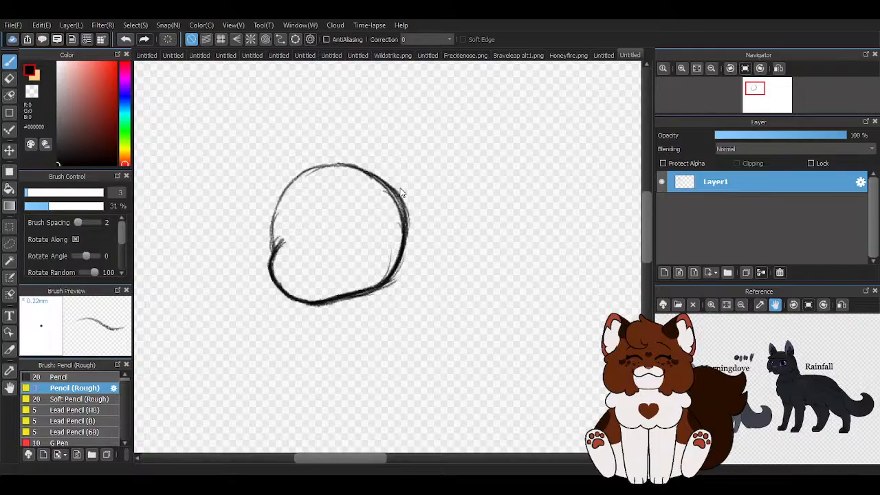
# Examine the cats on the reference character sheet up close, finishing on the dark brown tabby.
pyautogui.scroll(-3, 717, 346)
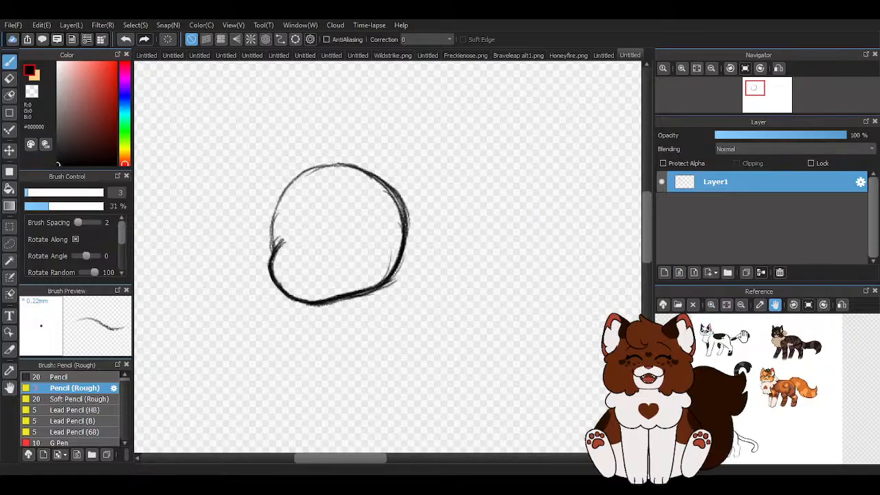
pyautogui.click(711, 307)
pyautogui.click(711, 307)
pyautogui.click(710, 307)
pyautogui.click(711, 308)
pyautogui.click(711, 307)
pyautogui.moveTo(781, 342); pyautogui.dragTo(758, 421)
pyautogui.moveTo(757, 383); pyautogui.dragTo(725, 410)
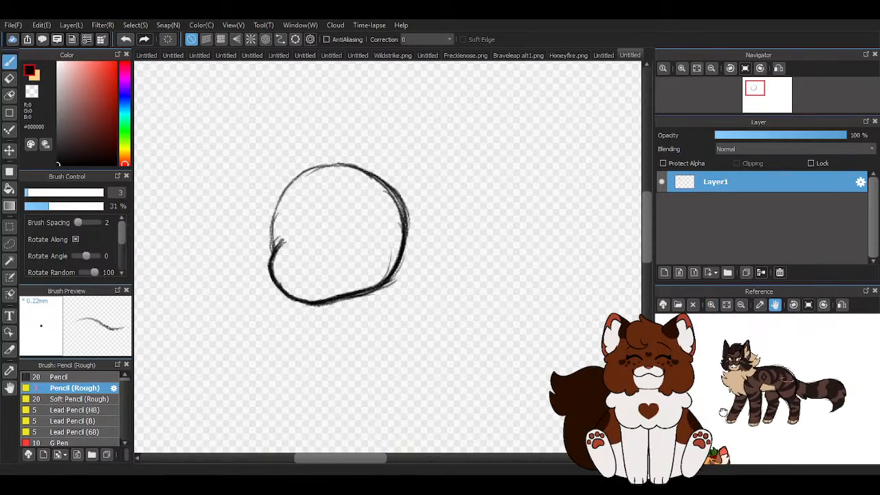
pyautogui.click(711, 304)
pyautogui.moveTo(787, 430); pyautogui.dragTo(760, 323)
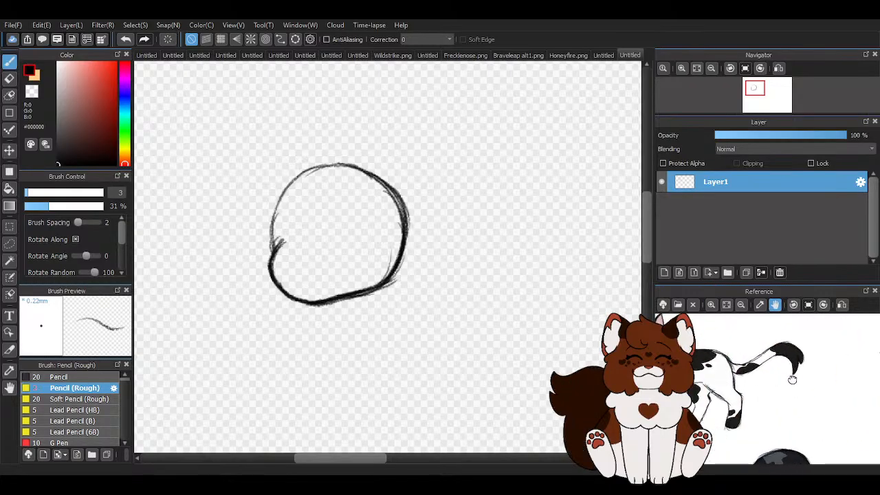
pyautogui.moveTo(753, 430); pyautogui.dragTo(775, 306)
pyautogui.moveTo(783, 371); pyautogui.dragTo(777, 222)
pyautogui.moveTo(839, 350); pyautogui.dragTo(750, 413)
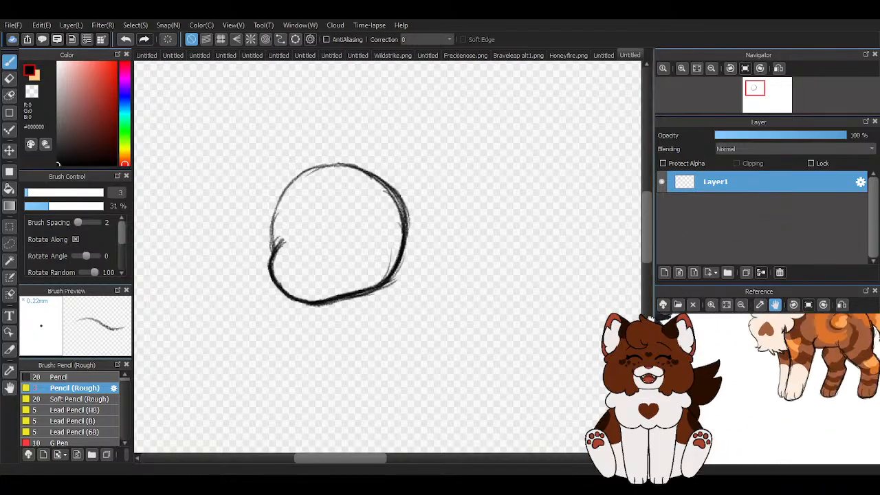
pyautogui.moveTo(811, 350); pyautogui.dragTo(524, 448)
pyautogui.moveTo(766, 358); pyautogui.dragTo(762, 420)
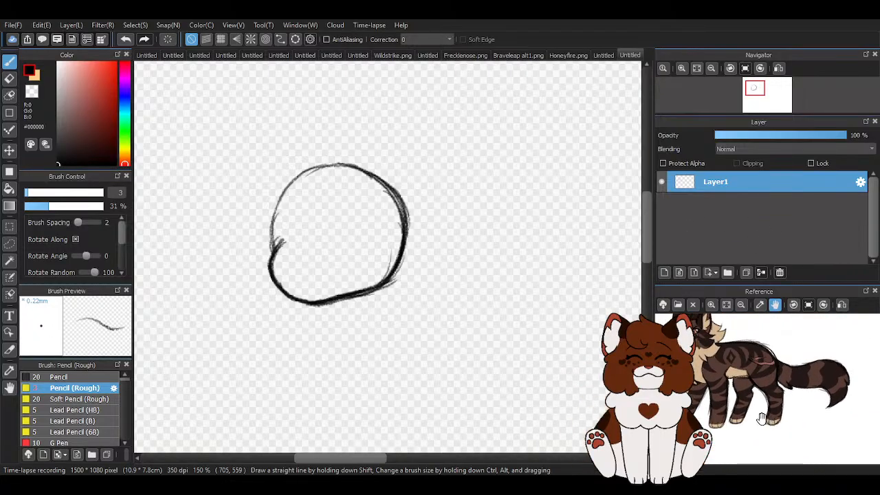
pyautogui.moveTo(738, 386); pyautogui.dragTo(754, 416)
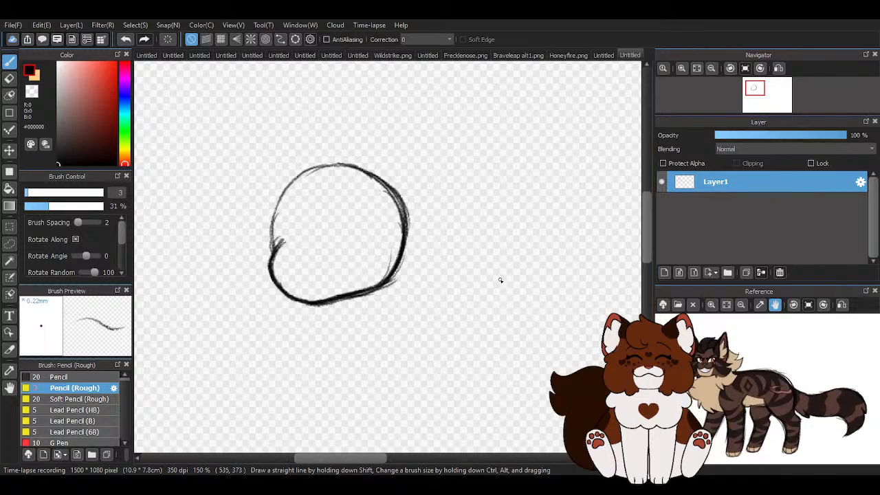
# Thicken the jaw line in black from the chin to the jaw corner and up the head's right side.
pyautogui.scroll(-3, 327, 260)
pyautogui.scroll(6, 360, 240)
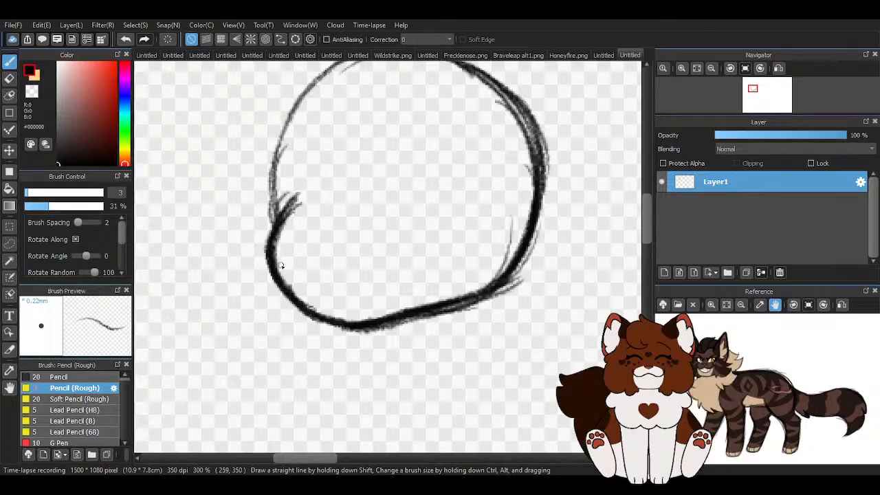
pyautogui.scroll(-2, 383, 285)
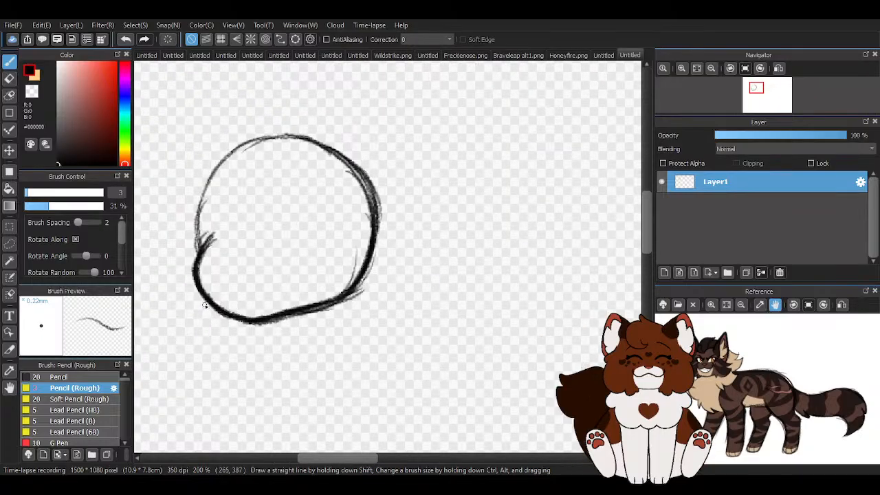
pyautogui.scroll(1, 205, 305)
pyautogui.moveTo(280, 324); pyautogui.dragTo(435, 275)
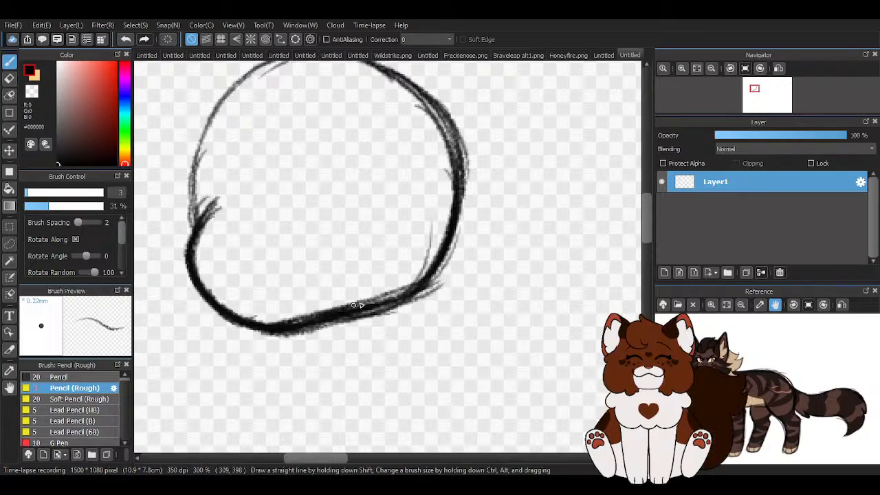
pyautogui.moveTo(351, 309)
pyautogui.mouseDown()
pyautogui.moveTo(414, 286)
pyautogui.moveTo(453, 156)
pyautogui.mouseUp()
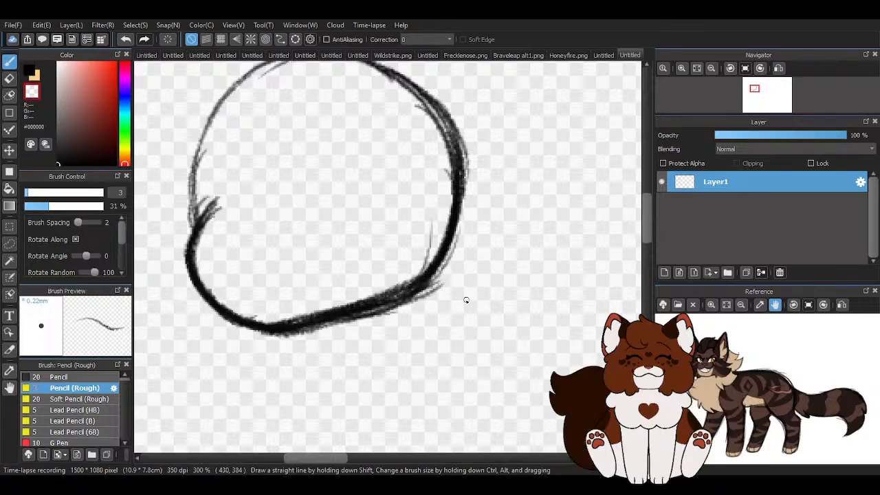
# Erase the stray strokes above and below the jaw line and around the jaw corner with the transparent color.
pyautogui.scroll(2, 357, 323)
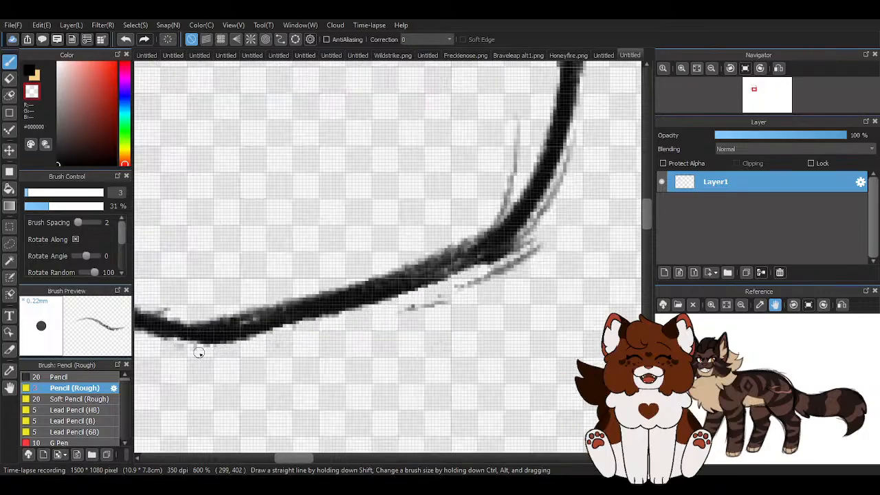
pyautogui.moveTo(198, 352)
pyautogui.mouseDown()
pyautogui.moveTo(526, 251)
pyautogui.moveTo(461, 282)
pyautogui.mouseUp()
pyautogui.moveTo(568, 218)
pyautogui.mouseDown()
pyautogui.moveTo(531, 256)
pyautogui.moveTo(479, 287)
pyautogui.mouseUp()
pyautogui.moveTo(524, 248)
pyautogui.mouseDown()
pyautogui.moveTo(579, 133)
pyautogui.moveTo(496, 252)
pyautogui.mouseUp()
pyautogui.scroll(-1, 323, 329)
pyautogui.moveTo(210, 306)
pyautogui.mouseDown()
pyautogui.moveTo(237, 319)
pyautogui.moveTo(285, 314)
pyautogui.moveTo(374, 282)
pyautogui.moveTo(444, 235)
pyautogui.moveTo(348, 290)
pyautogui.moveTo(414, 272)
pyautogui.moveTo(454, 192)
pyautogui.mouseUp()
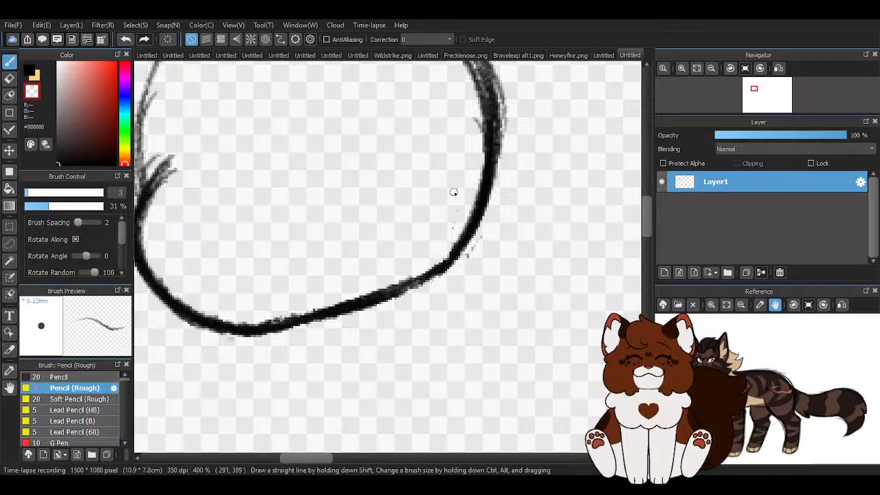
pyautogui.scroll(-4, 479, 246)
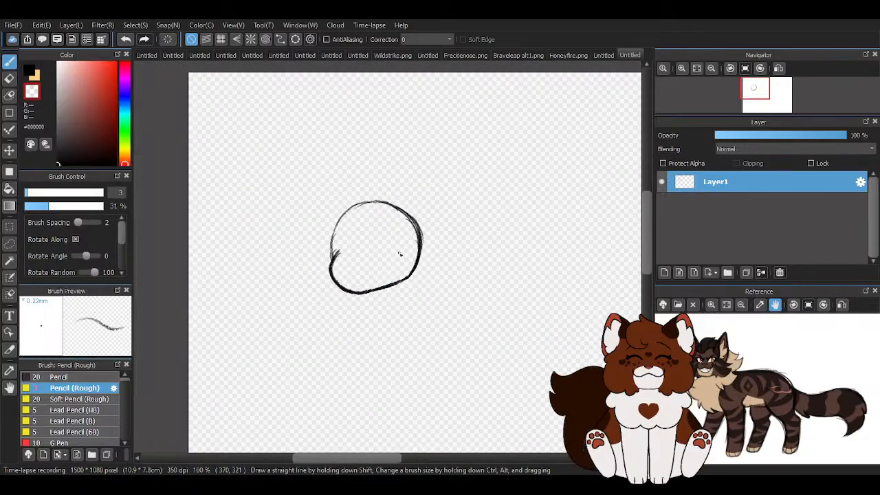
# Redraw the muzzle's front edge in black and thin its outline with the transparent color.
pyautogui.scroll(2, 385, 275)
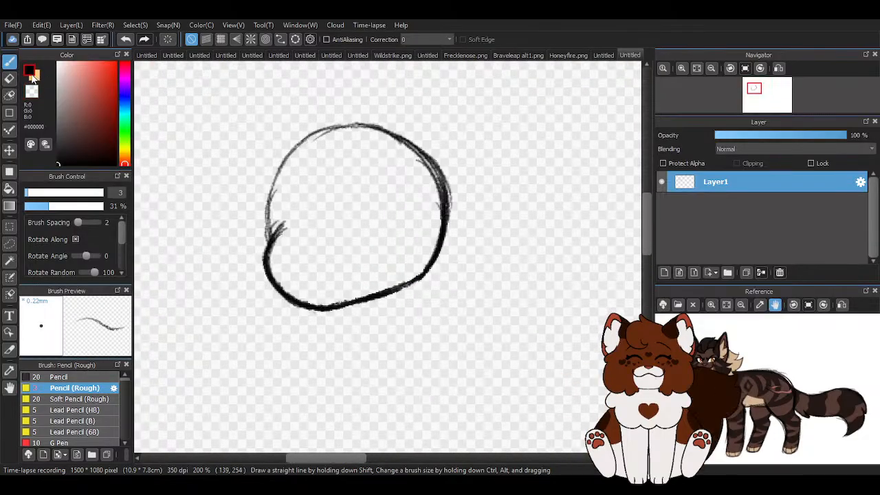
pyautogui.press('x')
pyautogui.scroll(1, 332, 252)
pyautogui.moveTo(267, 216)
pyautogui.mouseDown()
pyautogui.moveTo(242, 276)
pyautogui.moveTo(240, 262)
pyautogui.moveTo(298, 330)
pyautogui.moveTo(250, 299)
pyautogui.moveTo(286, 328)
pyautogui.moveTo(230, 246)
pyautogui.moveTo(238, 292)
pyautogui.moveTo(254, 323)
pyautogui.moveTo(296, 347)
pyautogui.mouseUp()
pyautogui.scroll(1, 259, 335)
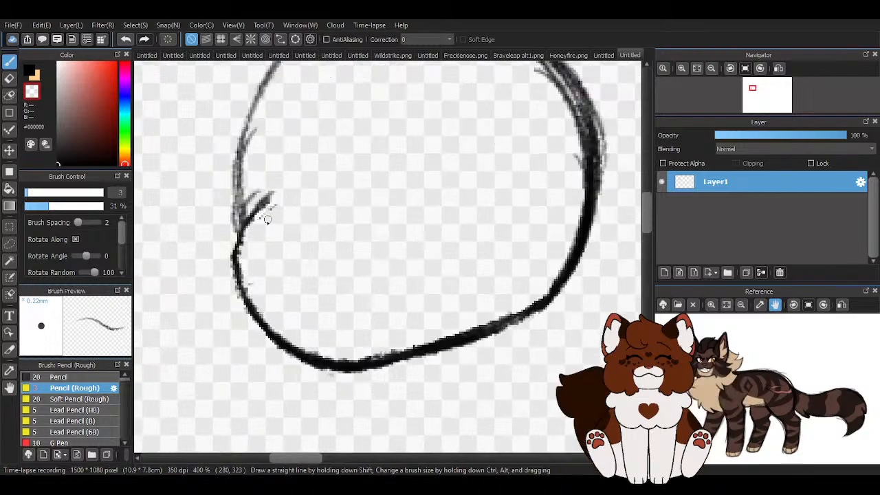
pyautogui.scroll(-2, 255, 224)
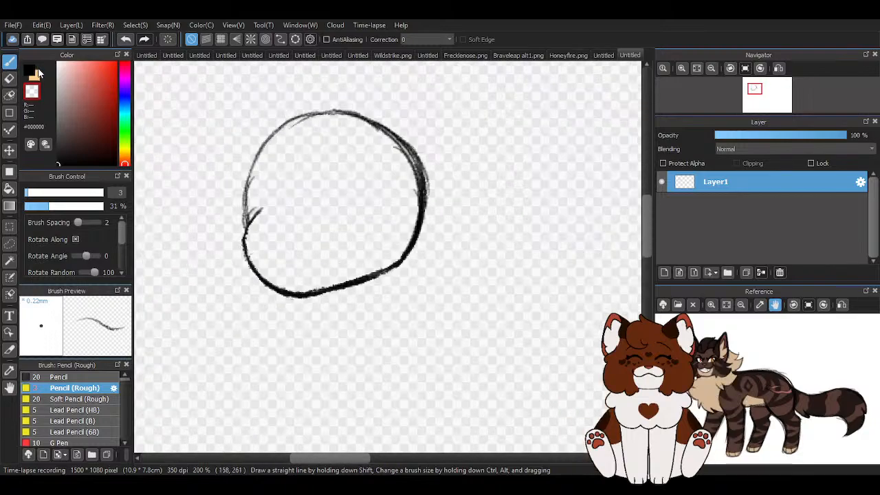
# Rework the muzzle's front curve in black and erase the strokes joining its tip to the forehead line.
pyautogui.click(31, 70)
pyautogui.scroll(2, 283, 224)
pyautogui.moveTo(228, 195); pyautogui.dragTo(206, 271)
pyautogui.moveTo(219, 222)
pyautogui.mouseDown()
pyautogui.moveTo(207, 269)
pyautogui.moveTo(238, 317)
pyautogui.moveTo(274, 340)
pyautogui.mouseUp()
pyautogui.moveTo(209, 269); pyautogui.dragTo(306, 359)
pyautogui.press('z')
pyautogui.moveTo(197, 253)
pyautogui.mouseDown()
pyautogui.moveTo(192, 281)
pyautogui.moveTo(202, 218)
pyautogui.moveTo(241, 183)
pyautogui.moveTo(208, 247)
pyautogui.moveTo(197, 292)
pyautogui.mouseUp()
# Darken the chin, jaw line and right side of the head in black.
pyautogui.click(33, 71)
pyautogui.moveTo(260, 341)
pyautogui.mouseDown()
pyautogui.moveTo(316, 353)
pyautogui.moveTo(299, 354)
pyautogui.moveTo(463, 316)
pyautogui.moveTo(510, 288)
pyautogui.moveTo(433, 318)
pyautogui.moveTo(531, 236)
pyautogui.moveTo(540, 144)
pyautogui.mouseUp()
pyautogui.scroll(-4, 381, 240)
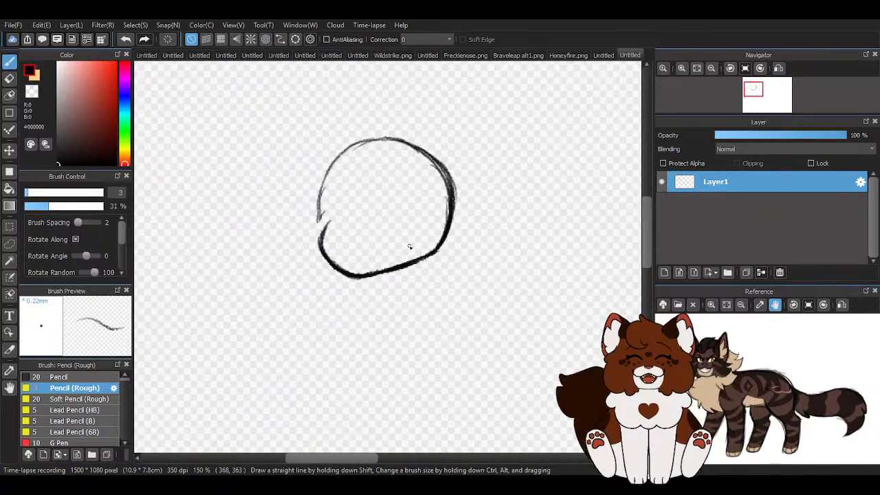
# Sketch a flat triangular nose just inside the muzzle's front edge.
pyautogui.scroll(1, 408, 249)
pyautogui.scroll(2, 293, 240)
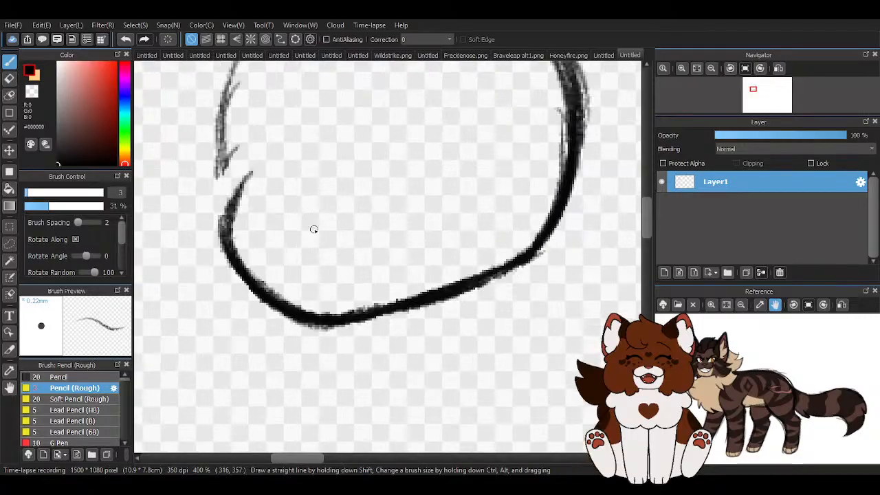
pyautogui.moveTo(236, 233)
pyautogui.mouseDown()
pyautogui.moveTo(296, 243)
pyautogui.moveTo(242, 232)
pyautogui.moveTo(336, 233)
pyautogui.mouseUp()
pyautogui.moveTo(240, 234); pyautogui.dragTo(277, 257)
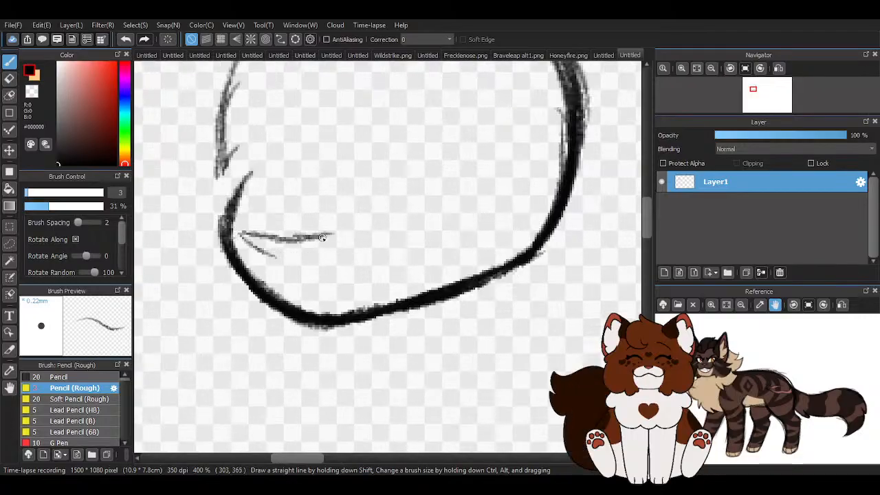
pyautogui.moveTo(323, 238)
pyautogui.mouseDown()
pyautogui.moveTo(273, 256)
pyautogui.moveTo(321, 243)
pyautogui.mouseUp()
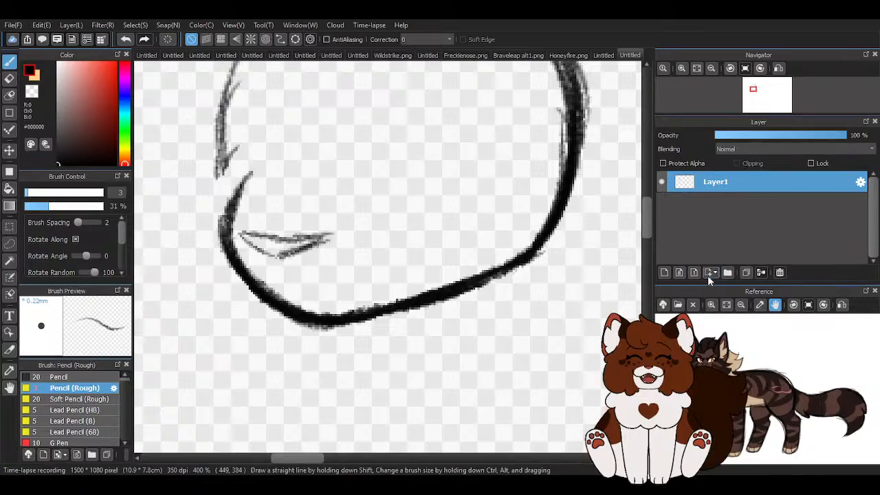
# Zoom the reference out to the full character sheet and check the Echoes Characters.png document, returning to the head sketch.
pyautogui.click(742, 306)
pyautogui.click(741, 306)
pyautogui.click(741, 306)
pyautogui.click(741, 306)
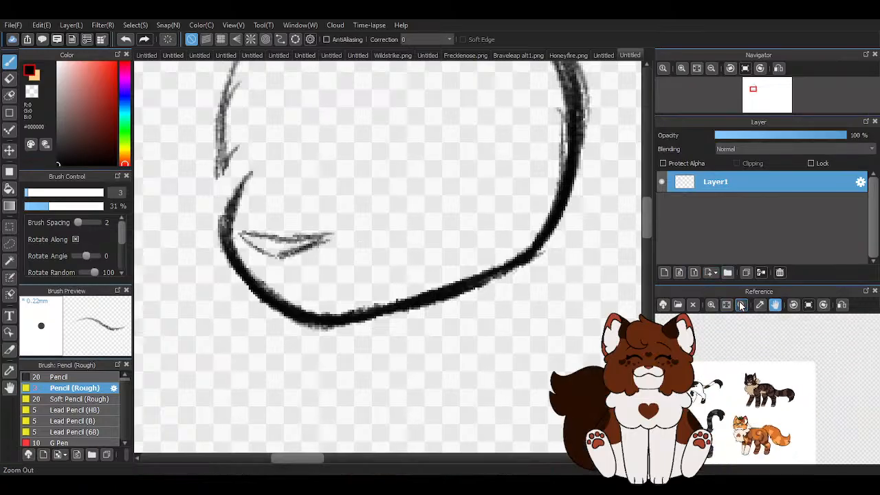
pyautogui.moveTo(746, 398); pyautogui.dragTo(782, 366)
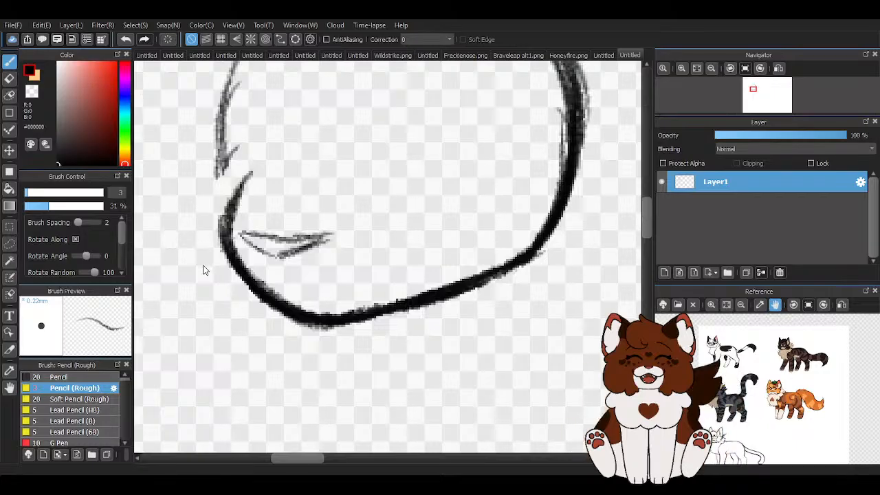
pyautogui.doubleClick(349, 261)
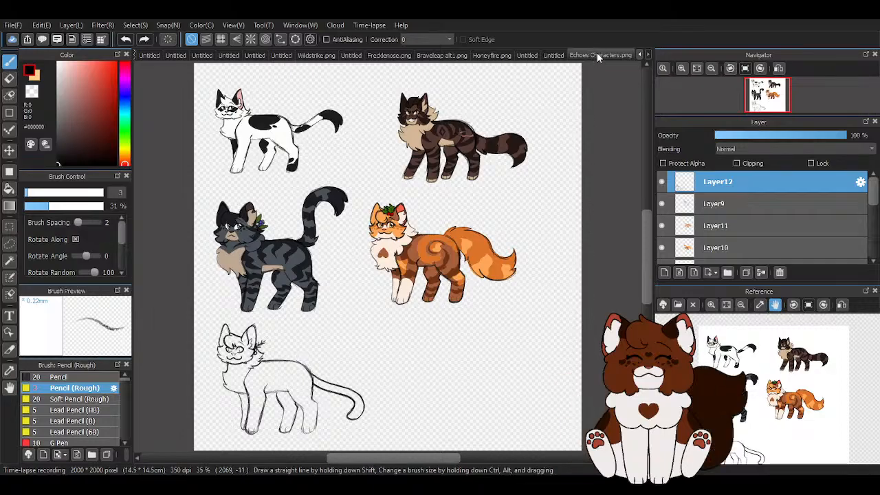
pyautogui.click(648, 55)
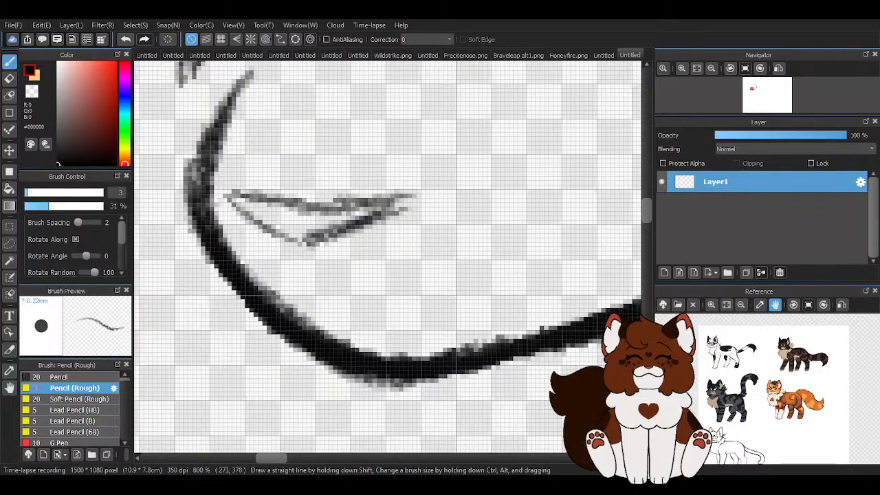
# Darken the triangular nose's outline in black and clean up its inside with the transparent color.
pyautogui.scroll(2, 258, 267)
pyautogui.moveTo(227, 192)
pyautogui.mouseDown()
pyautogui.moveTo(377, 201)
pyautogui.moveTo(405, 193)
pyautogui.moveTo(340, 239)
pyautogui.moveTo(304, 241)
pyautogui.mouseUp()
pyautogui.moveTo(239, 209); pyautogui.dragTo(289, 240)
pyautogui.moveTo(276, 228)
pyautogui.mouseDown()
pyautogui.moveTo(325, 245)
pyautogui.moveTo(415, 204)
pyautogui.mouseUp()
pyautogui.press('z')
pyautogui.moveTo(239, 203)
pyautogui.mouseDown()
pyautogui.moveTo(312, 235)
pyautogui.moveTo(384, 205)
pyautogui.moveTo(248, 200)
pyautogui.moveTo(305, 214)
pyautogui.mouseUp()
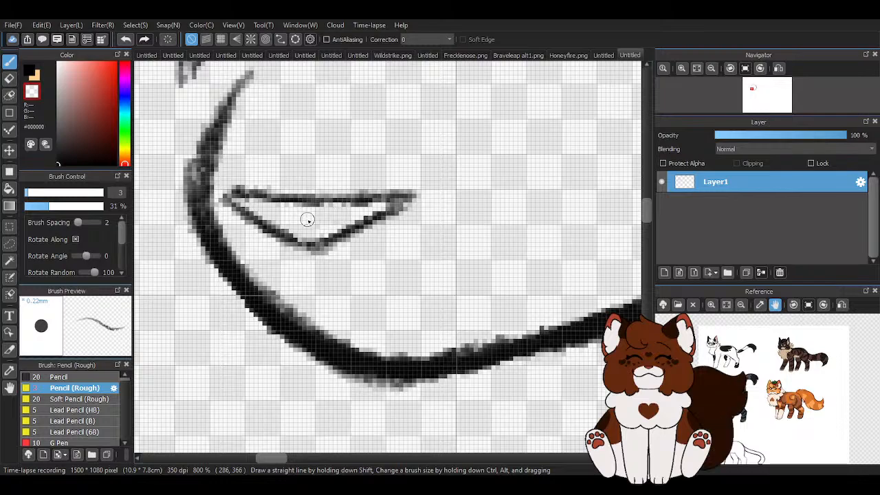
pyautogui.scroll(-3, 307, 219)
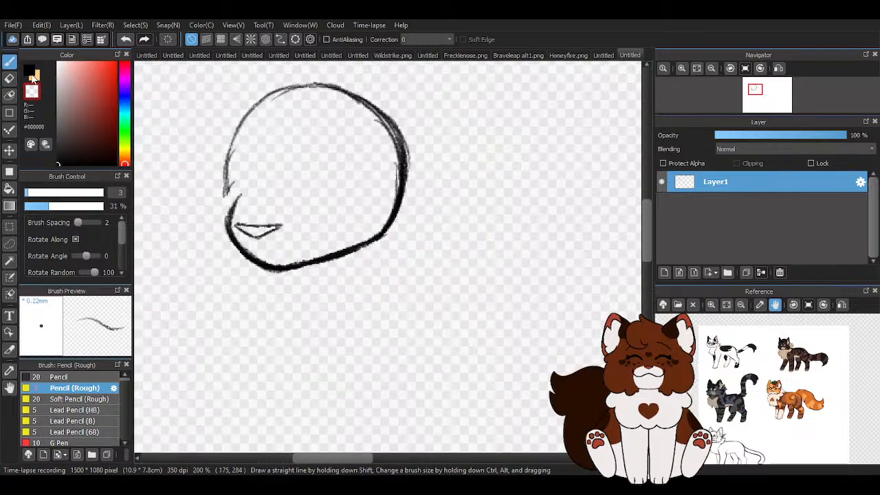
# Reinforce the nose's right corner in black.
pyautogui.press('z')
pyautogui.scroll(4, 245, 243)
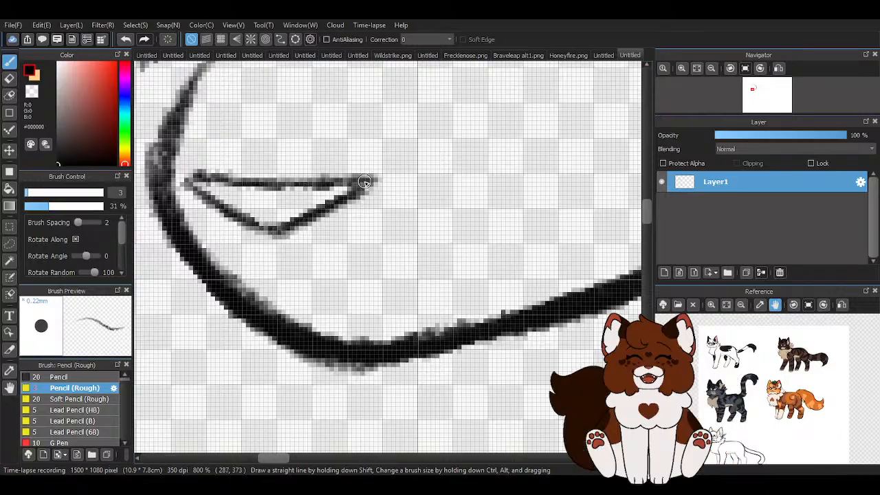
pyautogui.moveTo(364, 181)
pyautogui.mouseDown()
pyautogui.moveTo(201, 178)
pyautogui.moveTo(292, 192)
pyautogui.moveTo(355, 185)
pyautogui.mouseUp()
pyautogui.scroll(-4, 390, 159)
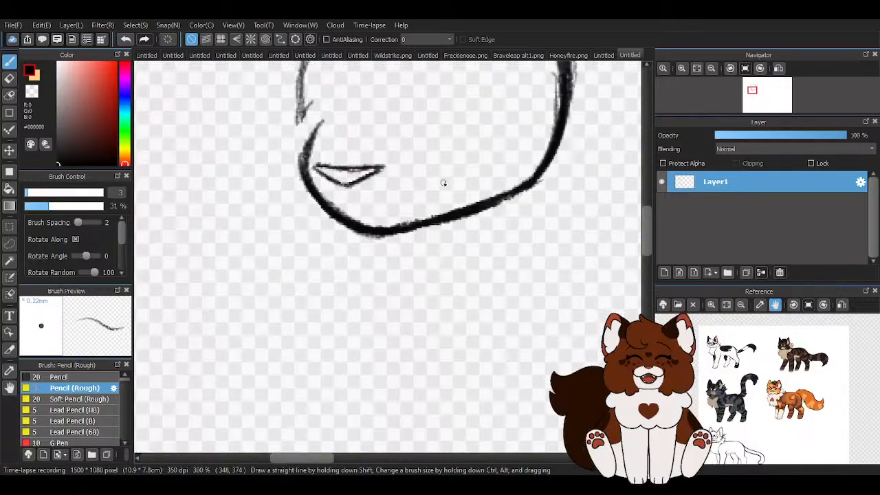
# Sketch a curved mouth line above the chin in black, joining its front end to the muzzle's edge.
pyautogui.scroll(3, 444, 183)
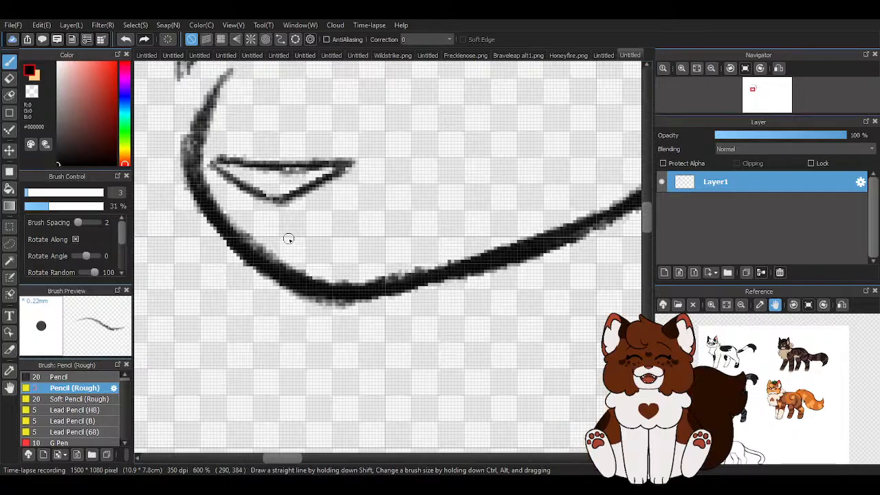
pyautogui.moveTo(290, 240)
pyautogui.mouseDown()
pyautogui.moveTo(313, 256)
pyautogui.moveTo(396, 252)
pyautogui.moveTo(407, 238)
pyautogui.mouseUp()
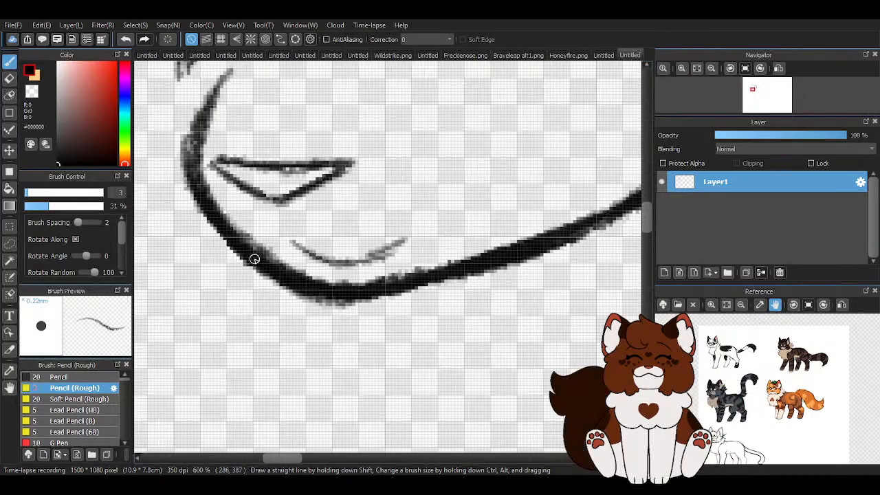
pyautogui.moveTo(255, 253)
pyautogui.mouseDown()
pyautogui.moveTo(293, 234)
pyautogui.moveTo(251, 255)
pyautogui.moveTo(276, 237)
pyautogui.moveTo(338, 257)
pyautogui.moveTo(296, 241)
pyautogui.moveTo(393, 250)
pyautogui.moveTo(427, 212)
pyautogui.moveTo(410, 241)
pyautogui.moveTo(440, 214)
pyautogui.moveTo(390, 249)
pyautogui.moveTo(287, 255)
pyautogui.moveTo(345, 257)
pyautogui.moveTo(273, 239)
pyautogui.moveTo(272, 254)
pyautogui.moveTo(370, 277)
pyautogui.mouseUp()
pyautogui.press('z')
pyautogui.moveTo(319, 242)
pyautogui.mouseDown()
pyautogui.moveTo(337, 249)
pyautogui.moveTo(422, 217)
pyautogui.moveTo(438, 202)
pyautogui.mouseUp()
pyautogui.moveTo(440, 209); pyautogui.dragTo(426, 230)
pyautogui.scroll(-1, 190, 237)
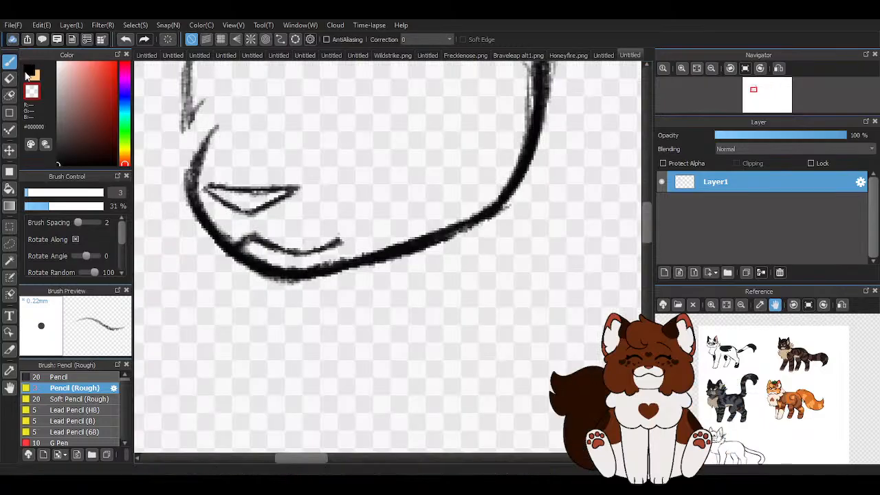
# Extend the rear end of the mouth upward with a short black stroke.
pyautogui.click(28, 75)
pyautogui.scroll(1, 332, 242)
pyautogui.moveTo(348, 218)
pyautogui.mouseDown()
pyautogui.moveTo(294, 259)
pyautogui.moveTo(350, 222)
pyautogui.mouseUp()
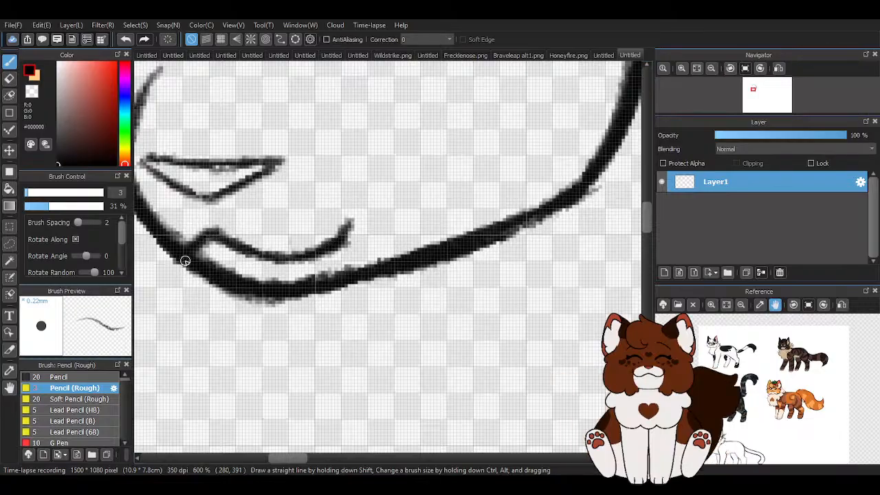
pyautogui.scroll(-5, 304, 261)
pyautogui.scroll(5, 336, 252)
# Erase the triangular nose with the transparent color and redraw it smaller in black, set farther back from the muzzle's edge.
pyautogui.press('x')
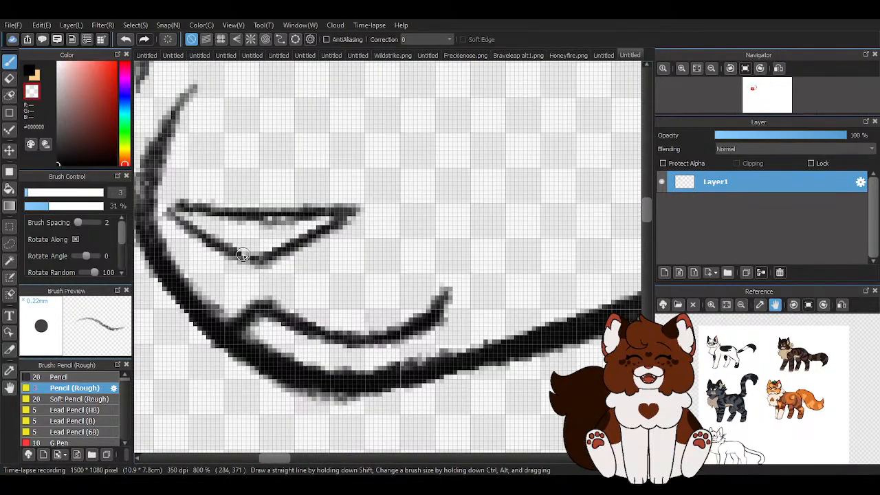
pyautogui.moveTo(344, 255); pyautogui.dragTo(233, 249)
pyautogui.moveTo(360, 215)
pyautogui.mouseDown()
pyautogui.moveTo(246, 219)
pyautogui.moveTo(183, 199)
pyautogui.mouseUp()
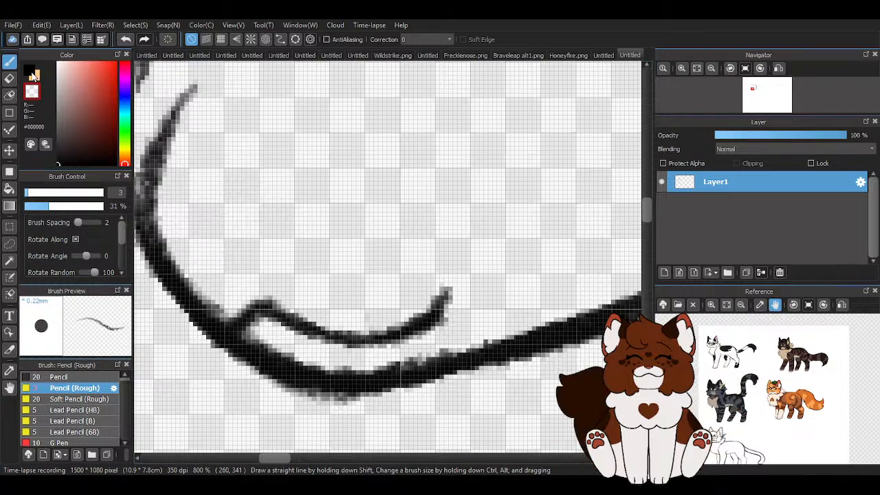
pyautogui.moveTo(278, 259); pyautogui.dragTo(359, 226)
pyautogui.moveTo(269, 216); pyautogui.dragTo(340, 228)
pyautogui.moveTo(208, 214)
pyautogui.mouseDown()
pyautogui.moveTo(257, 218)
pyautogui.moveTo(191, 227)
pyautogui.moveTo(270, 261)
pyautogui.moveTo(243, 257)
pyautogui.moveTo(275, 259)
pyautogui.moveTo(339, 231)
pyautogui.moveTo(267, 218)
pyautogui.moveTo(203, 224)
pyautogui.mouseUp()
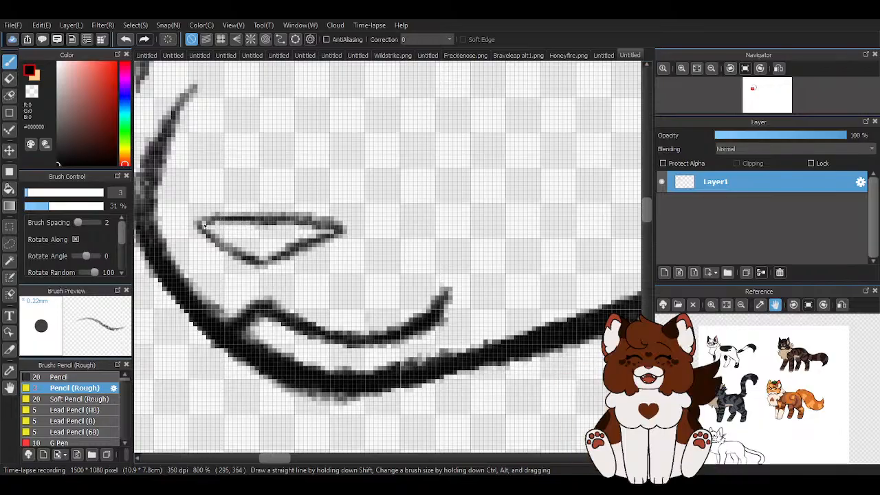
pyautogui.scroll(-3, 334, 294)
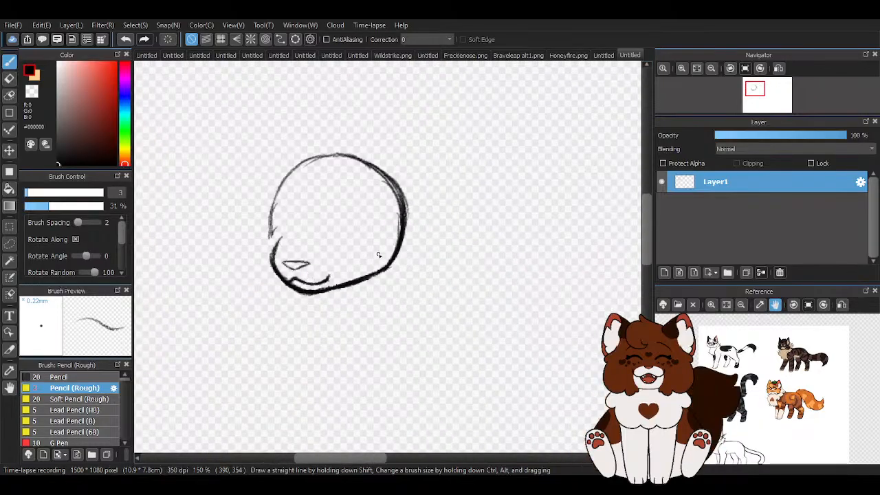
# Extend the muzzle's bridge line upward, thin its outer edge with the transparent color and clear the stray hook below the forehead line.
pyautogui.scroll(3, 310, 271)
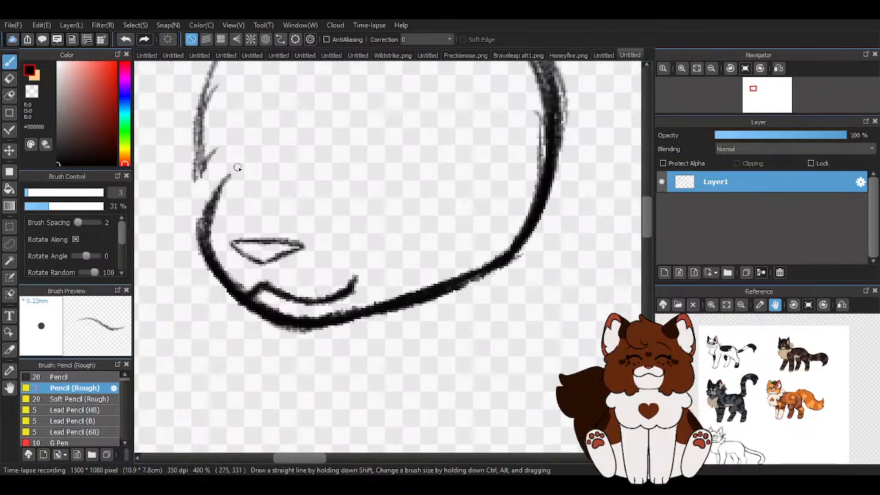
pyautogui.moveTo(239, 169)
pyautogui.mouseDown()
pyautogui.moveTo(216, 213)
pyautogui.moveTo(218, 203)
pyautogui.moveTo(214, 248)
pyautogui.moveTo(241, 283)
pyautogui.mouseUp()
pyautogui.press('z')
pyautogui.moveTo(221, 180); pyautogui.dragTo(197, 238)
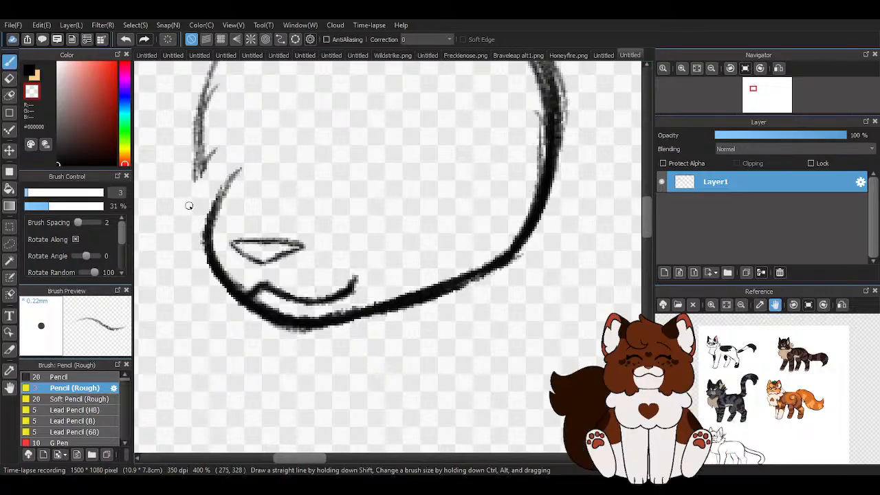
pyautogui.moveTo(228, 173); pyautogui.dragTo(197, 238)
pyautogui.hotkey('ctrl', 'z')
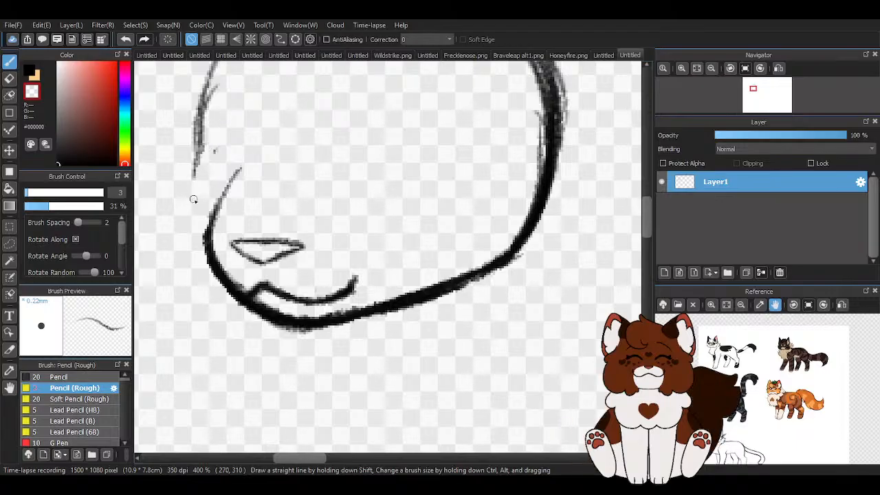
pyautogui.scroll(-4, 284, 243)
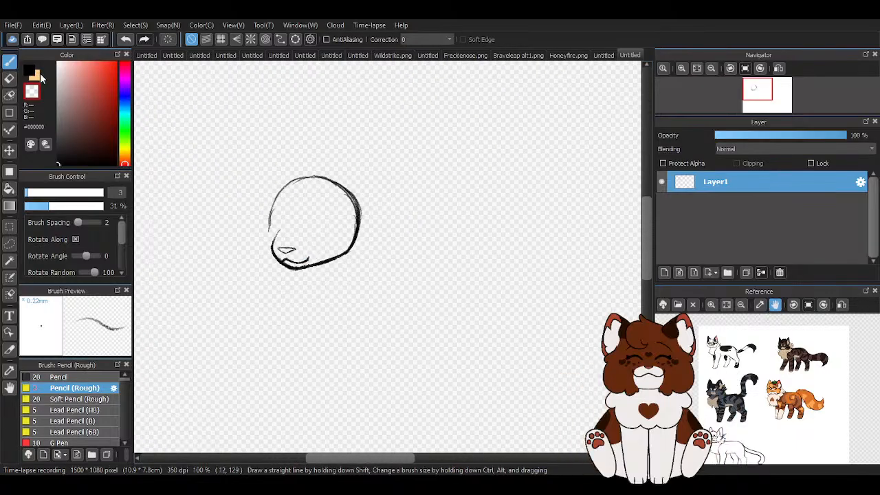
# Darken the nose's rear lower edge in black.
pyautogui.click(30, 71)
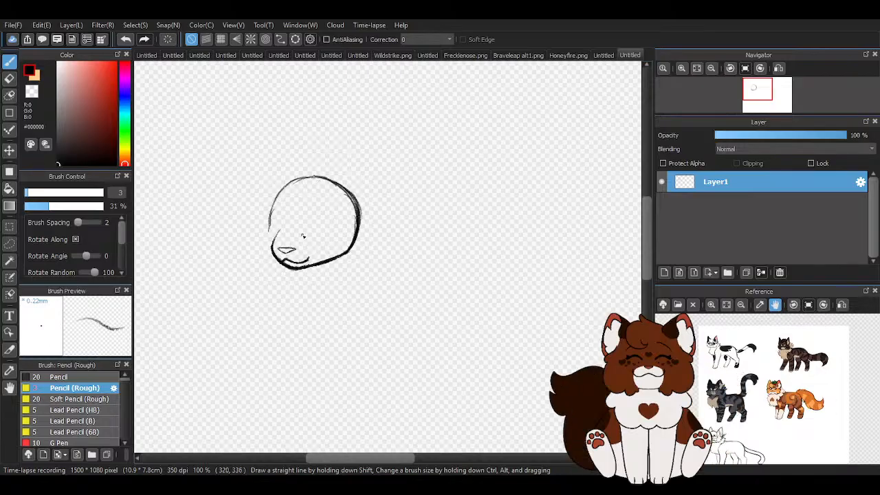
pyautogui.scroll(5, 307, 261)
pyautogui.scroll(-3, 209, 194)
pyautogui.scroll(4, 275, 206)
pyautogui.moveTo(246, 228)
pyautogui.mouseDown()
pyautogui.moveTo(304, 192)
pyautogui.moveTo(321, 168)
pyautogui.mouseUp()
pyautogui.press('c')
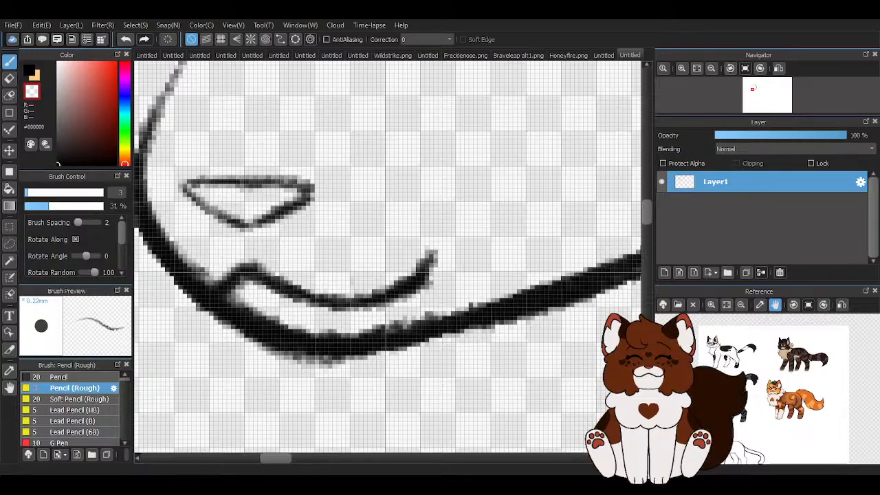
pyautogui.scroll(-2, 207, 234)
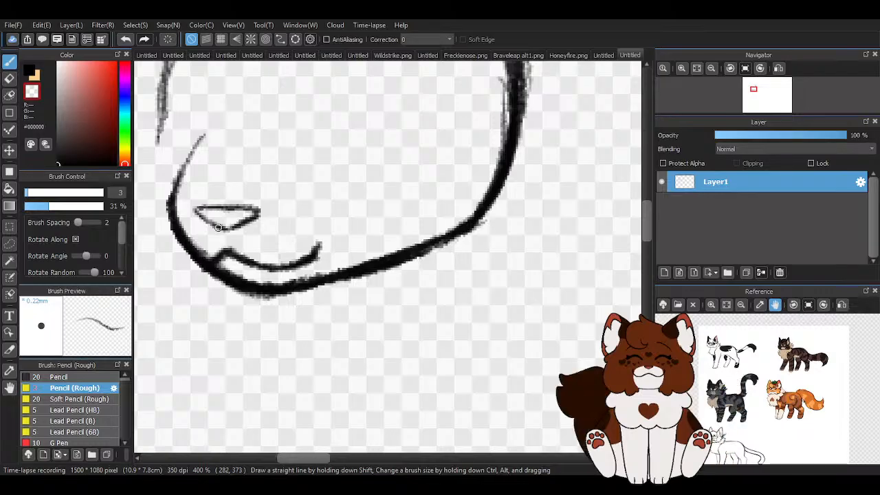
pyautogui.scroll(-1, 297, 355)
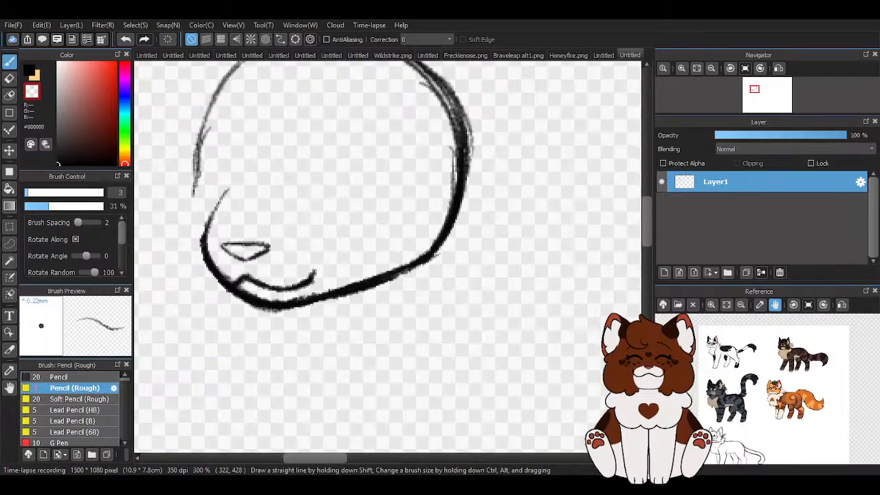
pyautogui.scroll(-1, 299, 348)
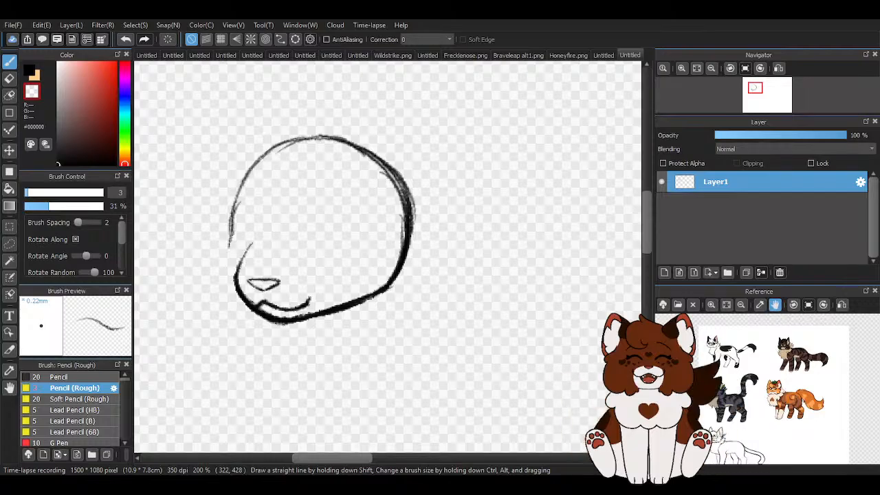
# Try a thick arched upper eyelid line in the middle of the head, and erase it.
pyautogui.scroll(2, 297, 229)
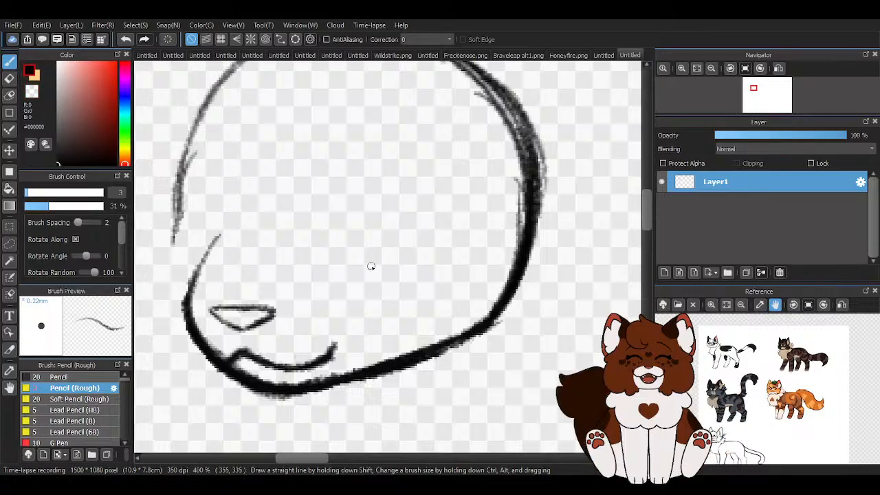
pyautogui.moveTo(305, 283)
pyautogui.mouseDown()
pyautogui.moveTo(312, 234)
pyautogui.moveTo(331, 197)
pyautogui.mouseUp()
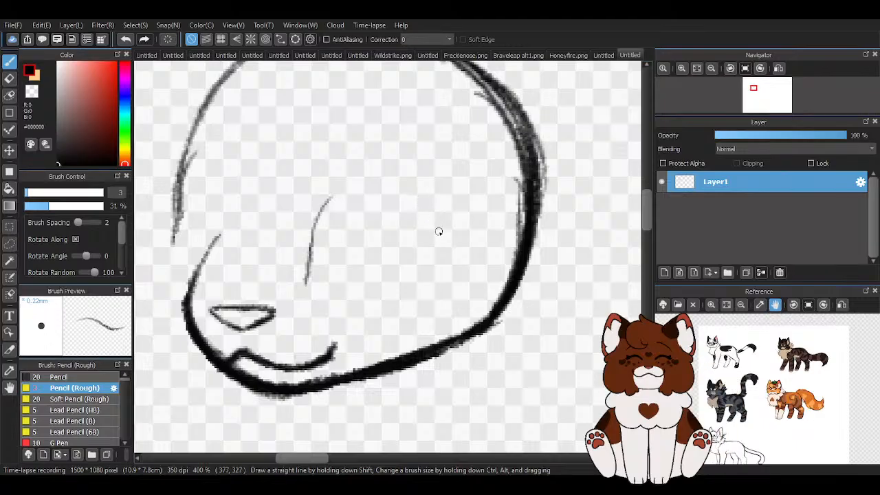
pyautogui.moveTo(439, 231)
pyautogui.mouseDown()
pyautogui.moveTo(328, 197)
pyautogui.moveTo(352, 196)
pyautogui.moveTo(306, 257)
pyautogui.moveTo(316, 226)
pyautogui.moveTo(307, 264)
pyautogui.mouseUp()
pyautogui.moveTo(315, 224); pyautogui.dragTo(307, 273)
pyautogui.scroll(-3, 307, 263)
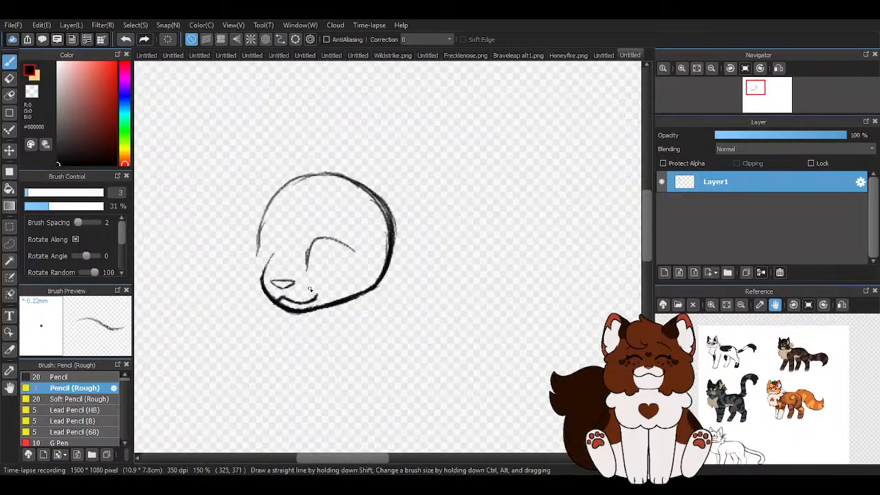
pyautogui.scroll(3, 310, 290)
pyautogui.moveTo(307, 203)
pyautogui.mouseDown()
pyautogui.moveTo(304, 181)
pyautogui.moveTo(314, 165)
pyautogui.moveTo(356, 159)
pyautogui.moveTo(430, 194)
pyautogui.mouseUp()
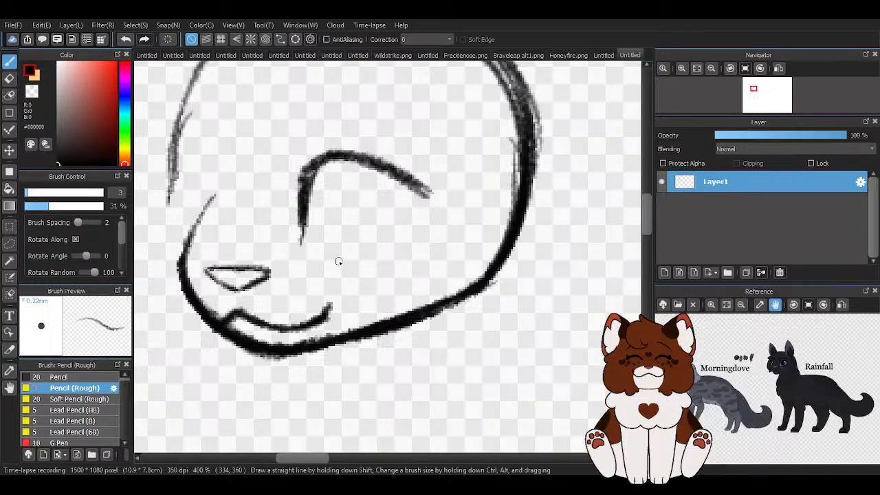
pyautogui.scroll(-3, 371, 238)
pyautogui.scroll(2, 392, 230)
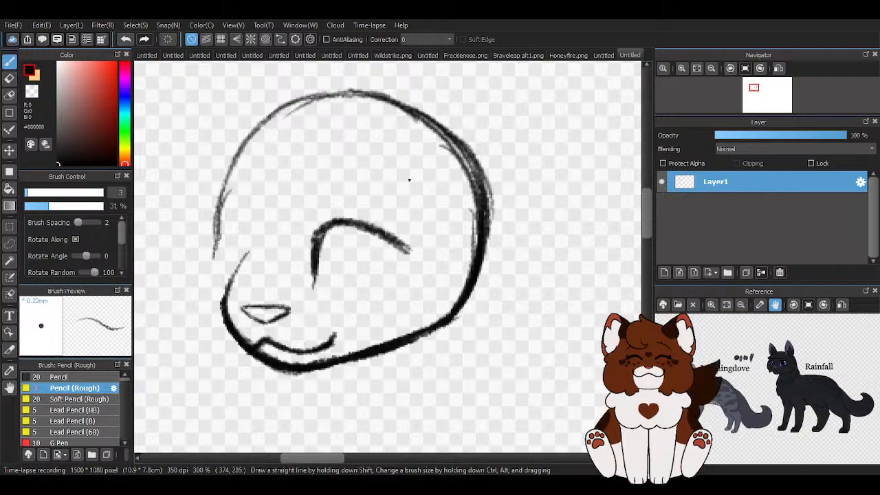
pyautogui.click(9, 78)
pyautogui.moveTo(383, 255)
pyautogui.mouseDown()
pyautogui.moveTo(332, 212)
pyautogui.moveTo(363, 259)
pyautogui.mouseUp()
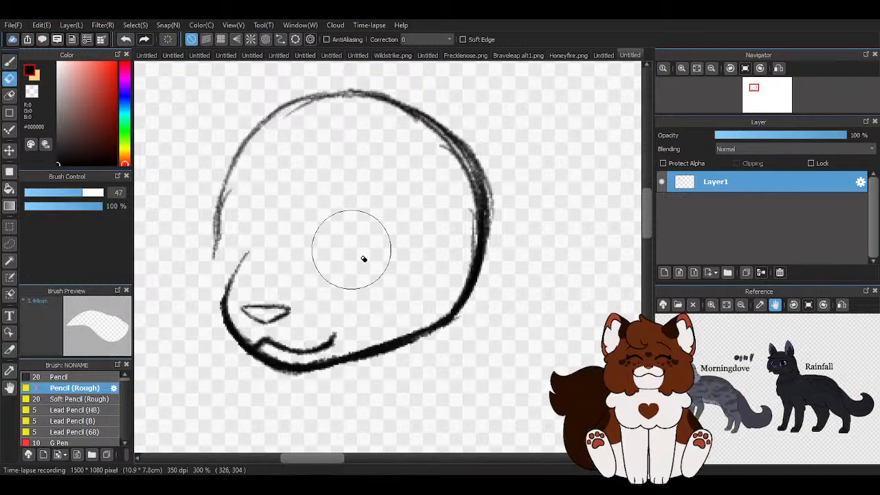
# Draw the eye outline in black with an arched upper lid and a shorter curved lower lid, leaving the inner corner open.
pyautogui.click(9, 61)
pyautogui.scroll(1, 461, 177)
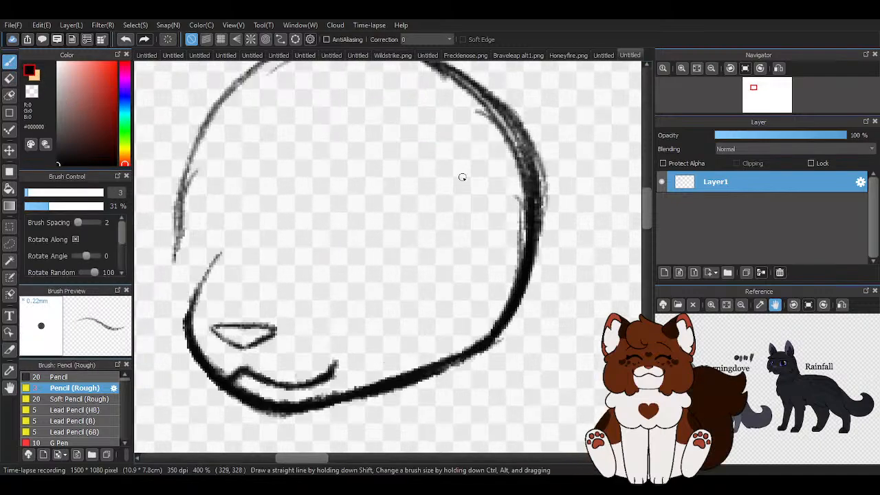
pyautogui.moveTo(309, 249)
pyautogui.mouseDown()
pyautogui.moveTo(298, 291)
pyautogui.moveTo(305, 248)
pyautogui.mouseUp()
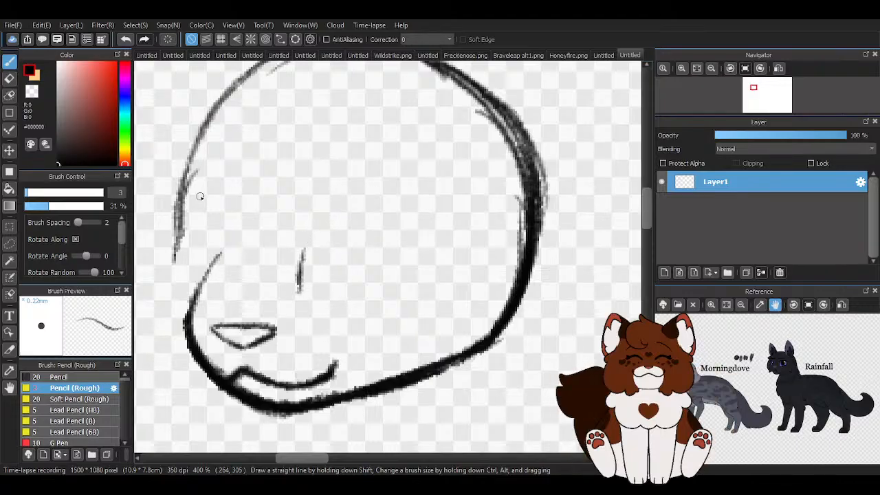
pyautogui.moveTo(439, 241)
pyautogui.mouseDown()
pyautogui.moveTo(337, 211)
pyautogui.moveTo(389, 230)
pyautogui.moveTo(308, 250)
pyautogui.moveTo(314, 238)
pyautogui.moveTo(299, 283)
pyautogui.moveTo(318, 218)
pyautogui.moveTo(397, 231)
pyautogui.moveTo(350, 211)
pyautogui.moveTo(424, 250)
pyautogui.moveTo(386, 282)
pyautogui.moveTo(320, 291)
pyautogui.mouseUp()
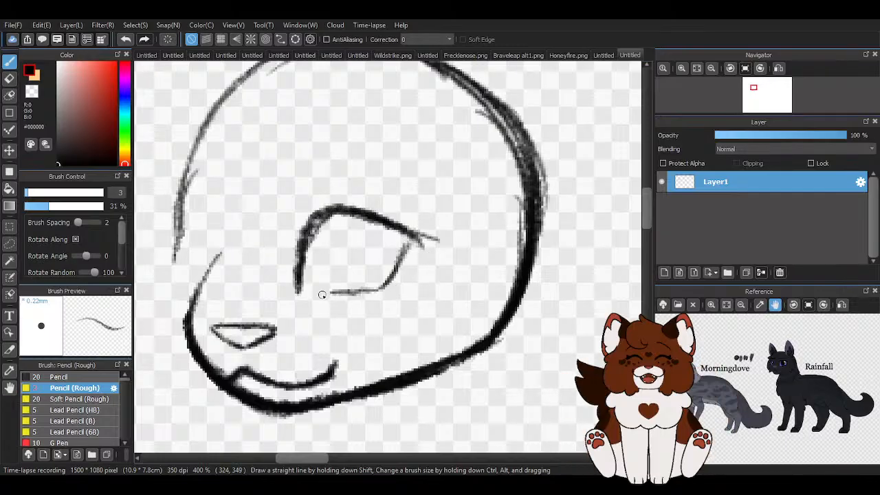
pyautogui.moveTo(375, 286)
pyautogui.mouseDown()
pyautogui.moveTo(327, 297)
pyautogui.moveTo(408, 234)
pyautogui.moveTo(370, 216)
pyautogui.mouseUp()
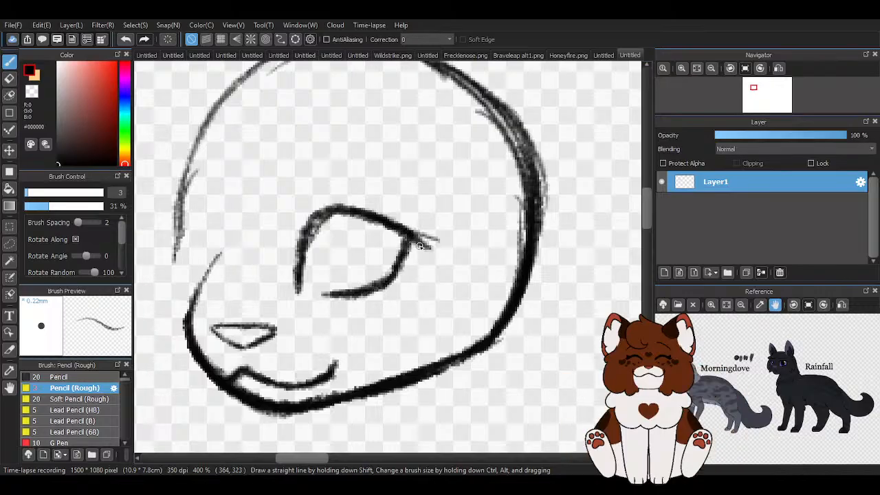
# Darken the upper eyelid and clean up its inside edge with the transparent color.
pyautogui.moveTo(428, 247)
pyautogui.mouseDown()
pyautogui.moveTo(352, 215)
pyautogui.moveTo(317, 220)
pyautogui.moveTo(301, 275)
pyautogui.moveTo(305, 238)
pyautogui.mouseUp()
pyautogui.moveTo(297, 290)
pyautogui.mouseDown()
pyautogui.moveTo(305, 236)
pyautogui.moveTo(330, 210)
pyautogui.moveTo(308, 281)
pyautogui.mouseUp()
pyautogui.press('z')
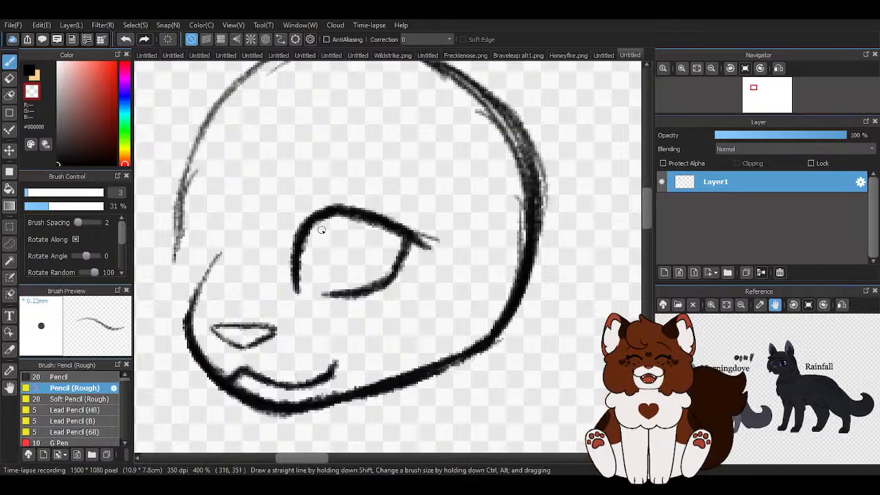
pyautogui.moveTo(320, 230); pyautogui.dragTo(378, 235)
pyautogui.press('z')
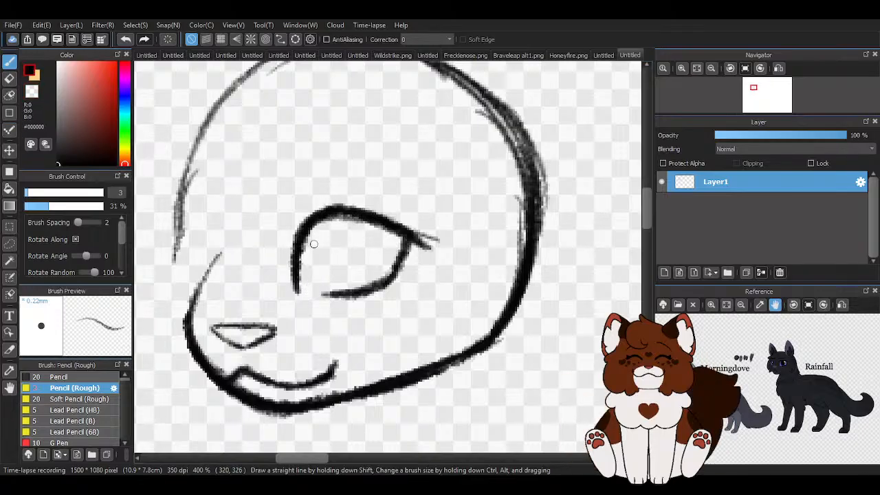
# Thicken the upper eyelid toward a pointed outer corner and trim the stray strokes at its tip with the transparent color.
pyautogui.hotkey('ctrl', '+')
pyautogui.moveTo(525, 262)
pyautogui.mouseDown()
pyautogui.moveTo(488, 246)
pyautogui.moveTo(428, 259)
pyautogui.moveTo(474, 252)
pyautogui.moveTo(345, 193)
pyautogui.moveTo(396, 209)
pyautogui.moveTo(462, 250)
pyautogui.moveTo(409, 220)
pyautogui.moveTo(264, 218)
pyautogui.mouseUp()
pyautogui.scroll(-2, 307, 227)
pyautogui.scroll(1, 314, 201)
pyautogui.press('z')
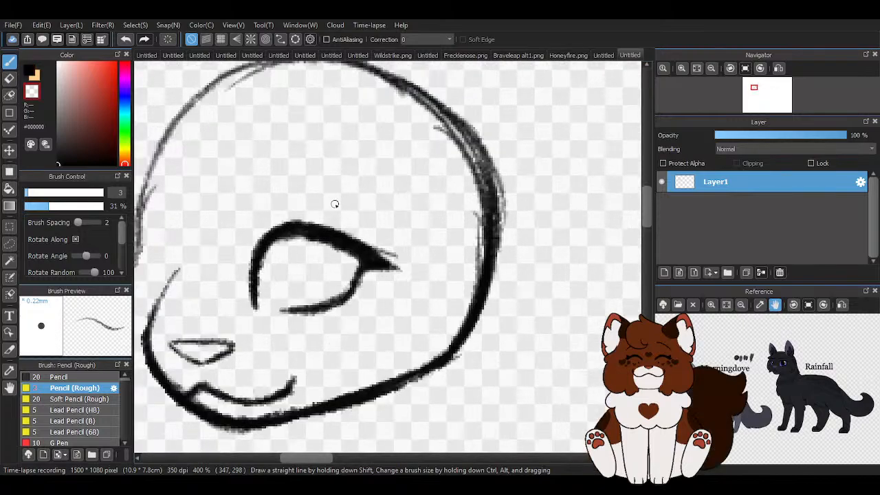
pyautogui.moveTo(392, 264); pyautogui.dragTo(397, 271)
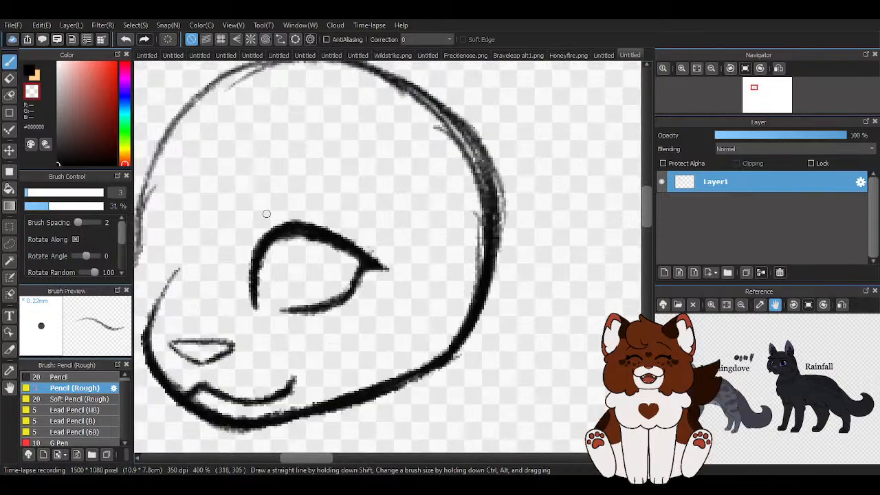
# Reinforce the front side of the upper eyelid in black.
pyautogui.scroll(1, 277, 271)
pyautogui.click(33, 72)
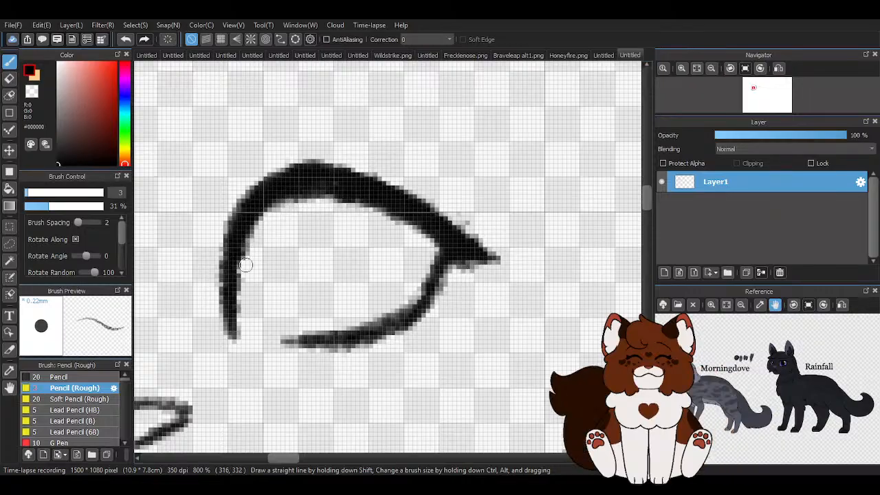
pyautogui.scroll(-3, 397, 219)
pyautogui.scroll(-2, 414, 254)
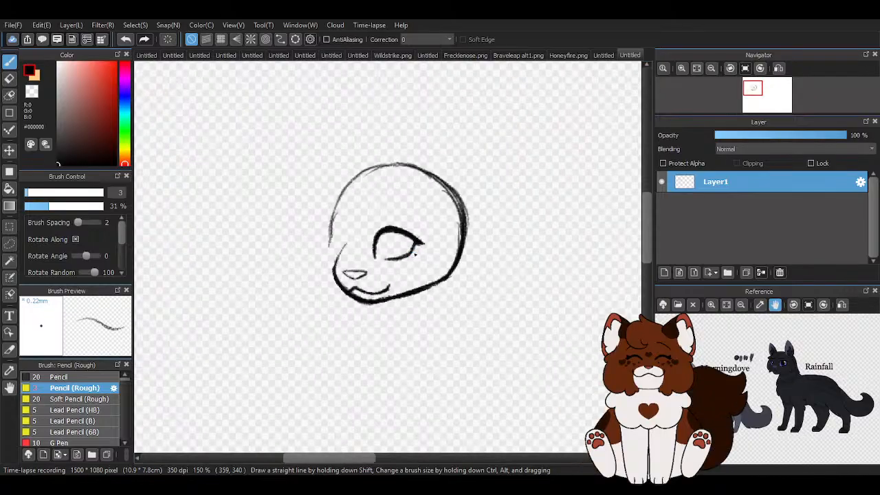
# Try a slanted brow line above the eye, and undo it.
pyautogui.scroll(2, 415, 255)
pyautogui.moveTo(431, 180); pyautogui.dragTo(308, 130)
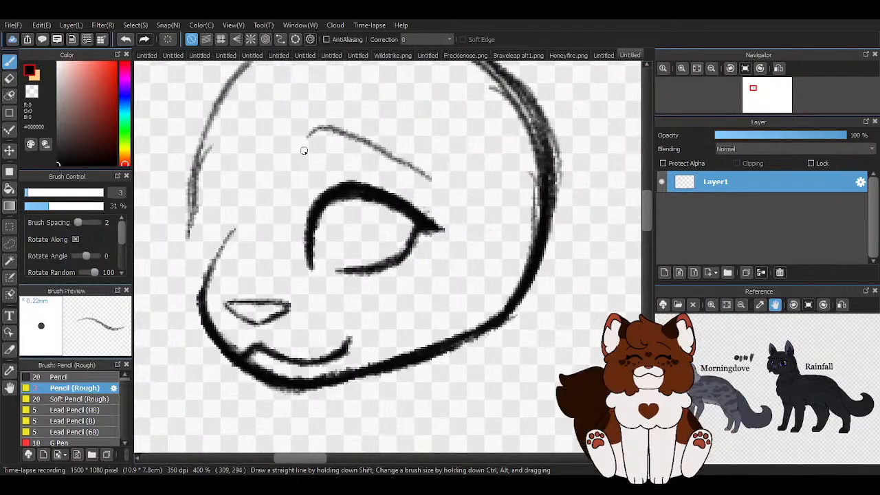
pyautogui.click(125, 39)
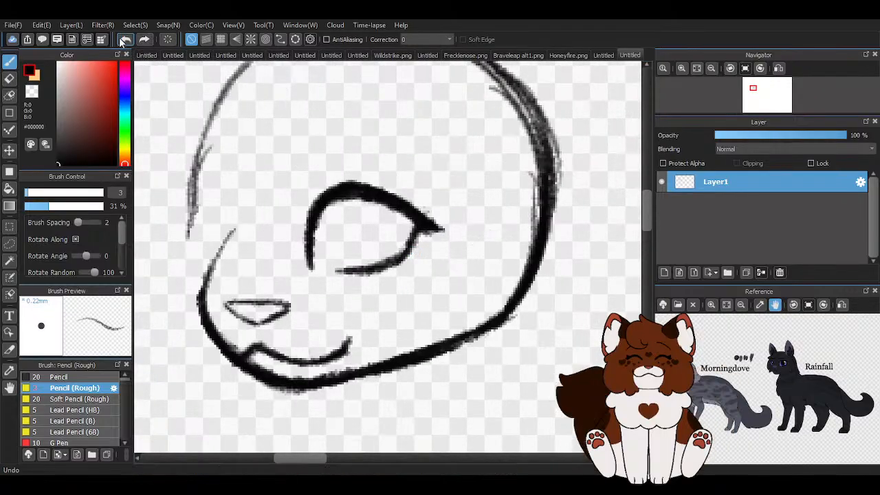
# Draw a slanted, worried brow line above the eye and a curved iris line inside it.
pyautogui.moveTo(307, 139)
pyautogui.mouseDown()
pyautogui.moveTo(329, 157)
pyautogui.moveTo(430, 182)
pyautogui.mouseUp()
pyautogui.scroll(1, 340, 209)
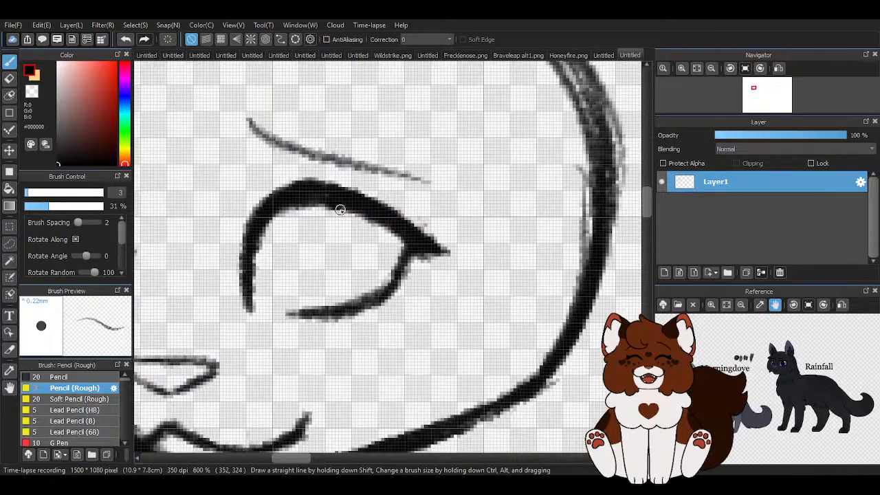
pyautogui.moveTo(326, 254)
pyautogui.mouseDown()
pyautogui.moveTo(316, 288)
pyautogui.moveTo(381, 299)
pyautogui.moveTo(397, 228)
pyautogui.mouseUp()
pyautogui.scroll(-4, 331, 237)
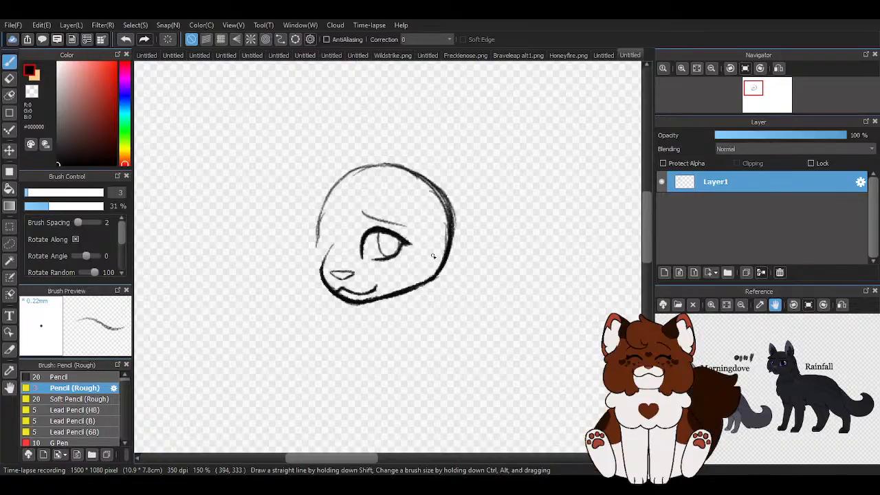
# Erase the lower front part of the head outline between the forehead and muzzle with the transparent color.
pyautogui.scroll(2, 433, 257)
pyautogui.scroll(1, 220, 256)
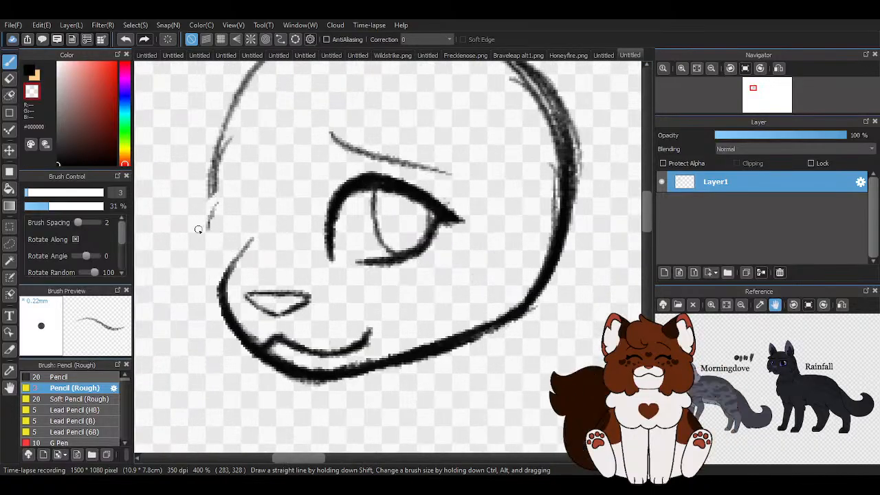
pyautogui.moveTo(198, 229); pyautogui.dragTo(218, 201)
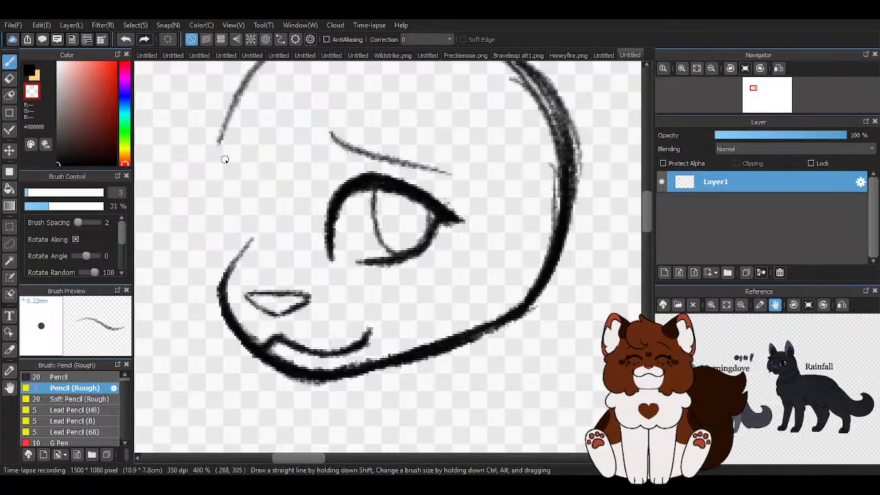
pyautogui.scroll(-1, 268, 180)
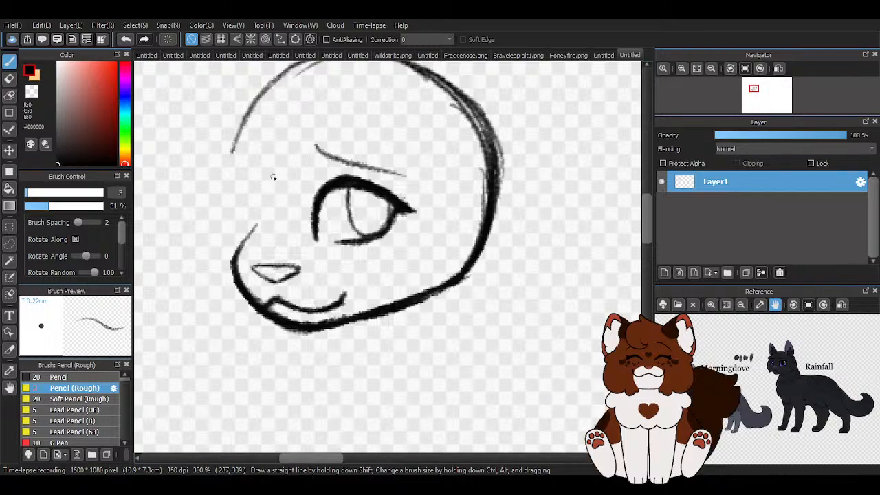
pyautogui.scroll(-1, 371, 237)
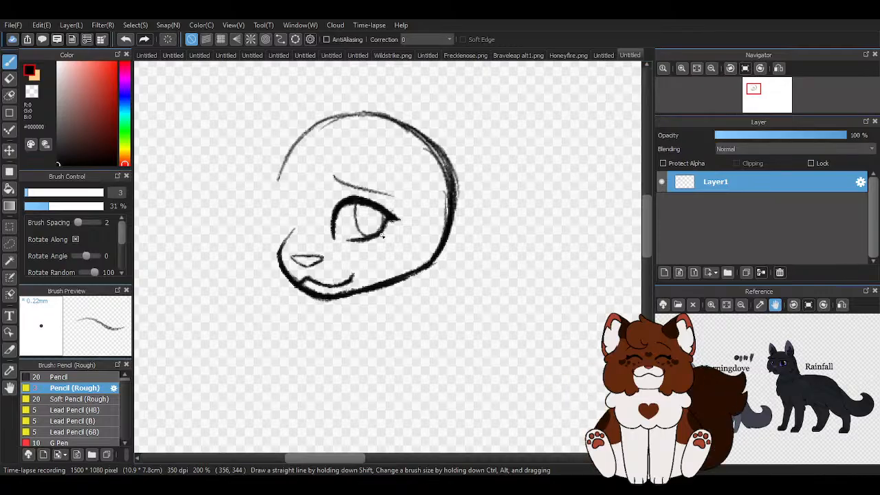
# Sketch the narrow far eye in black above the muzzle bridge, with a peaked upper lid and a side line meeting the muzzle.
pyautogui.scroll(2, 263, 210)
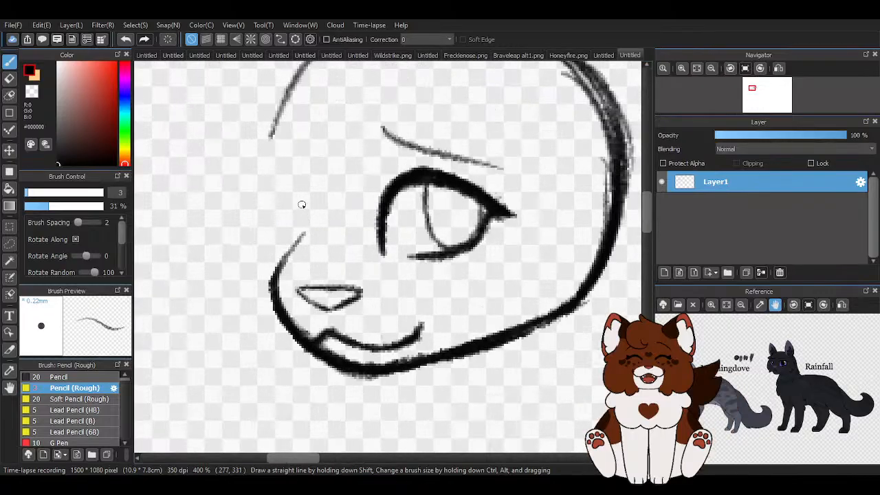
pyautogui.moveTo(302, 242); pyautogui.dragTo(300, 202)
pyautogui.moveTo(298, 180)
pyautogui.mouseDown()
pyautogui.moveTo(296, 241)
pyautogui.moveTo(310, 244)
pyautogui.mouseUp()
pyautogui.moveTo(294, 165); pyautogui.dragTo(306, 213)
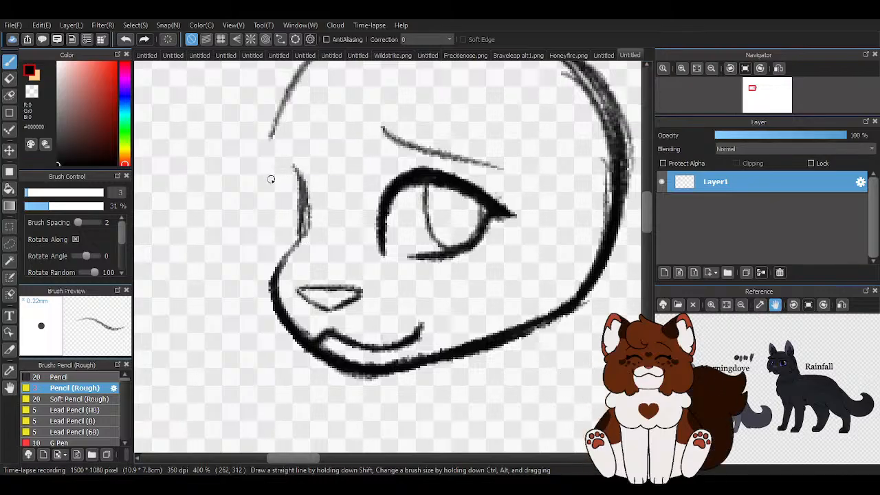
pyautogui.moveTo(265, 186)
pyautogui.mouseDown()
pyautogui.moveTo(291, 165)
pyautogui.moveTo(301, 239)
pyautogui.mouseUp()
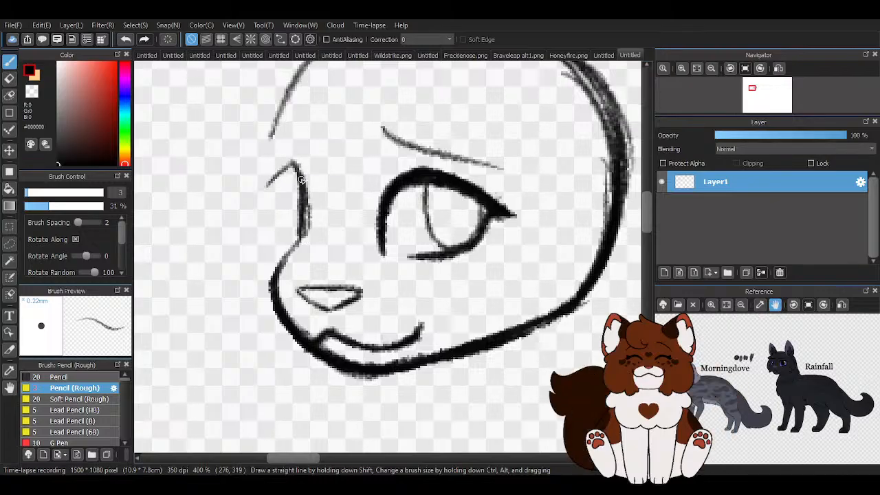
pyautogui.moveTo(301, 176); pyautogui.dragTo(300, 244)
pyautogui.moveTo(303, 198)
pyautogui.mouseDown()
pyautogui.moveTo(298, 168)
pyautogui.moveTo(274, 181)
pyautogui.moveTo(279, 252)
pyautogui.mouseUp()
pyautogui.moveTo(271, 186)
pyautogui.mouseDown()
pyautogui.moveTo(282, 257)
pyautogui.moveTo(270, 326)
pyautogui.mouseUp()
# Thicken the far eye's outline and add a pointed outer lash and a curved iris line.
pyautogui.scroll(1, 292, 187)
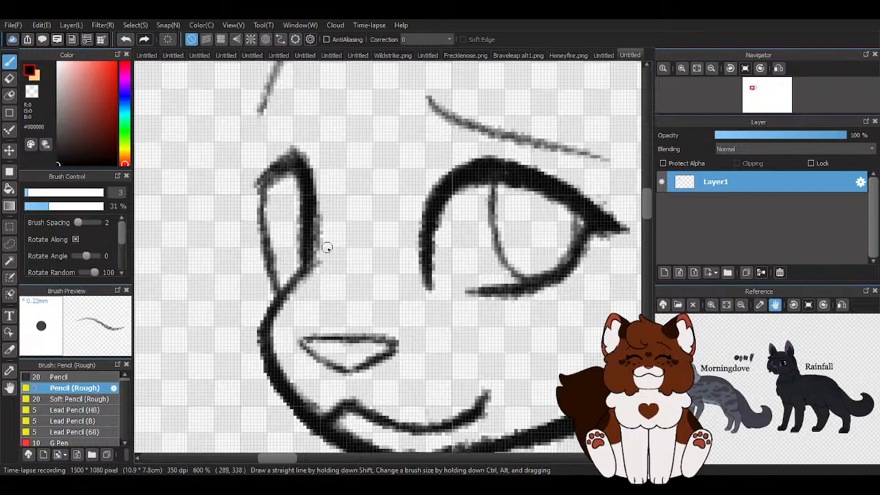
pyautogui.moveTo(282, 180)
pyautogui.mouseDown()
pyautogui.moveTo(297, 273)
pyautogui.moveTo(306, 238)
pyautogui.moveTo(300, 165)
pyautogui.moveTo(288, 159)
pyautogui.moveTo(236, 203)
pyautogui.moveTo(266, 284)
pyautogui.moveTo(262, 234)
pyautogui.moveTo(269, 256)
pyautogui.moveTo(275, 164)
pyautogui.mouseUp()
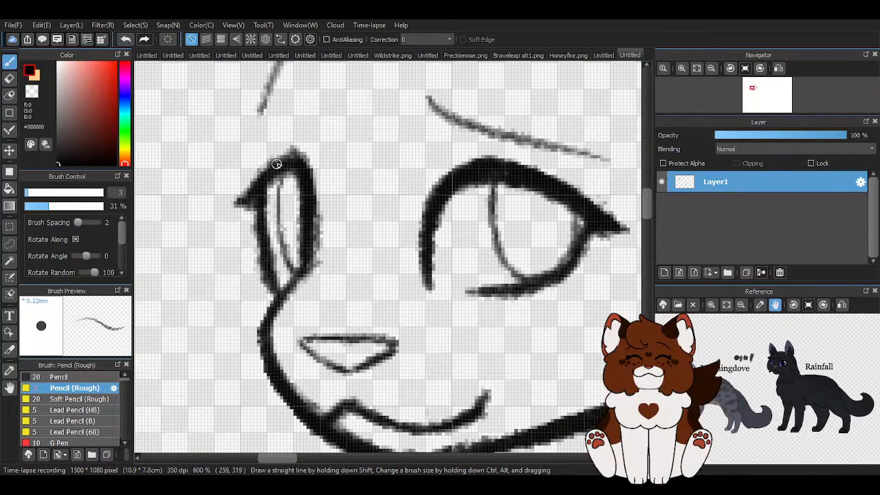
pyautogui.scroll(-1, 275, 163)
pyautogui.scroll(-2, 278, 168)
pyautogui.scroll(1, 285, 180)
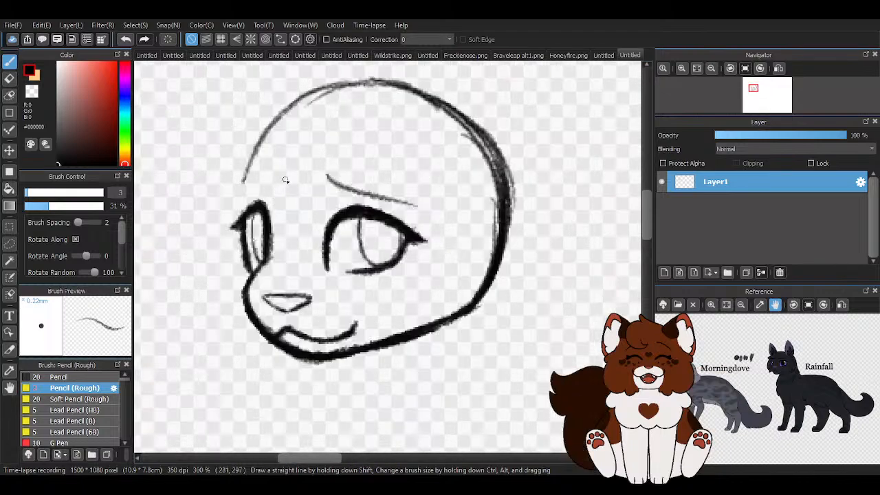
# Trim the far eye's top edge with the transparent color and reinforce its outer corner in black.
pyautogui.scroll(1, 286, 180)
pyautogui.press('c')
pyautogui.moveTo(269, 222); pyautogui.dragTo(237, 208)
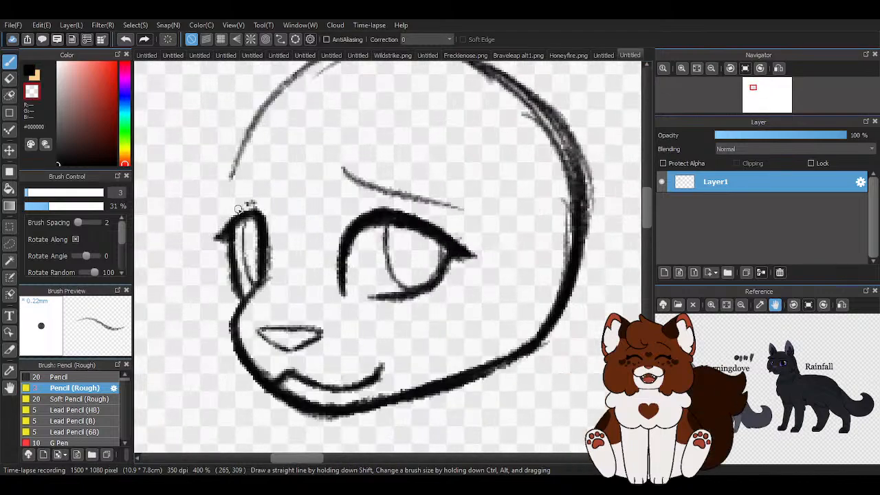
pyautogui.press('c')
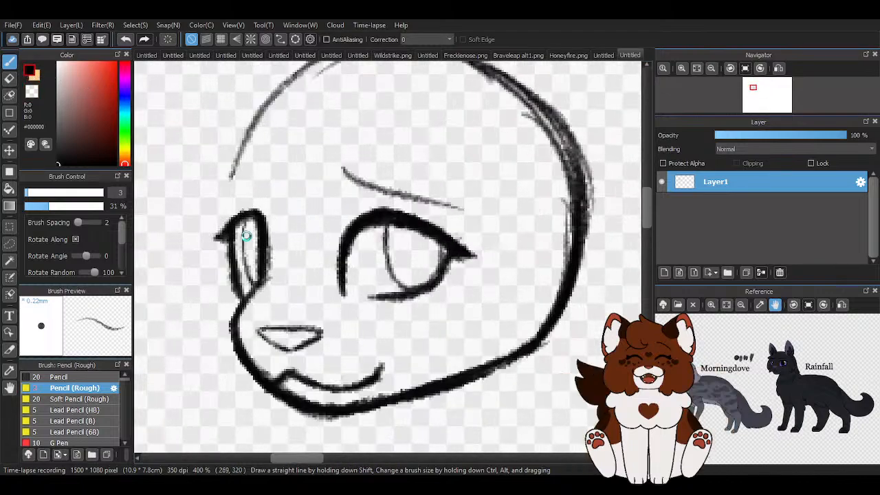
pyautogui.scroll(2, 246, 236)
pyautogui.moveTo(216, 236)
pyautogui.mouseDown()
pyautogui.moveTo(240, 205)
pyautogui.moveTo(269, 197)
pyautogui.moveTo(278, 236)
pyautogui.moveTo(279, 211)
pyautogui.moveTo(241, 197)
pyautogui.moveTo(206, 225)
pyautogui.mouseUp()
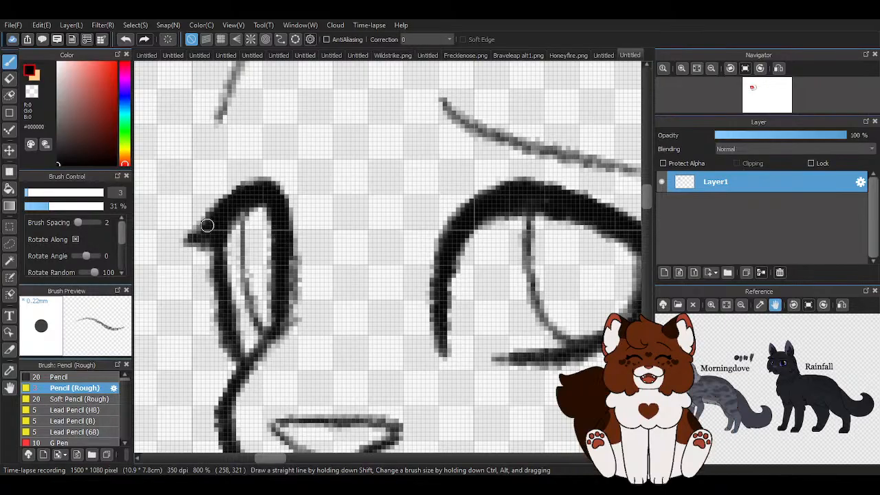
# Draw a short slanted brow above the far eye.
pyautogui.moveTo(291, 124)
pyautogui.mouseDown()
pyautogui.moveTo(212, 163)
pyautogui.moveTo(292, 122)
pyautogui.mouseUp()
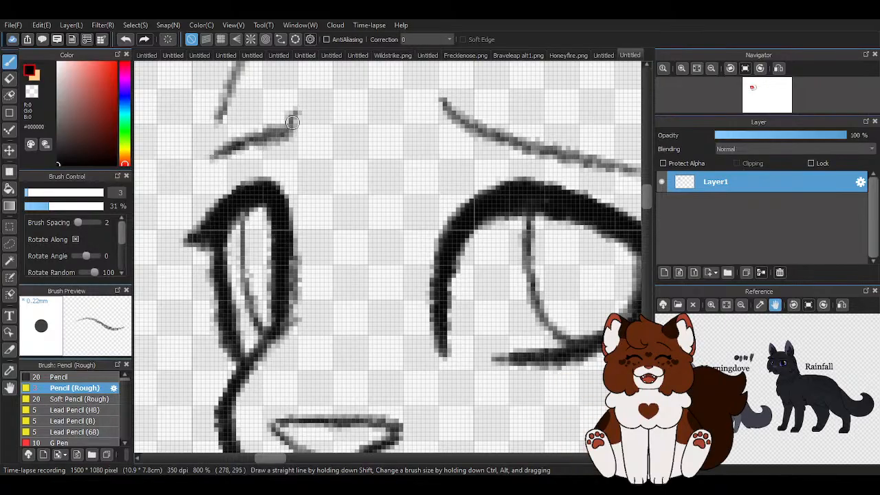
pyautogui.scroll(-3, 292, 123)
pyautogui.scroll(-2, 269, 235)
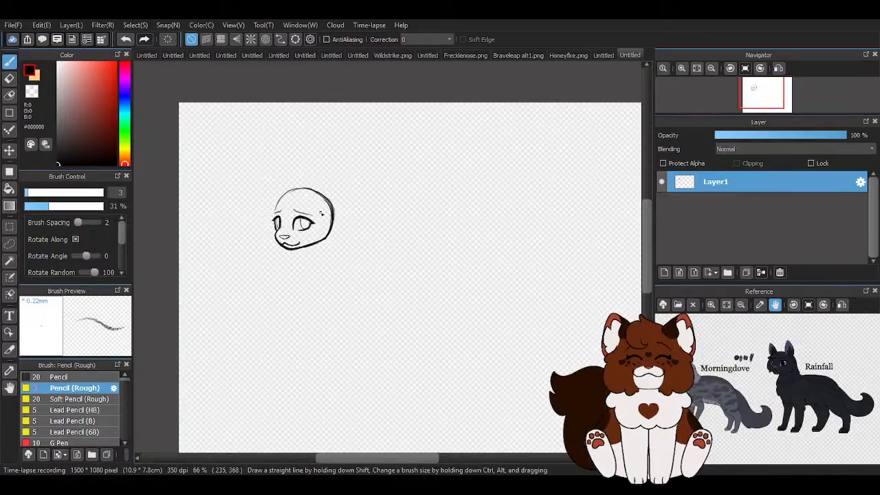
# Lasso the nose and mouth and move them about 2 px up and 1 px toward the front of the muzzle.
pyautogui.scroll(5, 279, 220)
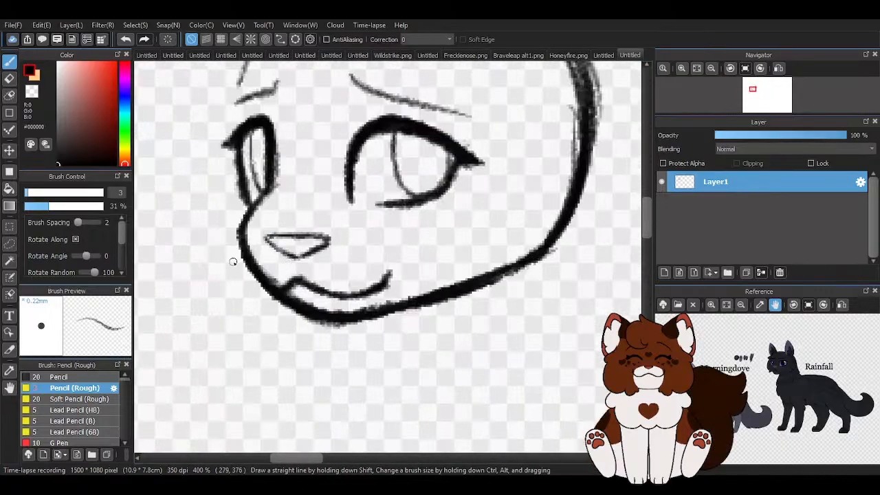
pyautogui.scroll(-4, 233, 262)
pyautogui.scroll(4, 236, 268)
pyautogui.click(10, 245)
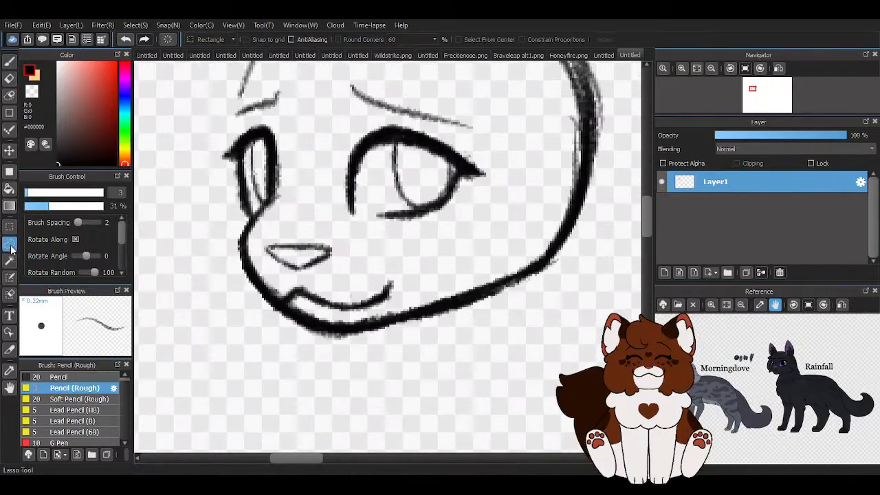
pyautogui.scroll(1, 342, 241)
pyautogui.moveTo(296, 340); pyautogui.dragTo(332, 350)
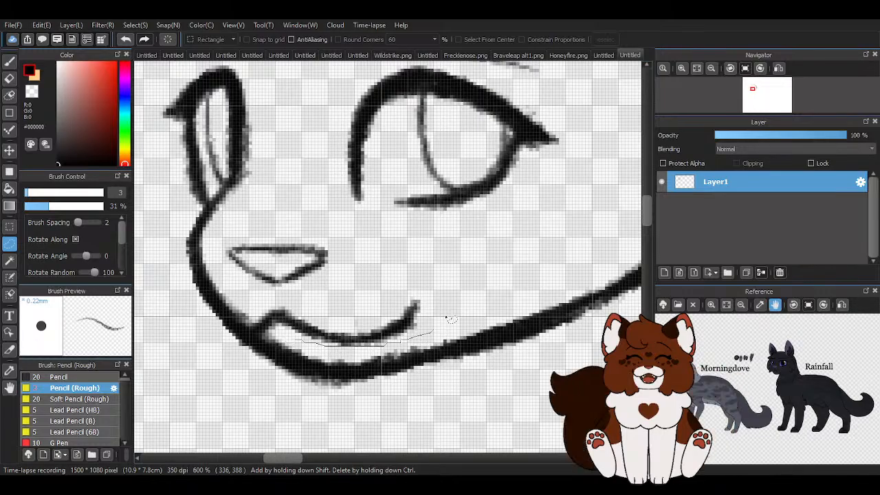
pyautogui.moveTo(447, 319)
pyautogui.mouseDown()
pyautogui.moveTo(395, 259)
pyautogui.moveTo(285, 206)
pyautogui.moveTo(215, 235)
pyautogui.moveTo(221, 282)
pyautogui.moveTo(238, 314)
pyautogui.moveTo(268, 336)
pyautogui.moveTo(306, 342)
pyautogui.mouseUp()
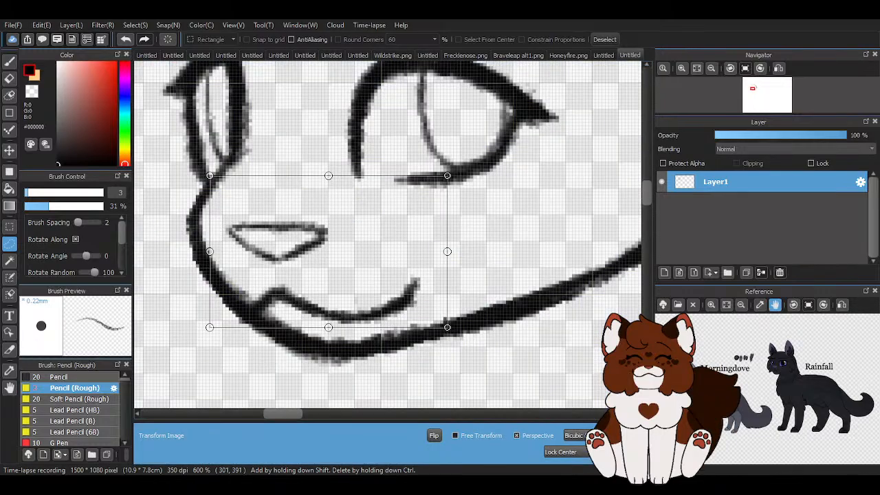
pyautogui.hotkey('ctrl', 't')
pyautogui.moveTo(321, 295); pyautogui.dragTo(314, 280)
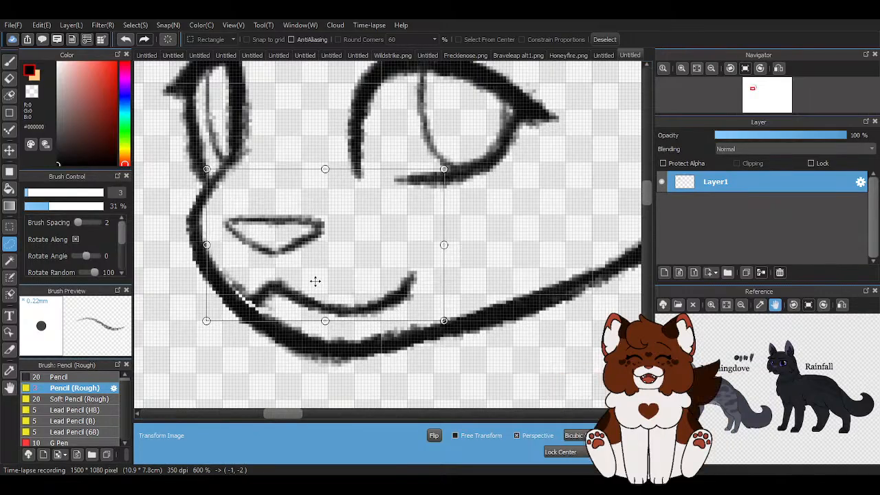
pyautogui.click(615, 436)
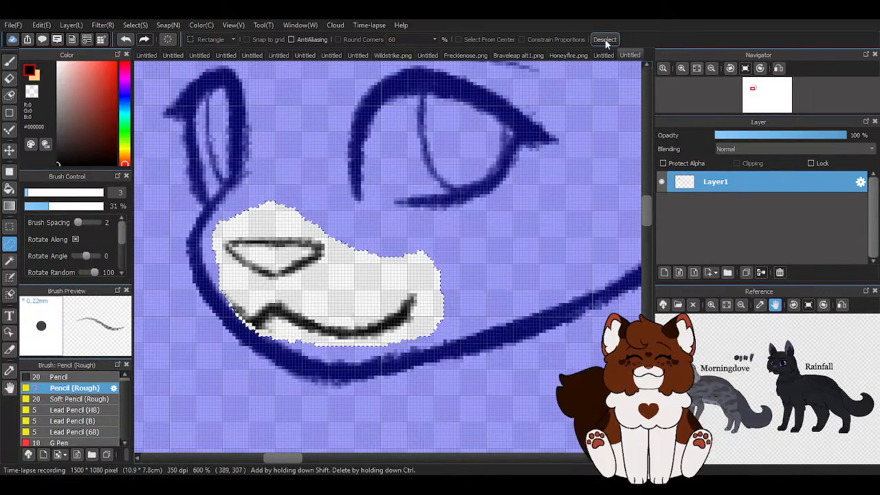
pyautogui.click(605, 39)
# Clean up the leftover pixels where the mouth meets the muzzle outline, using the brush with the transparent color.
pyautogui.click(10, 60)
pyautogui.scroll(1, 252, 338)
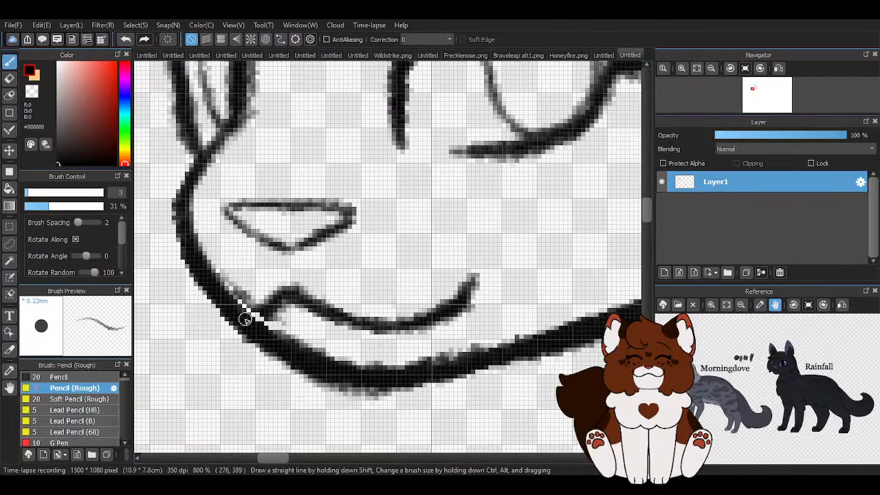
pyautogui.press('z')
pyautogui.moveTo(236, 285)
pyautogui.mouseDown()
pyautogui.moveTo(228, 278)
pyautogui.moveTo(272, 323)
pyautogui.mouseUp()
pyautogui.scroll(-3, 328, 307)
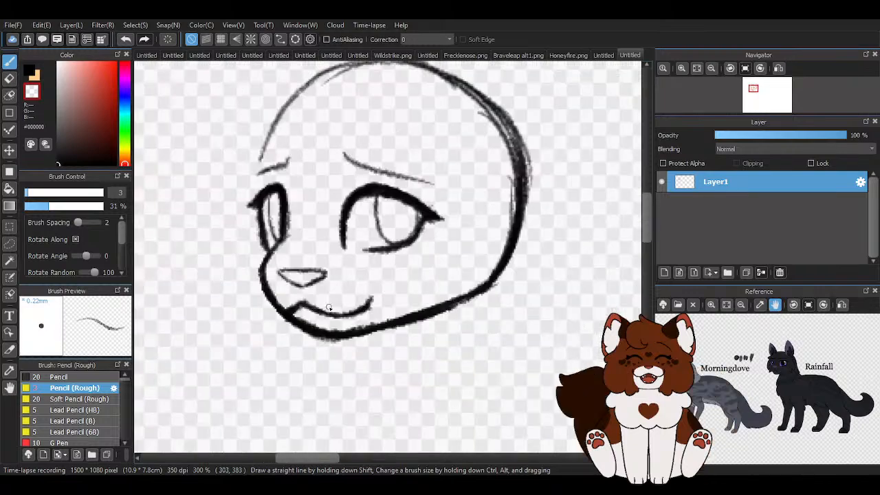
pyautogui.scroll(-3, 439, 324)
pyautogui.scroll(2, 537, 331)
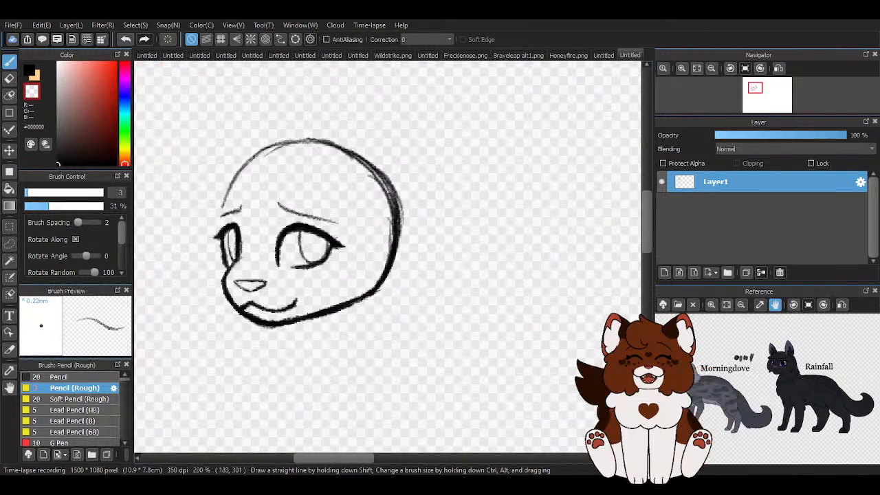
# Sketch a large near ear in black from the crown, angled up and back, down to the rear of the head.
pyautogui.click(30, 73)
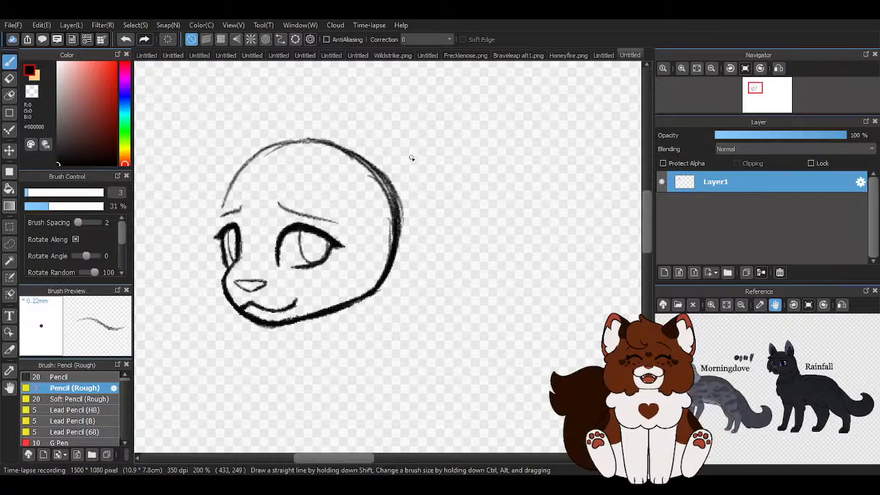
pyautogui.scroll(-2, 432, 178)
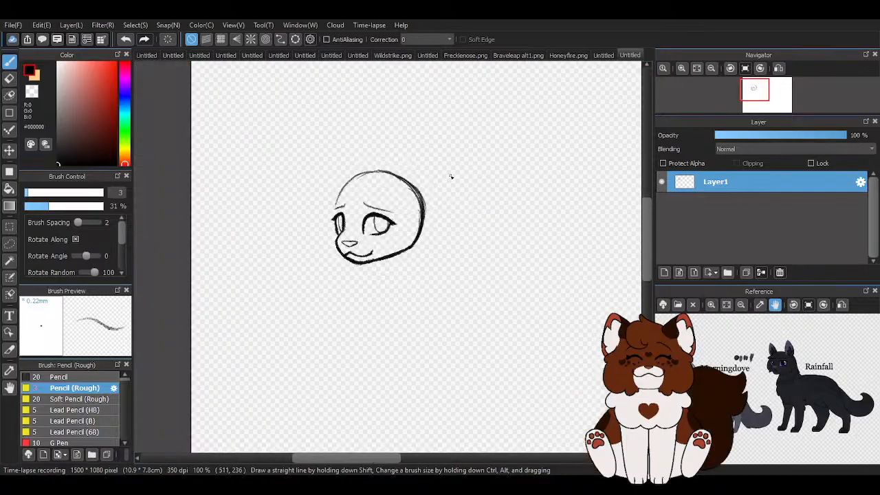
pyautogui.scroll(3, 427, 177)
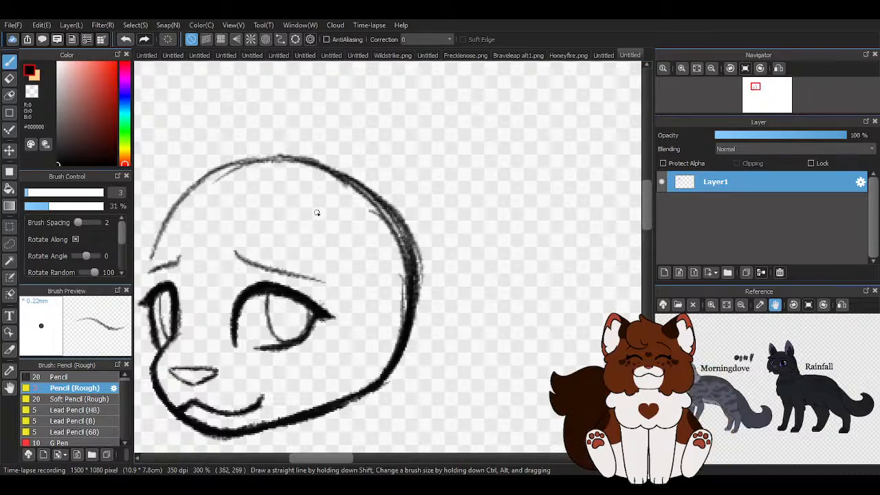
pyautogui.moveTo(316, 211)
pyautogui.mouseDown()
pyautogui.moveTo(386, 134)
pyautogui.moveTo(473, 122)
pyautogui.moveTo(456, 217)
pyautogui.moveTo(460, 276)
pyautogui.moveTo(404, 337)
pyautogui.moveTo(456, 301)
pyautogui.moveTo(471, 173)
pyautogui.moveTo(461, 287)
pyautogui.moveTo(471, 116)
pyautogui.moveTo(474, 126)
pyautogui.moveTo(384, 128)
pyautogui.moveTo(408, 118)
pyautogui.moveTo(314, 212)
pyautogui.mouseUp()
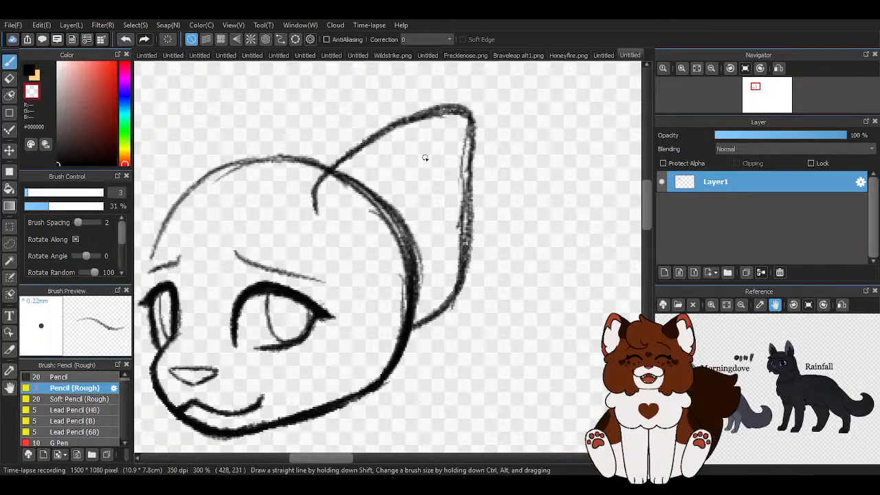
# Erase the head outline that runs through the ear with the transparent color.
pyautogui.scroll(1, 422, 157)
pyautogui.moveTo(415, 333)
pyautogui.mouseDown()
pyautogui.moveTo(419, 361)
pyautogui.moveTo(392, 380)
pyautogui.moveTo(379, 377)
pyautogui.moveTo(424, 310)
pyautogui.moveTo(403, 260)
pyautogui.moveTo(383, 255)
pyautogui.mouseUp()
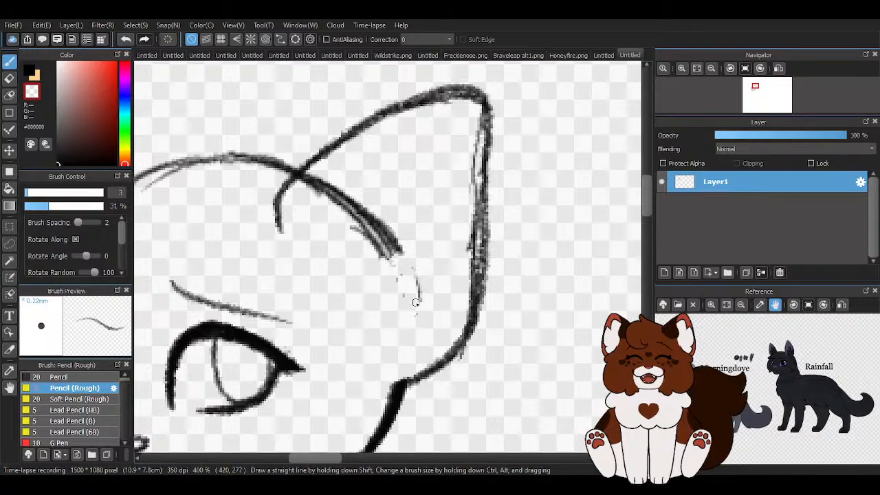
pyautogui.moveTo(415, 302)
pyautogui.mouseDown()
pyautogui.moveTo(407, 268)
pyautogui.moveTo(354, 218)
pyautogui.moveTo(342, 239)
pyautogui.moveTo(394, 224)
pyautogui.moveTo(337, 208)
pyautogui.moveTo(335, 192)
pyautogui.moveTo(306, 191)
pyautogui.moveTo(307, 178)
pyautogui.moveTo(349, 195)
pyautogui.mouseUp()
pyautogui.scroll(-4, 376, 222)
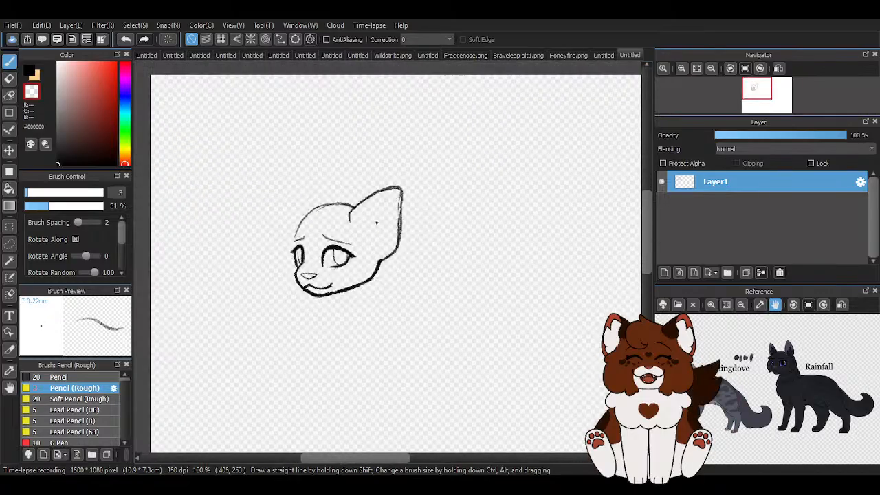
pyautogui.scroll(3, 367, 215)
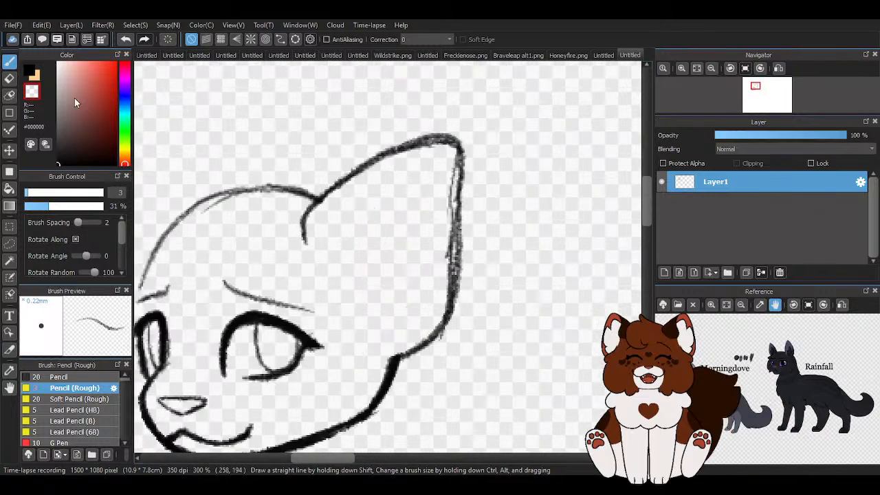
# Draw the curved inner-ear line in black inside the near ear.
pyautogui.click(33, 71)
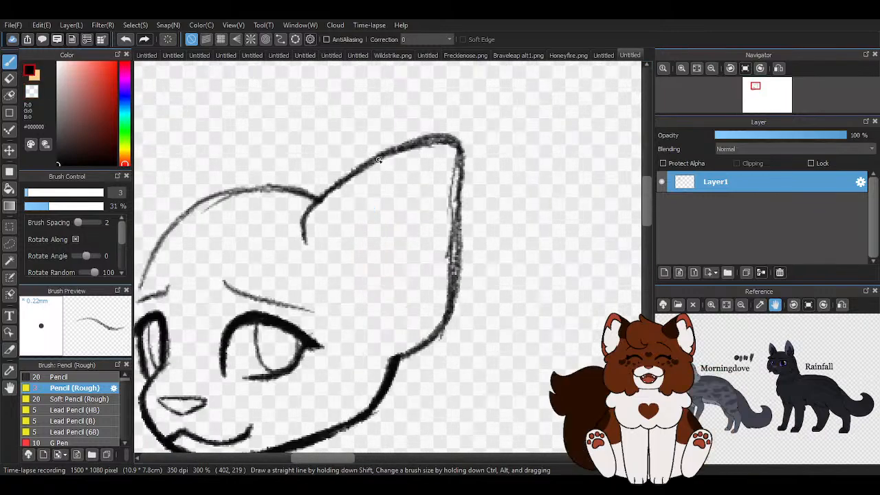
pyautogui.moveTo(377, 174)
pyautogui.mouseDown()
pyautogui.moveTo(410, 152)
pyautogui.moveTo(377, 174)
pyautogui.moveTo(398, 152)
pyautogui.moveTo(381, 177)
pyautogui.moveTo(389, 249)
pyautogui.mouseUp()
pyautogui.moveTo(382, 260)
pyautogui.mouseDown()
pyautogui.moveTo(347, 289)
pyautogui.moveTo(380, 273)
pyautogui.moveTo(343, 290)
pyautogui.moveTo(381, 262)
pyautogui.moveTo(387, 238)
pyautogui.moveTo(372, 184)
pyautogui.moveTo(415, 144)
pyautogui.moveTo(379, 175)
pyautogui.mouseUp()
pyautogui.scroll(-3, 412, 197)
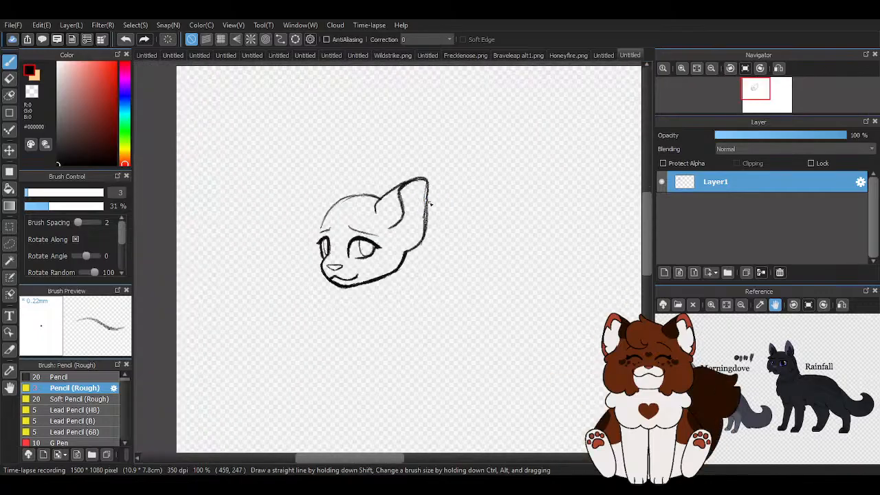
# Sketch the far ear in black from the crown up to a point and down to the far eye, darkening its outline.
pyautogui.scroll(2, 352, 219)
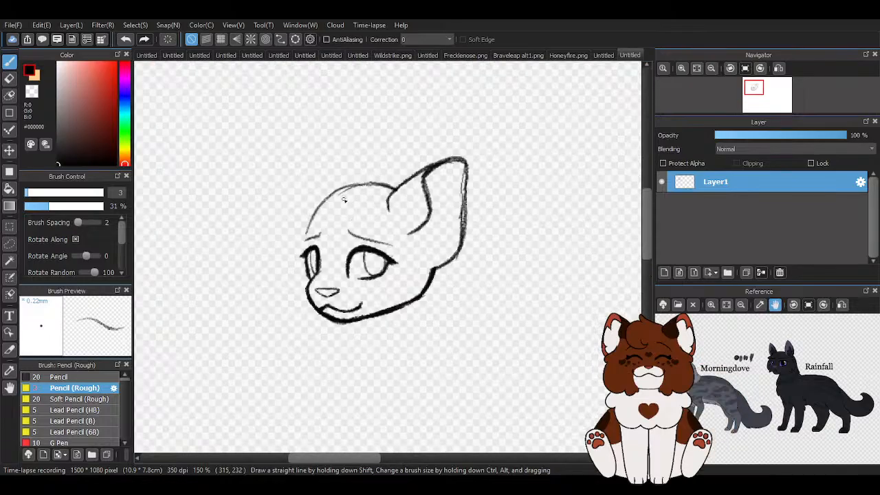
pyautogui.moveTo(326, 187); pyautogui.dragTo(284, 125)
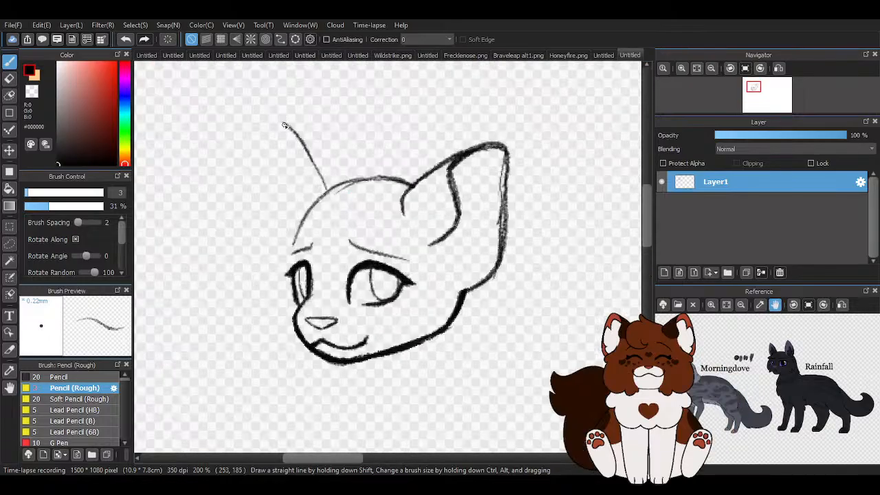
pyautogui.moveTo(283, 170); pyautogui.dragTo(279, 261)
pyautogui.scroll(1, 298, 172)
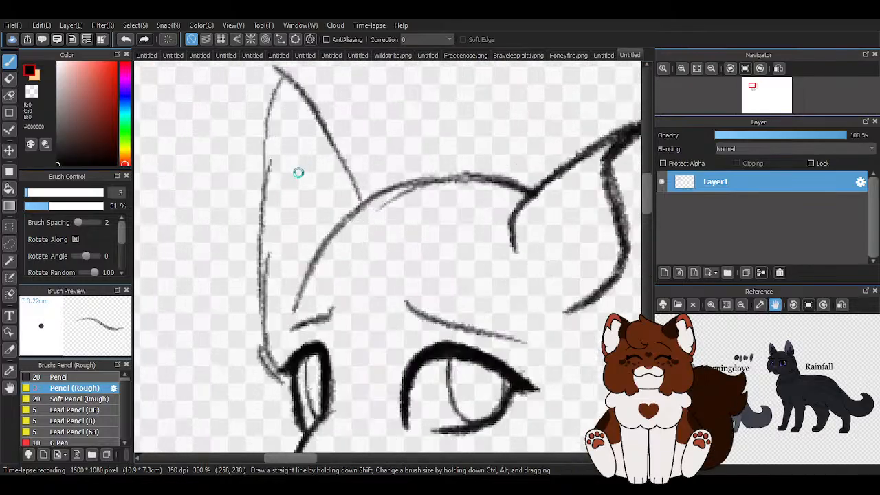
pyautogui.moveTo(371, 196)
pyautogui.mouseDown()
pyautogui.moveTo(292, 104)
pyautogui.moveTo(277, 108)
pyautogui.moveTo(333, 128)
pyautogui.moveTo(281, 101)
pyautogui.moveTo(264, 236)
pyautogui.moveTo(263, 228)
pyautogui.moveTo(269, 342)
pyautogui.moveTo(281, 381)
pyautogui.mouseUp()
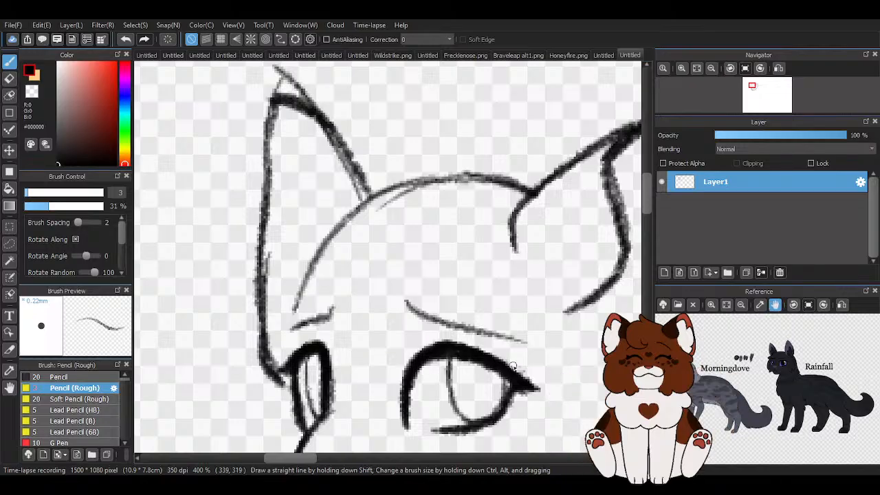
pyautogui.scroll(-3, 513, 365)
pyautogui.scroll(-2, 356, 227)
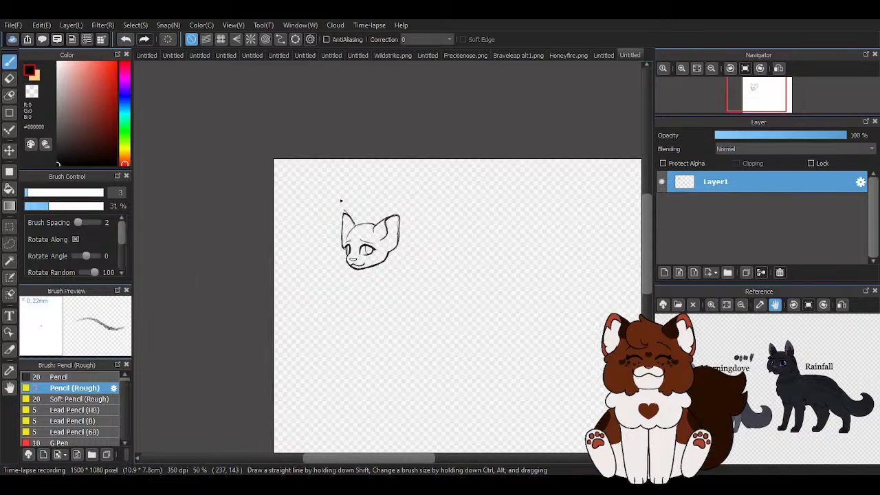
pyautogui.scroll(-2, 441, 242)
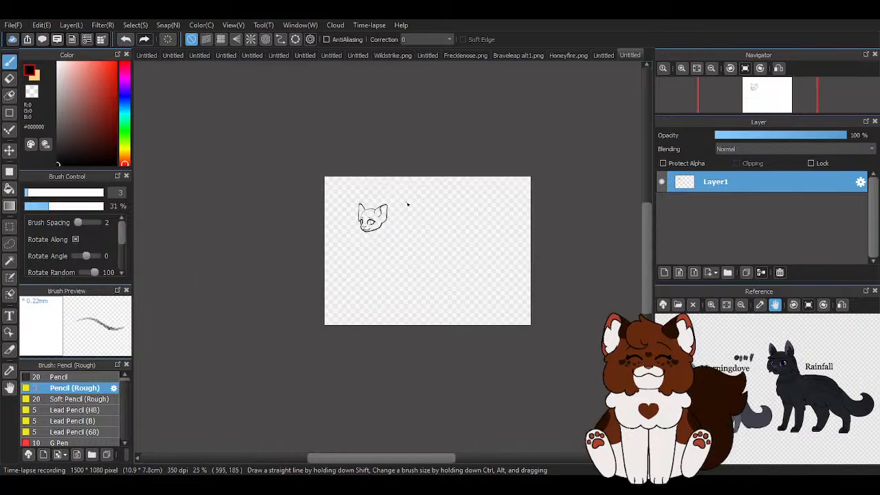
pyautogui.scroll(5, 407, 204)
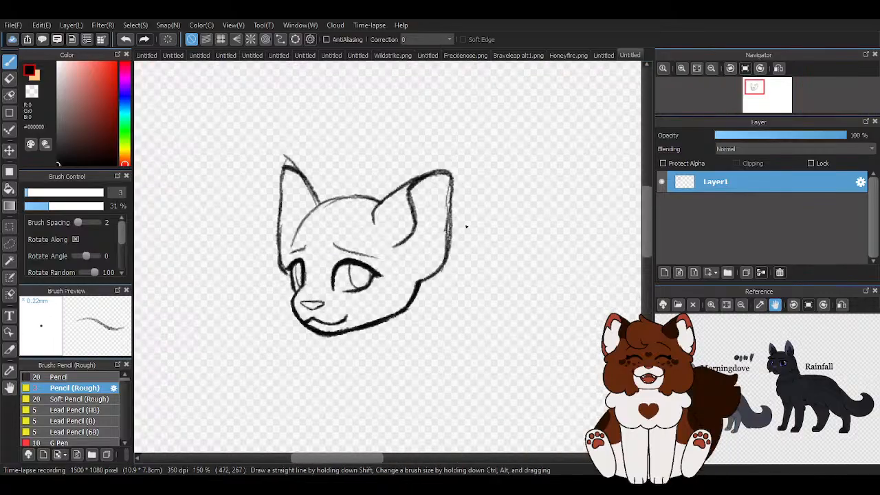
# Add a new layer above Layer1 and enlarge the reference image around Morningdove's head.
pyautogui.click(666, 273)
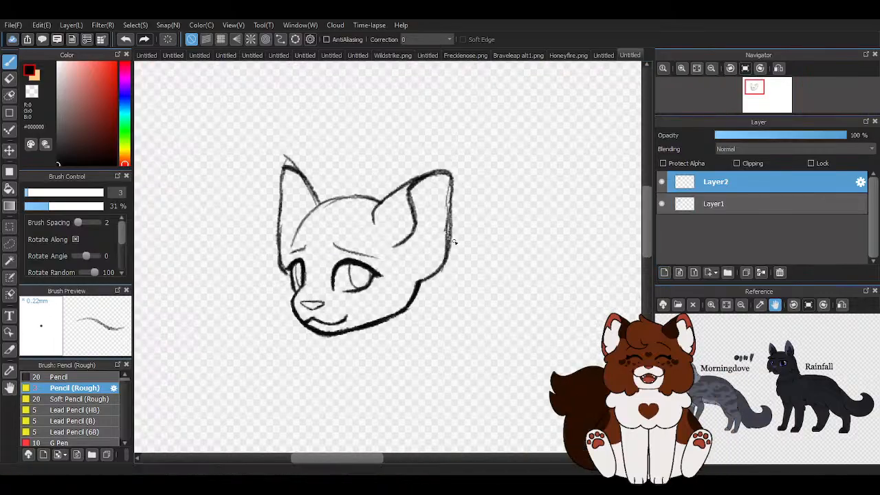
pyautogui.scroll(-1, 455, 242)
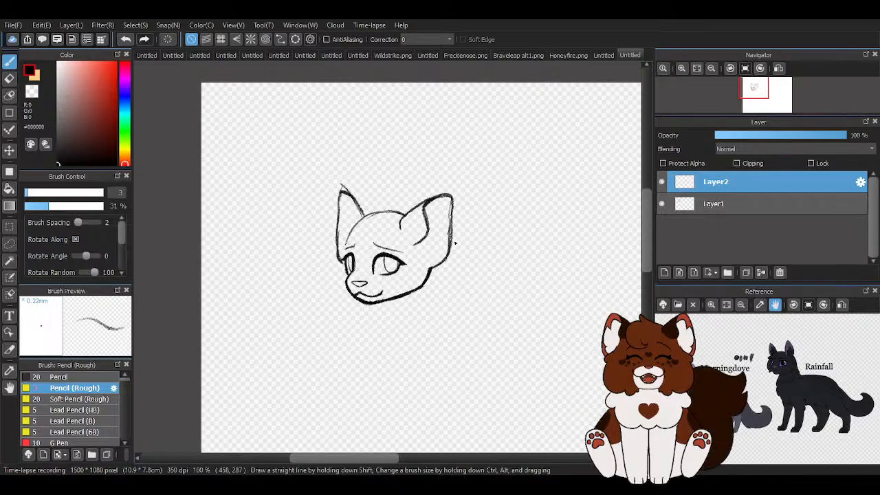
pyautogui.scroll(4, 464, 299)
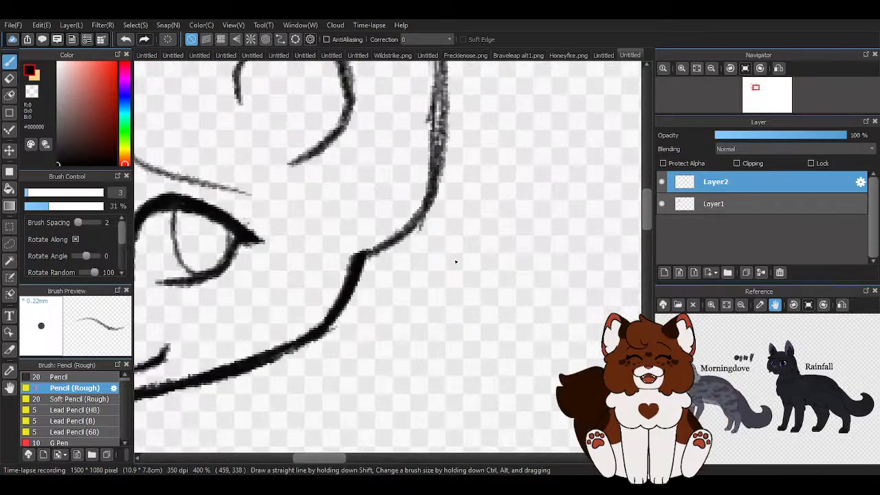
pyautogui.click(712, 304)
pyautogui.click(710, 307)
pyautogui.click(710, 307)
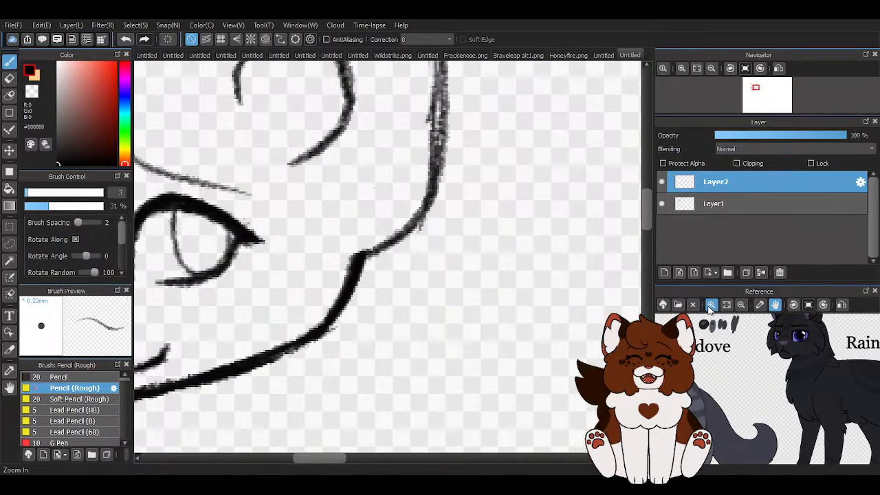
pyautogui.click(710, 306)
pyautogui.click(710, 306)
pyautogui.click(710, 307)
pyautogui.moveTo(716, 335); pyautogui.dragTo(842, 389)
pyautogui.moveTo(743, 387); pyautogui.dragTo(786, 393)
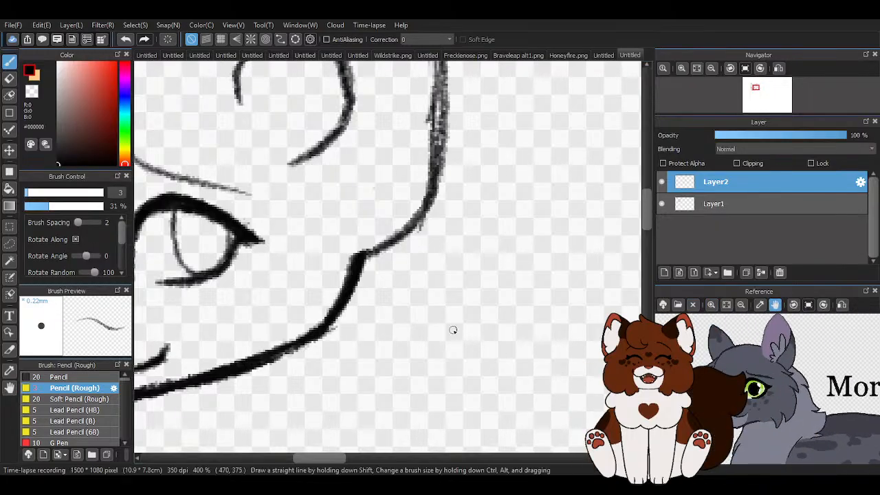
# Try a curved cheek-fur line across the near ear's lower edge, and undo it.
pyautogui.scroll(-3, 419, 216)
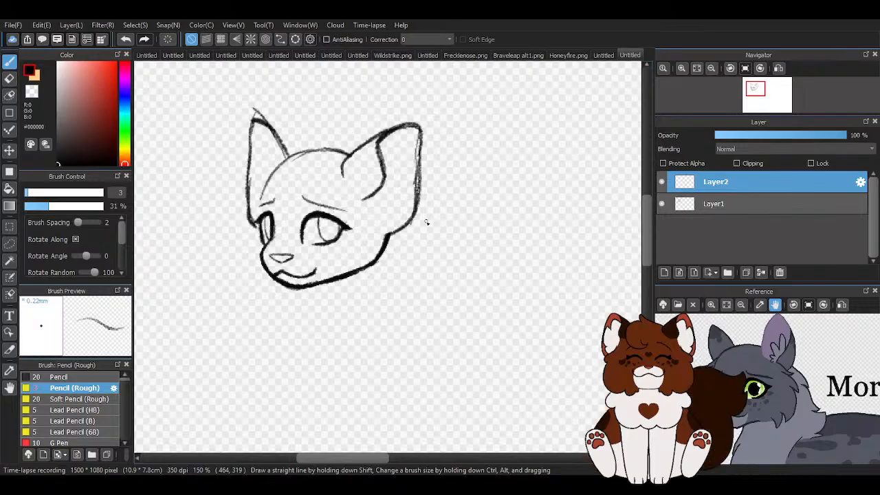
pyautogui.scroll(2, 426, 222)
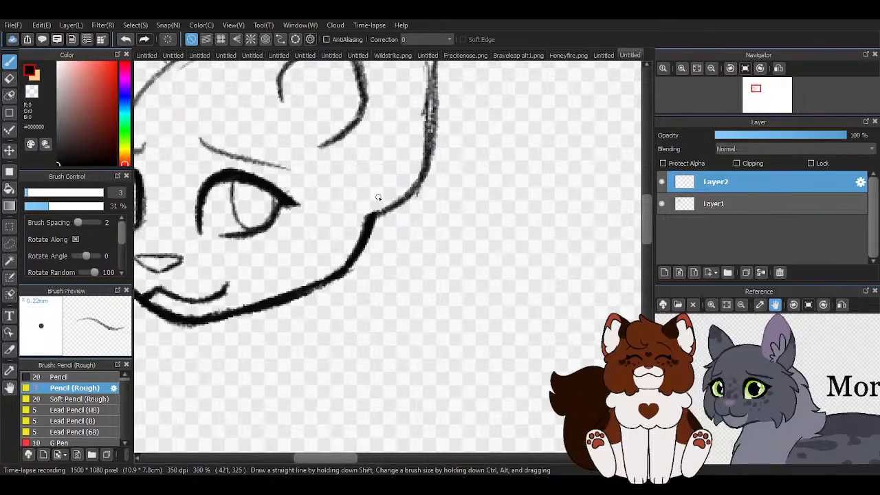
pyautogui.scroll(1, 376, 175)
pyautogui.moveTo(355, 160)
pyautogui.mouseDown()
pyautogui.moveTo(440, 177)
pyautogui.moveTo(431, 205)
pyautogui.mouseUp()
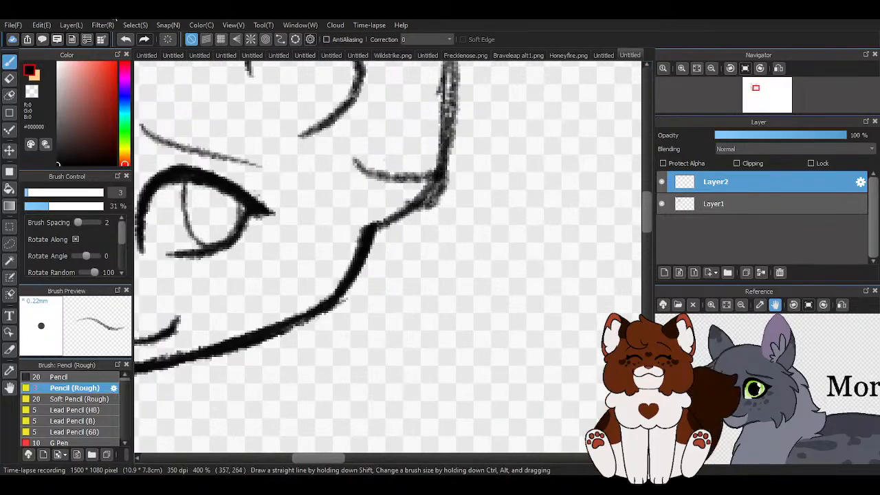
pyautogui.click(126, 39)
# Try a pointed cheek tuft at the near ear's base with a fur curve behind the jaw, and erase it.
pyautogui.scroll(-2, 331, 165)
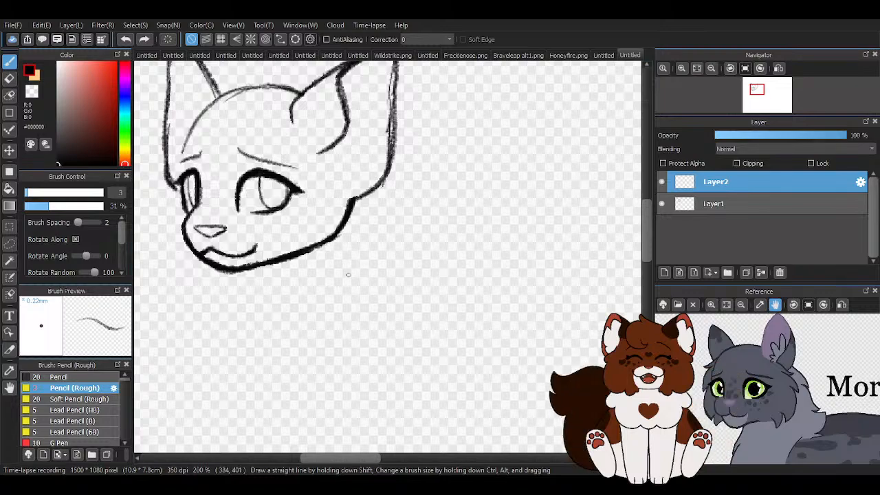
pyautogui.scroll(-1, 428, 254)
pyautogui.scroll(1, 365, 188)
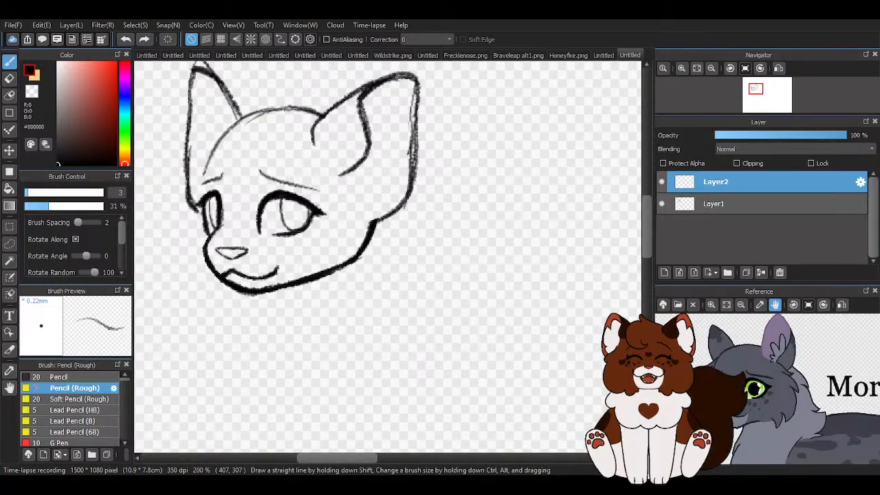
pyautogui.scroll(1, 364, 196)
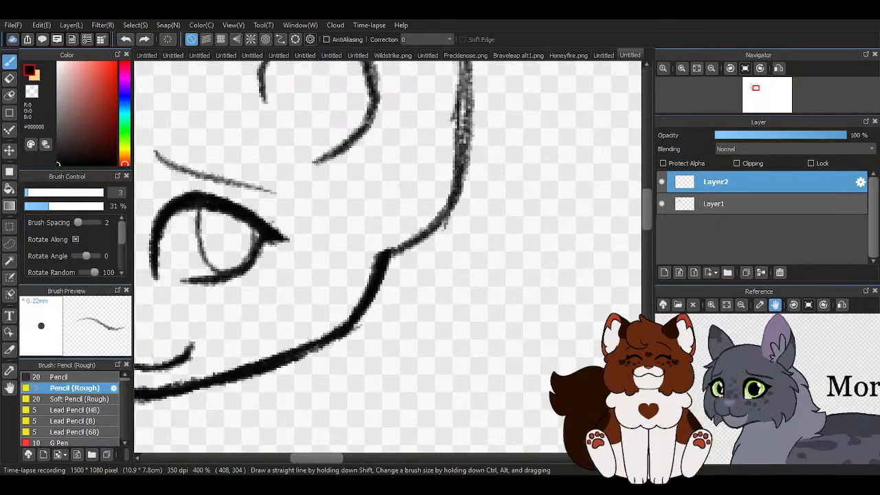
pyautogui.moveTo(363, 185)
pyautogui.mouseDown()
pyautogui.moveTo(421, 174)
pyautogui.moveTo(418, 227)
pyautogui.moveTo(454, 363)
pyautogui.mouseUp()
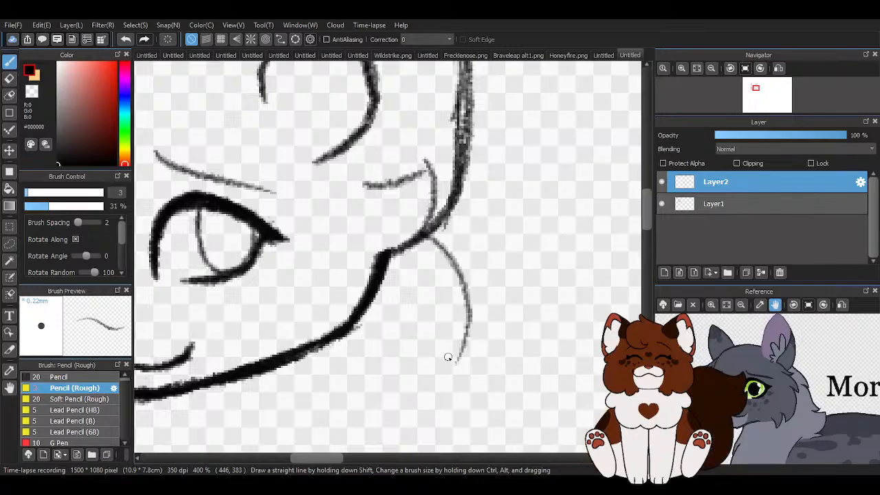
pyautogui.moveTo(419, 308); pyautogui.dragTo(455, 350)
pyautogui.scroll(-1, 389, 240)
pyautogui.click(9, 86)
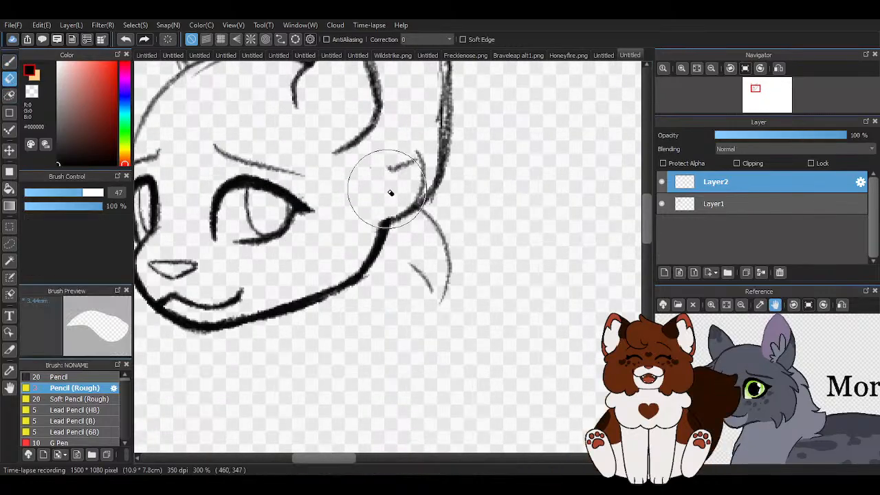
pyautogui.moveTo(383, 188)
pyautogui.mouseDown()
pyautogui.moveTo(436, 177)
pyautogui.moveTo(440, 141)
pyautogui.mouseUp()
pyautogui.click(10, 60)
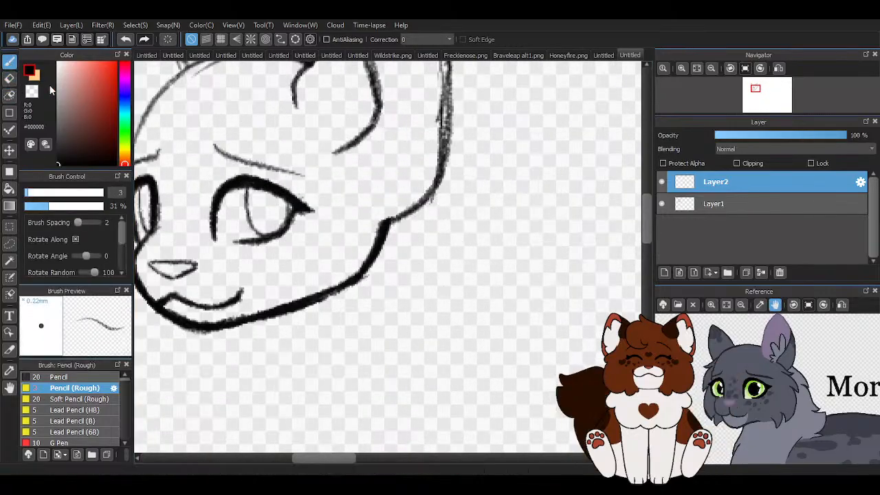
# Try a short cheek line ending in a small tuft over the near ear's base, and erase it.
pyautogui.scroll(-2, 438, 218)
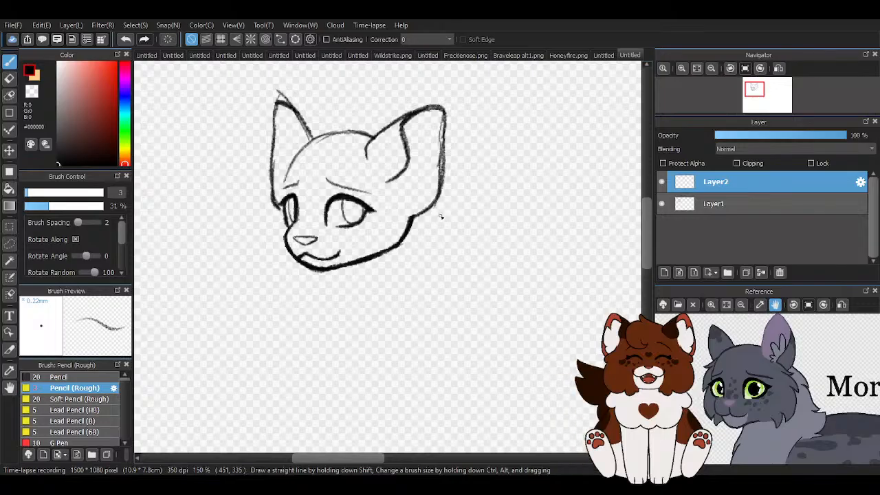
pyautogui.scroll(-2, 361, 282)
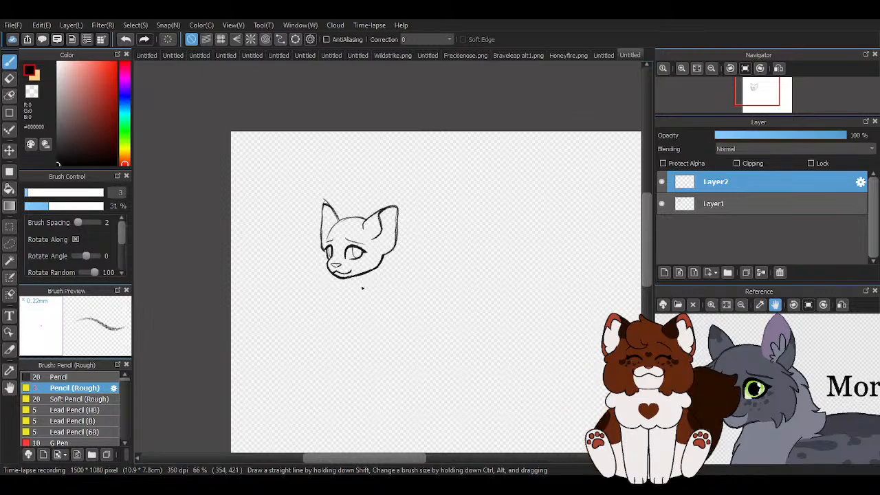
pyautogui.scroll(4, 363, 288)
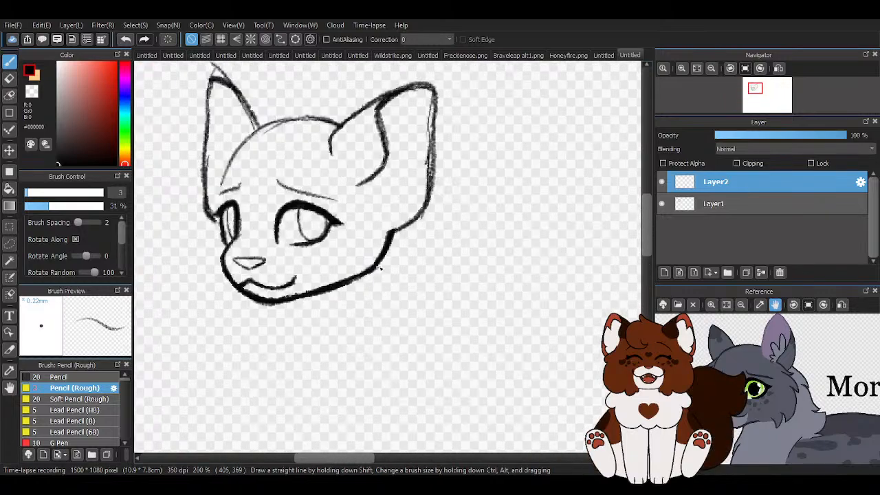
pyautogui.scroll(-4, 379, 266)
pyautogui.scroll(4, 395, 245)
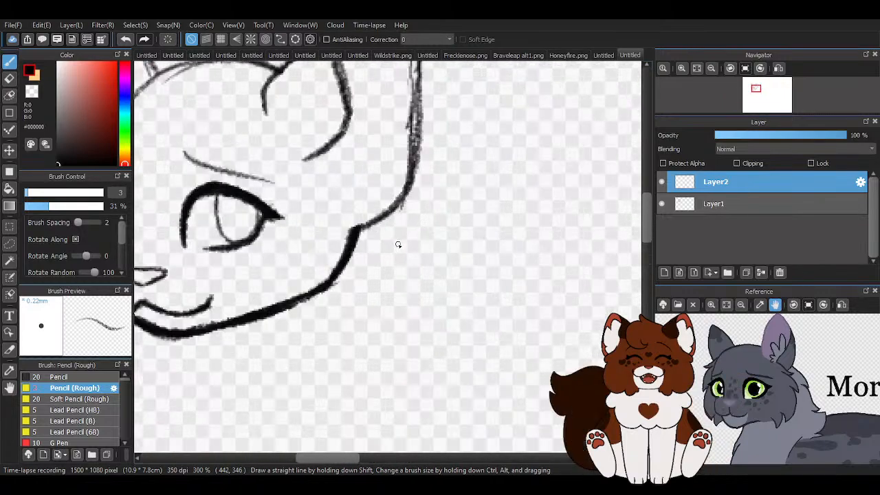
pyautogui.scroll(-1, 399, 245)
pyautogui.scroll(3, 375, 244)
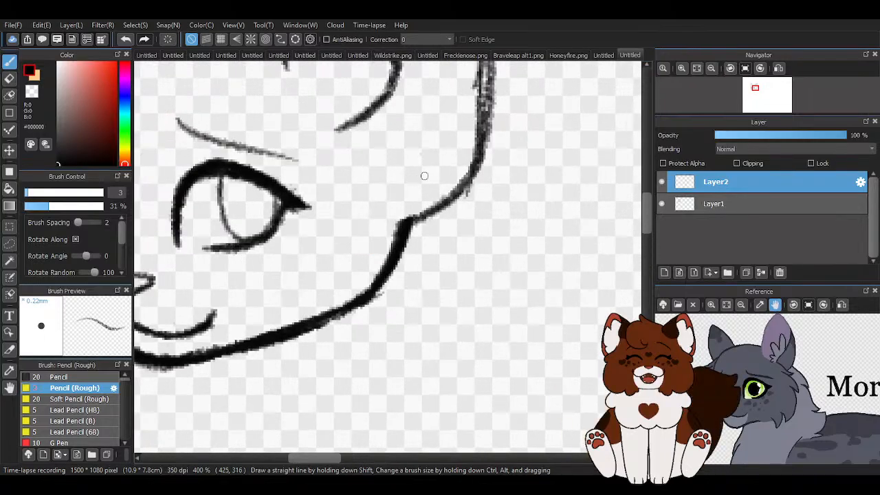
pyautogui.moveTo(382, 159)
pyautogui.mouseDown()
pyautogui.moveTo(482, 192)
pyautogui.moveTo(429, 235)
pyautogui.moveTo(416, 234)
pyautogui.moveTo(457, 220)
pyautogui.moveTo(482, 195)
pyautogui.moveTo(404, 177)
pyautogui.moveTo(451, 189)
pyautogui.mouseUp()
pyautogui.scroll(-5, 464, 186)
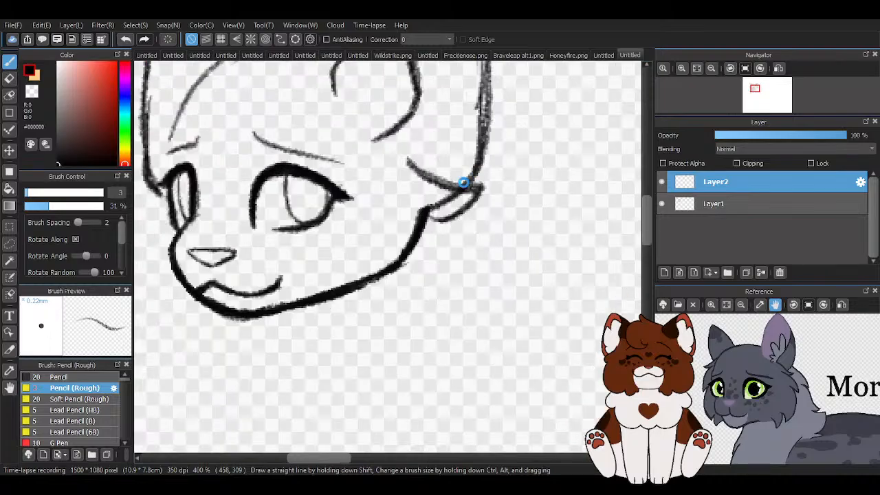
pyautogui.scroll(3, 510, 196)
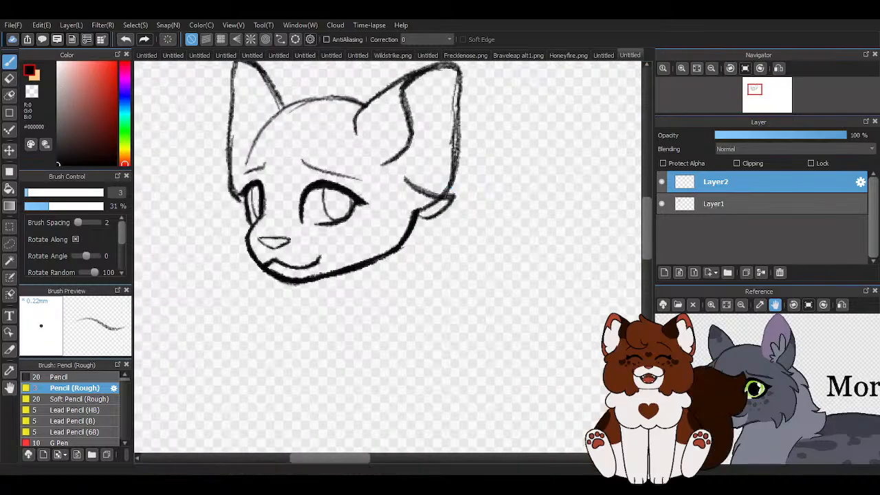
pyautogui.click(10, 78)
pyautogui.moveTo(442, 195)
pyautogui.mouseDown()
pyautogui.moveTo(405, 181)
pyautogui.moveTo(428, 217)
pyautogui.mouseUp()
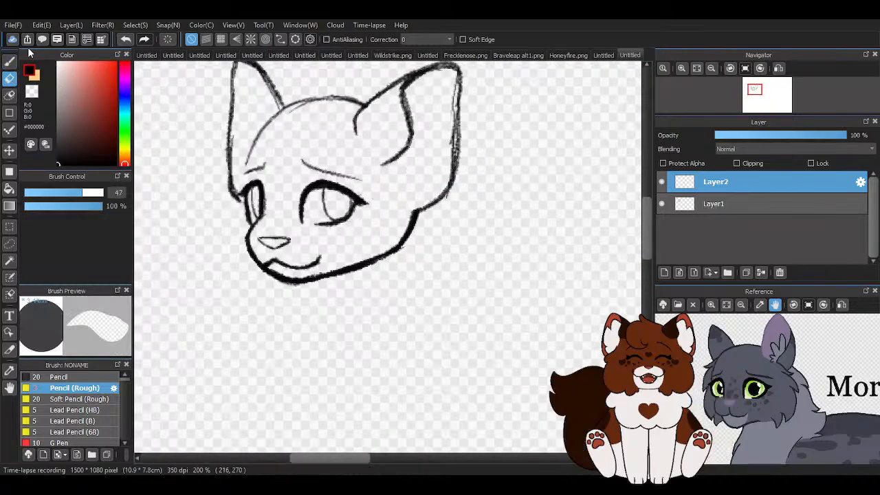
pyautogui.click(6, 59)
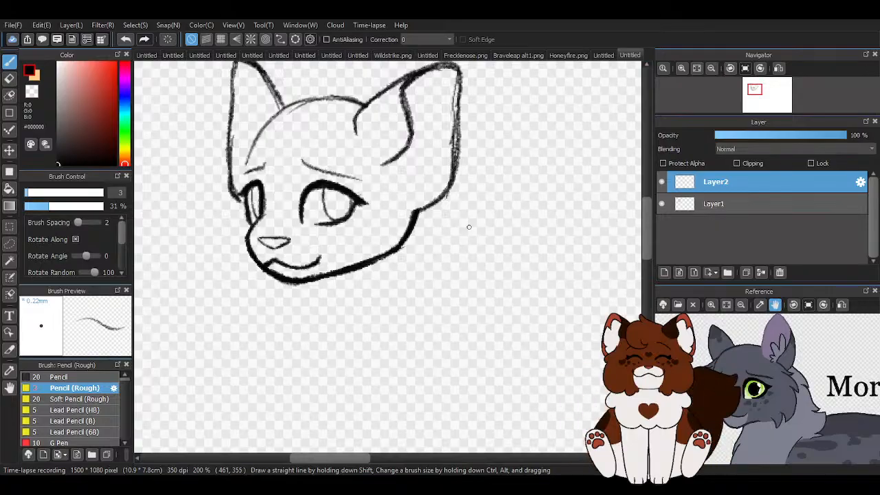
# Try a hooked cheek tuft with a long curve sweeping down behind the jaw, and undo it.
pyautogui.scroll(-2, 265, 167)
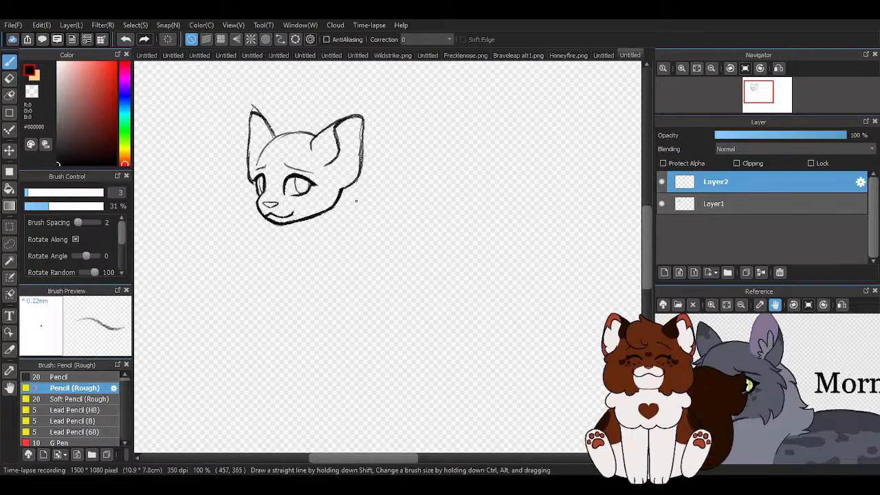
pyautogui.scroll(3, 356, 200)
pyautogui.moveTo(314, 173)
pyautogui.mouseDown()
pyautogui.moveTo(378, 171)
pyautogui.moveTo(407, 308)
pyautogui.mouseUp()
pyautogui.scroll(-1, 326, 178)
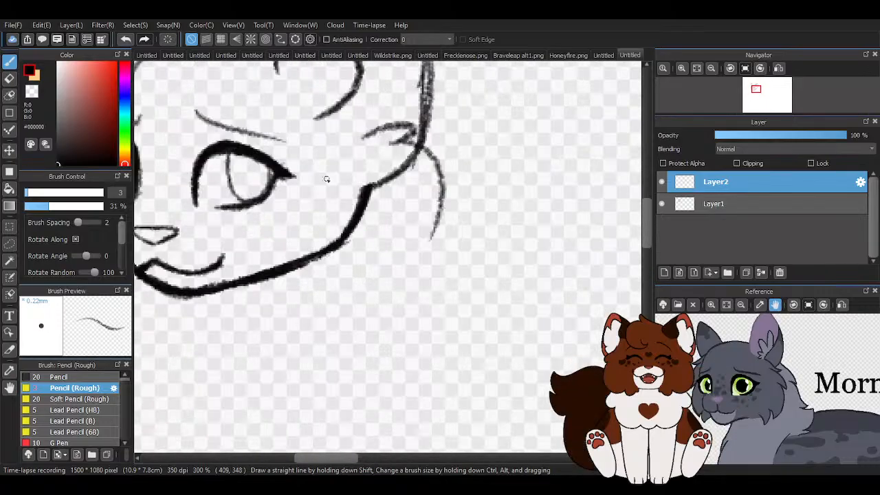
pyautogui.click(126, 39)
pyautogui.click(126, 39)
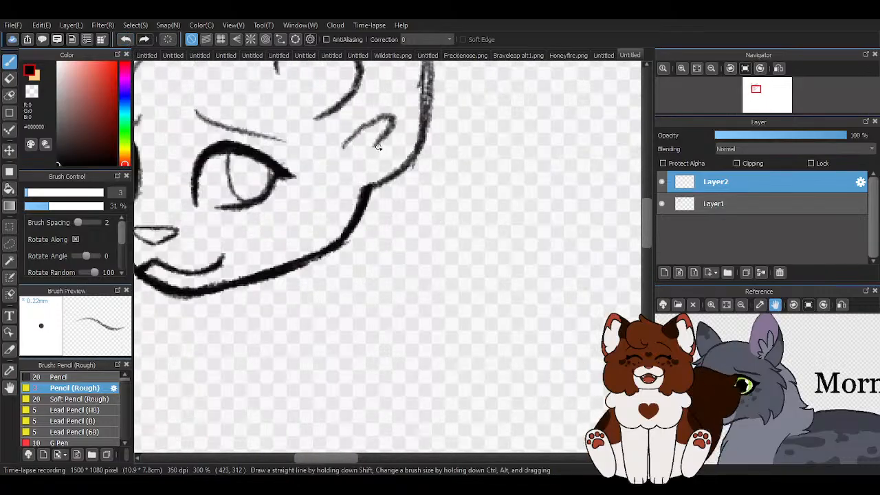
# Draw the near cheek fur from the ear-base tuft around behind the jaw, ending in pointed tufts below the chin, and thicken its outline.
pyautogui.moveTo(377, 146)
pyautogui.mouseDown()
pyautogui.moveTo(450, 235)
pyautogui.moveTo(426, 243)
pyautogui.moveTo(374, 336)
pyautogui.moveTo(307, 318)
pyautogui.moveTo(254, 287)
pyautogui.moveTo(309, 321)
pyautogui.mouseUp()
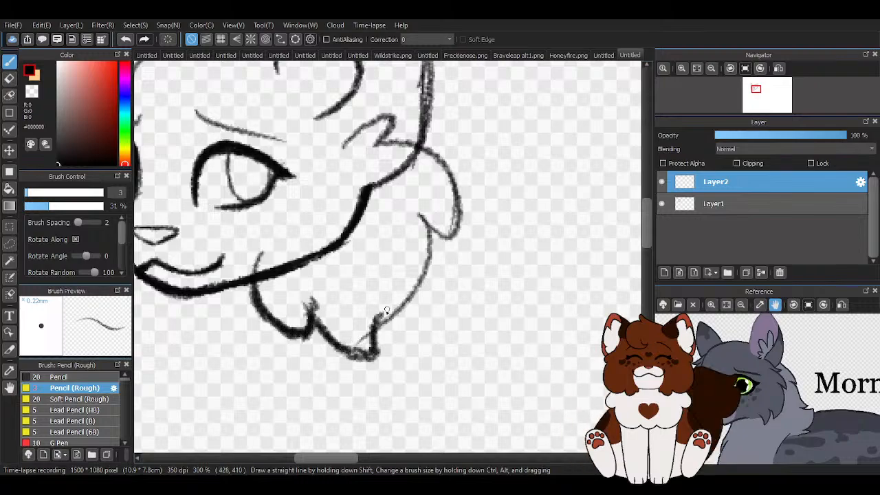
pyautogui.moveTo(413, 210); pyautogui.dragTo(411, 303)
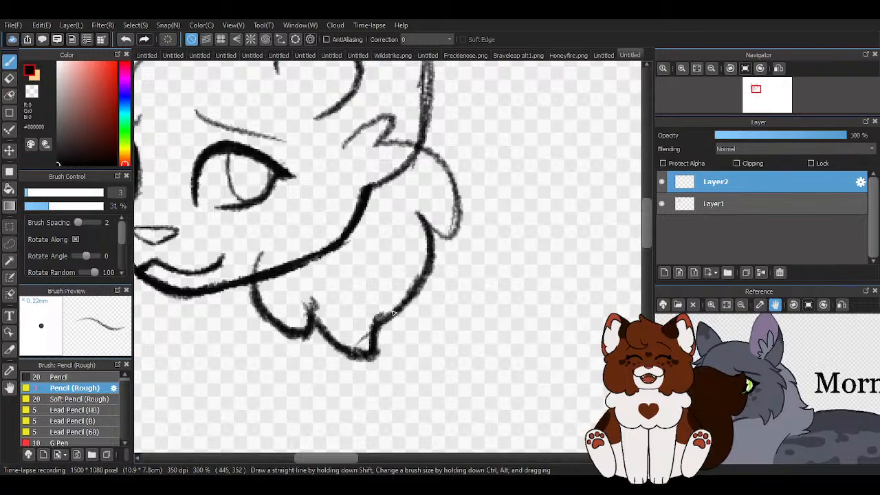
pyautogui.scroll(1, 415, 213)
pyautogui.moveTo(457, 236)
pyautogui.mouseDown()
pyautogui.moveTo(402, 120)
pyautogui.moveTo(314, 131)
pyautogui.mouseUp()
pyautogui.scroll(-2, 314, 133)
# Erase the stray pencil marks inside the lower tufts of the near cheek fur.
pyautogui.scroll(2, 326, 193)
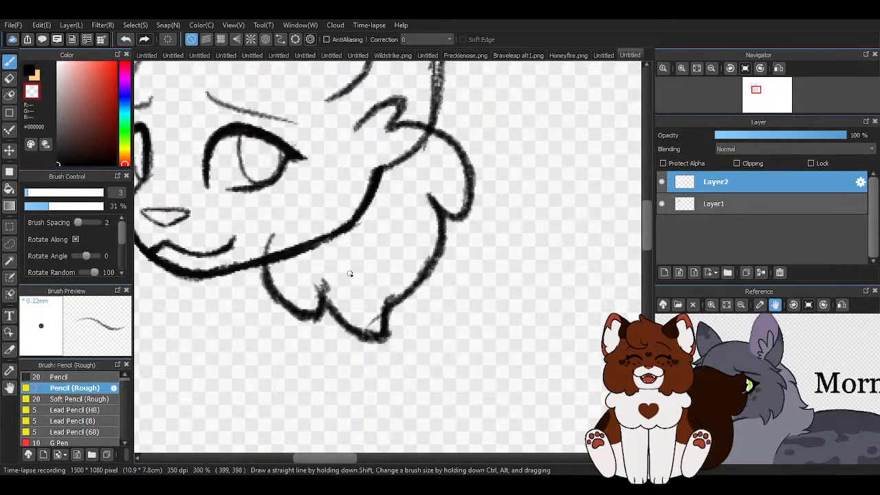
pyautogui.scroll(3, 350, 273)
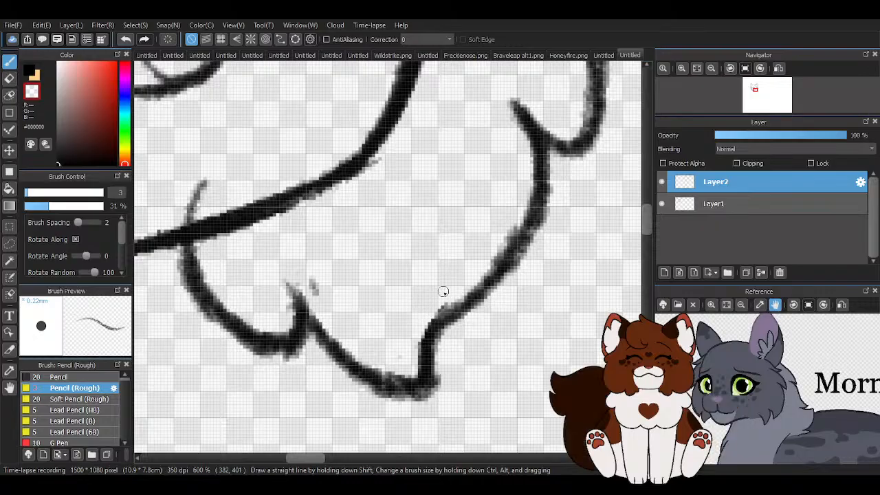
pyautogui.scroll(-4, 343, 269)
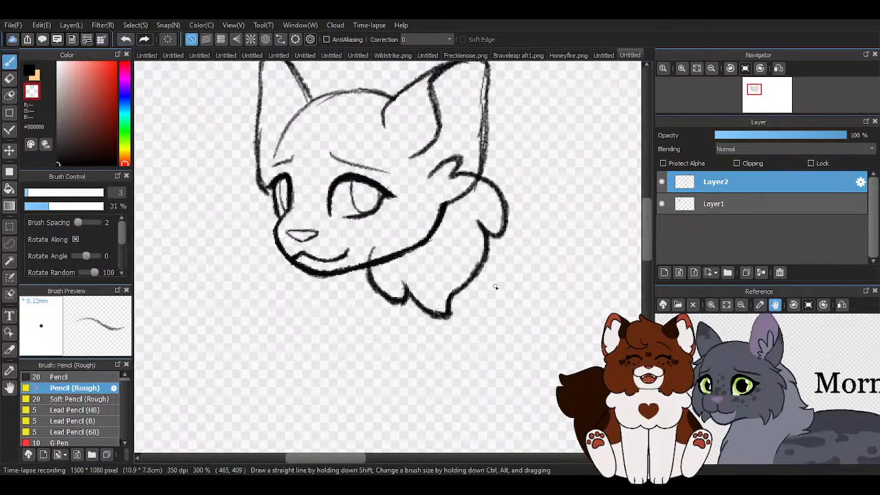
pyautogui.scroll(-3, 219, 185)
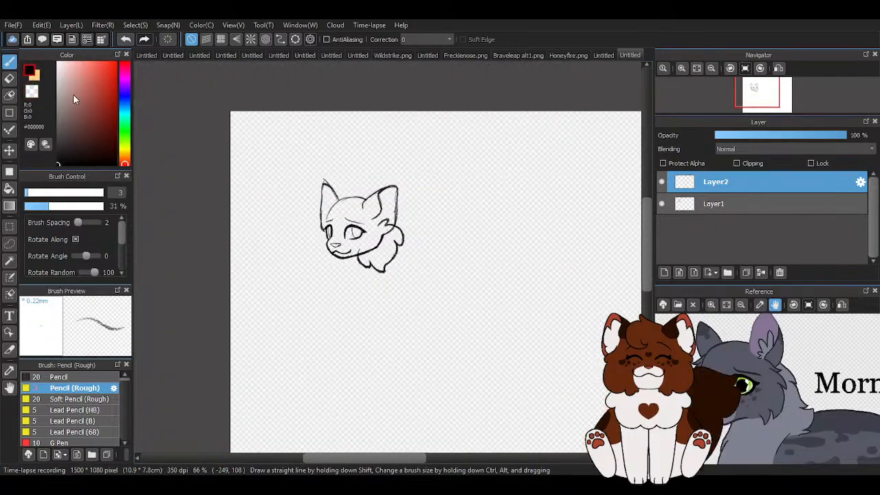
# Sketch the rounded upper lobe of the far cheek fur from the far ear's base, undoing and redrawing its lower tip.
pyautogui.scroll(4, 328, 233)
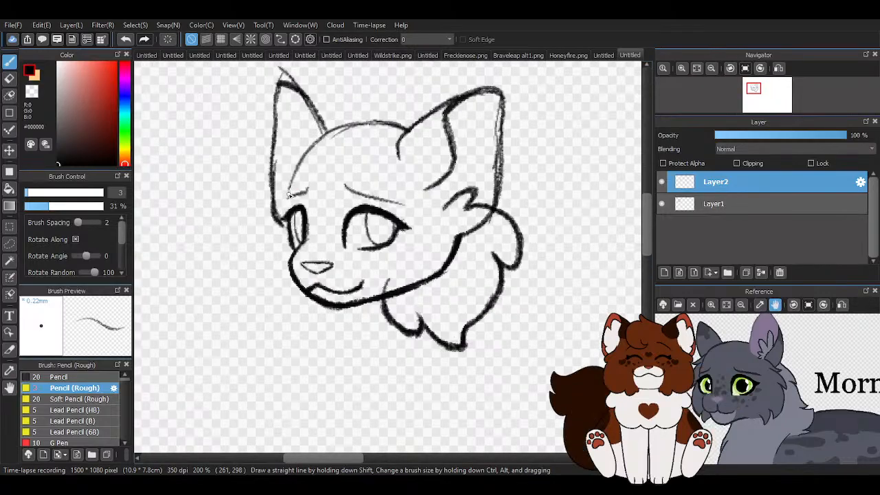
pyautogui.moveTo(265, 203)
pyautogui.mouseDown()
pyautogui.moveTo(252, 250)
pyautogui.moveTo(242, 226)
pyautogui.moveTo(257, 261)
pyautogui.mouseUp()
pyautogui.scroll(2, 261, 242)
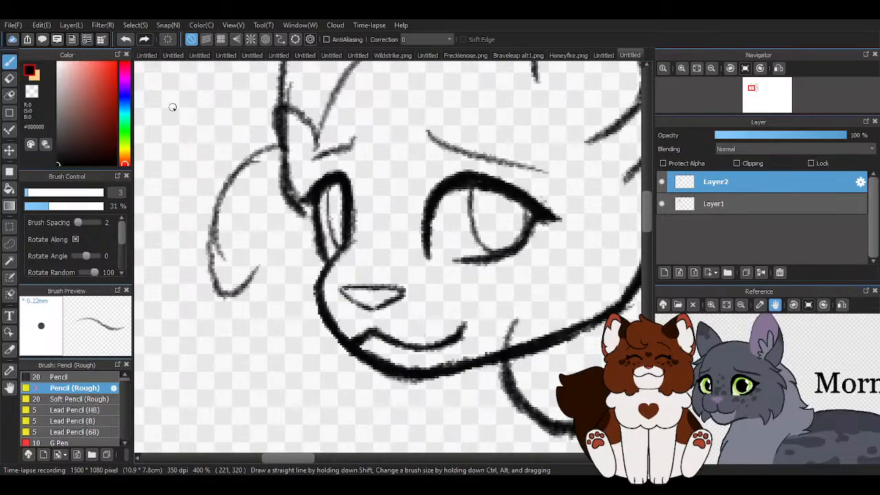
pyautogui.click(126, 39)
pyautogui.click(126, 40)
pyautogui.click(127, 40)
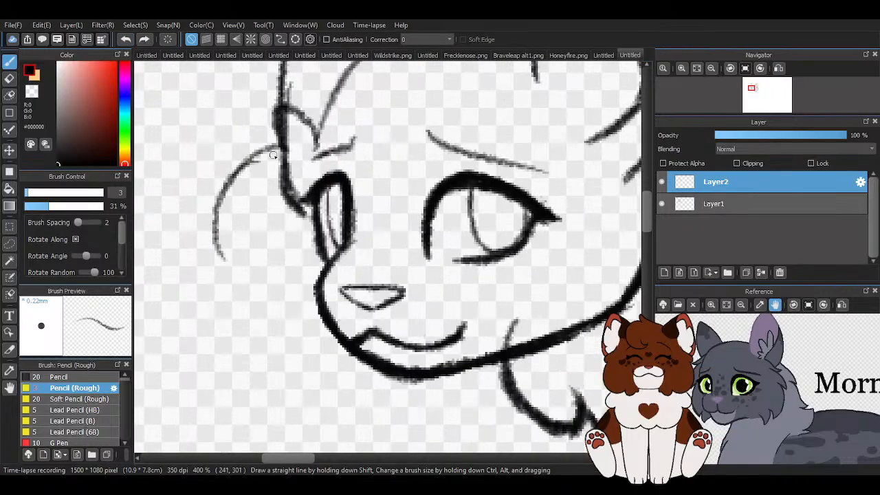
pyautogui.moveTo(279, 148)
pyautogui.mouseDown()
pyautogui.moveTo(215, 209)
pyautogui.moveTo(223, 211)
pyautogui.moveTo(220, 260)
pyautogui.mouseUp()
pyautogui.scroll(-3, 255, 240)
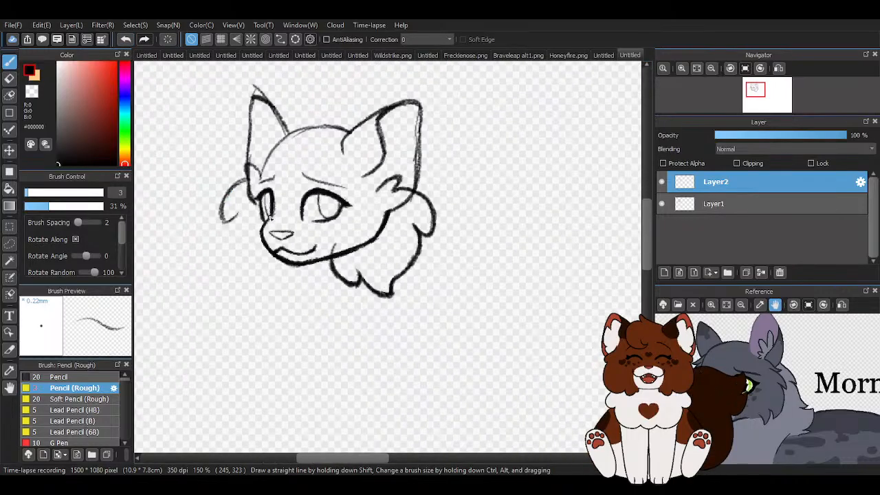
# Extend the far cheek fur down into a long pointed tuft and a smaller tuft meeting the chin, and darken the outline.
pyautogui.scroll(2, 216, 223)
pyautogui.moveTo(187, 199)
pyautogui.mouseDown()
pyautogui.moveTo(176, 232)
pyautogui.moveTo(178, 217)
pyautogui.moveTo(190, 270)
pyautogui.moveTo(181, 315)
pyautogui.moveTo(234, 314)
pyautogui.mouseUp()
pyautogui.moveTo(192, 337); pyautogui.dragTo(242, 316)
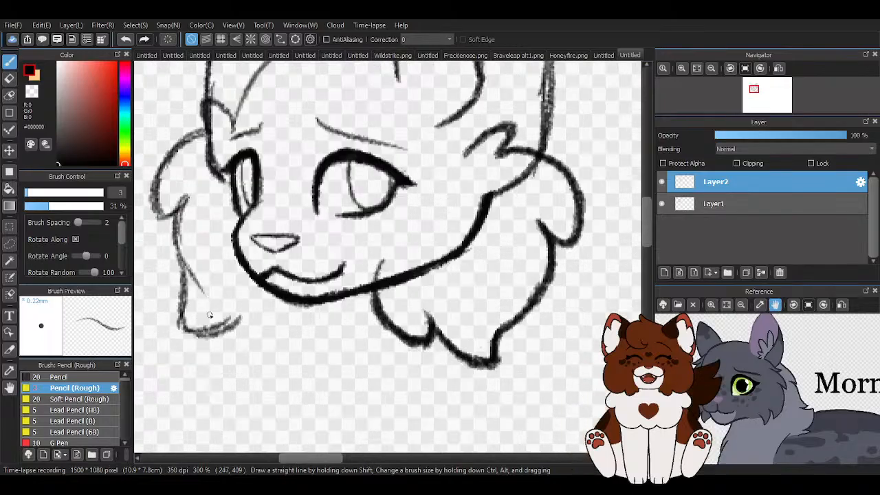
pyautogui.moveTo(186, 272)
pyautogui.mouseDown()
pyautogui.moveTo(182, 336)
pyautogui.moveTo(232, 322)
pyautogui.moveTo(216, 331)
pyautogui.moveTo(247, 310)
pyautogui.moveTo(230, 323)
pyautogui.moveTo(243, 303)
pyautogui.mouseUp()
pyautogui.moveTo(201, 341)
pyautogui.mouseDown()
pyautogui.moveTo(242, 308)
pyautogui.moveTo(276, 310)
pyautogui.mouseUp()
pyautogui.moveTo(240, 334); pyautogui.dragTo(277, 285)
pyautogui.moveTo(249, 335)
pyautogui.mouseDown()
pyautogui.moveTo(278, 296)
pyautogui.moveTo(257, 328)
pyautogui.mouseUp()
pyautogui.moveTo(261, 327); pyautogui.dragTo(282, 299)
pyautogui.scroll(1, 177, 249)
pyautogui.moveTo(185, 186)
pyautogui.mouseDown()
pyautogui.moveTo(182, 344)
pyautogui.moveTo(256, 349)
pyautogui.mouseUp()
# Erase the loose sketch lines inside the far cheek fur and thin the small tuft beside the chin using transparent colour.
pyautogui.press('z')
pyautogui.scroll(1, 197, 274)
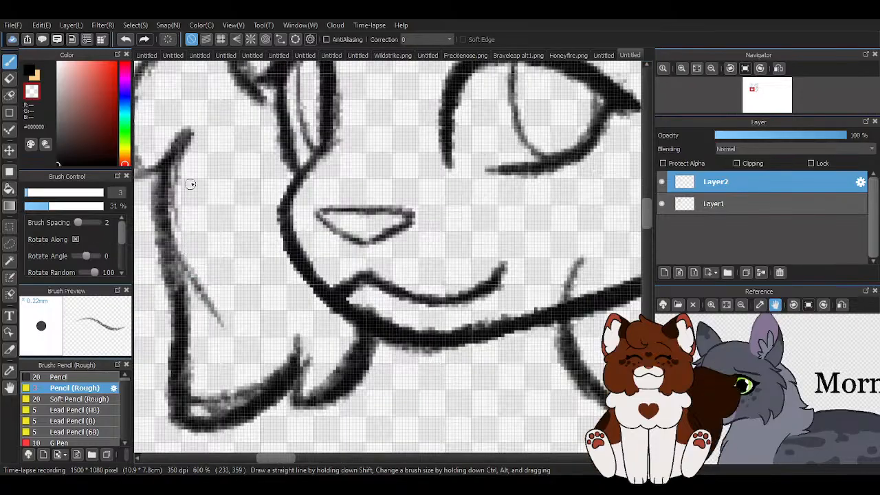
pyautogui.moveTo(194, 143)
pyautogui.mouseDown()
pyautogui.moveTo(178, 192)
pyautogui.moveTo(198, 403)
pyautogui.moveTo(277, 368)
pyautogui.mouseUp()
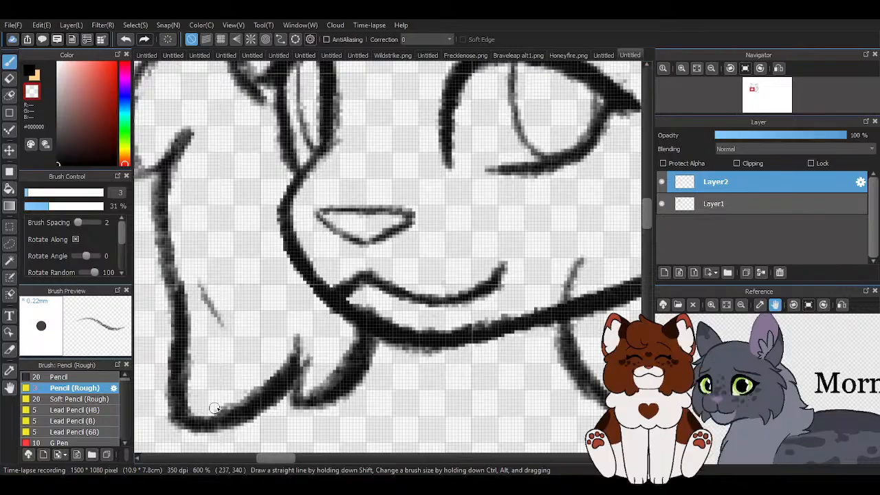
pyautogui.moveTo(205, 408)
pyautogui.mouseDown()
pyautogui.moveTo(294, 319)
pyautogui.moveTo(315, 354)
pyautogui.moveTo(309, 383)
pyautogui.moveTo(357, 340)
pyautogui.moveTo(359, 318)
pyautogui.moveTo(342, 363)
pyautogui.mouseUp()
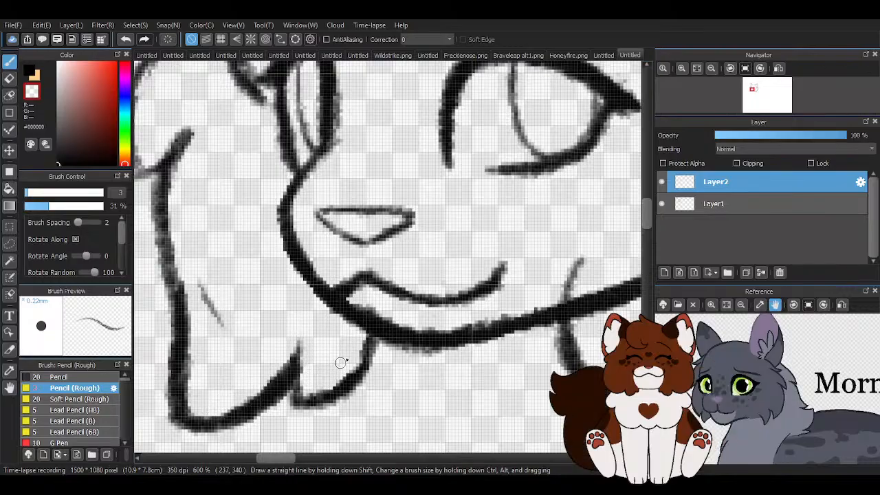
pyautogui.moveTo(219, 306)
pyautogui.mouseDown()
pyautogui.moveTo(213, 315)
pyautogui.moveTo(199, 284)
pyautogui.mouseUp()
# Try to thicken the small far cheek tuft where it meets the chin in black, and undo it.
pyautogui.click(33, 75)
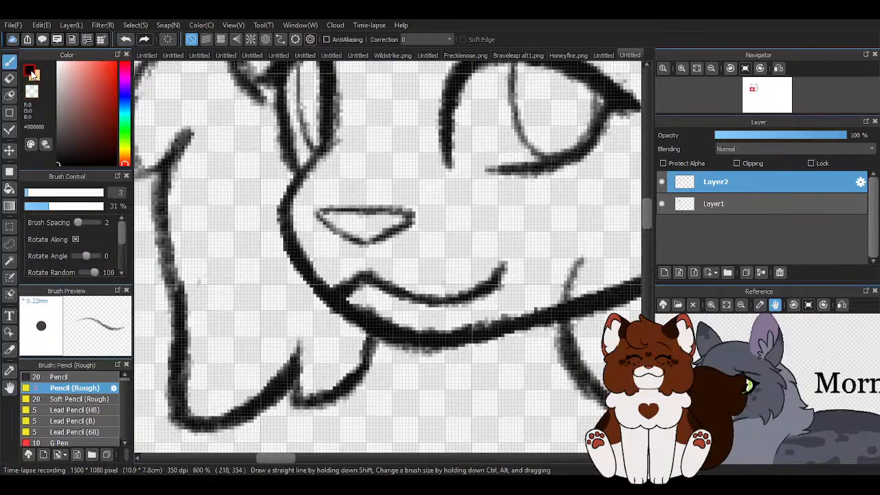
pyautogui.moveTo(373, 331)
pyautogui.mouseDown()
pyautogui.moveTo(334, 382)
pyautogui.moveTo(362, 333)
pyautogui.mouseUp()
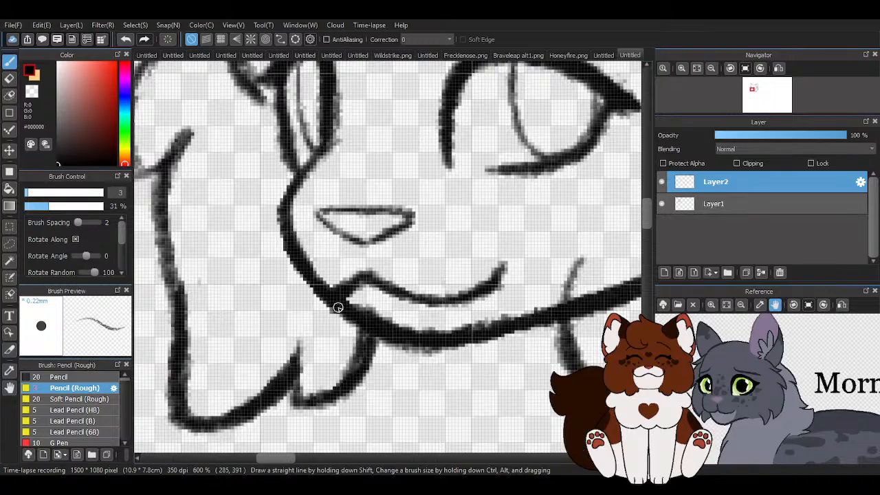
pyautogui.press('z')
pyautogui.moveTo(326, 380)
pyautogui.mouseDown()
pyautogui.moveTo(357, 357)
pyautogui.moveTo(345, 312)
pyautogui.mouseUp()
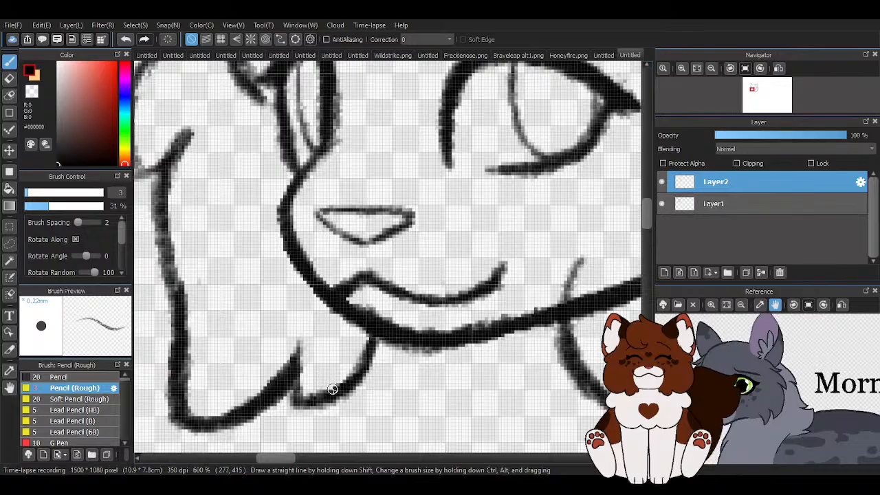
# Remove the small fur curve crossing the far ear's base and set the rough pencil back to black.
pyautogui.scroll(-3, 346, 364)
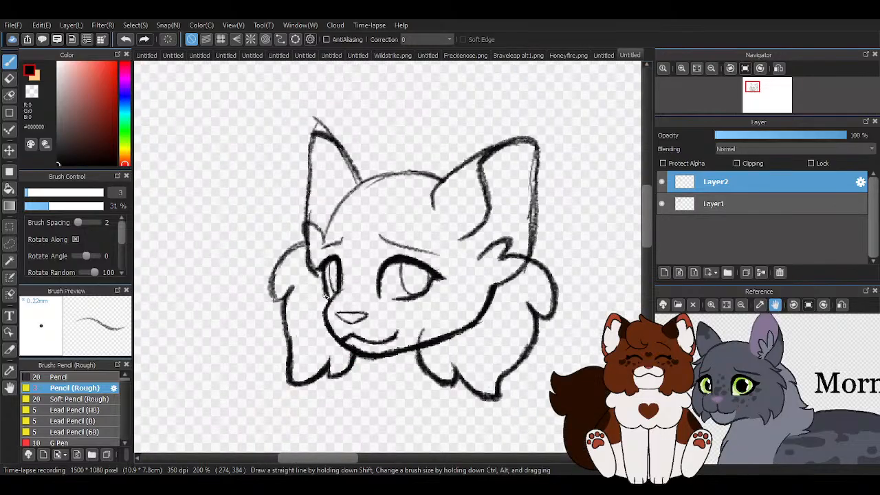
pyautogui.scroll(-3, 309, 312)
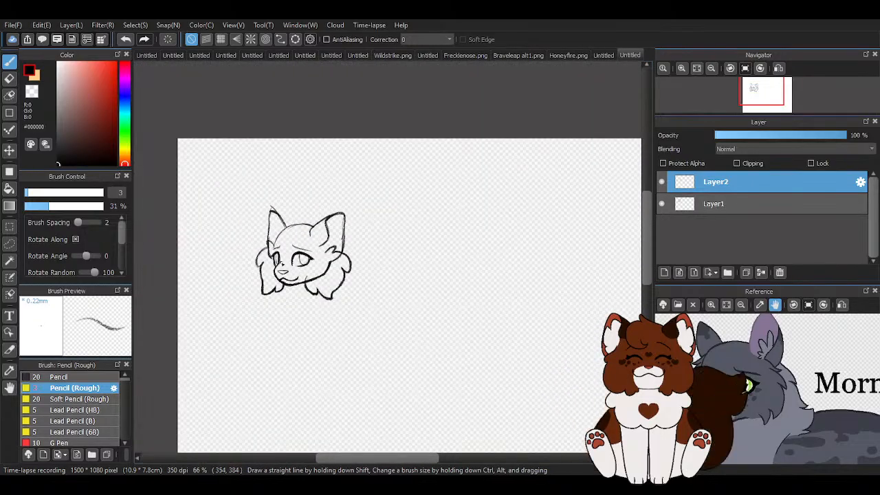
pyautogui.scroll(3, 242, 264)
pyautogui.press('e')
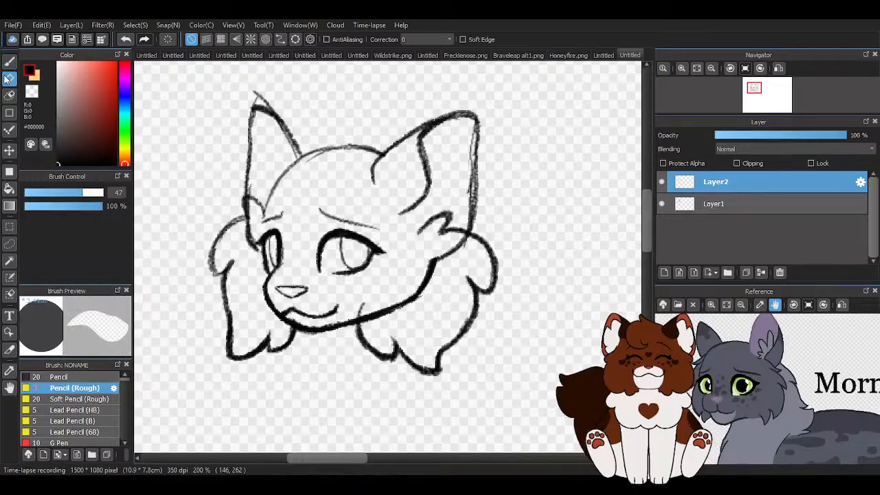
pyautogui.scroll(1, 236, 188)
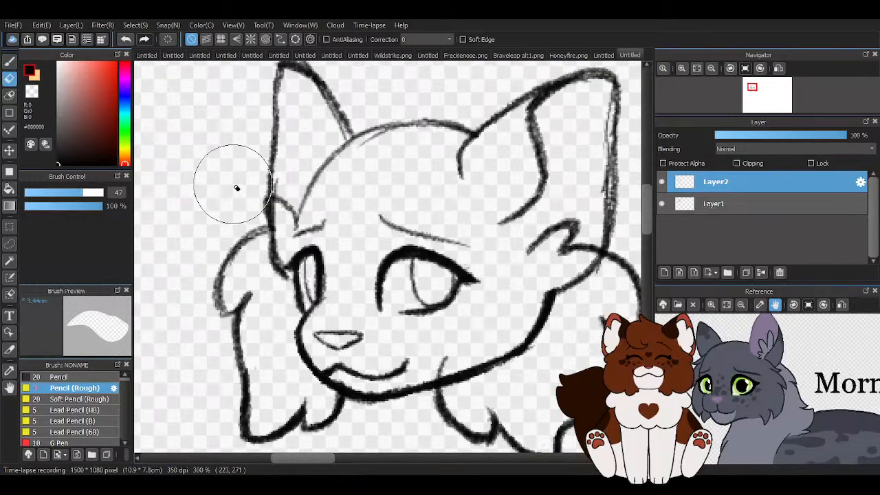
pyautogui.click(10, 62)
pyautogui.scroll(2, 266, 210)
pyautogui.click(34, 74)
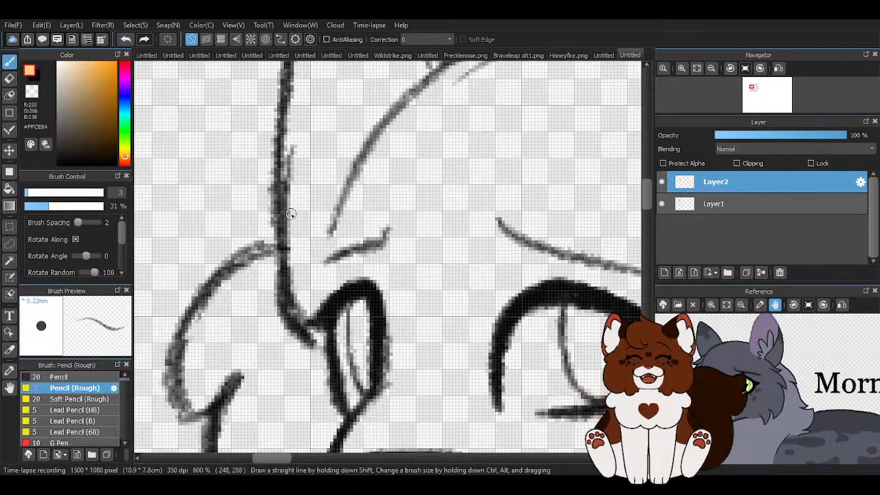
pyautogui.click(30, 75)
# Draw a pointed tuft over the far ear's base and darken the upper lobe of the far cheek fur.
pyautogui.moveTo(327, 235)
pyautogui.mouseDown()
pyautogui.moveTo(219, 217)
pyautogui.moveTo(242, 242)
pyautogui.moveTo(217, 239)
pyautogui.moveTo(266, 247)
pyautogui.moveTo(195, 326)
pyautogui.moveTo(176, 400)
pyautogui.mouseUp()
pyautogui.moveTo(177, 354)
pyautogui.mouseDown()
pyautogui.moveTo(209, 411)
pyautogui.moveTo(231, 382)
pyautogui.mouseUp()
pyautogui.moveTo(204, 292)
pyautogui.mouseDown()
pyautogui.moveTo(211, 334)
pyautogui.moveTo(229, 309)
pyautogui.moveTo(190, 377)
pyautogui.moveTo(191, 337)
pyautogui.moveTo(220, 286)
pyautogui.mouseUp()
pyautogui.press('z')
pyautogui.scroll(-5, 272, 223)
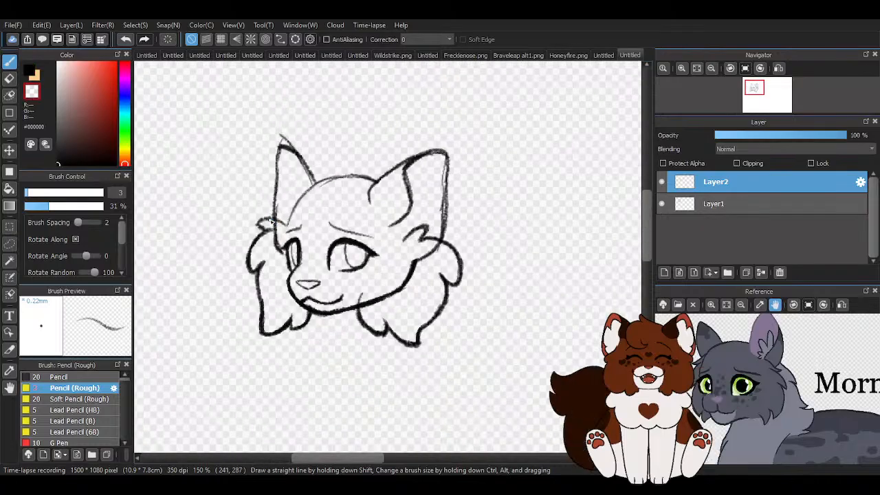
# Transform the cheek-fur layer, narrowing it from both sides, rotating it slightly counterclockwise and nudging it to fit the head.
pyautogui.hotkey('ctrl', 't')
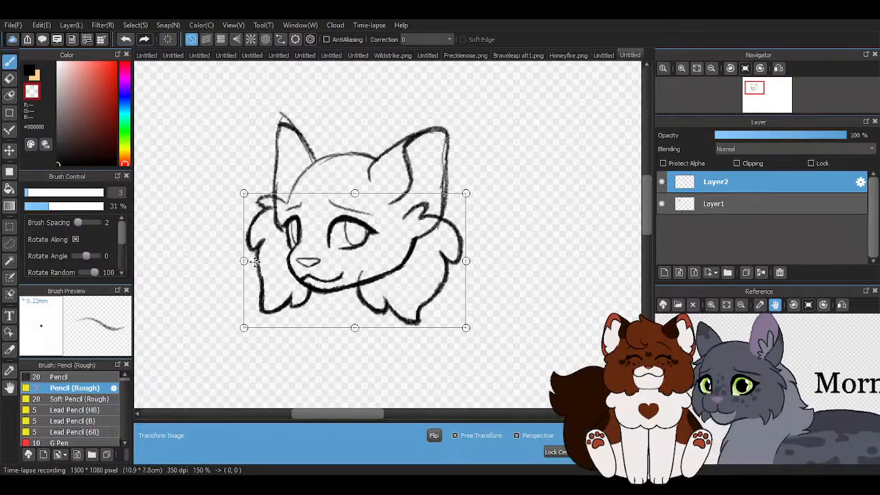
pyautogui.moveTo(244, 261); pyautogui.dragTo(260, 261)
pyautogui.moveTo(433, 242); pyautogui.dragTo(427, 241)
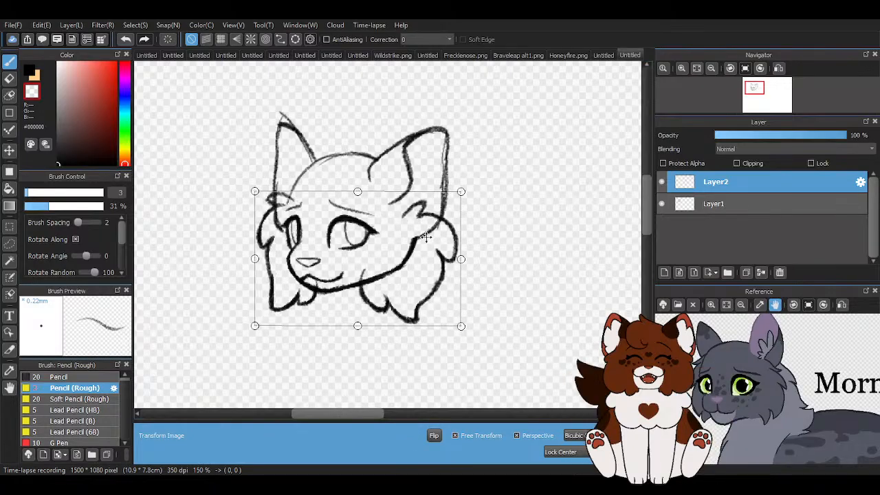
pyautogui.moveTo(474, 337)
pyautogui.mouseDown()
pyautogui.moveTo(485, 345)
pyautogui.moveTo(481, 323)
pyautogui.mouseUp()
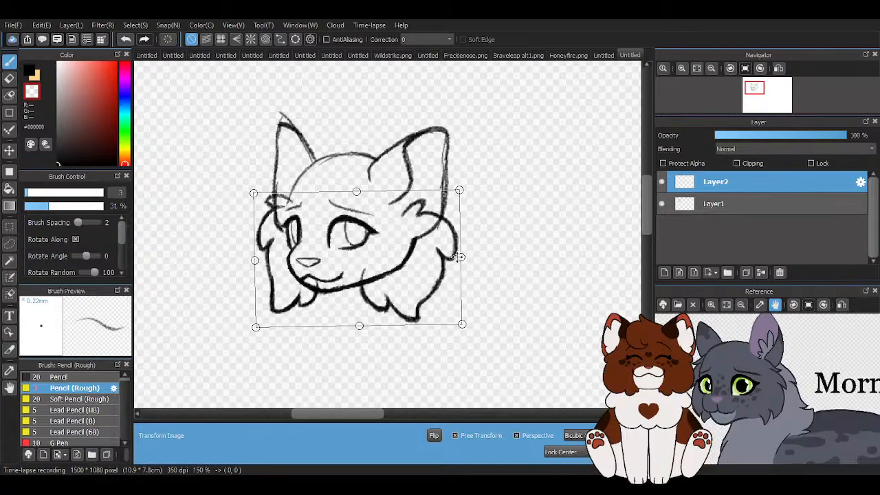
pyautogui.moveTo(459, 257); pyautogui.dragTo(452, 255)
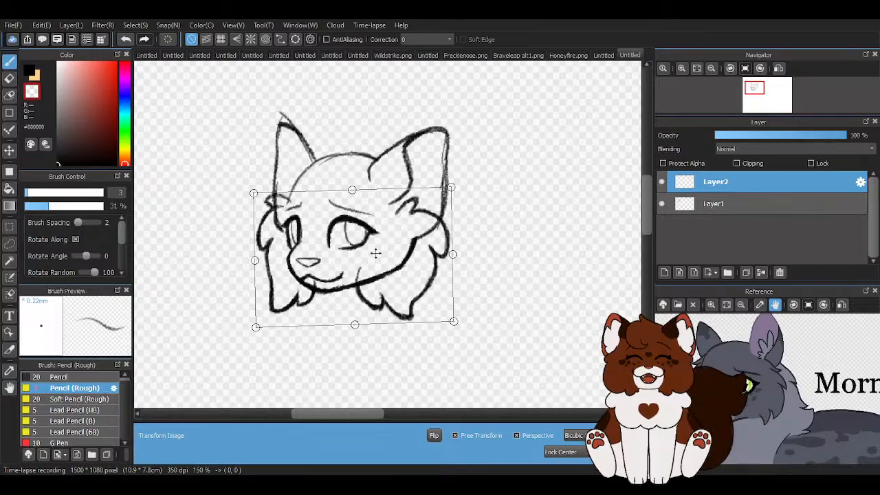
pyautogui.moveTo(376, 253); pyautogui.dragTo(377, 253)
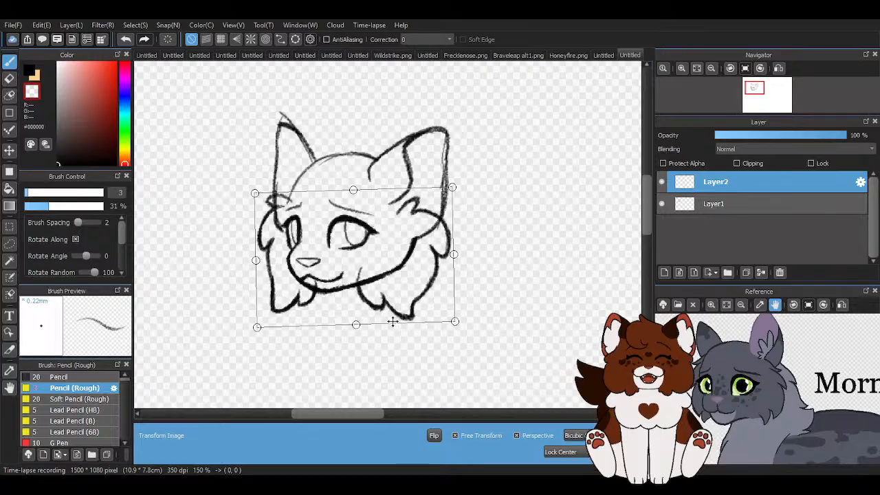
pyautogui.moveTo(392, 322); pyautogui.dragTo(390, 322)
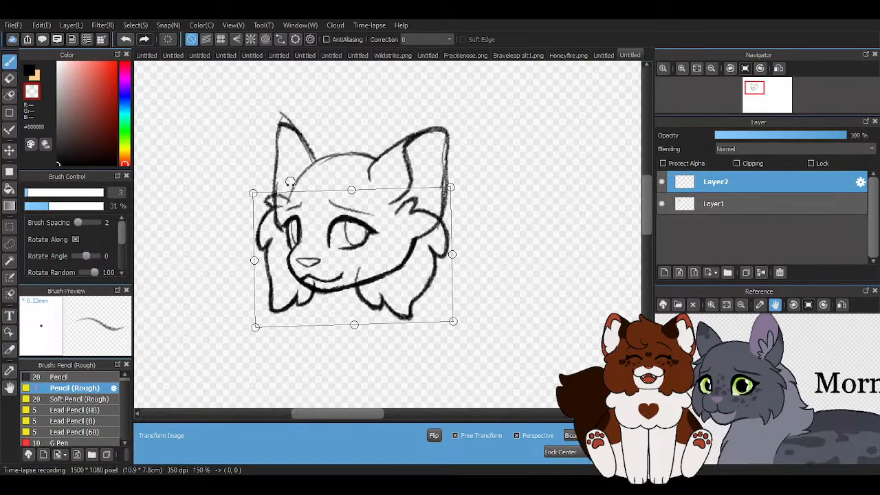
pyautogui.moveTo(253, 193); pyautogui.dragTo(253, 195)
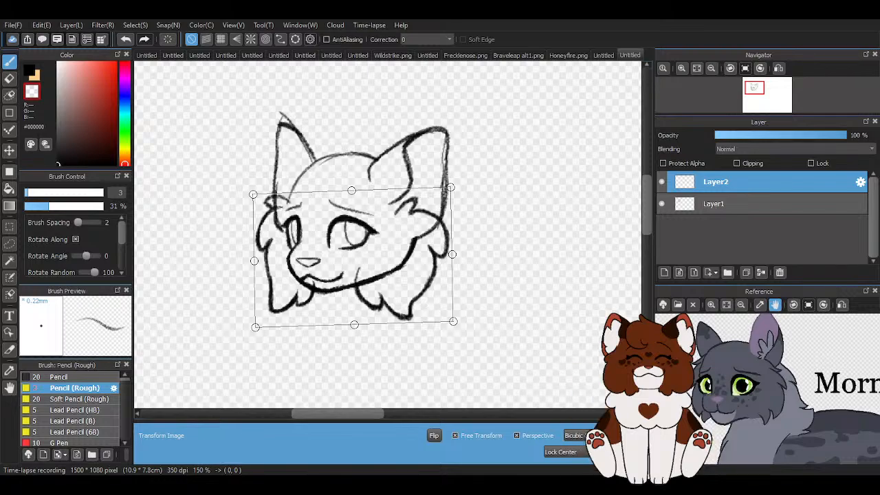
pyautogui.press('Return')
pyautogui.scroll(-1, 231, 225)
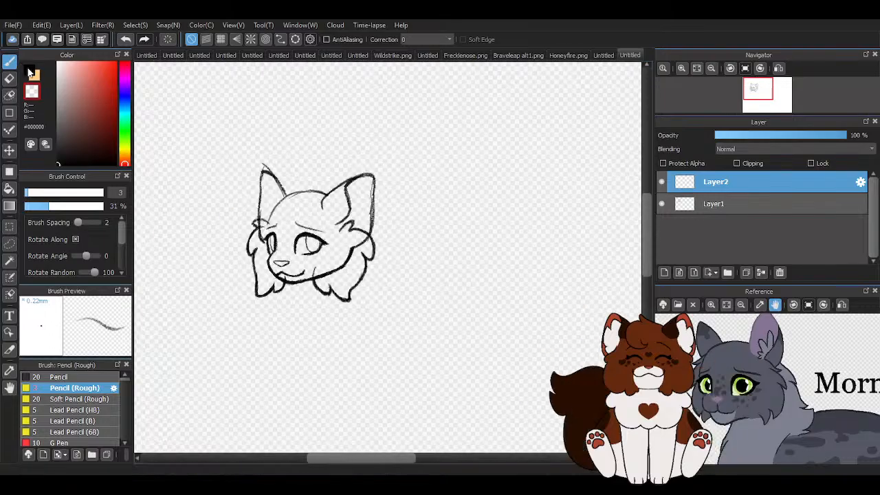
# Erase the end of the far cheek-fur line that overlaps the chin beneath the mouth, and return to black.
pyautogui.click(29, 71)
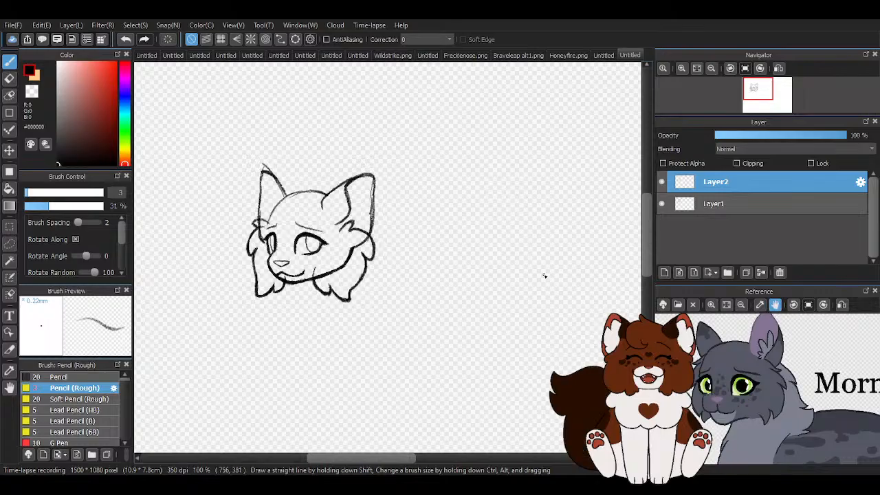
pyautogui.scroll(2, 376, 346)
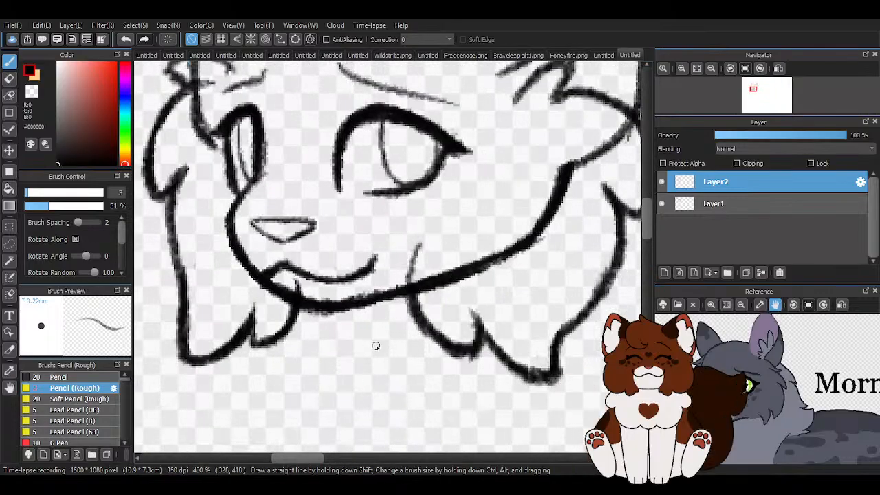
pyautogui.scroll(-2, 335, 280)
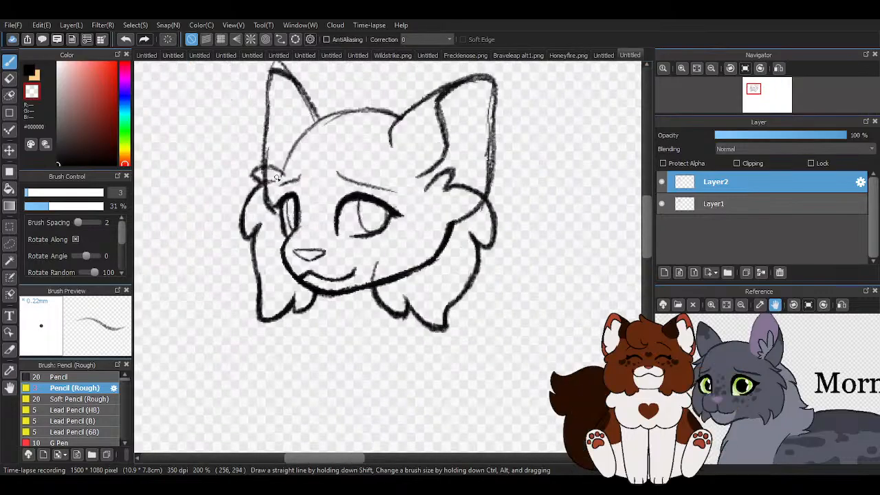
pyautogui.scroll(1, 284, 182)
pyautogui.press('z')
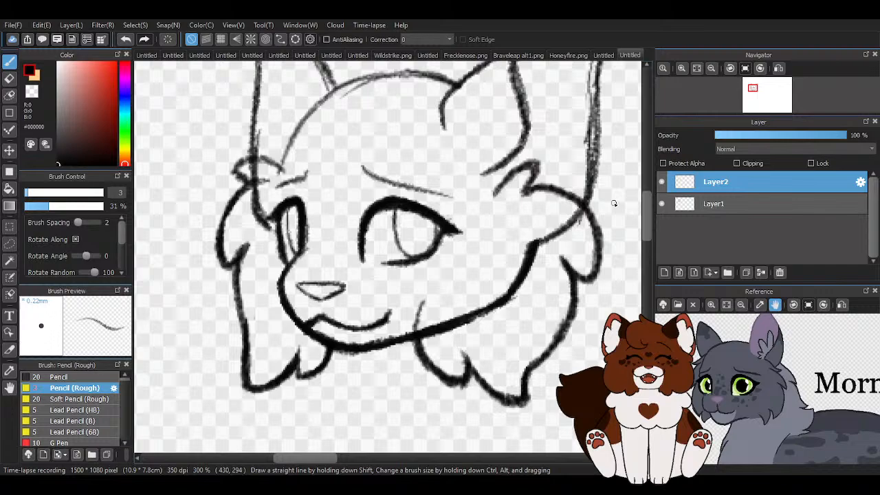
# Add a new layer above the cheek-fur layer for drawing the head fur.
pyautogui.click(663, 275)
pyautogui.scroll(-2, 352, 262)
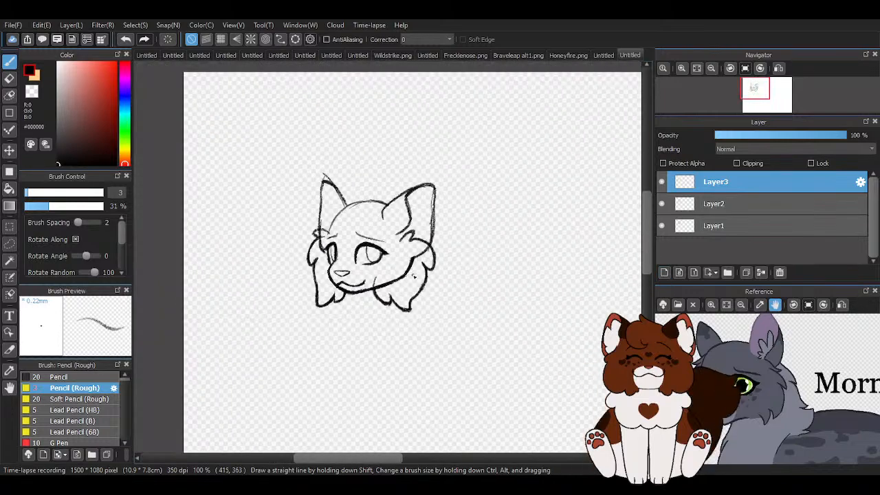
pyautogui.scroll(2, 399, 253)
pyautogui.scroll(-1, 390, 255)
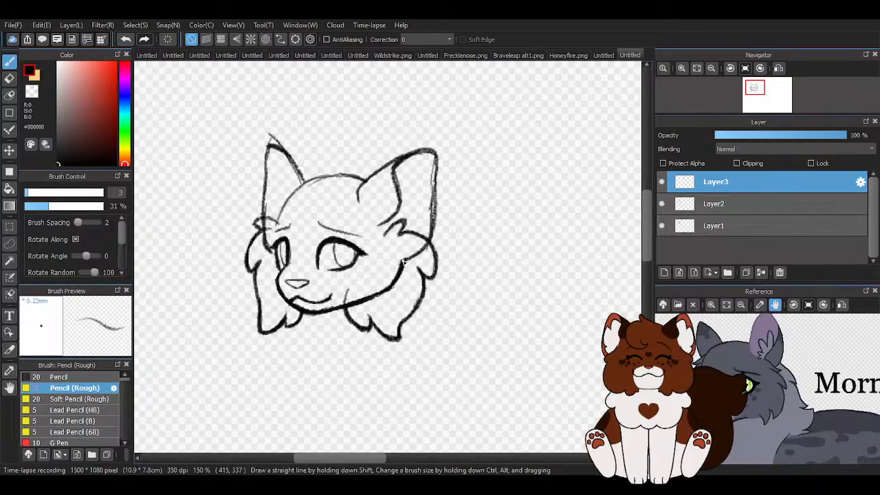
pyautogui.scroll(1, 260, 267)
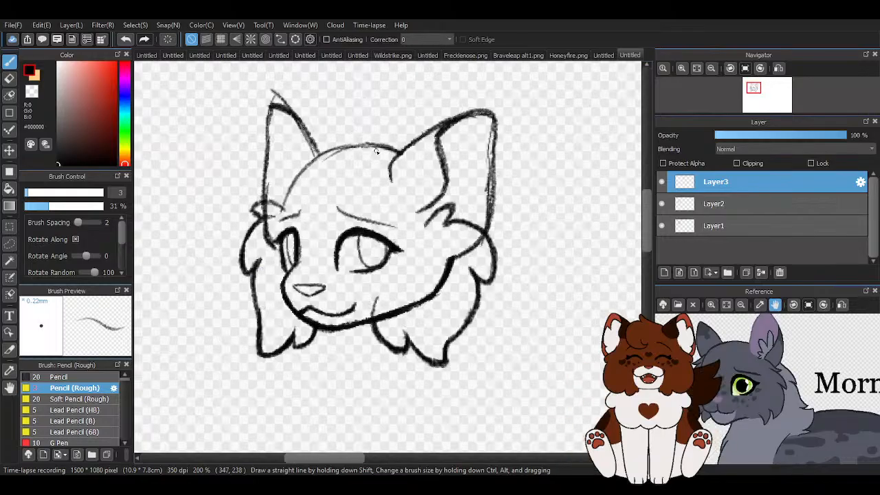
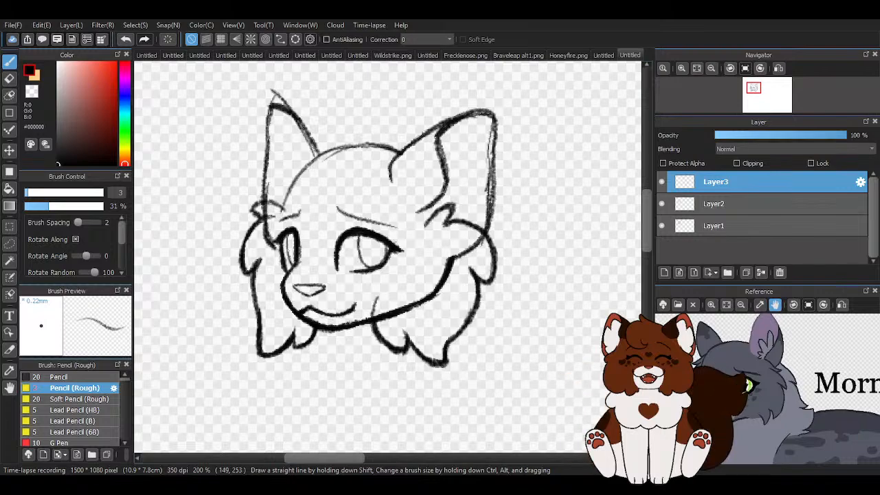
# Try sketching a head-fur curve from the near ear's base across the crown to the far ear, and erase it.
pyautogui.scroll(-2, 520, 194)
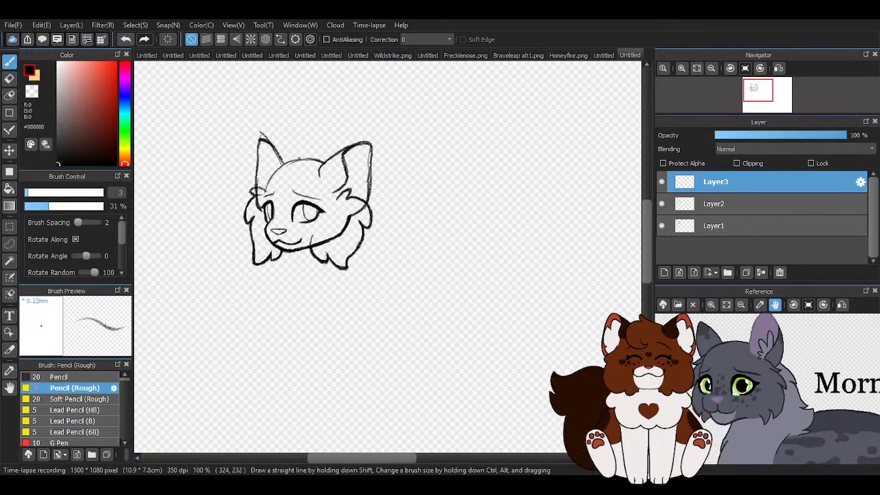
pyautogui.scroll(2, 353, 198)
pyautogui.scroll(3, 353, 199)
pyautogui.scroll(-3, 413, 186)
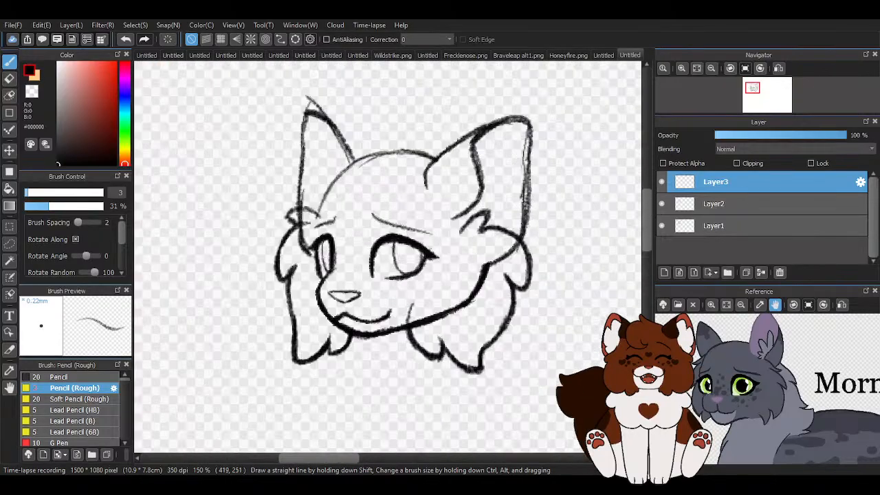
pyautogui.scroll(1, 462, 169)
pyautogui.moveTo(433, 165)
pyautogui.mouseDown()
pyautogui.moveTo(357, 128)
pyautogui.moveTo(289, 144)
pyautogui.mouseUp()
pyautogui.click(125, 40)
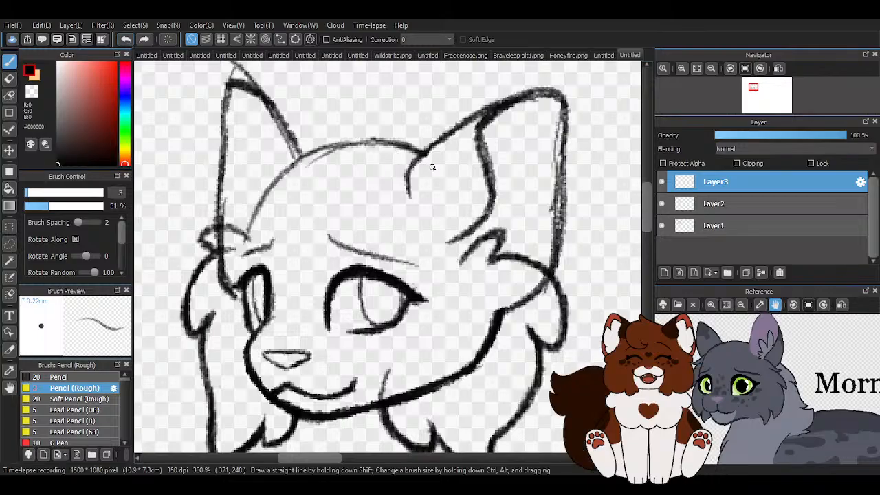
pyautogui.moveTo(437, 164)
pyautogui.mouseDown()
pyautogui.moveTo(334, 130)
pyautogui.moveTo(416, 169)
pyautogui.moveTo(289, 128)
pyautogui.mouseUp()
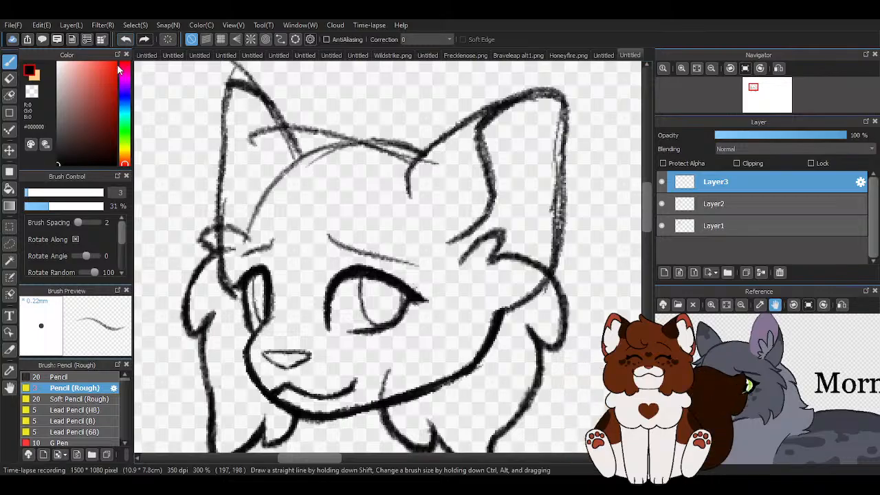
pyautogui.click(126, 39)
pyautogui.moveTo(421, 170); pyautogui.dragTo(367, 151)
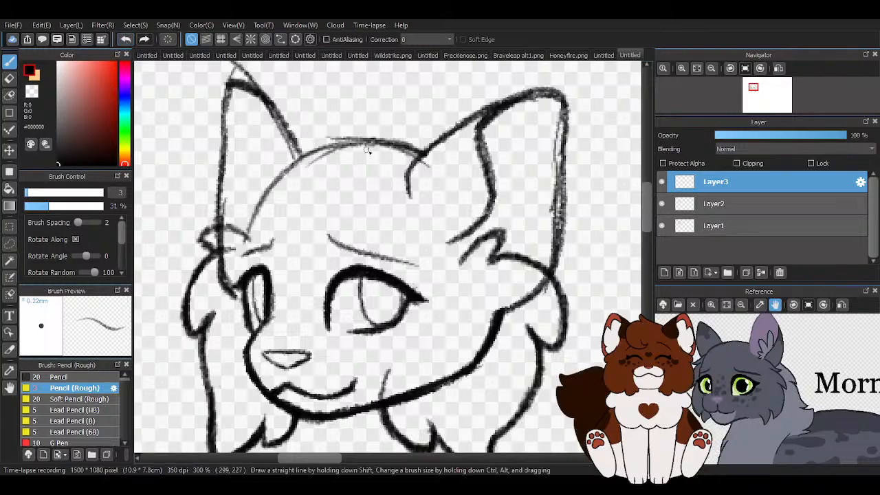
pyautogui.moveTo(422, 161)
pyautogui.mouseDown()
pyautogui.moveTo(292, 121)
pyautogui.moveTo(251, 128)
pyautogui.mouseUp()
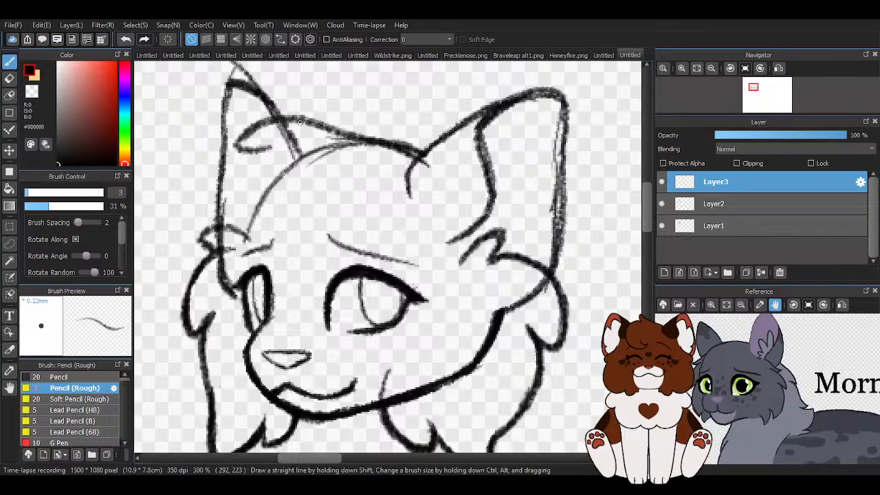
pyautogui.scroll(-2, 358, 141)
pyautogui.click(9, 78)
pyautogui.moveTo(309, 143); pyautogui.dragTo(394, 142)
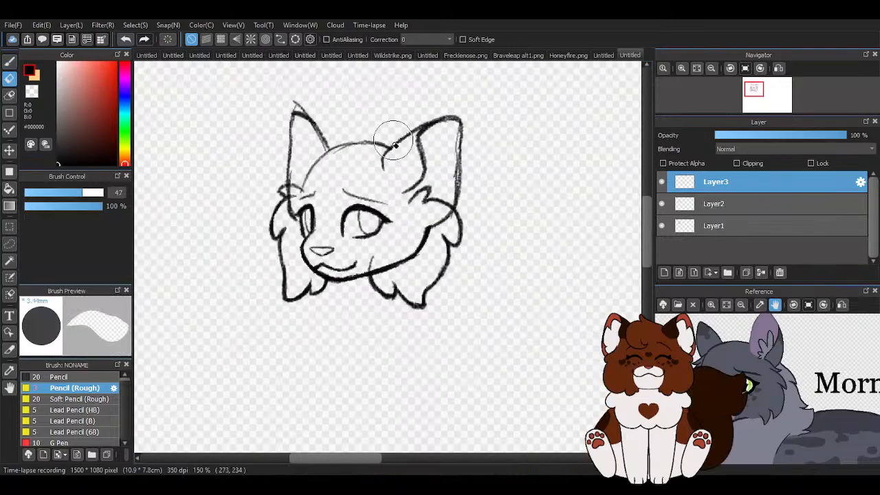
pyautogui.click(8, 62)
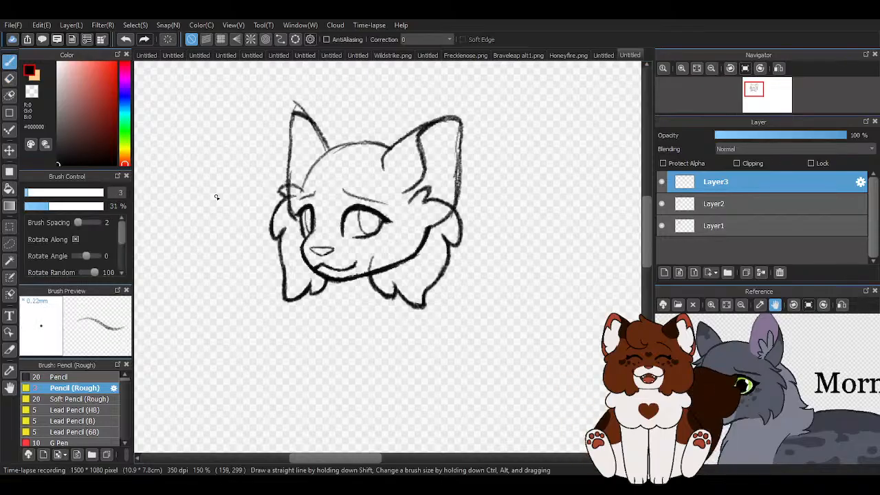
pyautogui.scroll(4, 341, 160)
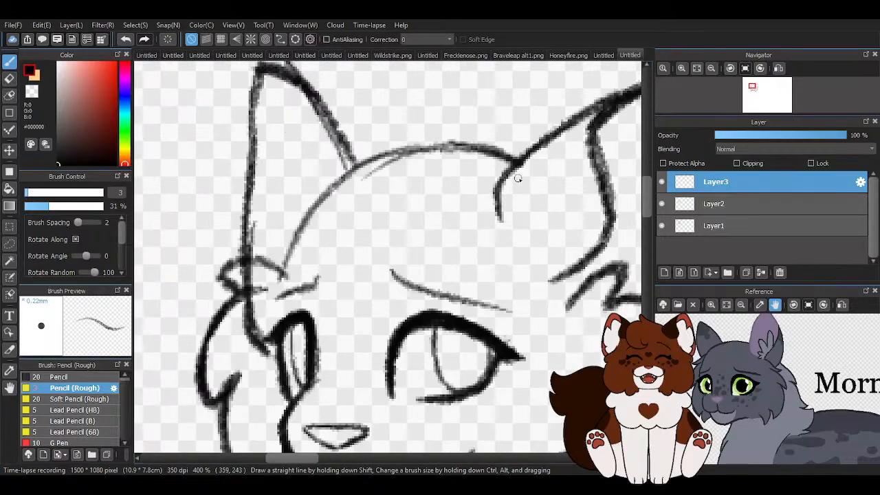
pyautogui.scroll(-5, 494, 181)
pyautogui.scroll(2, 481, 251)
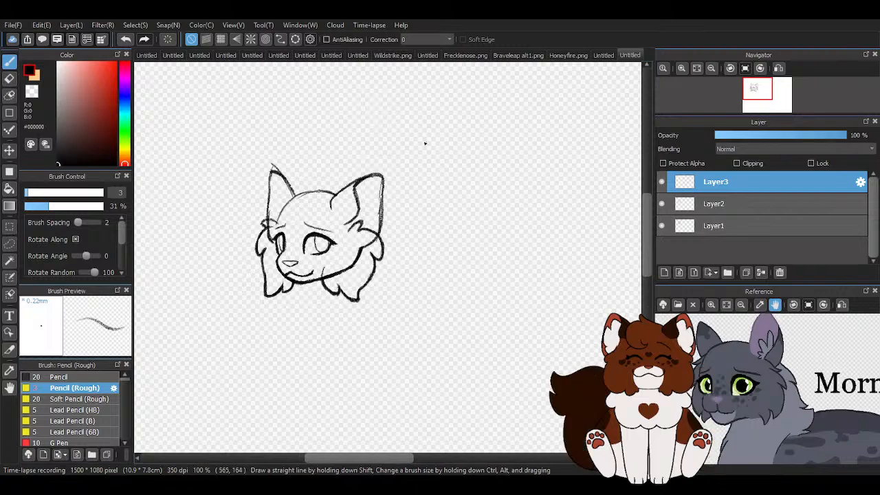
pyautogui.moveTo(354, 110); pyautogui.dragTo(595, 199)
pyautogui.click(124, 39)
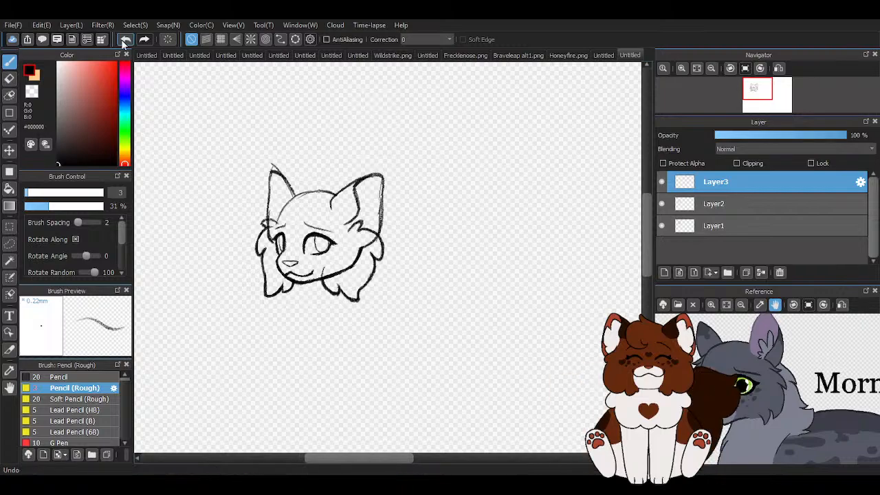
pyautogui.scroll(3, 277, 229)
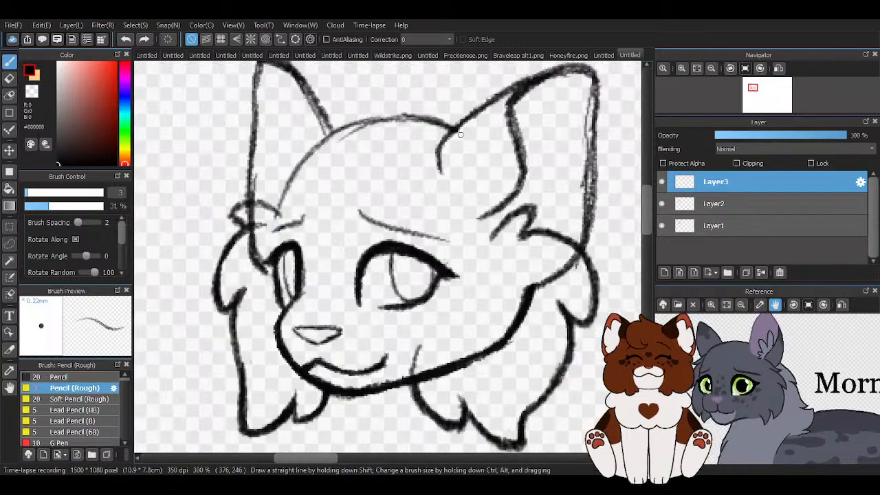
pyautogui.scroll(-3, 461, 135)
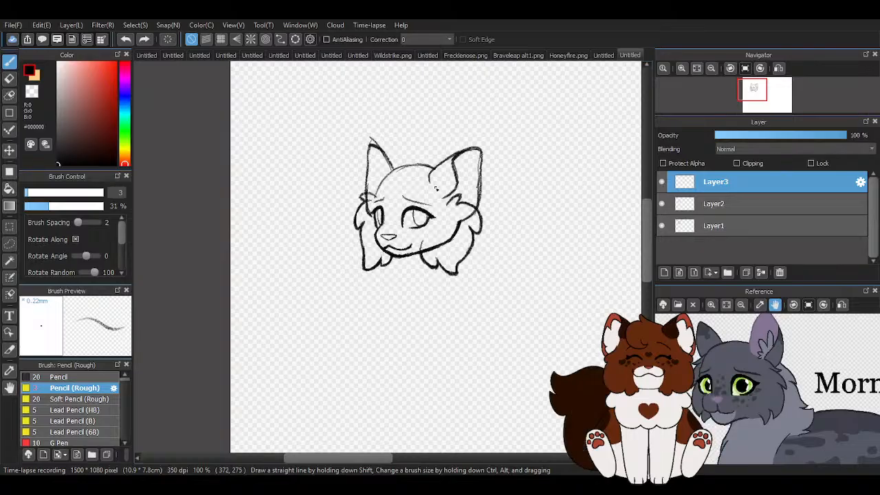
pyautogui.scroll(3, 435, 189)
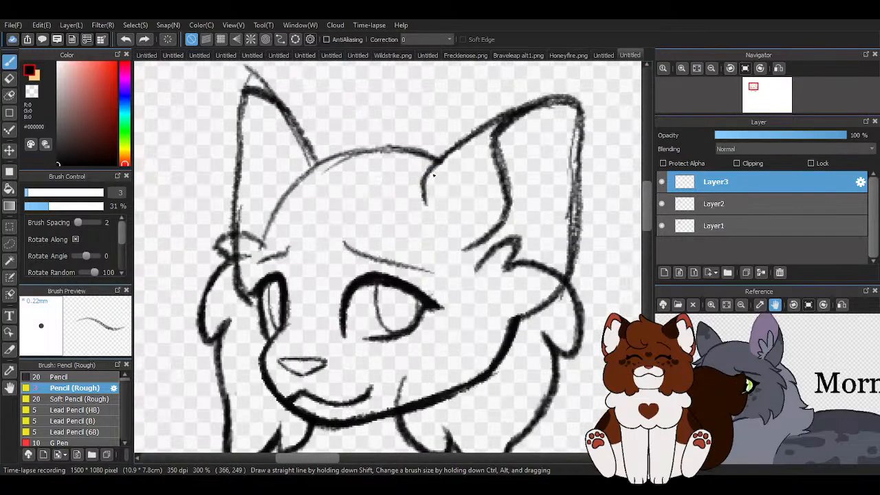
pyautogui.scroll(-1, 434, 180)
pyautogui.scroll(1, 434, 178)
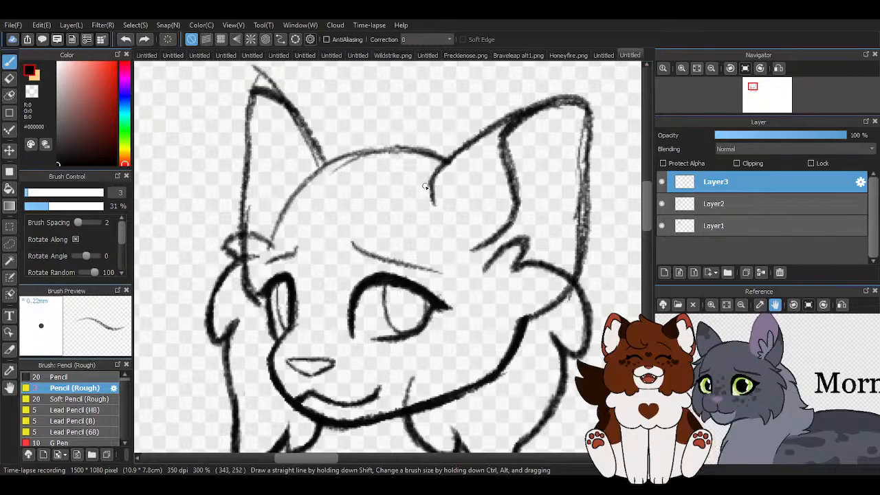
pyautogui.scroll(1, 425, 187)
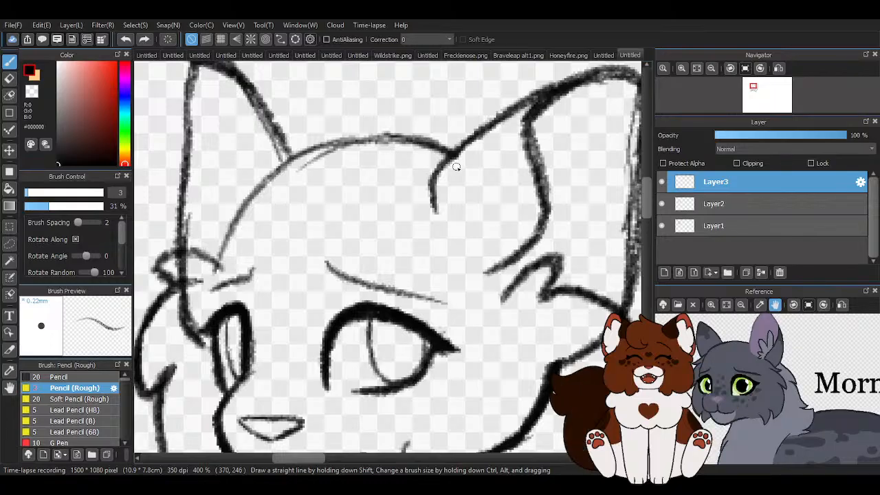
# Try sketching a fringe from the near ear's base over the far ear and down the forehead, and erase it.
pyautogui.moveTo(464, 171)
pyautogui.mouseDown()
pyautogui.moveTo(328, 120)
pyautogui.moveTo(218, 134)
pyautogui.mouseUp()
pyautogui.scroll(-3, 237, 155)
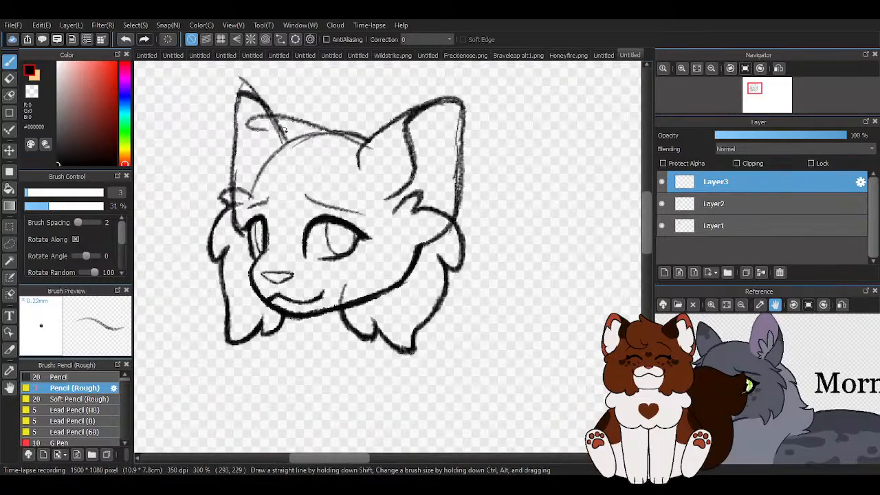
pyautogui.scroll(2, 238, 155)
pyautogui.moveTo(280, 124)
pyautogui.mouseDown()
pyautogui.moveTo(238, 217)
pyautogui.moveTo(243, 195)
pyautogui.moveTo(298, 317)
pyautogui.mouseUp()
pyautogui.moveTo(295, 316)
pyautogui.mouseDown()
pyautogui.moveTo(323, 302)
pyautogui.moveTo(326, 253)
pyautogui.moveTo(295, 144)
pyautogui.moveTo(389, 171)
pyautogui.mouseUp()
pyautogui.scroll(-1, 293, 181)
pyautogui.press('e')
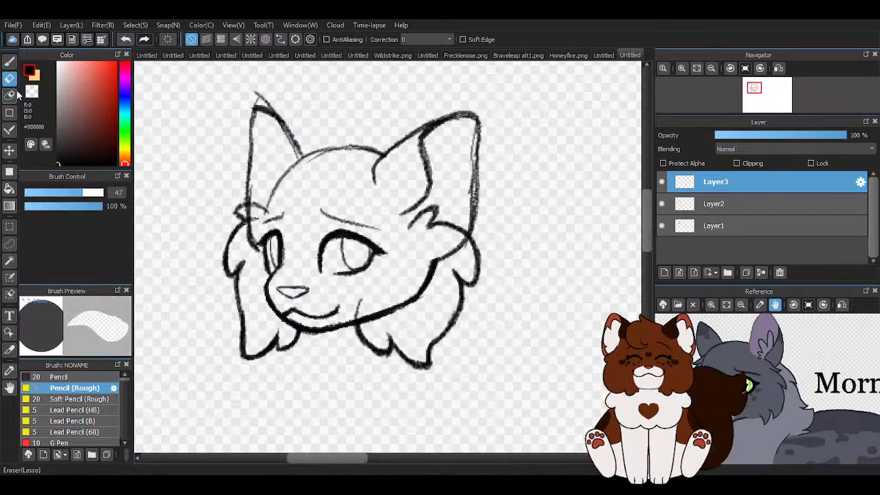
pyautogui.click(7, 62)
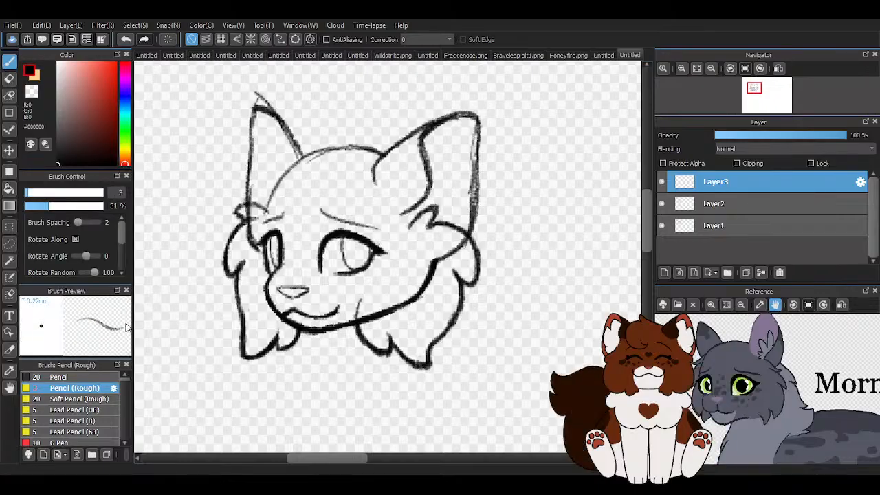
# Sketch a fluffy fringe from the near ear's base over the crown, down the far side and along the brows to a forehead lock.
pyautogui.scroll(1, 426, 169)
pyautogui.moveTo(389, 158)
pyautogui.mouseDown()
pyautogui.moveTo(220, 115)
pyautogui.moveTo(206, 148)
pyautogui.moveTo(194, 260)
pyautogui.mouseUp()
pyautogui.moveTo(179, 229); pyautogui.dragTo(195, 261)
pyautogui.moveTo(210, 272)
pyautogui.mouseDown()
pyautogui.moveTo(235, 270)
pyautogui.moveTo(250, 292)
pyautogui.moveTo(237, 272)
pyautogui.moveTo(294, 274)
pyautogui.moveTo(229, 278)
pyautogui.moveTo(286, 273)
pyautogui.mouseUp()
pyautogui.moveTo(293, 263)
pyautogui.mouseDown()
pyautogui.moveTo(243, 247)
pyautogui.moveTo(252, 253)
pyautogui.moveTo(258, 209)
pyautogui.mouseUp()
pyautogui.scroll(-2, 277, 206)
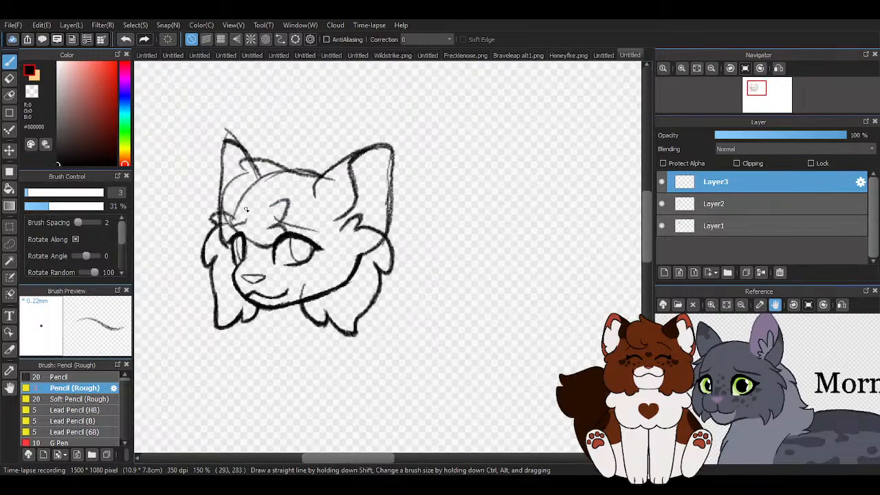
# Darken the fringe's far edge and its lower curve between the eyes, and reinforce the curled lock on the forehead.
pyautogui.scroll(2, 256, 195)
pyautogui.moveTo(237, 153)
pyautogui.mouseDown()
pyautogui.moveTo(187, 218)
pyautogui.moveTo(200, 261)
pyautogui.mouseUp()
pyautogui.moveTo(233, 286)
pyautogui.mouseDown()
pyautogui.moveTo(264, 291)
pyautogui.moveTo(300, 281)
pyautogui.mouseUp()
pyautogui.moveTo(243, 291)
pyautogui.mouseDown()
pyautogui.moveTo(295, 291)
pyautogui.moveTo(276, 264)
pyautogui.moveTo(282, 219)
pyautogui.mouseUp()
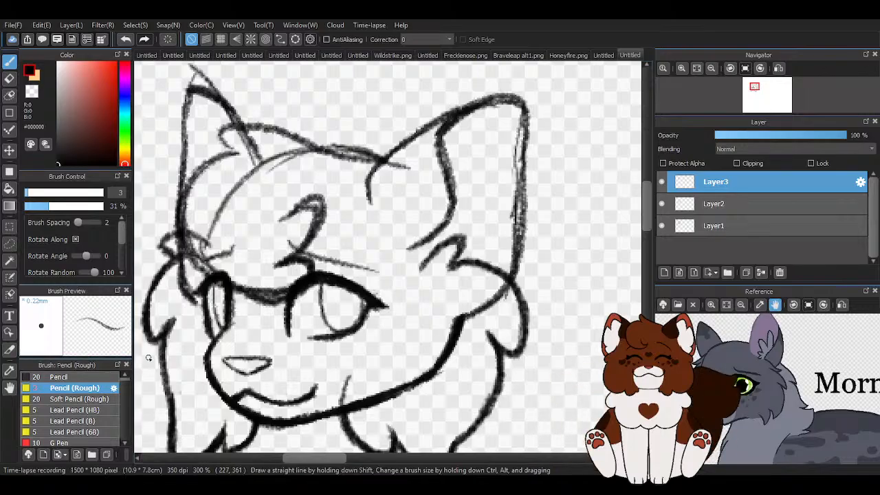
# Transform the fringe layer, shortening it from below so it sits above the eyes and adjusting its upper corner near the near ear.
pyautogui.hotkey('ctrl', 't')
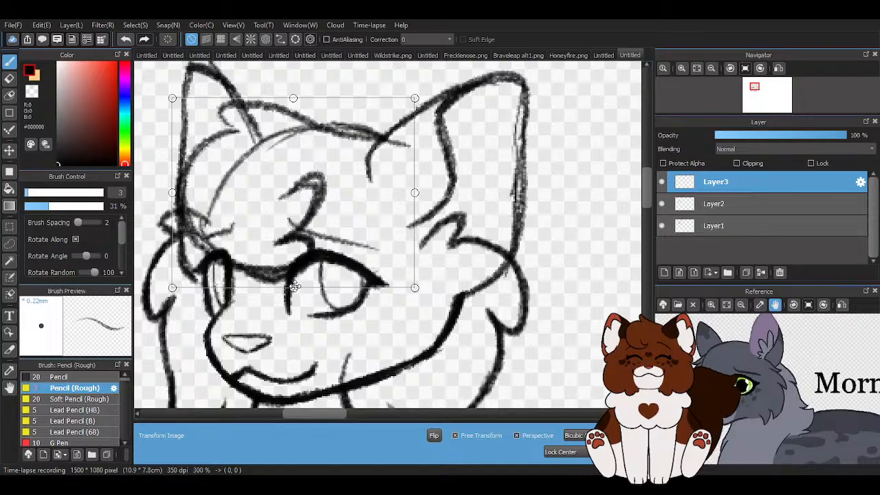
pyautogui.moveTo(294, 287); pyautogui.dragTo(297, 264)
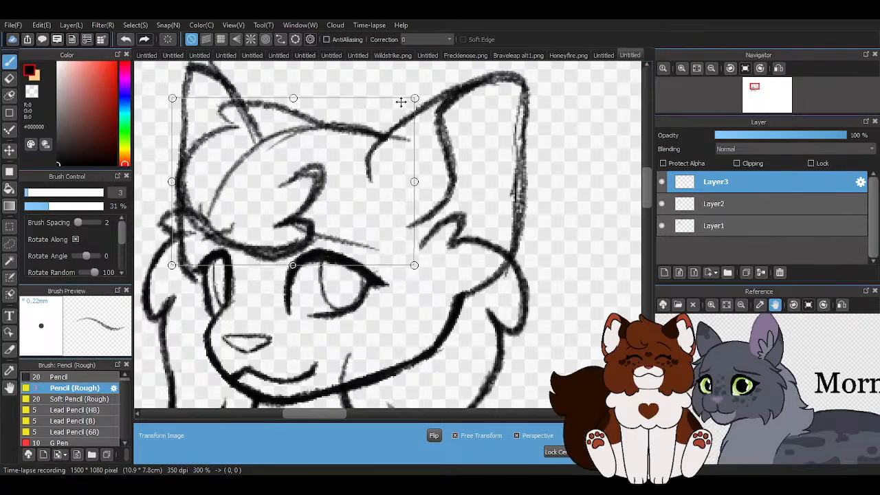
pyautogui.moveTo(415, 97); pyautogui.dragTo(418, 101)
pyautogui.press('Return')
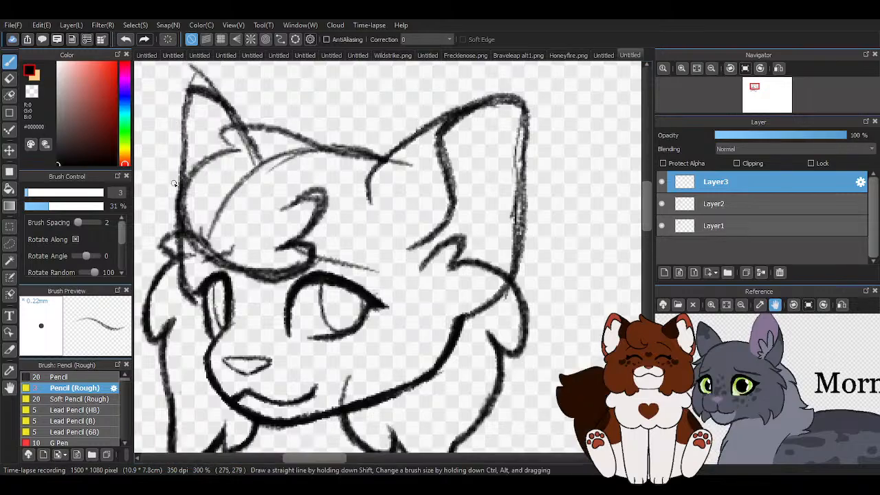
# Erase the fringe line's overshoot at the near ear's base, and thicken its crown line and the tuft over the far ear.
pyautogui.click(9, 78)
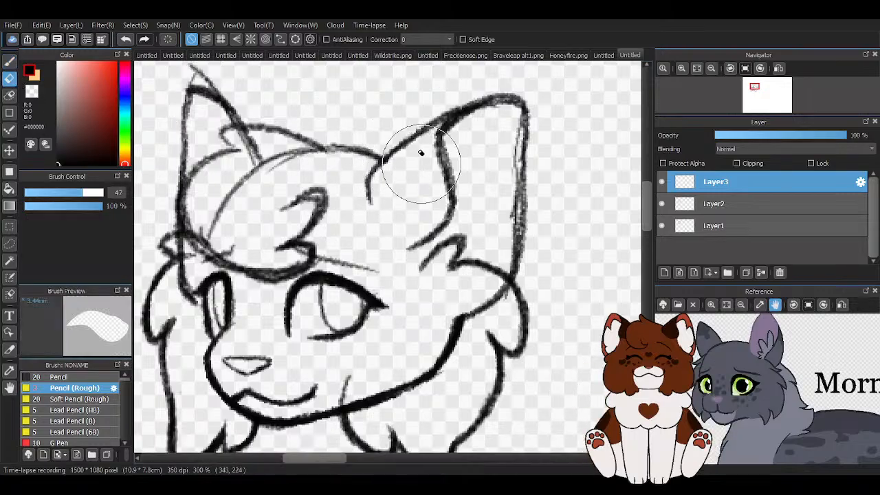
pyautogui.click(9, 61)
pyautogui.scroll(1, 252, 118)
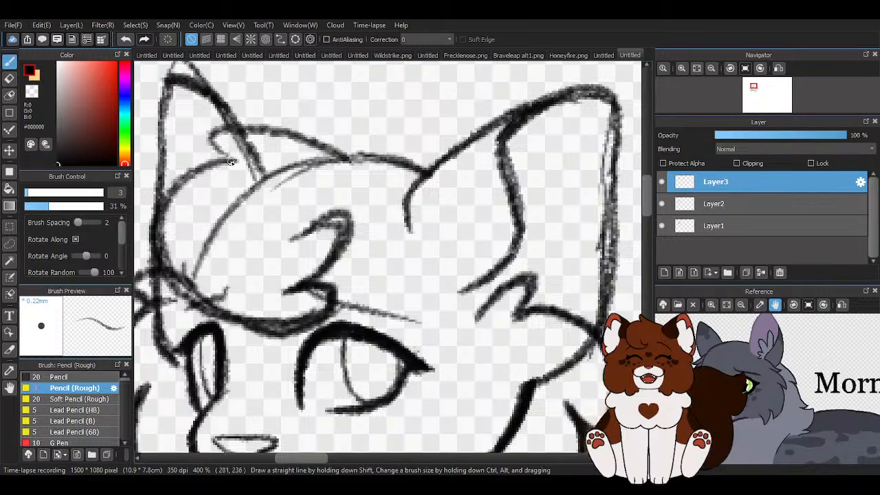
pyautogui.moveTo(231, 163)
pyautogui.mouseDown()
pyautogui.moveTo(203, 141)
pyautogui.moveTo(337, 141)
pyautogui.moveTo(408, 179)
pyautogui.moveTo(300, 131)
pyautogui.mouseUp()
pyautogui.moveTo(412, 180)
pyautogui.mouseDown()
pyautogui.moveTo(246, 132)
pyautogui.moveTo(198, 149)
pyautogui.moveTo(196, 131)
pyautogui.moveTo(219, 162)
pyautogui.moveTo(202, 178)
pyautogui.moveTo(227, 161)
pyautogui.moveTo(156, 239)
pyautogui.moveTo(171, 201)
pyautogui.moveTo(187, 234)
pyautogui.moveTo(278, 332)
pyautogui.moveTo(292, 303)
pyautogui.moveTo(324, 294)
pyautogui.moveTo(298, 294)
pyautogui.moveTo(326, 280)
pyautogui.moveTo(340, 245)
pyautogui.moveTo(303, 242)
pyautogui.mouseUp()
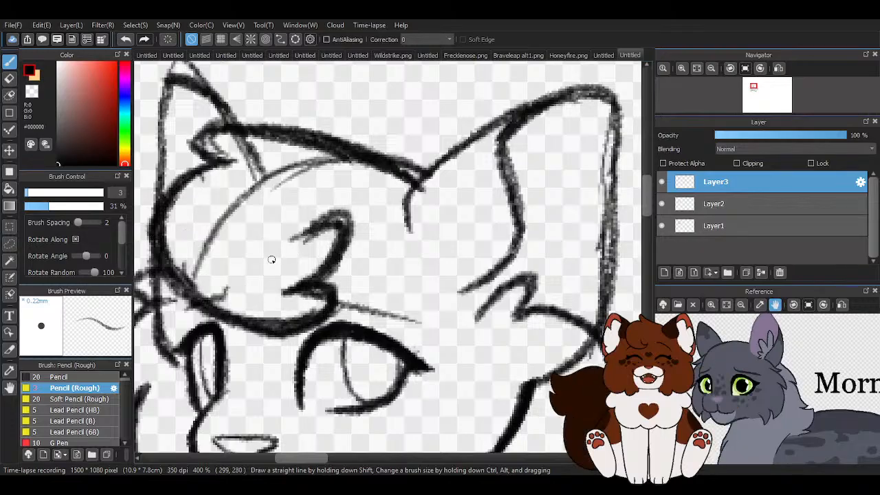
# Thin the curled forehead lock and the fringe's lower curve using the rough pencil with transparent color.
pyautogui.press('z')
pyautogui.scroll(2, 315, 247)
pyautogui.moveTo(282, 298)
pyautogui.mouseDown()
pyautogui.moveTo(331, 272)
pyautogui.moveTo(281, 250)
pyautogui.mouseUp()
pyautogui.moveTo(344, 209)
pyautogui.mouseDown()
pyautogui.moveTo(347, 240)
pyautogui.moveTo(338, 256)
pyautogui.moveTo(367, 210)
pyautogui.moveTo(330, 254)
pyautogui.mouseUp()
pyautogui.scroll(-3, 333, 230)
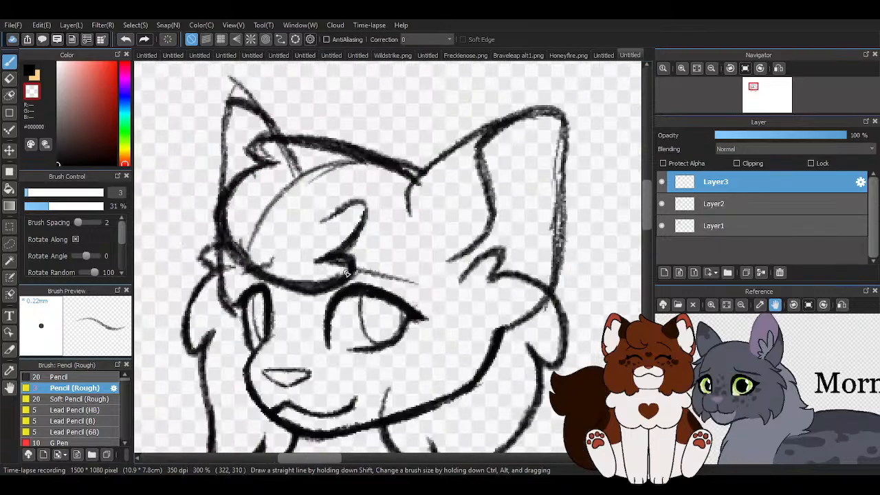
pyautogui.scroll(3, 316, 271)
pyautogui.moveTo(185, 263)
pyautogui.mouseDown()
pyautogui.moveTo(300, 289)
pyautogui.moveTo(337, 252)
pyautogui.moveTo(337, 287)
pyautogui.moveTo(361, 286)
pyautogui.mouseUp()
pyautogui.moveTo(214, 332); pyautogui.dragTo(375, 306)
pyautogui.scroll(-5, 399, 281)
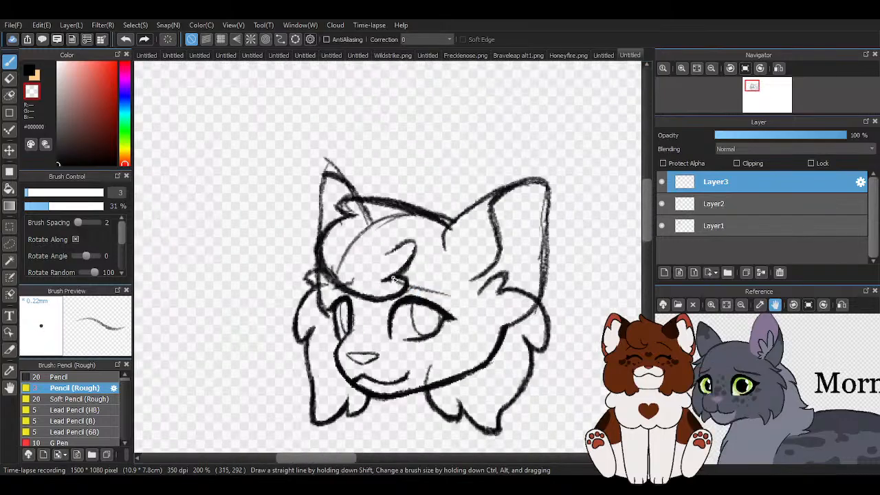
# Erase the entire fringe sketch from its layer.
pyautogui.scroll(3, 424, 263)
pyautogui.scroll(-3, 424, 263)
pyautogui.press('e')
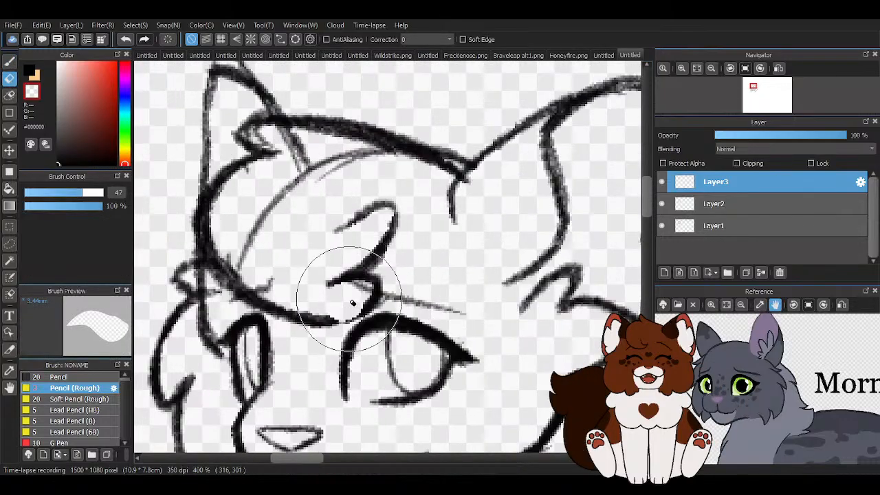
pyautogui.scroll(4, 236, 282)
pyautogui.scroll(-2, 236, 282)
pyautogui.scroll(-3, 281, 147)
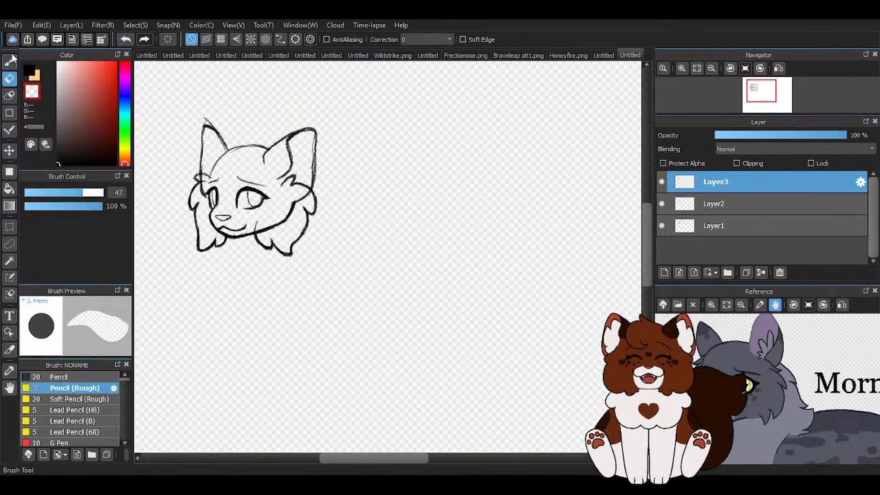
# Sketch a new fringe on Layer3 with the black rough pencil: a crown line, a tuft over the far ear and a curled forehead lock.
pyautogui.click(10, 62)
pyautogui.click(30, 74)
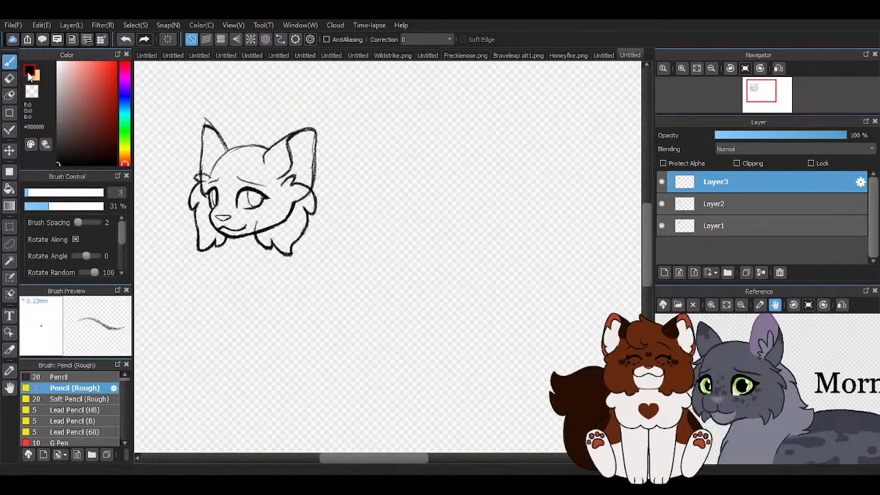
pyautogui.scroll(3, 216, 139)
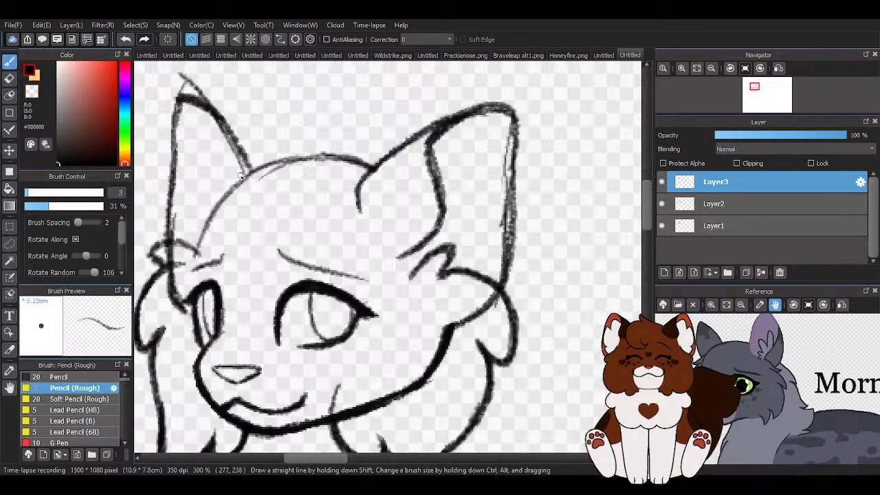
pyautogui.moveTo(389, 182); pyautogui.dragTo(320, 165)
pyautogui.moveTo(380, 184); pyautogui.dragTo(228, 142)
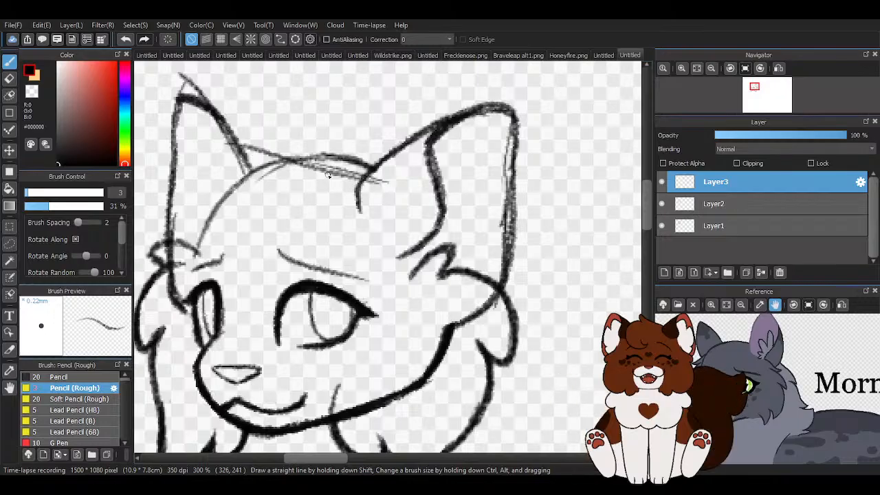
pyautogui.moveTo(333, 173)
pyautogui.mouseDown()
pyautogui.moveTo(207, 146)
pyautogui.moveTo(252, 169)
pyautogui.moveTo(203, 159)
pyautogui.moveTo(193, 172)
pyautogui.moveTo(195, 197)
pyautogui.moveTo(271, 279)
pyautogui.moveTo(274, 221)
pyautogui.moveTo(289, 243)
pyautogui.moveTo(254, 247)
pyautogui.moveTo(272, 233)
pyautogui.moveTo(246, 234)
pyautogui.mouseUp()
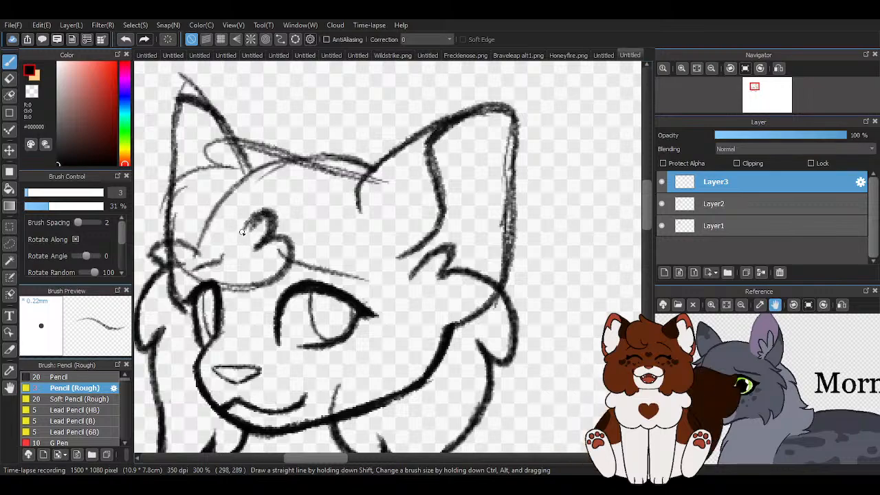
# Go over the new fringe's far-ear tuft, lower curve and curled forehead lock to thicken their lines.
pyautogui.scroll(-2, 255, 227)
pyautogui.scroll(2, 276, 203)
pyautogui.moveTo(363, 206)
pyautogui.mouseDown()
pyautogui.moveTo(184, 164)
pyautogui.moveTo(185, 194)
pyautogui.moveTo(155, 248)
pyautogui.moveTo(186, 310)
pyautogui.moveTo(272, 272)
pyautogui.mouseUp()
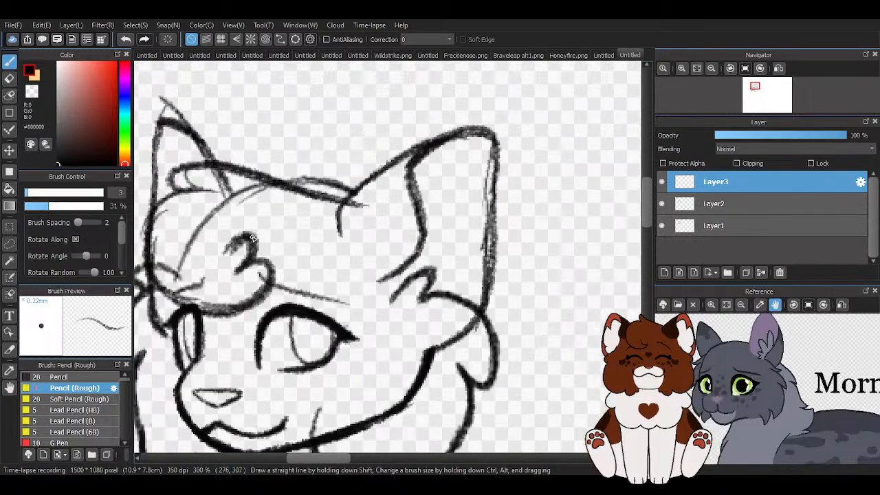
pyautogui.scroll(-1, 333, 222)
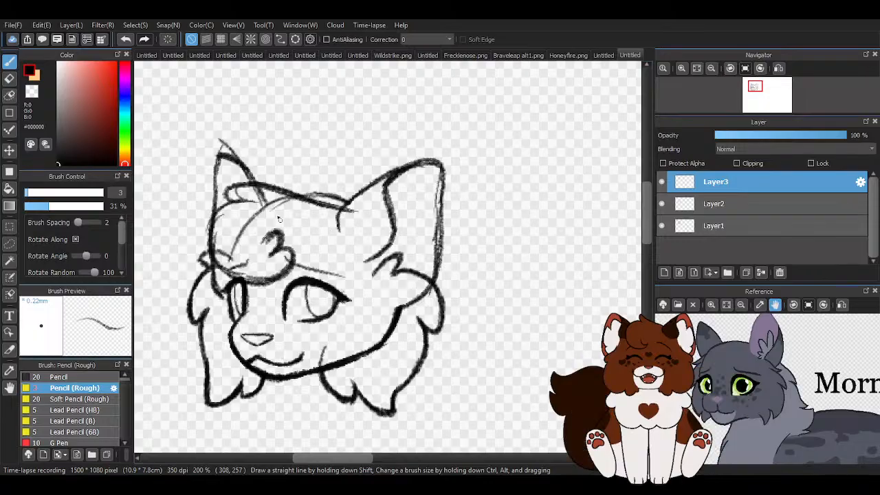
# Darken the crown line toward the near ear's base and clean up its overshoot with the rough pencil in transparent color.
pyautogui.scroll(2, 279, 219)
pyautogui.scroll(-3, 289, 193)
pyautogui.scroll(5, 295, 159)
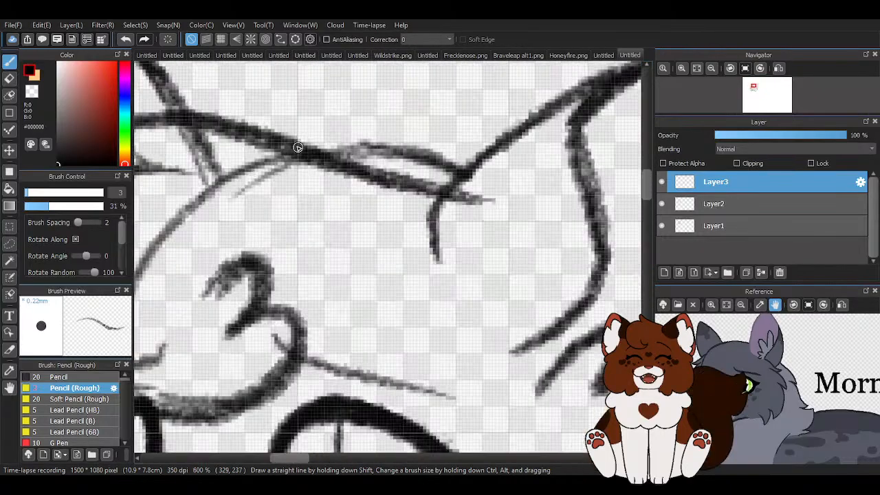
pyautogui.moveTo(297, 147); pyautogui.dragTo(501, 236)
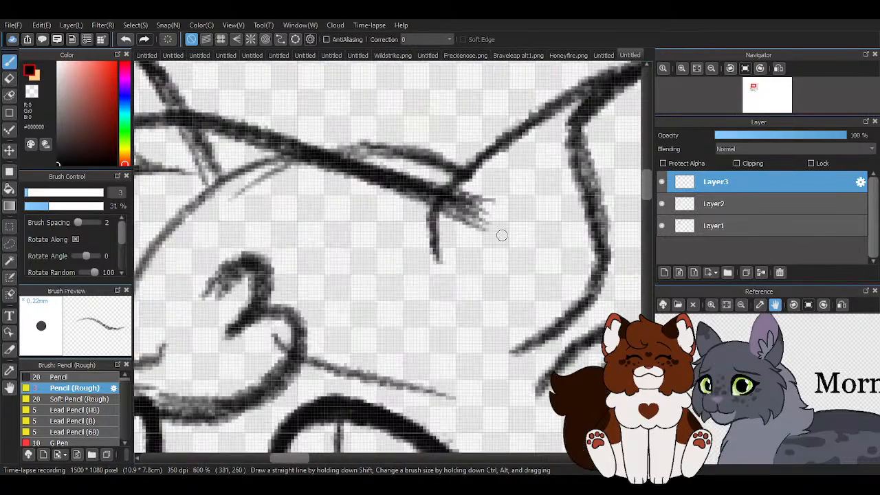
pyautogui.press('x')
pyautogui.moveTo(467, 198)
pyautogui.mouseDown()
pyautogui.moveTo(465, 241)
pyautogui.moveTo(495, 201)
pyautogui.mouseUp()
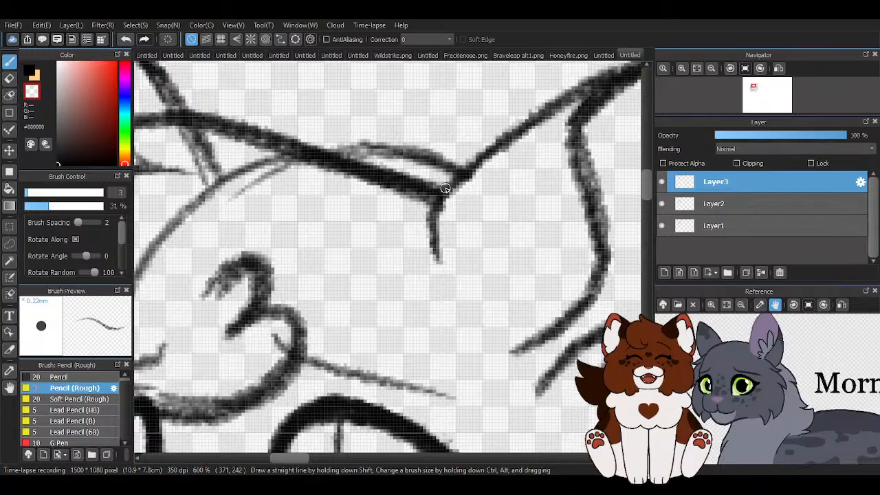
pyautogui.moveTo(338, 150); pyautogui.dragTo(443, 182)
pyautogui.moveTo(372, 163); pyautogui.dragTo(451, 197)
pyautogui.scroll(-3, 309, 167)
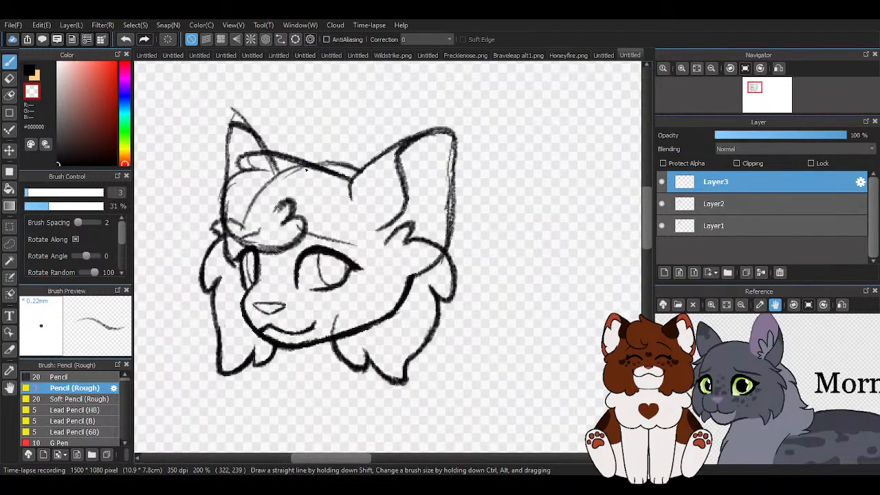
# Clear the stray pencil marks inside the tuft over the far ear with transparent color.
pyautogui.scroll(3, 280, 164)
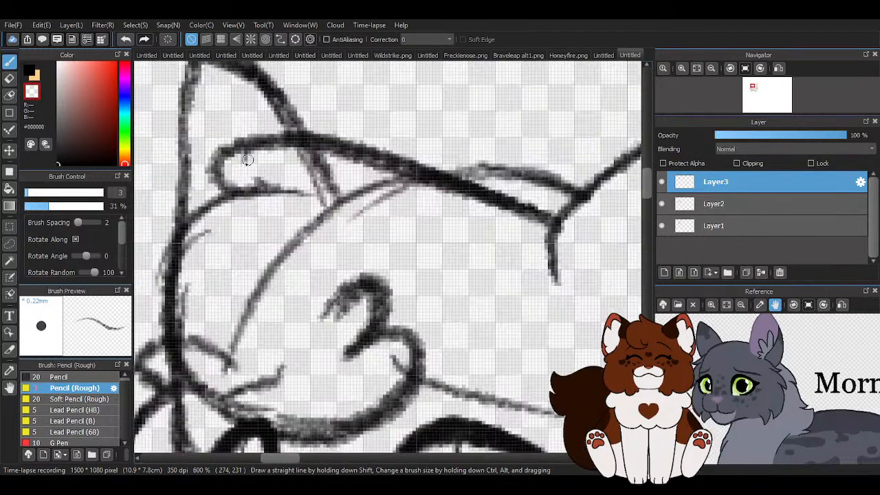
pyautogui.moveTo(247, 160); pyautogui.dragTo(294, 178)
pyautogui.scroll(-4, 270, 184)
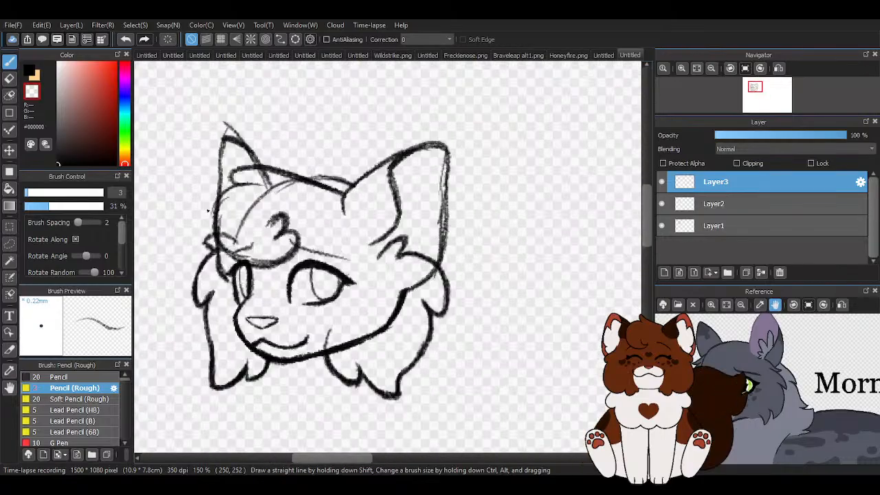
# Transform the fringe layer, widening it slightly and tilting its near side upward to meet the near ear.
pyautogui.hotkey('ctrl', 't')
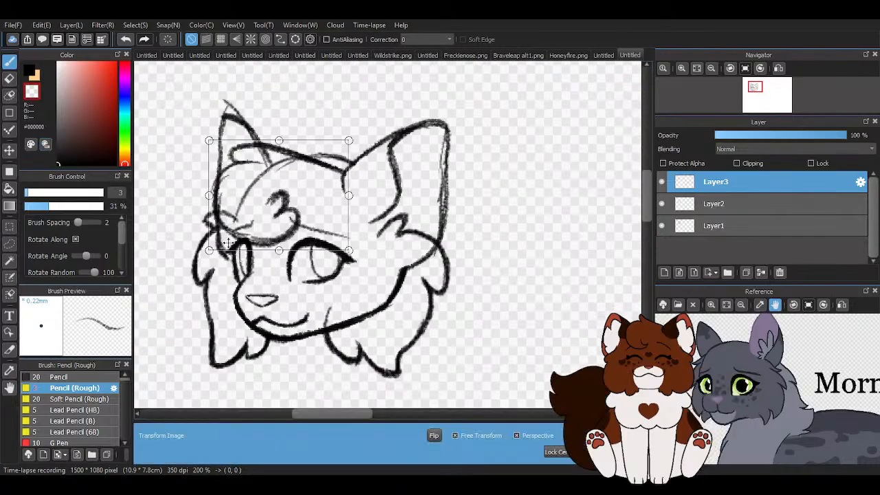
pyautogui.moveTo(273, 250); pyautogui.dragTo(281, 250)
pyautogui.moveTo(354, 190); pyautogui.dragTo(356, 188)
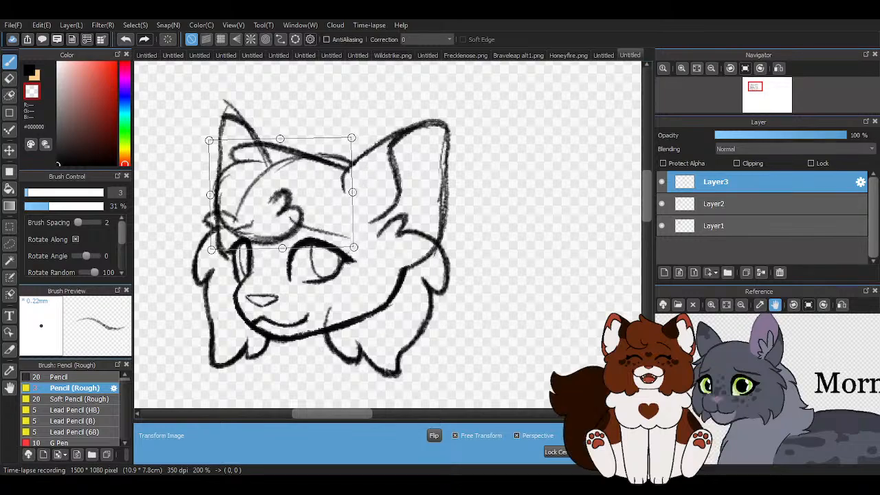
pyautogui.press('Return')
# Clean up the sketchy strokes beneath the far-ear tuft and along the fringe's far side with transparent color.
pyautogui.scroll(-1, 241, 200)
pyautogui.scroll(4, 253, 183)
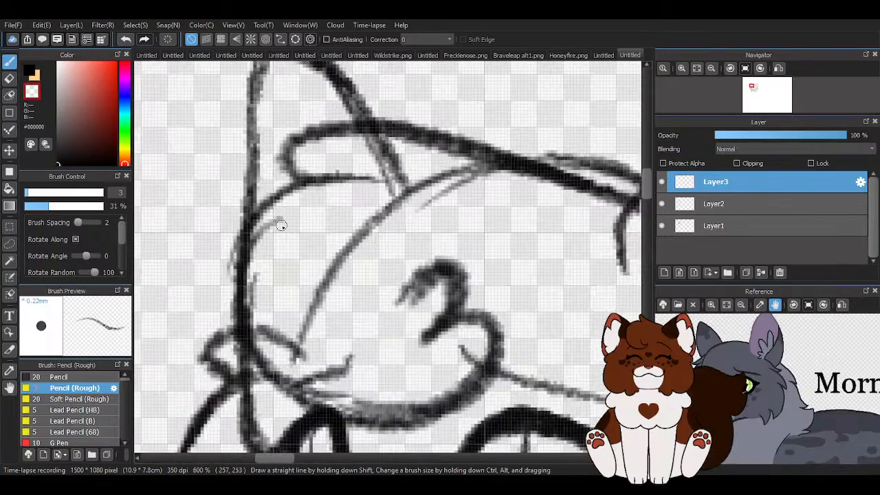
pyautogui.scroll(1, 305, 239)
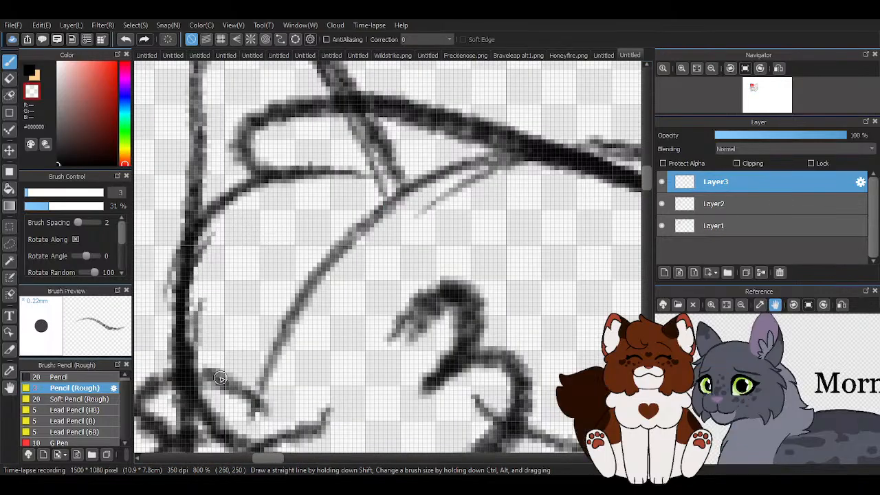
pyautogui.moveTo(283, 180); pyautogui.dragTo(381, 182)
pyautogui.scroll(-5, 381, 181)
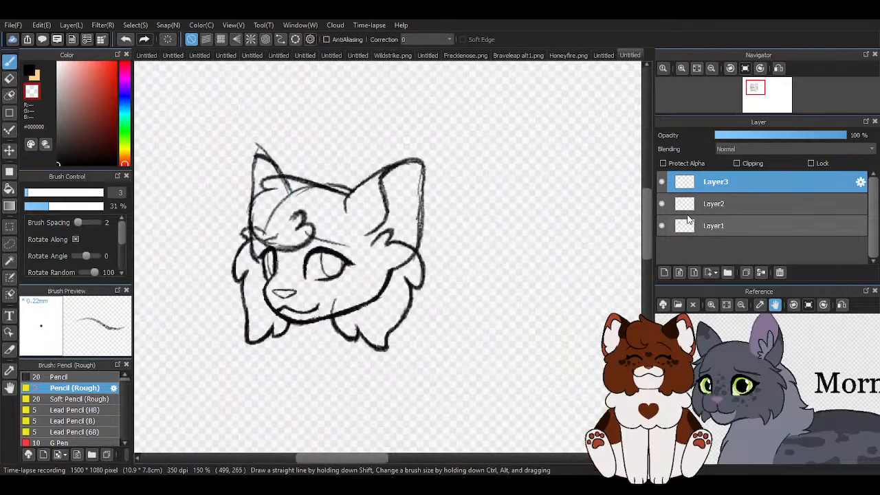
# Erase the part of the far cheek fur on Layer2 that overlaps the fringe, using transparent color.
pyautogui.click(713, 205)
pyautogui.scroll(4, 255, 242)
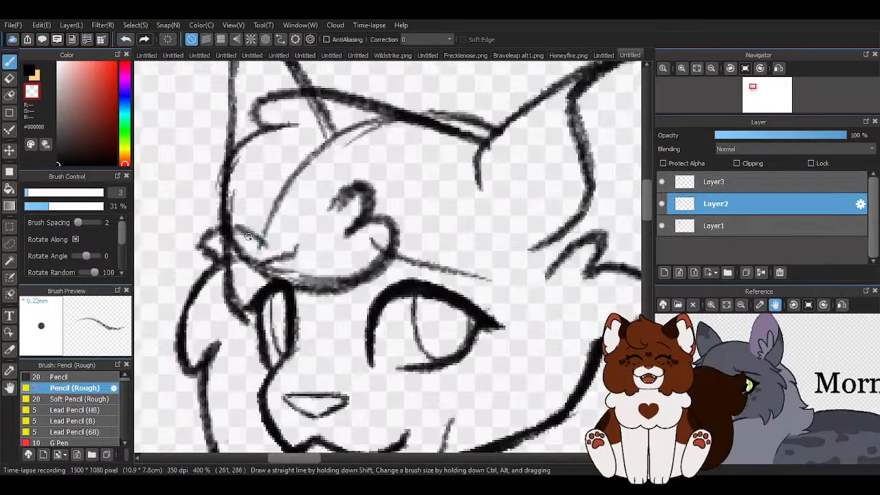
pyautogui.moveTo(255, 242); pyautogui.dragTo(246, 226)
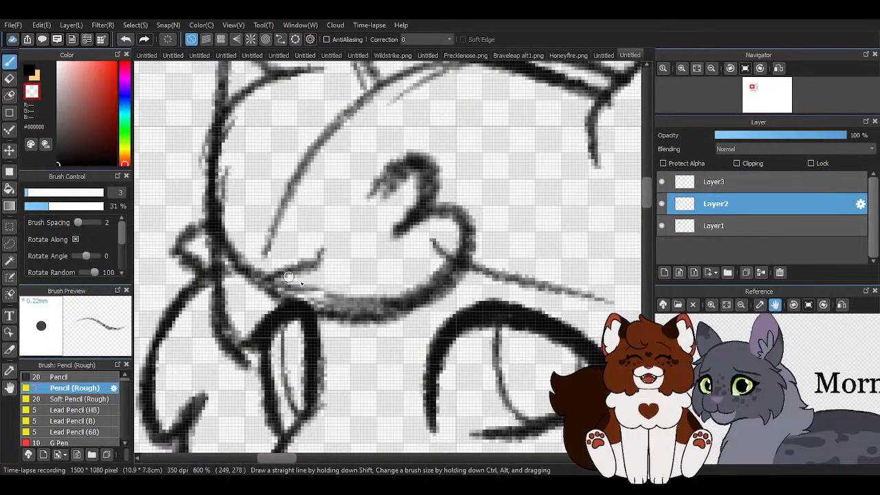
pyautogui.scroll(-4, 349, 241)
# Erase the old head outline, far ear base and far eyebrow under the fringe on Layer1 with the eraser at size 18.
pyautogui.click(712, 225)
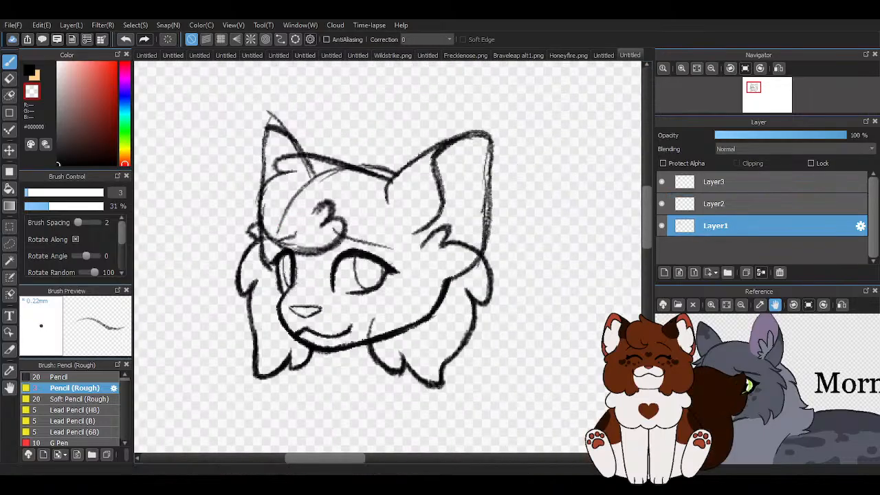
pyautogui.click(10, 78)
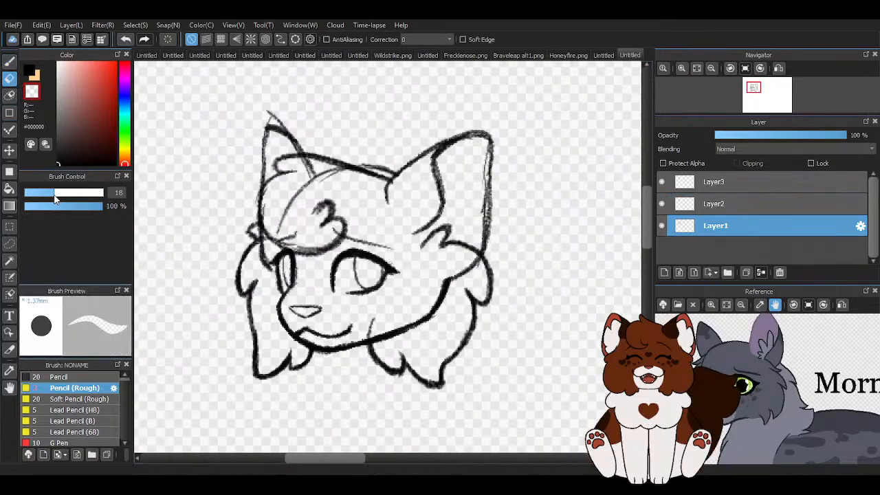
pyautogui.scroll(3, 348, 156)
pyautogui.moveTo(348, 156)
pyautogui.mouseDown()
pyautogui.moveTo(393, 157)
pyautogui.moveTo(414, 145)
pyautogui.moveTo(323, 185)
pyautogui.moveTo(284, 185)
pyautogui.moveTo(242, 149)
pyautogui.moveTo(224, 202)
pyautogui.moveTo(201, 217)
pyautogui.moveTo(191, 249)
pyautogui.moveTo(241, 291)
pyautogui.mouseUp()
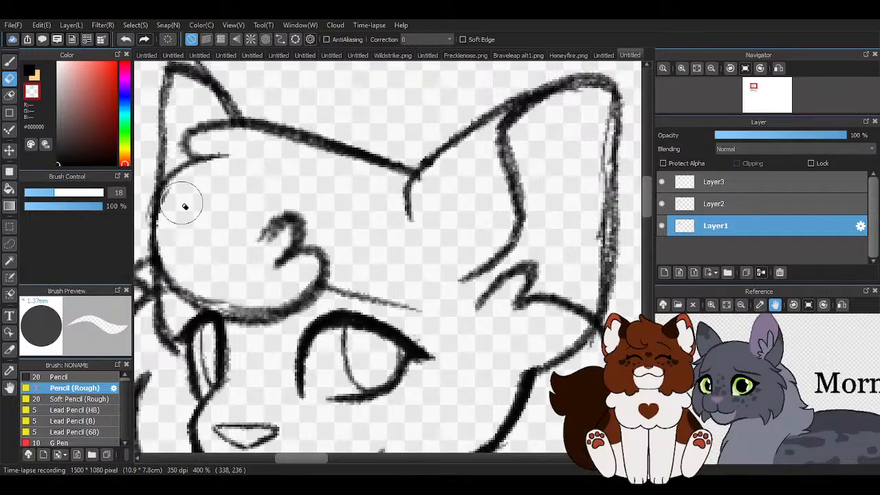
pyautogui.scroll(-5, 302, 211)
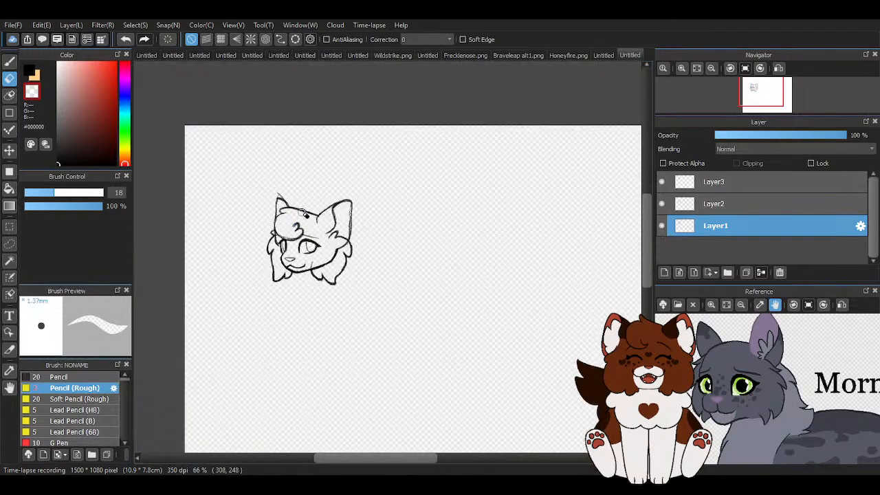
# Erase the jawline running behind the near cheek fur, from the near ear's base down to the chin.
pyautogui.scroll(5, 355, 237)
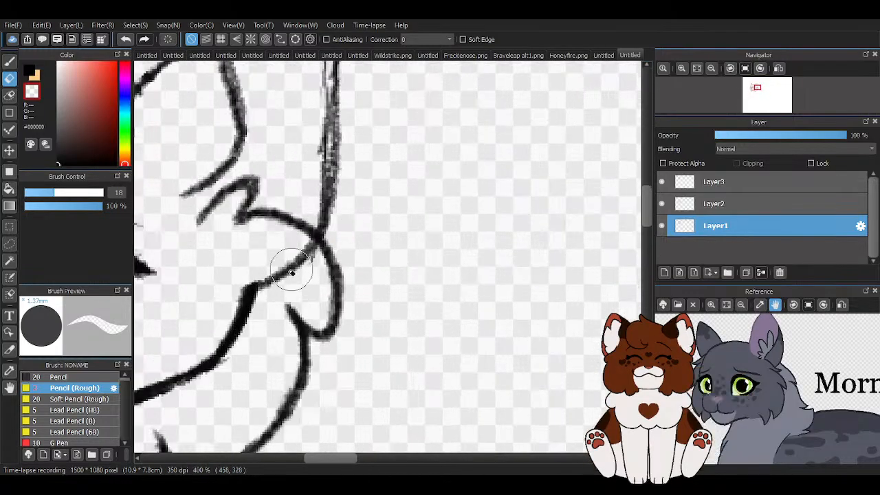
pyautogui.moveTo(291, 270); pyautogui.dragTo(296, 253)
pyautogui.scroll(-3, 424, 245)
pyautogui.scroll(3, 317, 297)
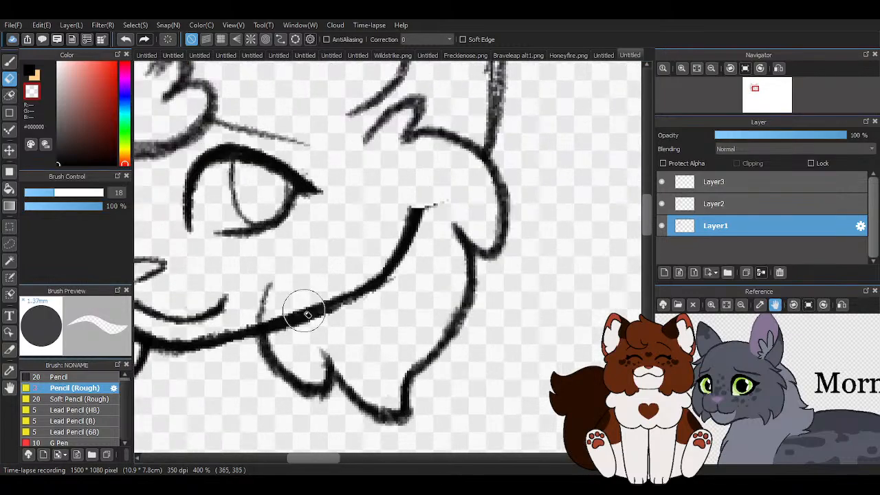
pyautogui.moveTo(304, 310)
pyautogui.mouseDown()
pyautogui.moveTo(286, 343)
pyautogui.moveTo(312, 316)
pyautogui.moveTo(389, 280)
pyautogui.moveTo(426, 212)
pyautogui.mouseUp()
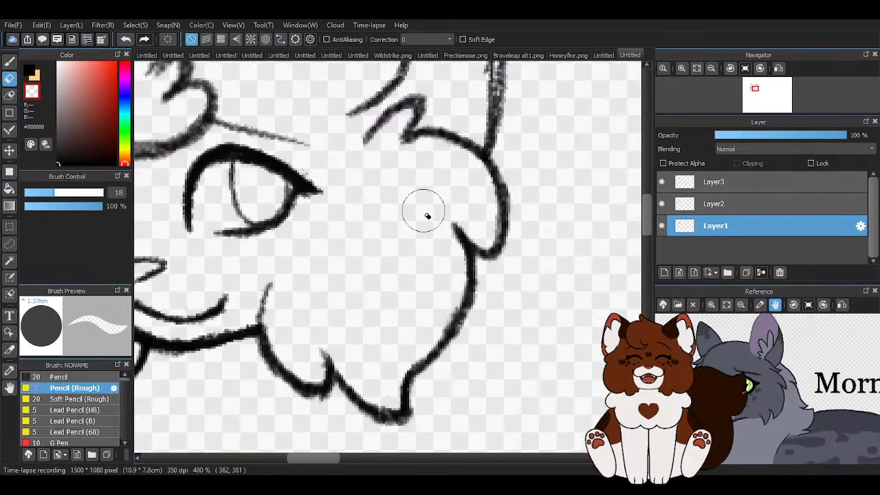
pyautogui.scroll(-4, 474, 219)
pyautogui.scroll(-3, 488, 223)
# Set the eraser size to 6.6 and erase the far ear's lower line beside the far eye and below the fringe.
pyautogui.scroll(8, 313, 302)
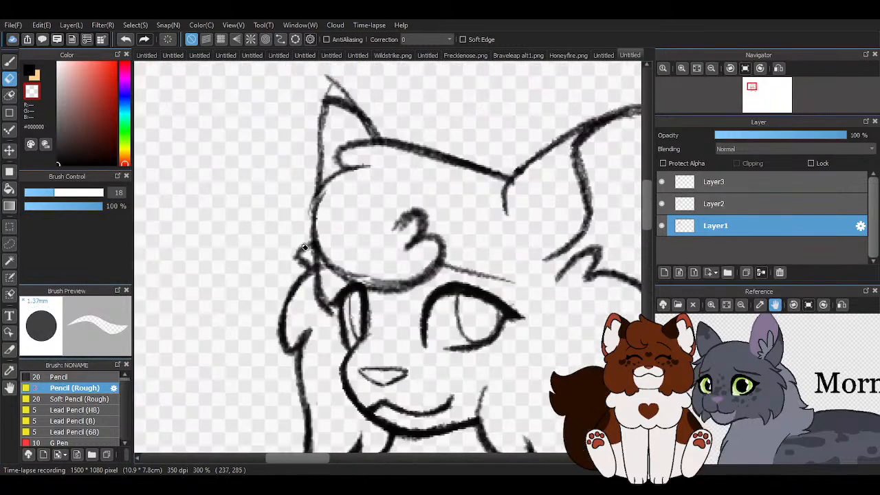
pyautogui.click(33, 194)
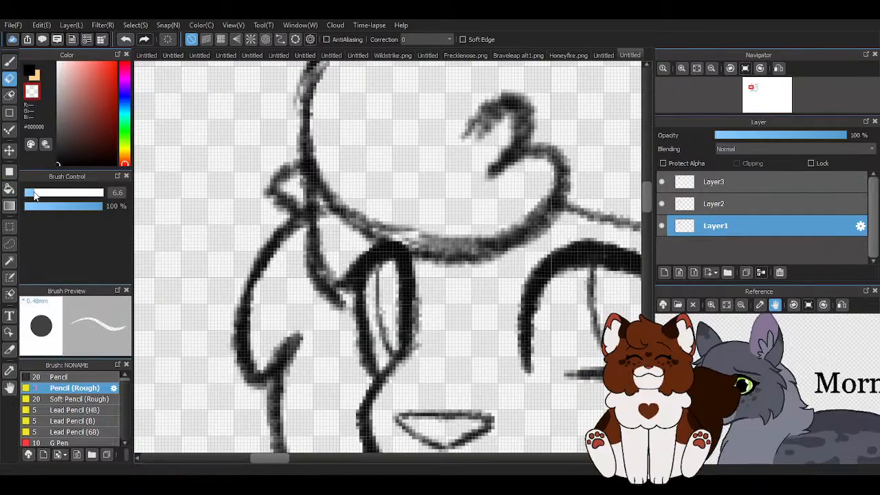
pyautogui.moveTo(328, 307)
pyautogui.mouseDown()
pyautogui.moveTo(346, 307)
pyautogui.moveTo(311, 276)
pyautogui.moveTo(325, 284)
pyautogui.mouseUp()
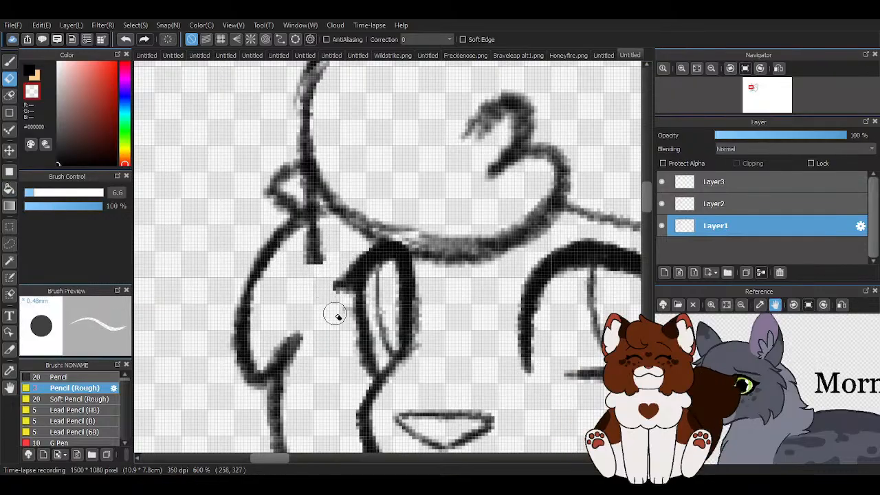
pyautogui.moveTo(339, 313)
pyautogui.mouseDown()
pyautogui.moveTo(310, 268)
pyautogui.moveTo(309, 234)
pyautogui.moveTo(299, 234)
pyautogui.moveTo(292, 200)
pyautogui.moveTo(313, 205)
pyautogui.moveTo(333, 184)
pyautogui.mouseUp()
pyautogui.scroll(-6, 337, 245)
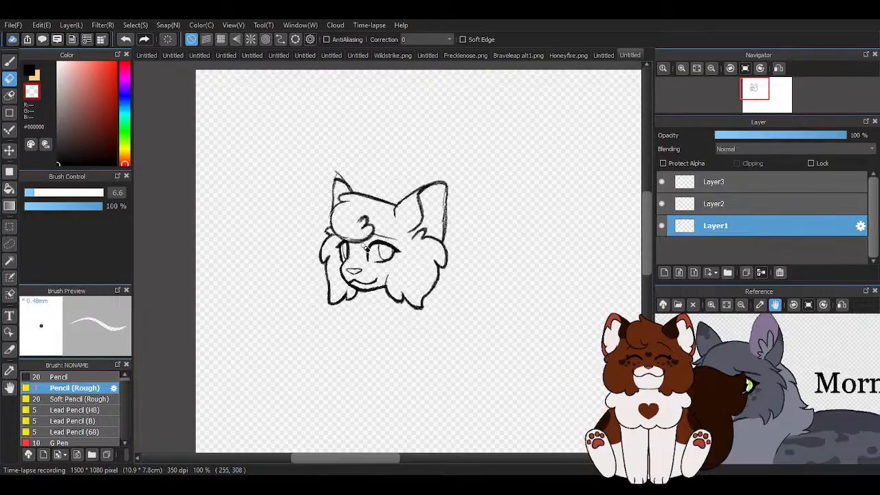
pyautogui.scroll(2, 378, 257)
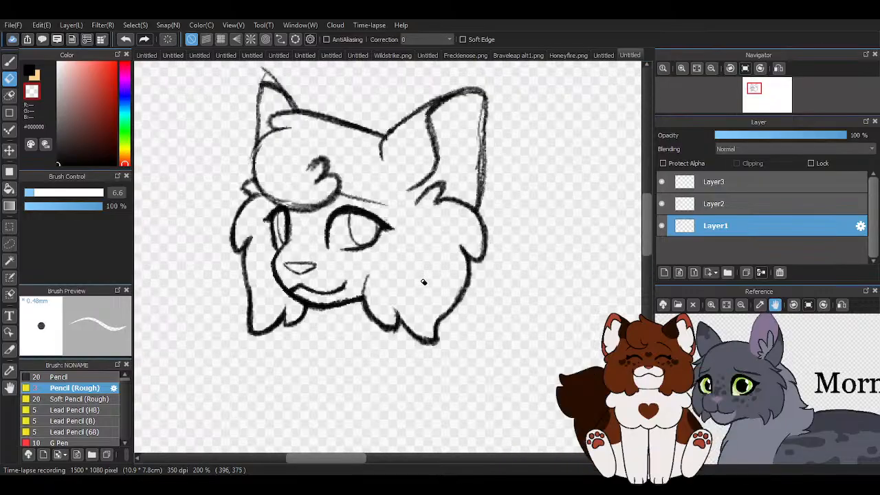
pyautogui.scroll(-1, 268, 289)
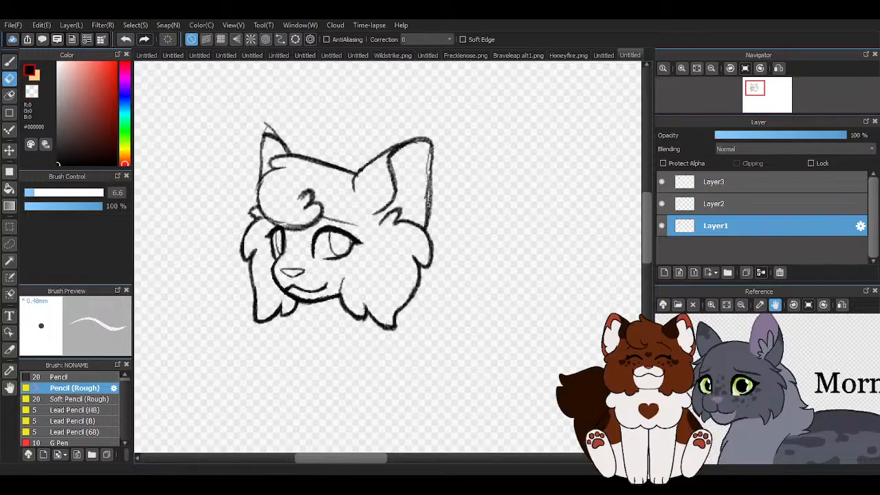
# Try a curved inner-ear fur stroke inside the near ear with the black rough pencil and undo it.
pyautogui.click(9, 63)
pyautogui.scroll(3, 422, 165)
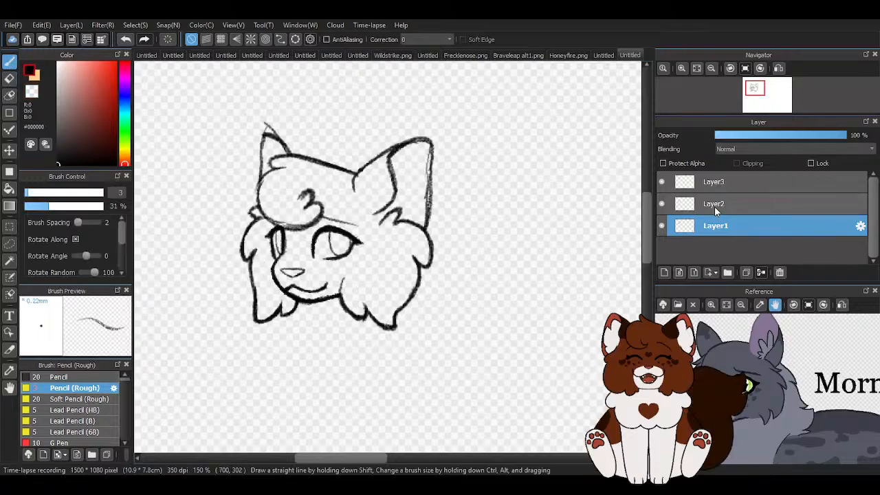
pyautogui.moveTo(362, 160); pyautogui.dragTo(398, 196)
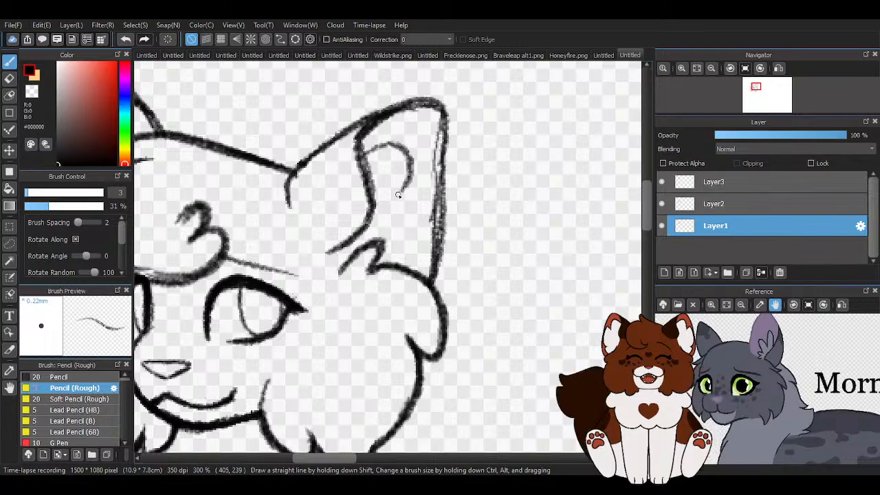
pyautogui.click(125, 39)
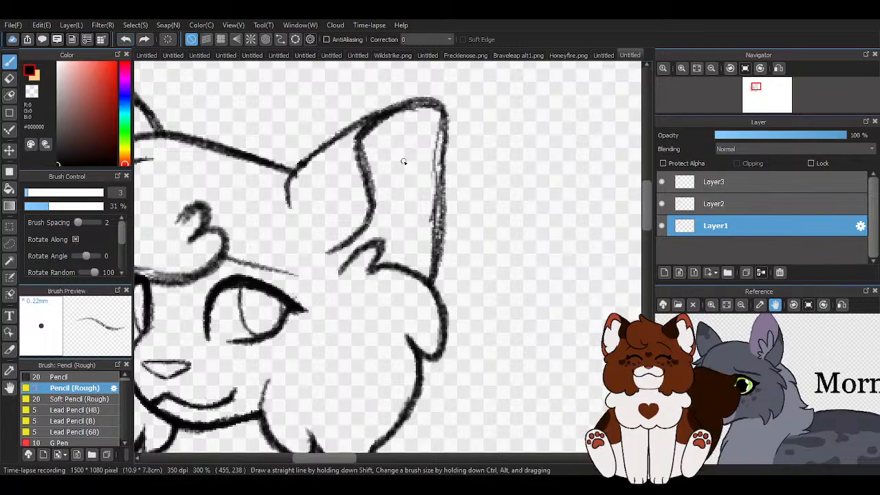
# Try curved inner-ear fur strokes across the near ear and undo them.
pyautogui.moveTo(409, 150)
pyautogui.mouseDown()
pyautogui.moveTo(442, 180)
pyautogui.moveTo(435, 268)
pyautogui.mouseUp()
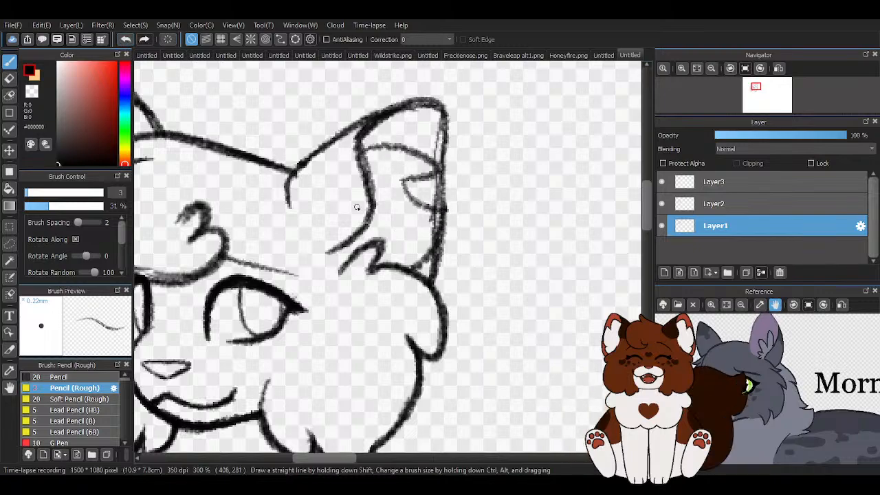
pyautogui.click(123, 39)
pyautogui.click(123, 39)
pyautogui.click(123, 39)
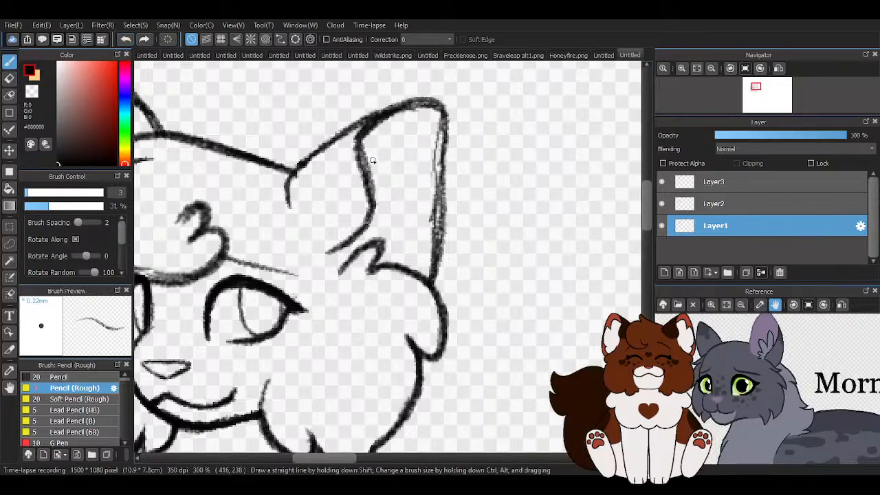
# Draw a jagged fur tuft across the near ear's inside and clean the stray lines along its outer edge with transparent colour.
pyautogui.moveTo(363, 157)
pyautogui.mouseDown()
pyautogui.moveTo(403, 171)
pyautogui.moveTo(414, 271)
pyautogui.mouseUp()
pyautogui.scroll(-3, 409, 196)
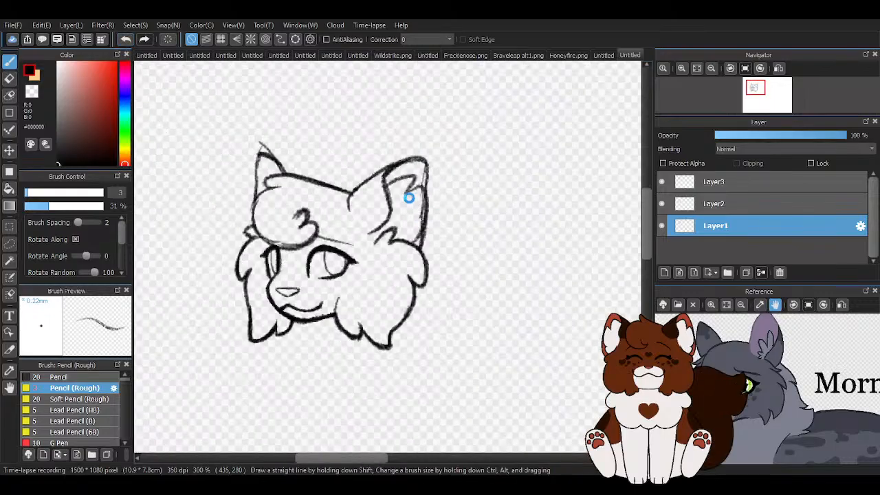
pyautogui.scroll(4, 426, 191)
pyautogui.scroll(1, 426, 206)
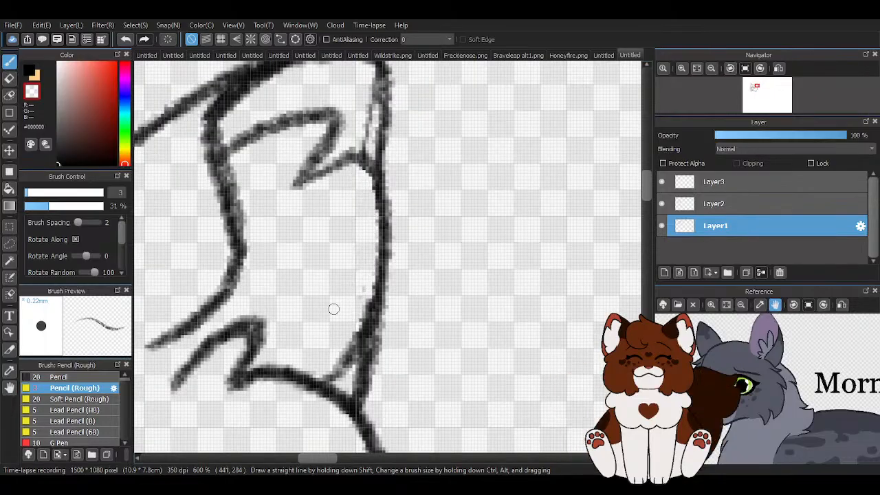
pyautogui.scroll(-3, 333, 309)
pyautogui.scroll(2, 184, 147)
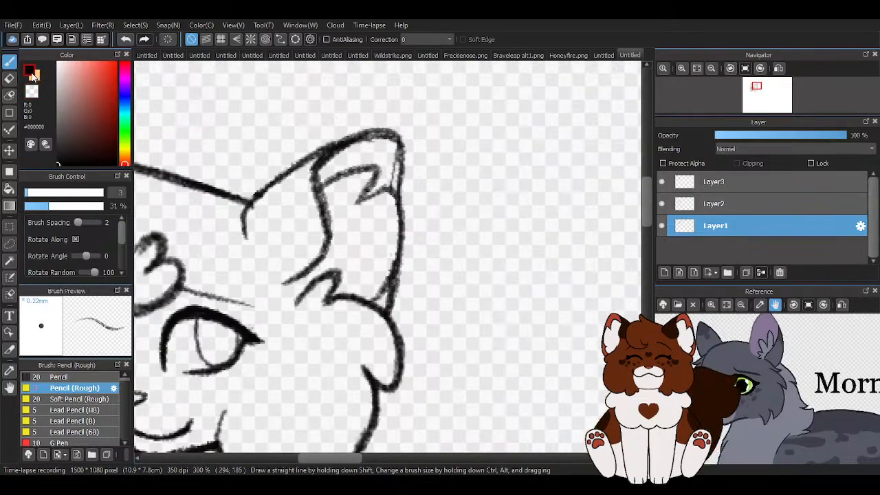
# Darken the near ear's inner fur tuft and outer inner-ear line with the black rough pencil.
pyautogui.scroll(1, 313, 332)
pyautogui.scroll(1, 311, 331)
pyautogui.moveTo(320, 341)
pyautogui.mouseDown()
pyautogui.moveTo(373, 271)
pyautogui.moveTo(387, 168)
pyautogui.moveTo(352, 116)
pyautogui.moveTo(303, 139)
pyautogui.moveTo(304, 148)
pyautogui.moveTo(341, 82)
pyautogui.moveTo(233, 114)
pyautogui.mouseUp()
pyautogui.scroll(-4, 511, 223)
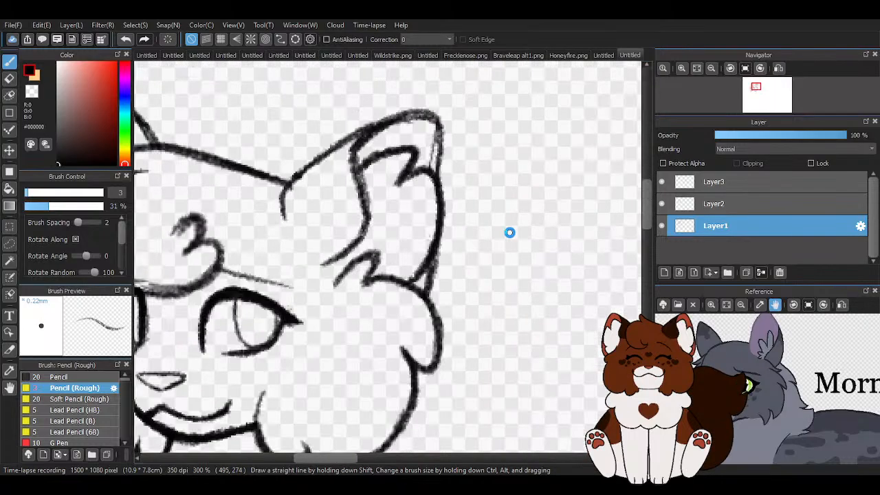
pyautogui.scroll(-2, 251, 176)
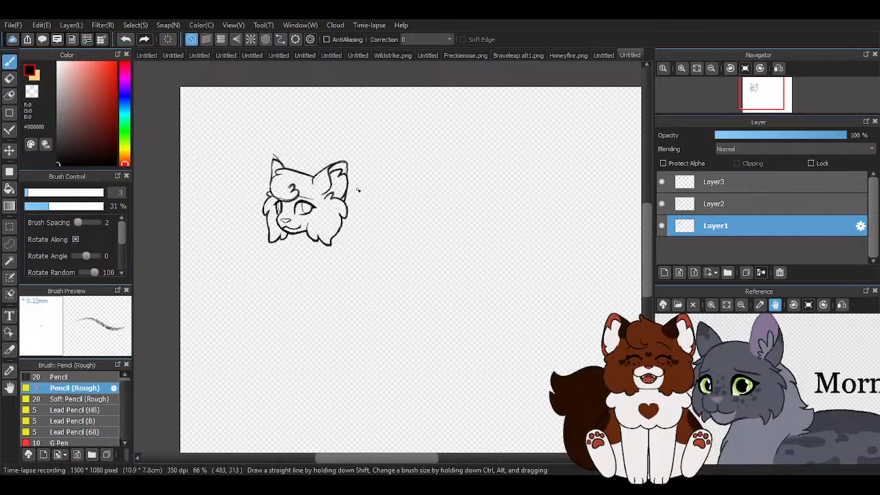
# Merge Layer3 and Layer2 down into Layer1.
pyautogui.click(698, 183)
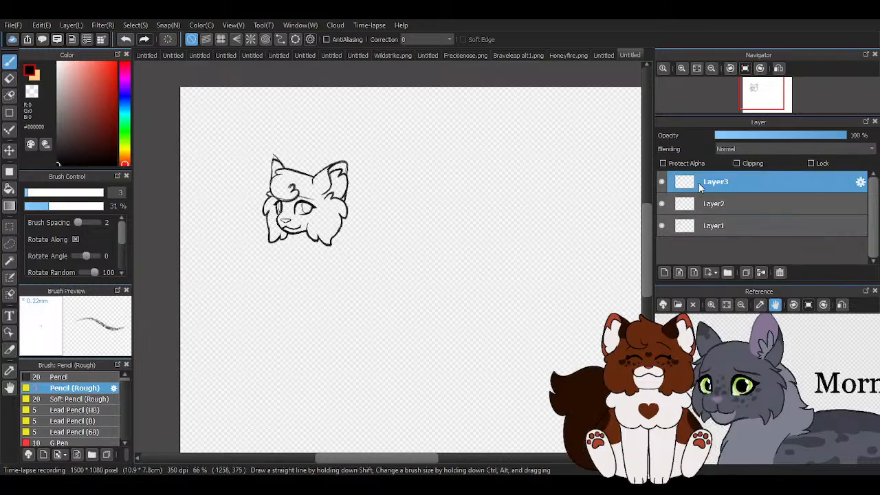
pyautogui.click(762, 273)
pyautogui.click(762, 273)
# Move the head sketch slightly up and to the left on the canvas and add a new layer above it.
pyautogui.press('v')
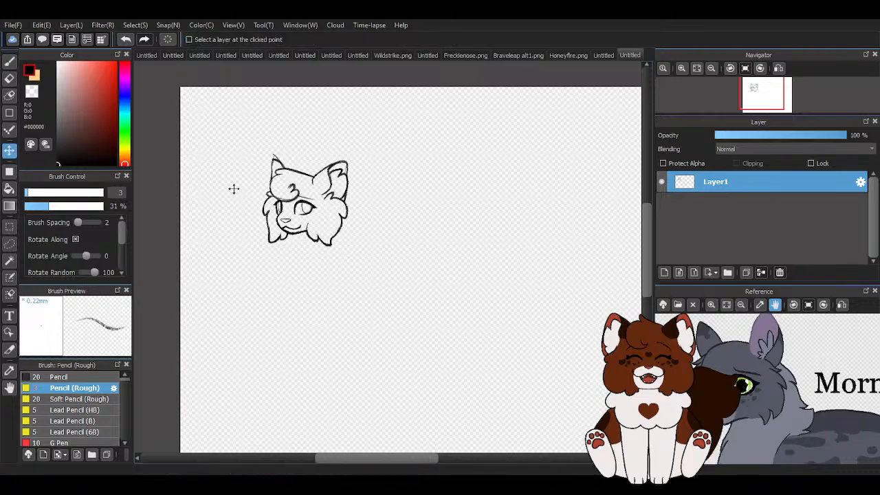
pyautogui.moveTo(306, 222); pyautogui.dragTo(278, 215)
pyautogui.click(664, 272)
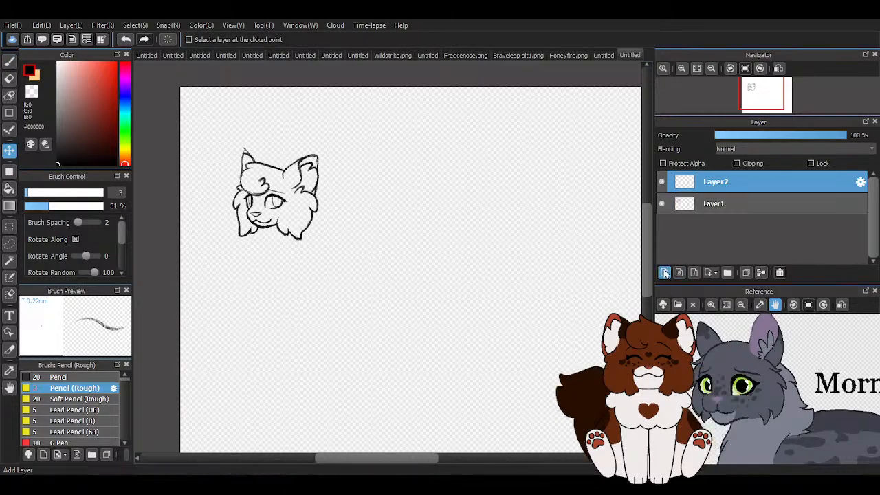
pyautogui.press('b')
pyautogui.scroll(-2, 331, 178)
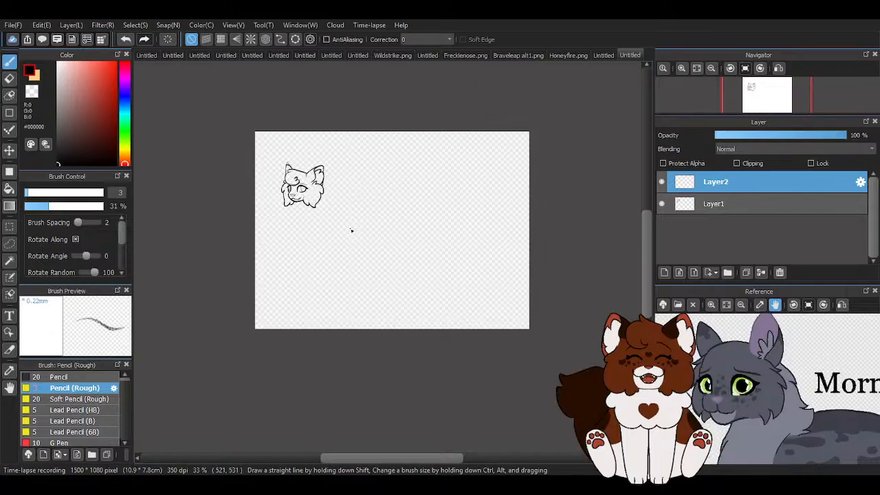
# Erase the stray pointed lines above the far ear's tip on Layer1 using transparent colour.
pyautogui.click(677, 205)
pyautogui.press('c')
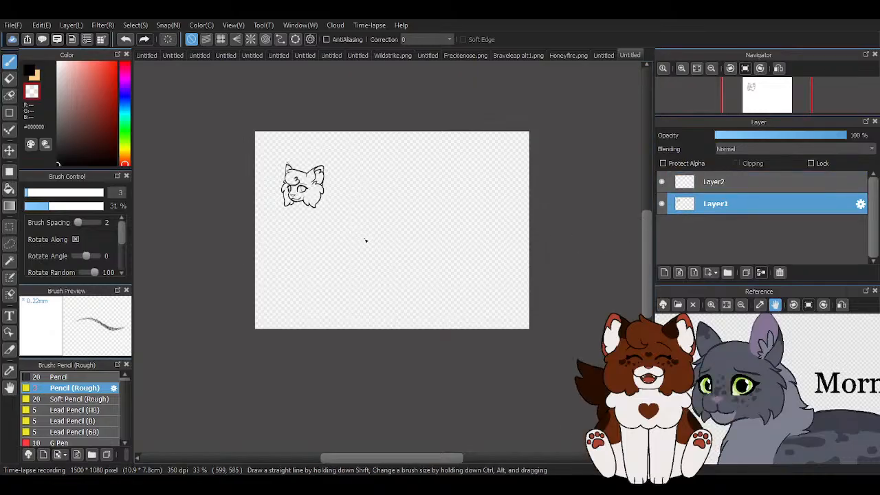
pyautogui.scroll(2, 286, 177)
pyautogui.scroll(4, 294, 122)
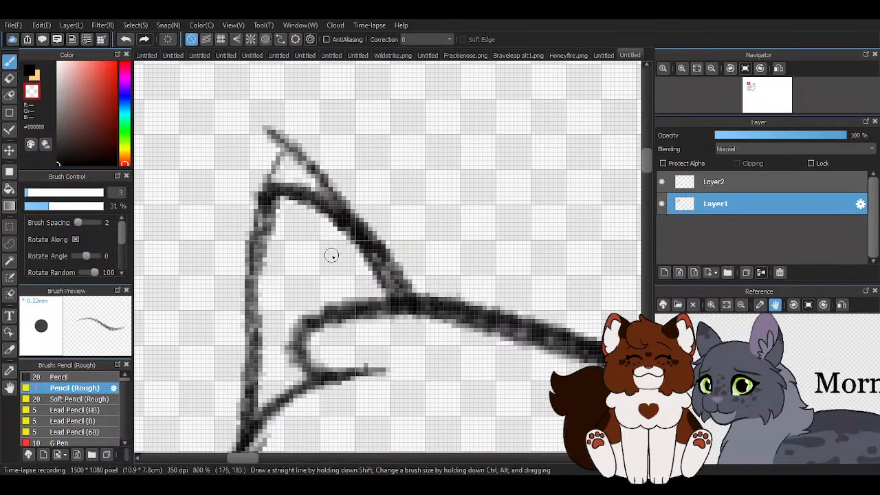
pyautogui.moveTo(354, 217)
pyautogui.mouseDown()
pyautogui.moveTo(271, 171)
pyautogui.moveTo(288, 166)
pyautogui.moveTo(269, 143)
pyautogui.moveTo(306, 137)
pyautogui.mouseUp()
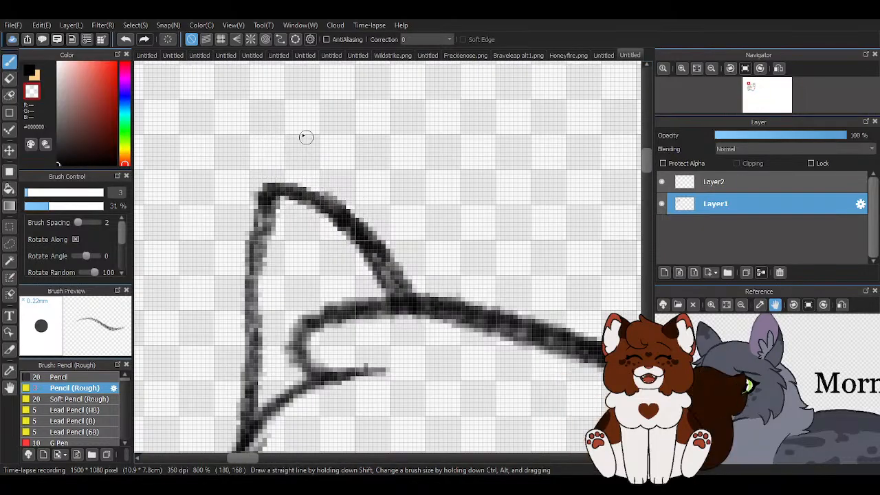
pyautogui.scroll(-4, 251, 151)
pyautogui.scroll(2, 243, 164)
# Redraw the far ear's tip and outer edge in black and clean the stray marks inside the ear.
pyautogui.press('x')
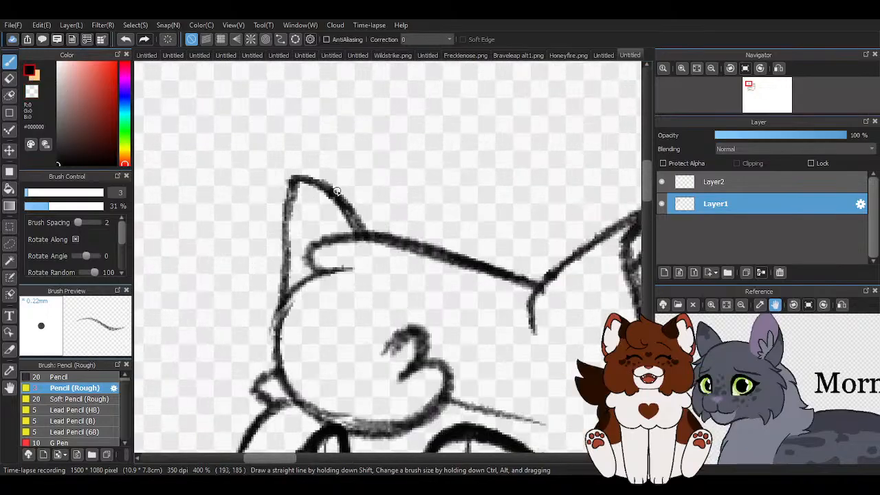
pyautogui.moveTo(339, 195)
pyautogui.mouseDown()
pyautogui.moveTo(287, 177)
pyautogui.moveTo(270, 296)
pyautogui.moveTo(285, 230)
pyautogui.moveTo(285, 279)
pyautogui.moveTo(273, 324)
pyautogui.moveTo(265, 299)
pyautogui.moveTo(271, 207)
pyautogui.moveTo(273, 261)
pyautogui.mouseUp()
pyautogui.press('c')
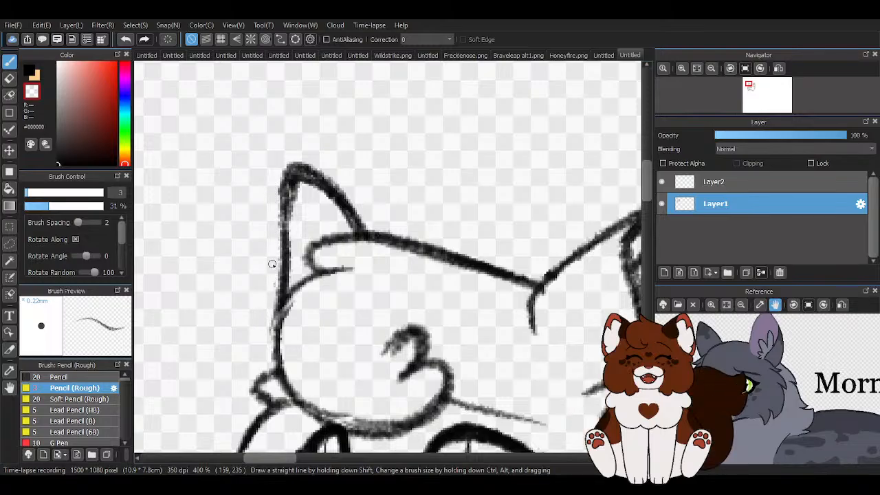
pyautogui.moveTo(294, 227)
pyautogui.mouseDown()
pyautogui.moveTo(299, 181)
pyautogui.moveTo(316, 195)
pyautogui.moveTo(293, 217)
pyautogui.mouseUp()
pyautogui.scroll(-3, 299, 228)
pyautogui.scroll(-3, 299, 229)
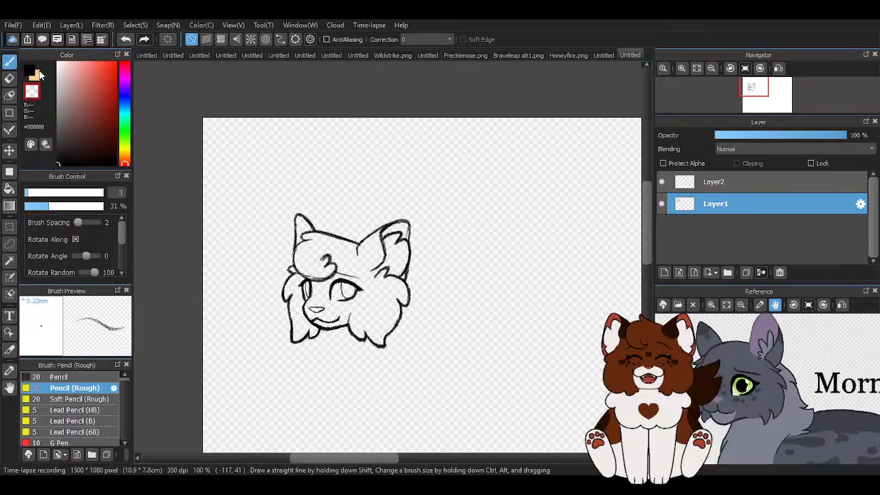
# Sketch the back of the neck, the throat and the chest curve on Layer2 with the black rough pencil.
pyautogui.click(31, 72)
pyautogui.scroll(-3, 610, 197)
pyautogui.click(715, 182)
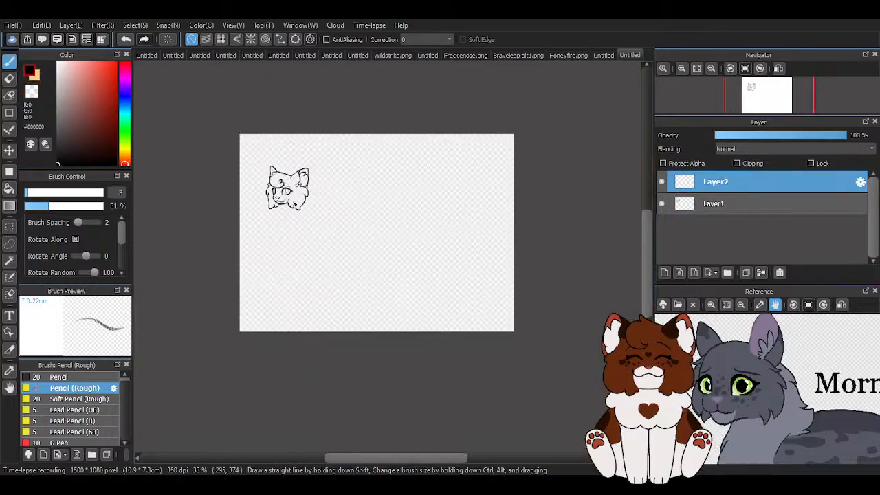
pyautogui.scroll(4, 299, 200)
pyautogui.moveTo(331, 115); pyautogui.dragTo(363, 186)
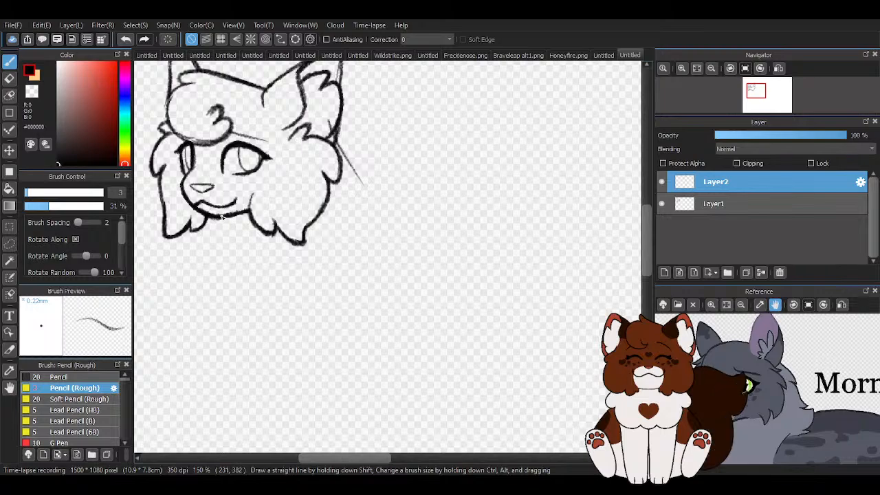
pyautogui.moveTo(233, 218); pyautogui.dragTo(255, 269)
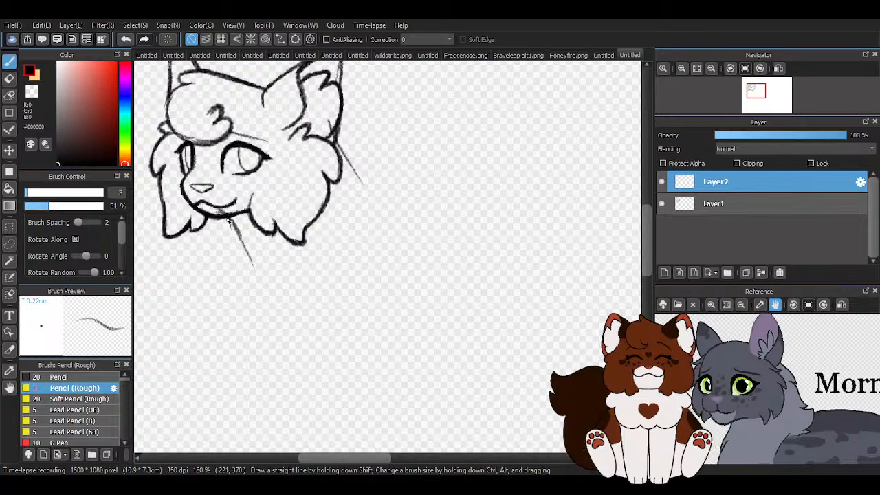
pyautogui.moveTo(226, 217)
pyautogui.mouseDown()
pyautogui.moveTo(271, 292)
pyautogui.moveTo(253, 265)
pyautogui.moveTo(346, 322)
pyautogui.moveTo(367, 313)
pyautogui.mouseUp()
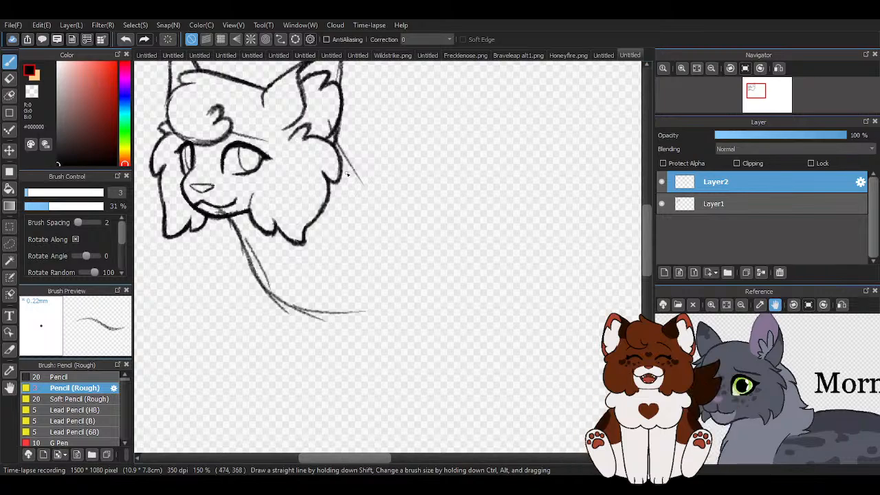
pyautogui.moveTo(272, 93)
pyautogui.mouseDown()
pyautogui.moveTo(309, 110)
pyautogui.moveTo(302, 104)
pyautogui.moveTo(337, 138)
pyautogui.mouseUp()
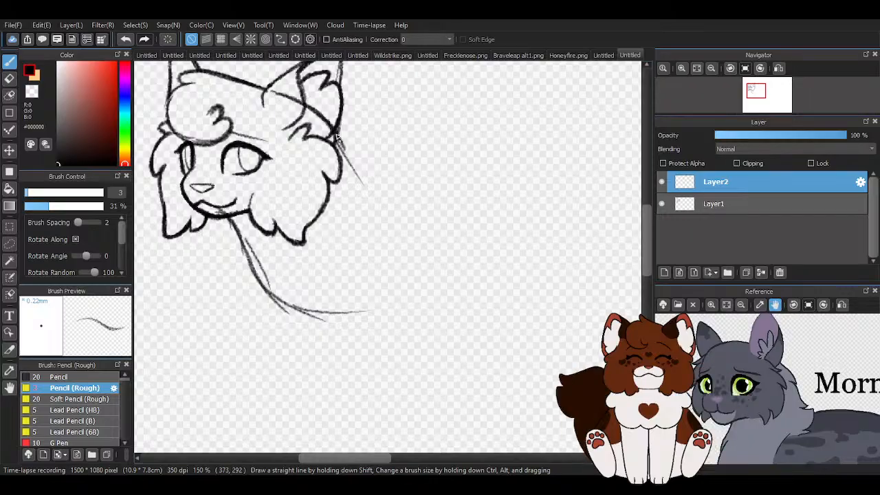
pyautogui.scroll(-3, 469, 212)
pyautogui.scroll(2, 422, 191)
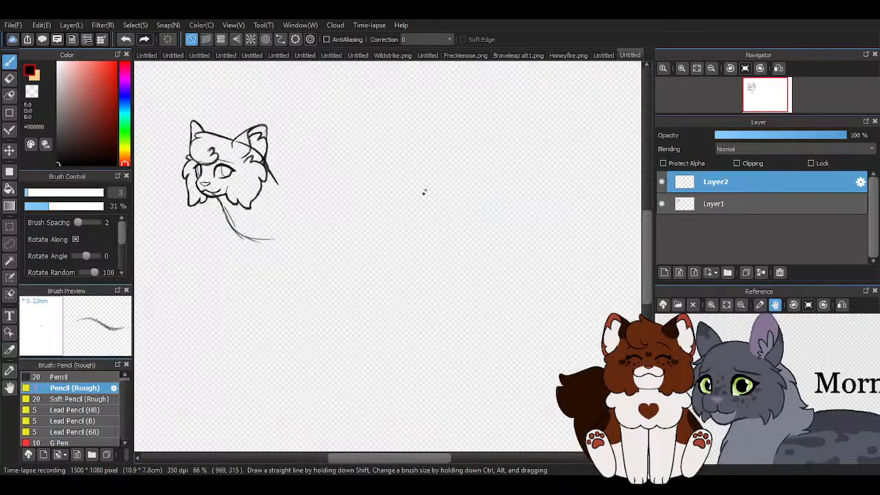
# Try a straight back line behind the neck, and erase it together with the chest curve at eraser size 41.
pyautogui.moveTo(263, 182); pyautogui.dragTo(386, 184)
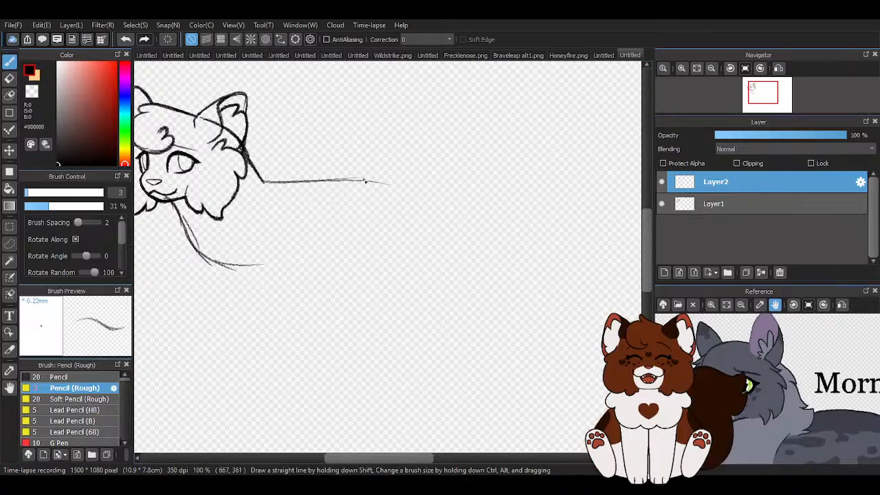
pyautogui.scroll(-2, 302, 193)
pyautogui.scroll(1, 355, 213)
pyautogui.click(10, 78)
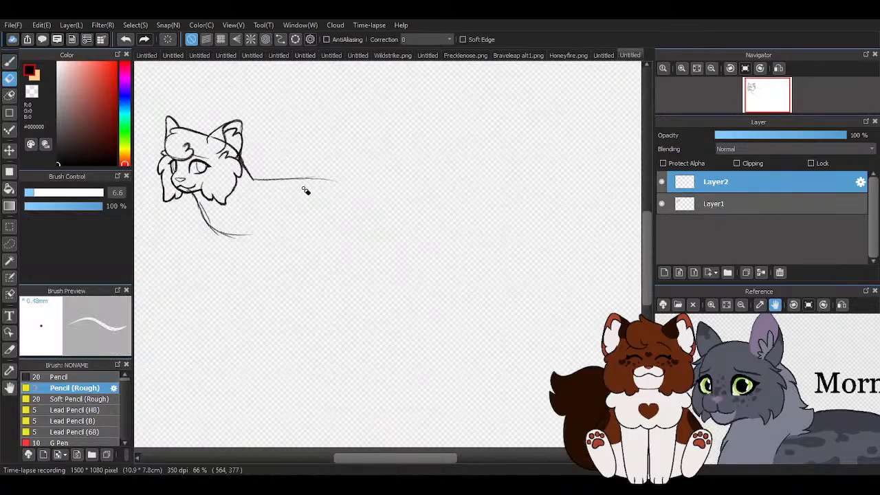
pyautogui.click(79, 194)
pyautogui.moveTo(336, 179); pyautogui.dragTo(262, 179)
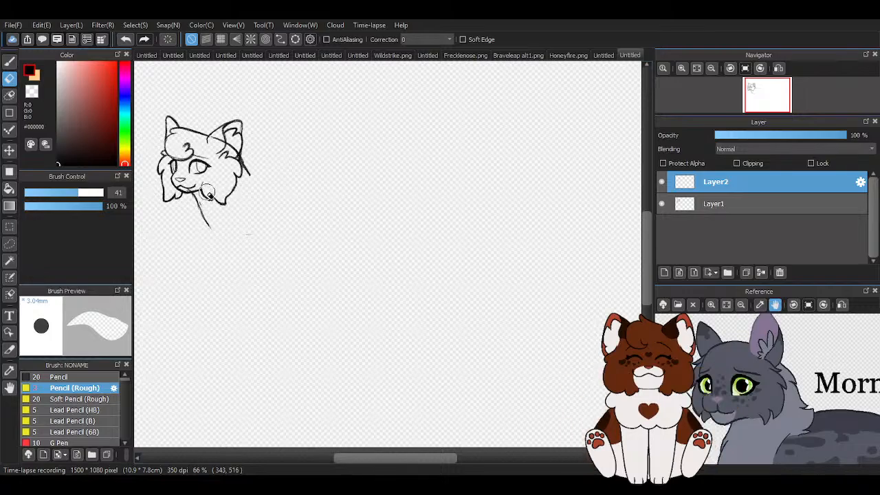
# Sketch a long body on Layer2 with a level back, rounded rump, belly line and chest curve.
pyautogui.click(9, 60)
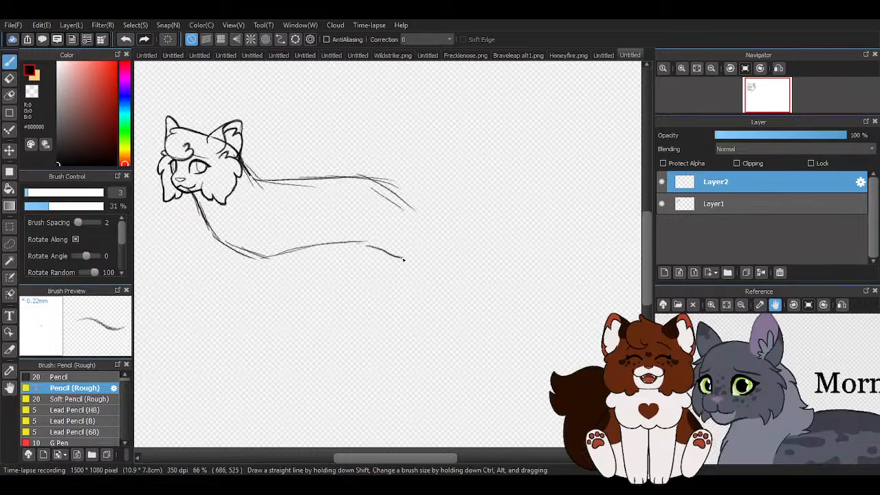
pyautogui.scroll(2, 409, 247)
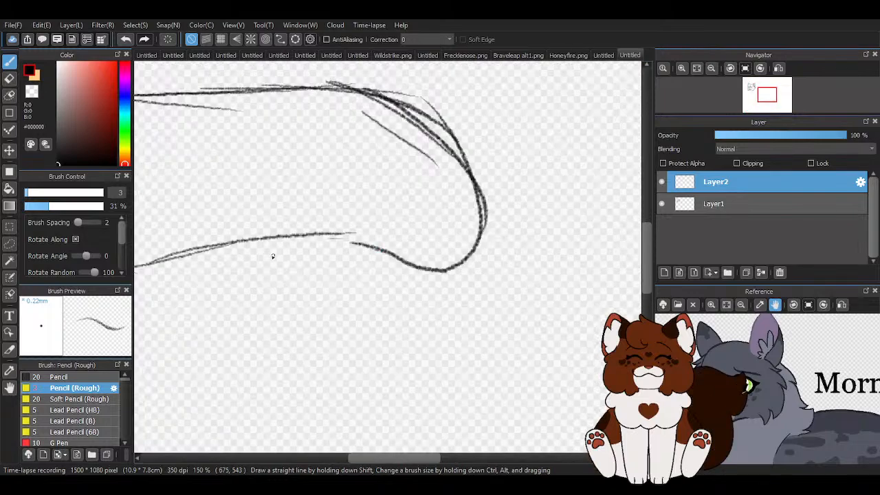
pyautogui.scroll(-2, 273, 256)
pyautogui.moveTo(215, 237); pyautogui.dragTo(278, 261)
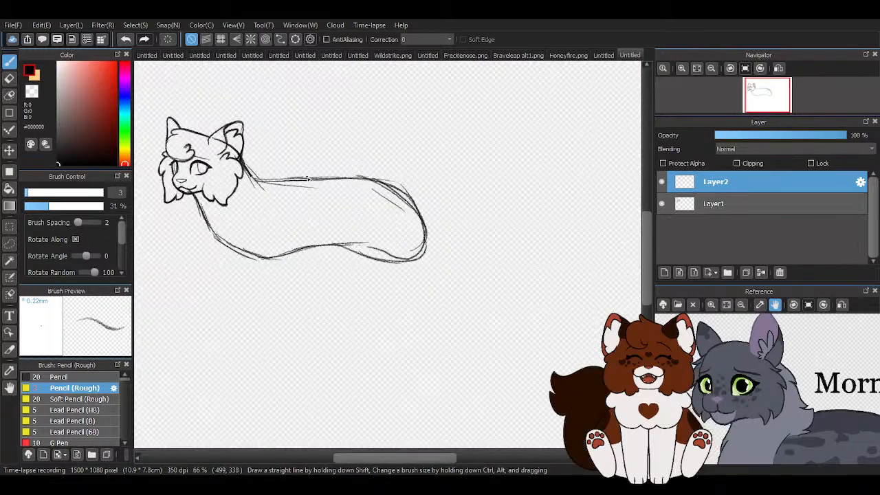
# Strengthen the body sketch's neck, throat and chest lines with repeated pencil strokes.
pyautogui.scroll(4, 190, 189)
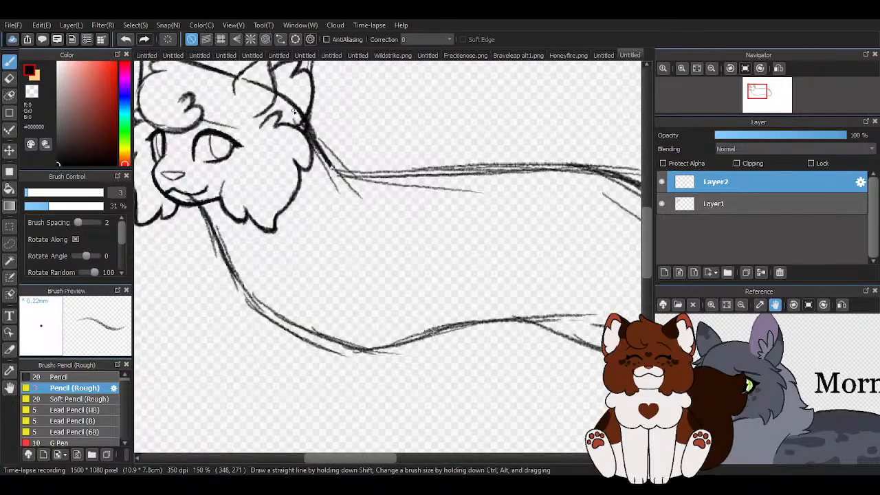
pyautogui.moveTo(294, 112); pyautogui.dragTo(378, 198)
pyautogui.moveTo(310, 137); pyautogui.dragTo(328, 163)
pyautogui.moveTo(203, 210)
pyautogui.mouseDown()
pyautogui.moveTo(237, 272)
pyautogui.moveTo(303, 328)
pyautogui.moveTo(440, 339)
pyautogui.mouseUp()
pyautogui.scroll(-5, 323, 252)
pyautogui.scroll(1, 501, 291)
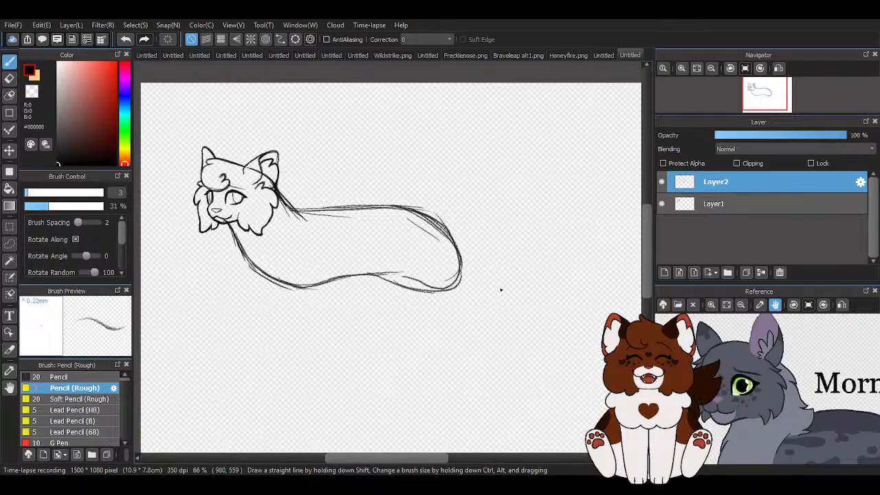
# Try distorting the body sketch with a perspective transform, pulling its lower rear corner inward.
pyautogui.hotkey('ctrl', 't')
pyautogui.moveTo(466, 273); pyautogui.dragTo(453, 263)
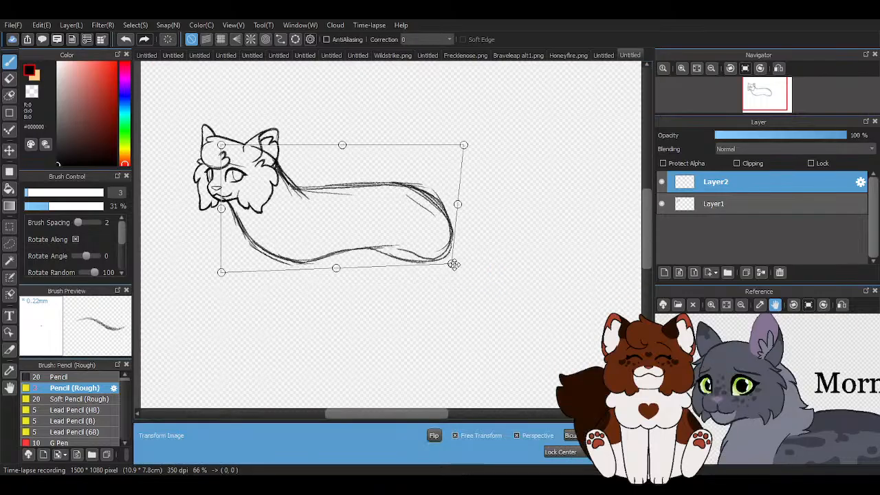
pyautogui.press('Return')
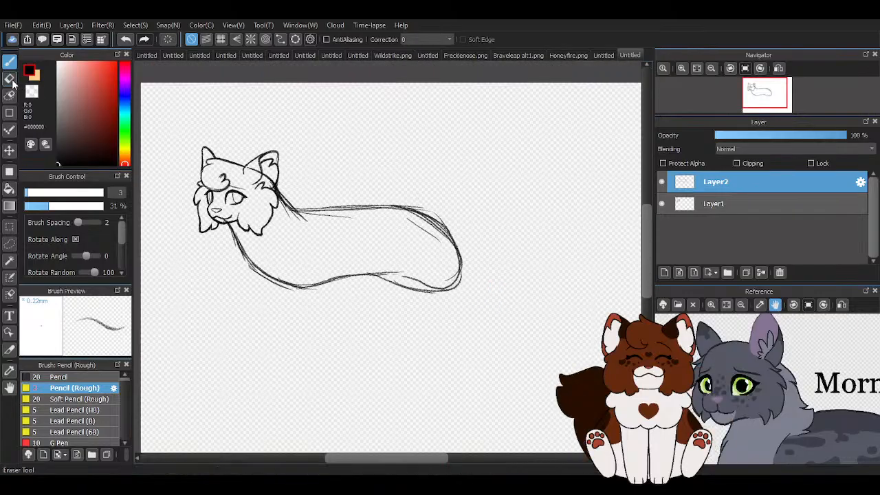
# Erase the entire body sketch on Layer2 with the eraser at size 86 and return to the rough pencil.
pyautogui.press('e')
pyautogui.moveTo(302, 261)
pyautogui.mouseDown()
pyautogui.moveTo(229, 198)
pyautogui.moveTo(266, 146)
pyautogui.moveTo(247, 181)
pyautogui.moveTo(269, 180)
pyautogui.moveTo(312, 235)
pyautogui.moveTo(348, 261)
pyautogui.moveTo(337, 272)
pyautogui.moveTo(320, 210)
pyautogui.mouseUp()
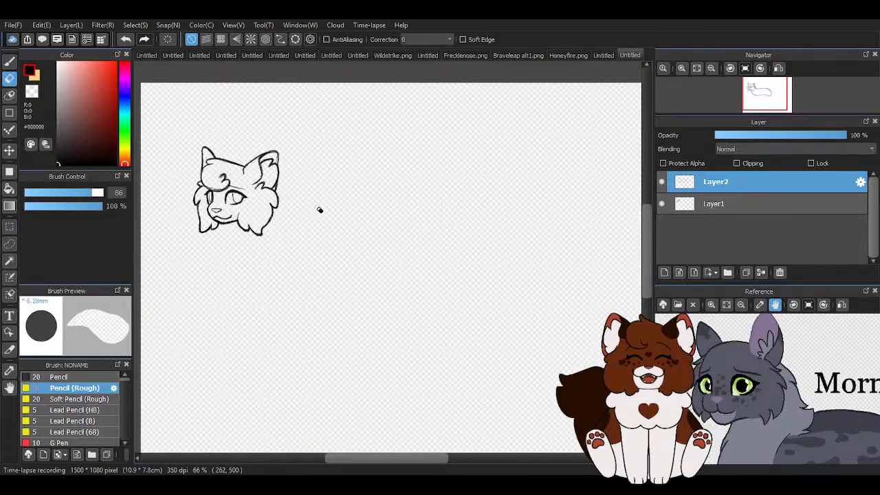
pyautogui.click(9, 61)
pyautogui.scroll(-1, 297, 171)
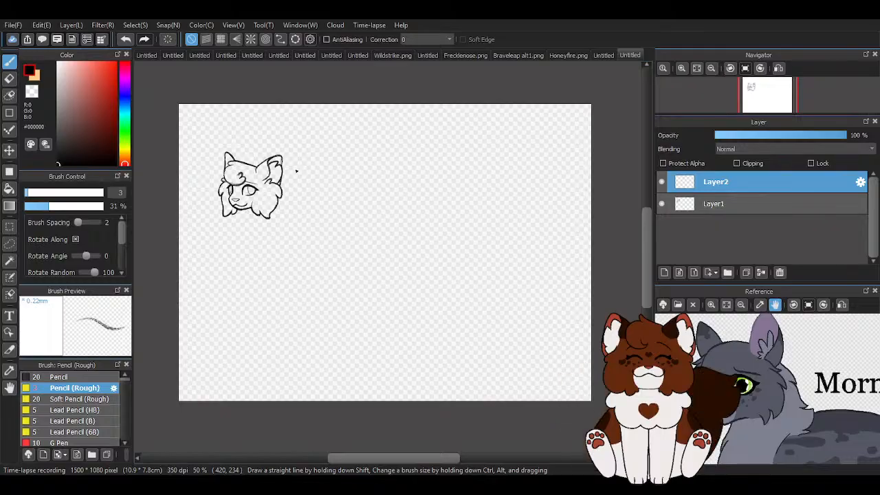
pyautogui.scroll(1, 294, 206)
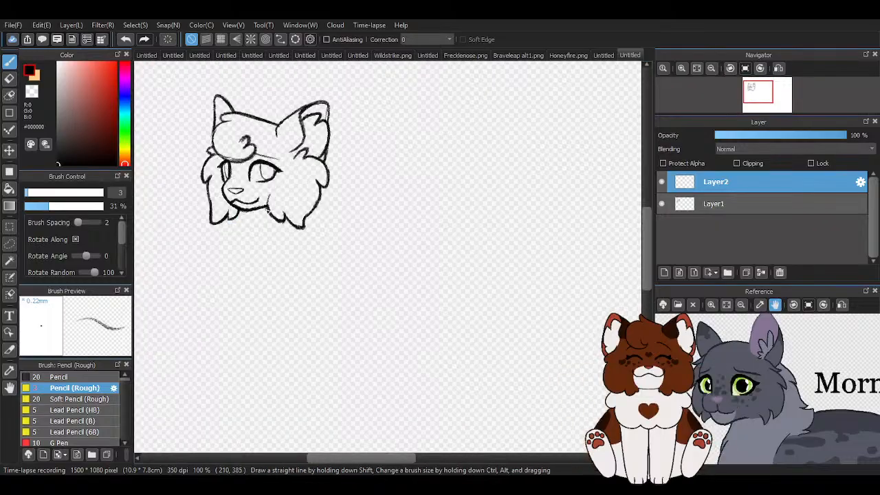
# Sketch the front neck line from the chin down to the chest and the nape line behind the ear on Layer2.
pyautogui.scroll(1, 292, 245)
pyautogui.scroll(1, 280, 229)
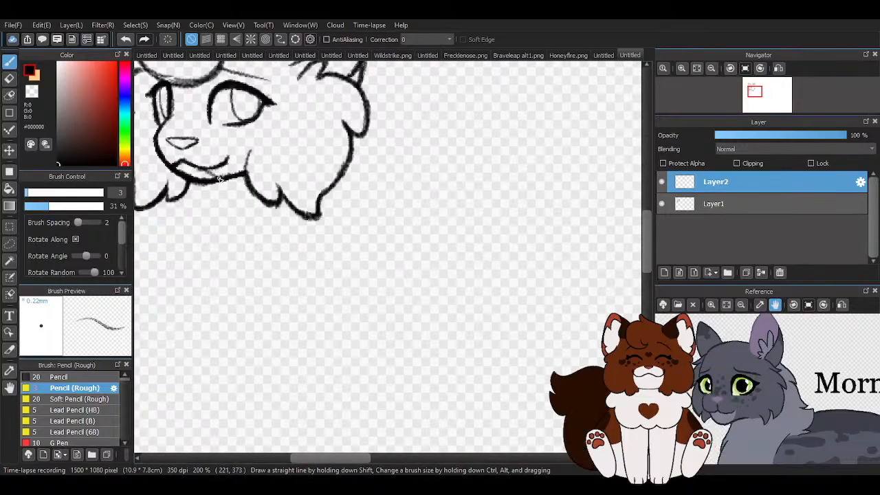
pyautogui.moveTo(222, 205)
pyautogui.mouseDown()
pyautogui.moveTo(268, 300)
pyautogui.moveTo(295, 290)
pyautogui.moveTo(186, 191)
pyautogui.mouseUp()
pyautogui.press('e')
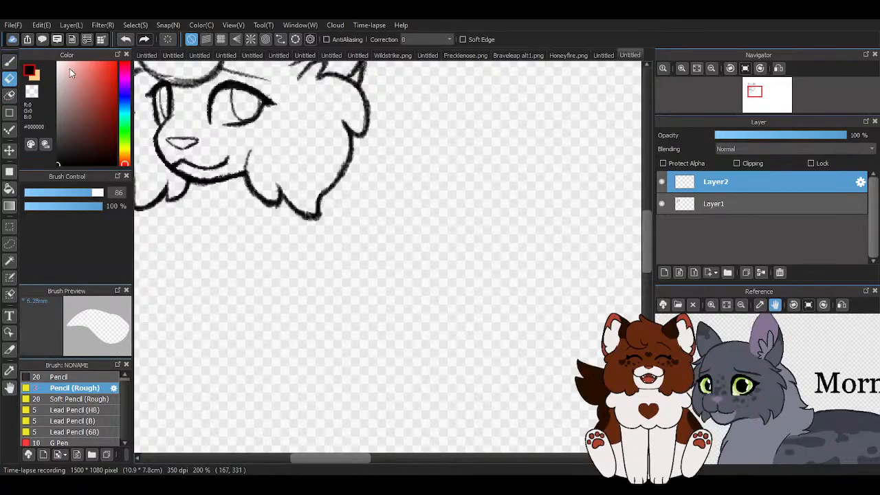
pyautogui.press('b')
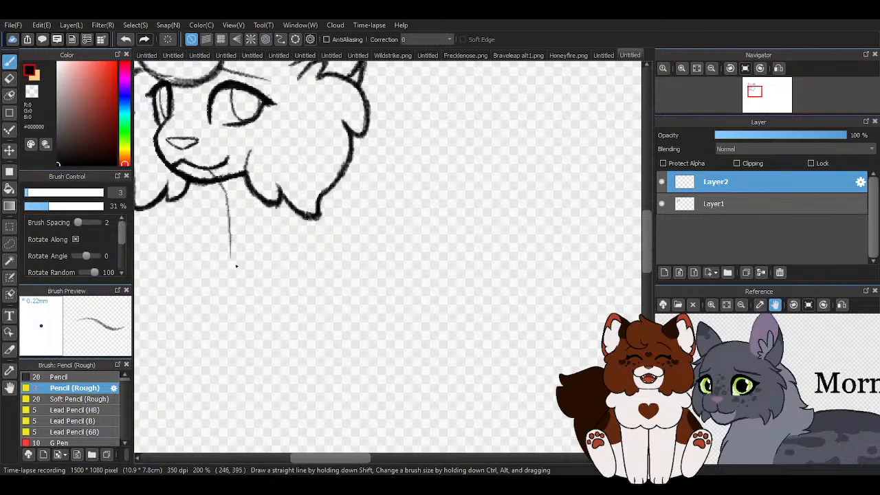
pyautogui.moveTo(236, 266); pyautogui.dragTo(243, 320)
pyautogui.scroll(-1, 385, 277)
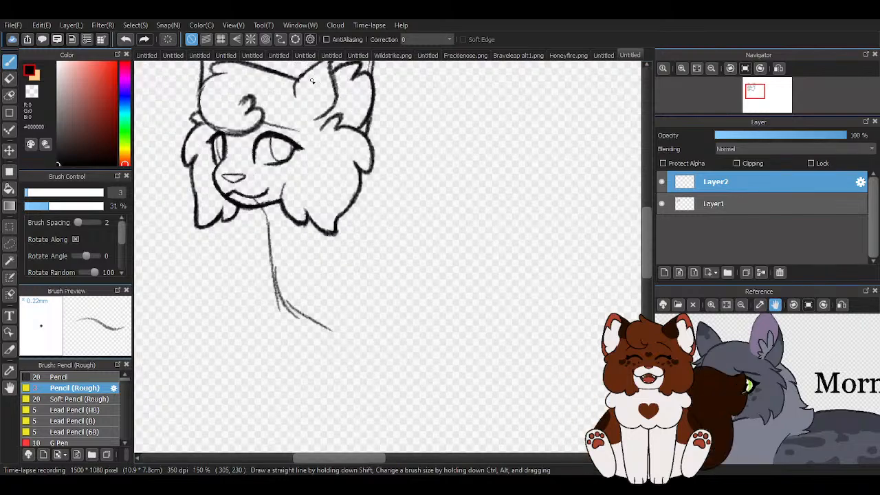
pyautogui.moveTo(365, 114); pyautogui.dragTo(400, 189)
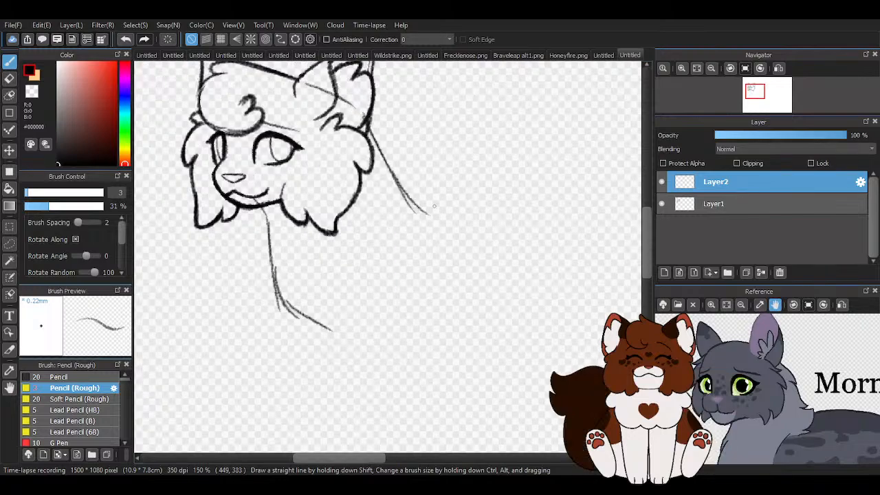
pyautogui.scroll(-4, 434, 205)
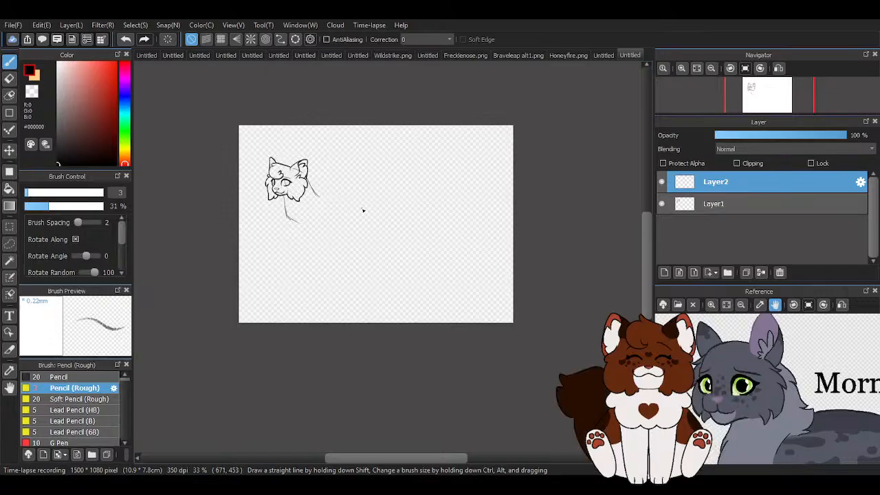
# Sketch the cat's body with a nearly straight back, a rounded rump and a belly line joining the chest.
pyautogui.scroll(3, 363, 210)
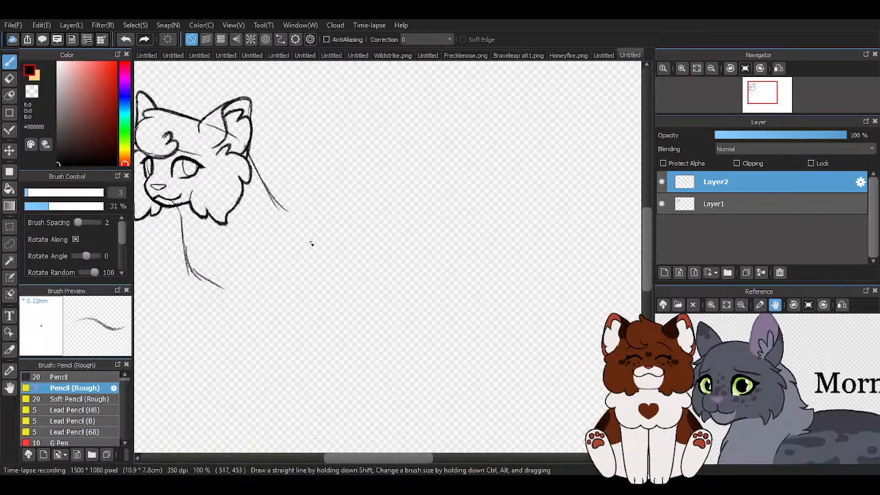
pyautogui.moveTo(270, 197); pyautogui.dragTo(360, 200)
pyautogui.moveTo(276, 200)
pyautogui.mouseDown()
pyautogui.moveTo(433, 196)
pyautogui.moveTo(472, 240)
pyautogui.mouseUp()
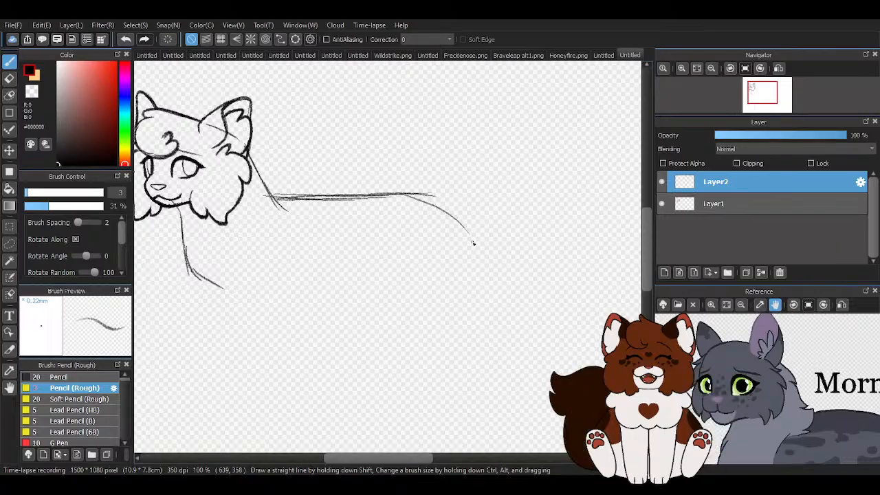
pyautogui.moveTo(193, 275)
pyautogui.mouseDown()
pyautogui.moveTo(246, 301)
pyautogui.moveTo(382, 292)
pyautogui.mouseUp()
pyautogui.moveTo(396, 196); pyautogui.dragTo(445, 292)
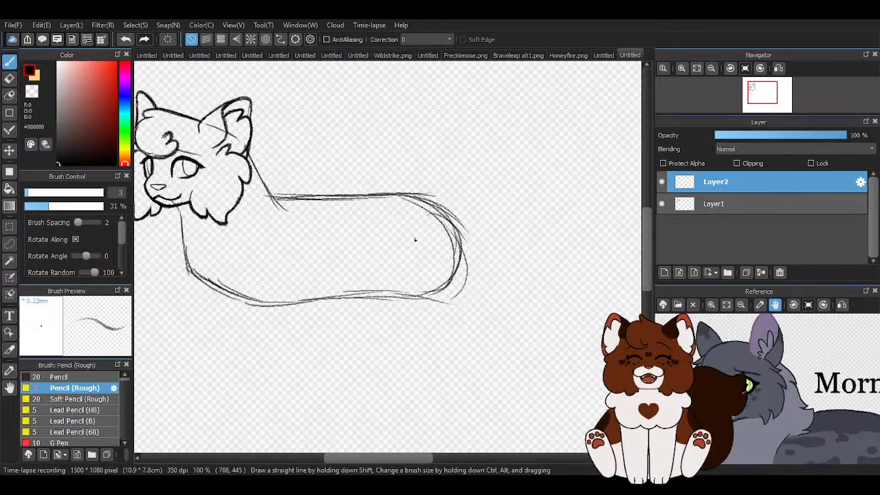
pyautogui.scroll(-2, 415, 240)
pyautogui.scroll(2, 340, 230)
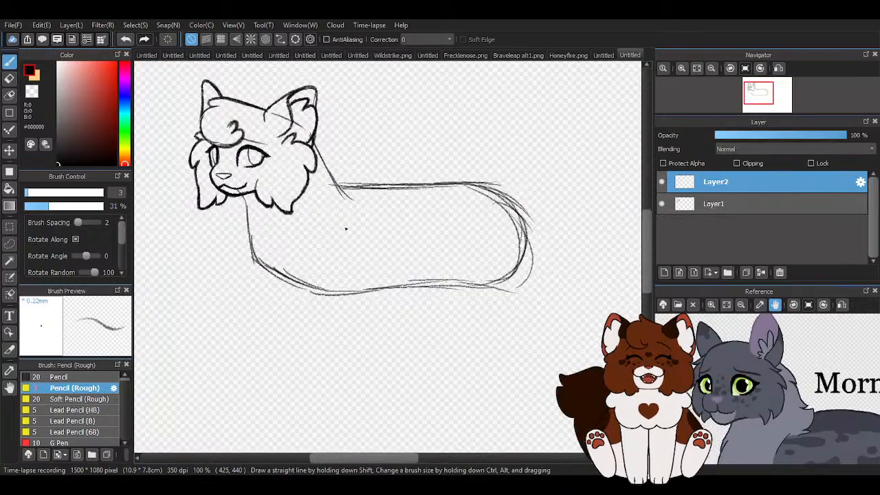
# Transform the body sketch with Free Transform off, enlarging it slightly and shifting it up towards the head.
pyautogui.hotkey('ctrl', 't')
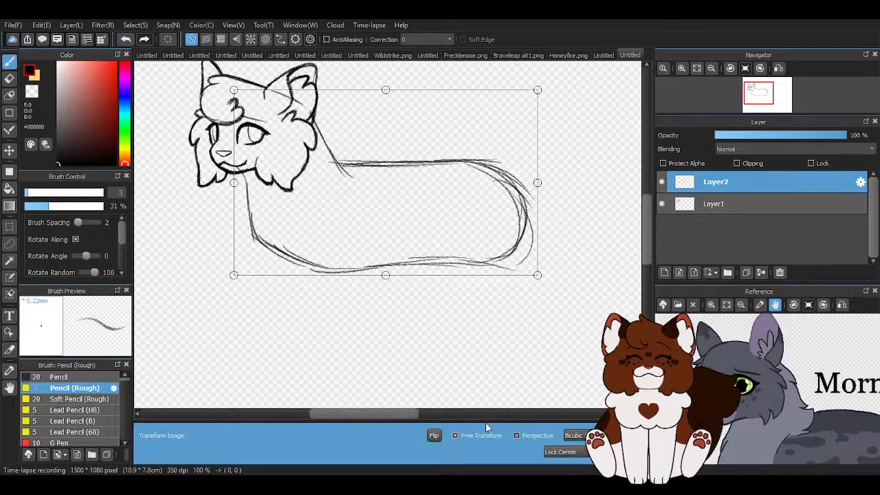
pyautogui.click(456, 435)
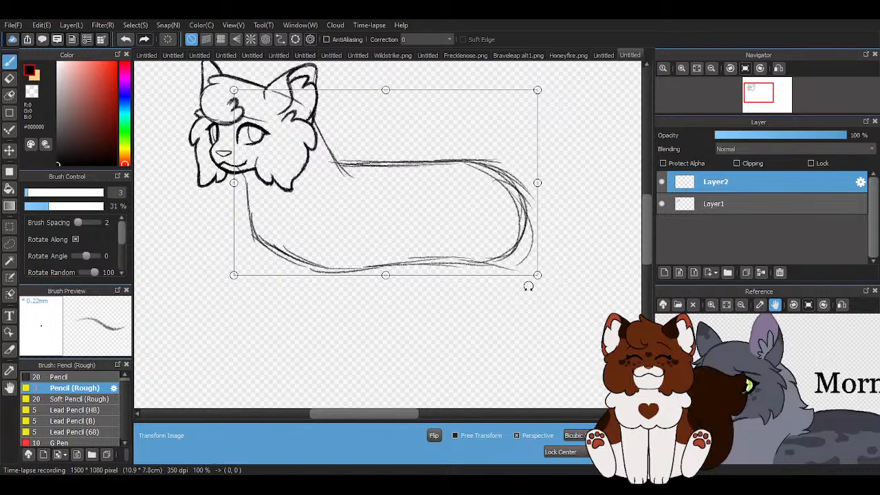
pyautogui.moveTo(542, 278); pyautogui.dragTo(545, 277)
pyautogui.moveTo(432, 251); pyautogui.dragTo(429, 245)
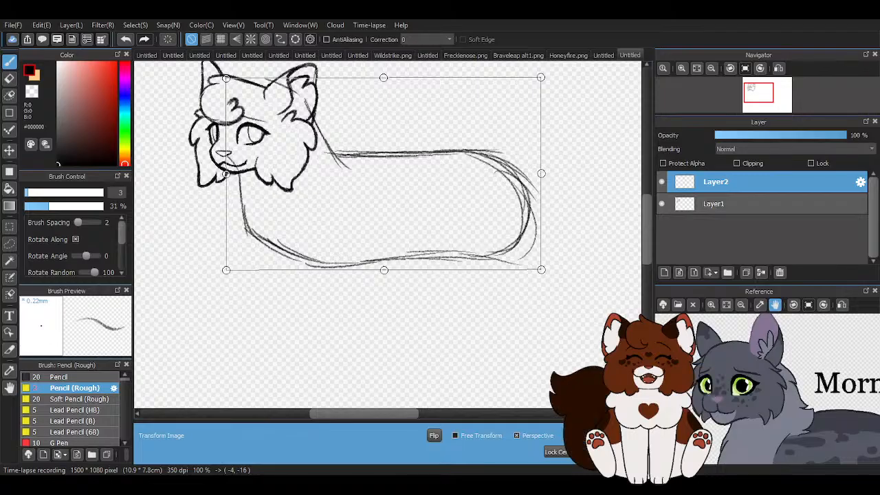
pyautogui.press('Return')
pyautogui.scroll(-2, 324, 273)
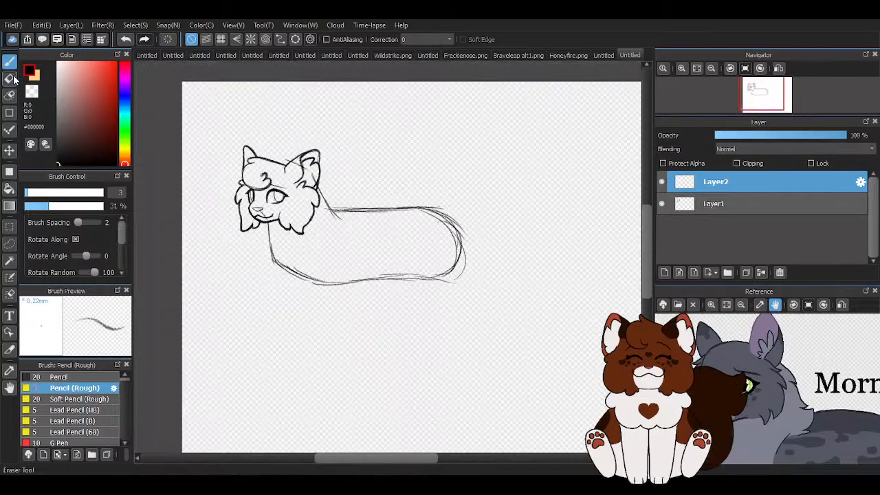
# Erase the stray sketch line of Layer2 that crosses the ear and forehead.
pyautogui.press('e')
pyautogui.scroll(4, 318, 186)
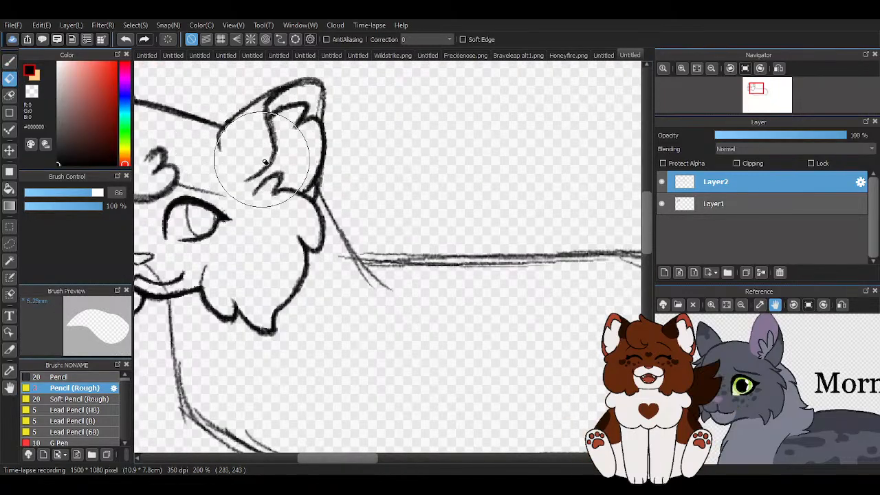
pyautogui.scroll(-4, 309, 208)
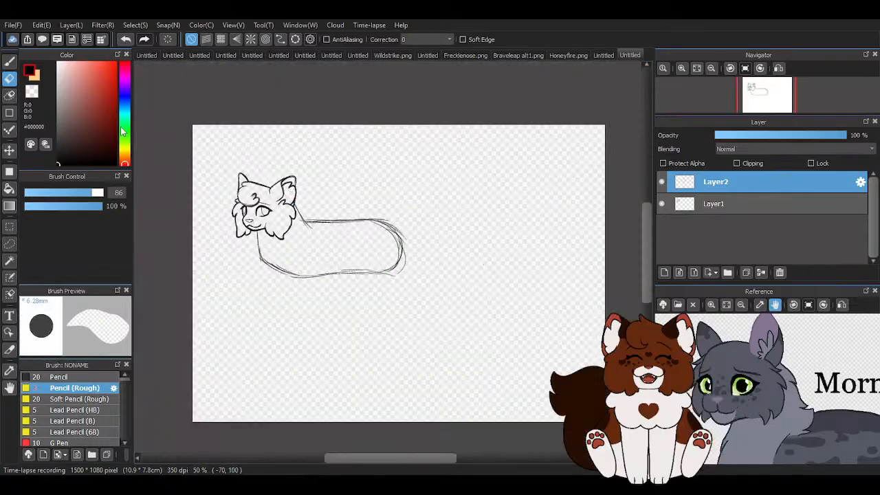
# Darken the nape line, the front of the neck and the chest curve with more rough pencil strokes.
pyautogui.press('b')
pyautogui.scroll(3, 289, 134)
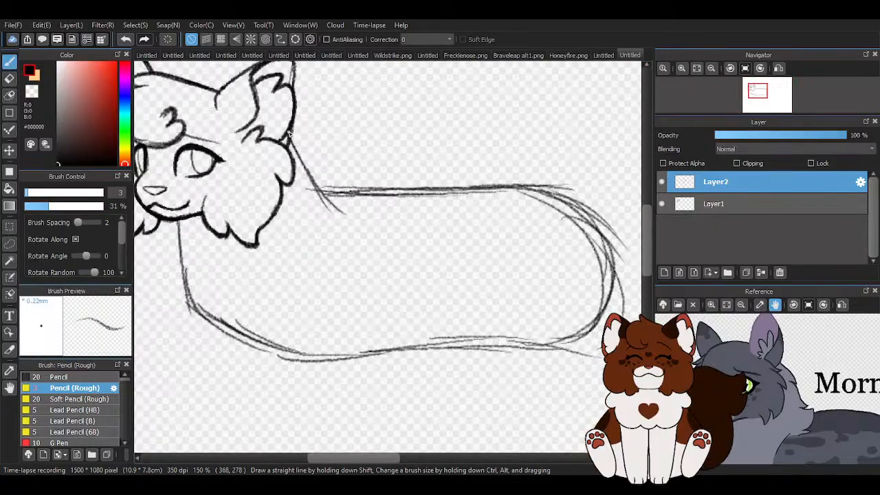
pyautogui.moveTo(289, 134); pyautogui.dragTo(341, 219)
pyautogui.moveTo(165, 209); pyautogui.dragTo(183, 253)
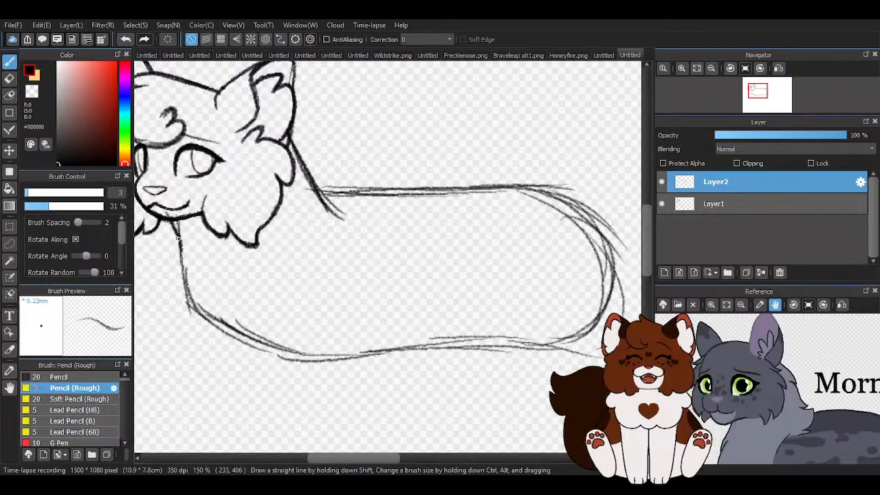
pyautogui.moveTo(195, 291)
pyautogui.mouseDown()
pyautogui.moveTo(230, 340)
pyautogui.moveTo(302, 363)
pyautogui.moveTo(395, 358)
pyautogui.mouseUp()
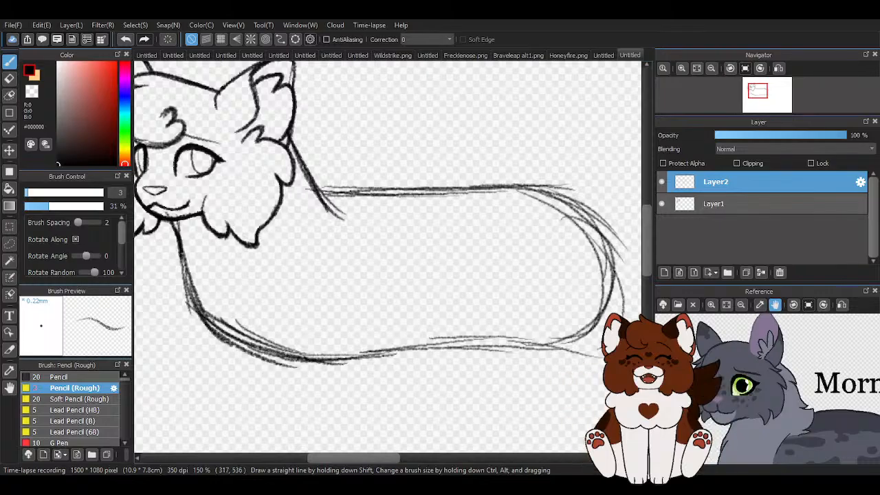
pyautogui.scroll(-3, 377, 243)
pyautogui.scroll(2, 333, 299)
# Set the eraser size to 26 and erase the front neck line between the chin and the chest.
pyautogui.press('e')
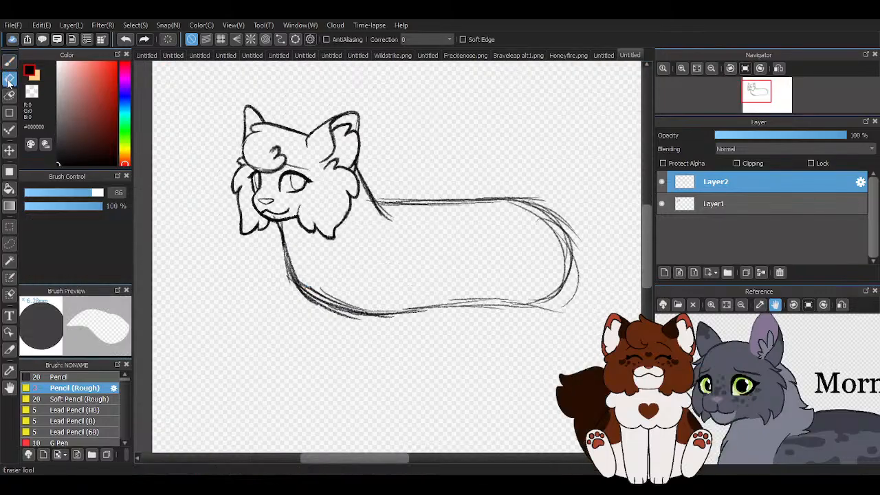
pyautogui.click(66, 194)
pyautogui.scroll(3, 300, 254)
pyautogui.moveTo(230, 129)
pyautogui.mouseDown()
pyautogui.moveTo(287, 227)
pyautogui.moveTo(254, 162)
pyautogui.moveTo(254, 314)
pyautogui.moveTo(266, 378)
pyautogui.mouseUp()
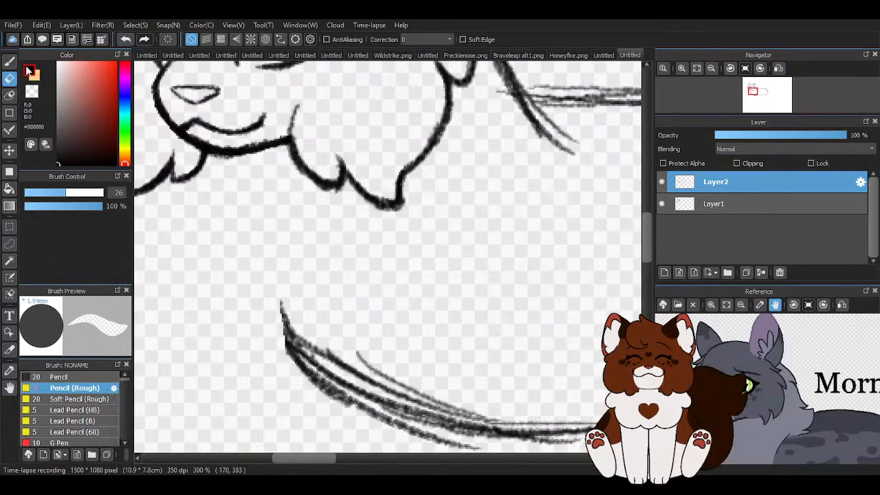
# Redraw the front neck line from the chin to the chest with overlapping rough pencil strokes.
pyautogui.press('p')
pyautogui.moveTo(234, 154)
pyautogui.mouseDown()
pyautogui.moveTo(253, 175)
pyautogui.moveTo(269, 273)
pyautogui.mouseUp()
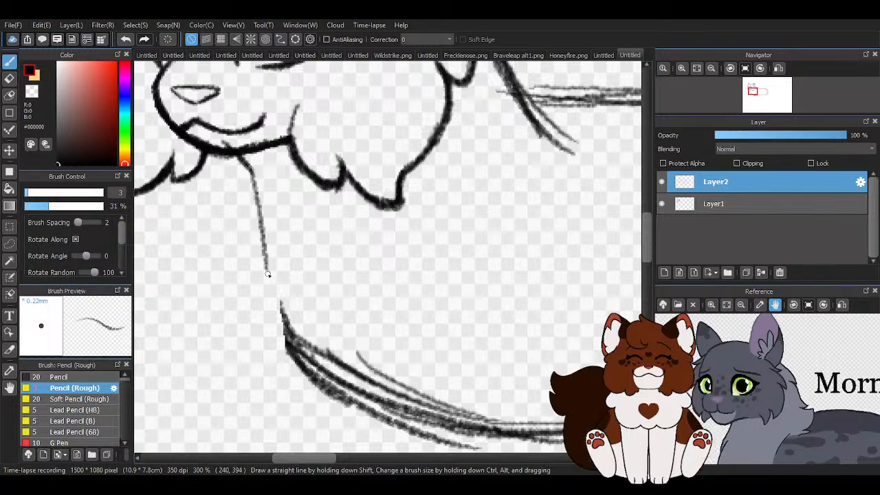
pyautogui.moveTo(255, 182); pyautogui.dragTo(283, 324)
pyautogui.moveTo(262, 210); pyautogui.dragTo(310, 359)
pyautogui.moveTo(272, 300); pyautogui.dragTo(365, 394)
pyautogui.scroll(-4, 319, 317)
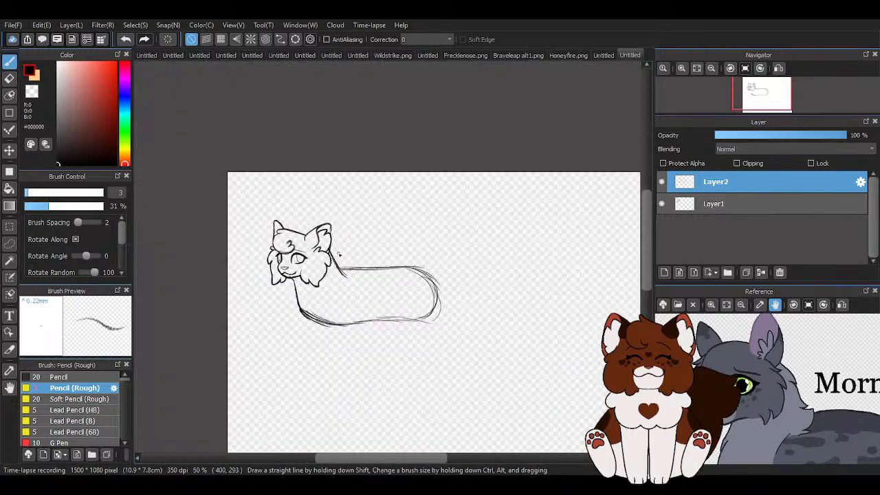
pyautogui.scroll(-2, 289, 262)
pyautogui.scroll(4, 330, 240)
# Move the head on Layer1 slightly down so it sits lower on the neck.
pyautogui.click(7, 151)
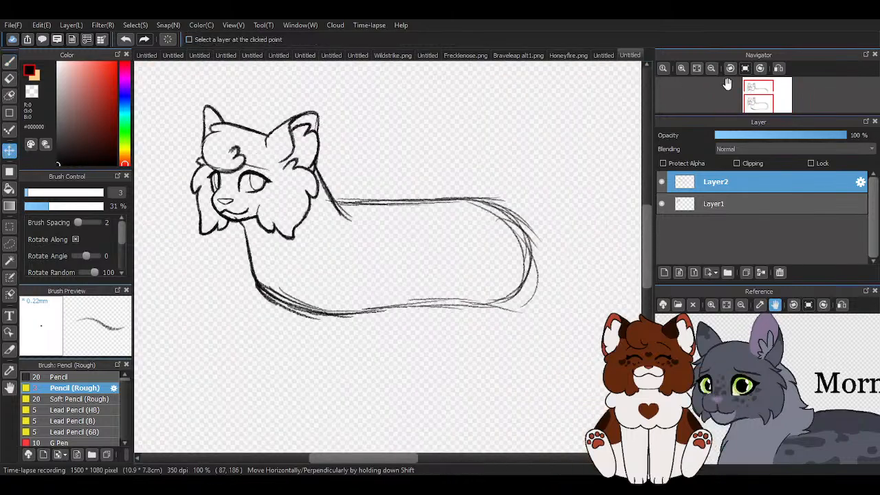
pyautogui.click(748, 204)
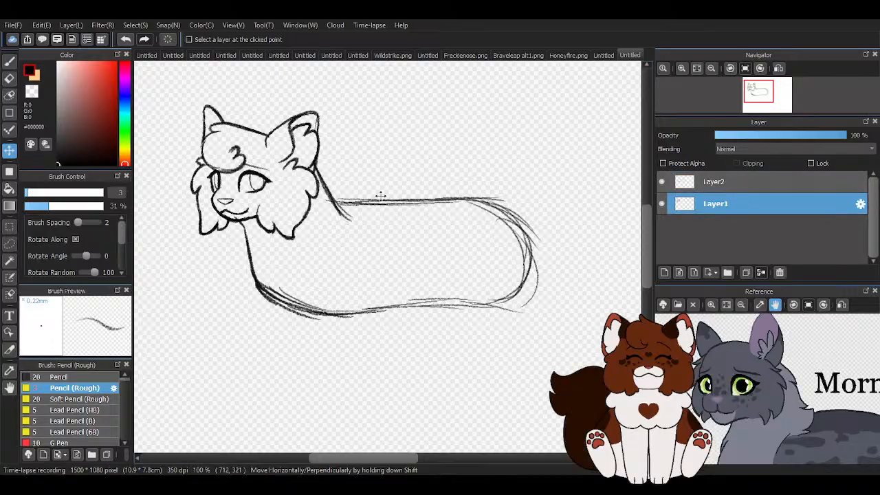
pyautogui.moveTo(252, 176); pyautogui.dragTo(252, 183)
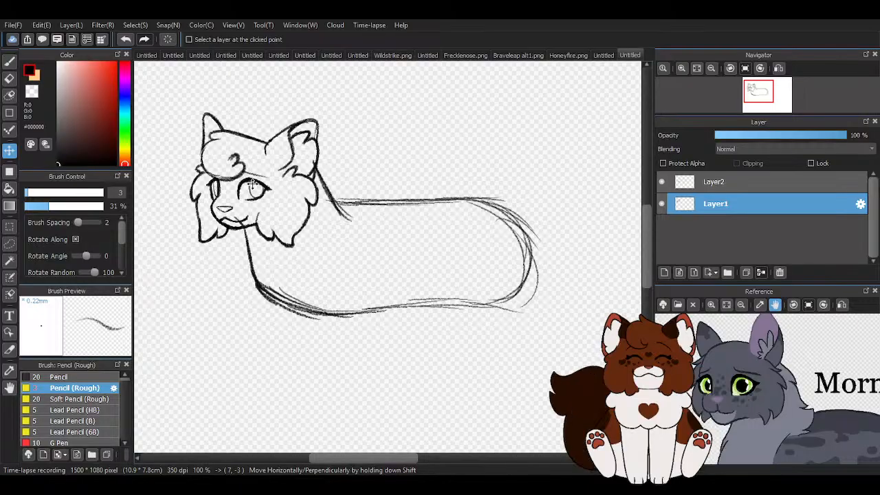
# Erase the front neck line on Layer2 from inside the chin down to the chest.
pyautogui.press('e')
pyautogui.click(787, 180)
pyautogui.scroll(2, 234, 230)
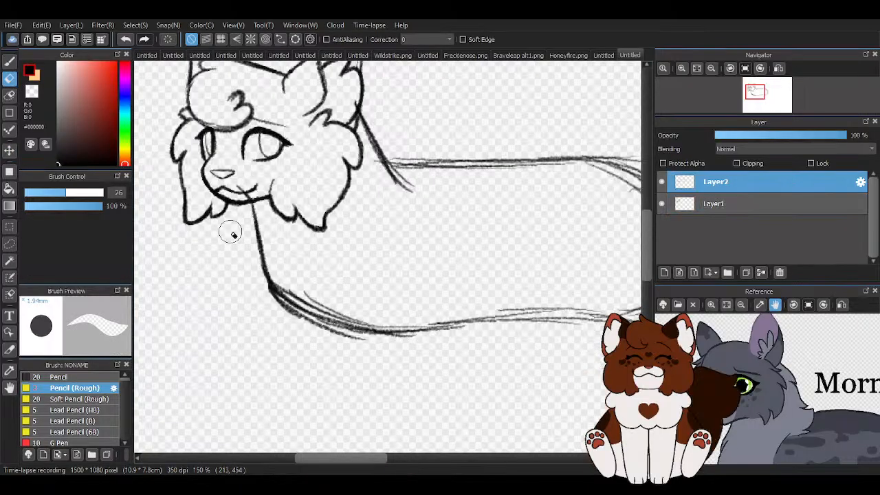
pyautogui.moveTo(226, 162); pyautogui.dragTo(241, 201)
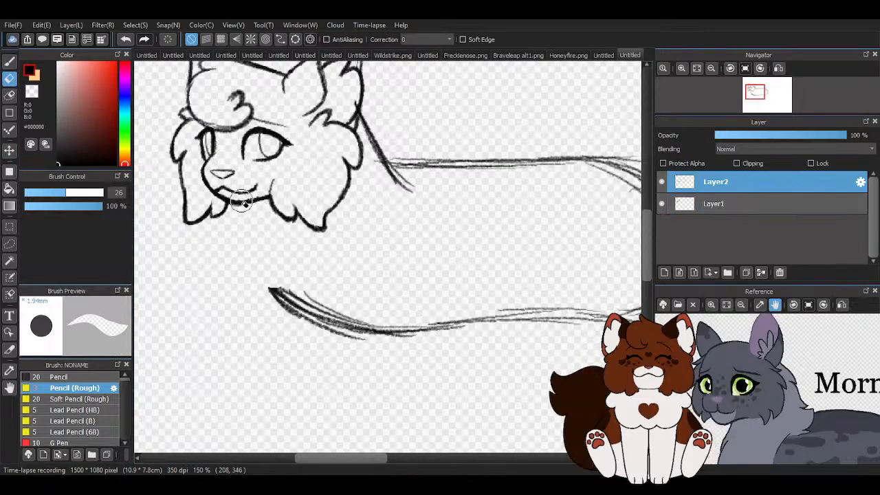
# Redraw a dark front neck line from the lowered chin into the chest and extend the nape line up to the ear.
pyautogui.click(9, 61)
pyautogui.moveTo(245, 205); pyautogui.dragTo(264, 267)
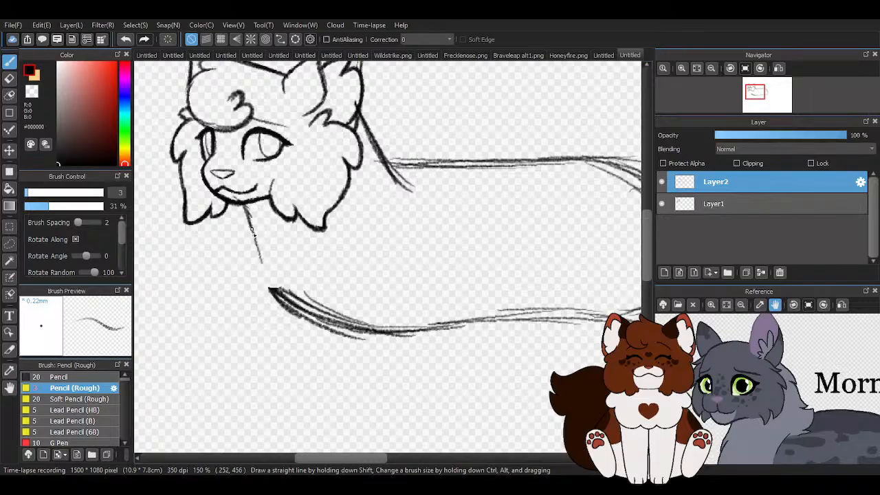
pyautogui.moveTo(251, 226); pyautogui.dragTo(273, 288)
pyautogui.moveTo(243, 206); pyautogui.dragTo(266, 278)
pyautogui.moveTo(259, 245)
pyautogui.mouseDown()
pyautogui.moveTo(273, 286)
pyautogui.moveTo(349, 332)
pyautogui.mouseUp()
pyautogui.scroll(-2, 269, 302)
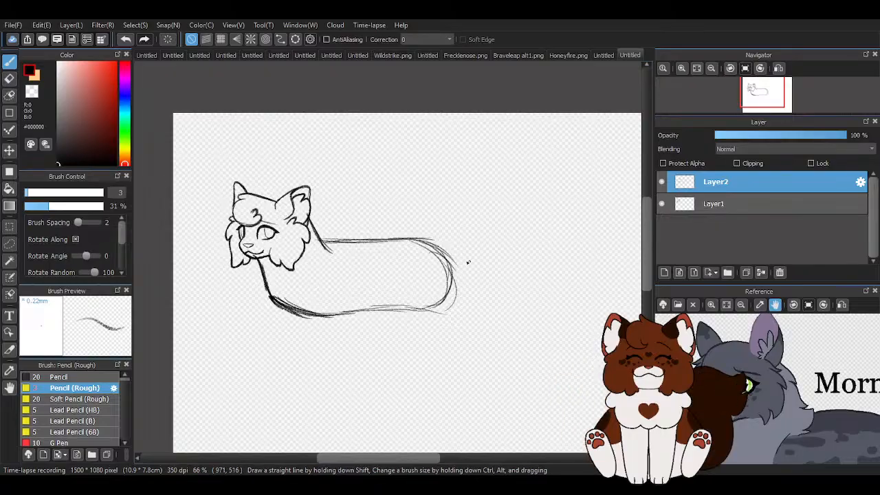
pyautogui.scroll(-1, 385, 191)
pyautogui.scroll(5, 356, 220)
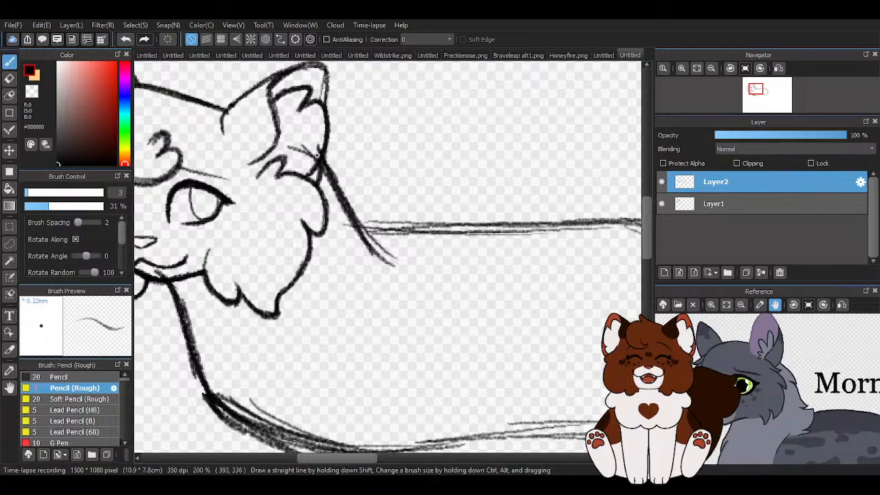
pyautogui.scroll(-6, 391, 241)
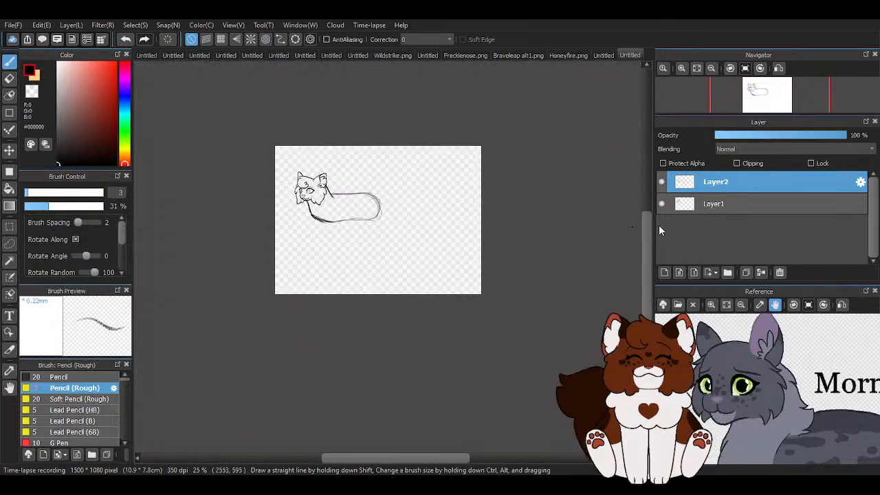
# Add a new layer and sketch the shoulder line curving from the base of the nape down to the chest.
pyautogui.click(664, 273)
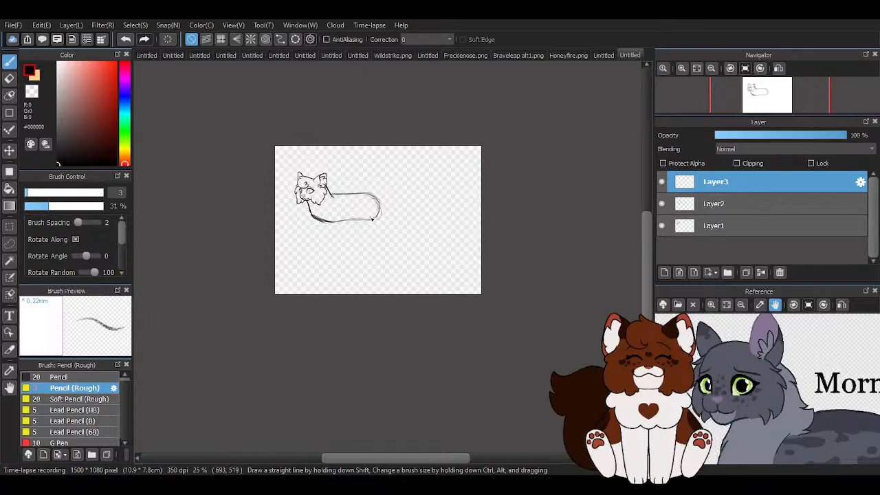
pyautogui.scroll(6, 372, 218)
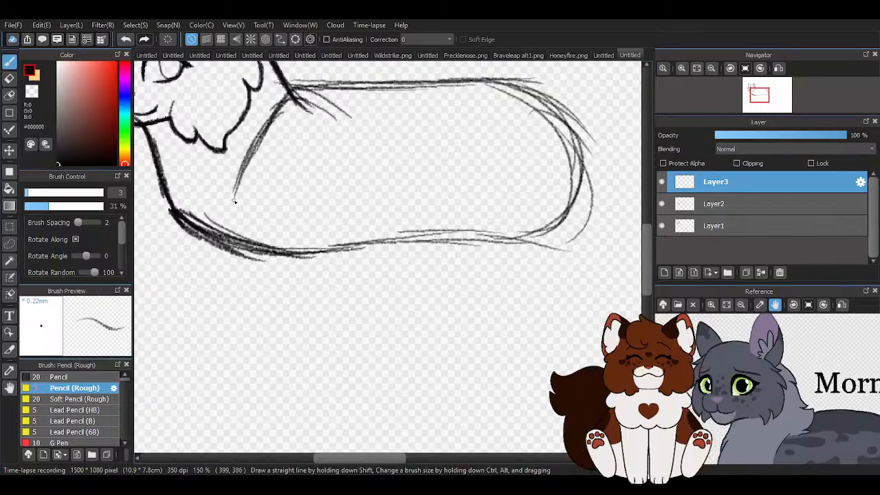
pyautogui.scroll(-4, 264, 265)
pyautogui.scroll(2, 362, 199)
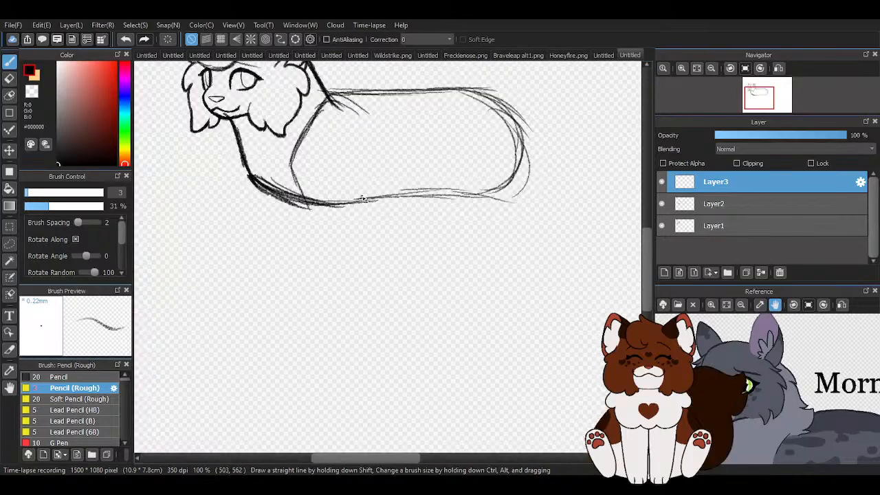
# Sketch a straight front leg on Layer3, with an elbow mark, front and back lines below the chest, and a rounded paw outline.
pyautogui.moveTo(356, 184); pyautogui.dragTo(364, 202)
pyautogui.moveTo(368, 164); pyautogui.dragTo(366, 205)
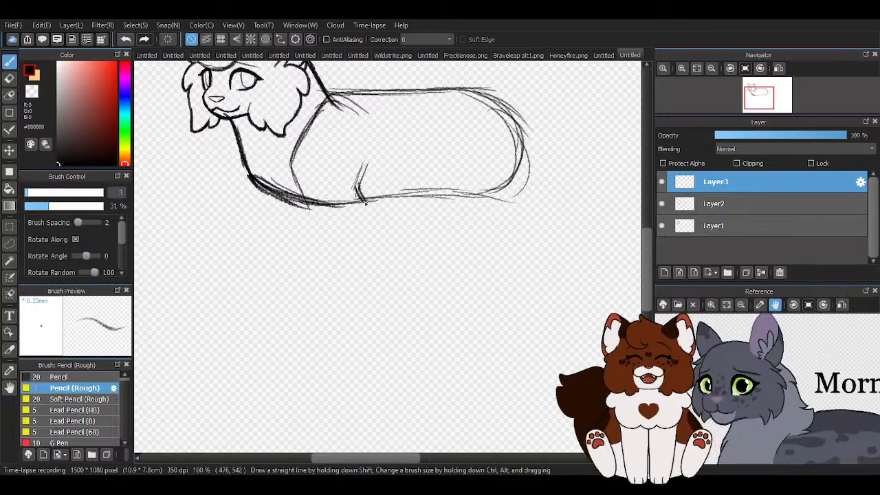
pyautogui.moveTo(289, 165)
pyautogui.mouseDown()
pyautogui.moveTo(302, 225)
pyautogui.moveTo(303, 215)
pyautogui.moveTo(295, 299)
pyautogui.moveTo(305, 265)
pyautogui.moveTo(287, 352)
pyautogui.mouseUp()
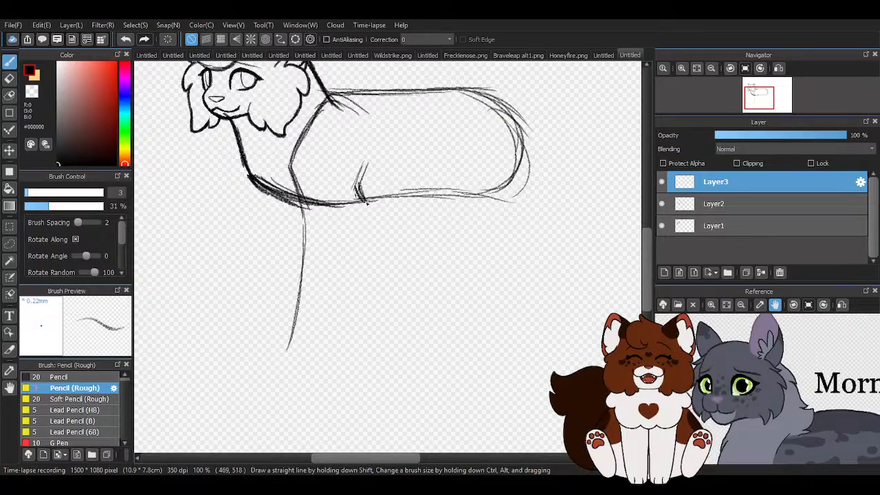
pyautogui.moveTo(365, 202); pyautogui.dragTo(335, 350)
pyautogui.scroll(3, 339, 342)
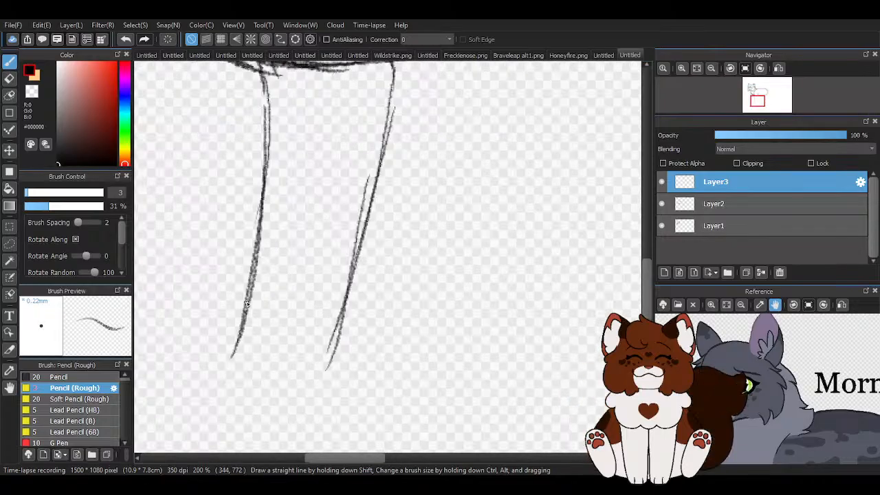
pyautogui.moveTo(252, 291)
pyautogui.mouseDown()
pyautogui.moveTo(209, 347)
pyautogui.moveTo(233, 330)
pyautogui.moveTo(202, 352)
pyautogui.moveTo(215, 404)
pyautogui.moveTo(205, 379)
pyautogui.moveTo(235, 418)
pyautogui.moveTo(310, 416)
pyautogui.moveTo(331, 351)
pyautogui.mouseUp()
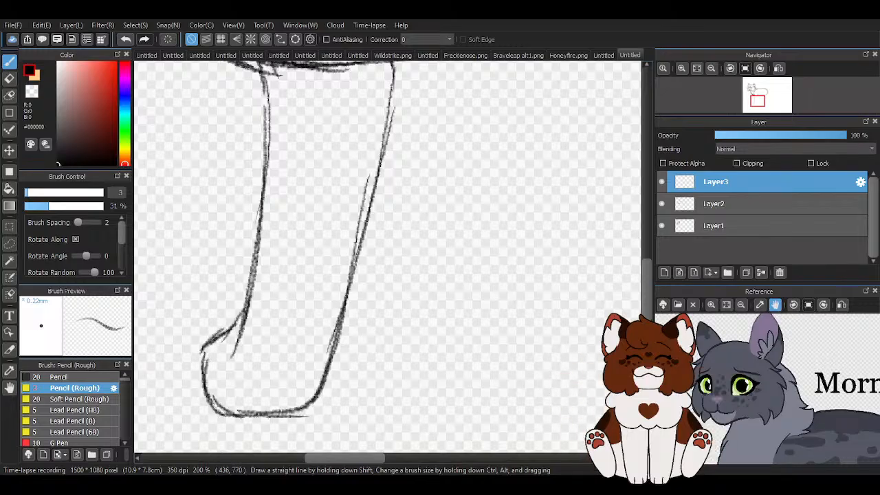
# Darken the front leg's paw outline and add two toe lines inside the paw.
pyautogui.scroll(-3, 365, 387)
pyautogui.scroll(4, 376, 385)
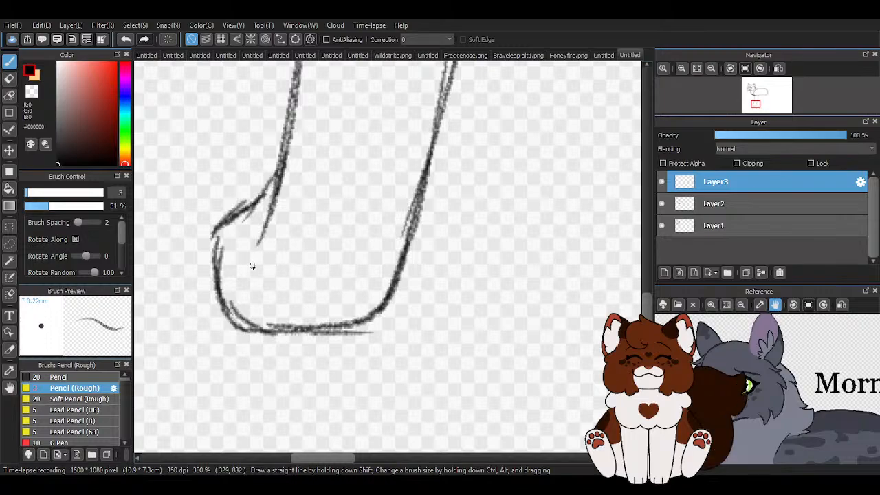
pyautogui.scroll(1, 253, 266)
pyautogui.moveTo(292, 102)
pyautogui.mouseDown()
pyautogui.moveTo(274, 150)
pyautogui.moveTo(208, 207)
pyautogui.moveTo(228, 194)
pyautogui.moveTo(202, 240)
pyautogui.mouseUp()
pyautogui.moveTo(264, 170)
pyautogui.mouseDown()
pyautogui.moveTo(200, 235)
pyautogui.moveTo(221, 337)
pyautogui.mouseUp()
pyautogui.moveTo(207, 242); pyautogui.dragTo(241, 343)
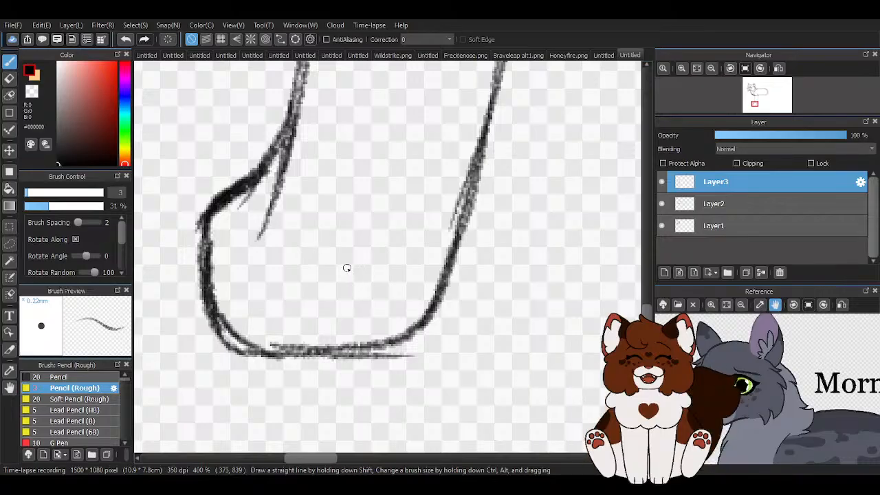
pyautogui.moveTo(347, 266); pyautogui.dragTo(343, 365)
pyautogui.moveTo(251, 266); pyautogui.dragTo(252, 356)
pyautogui.scroll(-4, 287, 355)
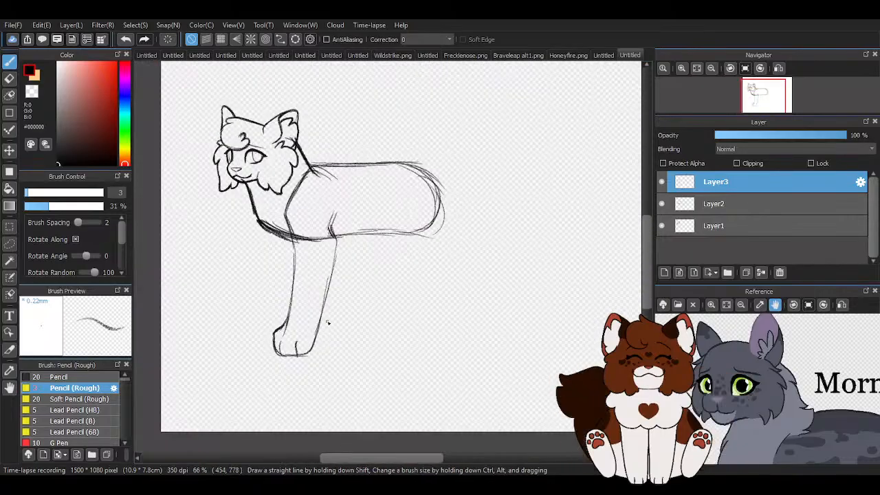
# Redraw the front leg's back line from the elbow slightly farther back and erase the old elbow and back-line strokes.
pyautogui.scroll(2, 330, 329)
pyautogui.moveTo(345, 177)
pyautogui.mouseDown()
pyautogui.moveTo(346, 207)
pyautogui.moveTo(306, 337)
pyautogui.mouseUp()
pyautogui.moveTo(346, 231); pyautogui.dragTo(307, 356)
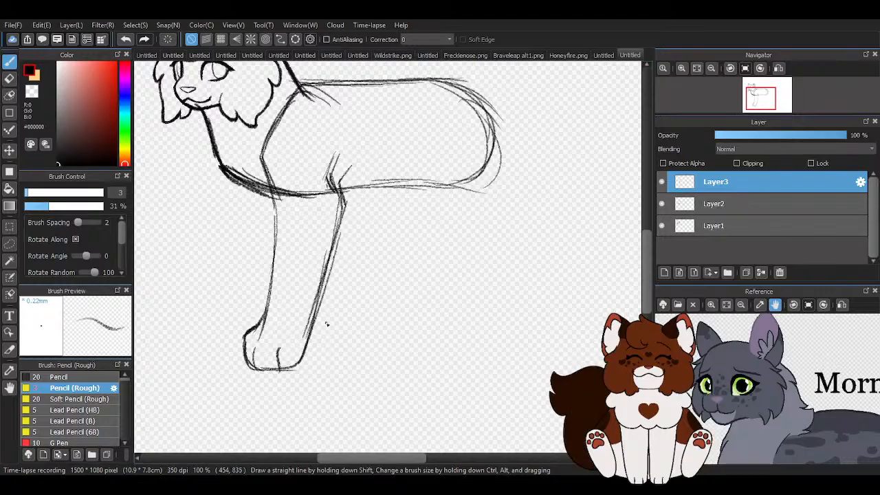
pyautogui.scroll(1, 359, 265)
pyautogui.press('e')
pyautogui.moveTo(315, 117)
pyautogui.mouseDown()
pyautogui.moveTo(325, 97)
pyautogui.moveTo(313, 124)
pyautogui.moveTo(321, 172)
pyautogui.mouseUp()
pyautogui.moveTo(270, 367); pyautogui.dragTo(305, 246)
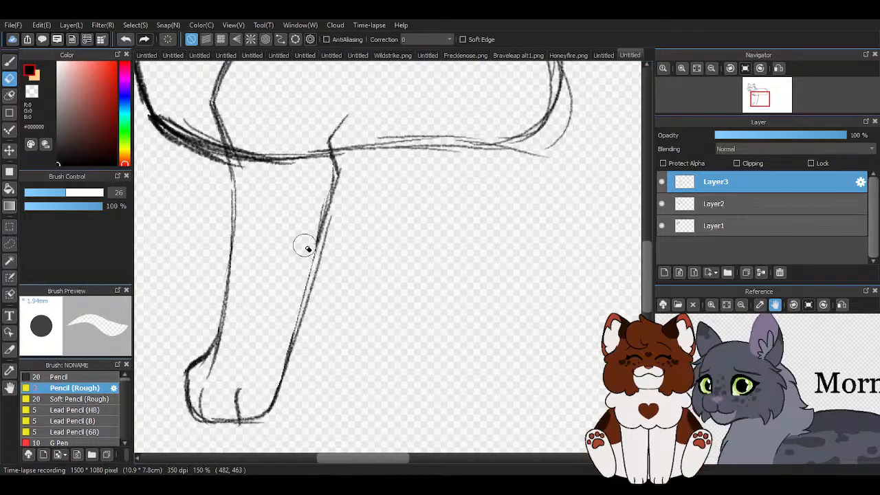
# Try to shorten and narrow the Layer3 front leg with a transform.
pyautogui.scroll(-2, 398, 253)
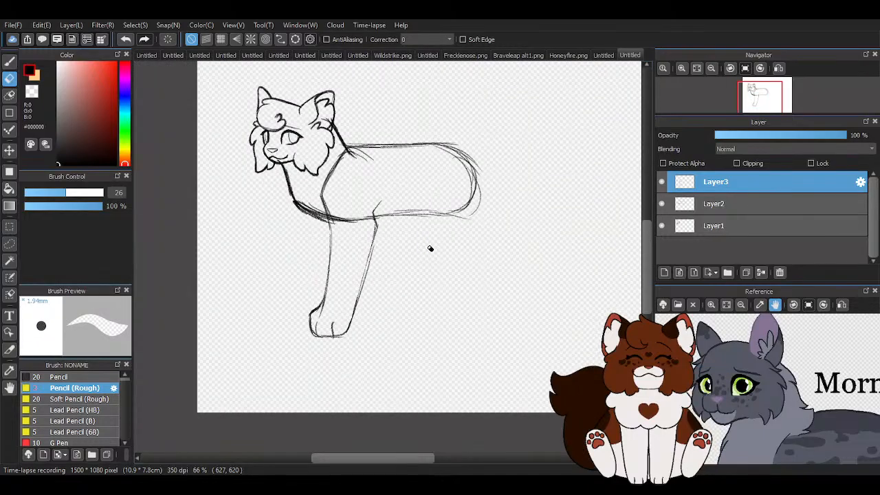
pyautogui.hotkey('ctrl', 't')
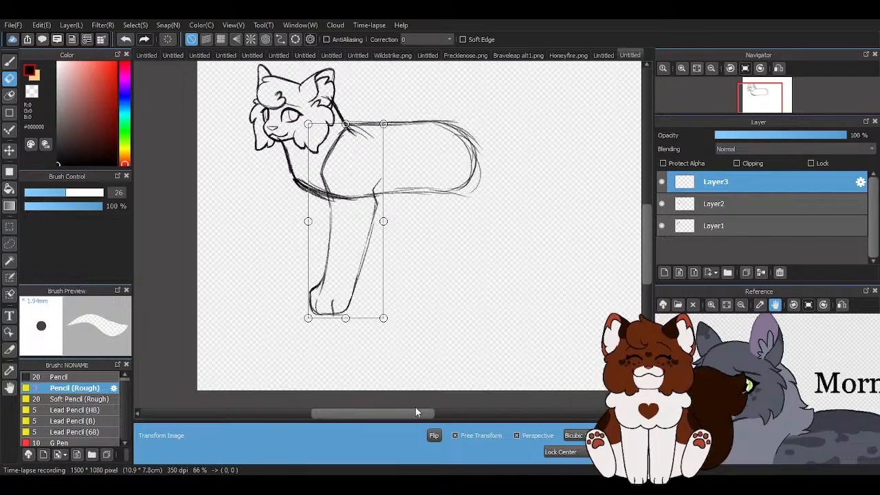
pyautogui.moveTo(346, 317)
pyautogui.mouseDown()
pyautogui.moveTo(348, 292)
pyautogui.moveTo(350, 305)
pyautogui.mouseUp()
pyautogui.moveTo(387, 215); pyautogui.dragTo(368, 212)
pyautogui.press('Return')
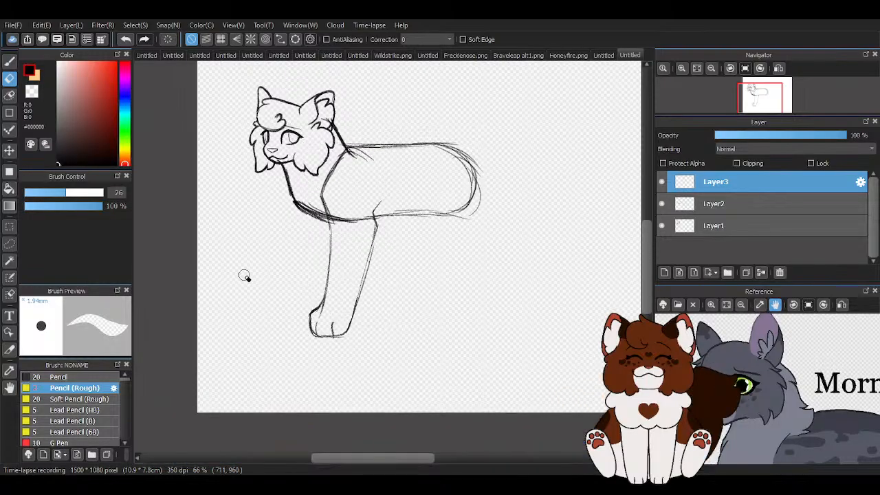
# Enlarge the eraser to size 111 and erase the whole front leg and shoulder line on Layer3.
pyautogui.moveTo(96, 198); pyautogui.dragTo(100, 193)
pyautogui.moveTo(321, 318); pyautogui.dragTo(374, 315)
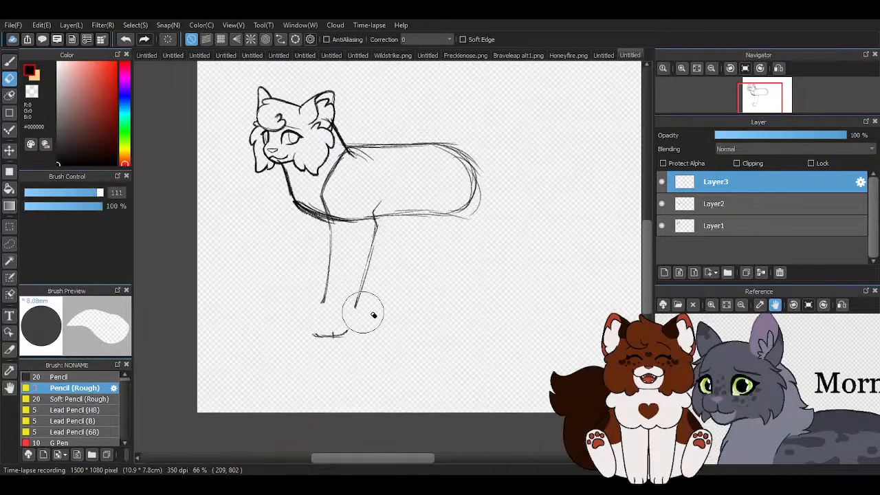
pyautogui.moveTo(319, 295)
pyautogui.mouseDown()
pyautogui.moveTo(359, 261)
pyautogui.moveTo(322, 213)
pyautogui.mouseUp()
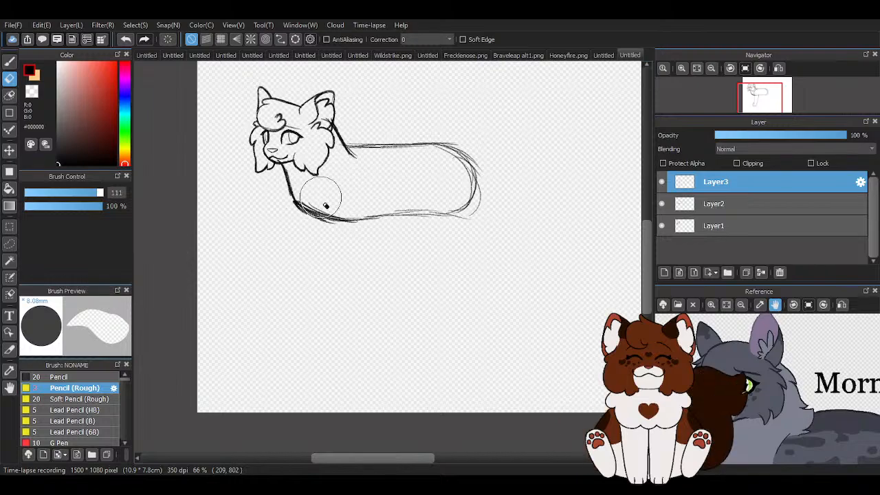
# Redraw the shoulder line with the rough pencil, curving from the base of the nape down to the chest.
pyautogui.press('b')
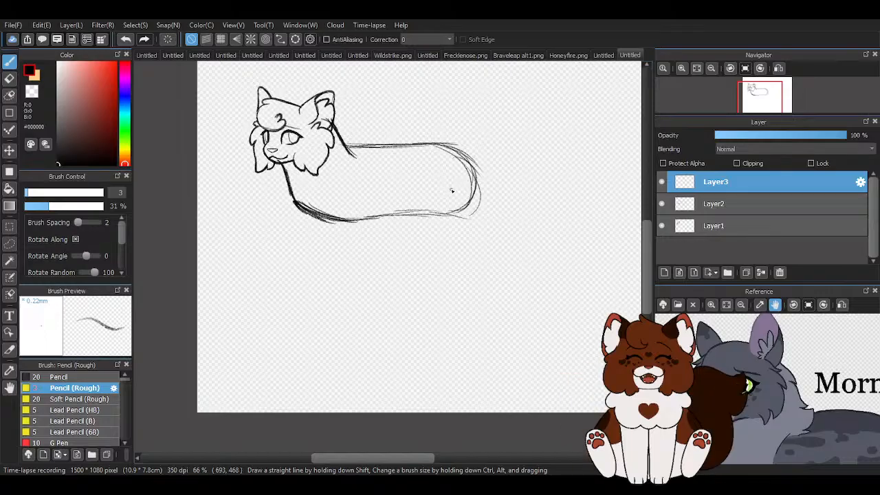
pyautogui.scroll(1, 398, 253)
pyautogui.scroll(1, 353, 110)
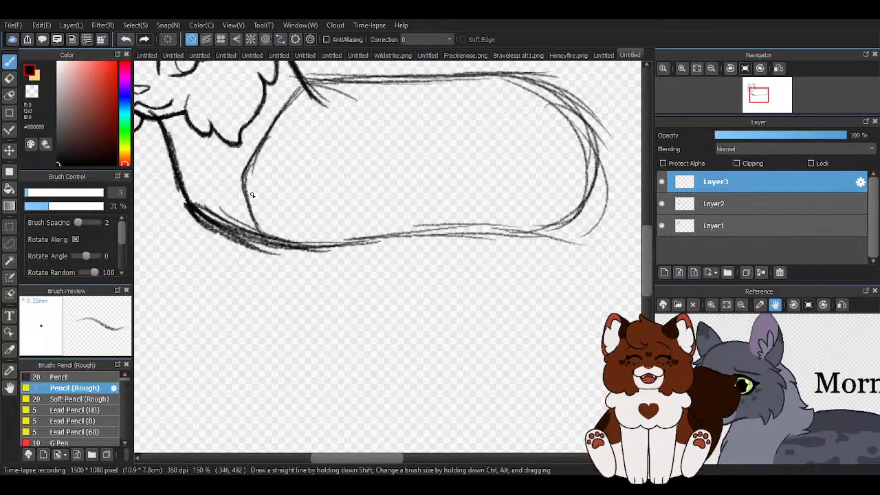
# Try out front lines for the foreleg running down from the chest, erasing each attempt.
pyautogui.scroll(-1, 282, 196)
pyautogui.scroll(-1, 286, 275)
pyautogui.scroll(1, 289, 286)
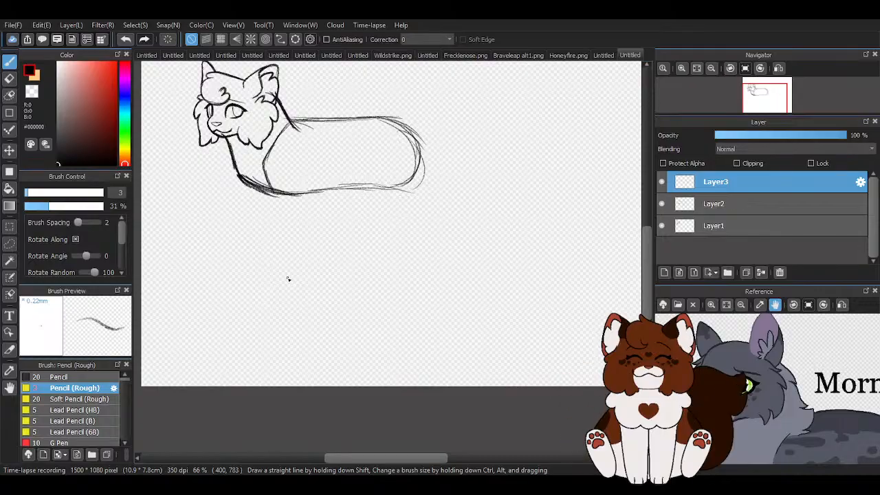
pyautogui.scroll(1, 266, 172)
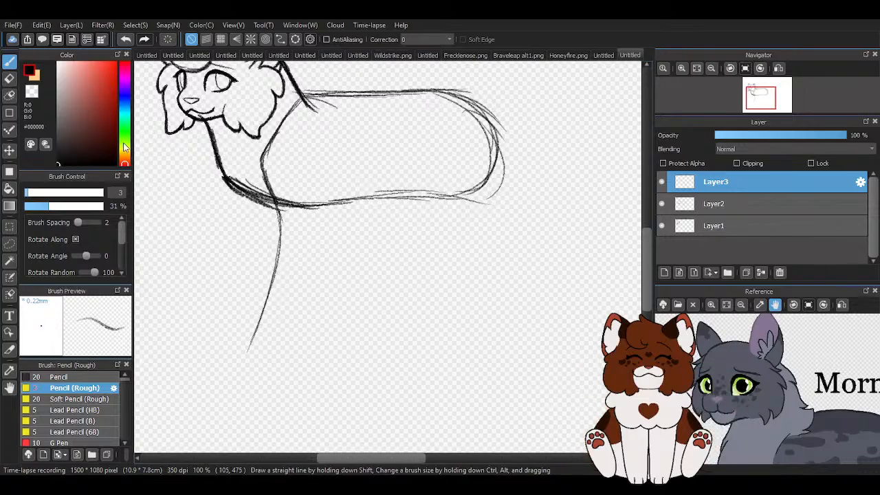
pyautogui.click(9, 79)
pyautogui.moveTo(285, 229); pyautogui.dragTo(255, 364)
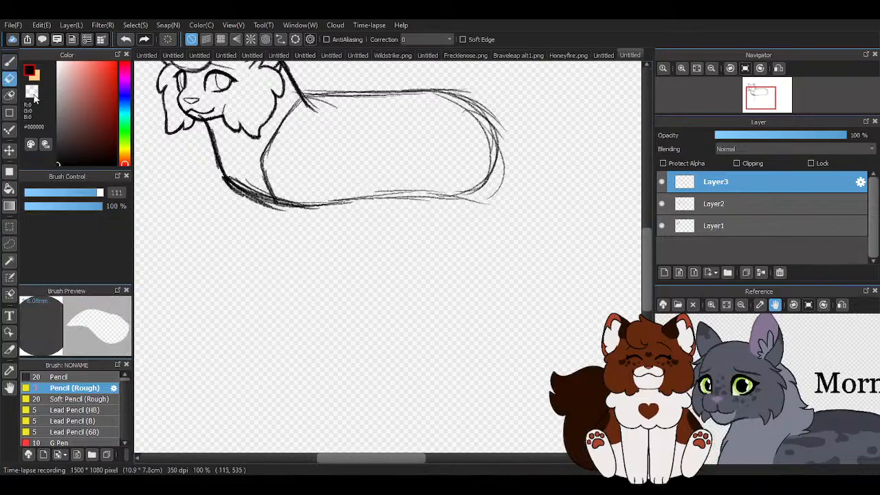
pyautogui.click(10, 61)
pyautogui.moveTo(281, 209); pyautogui.dragTo(266, 332)
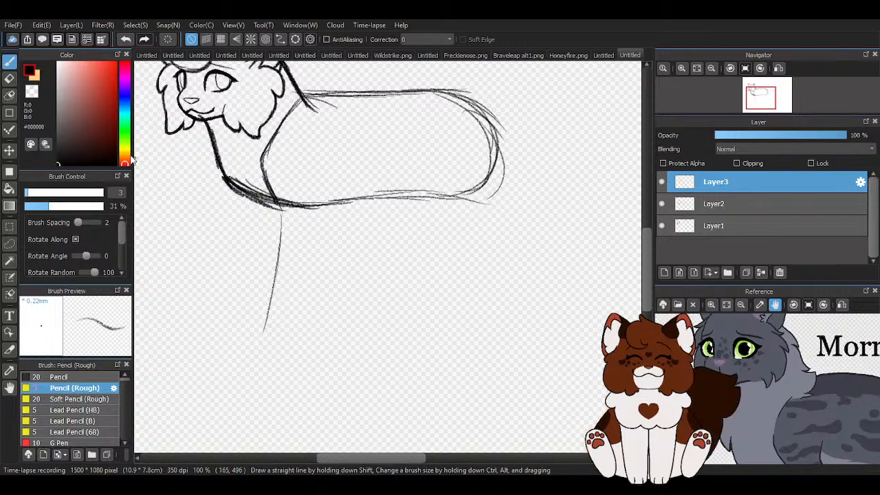
pyautogui.click(10, 78)
pyautogui.moveTo(266, 333); pyautogui.dragTo(280, 261)
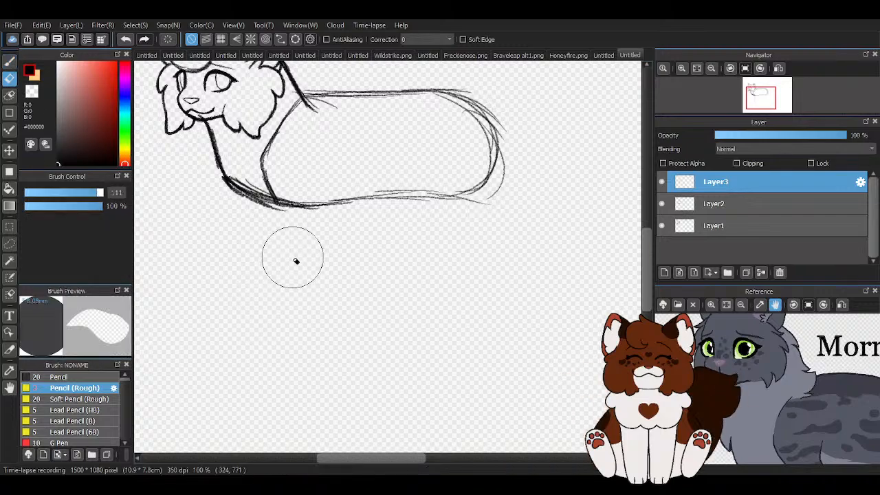
# Sketch a raised foreleg with the rough pencil, slanting forward from the chest and elbow to a bent wrist and hanging paw.
pyautogui.click(10, 61)
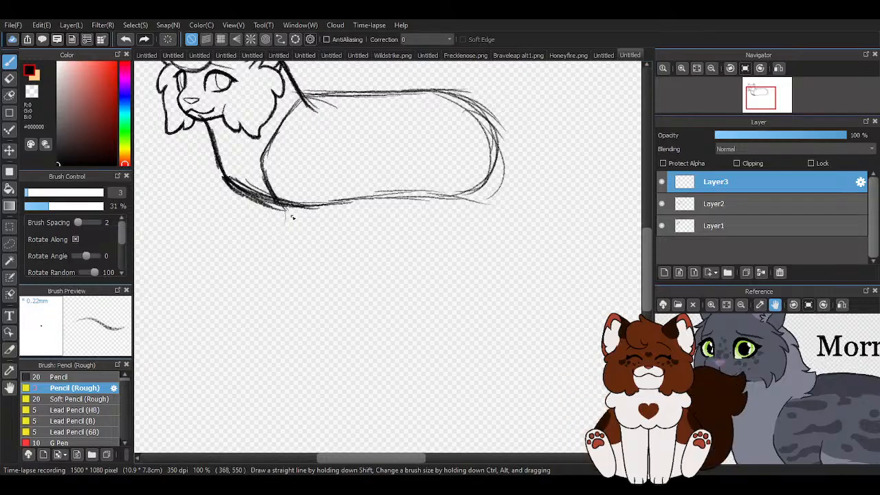
pyautogui.moveTo(286, 212)
pyautogui.mouseDown()
pyautogui.moveTo(256, 306)
pyautogui.moveTo(268, 348)
pyautogui.moveTo(286, 351)
pyautogui.moveTo(306, 316)
pyautogui.moveTo(306, 327)
pyautogui.moveTo(288, 282)
pyautogui.moveTo(298, 312)
pyautogui.moveTo(316, 259)
pyautogui.mouseUp()
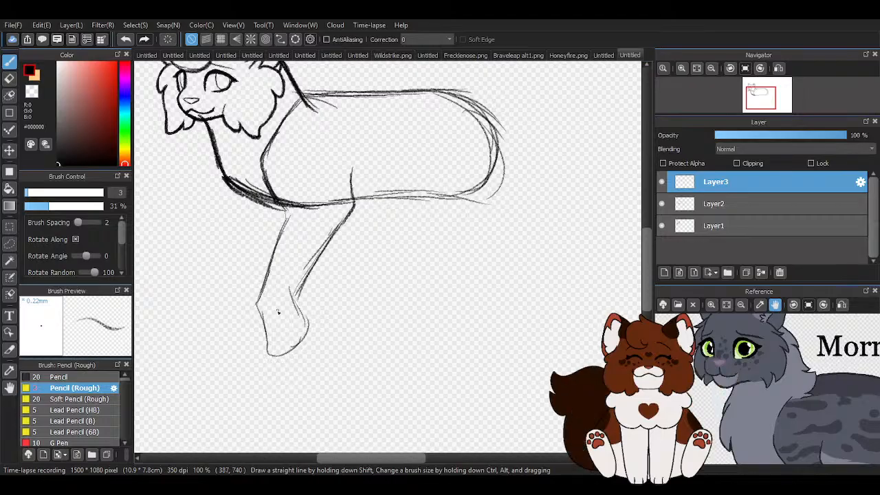
pyautogui.scroll(2, 279, 313)
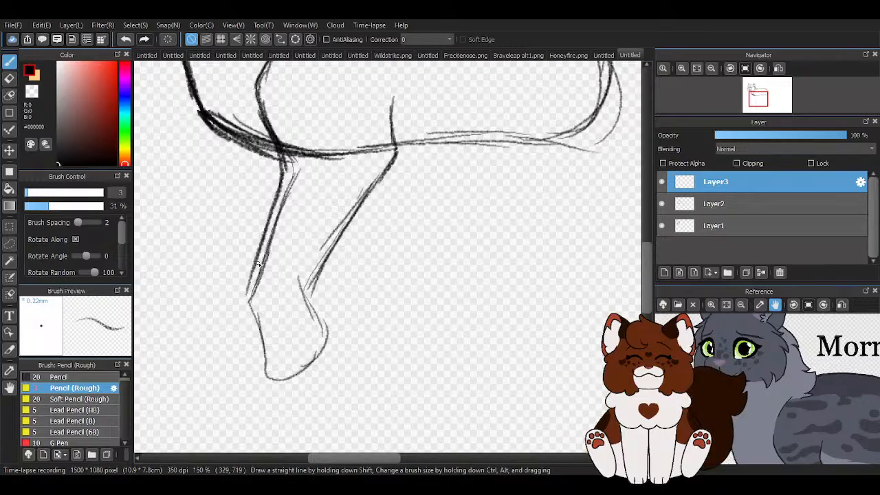
pyautogui.moveTo(259, 321)
pyautogui.mouseDown()
pyautogui.moveTo(307, 373)
pyautogui.moveTo(281, 374)
pyautogui.moveTo(301, 284)
pyautogui.moveTo(319, 337)
pyautogui.moveTo(306, 355)
pyautogui.mouseUp()
# Add two curved toe lines to the raised paw and darken its outline.
pyautogui.scroll(3, 319, 432)
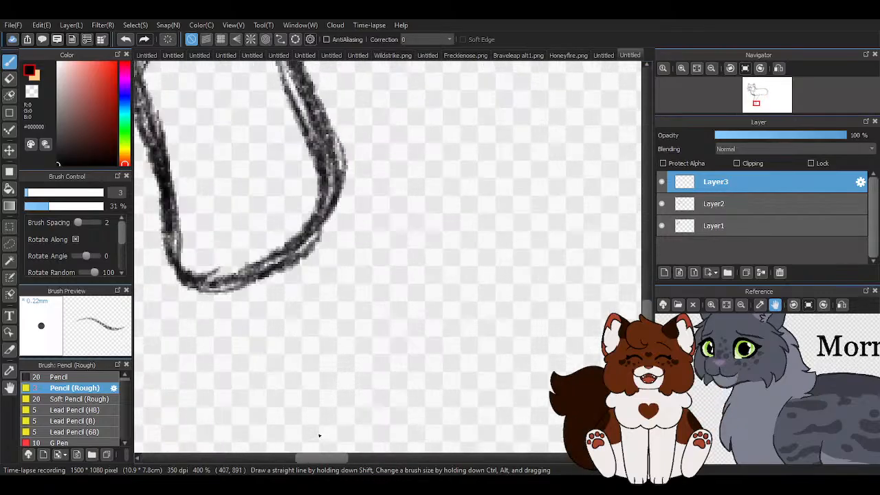
pyautogui.moveTo(263, 180); pyautogui.dragTo(303, 228)
pyautogui.moveTo(198, 206); pyautogui.dragTo(241, 256)
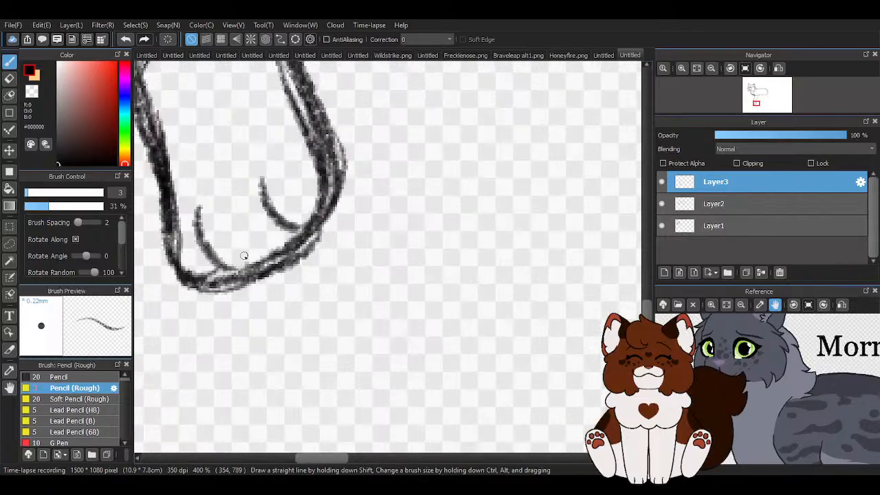
pyautogui.moveTo(149, 128)
pyautogui.mouseDown()
pyautogui.moveTo(168, 239)
pyautogui.moveTo(176, 228)
pyautogui.moveTo(224, 281)
pyautogui.mouseUp()
pyautogui.moveTo(199, 215)
pyautogui.mouseDown()
pyautogui.moveTo(233, 277)
pyautogui.moveTo(286, 253)
pyautogui.moveTo(262, 186)
pyautogui.moveTo(303, 234)
pyautogui.moveTo(323, 114)
pyautogui.moveTo(330, 220)
pyautogui.mouseUp()
# Erase the stray inner strokes along the back edge of the raised paw, using the pencil with transparent colour.
pyautogui.scroll(-3, 302, 203)
pyautogui.scroll(3, 301, 203)
pyautogui.press('c')
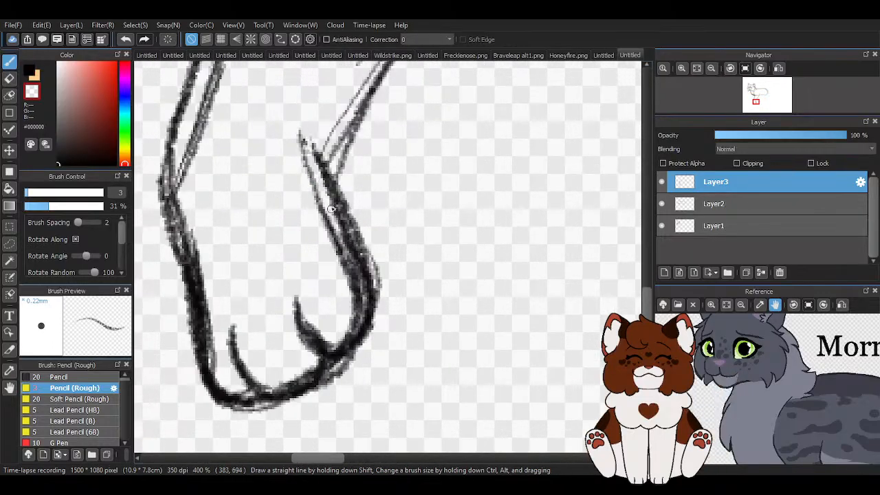
pyautogui.moveTo(303, 131); pyautogui.dragTo(340, 264)
pyautogui.moveTo(330, 213)
pyautogui.mouseDown()
pyautogui.moveTo(355, 289)
pyautogui.moveTo(346, 328)
pyautogui.mouseUp()
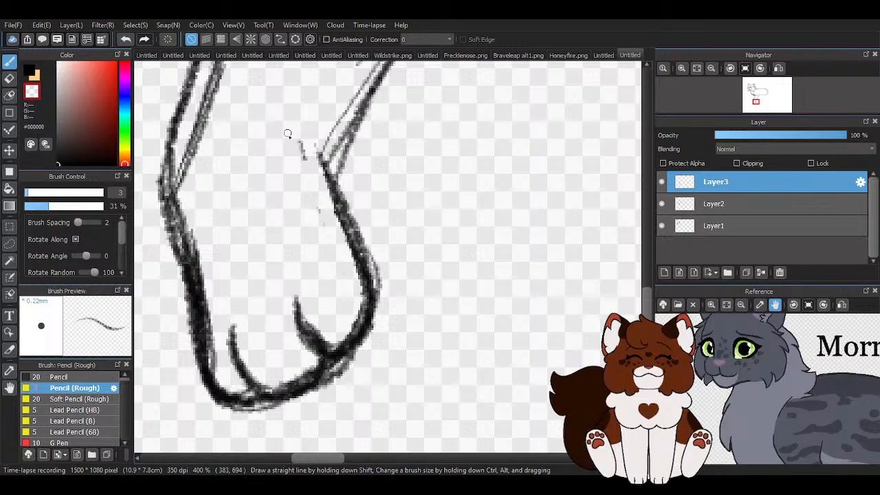
pyautogui.moveTo(301, 158); pyautogui.dragTo(297, 138)
# Clean up the foreleg's back line from wrist to elbow by erasing its doubled strokes with the transparent pencil.
pyautogui.scroll(-3, 298, 141)
pyautogui.scroll(3, 255, 289)
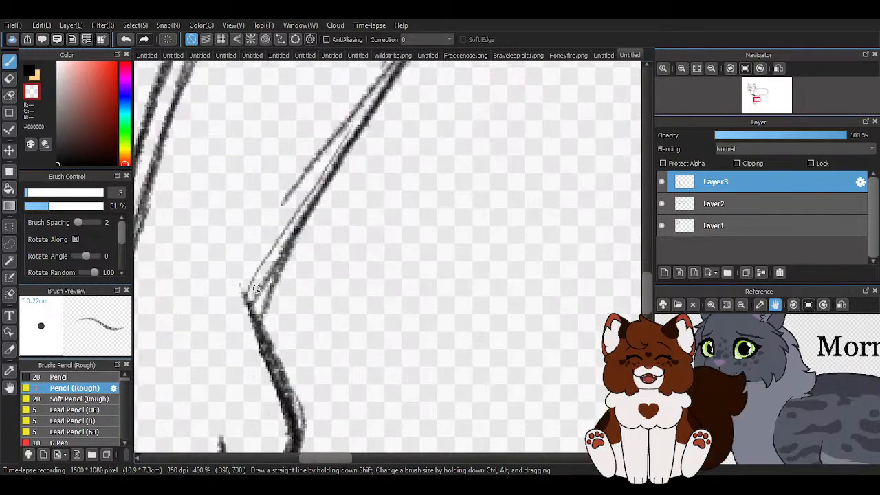
pyautogui.moveTo(255, 289)
pyautogui.mouseDown()
pyautogui.moveTo(327, 134)
pyautogui.moveTo(289, 204)
pyautogui.mouseUp()
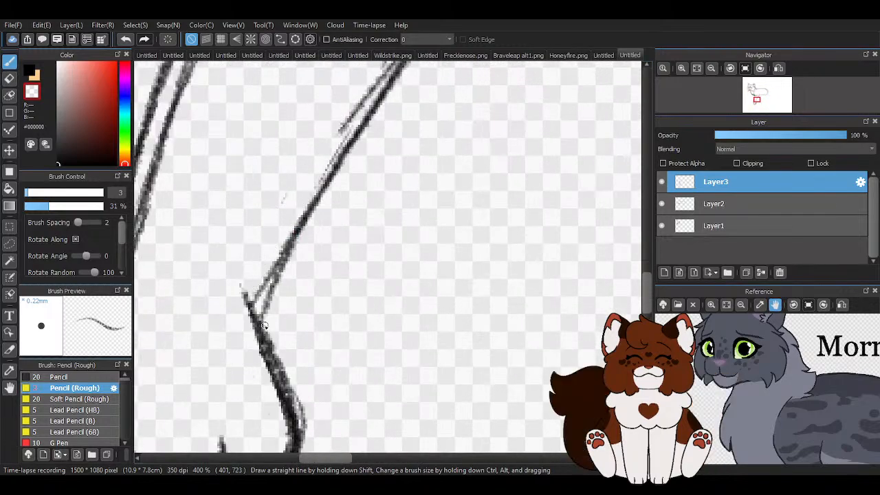
pyautogui.moveTo(264, 325)
pyautogui.mouseDown()
pyautogui.moveTo(279, 282)
pyautogui.moveTo(269, 301)
pyautogui.moveTo(304, 249)
pyautogui.mouseUp()
pyautogui.scroll(-3, 305, 249)
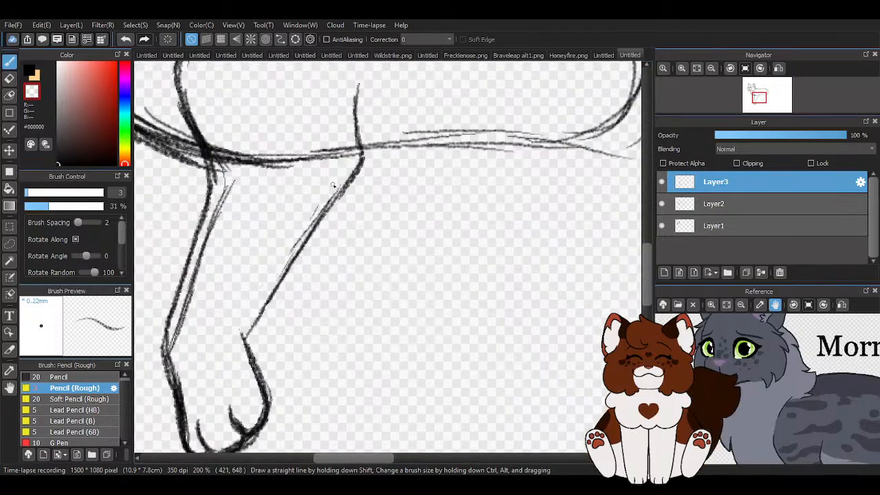
pyautogui.moveTo(330, 199); pyautogui.dragTo(292, 253)
# Erase the doubled inner strokes along the foreleg's front line from chest to wrist, and return the pencil to black.
pyautogui.scroll(1, 218, 215)
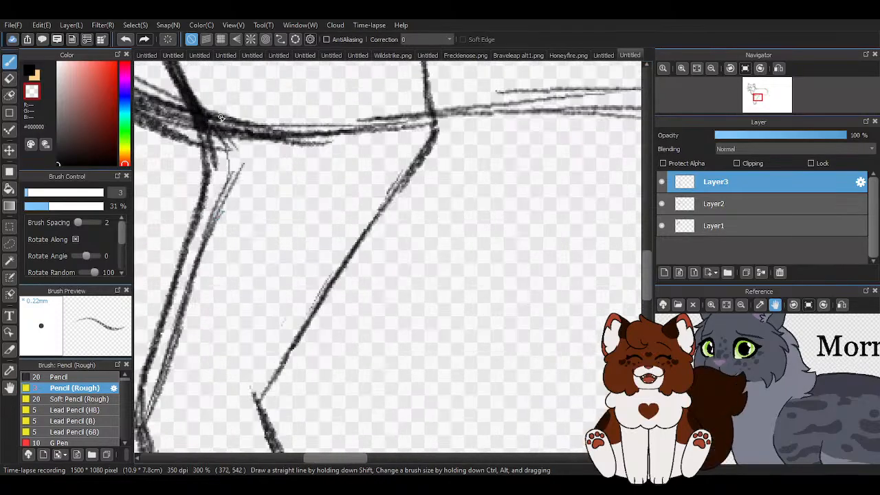
pyautogui.moveTo(220, 117)
pyautogui.mouseDown()
pyautogui.moveTo(223, 216)
pyautogui.moveTo(236, 177)
pyautogui.moveTo(230, 137)
pyautogui.mouseUp()
pyautogui.moveTo(220, 208)
pyautogui.mouseDown()
pyautogui.moveTo(186, 283)
pyautogui.moveTo(241, 201)
pyautogui.mouseUp()
pyautogui.scroll(-1, 186, 285)
pyautogui.scroll(1, 199, 296)
pyautogui.moveTo(260, 169); pyautogui.dragTo(246, 189)
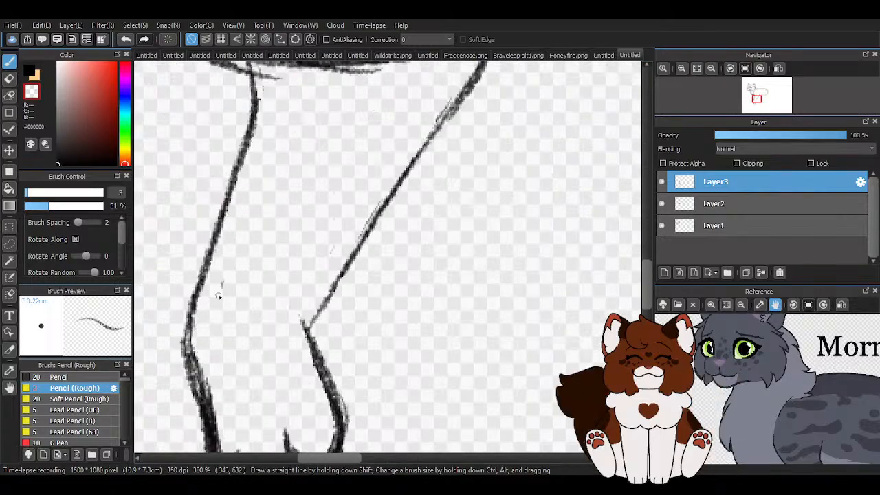
pyautogui.scroll(-1, 352, 224)
pyautogui.scroll(1, 354, 230)
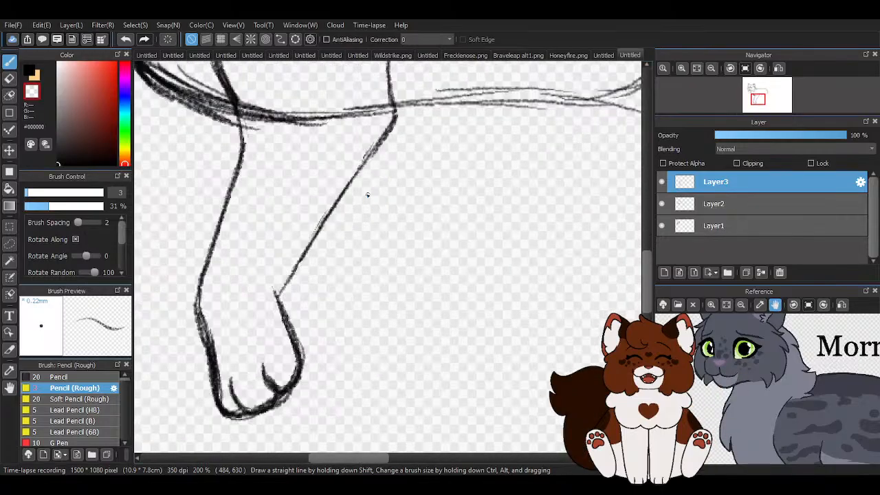
pyautogui.click(8, 62)
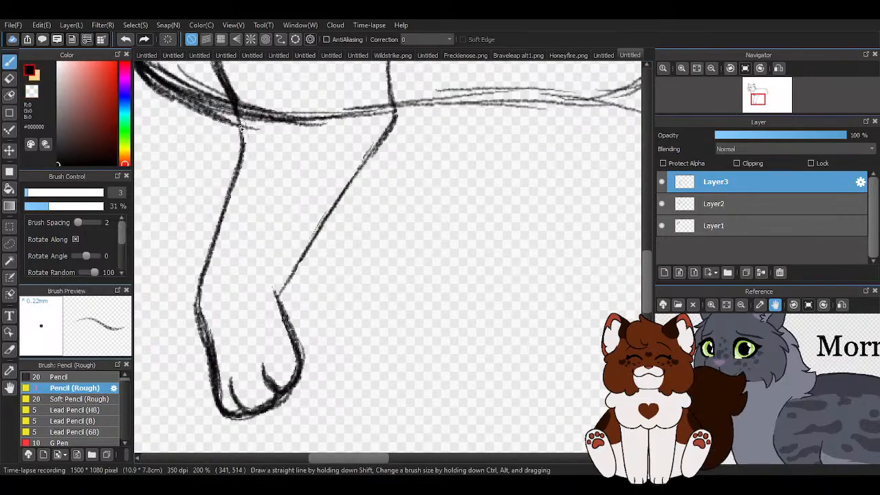
# Darken the foreleg's front line and transform the leg so it is slightly shorter and its paw sits a little further back.
pyautogui.moveTo(240, 119)
pyautogui.mouseDown()
pyautogui.moveTo(234, 176)
pyautogui.moveTo(198, 291)
pyautogui.moveTo(218, 391)
pyautogui.mouseUp()
pyautogui.scroll(-3, 349, 285)
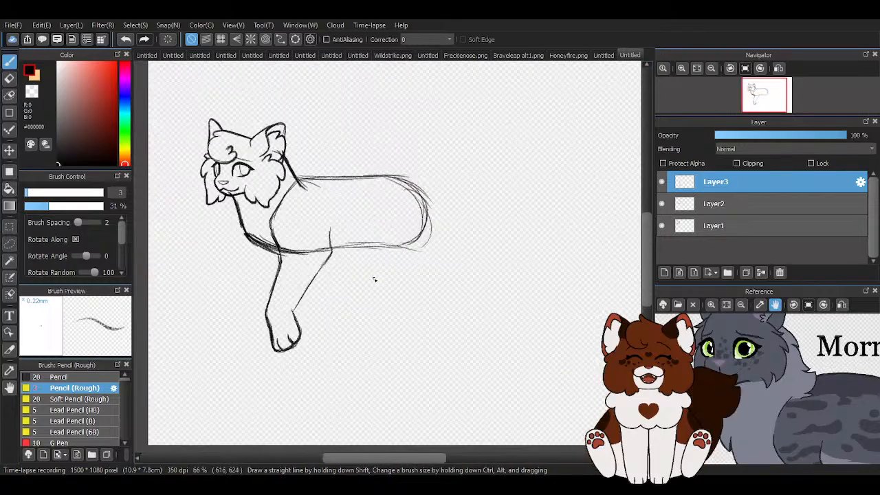
pyautogui.hotkey('ctrl', 't')
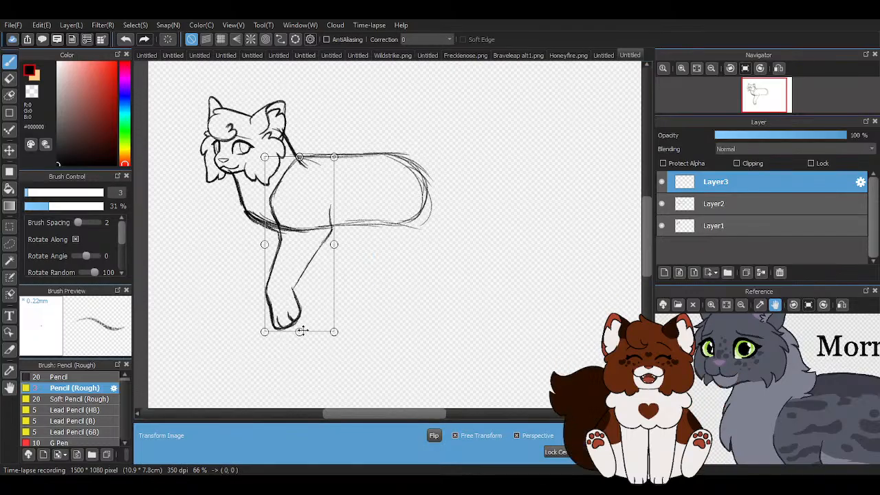
pyautogui.moveTo(302, 332)
pyautogui.mouseDown()
pyautogui.moveTo(301, 310)
pyautogui.moveTo(305, 323)
pyautogui.mouseUp()
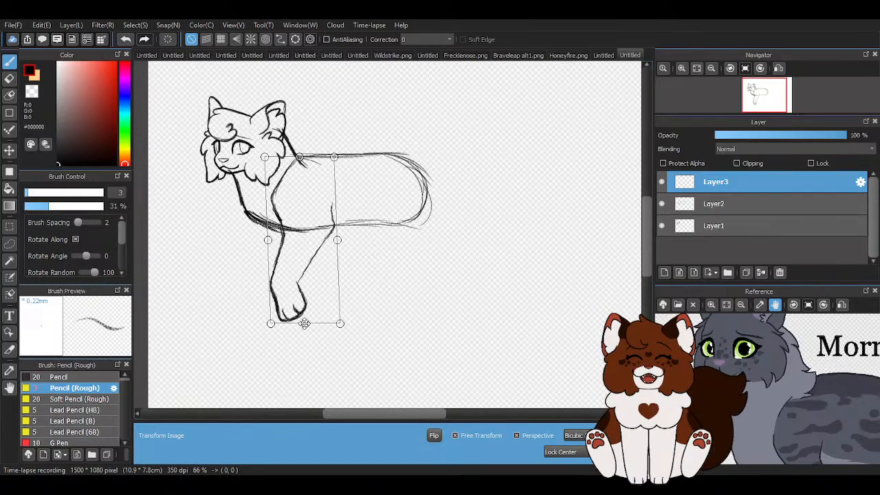
pyautogui.press('Return')
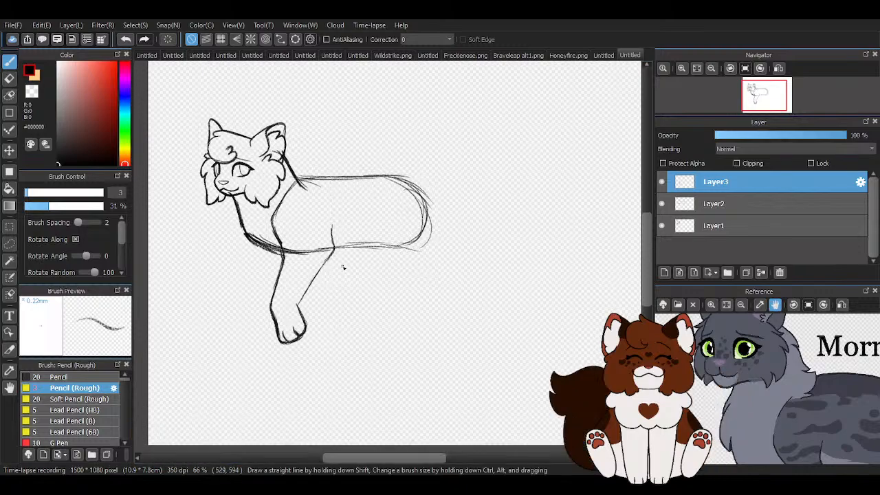
# Add a new layer and sketch the far foreleg's front line from the chest with a rounded paw ending behind the near paw.
pyautogui.click(664, 272)
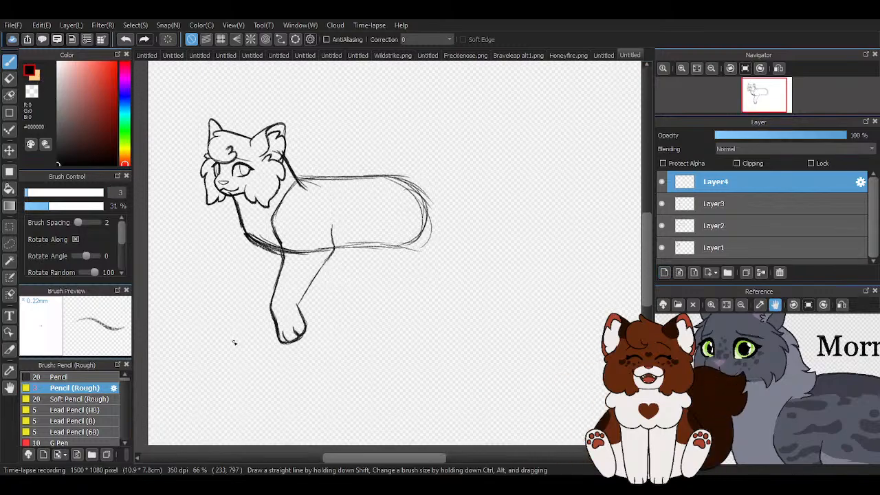
pyautogui.scroll(4, 249, 347)
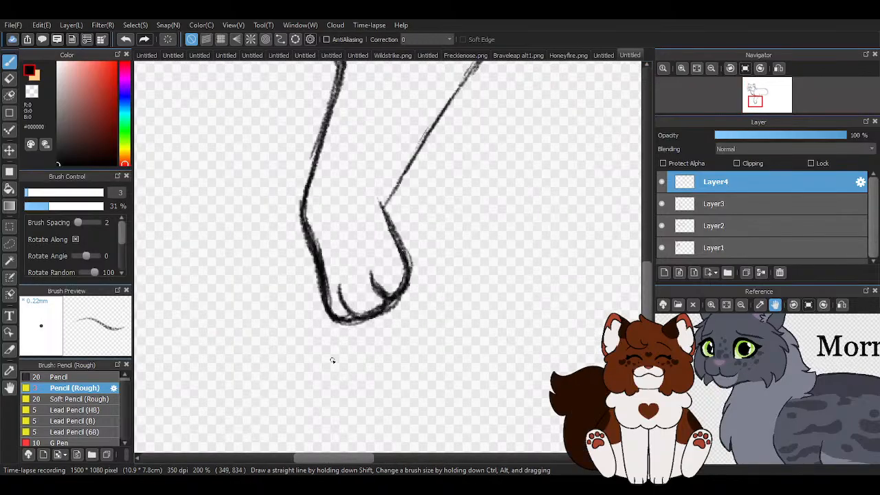
pyautogui.scroll(-4, 331, 360)
pyautogui.scroll(3, 312, 189)
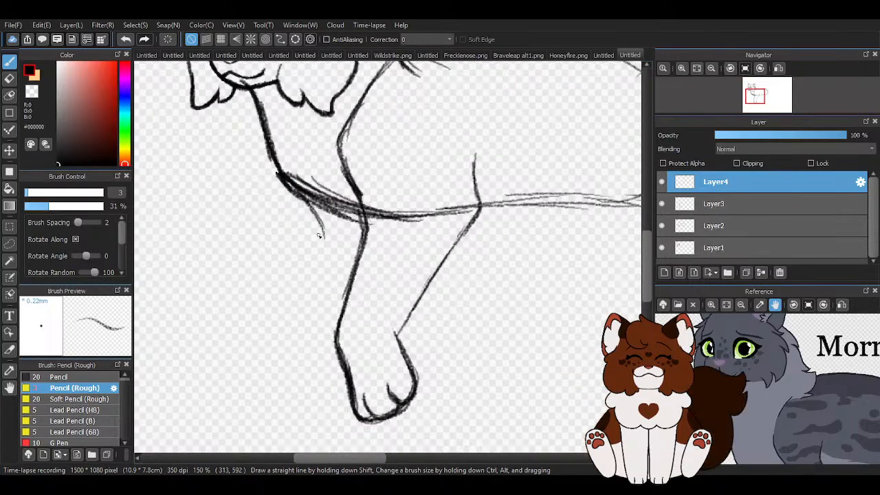
pyautogui.scroll(-3, 299, 193)
pyautogui.scroll(2, 306, 190)
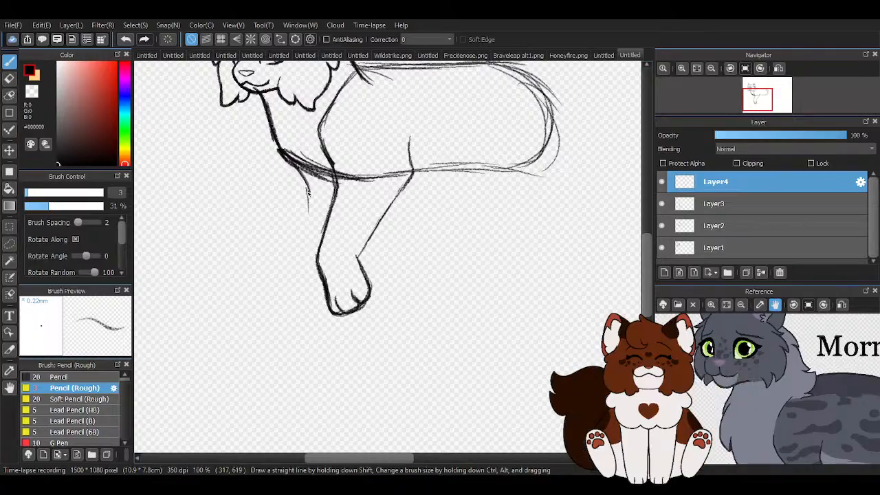
pyautogui.moveTo(298, 282)
pyautogui.mouseDown()
pyautogui.moveTo(299, 318)
pyautogui.moveTo(288, 310)
pyautogui.moveTo(330, 314)
pyautogui.mouseUp()
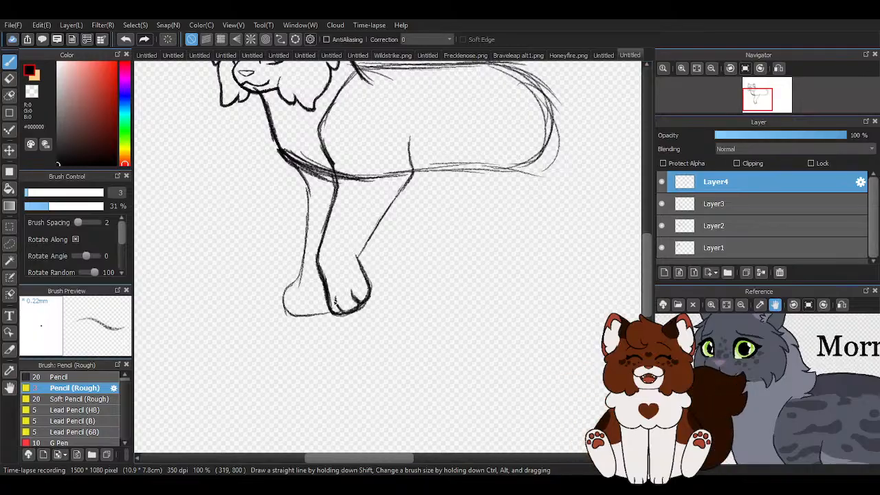
# Sketch the far foreleg's slanted back line with several strokes from below the belly to the paw.
pyautogui.moveTo(374, 190); pyautogui.dragTo(334, 296)
pyautogui.moveTo(370, 207); pyautogui.dragTo(332, 314)
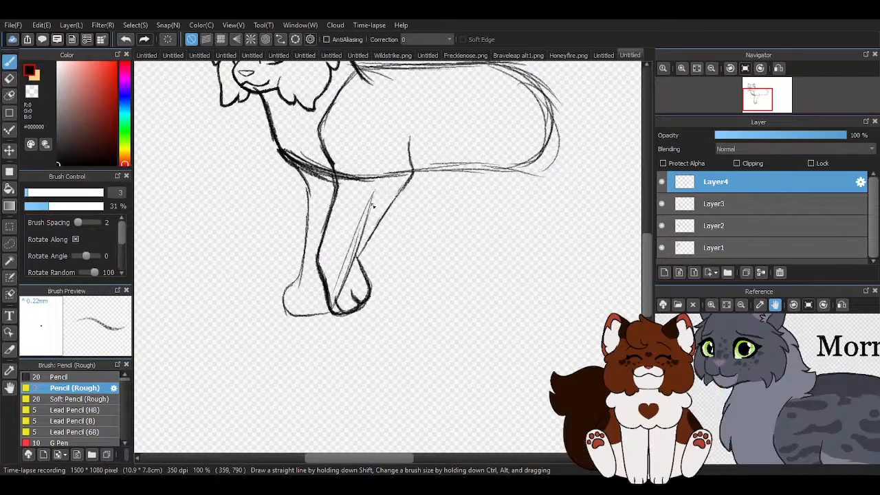
pyautogui.moveTo(382, 180); pyautogui.dragTo(332, 307)
# Darken the outline of the far paw and add a curved toe line inside it.
pyautogui.scroll(4, 294, 310)
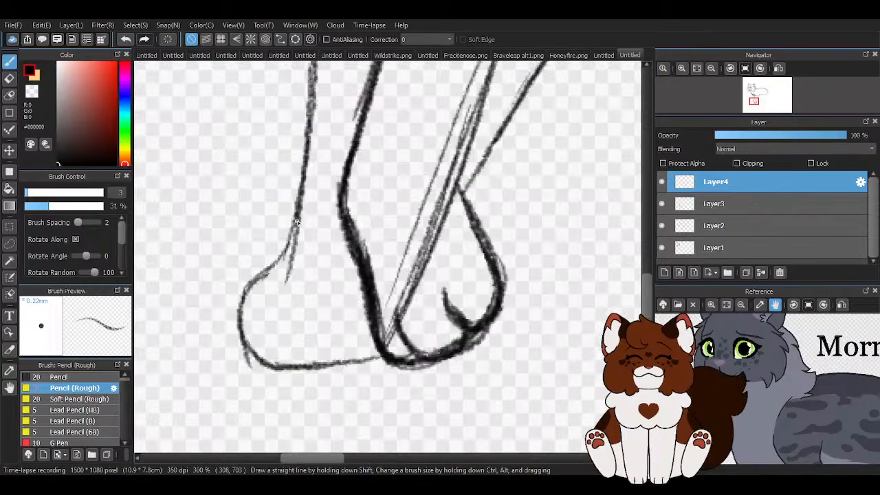
pyautogui.moveTo(297, 218)
pyautogui.mouseDown()
pyautogui.moveTo(255, 275)
pyautogui.moveTo(269, 261)
pyautogui.moveTo(263, 319)
pyautogui.moveTo(278, 374)
pyautogui.moveTo(251, 355)
pyautogui.moveTo(274, 365)
pyautogui.moveTo(377, 360)
pyautogui.mouseUp()
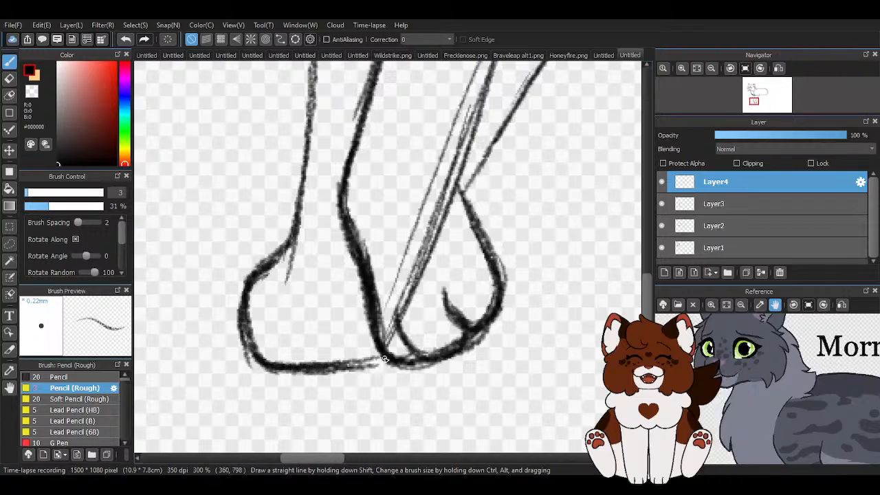
pyautogui.moveTo(309, 370); pyautogui.dragTo(411, 296)
pyautogui.moveTo(291, 304); pyautogui.dragTo(283, 364)
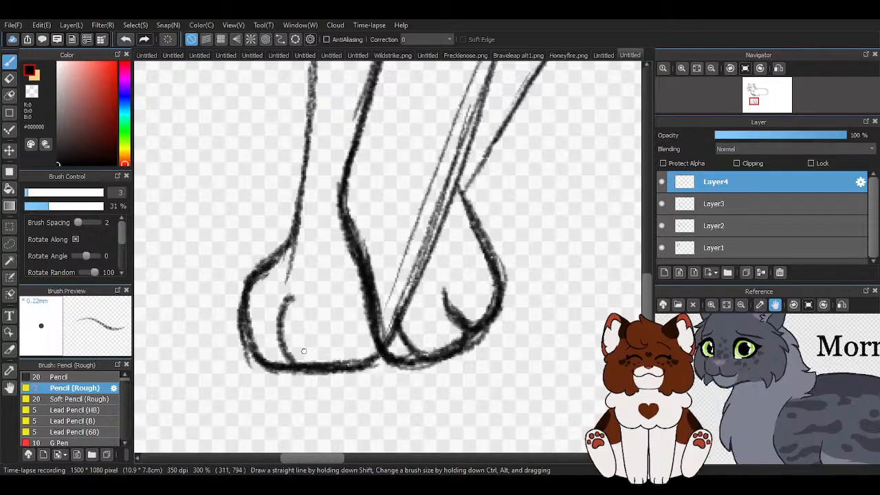
pyautogui.scroll(-4, 283, 364)
# Transform the far foreleg so it is slightly longer and its paw extends a little forward of the near paw.
pyautogui.hotkey('ctrl', 't')
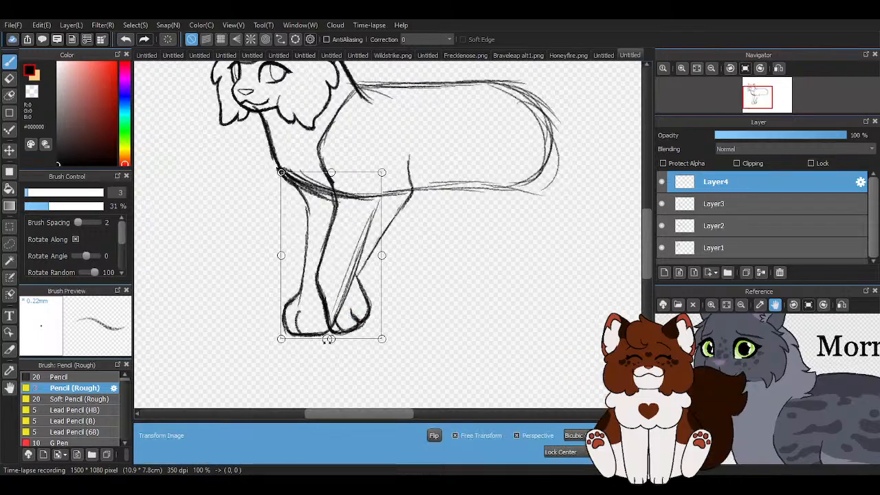
pyautogui.moveTo(331, 338); pyautogui.dragTo(326, 342)
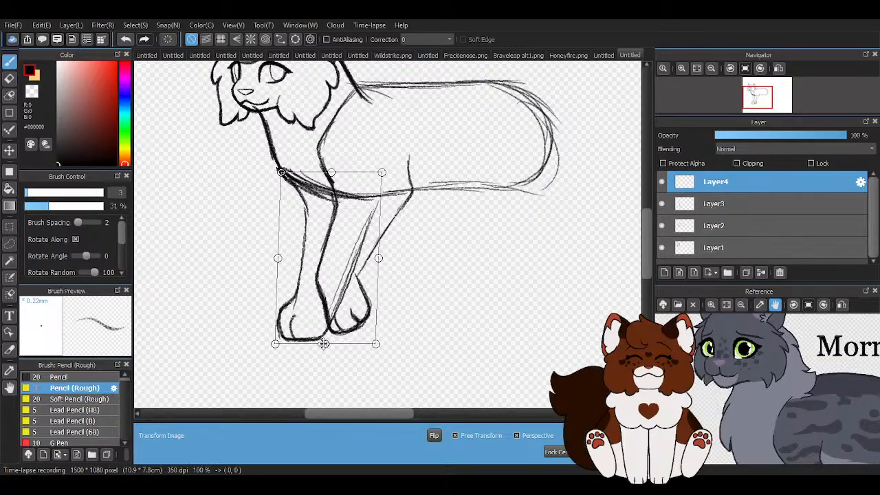
pyautogui.scroll(-1, 257, 308)
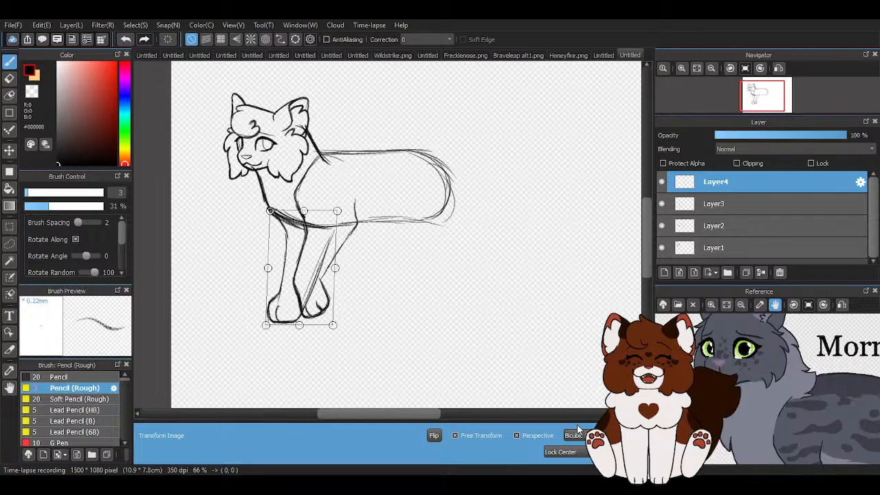
pyautogui.press('Return')
# Erase the far foreleg's back-line strokes that overlap the near foreleg, and return to the rough pencil.
pyautogui.scroll(-2, 414, 268)
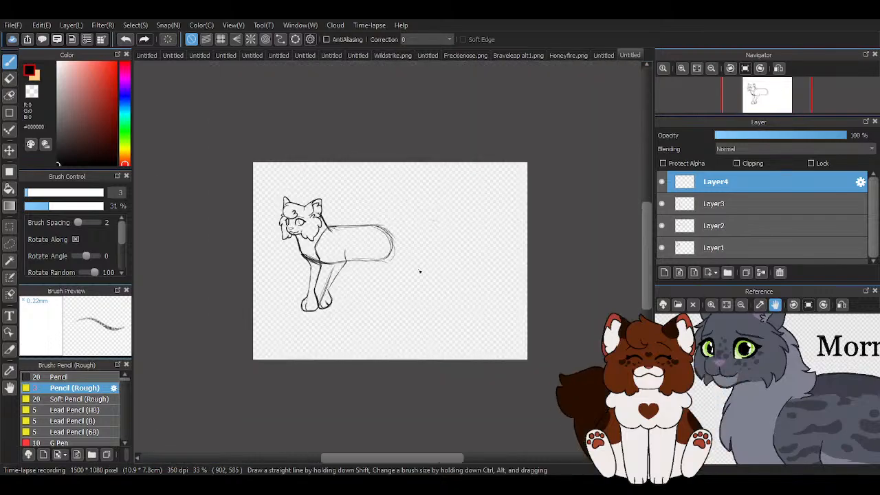
pyautogui.scroll(1, 420, 271)
pyautogui.scroll(-2, 436, 273)
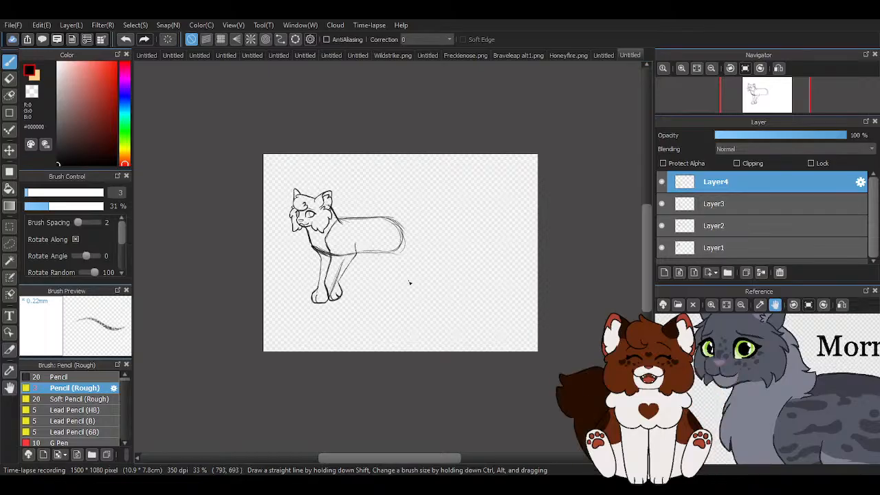
pyautogui.scroll(1, 409, 282)
pyautogui.click(10, 81)
pyautogui.scroll(2, 301, 275)
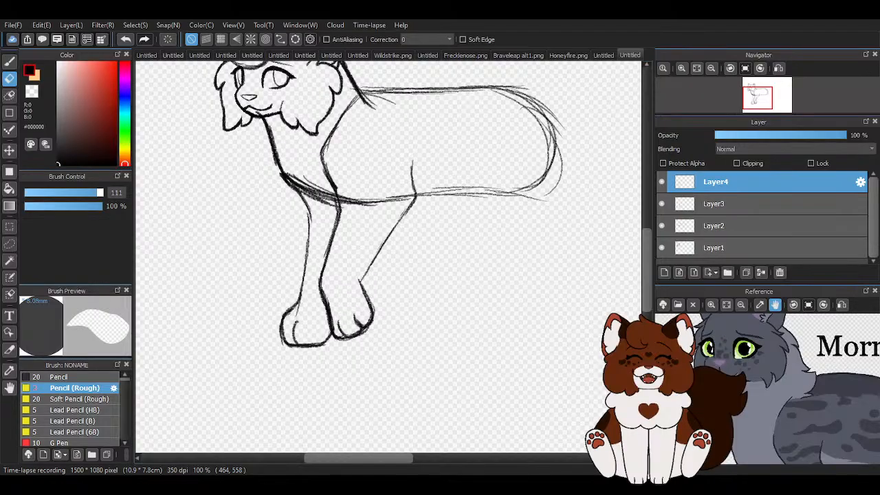
pyautogui.scroll(-1, 363, 299)
pyautogui.click(9, 63)
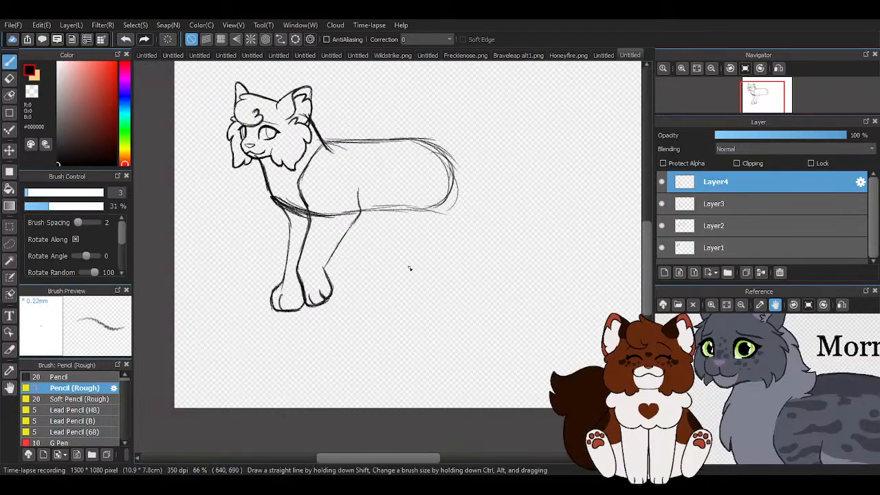
# Select the near foreleg's layer, Layer3, and transform the leg so it stretches slightly wider toward the rear.
pyautogui.scroll(1, 340, 274)
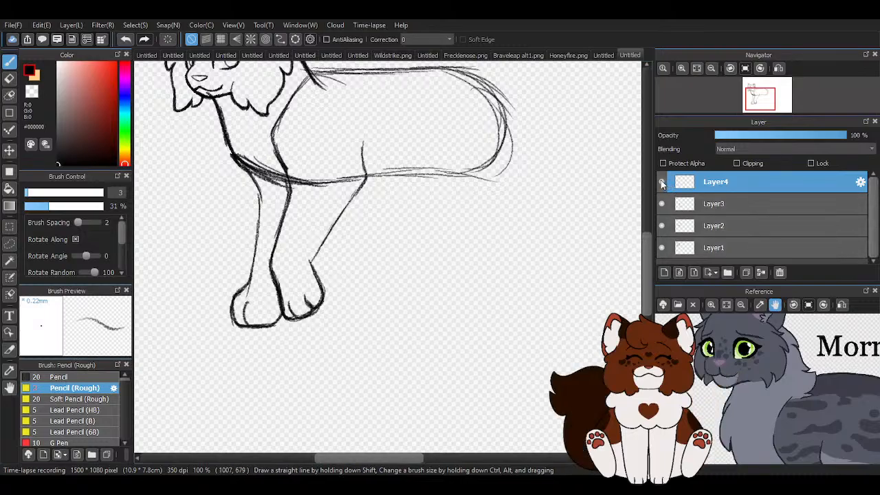
pyautogui.click(695, 199)
pyautogui.hotkey('ctrl', 'g')
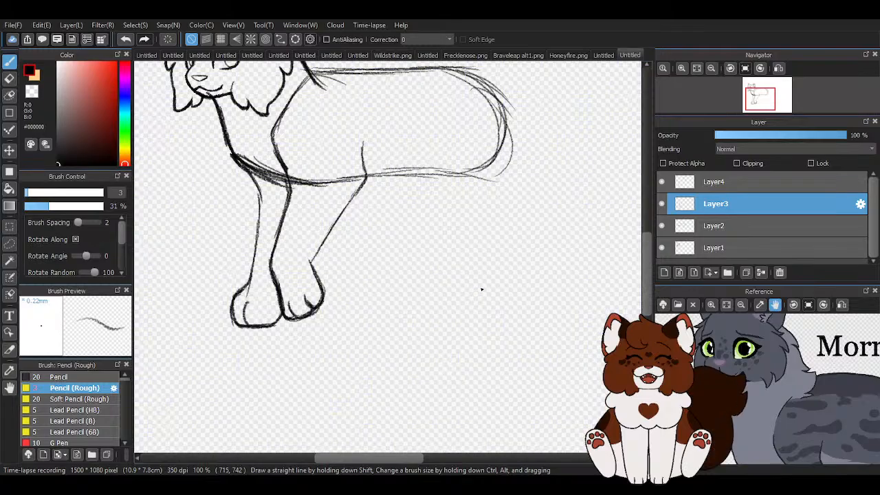
pyautogui.scroll(-3, 379, 274)
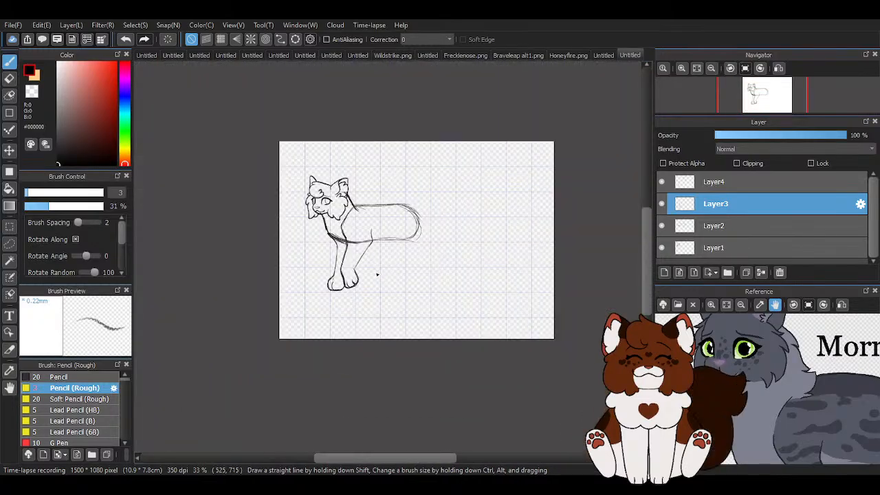
pyautogui.scroll(4, 430, 206)
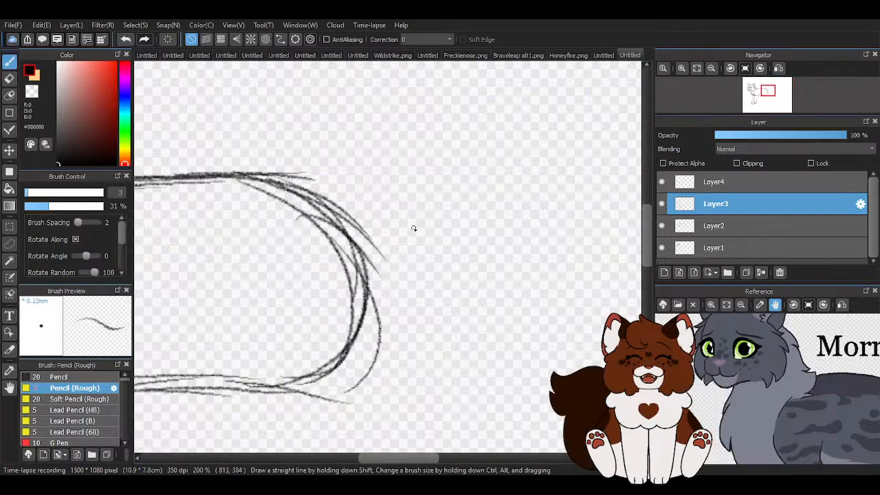
pyautogui.scroll(-4, 413, 228)
pyautogui.scroll(3, 268, 360)
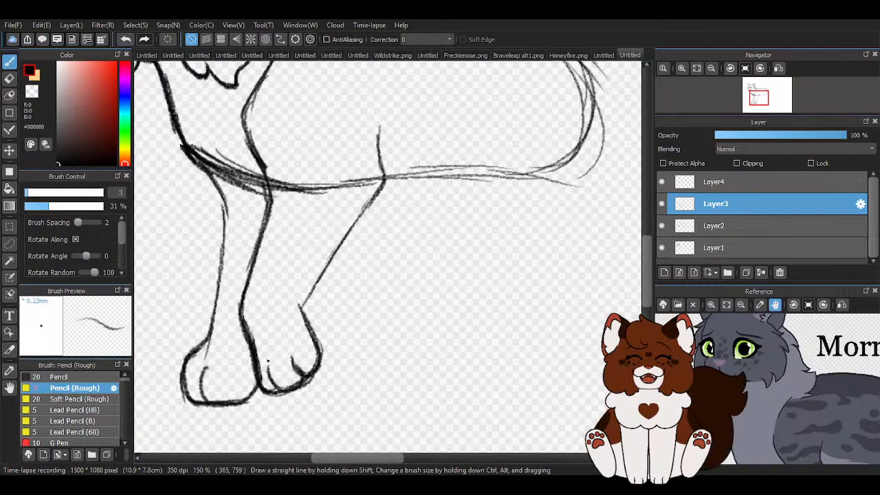
pyautogui.hotkey('ctrl', 't')
pyautogui.moveTo(389, 187); pyautogui.dragTo(398, 188)
pyautogui.scroll(-3, 328, 238)
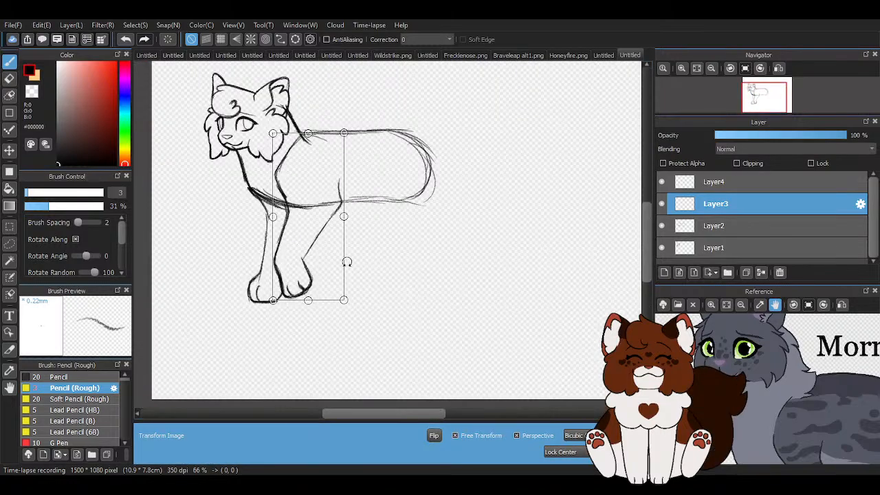
pyautogui.press('Return')
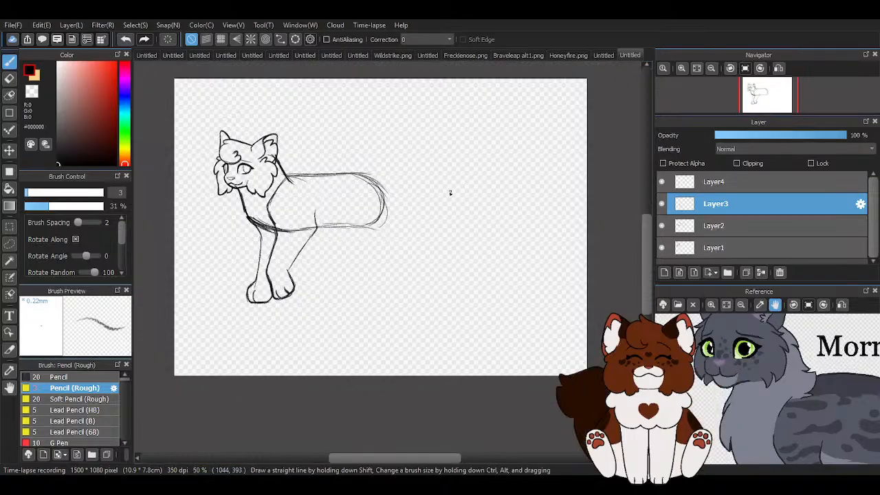
# Redraw and darken the near foreleg's back line from elbow to wrist and its front line from shoulder to wrist.
pyautogui.scroll(5, 255, 263)
pyautogui.scroll(-2, 425, 96)
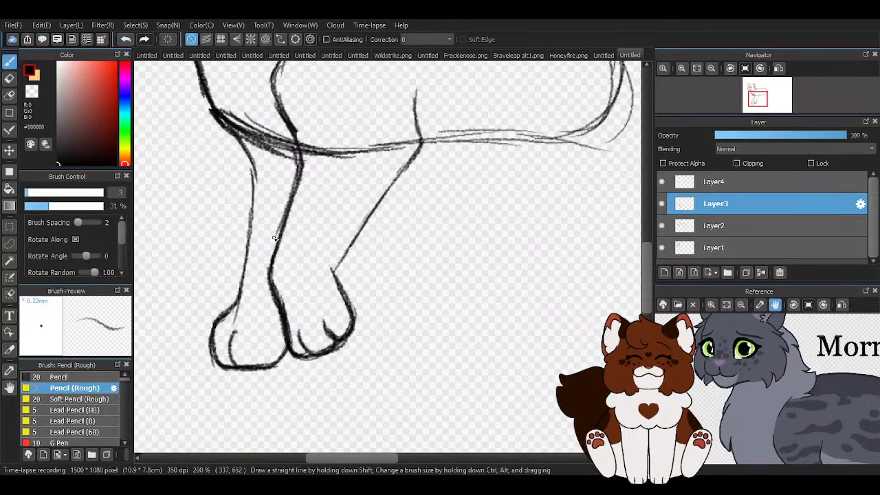
pyautogui.scroll(2, 424, 96)
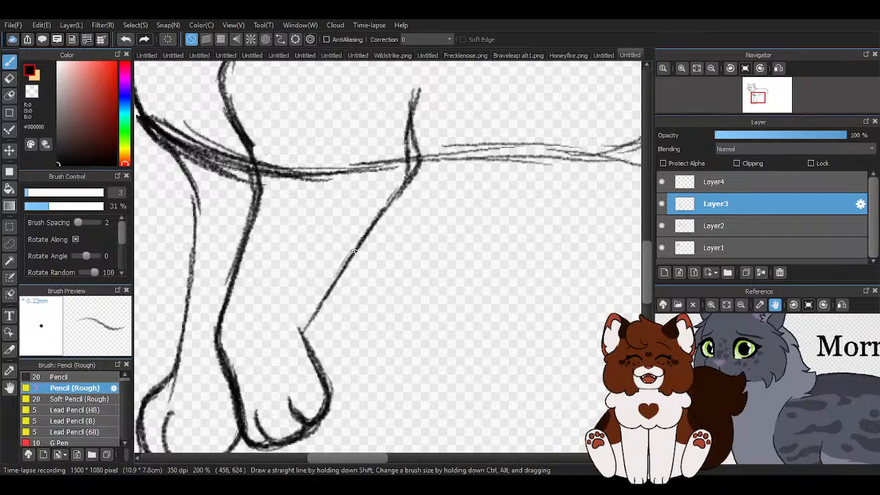
pyautogui.moveTo(352, 252); pyautogui.dragTo(300, 333)
pyautogui.scroll(-2, 270, 218)
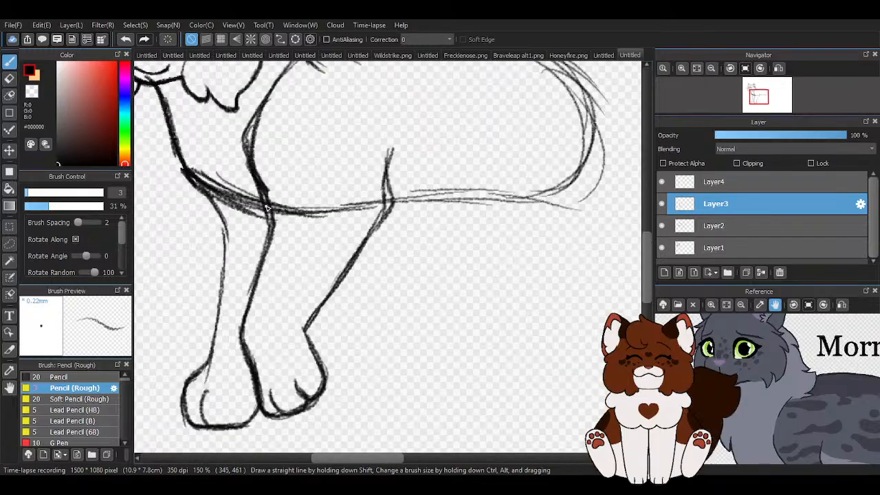
pyautogui.moveTo(268, 216); pyautogui.dragTo(251, 311)
pyautogui.scroll(-3, 240, 327)
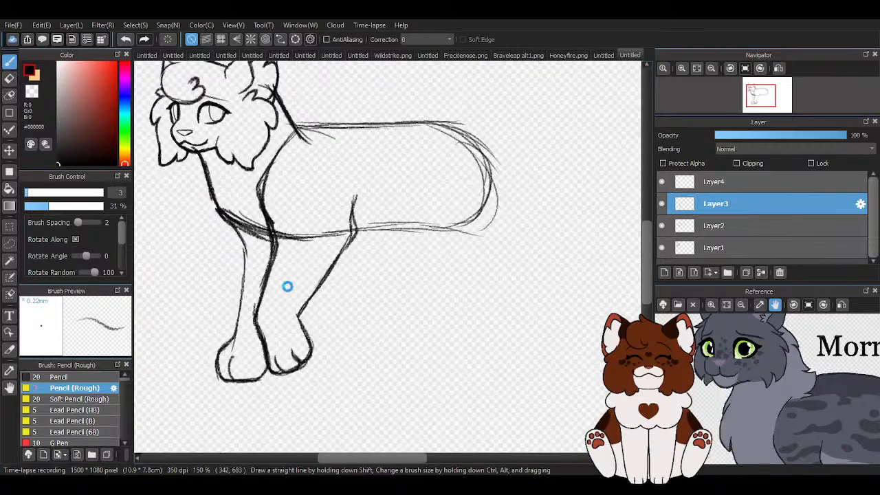
# Refine the front edge of the near paw, erasing its doubled strokes up to the wrist with the pencil in transparent colour.
pyautogui.scroll(5, 298, 280)
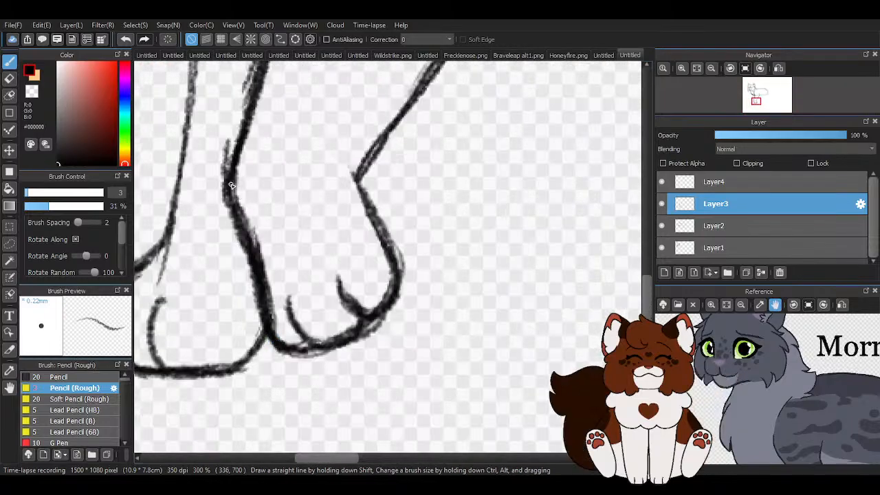
pyautogui.moveTo(231, 186); pyautogui.dragTo(264, 328)
pyautogui.moveTo(247, 254); pyautogui.dragTo(275, 345)
pyautogui.press('z')
pyautogui.moveTo(241, 201)
pyautogui.mouseDown()
pyautogui.moveTo(279, 331)
pyautogui.moveTo(248, 198)
pyautogui.moveTo(260, 245)
pyautogui.moveTo(238, 191)
pyautogui.moveTo(263, 297)
pyautogui.mouseUp()
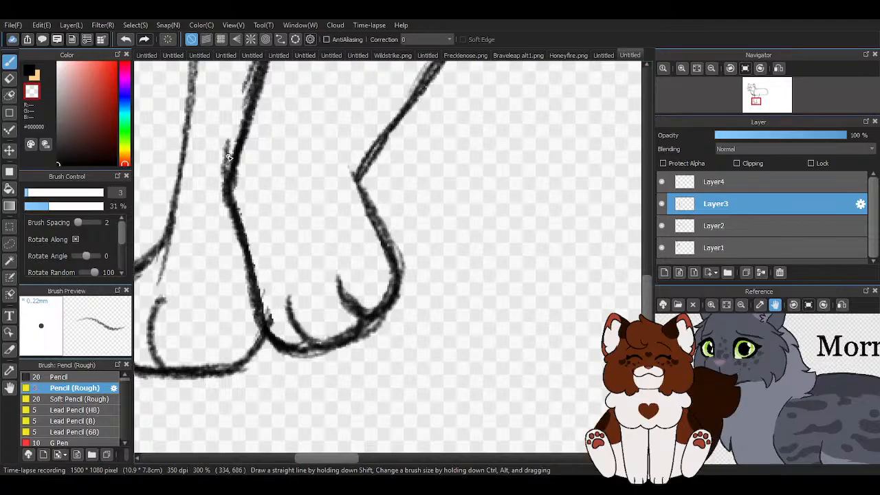
pyautogui.moveTo(225, 187); pyautogui.dragTo(227, 139)
# Erase the doubled strokes along the near foreleg's front line between elbow and wrist with the rough pencil in transparent colour.
pyautogui.scroll(-3, 216, 283)
pyautogui.scroll(2, 240, 167)
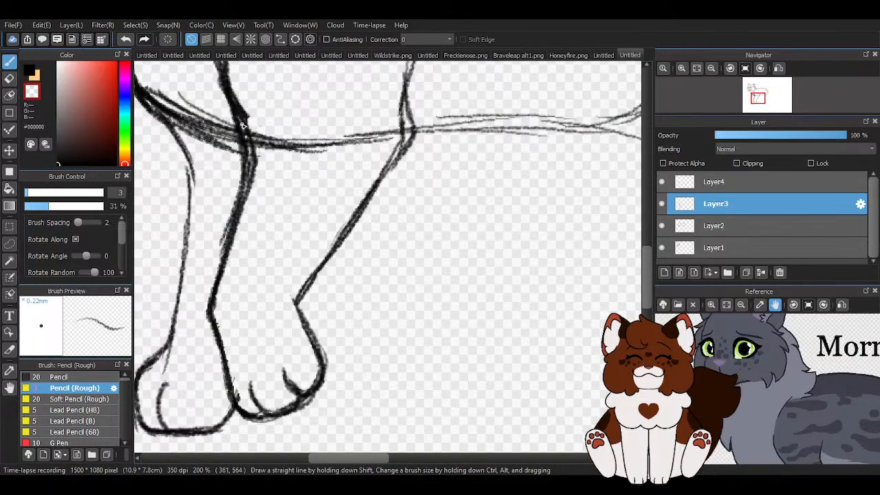
pyautogui.scroll(1, 242, 125)
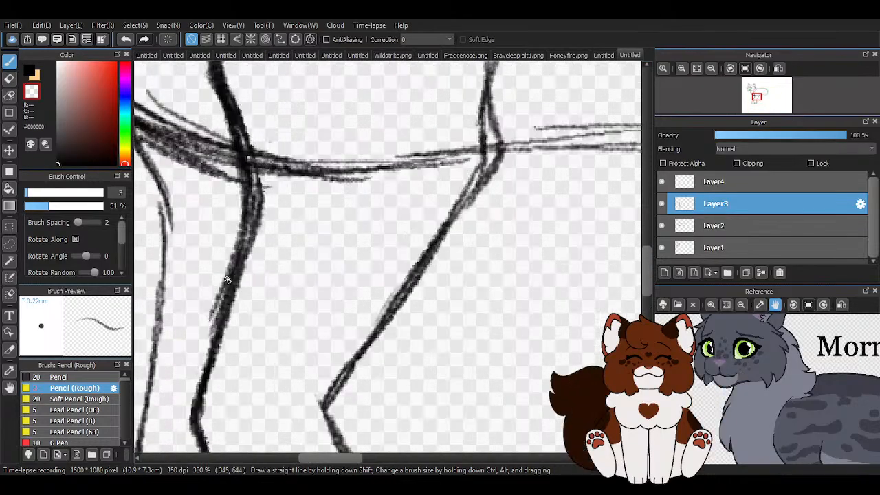
pyautogui.moveTo(227, 280); pyautogui.dragTo(224, 277)
pyautogui.moveTo(240, 220); pyautogui.dragTo(221, 123)
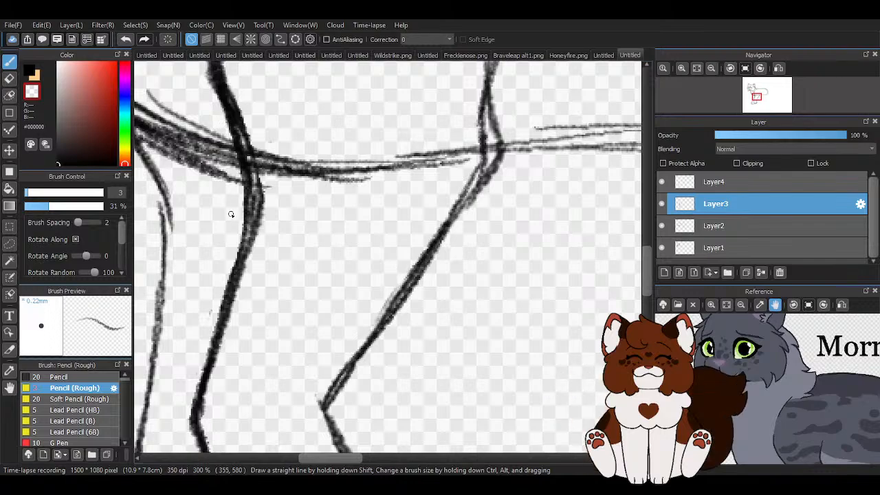
pyautogui.scroll(-3, 231, 215)
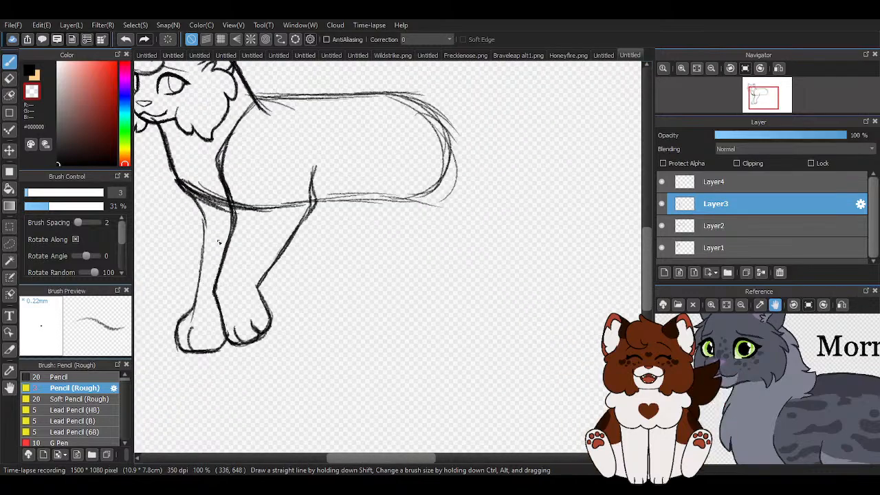
pyautogui.scroll(3, 351, 202)
pyautogui.moveTo(254, 149)
pyautogui.mouseDown()
pyautogui.moveTo(263, 198)
pyautogui.moveTo(234, 267)
pyautogui.mouseUp()
pyautogui.scroll(-5, 257, 250)
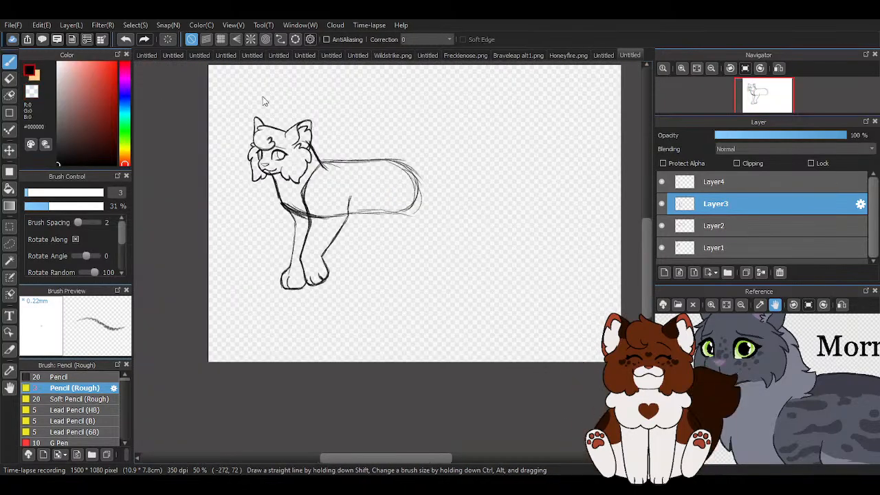
# Add a new layer above Layer4 and zoom the reference image out to show the whole cat.
pyautogui.click(702, 181)
pyautogui.click(664, 273)
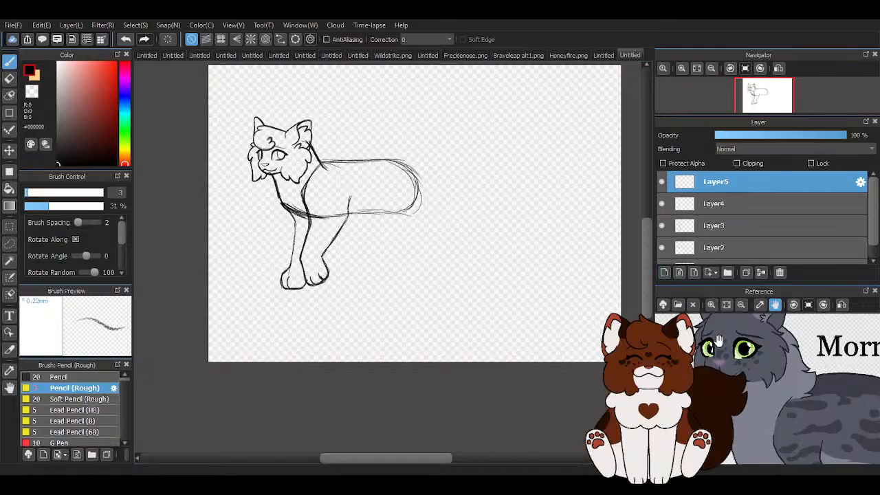
pyautogui.scroll(-2, 746, 327)
pyautogui.scroll(-2, 746, 326)
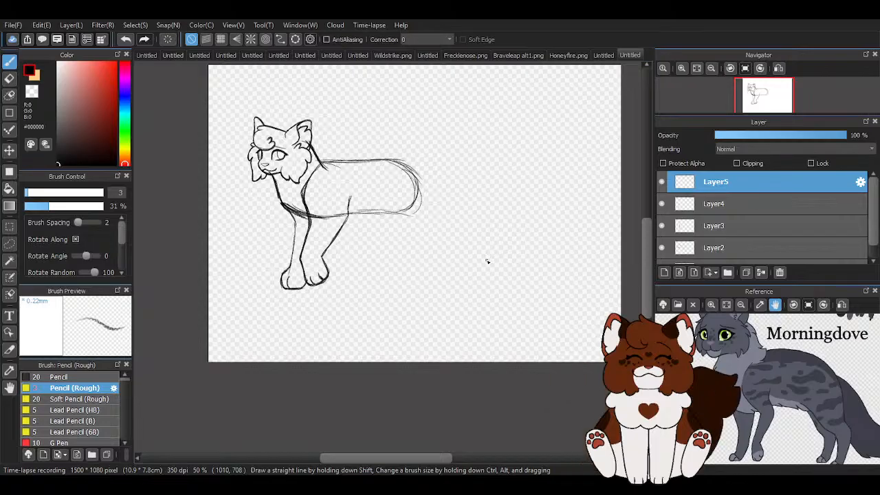
# Sketch the rump curve and the near thigh's rear and lower edges in black rough pencil, extending below the belly line.
pyautogui.scroll(2, 449, 198)
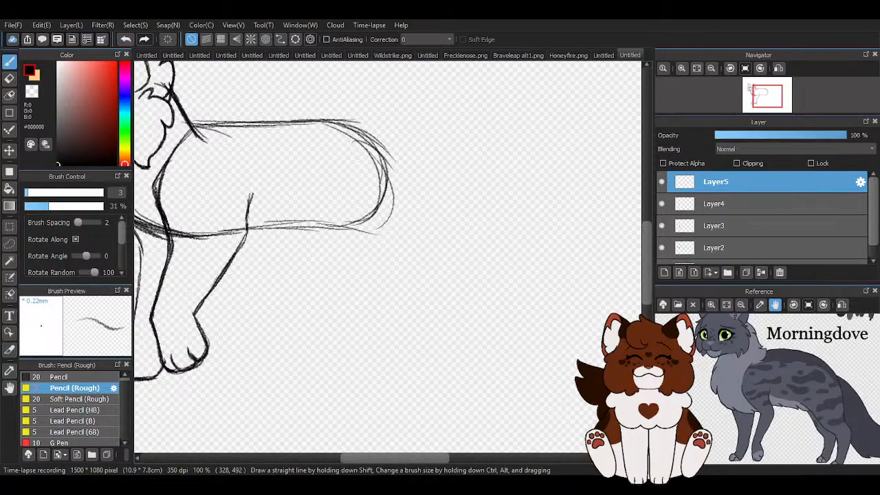
pyautogui.scroll(1, 428, 312)
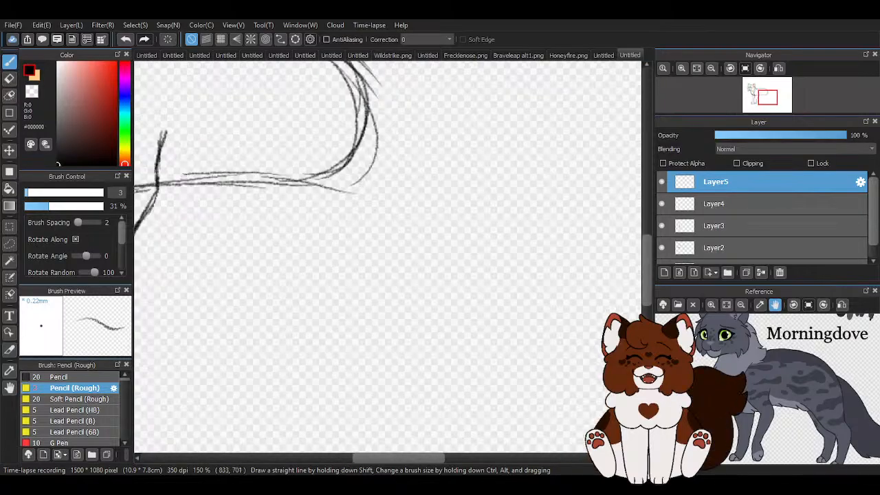
pyautogui.scroll(-1, 429, 308)
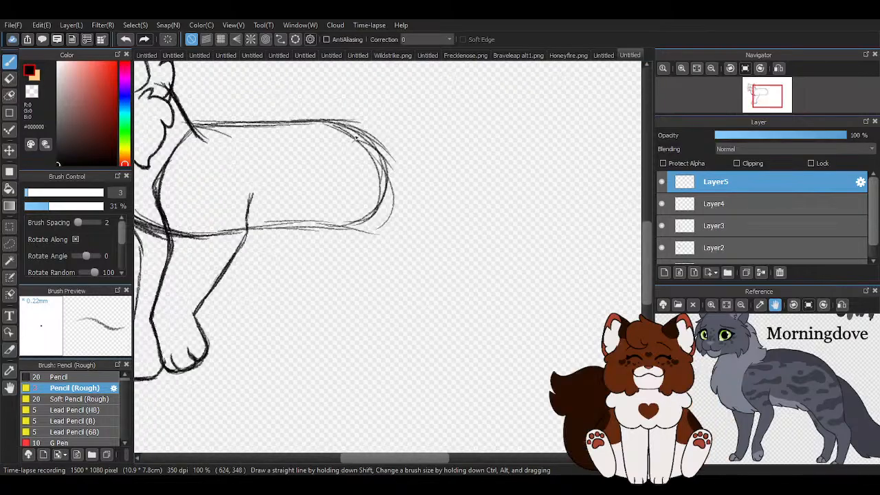
pyautogui.moveTo(321, 122)
pyautogui.mouseDown()
pyautogui.moveTo(359, 140)
pyautogui.moveTo(389, 174)
pyautogui.mouseUp()
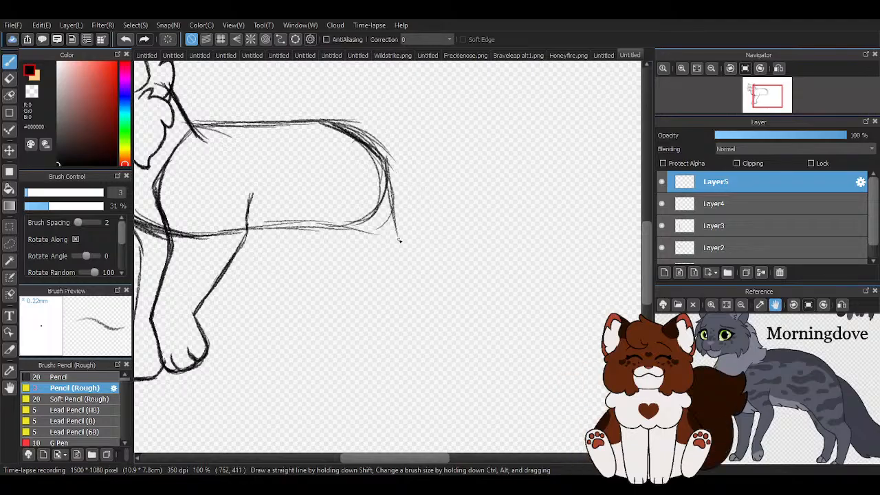
pyautogui.moveTo(301, 225)
pyautogui.mouseDown()
pyautogui.moveTo(329, 228)
pyautogui.moveTo(383, 270)
pyautogui.moveTo(402, 250)
pyautogui.moveTo(380, 264)
pyautogui.moveTo(389, 189)
pyautogui.mouseUp()
pyautogui.hotkey('ctrl', '-')
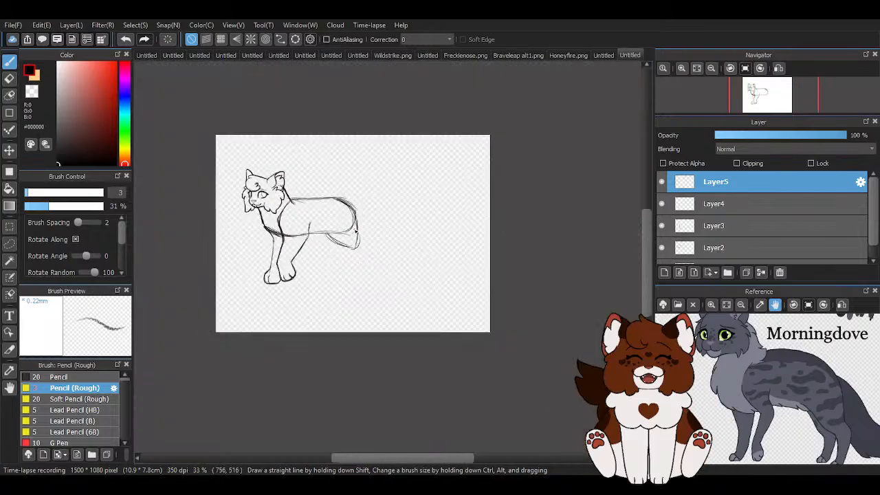
# Darken the rump curve and the thigh's back line with repeated overlapping strokes.
pyautogui.scroll(2, 397, 293)
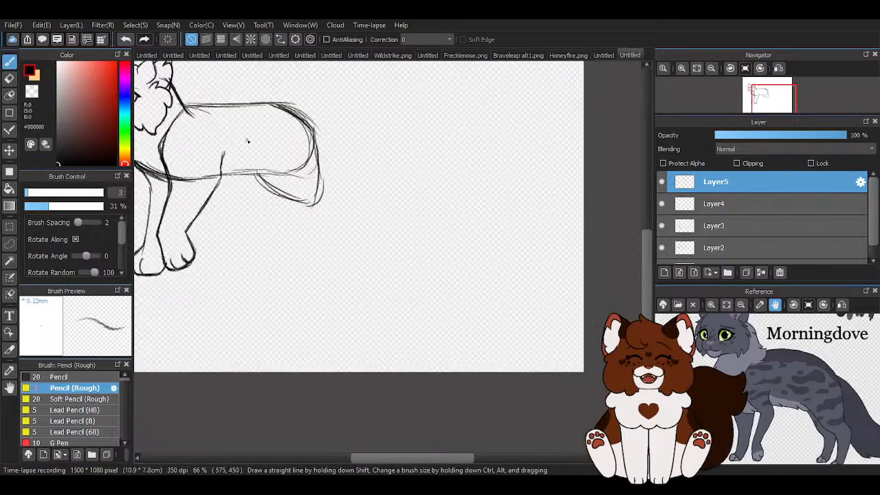
pyautogui.scroll(2, 247, 141)
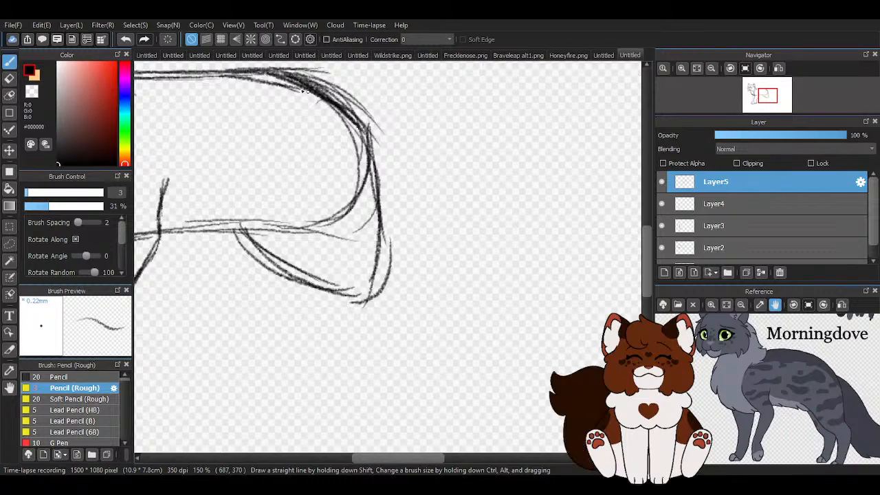
pyautogui.moveTo(254, 73); pyautogui.dragTo(365, 136)
pyautogui.moveTo(310, 84); pyautogui.dragTo(387, 216)
pyautogui.moveTo(369, 133); pyautogui.dragTo(374, 299)
pyautogui.moveTo(376, 173); pyautogui.dragTo(379, 256)
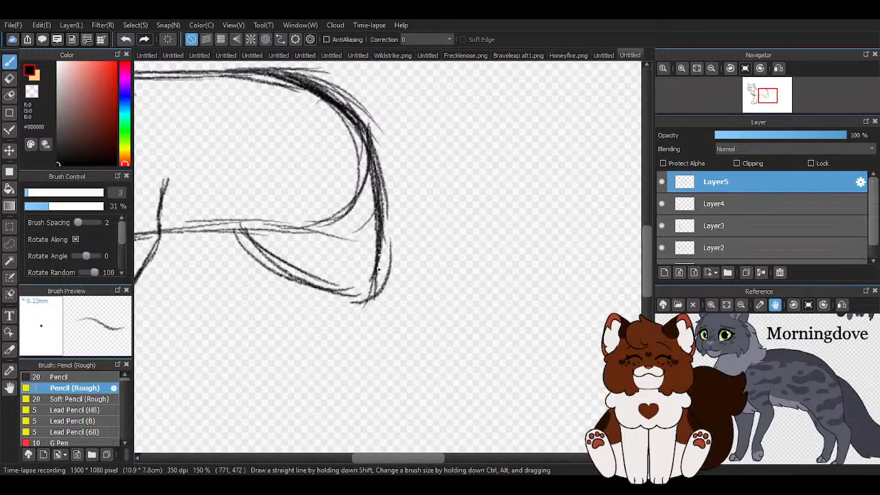
pyautogui.scroll(-3, 378, 254)
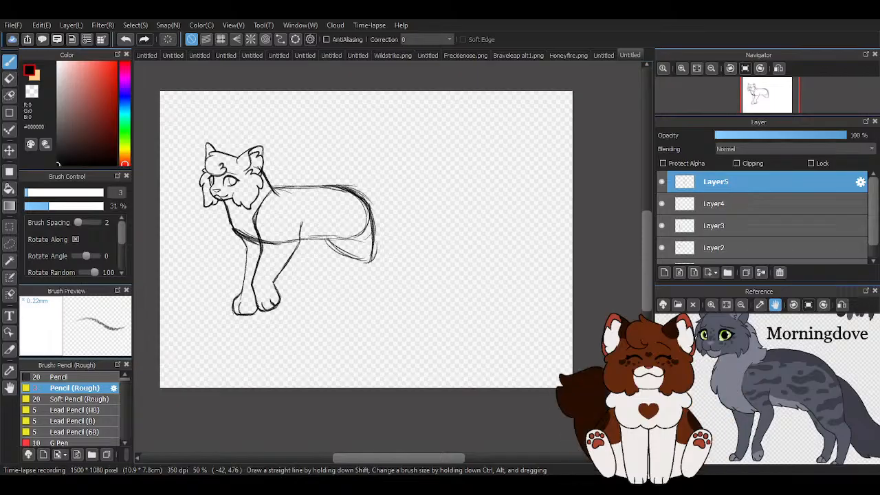
# Round out and darken the thigh's lower edge from the flank to its rear corner.
pyautogui.scroll(4, 233, 202)
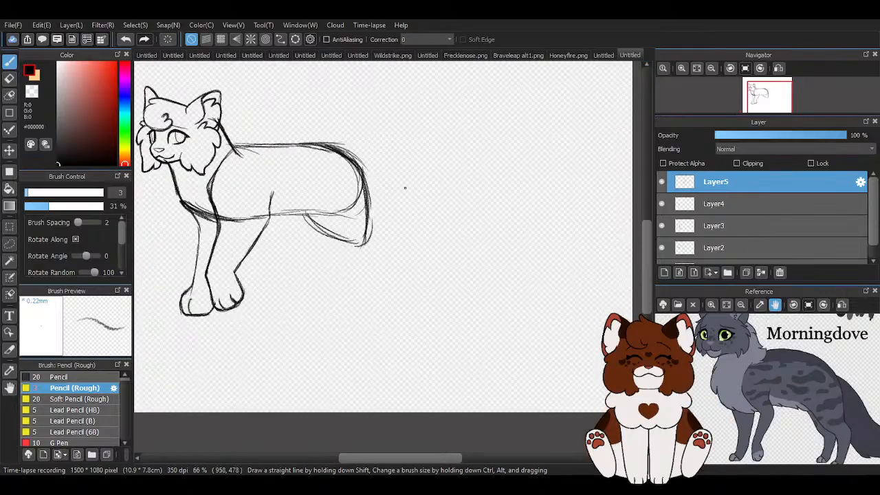
pyautogui.moveTo(238, 213); pyautogui.dragTo(285, 276)
pyautogui.moveTo(231, 207)
pyautogui.mouseDown()
pyautogui.moveTo(331, 296)
pyautogui.moveTo(269, 265)
pyautogui.moveTo(371, 270)
pyautogui.mouseUp()
pyautogui.scroll(-2, 371, 270)
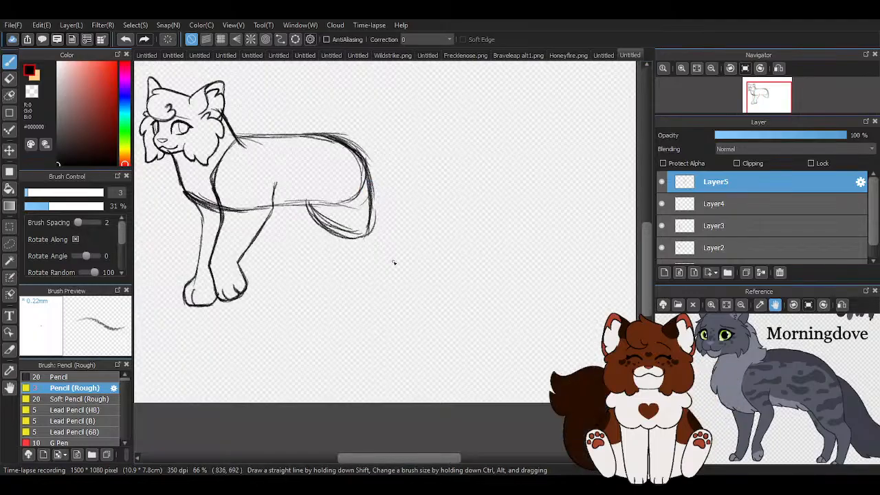
# Extend the thigh's back line into a hock and sketch the lower hind leg's back line down from it.
pyautogui.scroll(1, 392, 267)
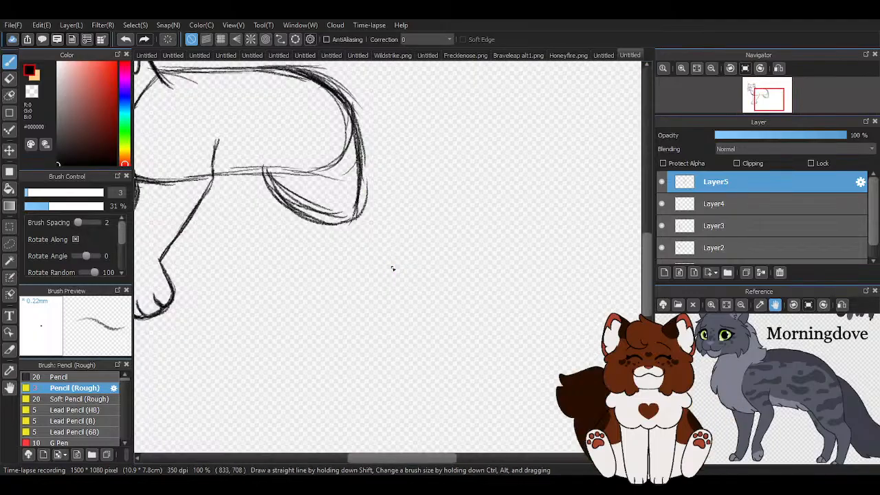
pyautogui.scroll(-1, 392, 269)
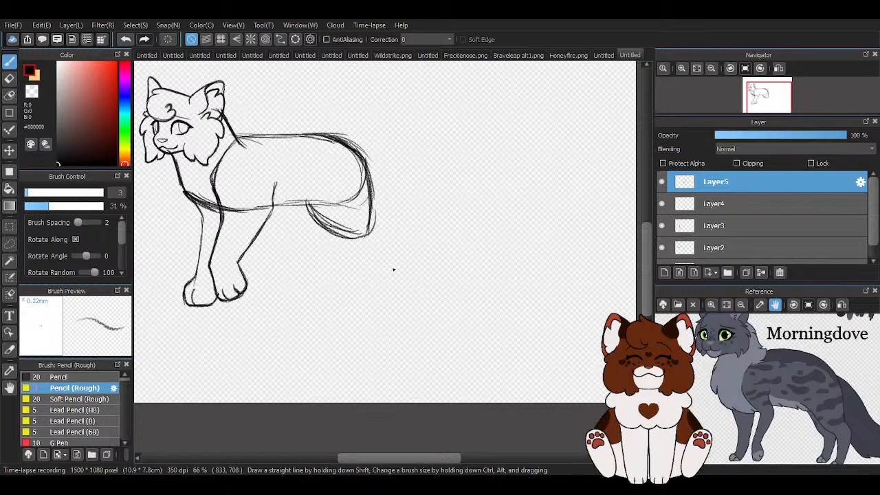
pyautogui.scroll(1, 385, 266)
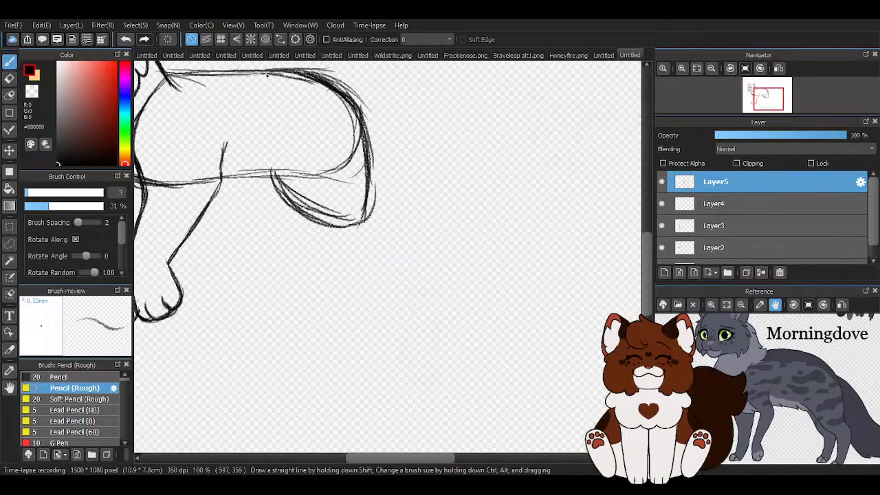
pyautogui.moveTo(347, 97)
pyautogui.mouseDown()
pyautogui.moveTo(373, 155)
pyautogui.moveTo(375, 215)
pyautogui.mouseUp()
pyautogui.moveTo(372, 146)
pyautogui.mouseDown()
pyautogui.moveTo(375, 218)
pyautogui.moveTo(394, 218)
pyautogui.moveTo(403, 321)
pyautogui.mouseUp()
pyautogui.moveTo(402, 258); pyautogui.dragTo(399, 322)
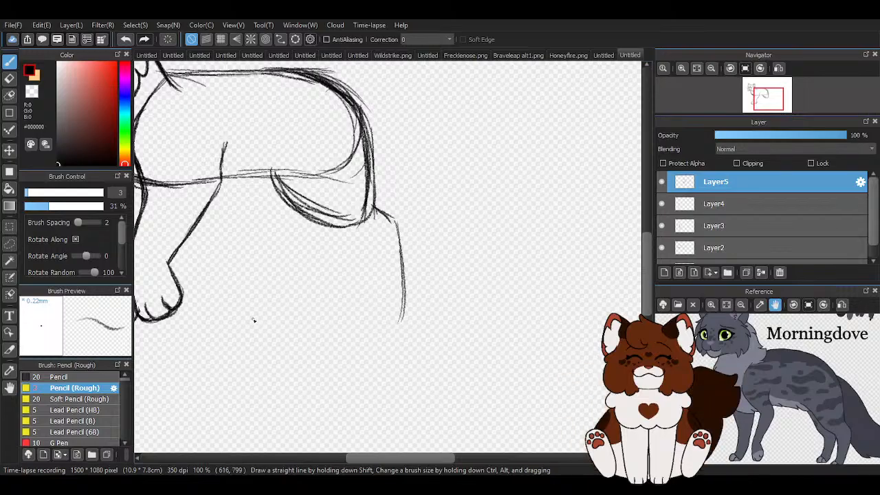
# Sketch the curved heel and sole line of the hind paw and the leg's front line from flank to ankle.
pyautogui.scroll(-1, 254, 320)
pyautogui.scroll(2, 385, 334)
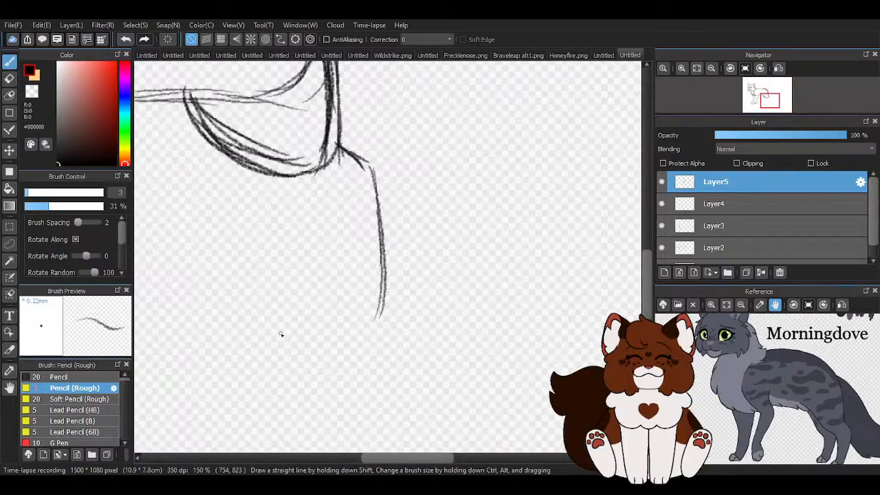
pyautogui.moveTo(267, 330); pyautogui.dragTo(356, 337)
pyautogui.moveTo(203, 101); pyautogui.dragTo(323, 231)
pyautogui.moveTo(268, 205); pyautogui.dragTo(356, 268)
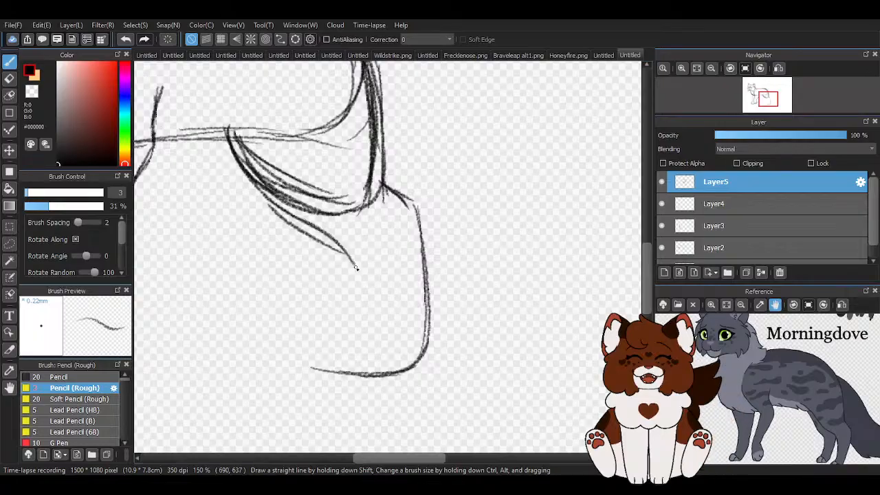
pyautogui.scroll(-2, 357, 303)
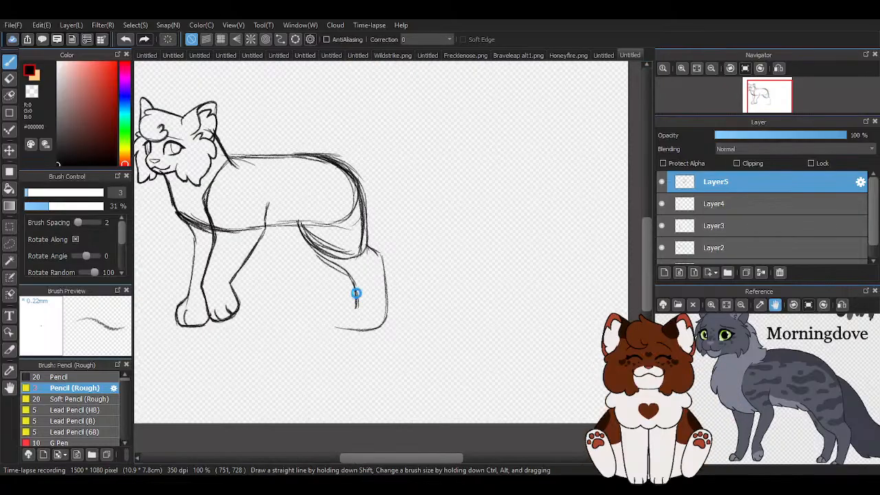
# Outline the front of the hind paw from the ankle and darken its sole and heel.
pyautogui.scroll(4, 305, 282)
pyautogui.moveTo(297, 241)
pyautogui.mouseDown()
pyautogui.moveTo(275, 309)
pyautogui.moveTo(329, 339)
pyautogui.moveTo(384, 351)
pyautogui.moveTo(434, 319)
pyautogui.moveTo(439, 191)
pyautogui.moveTo(418, 347)
pyautogui.mouseUp()
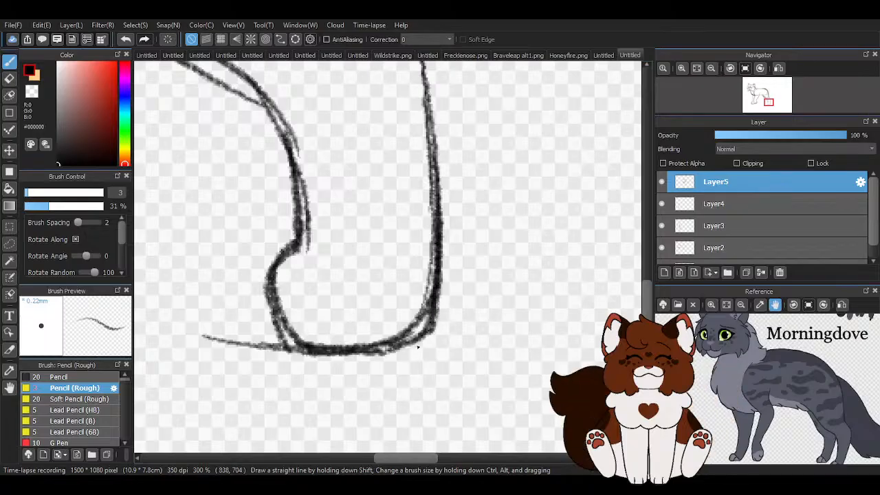
pyautogui.moveTo(440, 231)
pyautogui.mouseDown()
pyautogui.moveTo(406, 347)
pyautogui.moveTo(396, 347)
pyautogui.mouseUp()
# Draw two curved toe lines in the hind paw, undoing and redrawing the first one.
pyautogui.moveTo(381, 289); pyautogui.dragTo(383, 346)
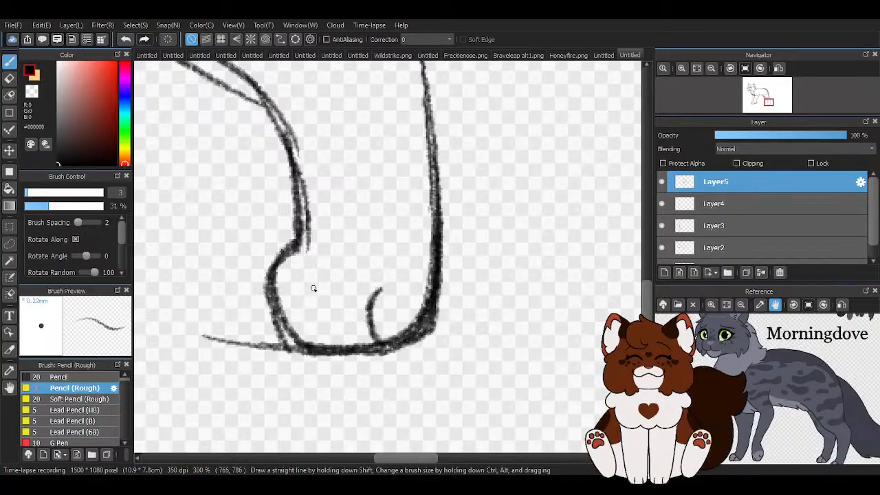
pyautogui.click(126, 39)
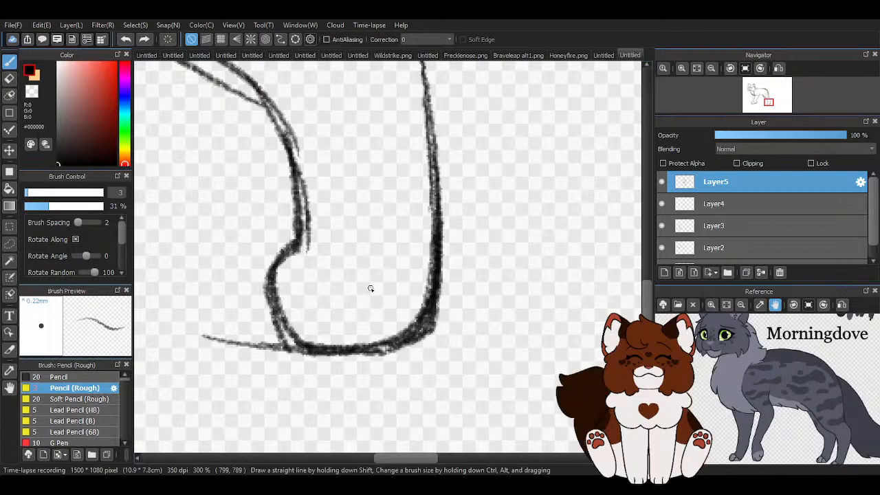
pyautogui.moveTo(370, 284); pyautogui.dragTo(376, 341)
pyautogui.moveTo(310, 288)
pyautogui.mouseDown()
pyautogui.moveTo(321, 342)
pyautogui.moveTo(261, 326)
pyautogui.moveTo(255, 346)
pyautogui.mouseUp()
# Erase the doubled strokes around the hind paw's front in transparent colour, and darken the paw outline again in black.
pyautogui.press('x')
pyautogui.moveTo(277, 289); pyautogui.dragTo(290, 333)
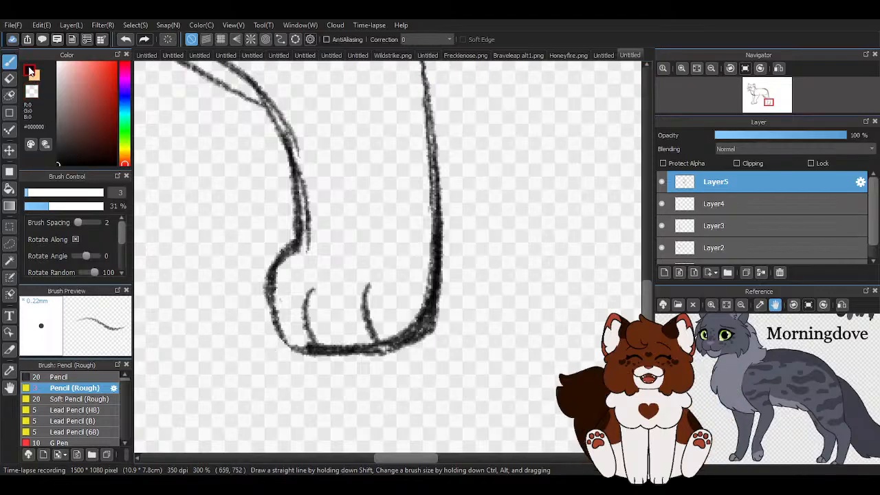
pyautogui.moveTo(288, 261)
pyautogui.mouseDown()
pyautogui.moveTo(275, 291)
pyautogui.moveTo(293, 329)
pyautogui.moveTo(310, 339)
pyautogui.moveTo(334, 346)
pyautogui.moveTo(328, 340)
pyautogui.moveTo(429, 322)
pyautogui.mouseUp()
# Darken the hind leg's back line from hock to heel and its front line from flank to ankle.
pyautogui.scroll(-5, 451, 235)
pyautogui.scroll(4, 437, 193)
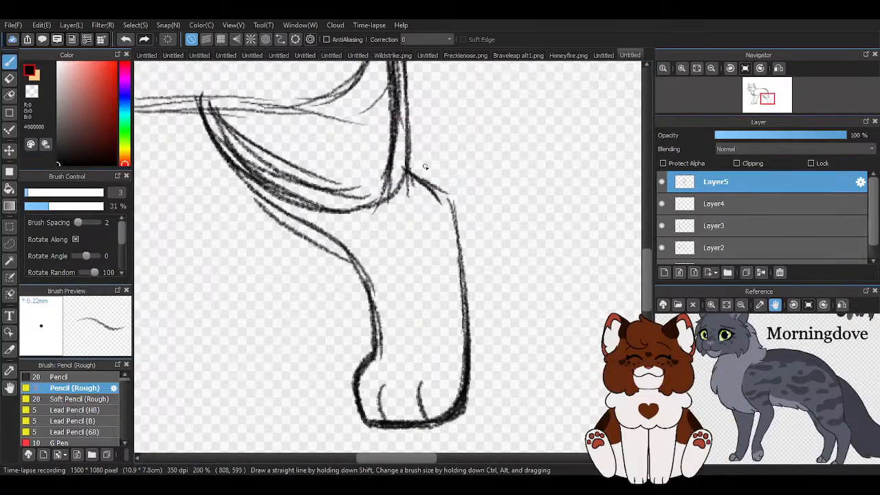
pyautogui.moveTo(461, 205); pyautogui.dragTo(464, 382)
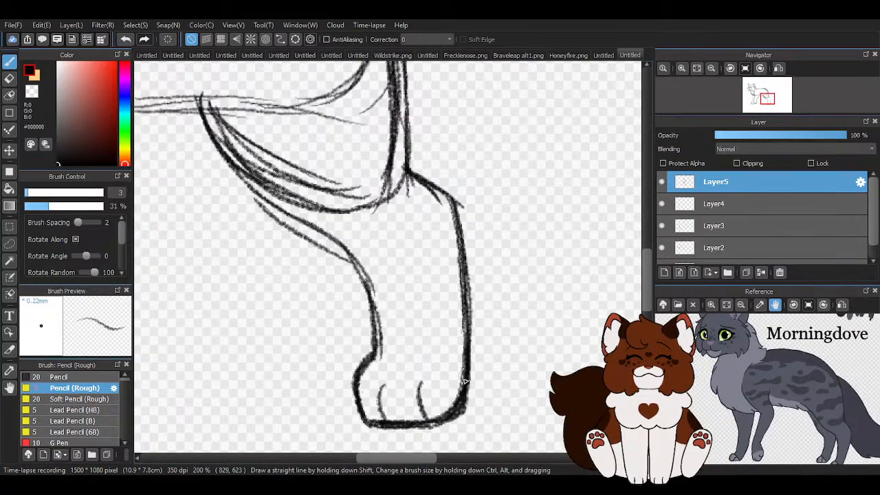
pyautogui.moveTo(192, 92)
pyautogui.mouseDown()
pyautogui.moveTo(238, 187)
pyautogui.moveTo(218, 144)
pyautogui.moveTo(306, 217)
pyautogui.moveTo(341, 259)
pyautogui.moveTo(310, 242)
pyautogui.moveTo(354, 273)
pyautogui.moveTo(379, 311)
pyautogui.mouseUp()
pyautogui.scroll(-4, 339, 274)
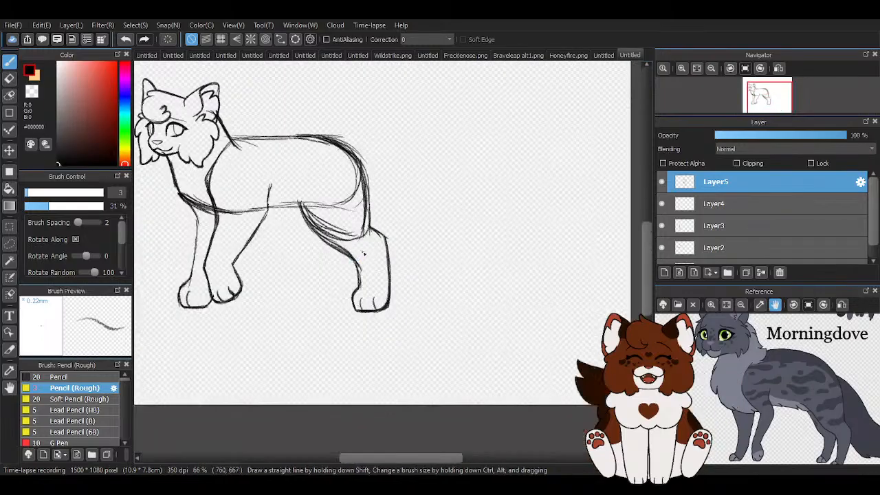
# Darken the thigh's back line where it curves into the hock.
pyautogui.scroll(5, 376, 206)
pyautogui.moveTo(333, 139); pyautogui.dragTo(337, 270)
pyautogui.moveTo(334, 196); pyautogui.dragTo(348, 273)
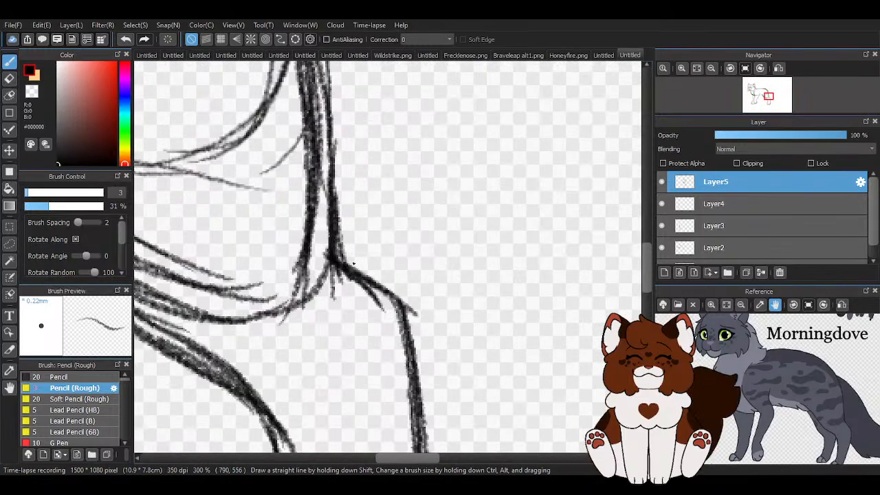
pyautogui.moveTo(335, 215); pyautogui.dragTo(357, 271)
pyautogui.scroll(-3, 391, 253)
# Erase the doubled strokes inside the near thigh's front line, using an eraser size of 12.9.
pyautogui.click(10, 79)
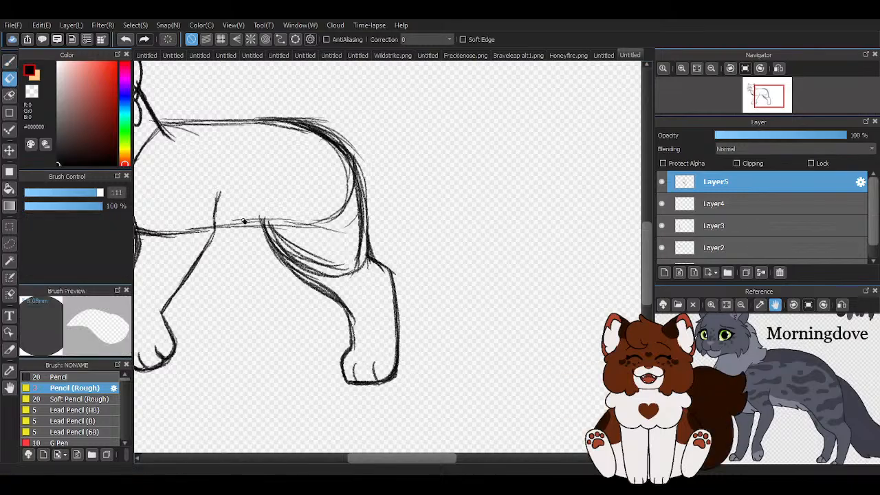
pyautogui.scroll(2, 321, 284)
pyautogui.click(44, 193)
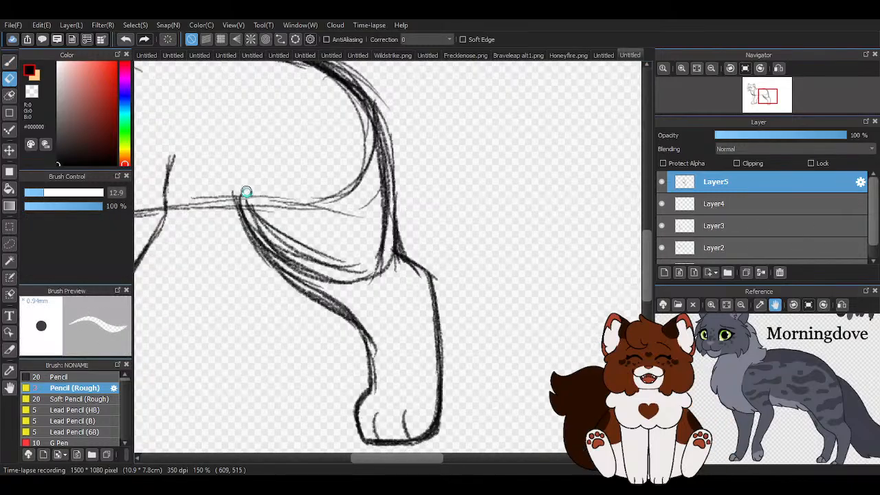
pyautogui.scroll(2, 248, 193)
pyautogui.moveTo(242, 184)
pyautogui.mouseDown()
pyautogui.moveTo(420, 391)
pyautogui.moveTo(363, 329)
pyautogui.moveTo(325, 326)
pyautogui.moveTo(494, 432)
pyautogui.moveTo(363, 347)
pyautogui.moveTo(501, 460)
pyautogui.moveTo(510, 430)
pyautogui.moveTo(348, 274)
pyautogui.moveTo(365, 283)
pyautogui.moveTo(271, 212)
pyautogui.mouseUp()
pyautogui.scroll(-2, 299, 245)
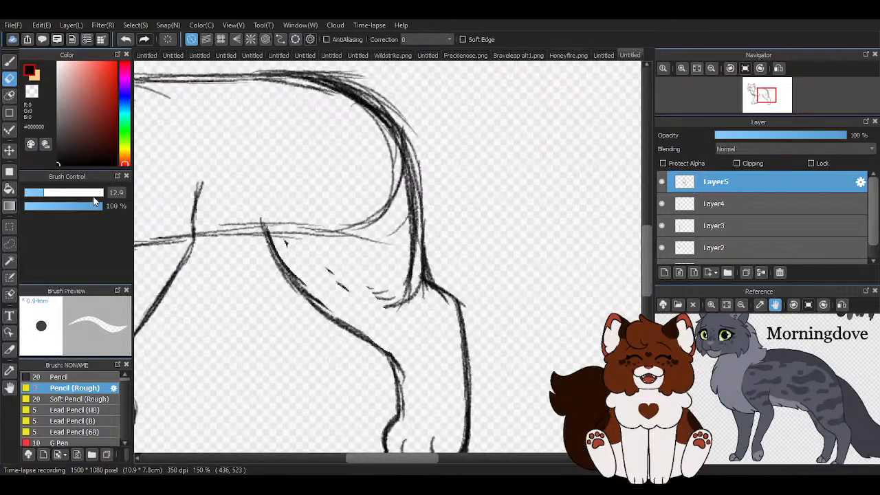
# Enlarge the eraser to 17 and remove the leftover curve strokes across the lower thigh towards the hock.
pyautogui.scroll(1, 303, 265)
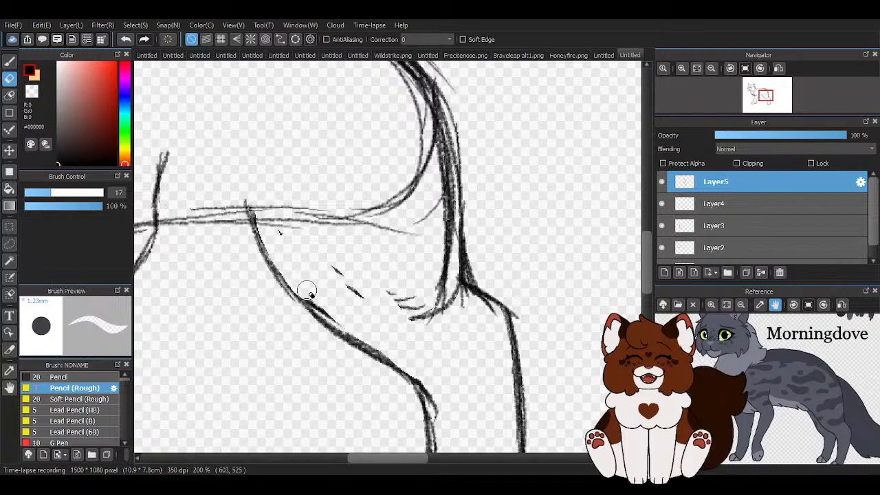
pyautogui.moveTo(307, 292)
pyautogui.mouseDown()
pyautogui.moveTo(361, 321)
pyautogui.moveTo(284, 225)
pyautogui.moveTo(377, 278)
pyautogui.moveTo(413, 256)
pyautogui.moveTo(440, 285)
pyautogui.mouseUp()
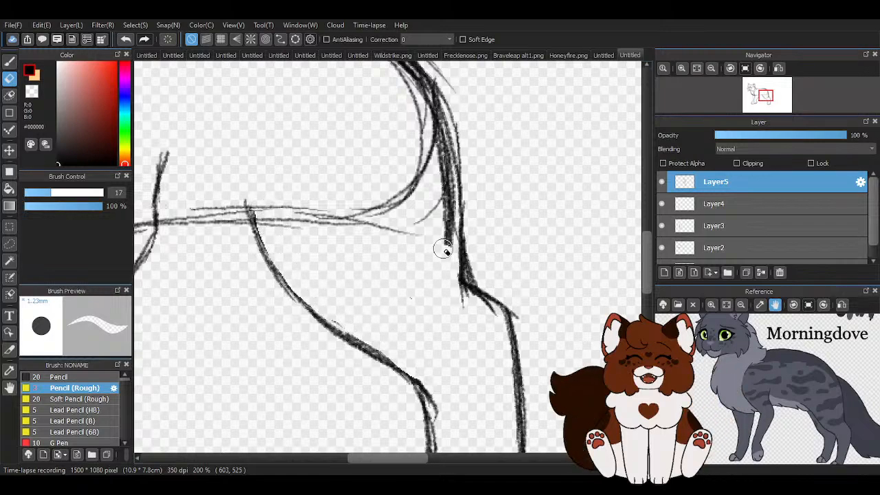
pyautogui.scroll(-2, 318, 310)
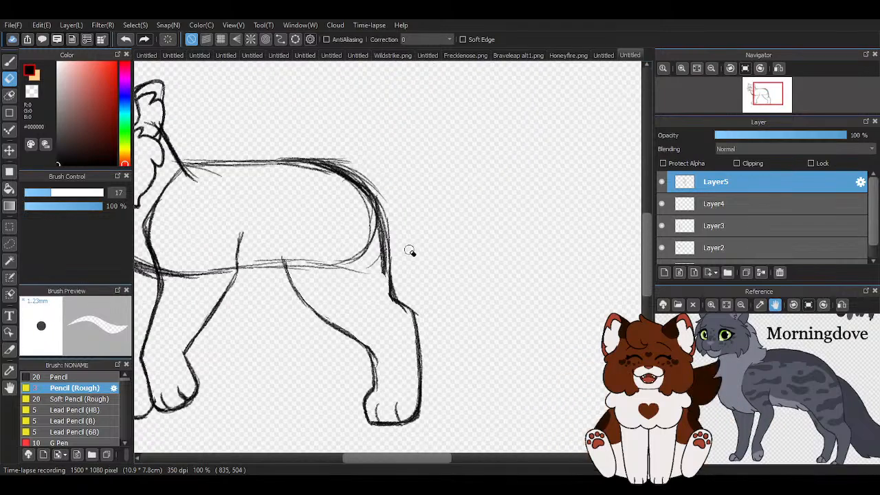
# Erase the doubled inner strokes under the rump and along the inside of the thigh's back line.
pyautogui.scroll(2, 377, 246)
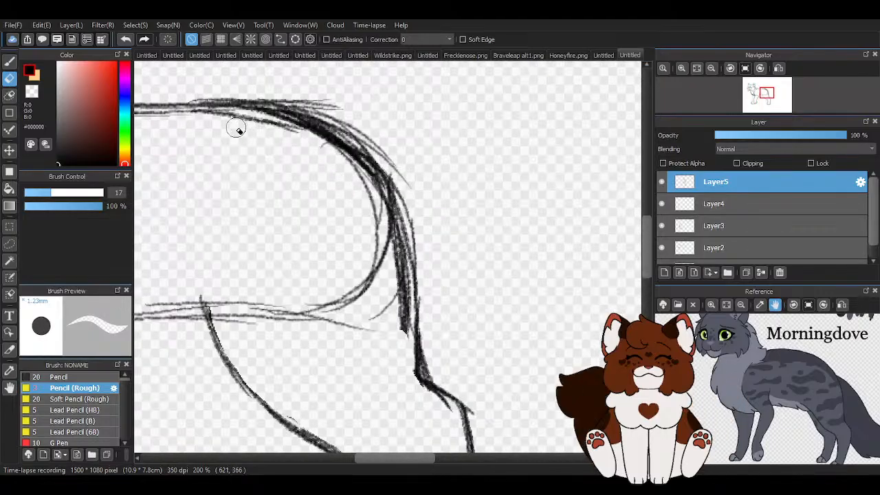
pyautogui.moveTo(371, 192)
pyautogui.mouseDown()
pyautogui.moveTo(399, 322)
pyautogui.moveTo(390, 368)
pyautogui.mouseUp()
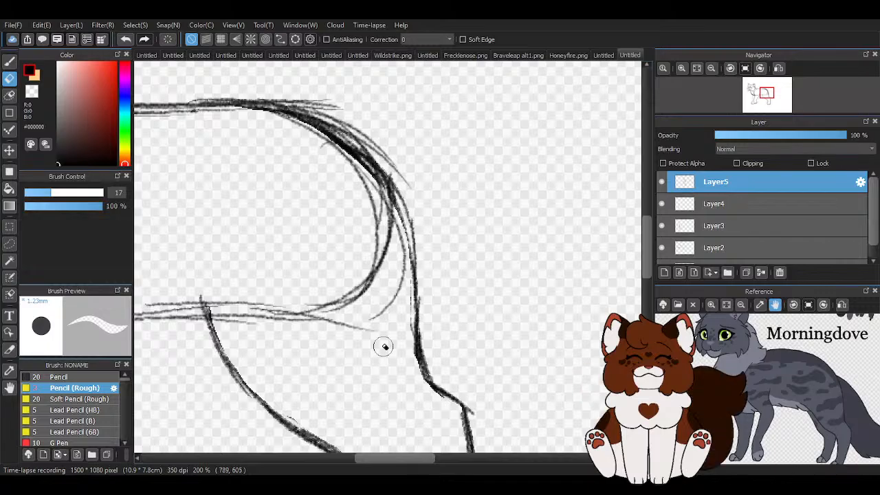
pyautogui.scroll(-3, 385, 252)
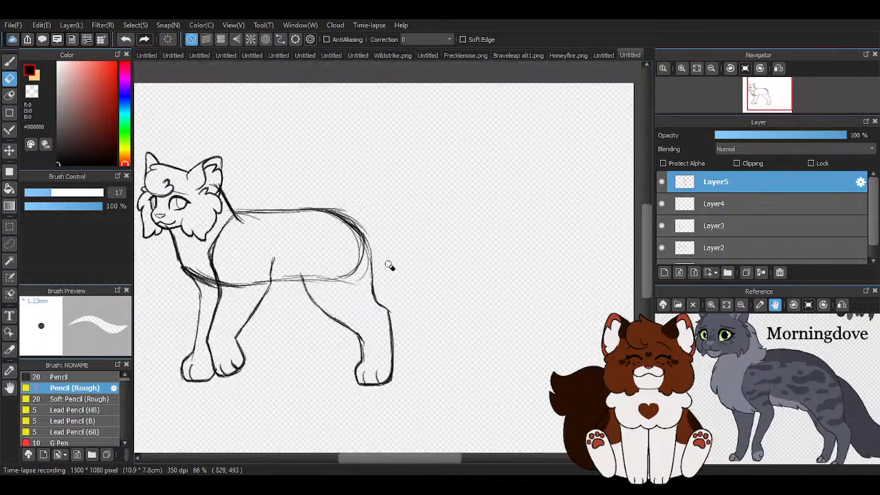
# Darken the outer rump and thigh line down to the hock with the rough pencil.
pyautogui.scroll(1, 390, 266)
pyautogui.scroll(-1, 411, 265)
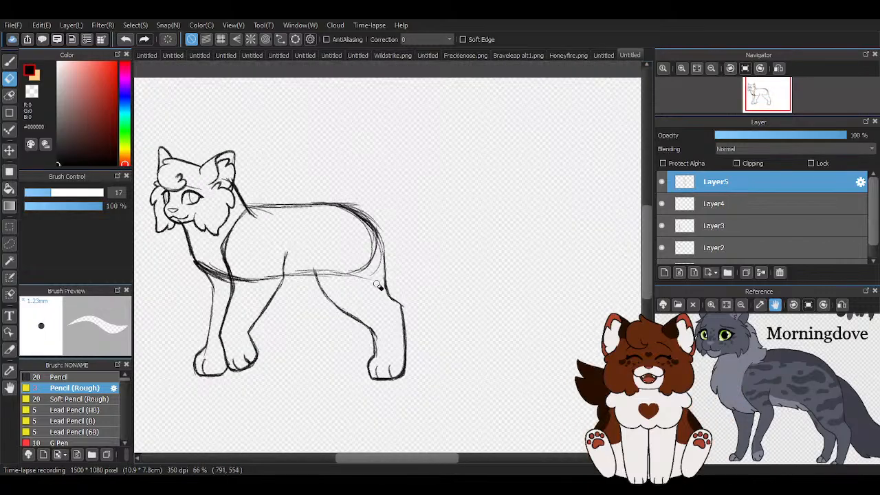
pyautogui.scroll(1, 333, 302)
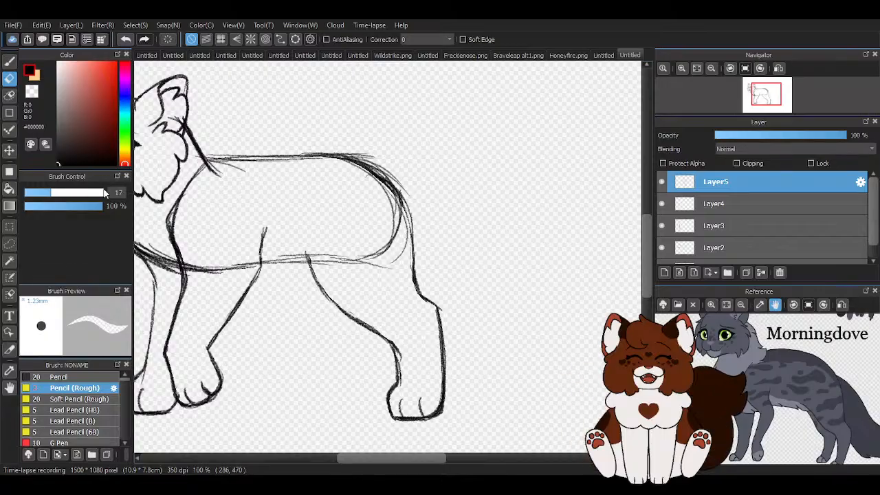
pyautogui.scroll(-1, 402, 212)
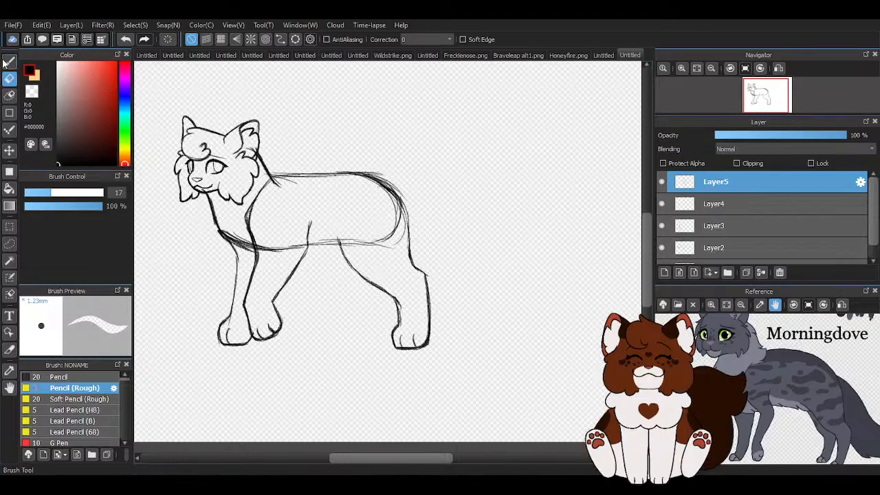
pyautogui.press('b')
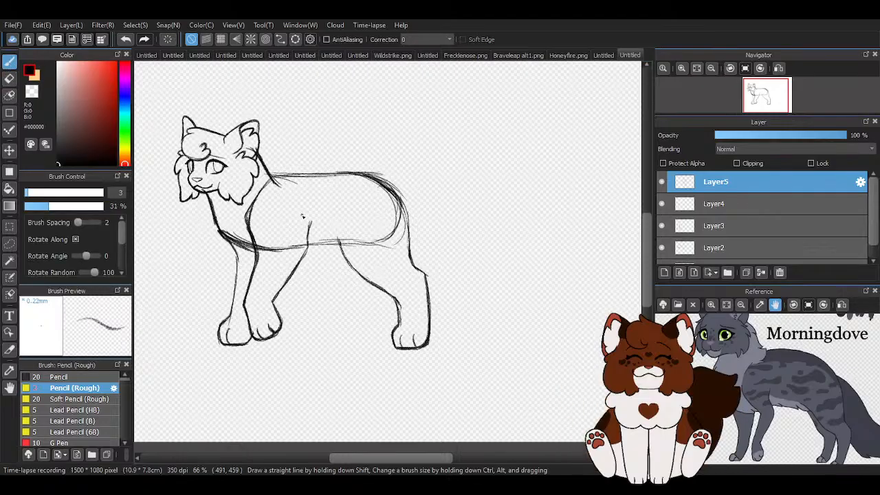
pyautogui.scroll(5, 303, 217)
pyautogui.moveTo(350, 127)
pyautogui.mouseDown()
pyautogui.moveTo(473, 137)
pyautogui.moveTo(381, 128)
pyautogui.moveTo(499, 154)
pyautogui.moveTo(550, 301)
pyautogui.mouseUp()
pyautogui.moveTo(546, 270); pyautogui.dragTo(551, 330)
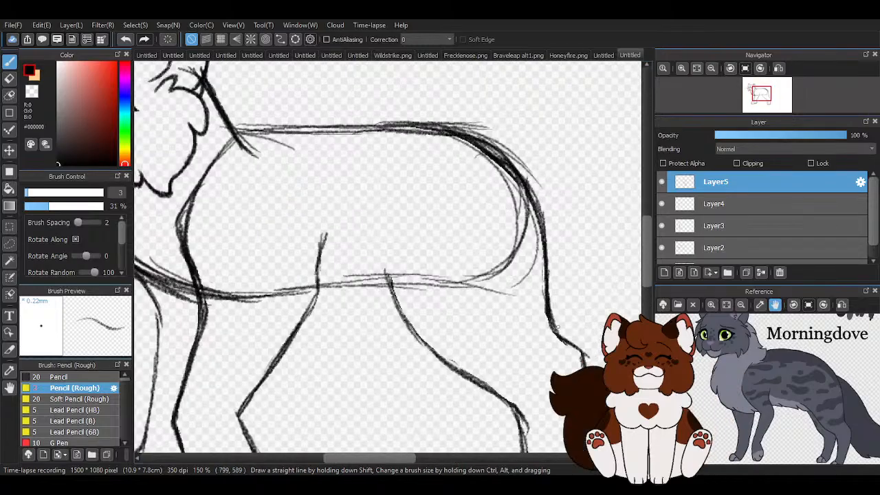
pyautogui.scroll(-5, 366, 253)
pyautogui.scroll(3, 502, 332)
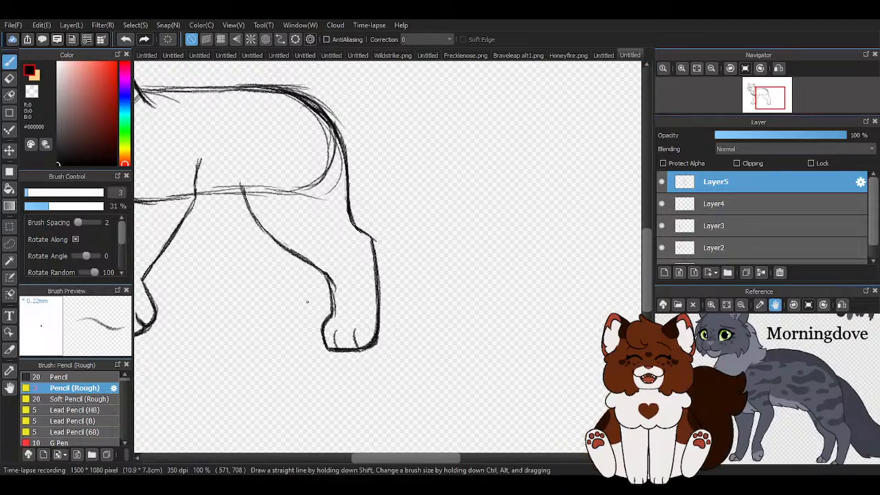
pyautogui.scroll(-2, 349, 294)
pyautogui.scroll(1, 320, 301)
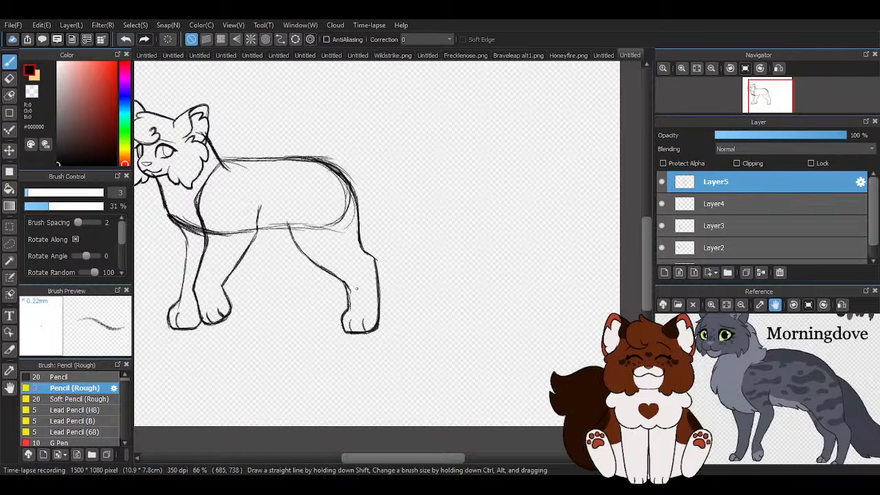
pyautogui.scroll(-1, 357, 269)
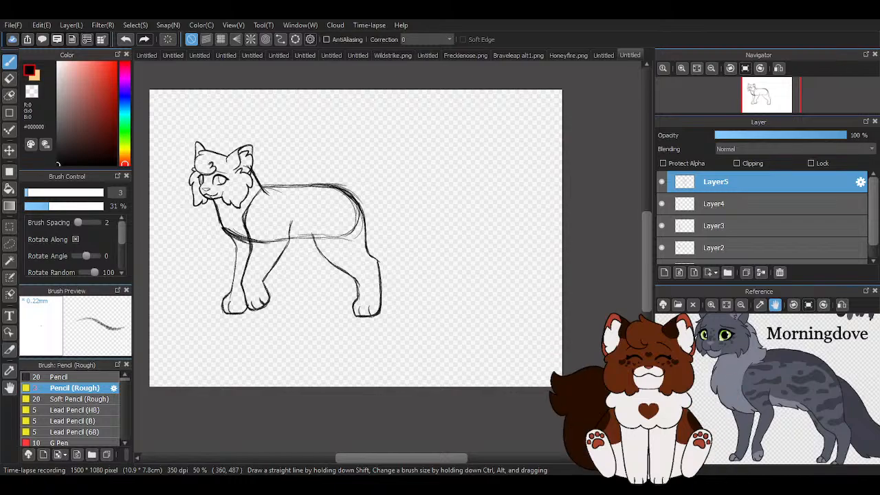
pyautogui.scroll(1, 206, 237)
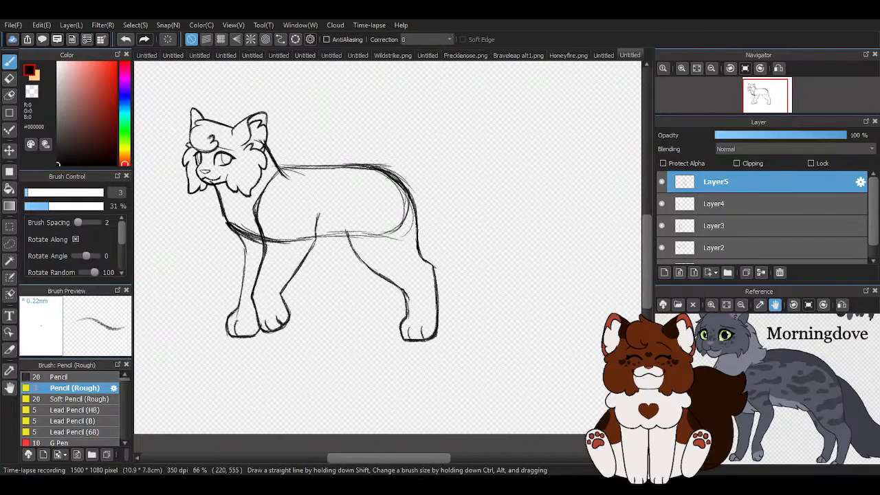
# Move the head sketch on Layer1 down by about 13 px, and return to drawing on Layer5.
pyautogui.scroll(-1, 756, 220)
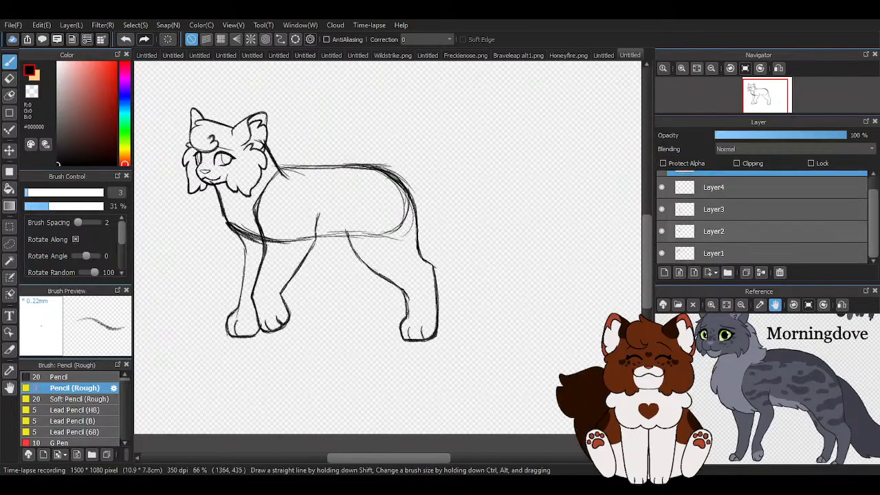
pyautogui.click(715, 253)
pyautogui.click(9, 150)
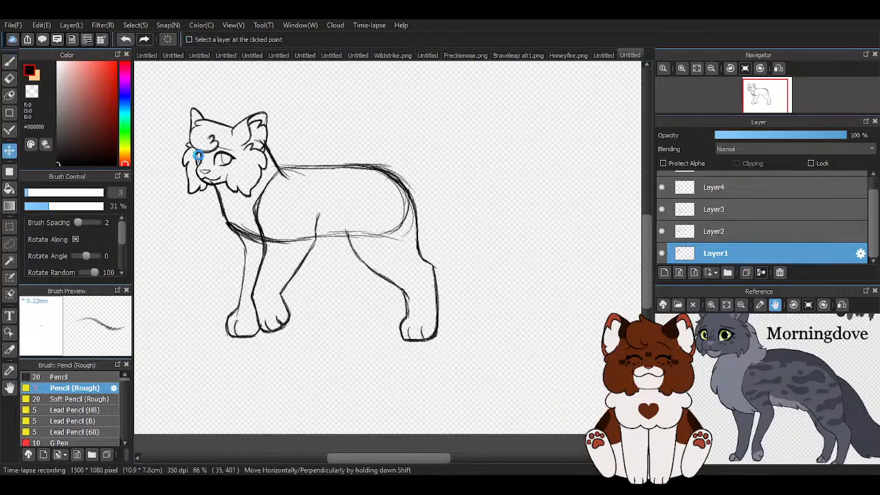
pyautogui.scroll(4, 230, 157)
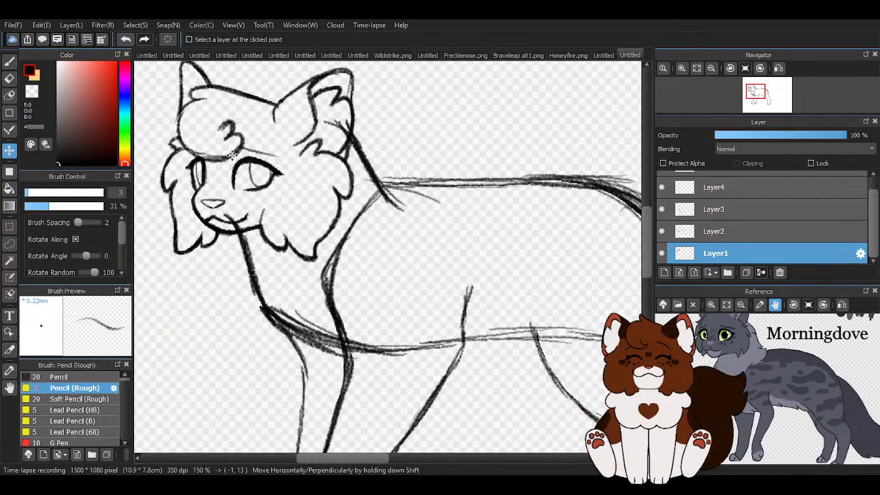
pyautogui.click(9, 66)
pyautogui.scroll(-4, 463, 210)
pyautogui.scroll(1, 721, 210)
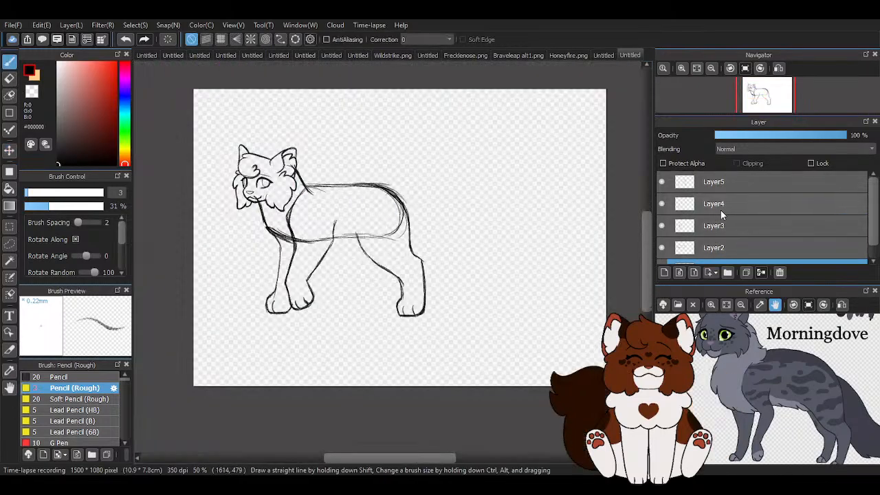
pyautogui.click(726, 182)
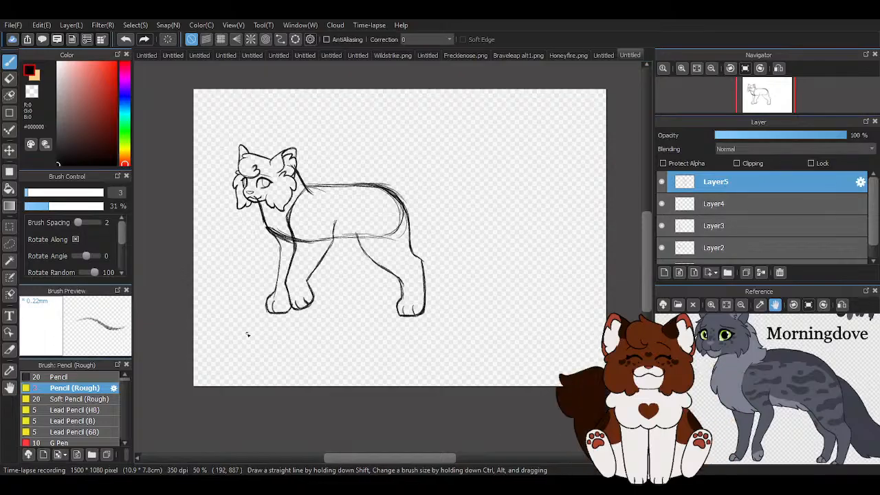
# Sketch the far hind leg from the belly and near thigh down, with its back line, flat sole, curved front line and rounded paw.
pyautogui.scroll(4, 386, 285)
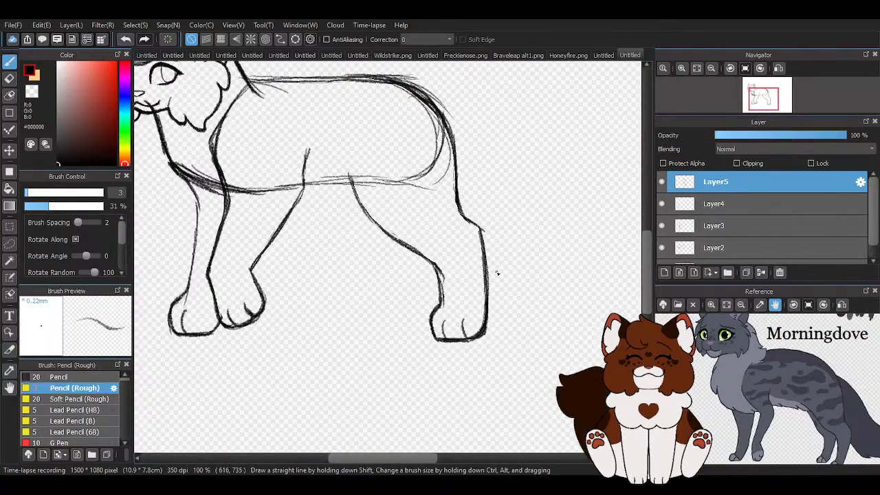
pyautogui.scroll(-4, 444, 259)
pyautogui.scroll(3, 435, 258)
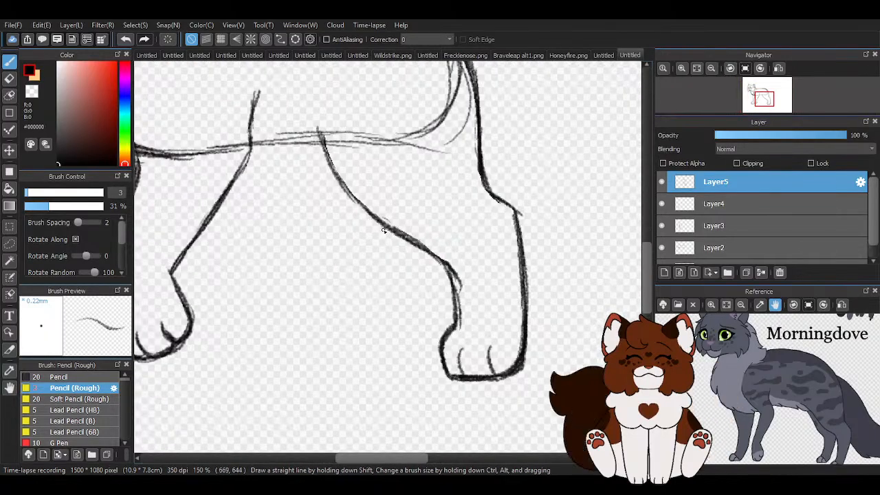
pyautogui.moveTo(385, 231); pyautogui.dragTo(368, 262)
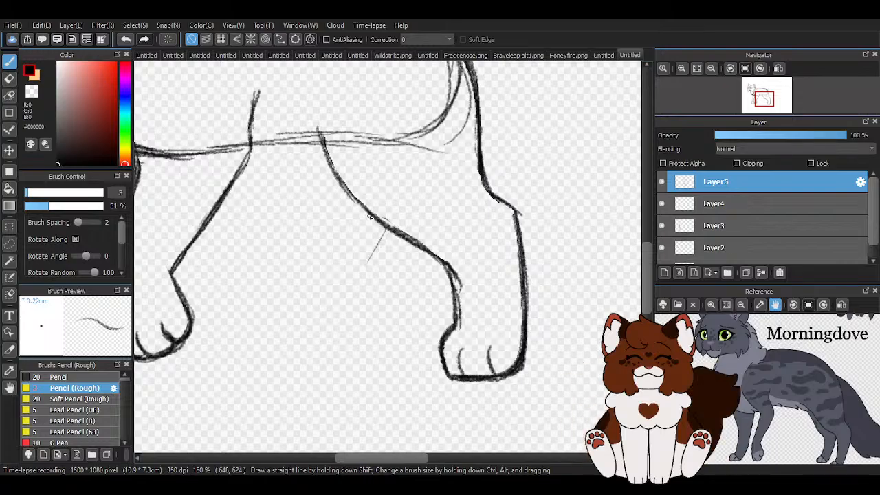
pyautogui.moveTo(382, 227)
pyautogui.mouseDown()
pyautogui.moveTo(371, 282)
pyautogui.moveTo(335, 362)
pyautogui.moveTo(338, 352)
pyautogui.moveTo(268, 356)
pyautogui.mouseUp()
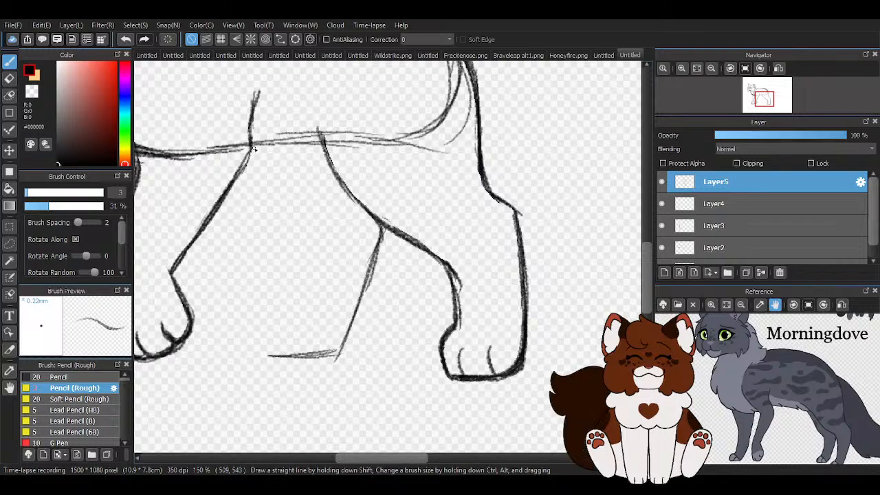
pyautogui.moveTo(252, 147)
pyautogui.mouseDown()
pyautogui.moveTo(295, 278)
pyautogui.moveTo(293, 315)
pyautogui.moveTo(276, 315)
pyautogui.moveTo(280, 347)
pyautogui.moveTo(291, 340)
pyautogui.moveTo(293, 365)
pyautogui.moveTo(276, 352)
pyautogui.moveTo(329, 360)
pyautogui.moveTo(386, 290)
pyautogui.mouseUp()
pyautogui.scroll(1, 282, 322)
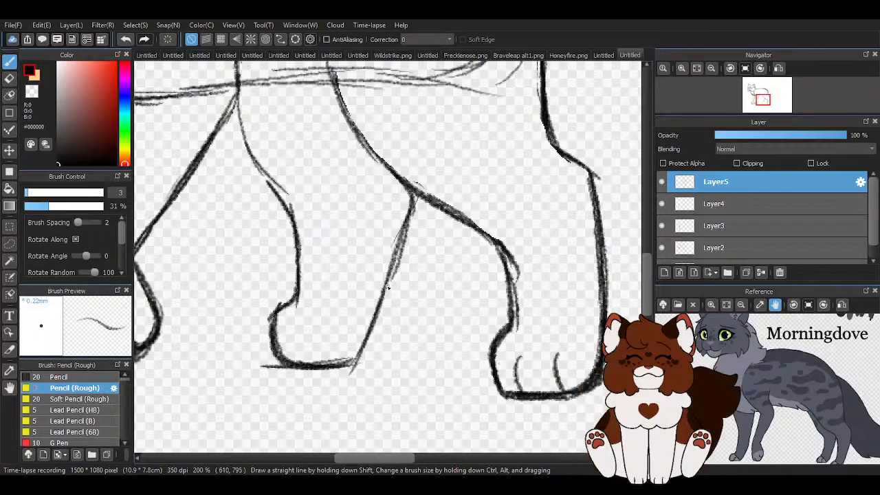
# Thicken the far hind leg's back line and draw a curved toe line in its paw.
pyautogui.moveTo(415, 192); pyautogui.dragTo(372, 347)
pyautogui.scroll(1, 303, 337)
pyautogui.moveTo(298, 312); pyautogui.dragTo(303, 376)
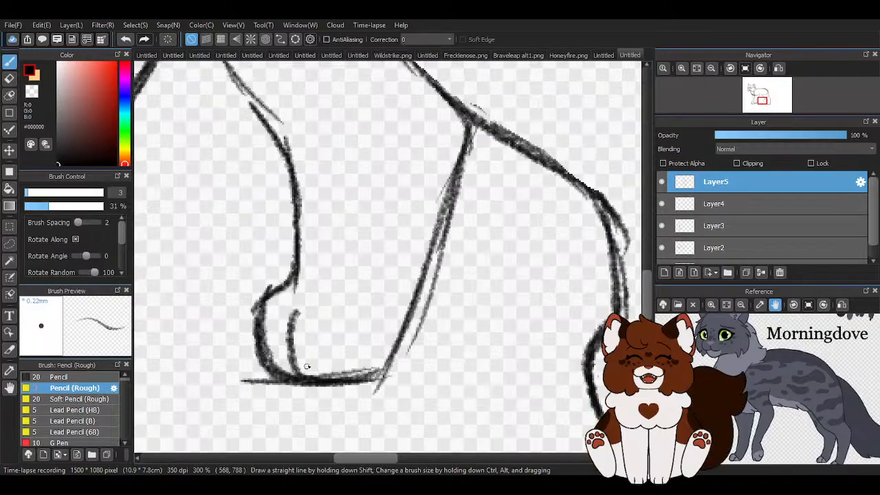
# Erase the stray strokes around the far hind paw's toe, sole ends and heel in transparent colour.
pyautogui.scroll(2, 327, 314)
pyautogui.press('x')
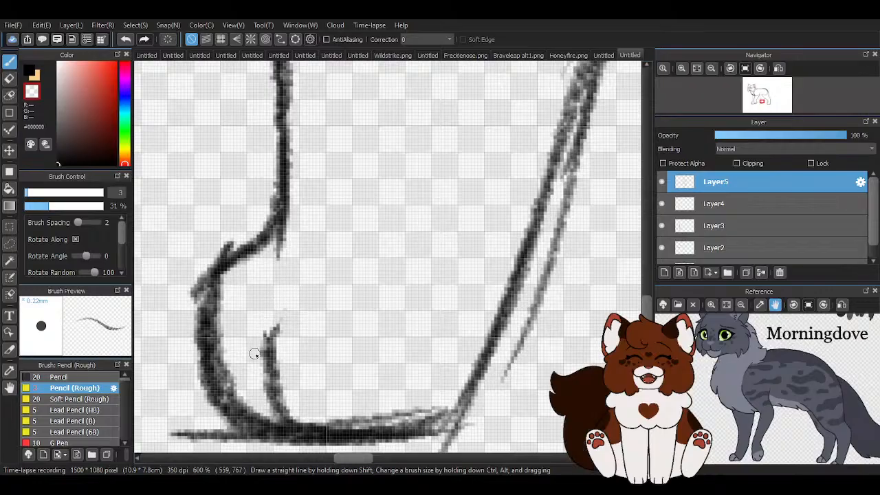
pyautogui.scroll(-3, 271, 297)
pyautogui.scroll(1, 289, 334)
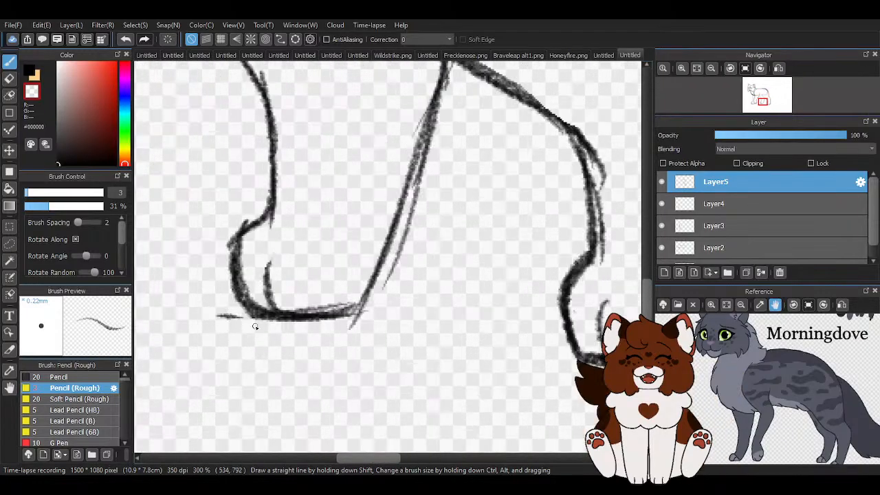
pyautogui.moveTo(255, 326)
pyautogui.mouseDown()
pyautogui.moveTo(223, 318)
pyautogui.moveTo(247, 318)
pyautogui.mouseUp()
pyautogui.scroll(1, 373, 315)
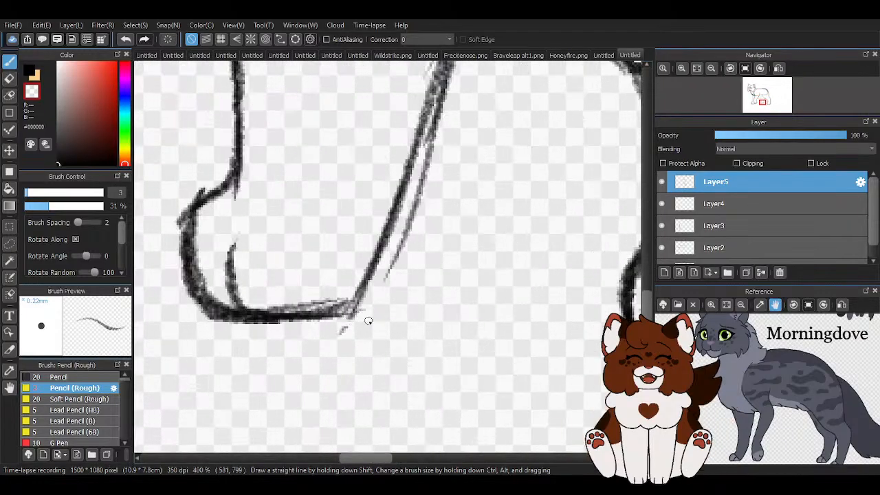
pyautogui.moveTo(368, 321)
pyautogui.mouseDown()
pyautogui.moveTo(337, 324)
pyautogui.moveTo(264, 302)
pyautogui.moveTo(296, 305)
pyautogui.mouseUp()
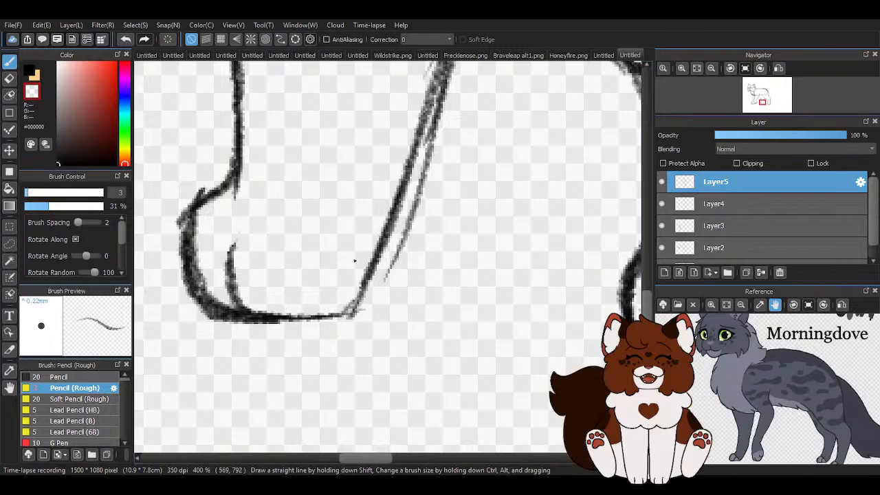
# Darken the far hind paw's sole and the leg's back line in black, and thicken the toe line.
pyautogui.click(28, 71)
pyautogui.moveTo(231, 320)
pyautogui.mouseDown()
pyautogui.moveTo(352, 311)
pyautogui.moveTo(345, 309)
pyautogui.moveTo(393, 239)
pyautogui.moveTo(343, 365)
pyautogui.mouseUp()
pyautogui.scroll(-2, 385, 227)
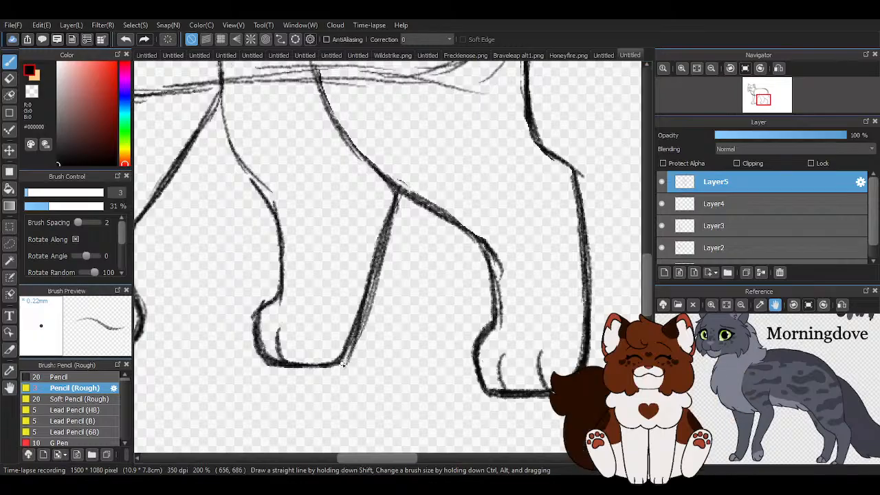
pyautogui.scroll(4, 343, 364)
pyautogui.moveTo(292, 297); pyautogui.dragTo(292, 405)
pyautogui.moveTo(295, 308); pyautogui.dragTo(299, 407)
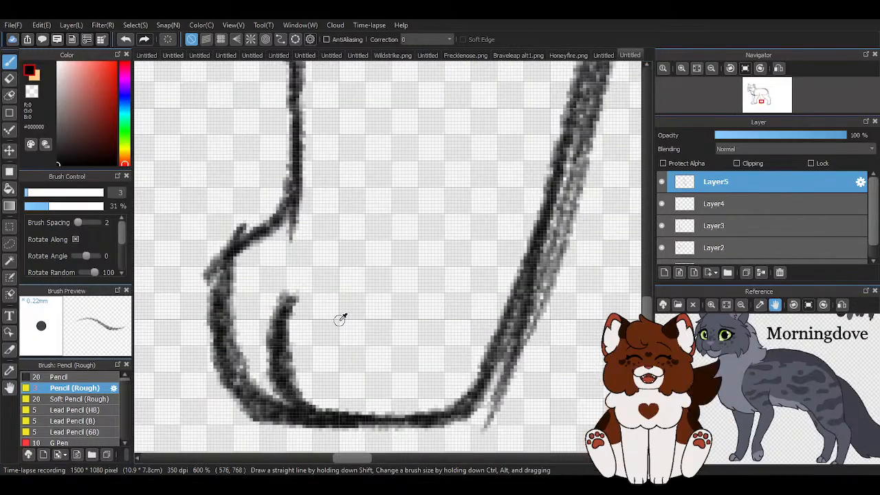
# Trim the far hind paw's toe line and the inner edge of its front outline in transparent colour.
pyautogui.press('x')
pyautogui.moveTo(299, 298)
pyautogui.mouseDown()
pyautogui.moveTo(308, 395)
pyautogui.moveTo(293, 357)
pyautogui.moveTo(301, 300)
pyautogui.moveTo(301, 325)
pyautogui.mouseUp()
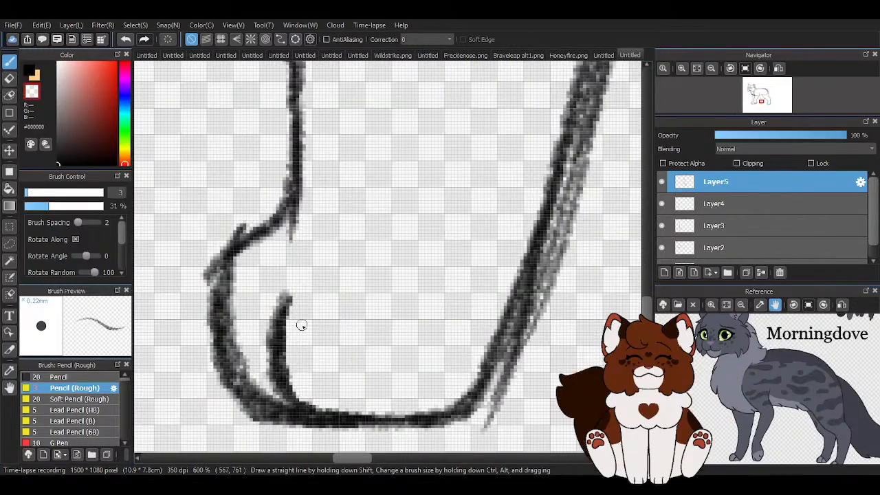
pyautogui.moveTo(238, 289)
pyautogui.mouseDown()
pyautogui.moveTo(246, 377)
pyautogui.moveTo(262, 397)
pyautogui.mouseUp()
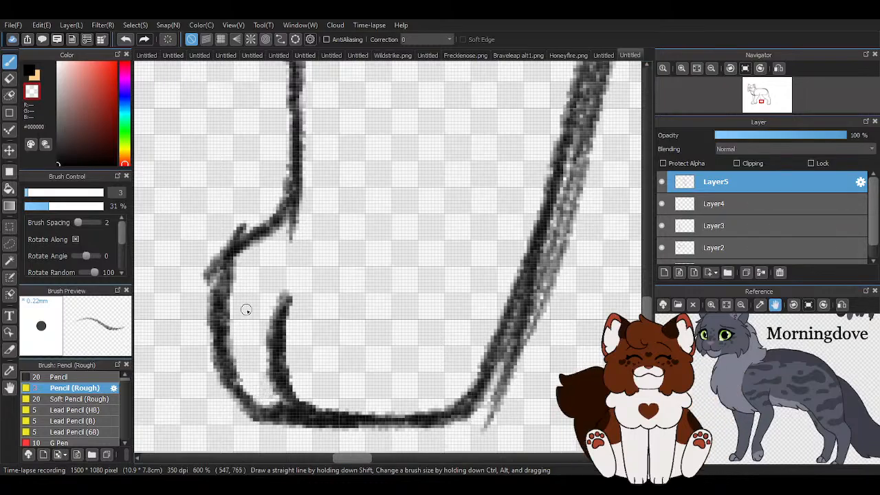
pyautogui.scroll(-4, 247, 310)
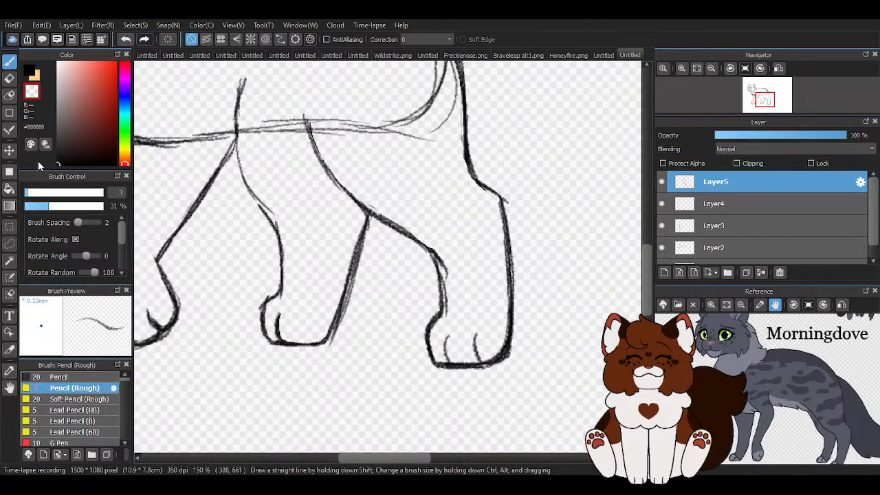
# Darken the far hind leg's front line in black from the belly down to the paw.
pyautogui.click(29, 71)
pyautogui.scroll(1, 275, 159)
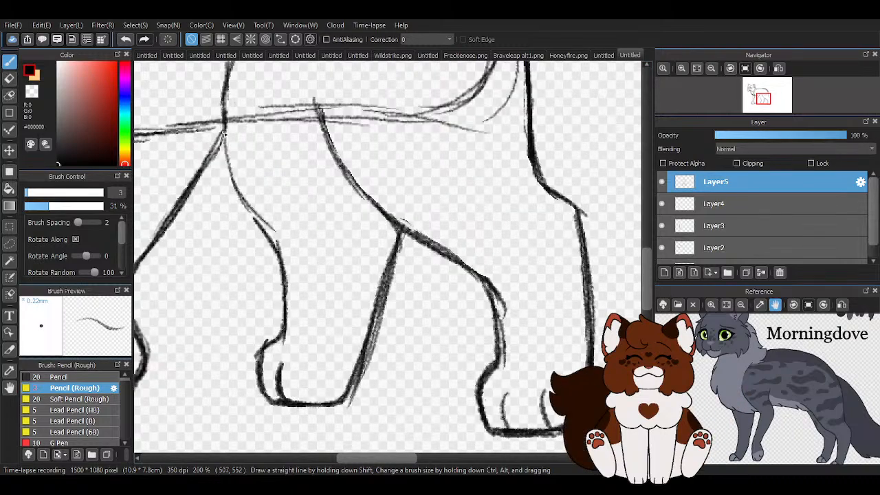
pyautogui.moveTo(224, 132)
pyautogui.mouseDown()
pyautogui.moveTo(286, 263)
pyautogui.moveTo(276, 245)
pyautogui.moveTo(283, 322)
pyautogui.moveTo(272, 344)
pyautogui.mouseUp()
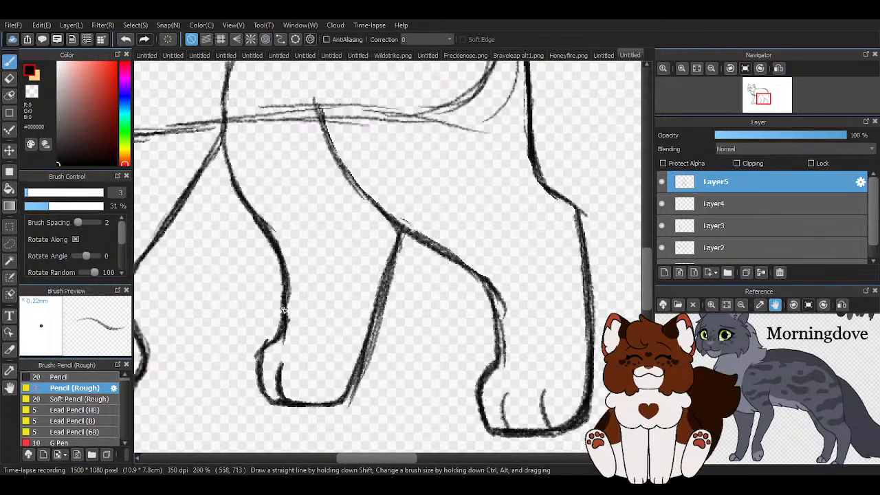
pyautogui.moveTo(283, 310)
pyautogui.mouseDown()
pyautogui.moveTo(260, 353)
pyautogui.moveTo(271, 332)
pyautogui.moveTo(271, 376)
pyautogui.moveTo(292, 406)
pyautogui.mouseUp()
pyautogui.scroll(-3, 391, 318)
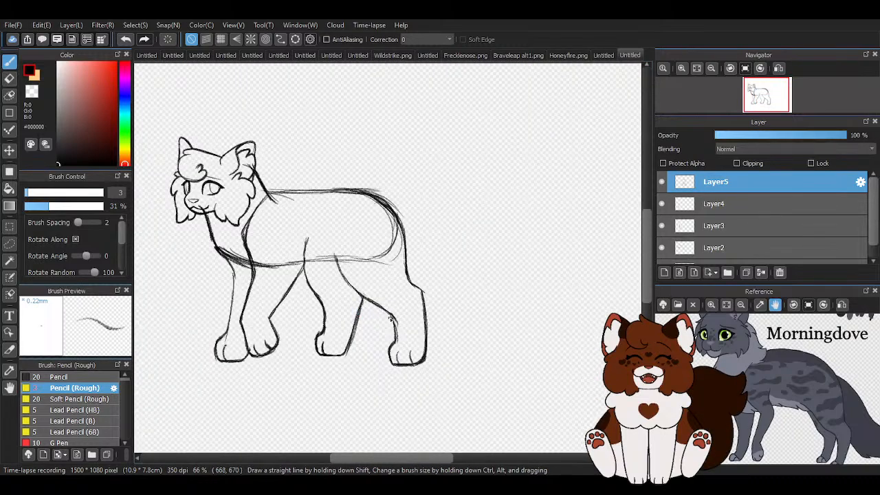
# Thicken the far hind paw's front and sole outline in black and refine the leg's back line.
pyautogui.scroll(5, 390, 318)
pyautogui.moveTo(180, 297)
pyautogui.mouseDown()
pyautogui.moveTo(196, 348)
pyautogui.moveTo(195, 335)
pyautogui.moveTo(303, 357)
pyautogui.moveTo(219, 360)
pyautogui.moveTo(353, 347)
pyautogui.moveTo(383, 292)
pyautogui.moveTo(346, 349)
pyautogui.moveTo(423, 189)
pyautogui.moveTo(347, 380)
pyautogui.mouseUp()
pyautogui.scroll(-3, 352, 356)
pyautogui.scroll(1, 387, 256)
pyautogui.moveTo(389, 253)
pyautogui.mouseDown()
pyautogui.moveTo(340, 402)
pyautogui.moveTo(412, 183)
pyautogui.mouseUp()
# Trim the rough edges around the far hind paw's toe line, sole and heel in transparent colour.
pyautogui.press('z')
pyautogui.scroll(1, 347, 375)
pyautogui.scroll(-2, 445, 148)
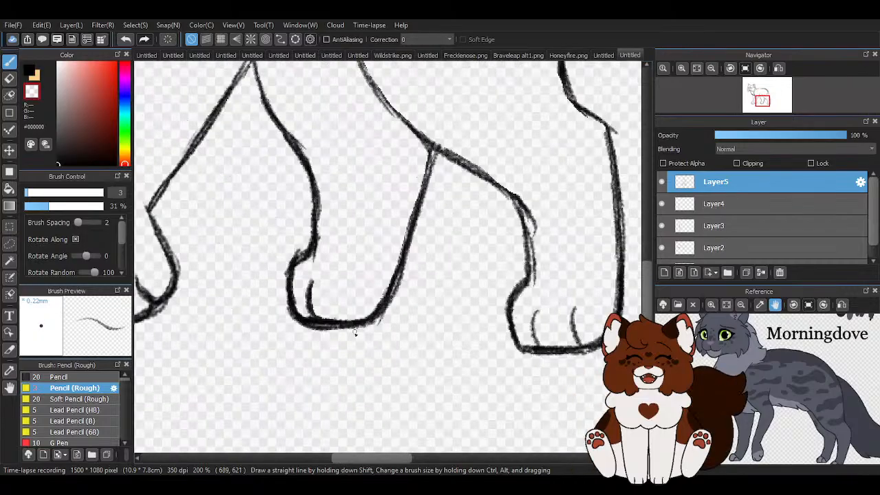
pyautogui.scroll(3, 336, 275)
pyautogui.moveTo(206, 303)
pyautogui.mouseDown()
pyautogui.moveTo(323, 313)
pyautogui.moveTo(415, 309)
pyautogui.moveTo(454, 292)
pyautogui.mouseUp()
pyautogui.moveTo(182, 290); pyautogui.dragTo(247, 300)
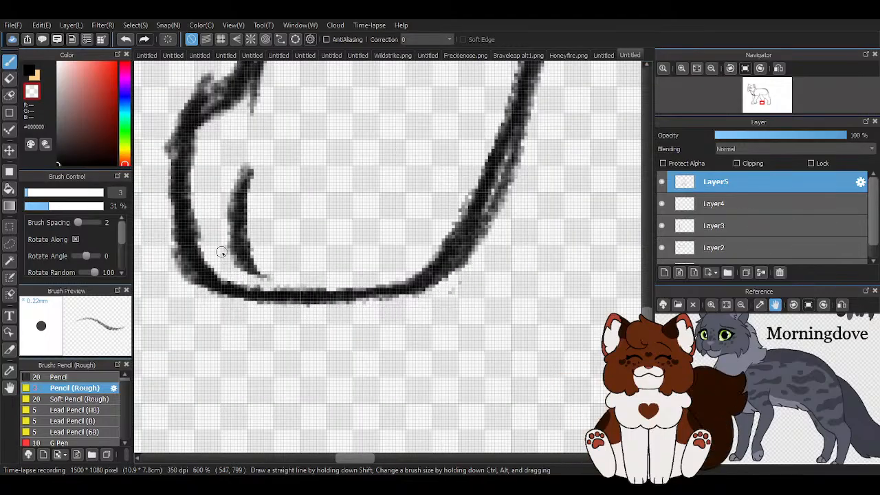
pyautogui.moveTo(249, 172)
pyautogui.mouseDown()
pyautogui.moveTo(244, 263)
pyautogui.moveTo(240, 215)
pyautogui.moveTo(271, 288)
pyautogui.mouseUp()
pyautogui.moveTo(186, 257)
pyautogui.mouseDown()
pyautogui.moveTo(254, 299)
pyautogui.moveTo(363, 298)
pyautogui.moveTo(308, 299)
pyautogui.moveTo(443, 285)
pyautogui.moveTo(500, 161)
pyautogui.mouseUp()
pyautogui.scroll(-4, 360, 298)
pyautogui.scroll(-1, 357, 310)
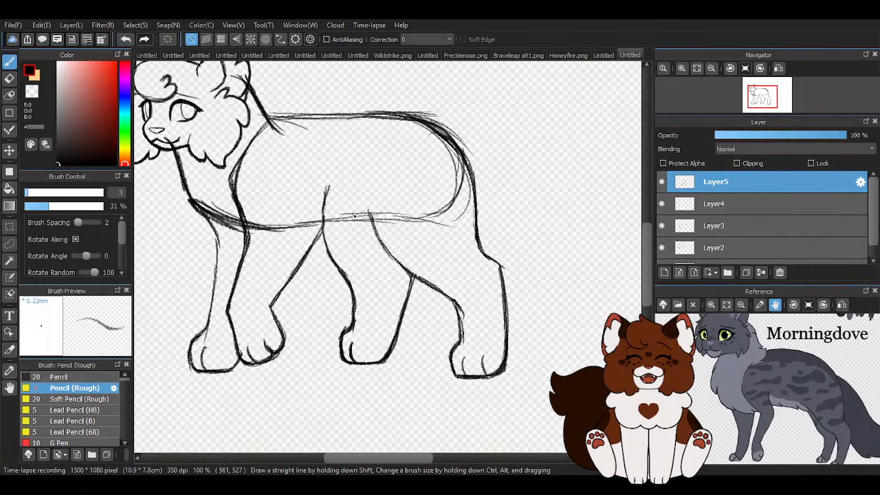
# Erase the stray stroke below the far front leg's ankle on Layer4 in transparent colour.
pyautogui.scroll(4, 206, 347)
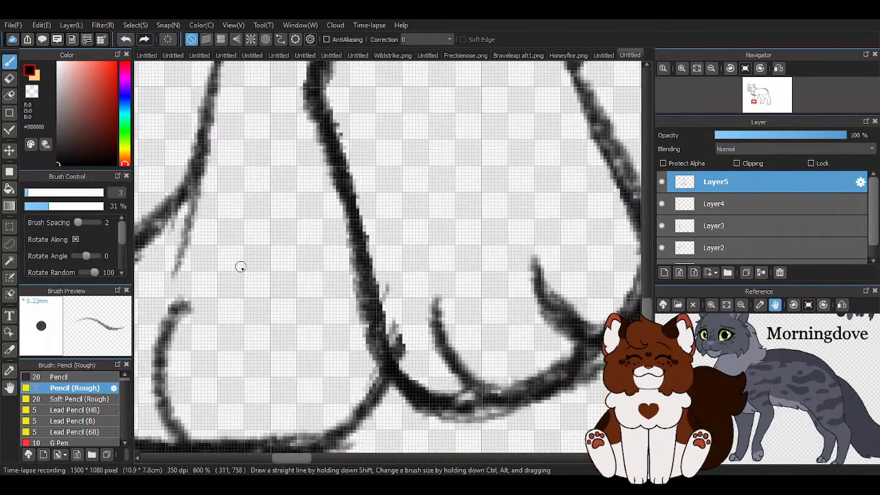
pyautogui.press('x')
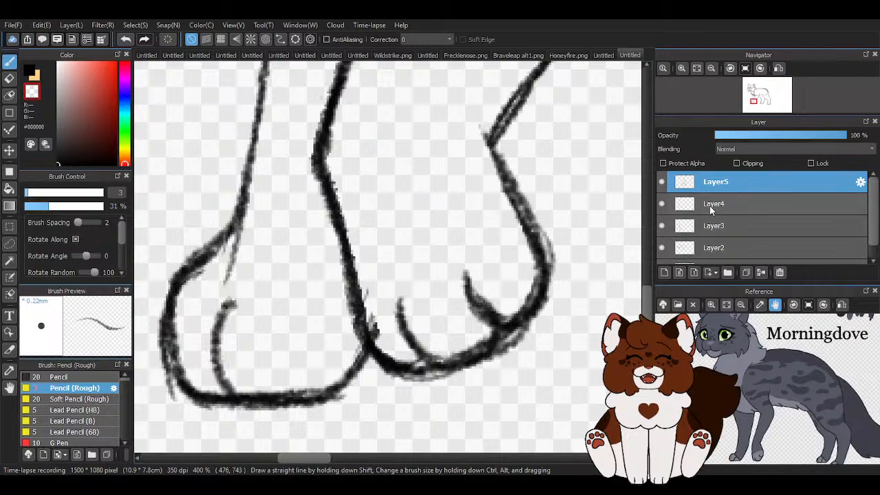
pyautogui.click(686, 249)
pyautogui.click(702, 231)
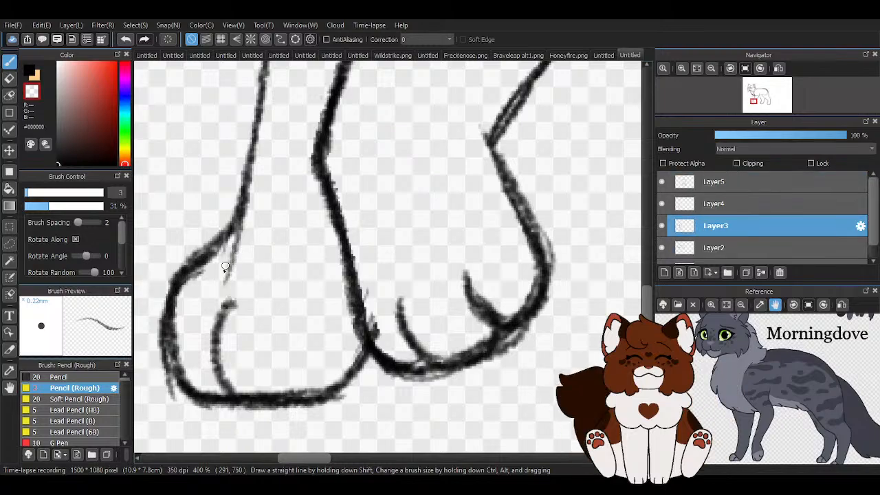
pyautogui.click(670, 205)
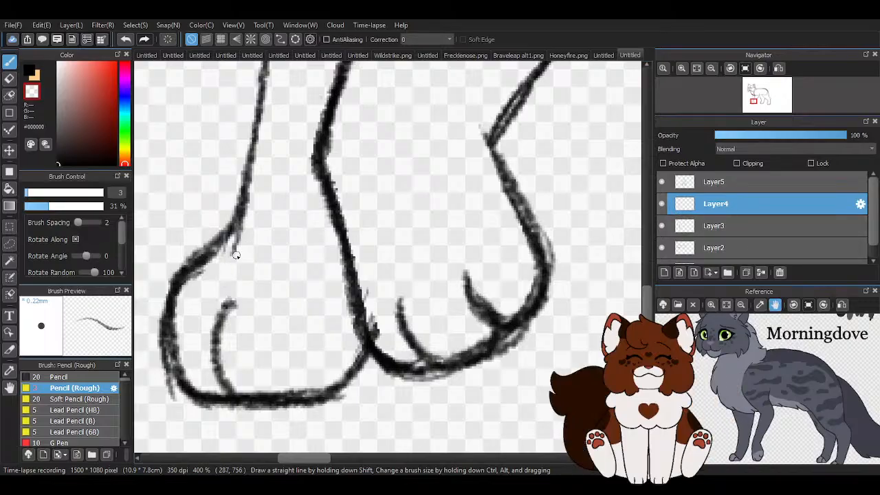
pyautogui.scroll(-5, 235, 255)
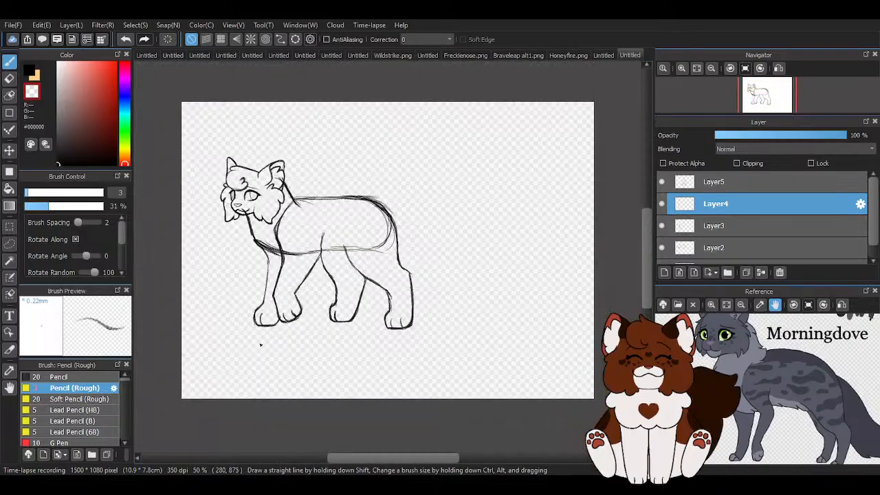
# Thicken the near hind leg's back line around the hock in black on Layer5.
pyautogui.click(757, 181)
pyautogui.scroll(1, 347, 256)
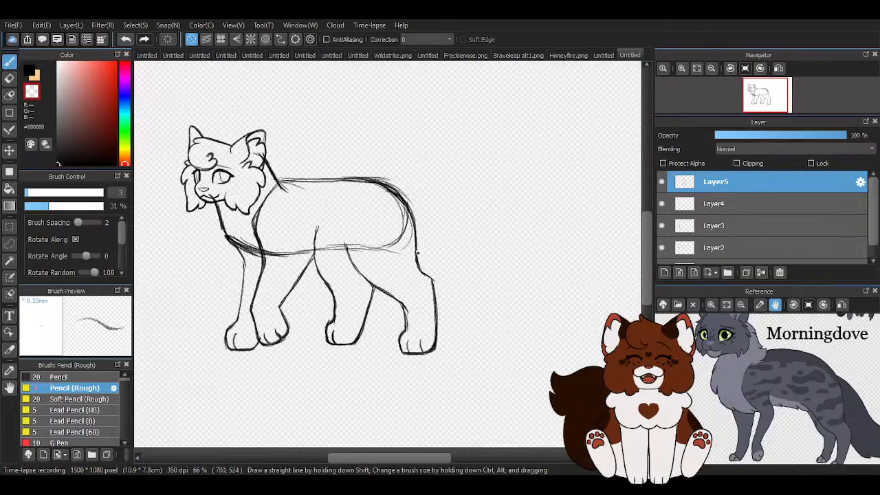
pyautogui.scroll(-1, 419, 250)
pyautogui.scroll(4, 455, 278)
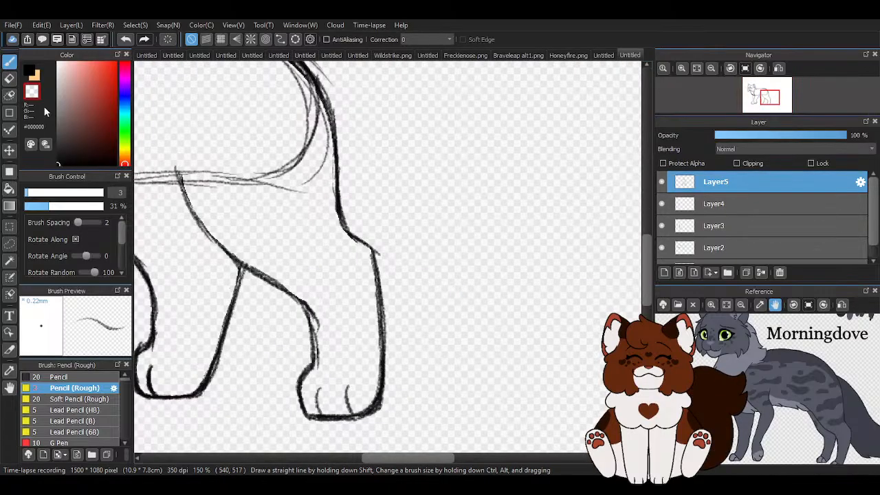
pyautogui.click(28, 76)
pyautogui.scroll(-4, 481, 250)
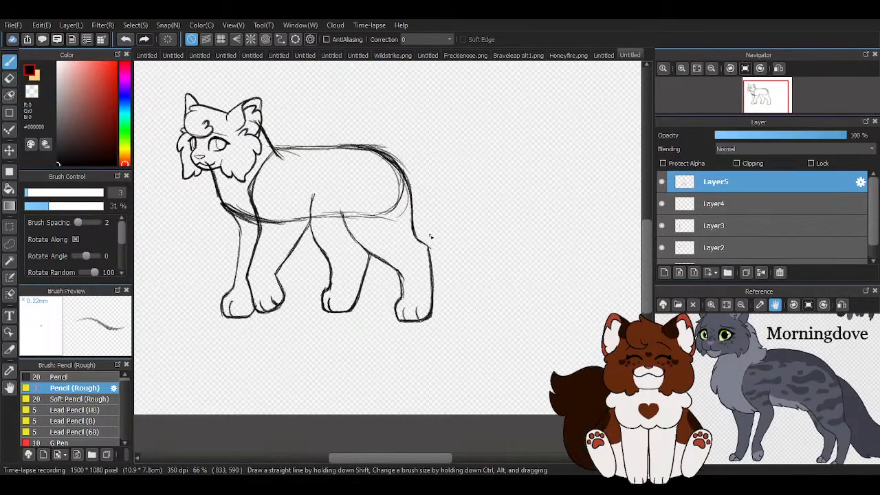
pyautogui.scroll(4, 396, 168)
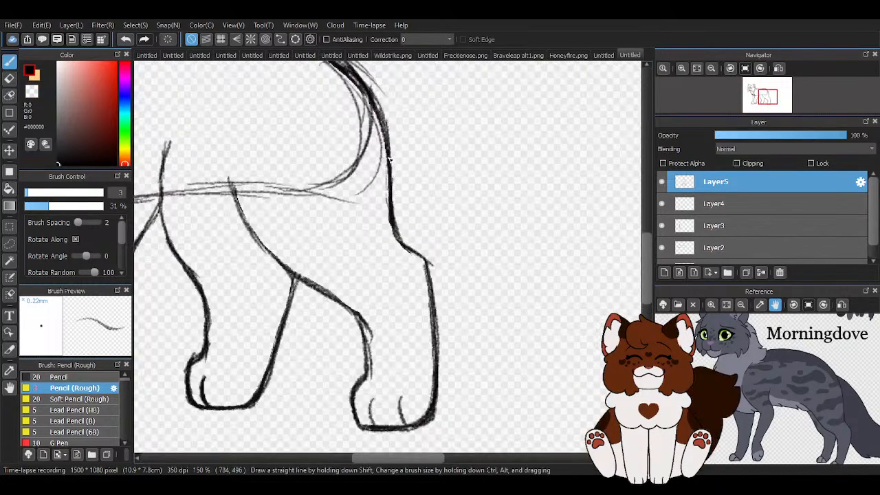
pyautogui.scroll(1, 389, 160)
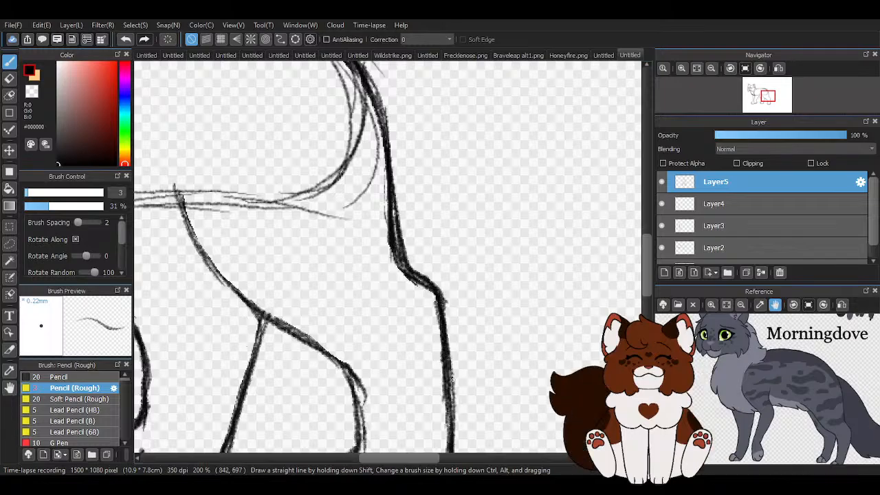
# Erase the stray strokes at the near hind leg's front bend and along the inside of its thigh and hock line.
pyautogui.scroll(-4, 454, 379)
pyautogui.scroll(4, 275, 206)
pyautogui.press('e')
pyautogui.scroll(1, 254, 203)
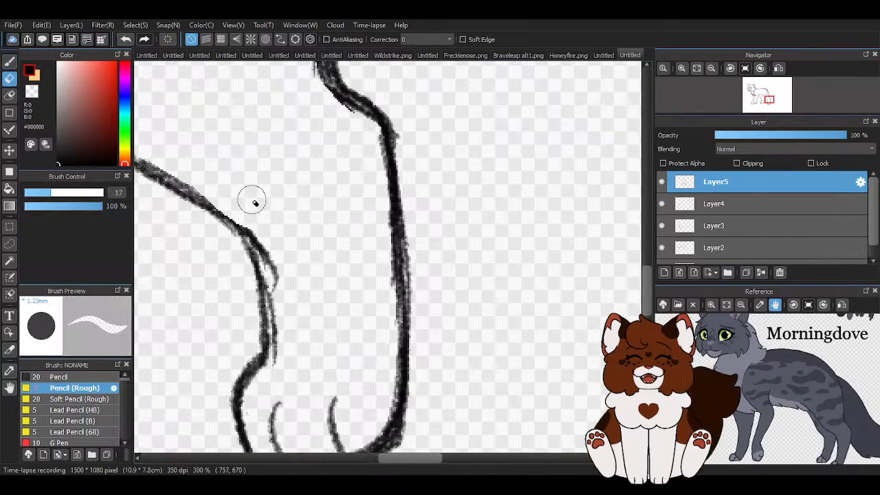
pyautogui.moveTo(264, 221); pyautogui.dragTo(297, 314)
pyautogui.scroll(-3, 294, 292)
pyautogui.scroll(2, 298, 192)
pyautogui.moveTo(307, 224); pyautogui.dragTo(313, 268)
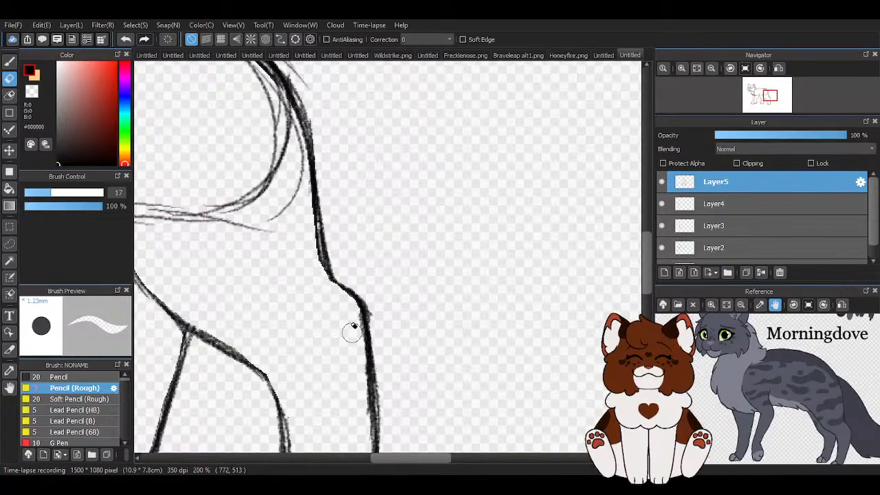
# Darken the near hind leg's back line at the hock and its front line down to the paw with the rough pencil.
pyautogui.click(9, 60)
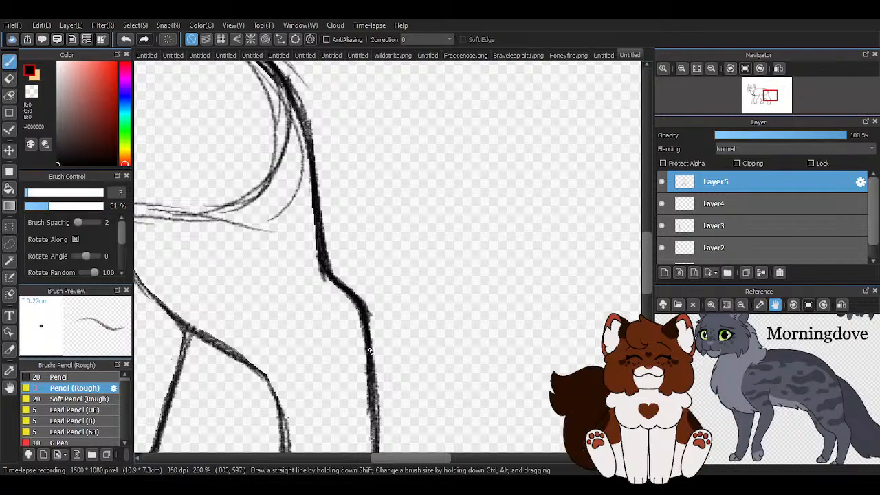
pyautogui.scroll(-4, 389, 334)
pyautogui.scroll(5, 334, 381)
pyautogui.moveTo(373, 131); pyautogui.dragTo(434, 196)
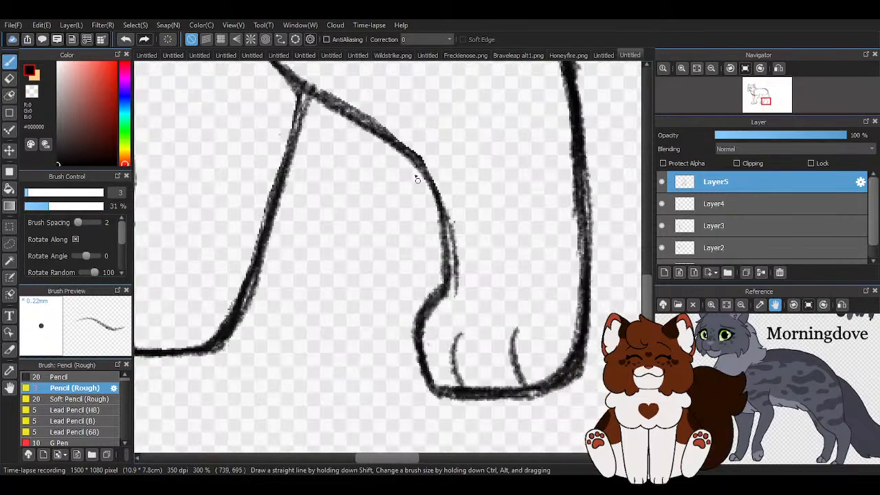
pyautogui.moveTo(396, 142); pyautogui.dragTo(449, 260)
pyautogui.moveTo(433, 184); pyautogui.dragTo(453, 292)
pyautogui.scroll(-5, 406, 279)
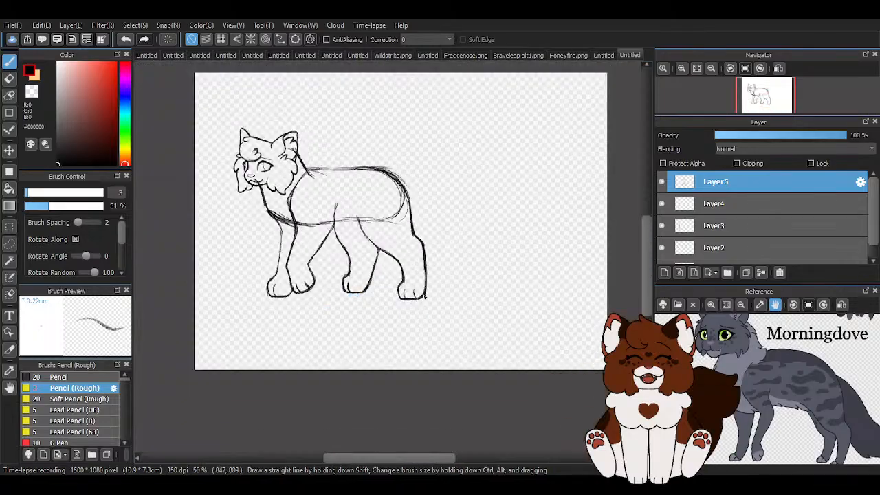
# Darken the near hind paw's sole and rounded heel in black.
pyautogui.scroll(5, 423, 296)
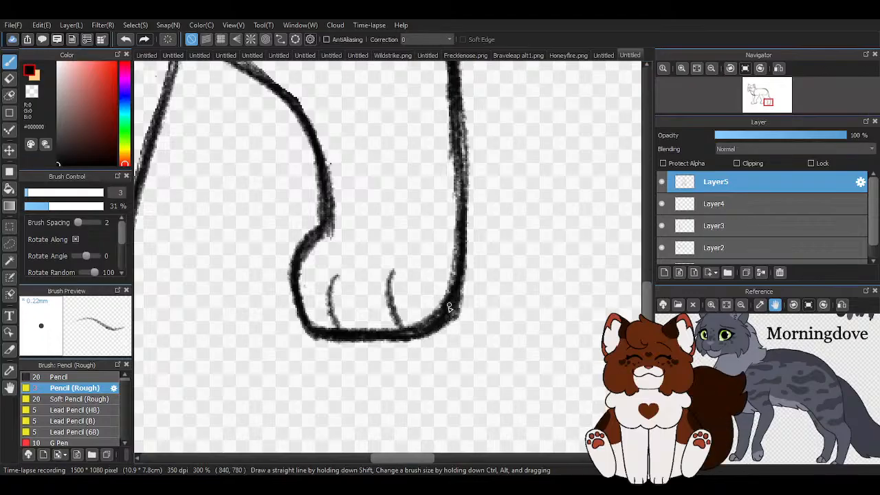
pyautogui.scroll(-4, 449, 307)
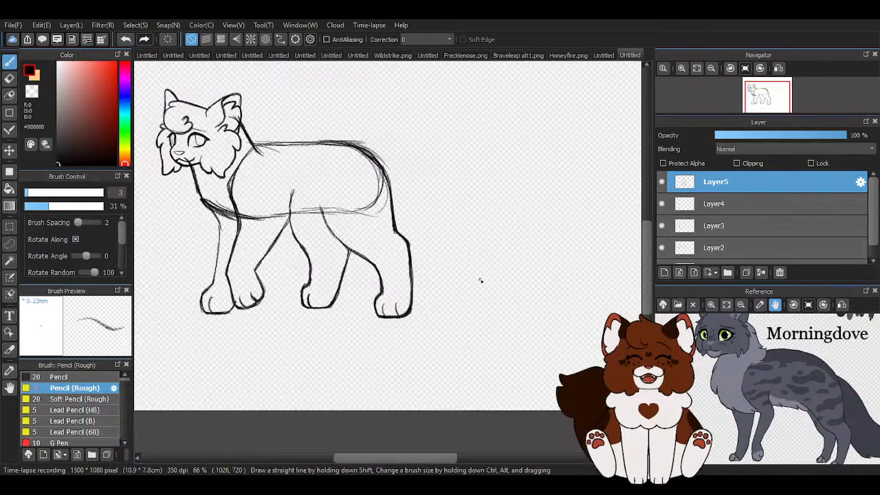
pyautogui.scroll(-1, 481, 280)
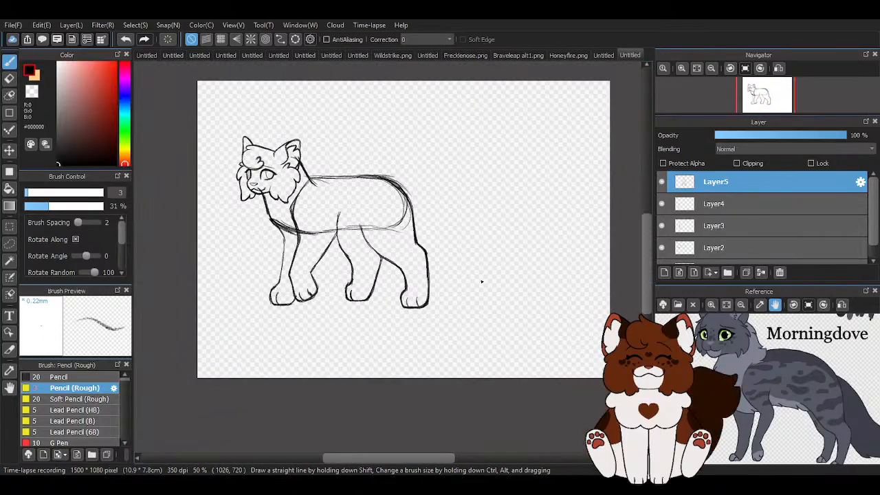
# Merge Layer5 and Layer4 down into Layer3, and stretch the merged body sketch slightly wider towards the head.
pyautogui.click(761, 272)
pyautogui.click(761, 273)
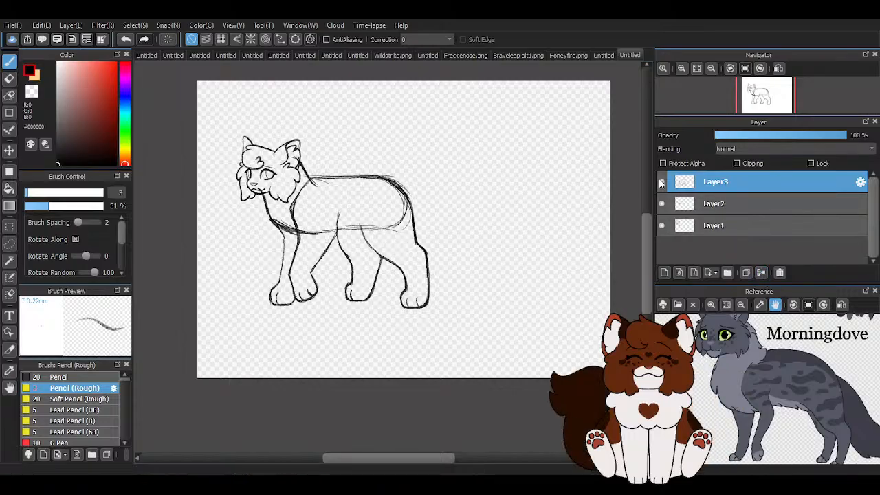
pyautogui.hotkey('ctrl', 't')
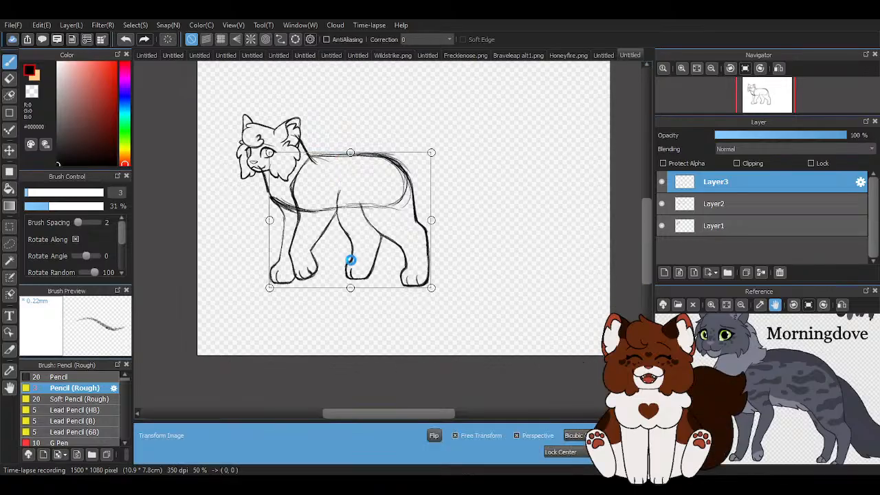
pyautogui.scroll(1, 351, 260)
pyautogui.moveTo(350, 296); pyautogui.dragTo(351, 290)
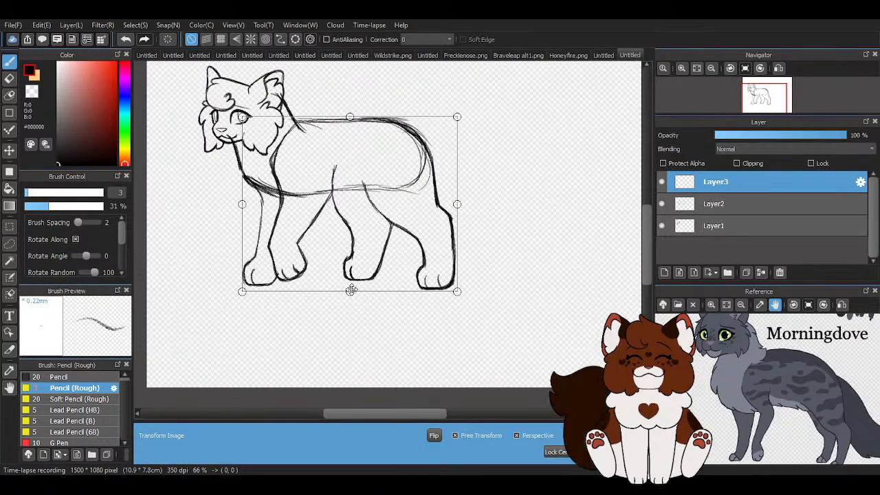
pyautogui.moveTo(457, 204); pyautogui.dragTo(459, 204)
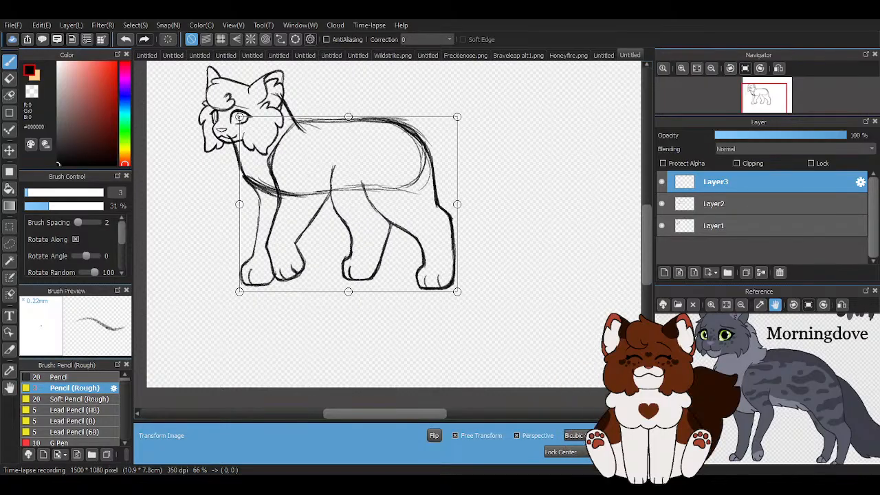
pyautogui.press('Return')
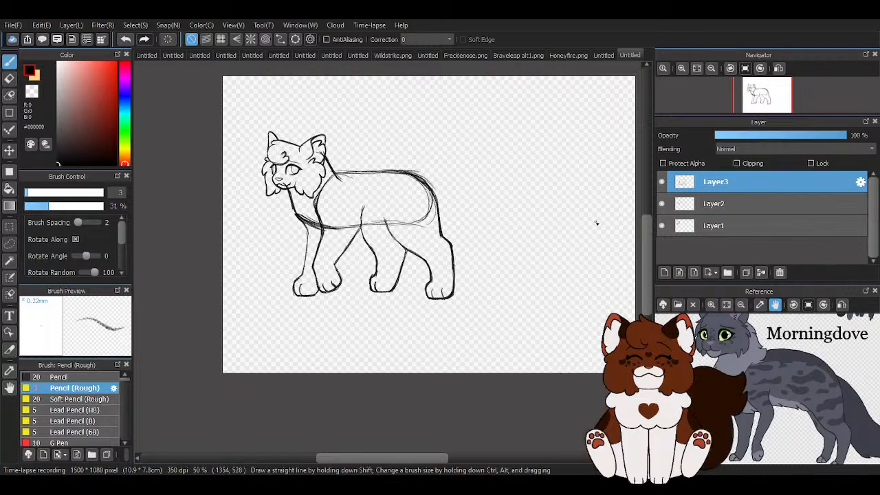
# Transform the head sketch on Layer1, narrowing it slightly and moving it down closer to the neck.
pyautogui.hotkey('ctrl', '+')
pyautogui.click(703, 226)
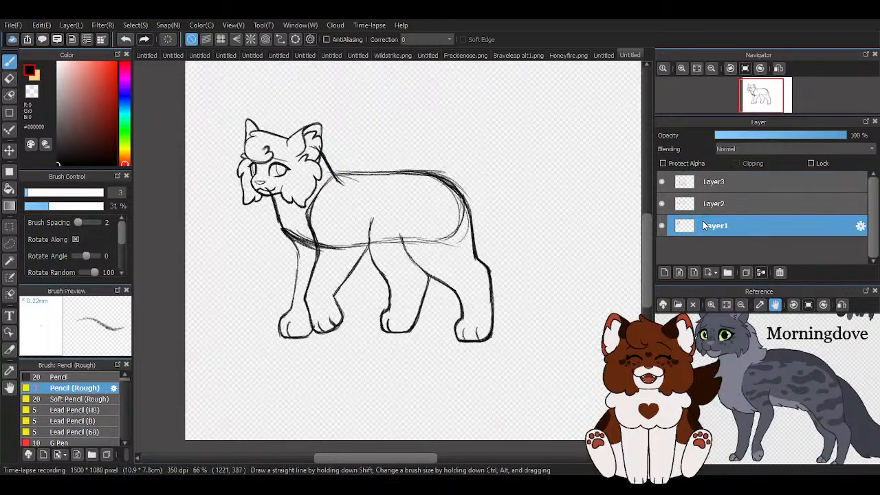
pyautogui.hotkey('ctrl', 't')
pyautogui.click(455, 435)
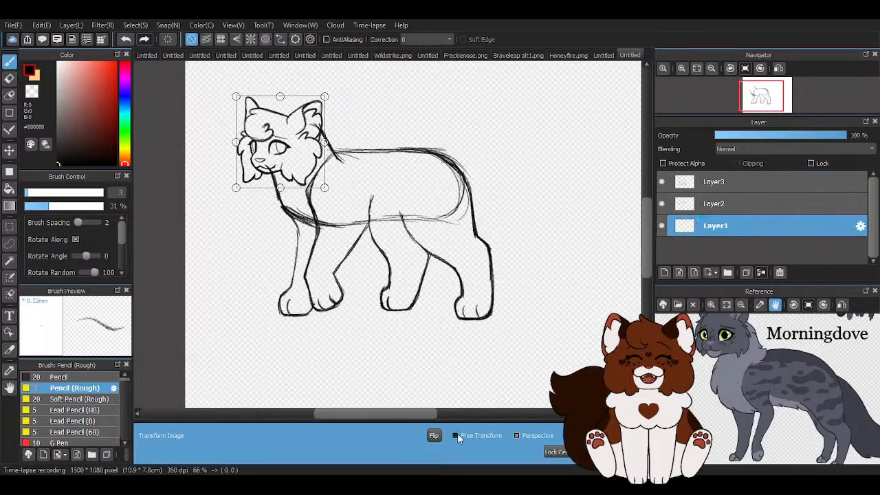
pyautogui.scroll(3, 273, 181)
pyautogui.moveTo(428, 198); pyautogui.dragTo(422, 196)
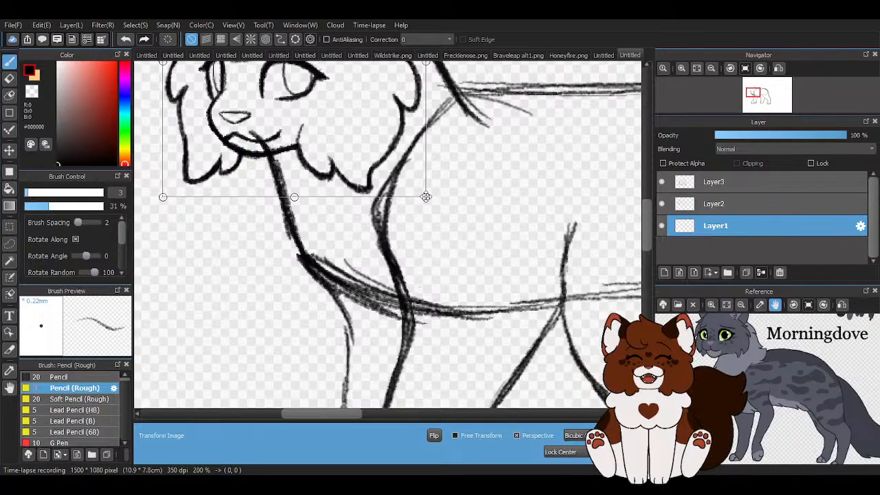
pyautogui.scroll(-1, 285, 243)
pyautogui.moveTo(315, 139); pyautogui.dragTo(317, 148)
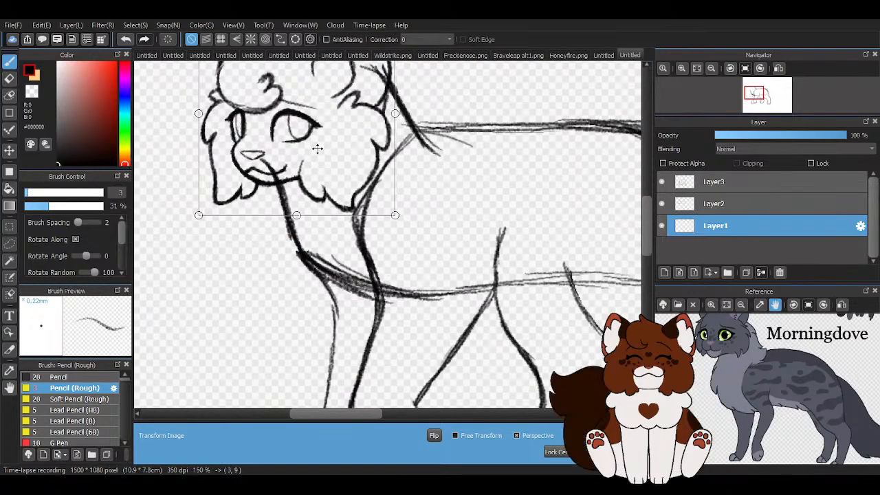
# Widen the head sketch slightly, nudge it towards the front of the neck and apply the transform.
pyautogui.scroll(-2, 317, 147)
pyautogui.scroll(2, 279, 200)
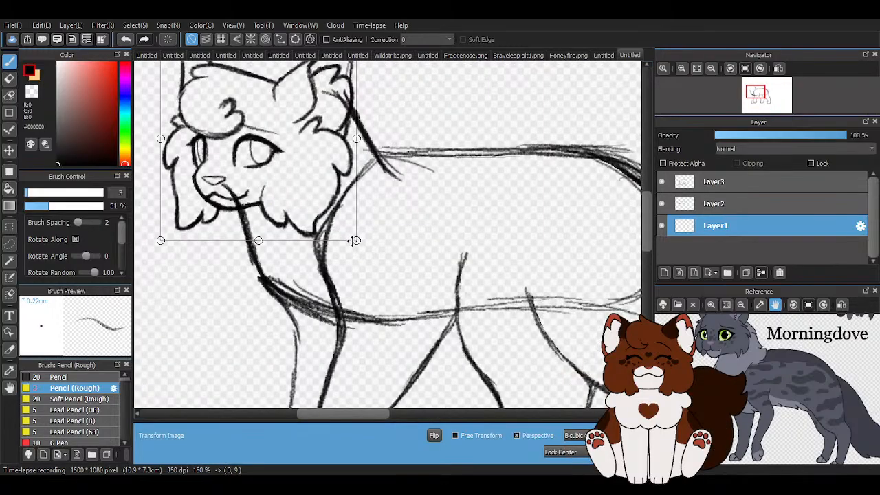
pyautogui.moveTo(353, 240); pyautogui.dragTo(358, 240)
pyautogui.scroll(-1, 276, 204)
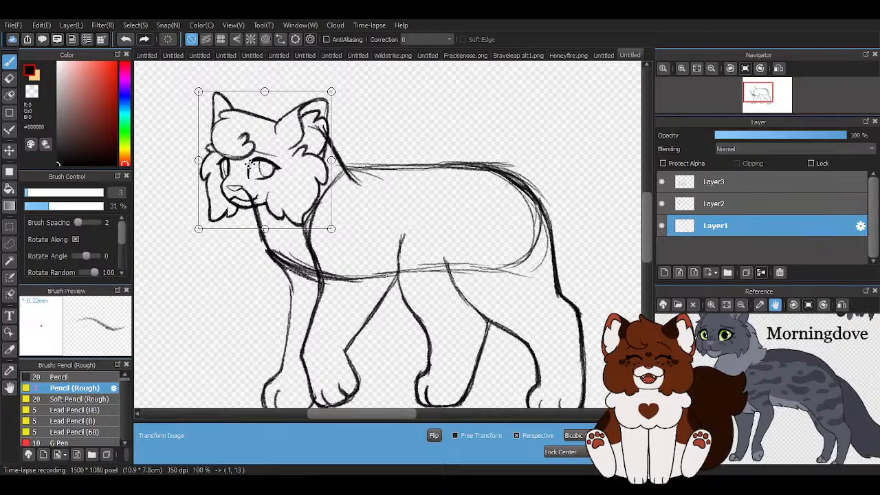
pyautogui.moveTo(286, 187); pyautogui.dragTo(285, 186)
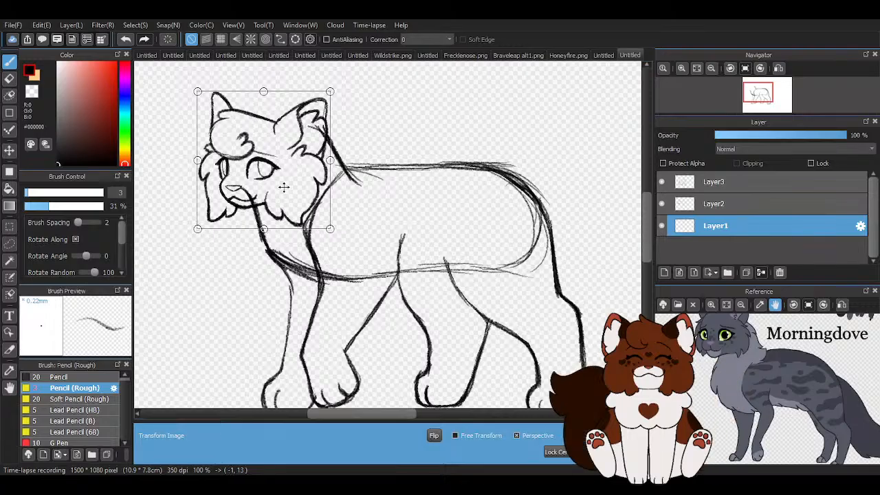
pyautogui.press('Return')
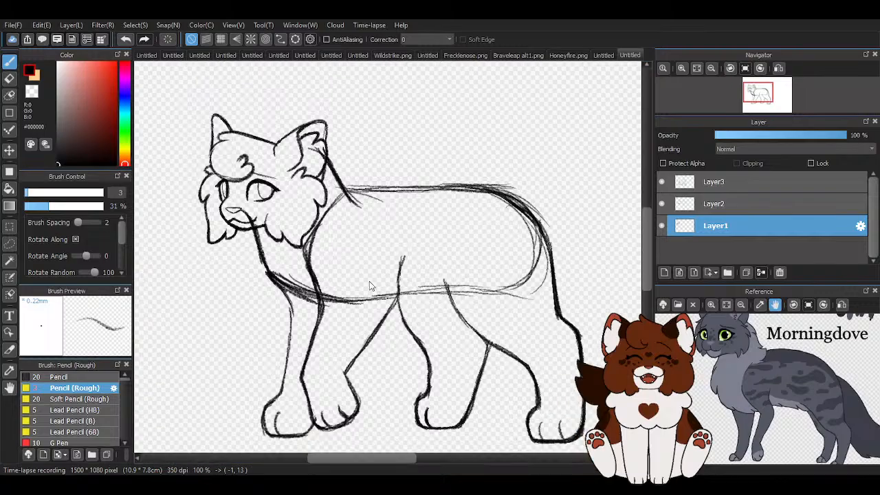
# With the eraser at size 49 on Layer2, remove the belly line behind the near foreleg and stray chest strokes.
pyautogui.hotkey('ctrl', '-')
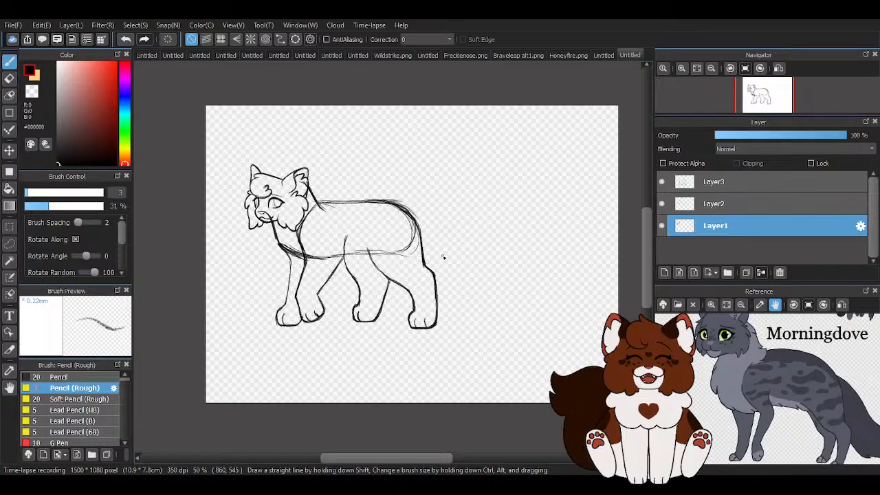
pyautogui.click(700, 185)
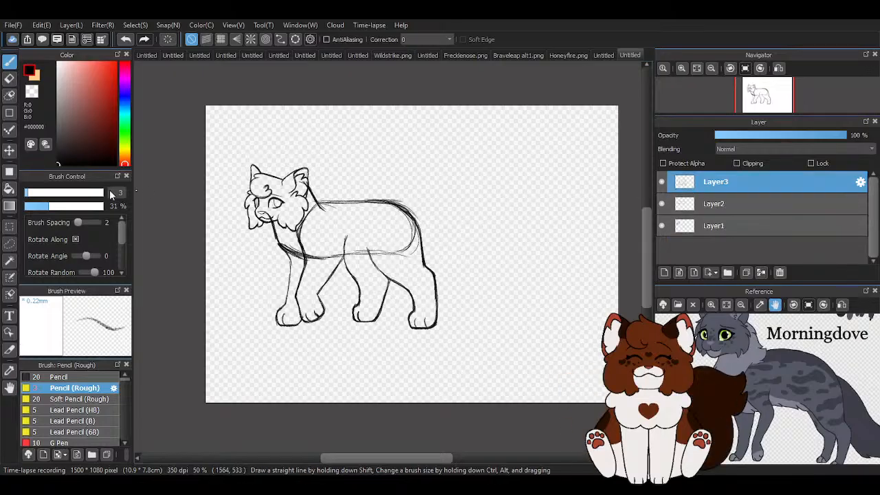
pyautogui.press('e')
pyautogui.hotkey('alt', '[')
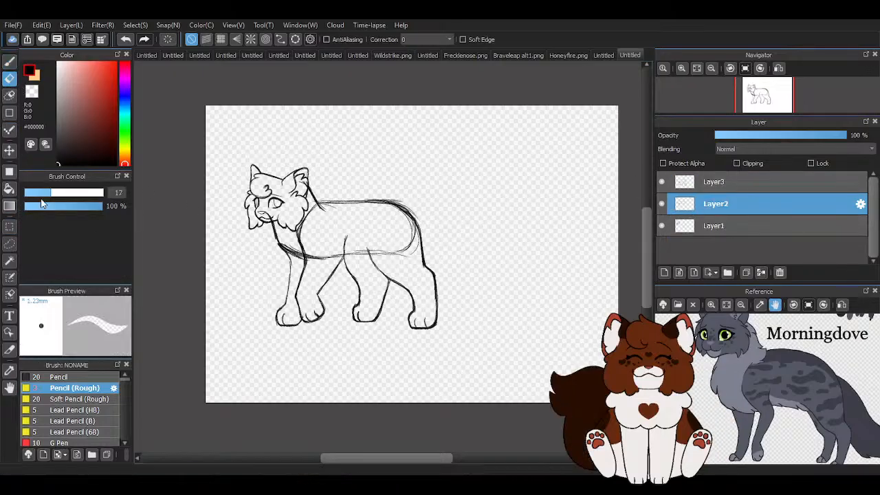
pyautogui.moveTo(41, 201); pyautogui.dragTo(84, 193)
pyautogui.scroll(5, 364, 266)
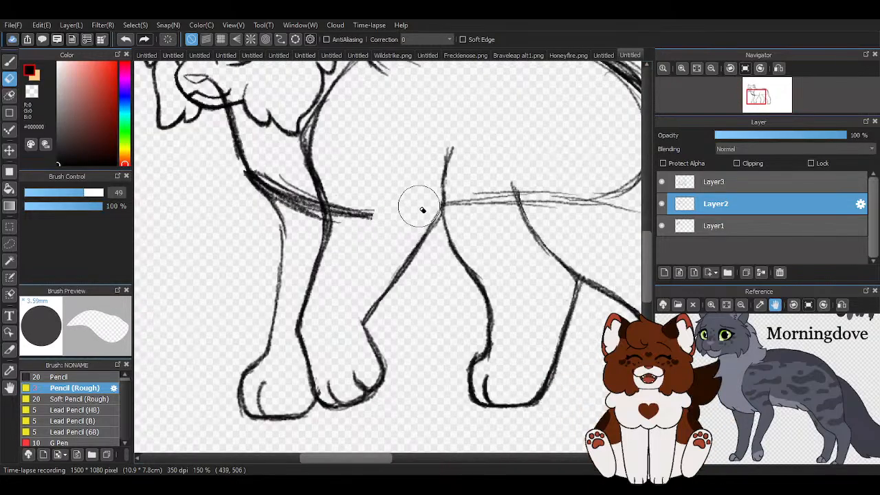
pyautogui.moveTo(422, 210); pyautogui.dragTo(364, 232)
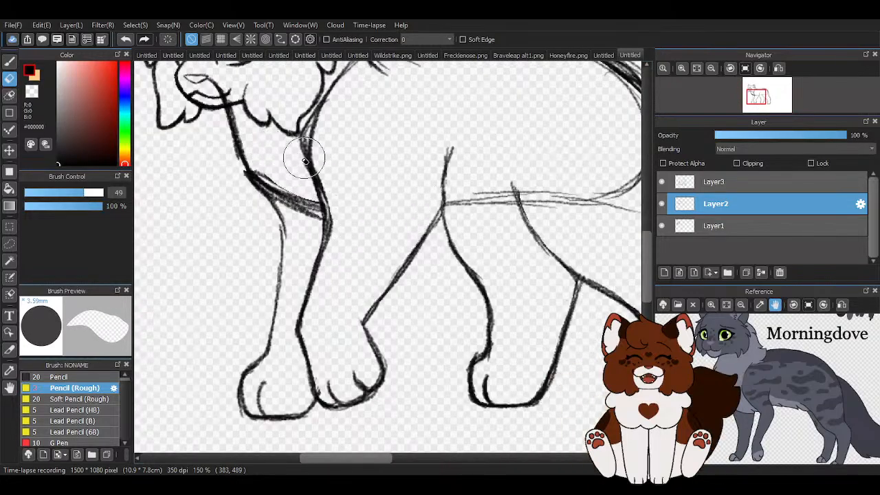
pyautogui.moveTo(267, 147); pyautogui.dragTo(366, 196)
pyautogui.moveTo(265, 154); pyautogui.dragTo(268, 170)
# Erase the body oval's rear curve and belly line inside the hind thigh, and thin the rough upper strokes along the back.
pyautogui.scroll(-4, 236, 266)
pyautogui.scroll(3, 316, 236)
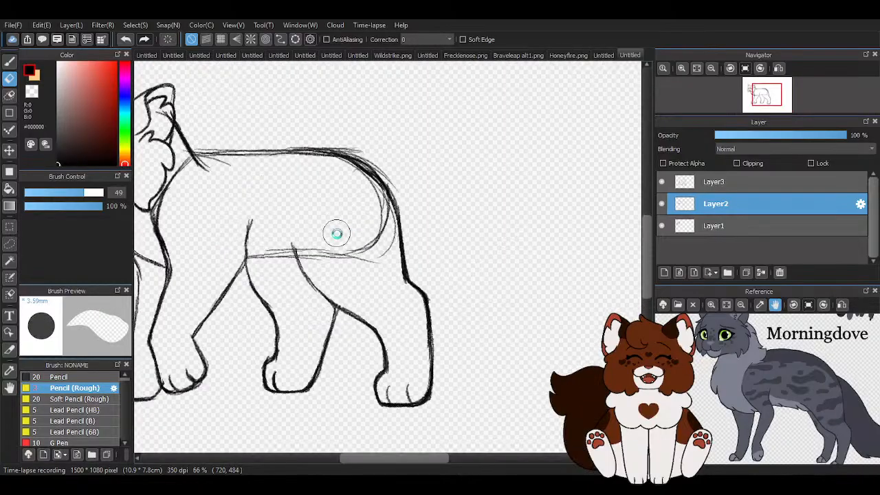
pyautogui.scroll(4, 337, 233)
pyautogui.moveTo(324, 268)
pyautogui.mouseDown()
pyautogui.moveTo(296, 246)
pyautogui.moveTo(394, 230)
pyautogui.moveTo(430, 206)
pyautogui.moveTo(440, 295)
pyautogui.moveTo(407, 152)
pyautogui.mouseUp()
pyautogui.scroll(-4, 407, 152)
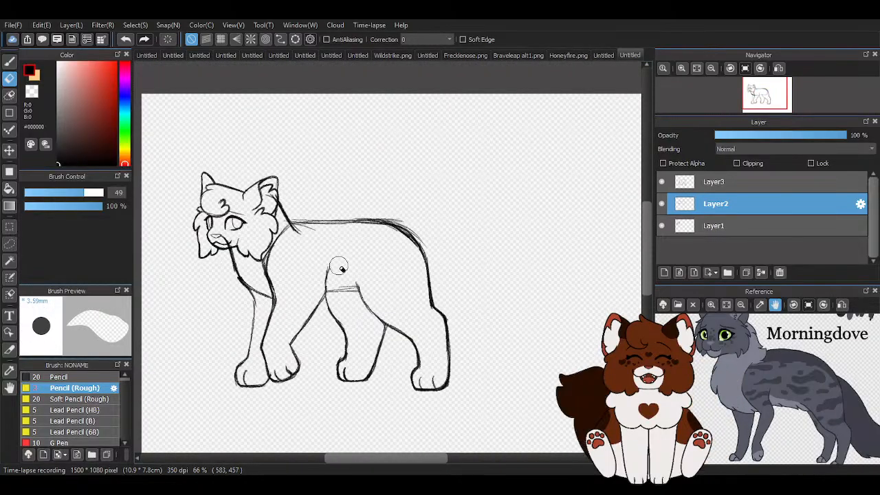
pyautogui.scroll(2, 361, 179)
pyautogui.moveTo(285, 184); pyautogui.dragTo(493, 177)
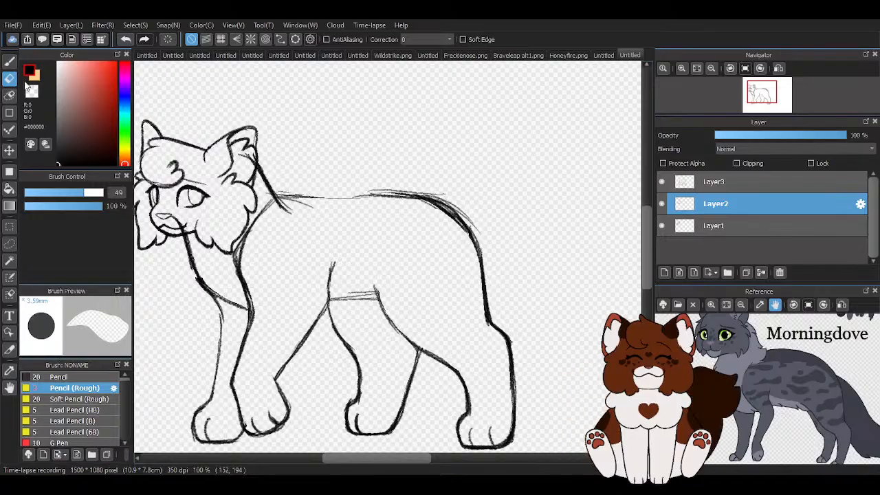
# Redraw the back line with the rough pencil and darken the belly line between the foreleg and hind thigh.
pyautogui.click(10, 61)
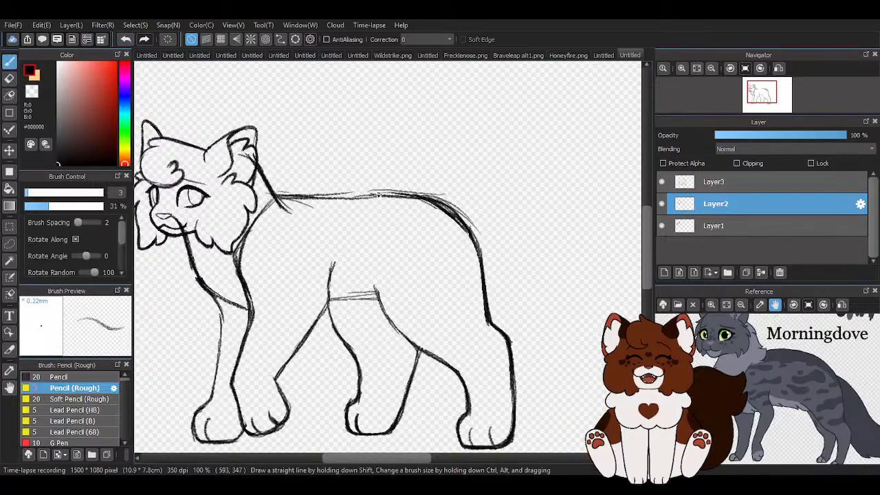
pyautogui.scroll(2, 290, 321)
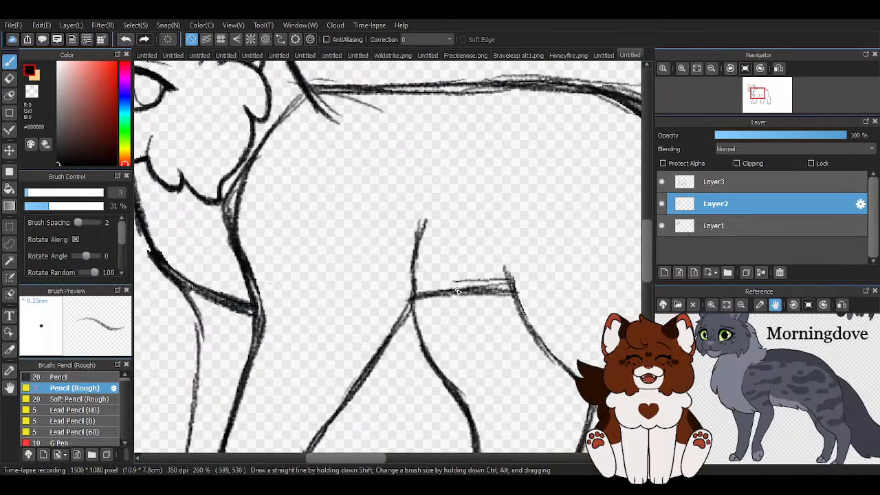
pyautogui.scroll(-4, 356, 249)
pyautogui.scroll(-1, 409, 239)
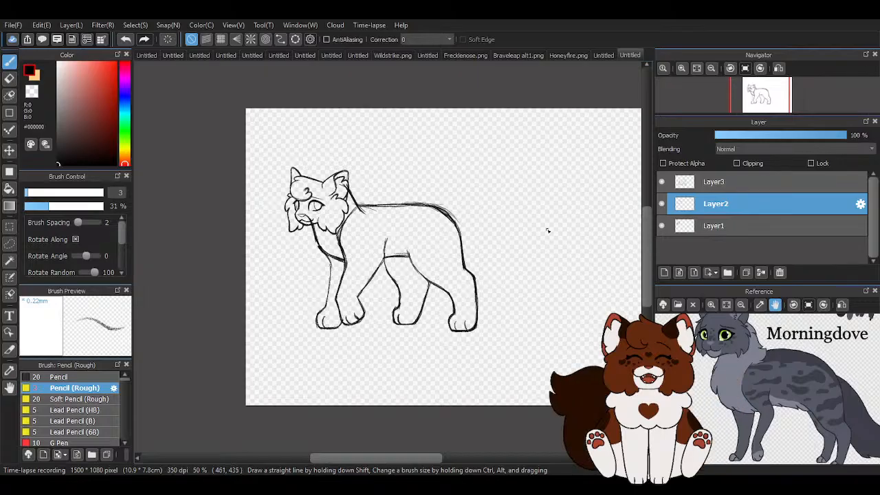
# Add a new empty layer above Layer3 for the body fur.
pyautogui.click(715, 182)
pyautogui.click(664, 272)
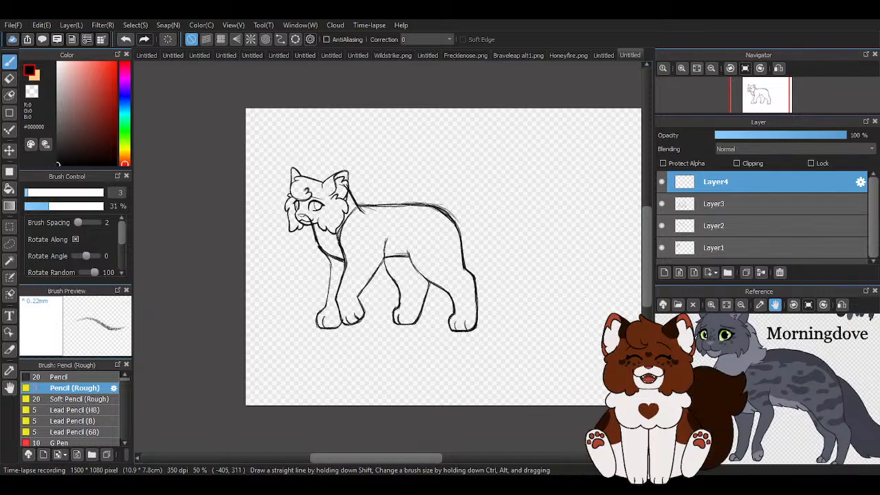
pyautogui.scroll(2, 284, 205)
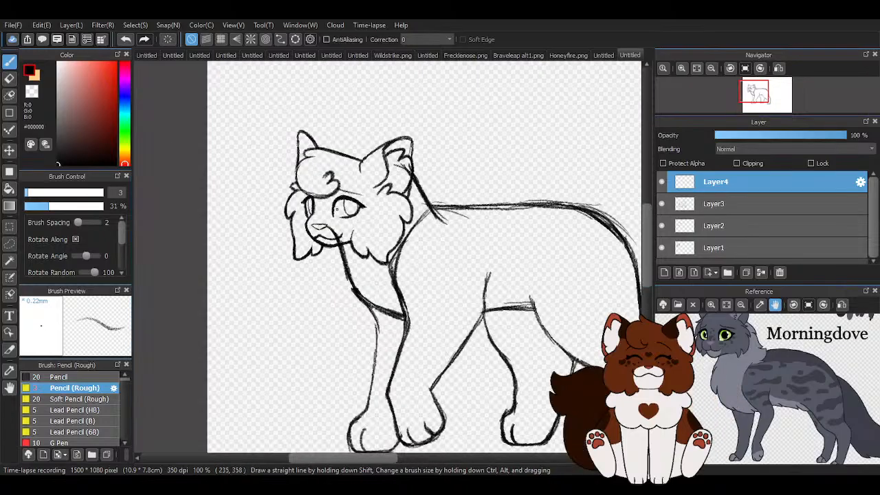
pyautogui.scroll(-1, 336, 209)
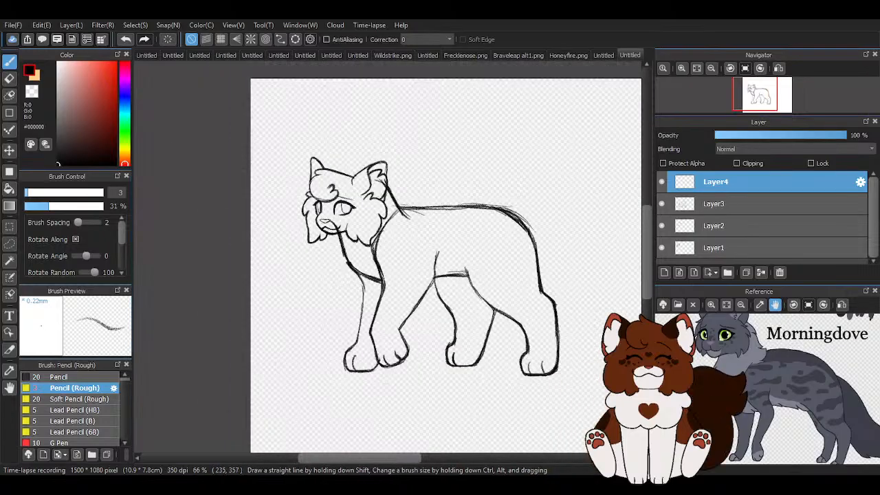
pyautogui.scroll(-1, 357, 241)
pyautogui.scroll(1, 487, 275)
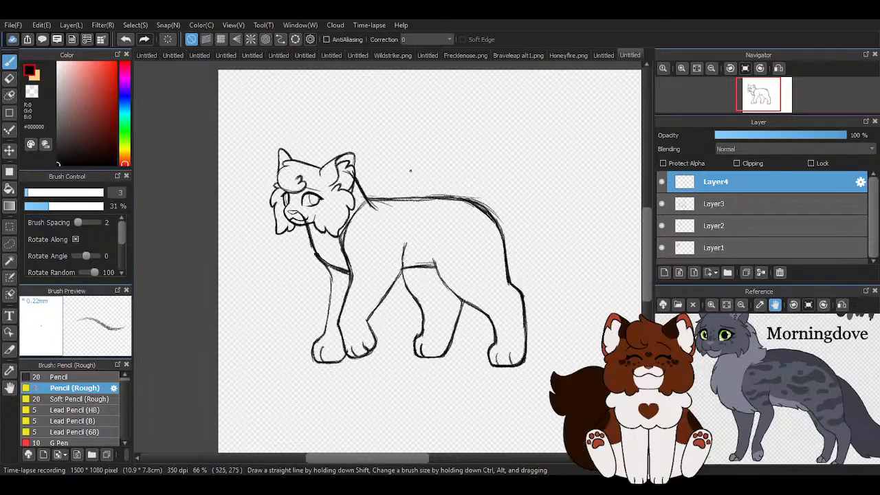
pyautogui.scroll(5, 411, 171)
pyautogui.scroll(2, 295, 187)
pyautogui.moveTo(264, 177); pyautogui.dragTo(344, 201)
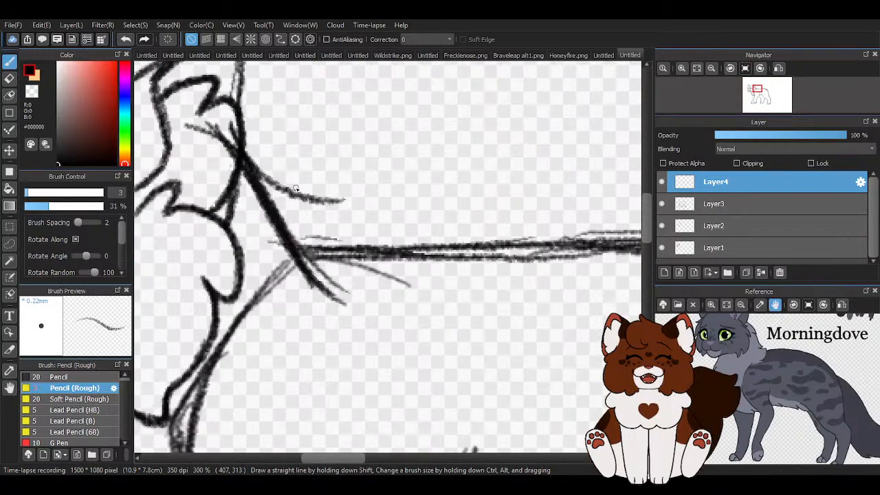
pyautogui.moveTo(295, 187); pyautogui.dragTo(337, 236)
pyautogui.moveTo(306, 265)
pyautogui.mouseDown()
pyautogui.moveTo(258, 312)
pyautogui.moveTo(250, 339)
pyautogui.moveTo(238, 310)
pyautogui.mouseUp()
pyautogui.scroll(-2, 344, 253)
pyautogui.press('e')
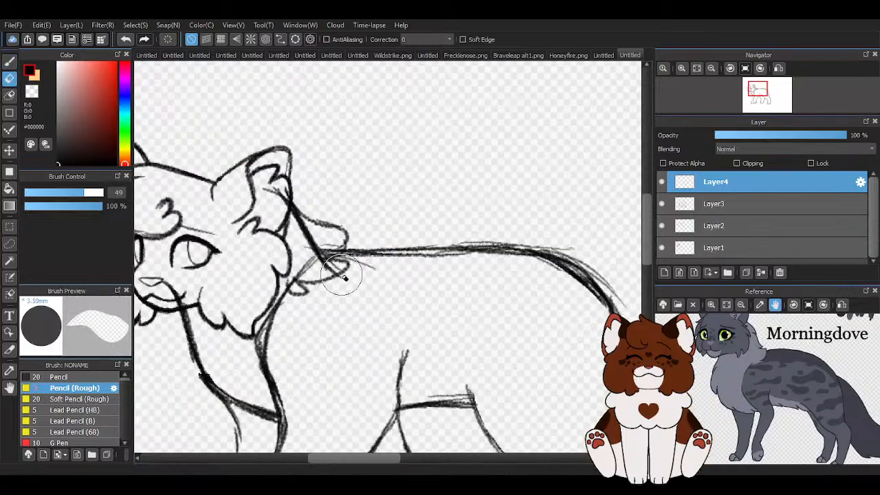
pyautogui.moveTo(344, 271)
pyautogui.mouseDown()
pyautogui.moveTo(331, 219)
pyautogui.moveTo(264, 193)
pyautogui.mouseUp()
pyautogui.click(11, 62)
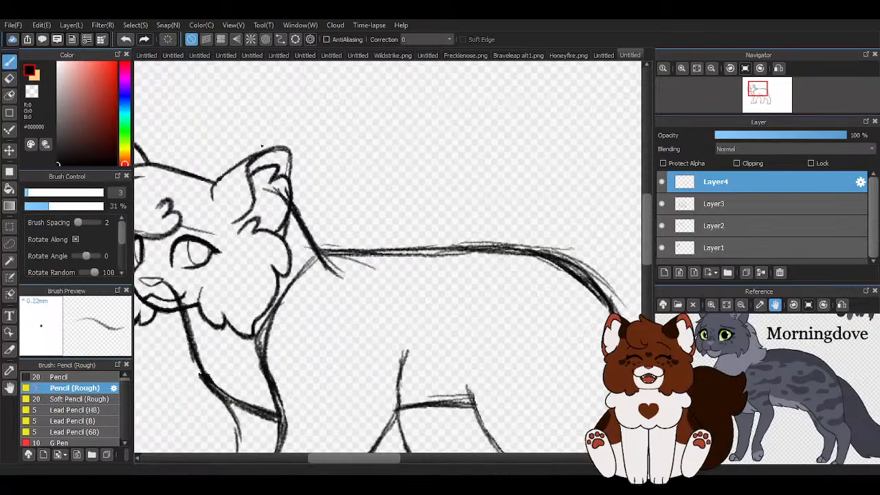
# Sketch rounded fur tufts on Layer4 from the nape down behind the cheek with the rough pencil.
pyautogui.scroll(-2, 379, 175)
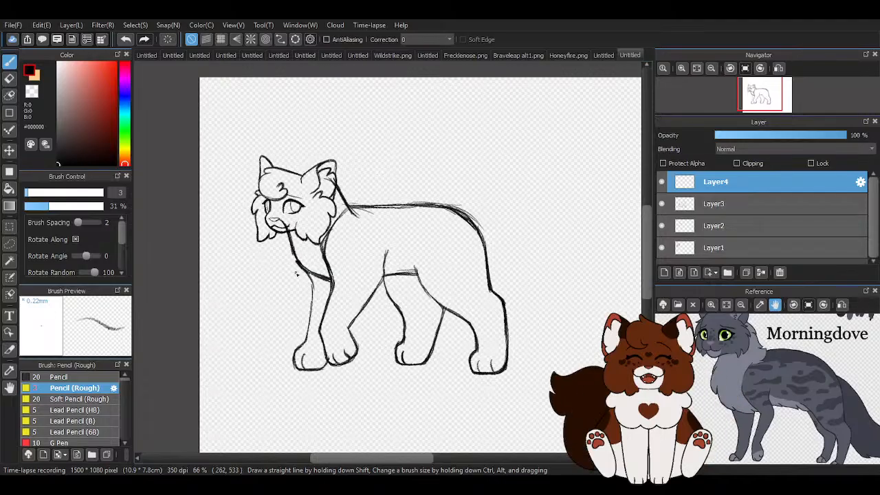
pyautogui.scroll(5, 328, 253)
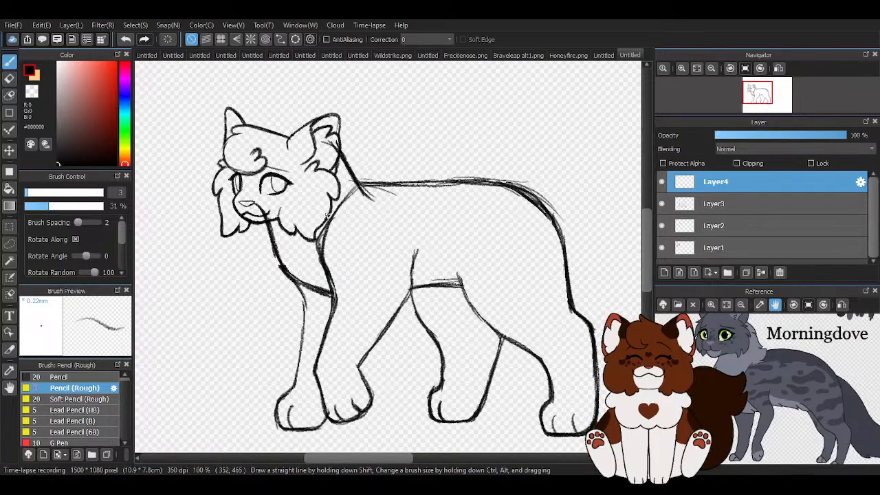
pyautogui.moveTo(310, 120)
pyautogui.mouseDown()
pyautogui.moveTo(365, 186)
pyautogui.moveTo(353, 175)
pyautogui.moveTo(361, 166)
pyautogui.moveTo(418, 209)
pyautogui.moveTo(340, 229)
pyautogui.moveTo(376, 235)
pyautogui.moveTo(405, 208)
pyautogui.moveTo(354, 243)
pyautogui.moveTo(405, 184)
pyautogui.moveTo(324, 144)
pyautogui.moveTo(364, 187)
pyautogui.moveTo(350, 166)
pyautogui.moveTo(413, 206)
pyautogui.moveTo(361, 231)
pyautogui.moveTo(365, 250)
pyautogui.moveTo(304, 264)
pyautogui.mouseUp()
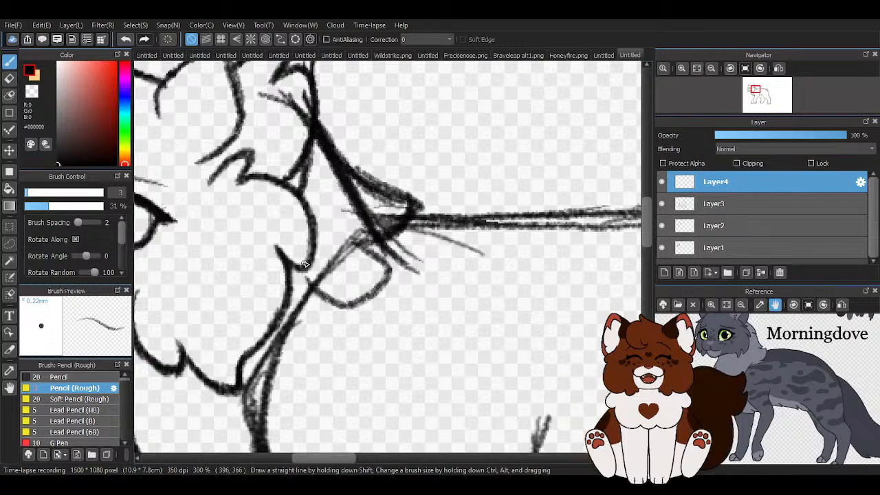
pyautogui.moveTo(307, 347); pyautogui.dragTo(287, 306)
pyautogui.scroll(-3, 417, 218)
pyautogui.scroll(3, 369, 275)
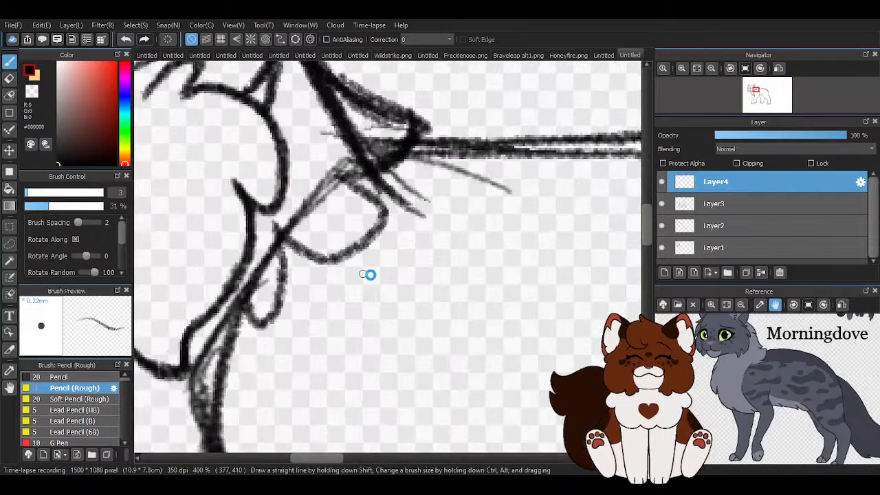
pyautogui.moveTo(307, 267); pyautogui.dragTo(346, 274)
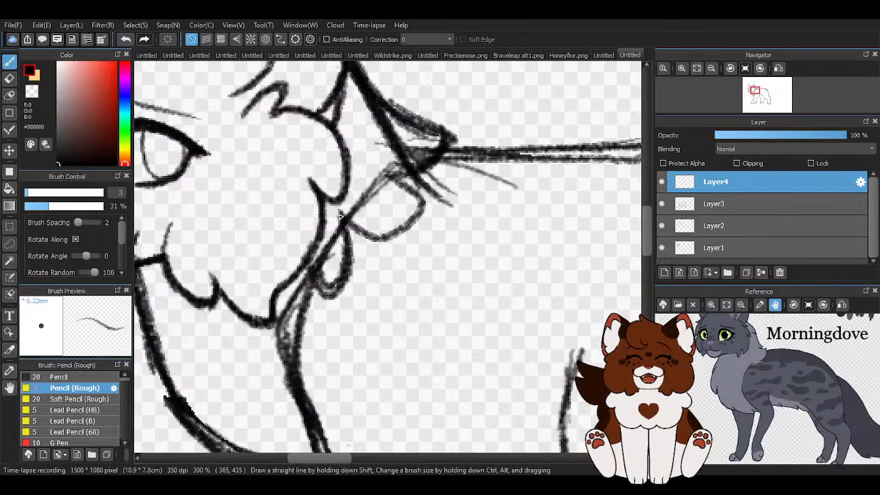
pyautogui.moveTo(339, 217)
pyautogui.mouseDown()
pyautogui.moveTo(380, 242)
pyautogui.moveTo(426, 180)
pyautogui.moveTo(436, 210)
pyautogui.mouseUp()
pyautogui.scroll(-3, 425, 281)
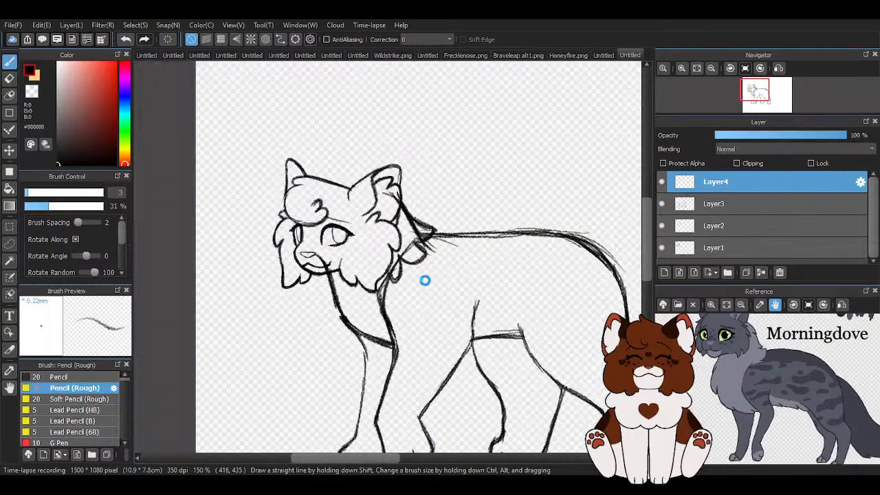
# Sketch rounded fur tufts on Layer4 along the front of the neck and the chest line with the rough pencil.
pyautogui.scroll(-3, 440, 272)
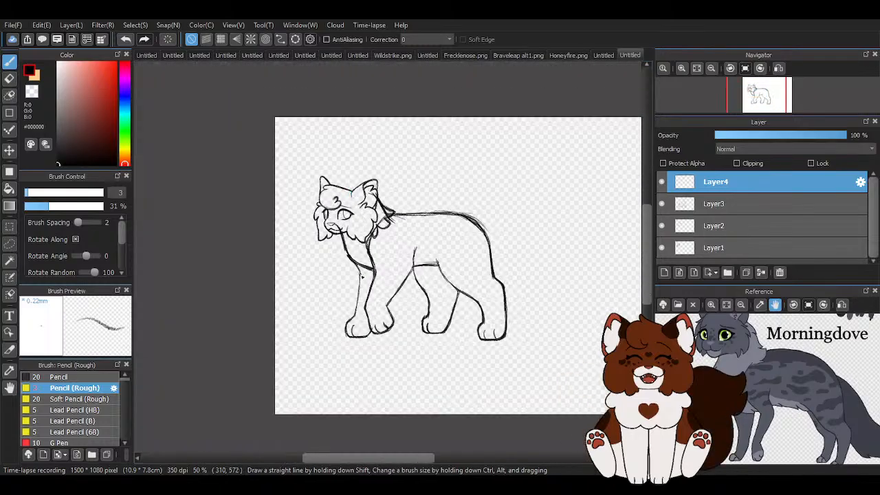
pyautogui.scroll(5, 351, 244)
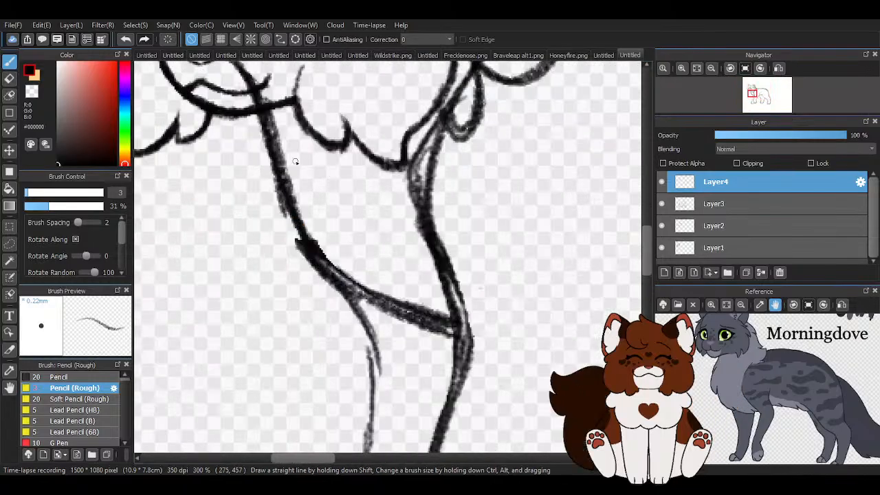
pyautogui.moveTo(266, 119)
pyautogui.mouseDown()
pyautogui.moveTo(281, 229)
pyautogui.moveTo(306, 244)
pyautogui.mouseUp()
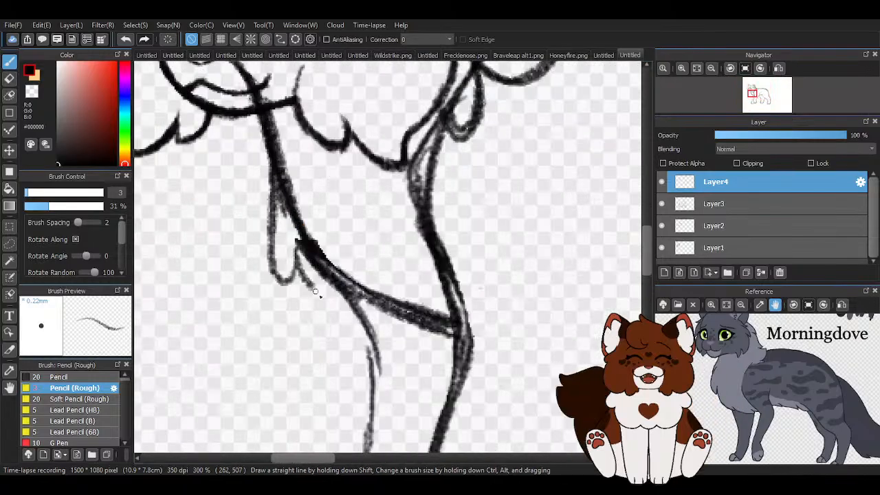
pyautogui.moveTo(314, 292)
pyautogui.mouseDown()
pyautogui.moveTo(375, 349)
pyautogui.moveTo(401, 320)
pyautogui.moveTo(458, 336)
pyautogui.mouseUp()
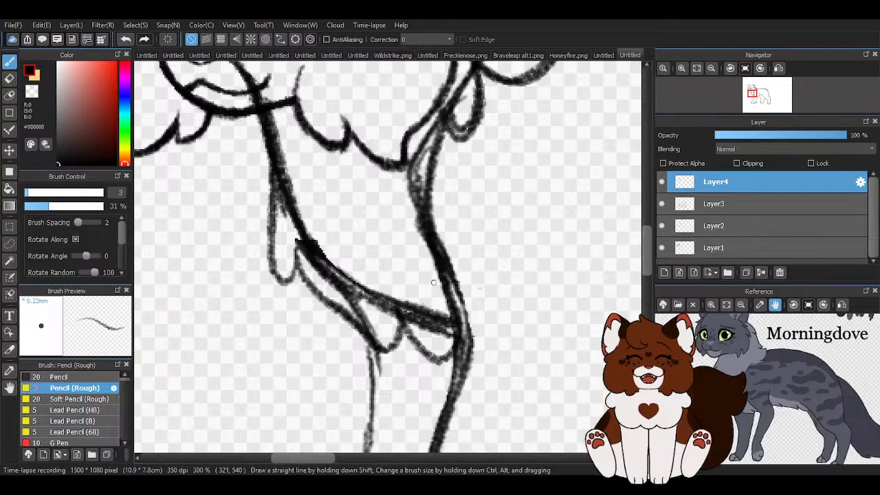
pyautogui.scroll(-3, 330, 281)
pyautogui.scroll(-1, 318, 268)
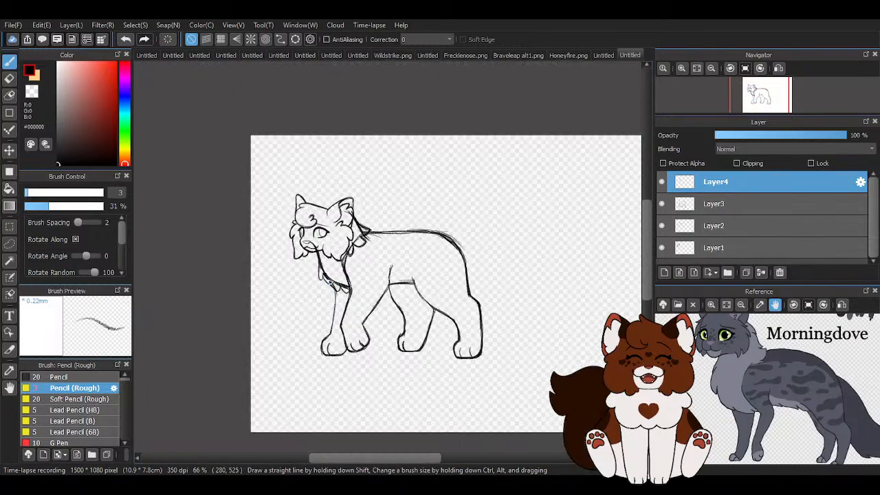
# Reshape Layer4's neck and chest fur with Free Transform, raising its lower edge slightly and widening it toward the front.
pyautogui.scroll(4, 318, 269)
pyautogui.scroll(2, 311, 156)
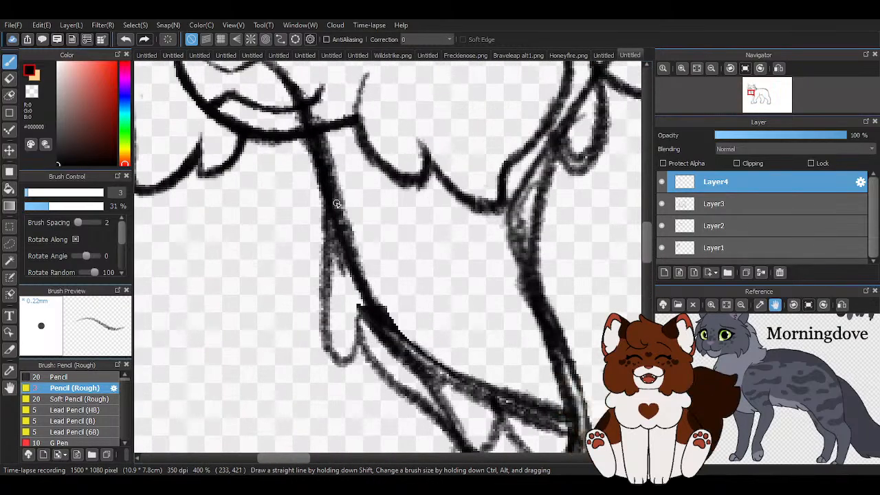
pyautogui.scroll(-1, 311, 296)
pyautogui.scroll(-4, 359, 326)
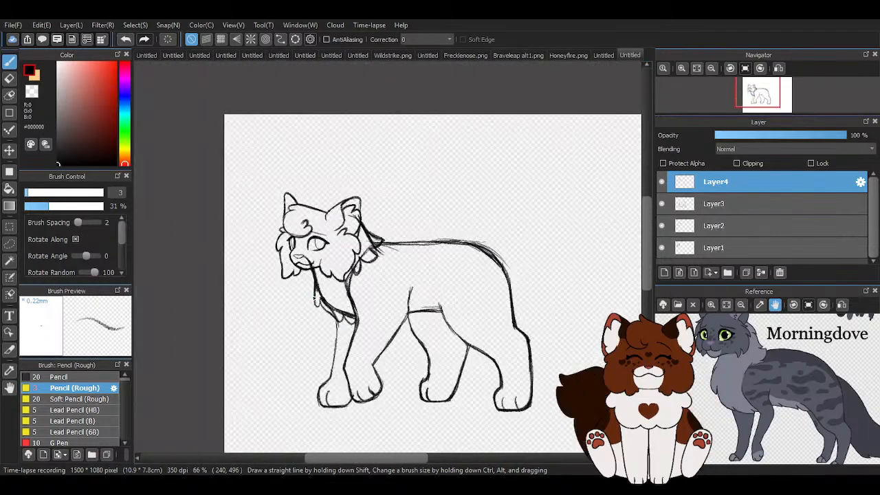
pyautogui.scroll(2, 359, 326)
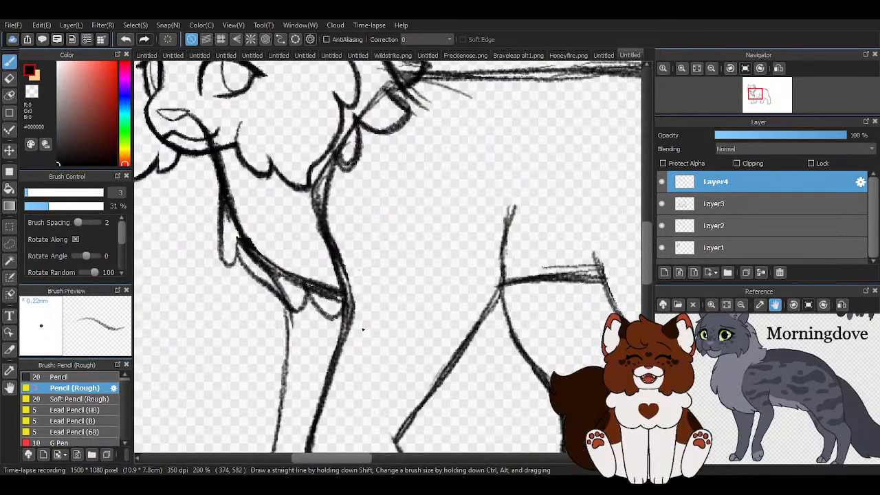
pyautogui.hotkey('ctrl', 't')
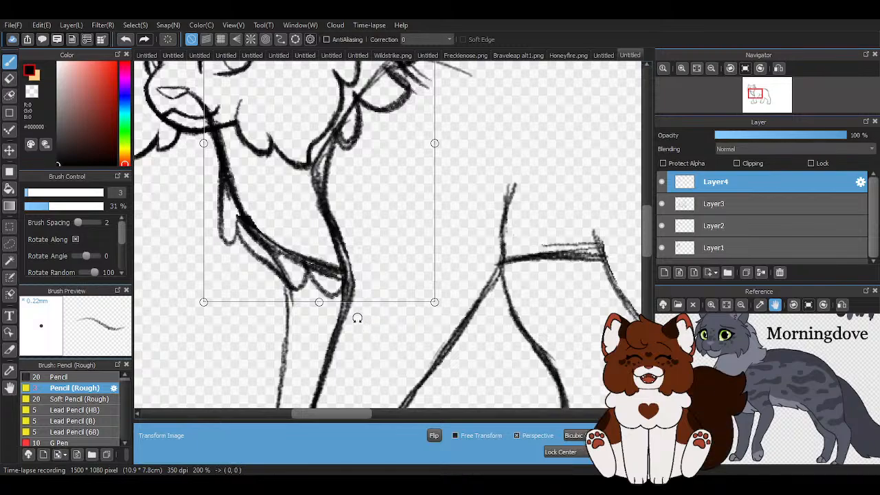
pyautogui.click(454, 435)
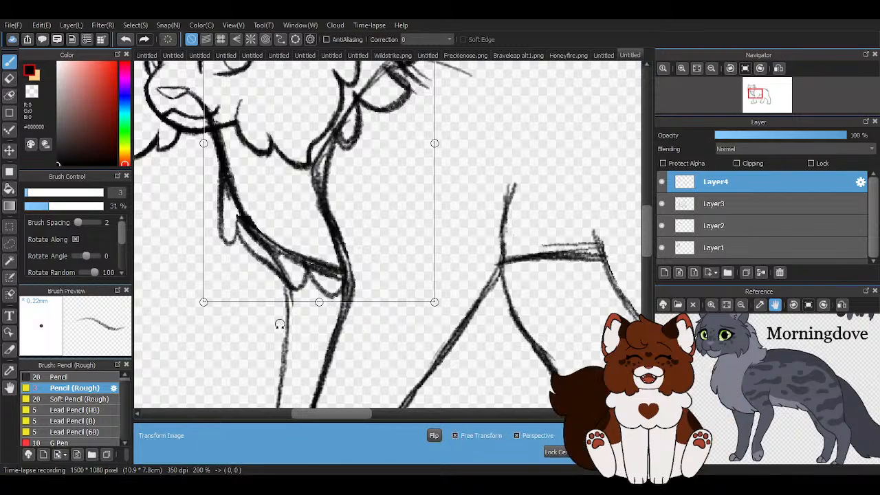
pyautogui.moveTo(318, 304); pyautogui.dragTo(321, 297)
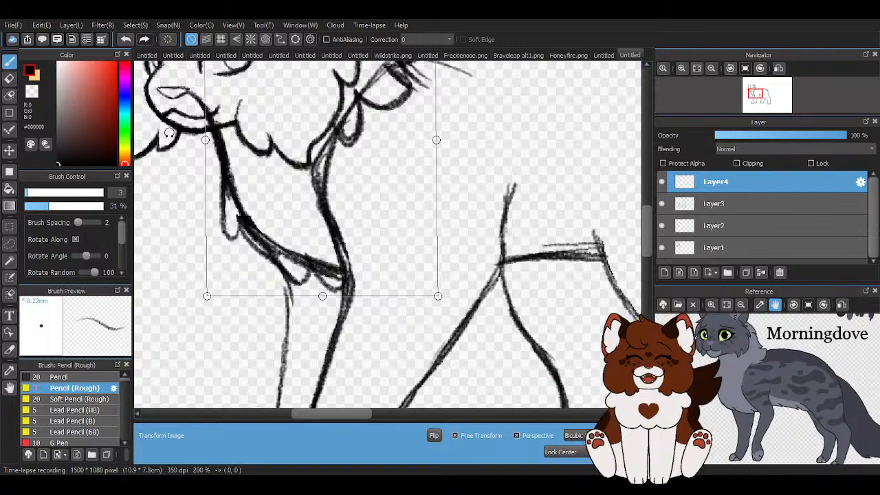
pyautogui.moveTo(204, 138); pyautogui.dragTo(200, 138)
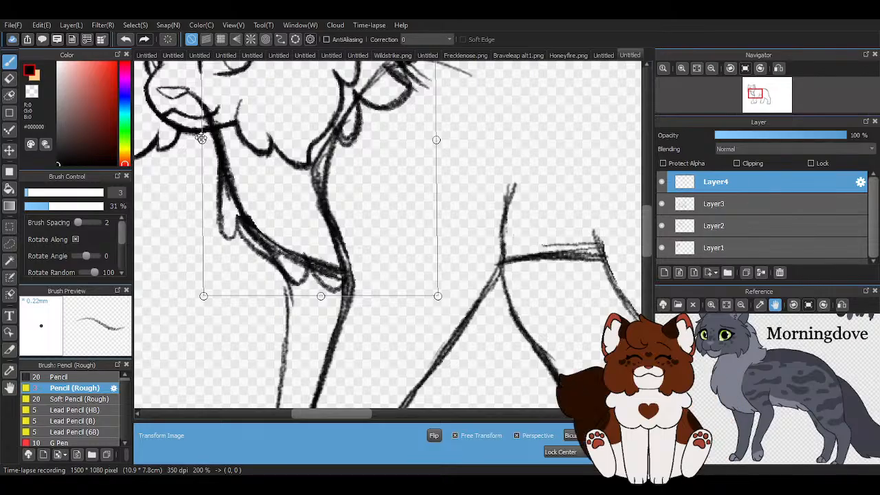
pyautogui.click(600, 452)
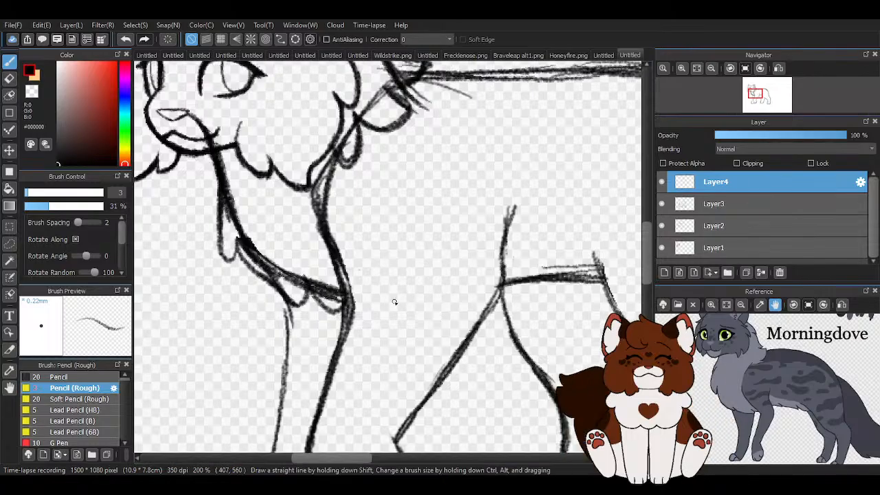
# Check the sketch with and without Layer4's fur, and examine the full body and tail of the Morningdove reference cat.
pyautogui.scroll(-2, 392, 297)
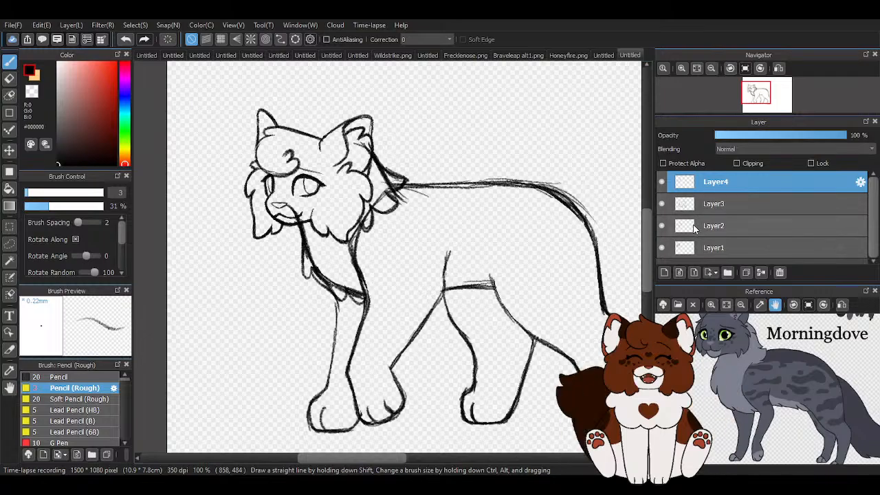
pyautogui.scroll(-3, 581, 198)
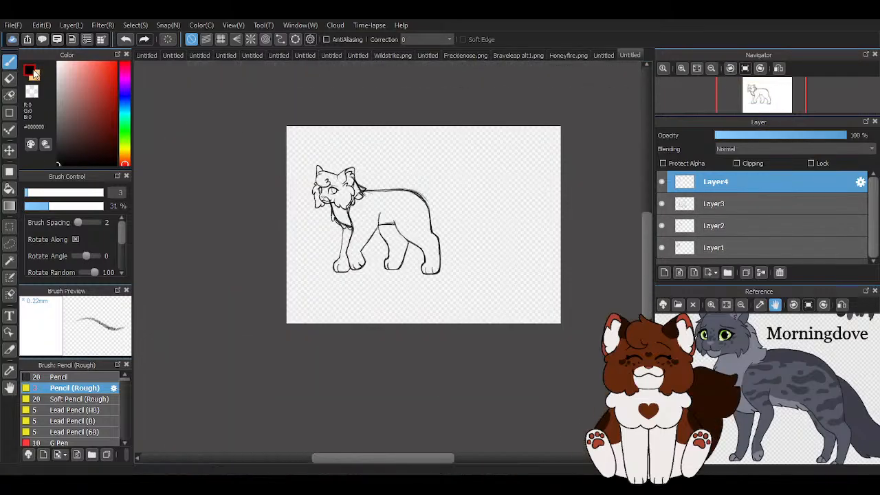
pyautogui.scroll(1, 566, 275)
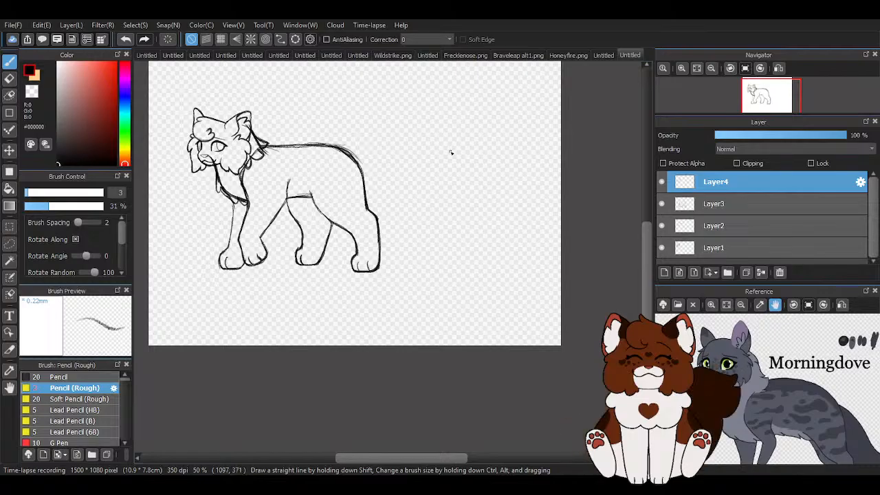
pyautogui.scroll(-1, 467, 170)
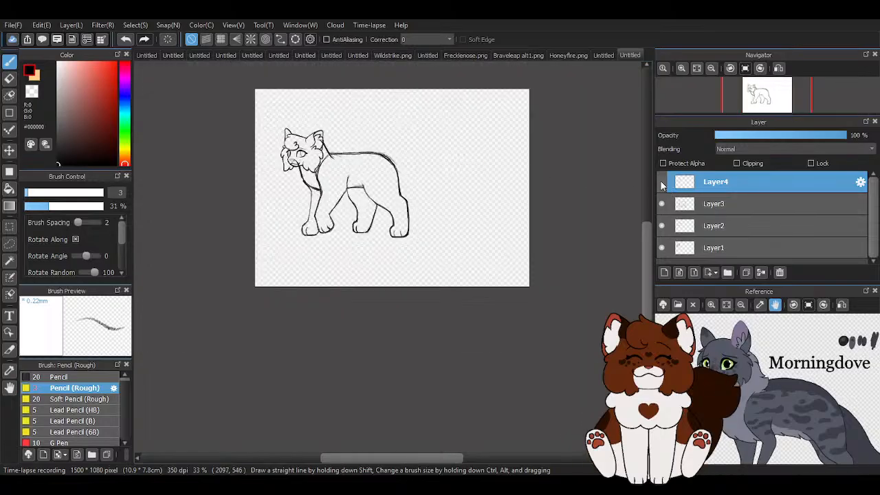
pyautogui.scroll(1, 470, 179)
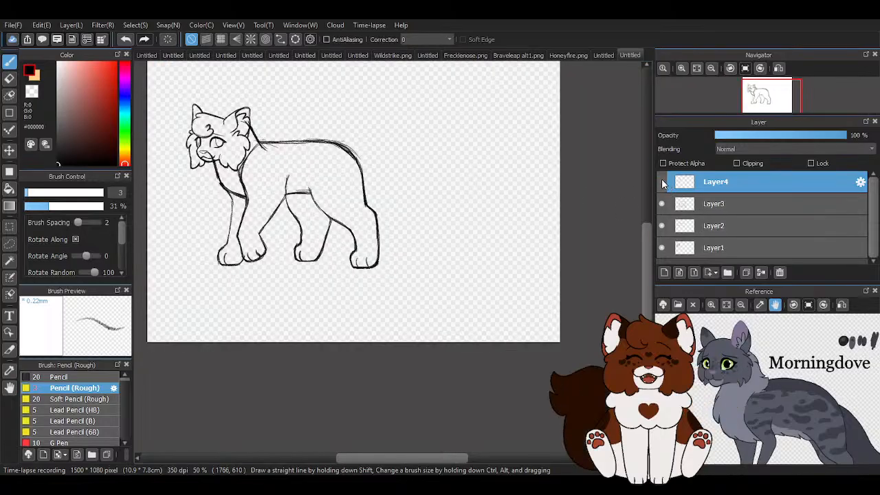
pyautogui.scroll(1, 456, 189)
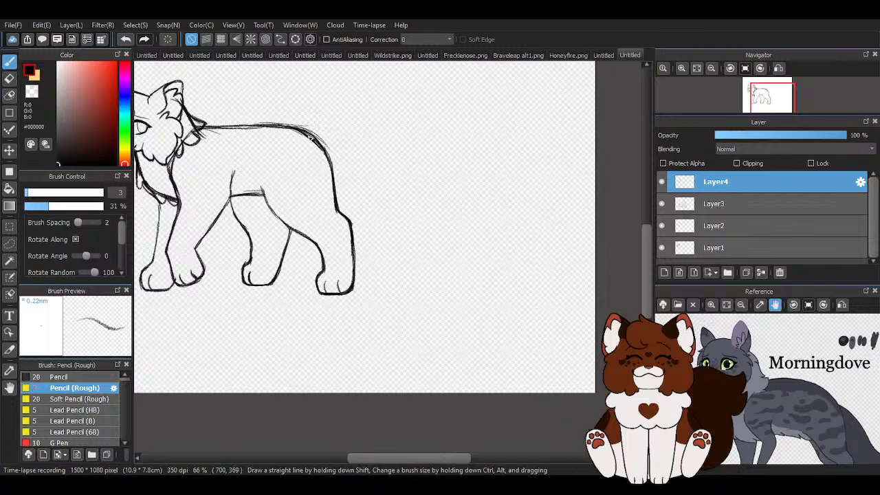
pyautogui.click(712, 305)
pyautogui.click(742, 304)
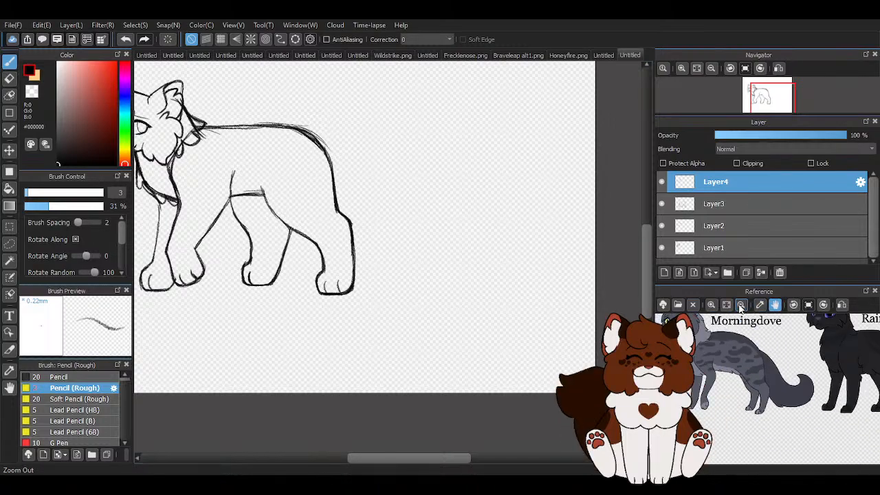
# Try a single thin tail curve sweeping down from the rump with the rough pencil, and erase it.
pyautogui.scroll(1, 454, 172)
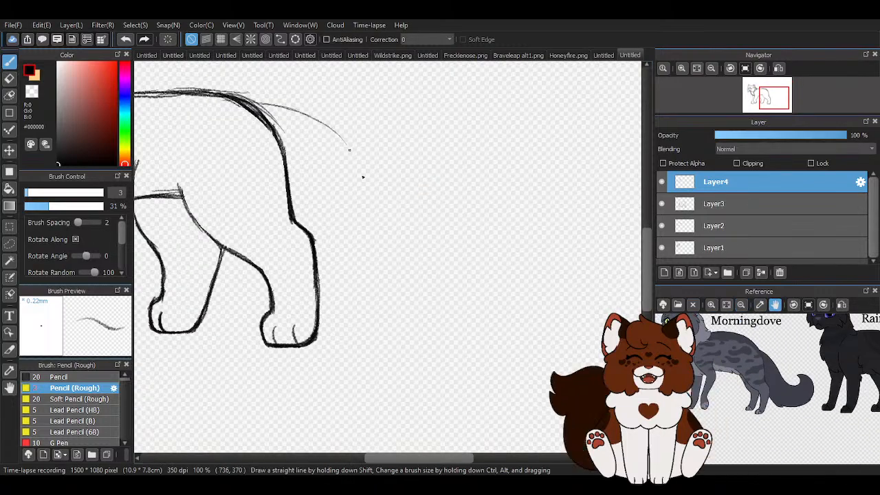
pyautogui.moveTo(433, 214); pyautogui.dragTo(505, 198)
pyautogui.scroll(-1, 536, 202)
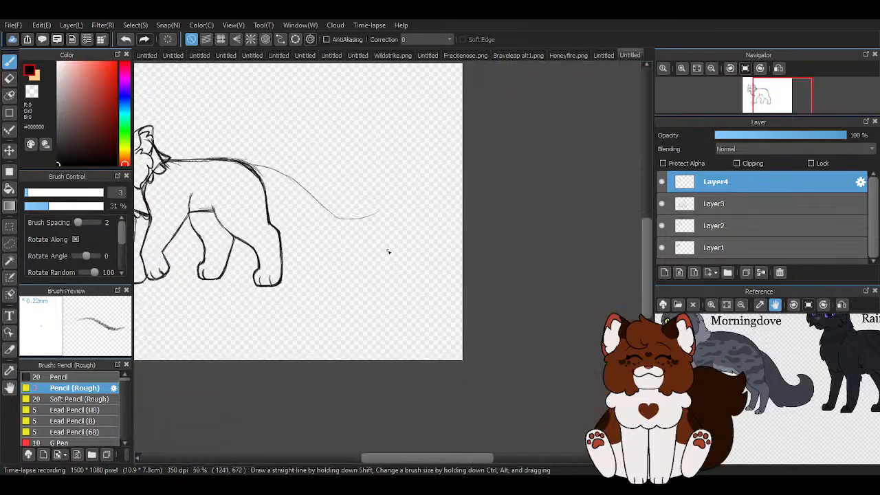
pyautogui.click(10, 78)
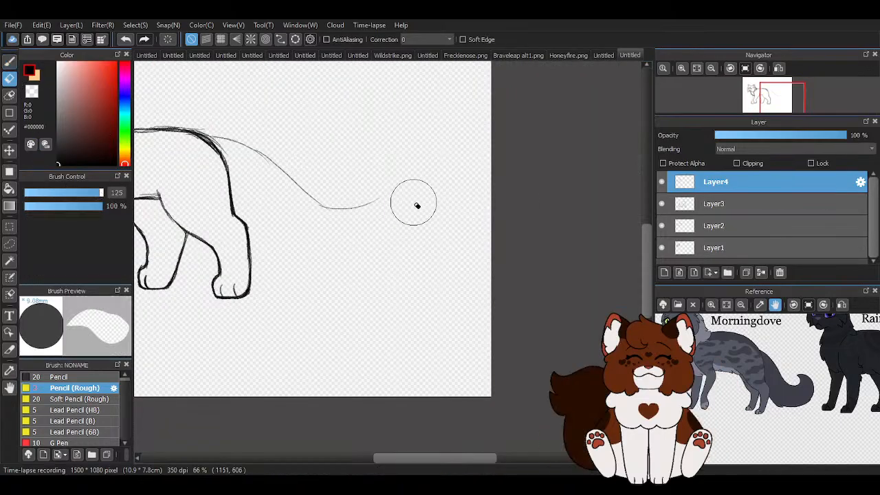
pyautogui.moveTo(411, 202); pyautogui.dragTo(254, 177)
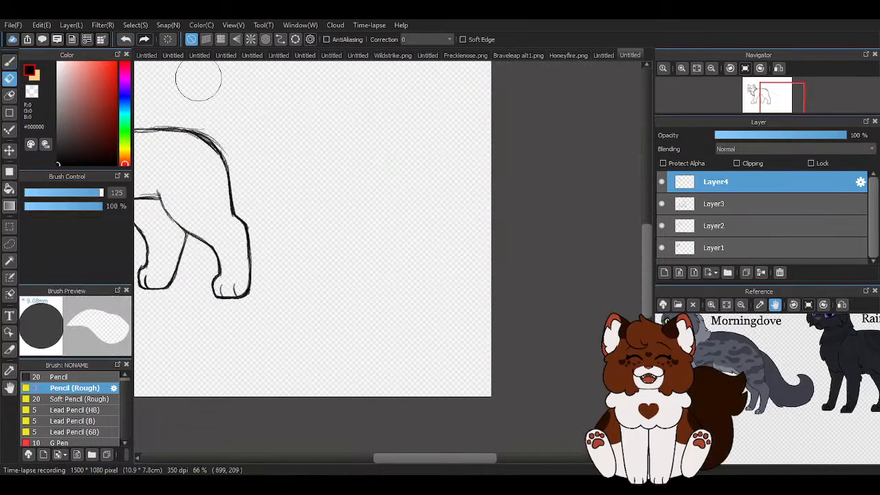
# Try a bushy tail outline with a tuft at its base, an upturned tip and rounded lower lobes, and erase it.
pyautogui.click(10, 62)
pyautogui.scroll(-1, 295, 156)
pyautogui.scroll(1, 184, 127)
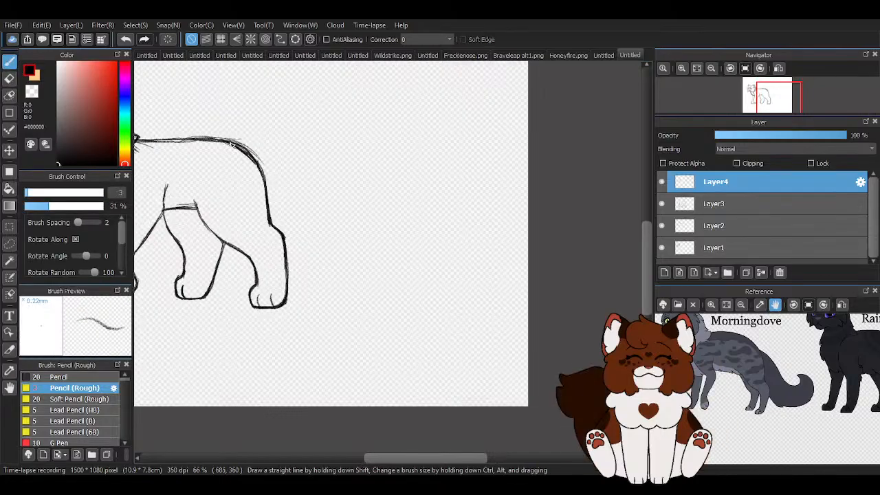
pyautogui.moveTo(257, 127)
pyautogui.mouseDown()
pyautogui.moveTo(278, 115)
pyautogui.moveTo(440, 192)
pyautogui.moveTo(432, 261)
pyautogui.moveTo(382, 270)
pyautogui.moveTo(330, 263)
pyautogui.mouseUp()
pyautogui.scroll(2, 271, 204)
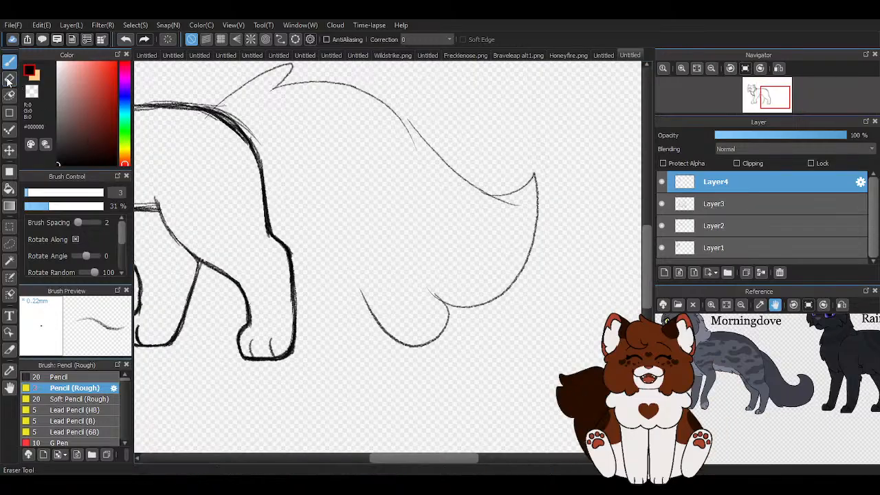
pyautogui.press('e')
pyautogui.moveTo(364, 291); pyautogui.dragTo(504, 215)
pyautogui.moveTo(337, 109); pyautogui.dragTo(275, 137)
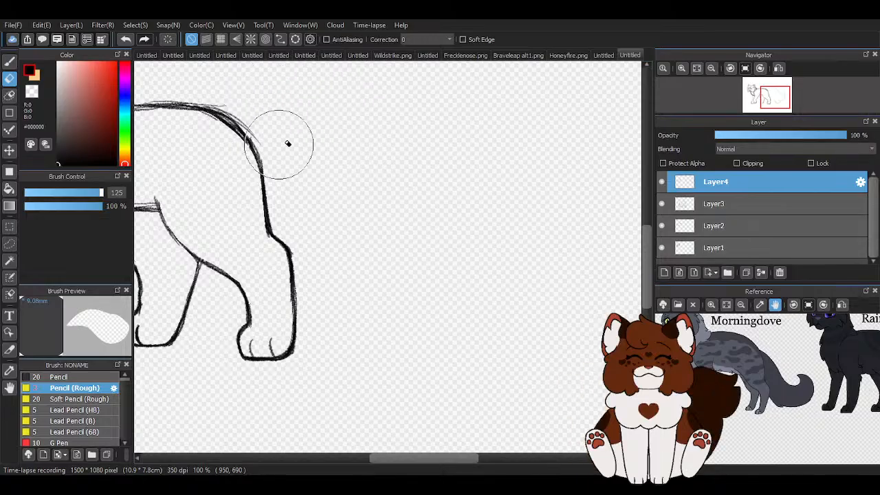
# Try a fuller arched tail with a shorter tip and an underside line running beside the hind leg, and erase it.
pyautogui.press('b')
pyautogui.scroll(-2, 407, 257)
pyautogui.scroll(2, 339, 161)
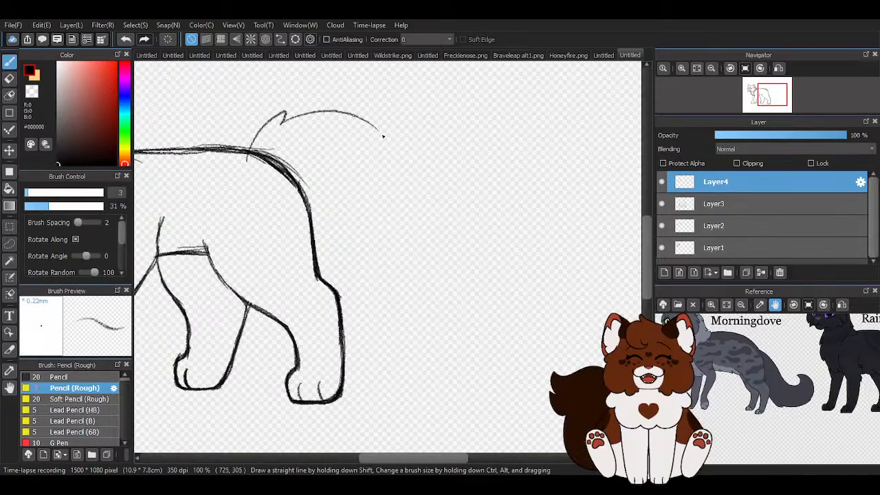
pyautogui.moveTo(441, 205); pyautogui.dragTo(453, 213)
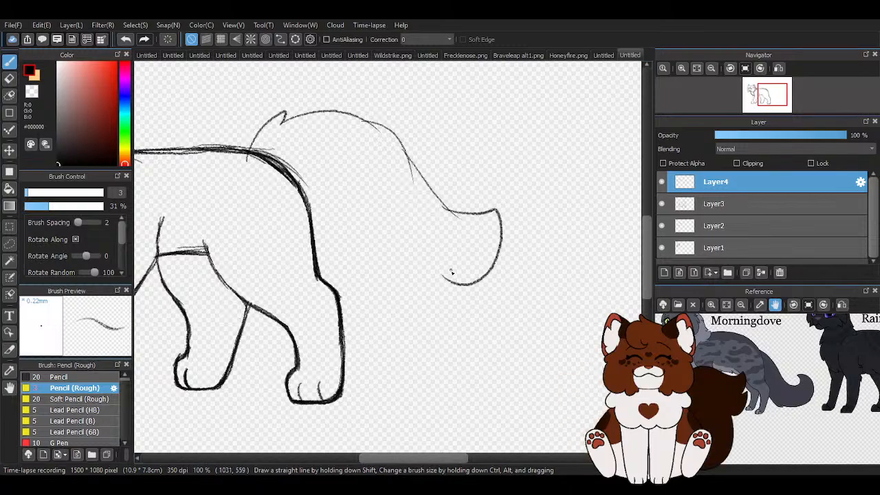
pyautogui.moveTo(450, 275); pyautogui.dragTo(380, 282)
pyautogui.moveTo(327, 199); pyautogui.dragTo(345, 262)
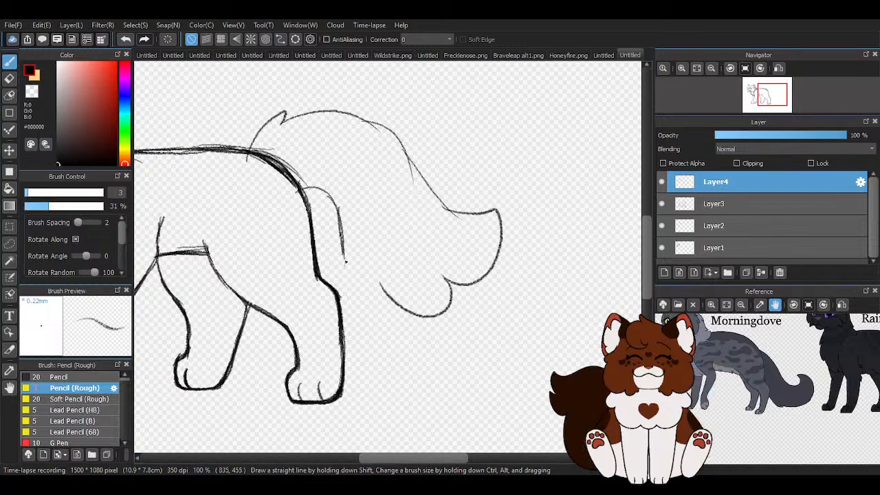
pyautogui.moveTo(418, 340); pyautogui.dragTo(426, 273)
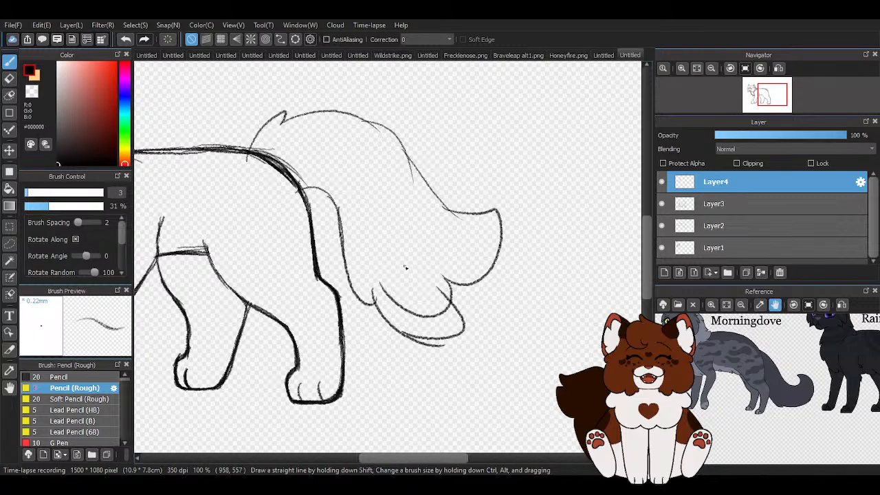
pyautogui.press('e')
pyautogui.moveTo(308, 218)
pyautogui.mouseDown()
pyautogui.moveTo(293, 174)
pyautogui.moveTo(423, 281)
pyautogui.moveTo(484, 287)
pyautogui.moveTo(319, 175)
pyautogui.mouseUp()
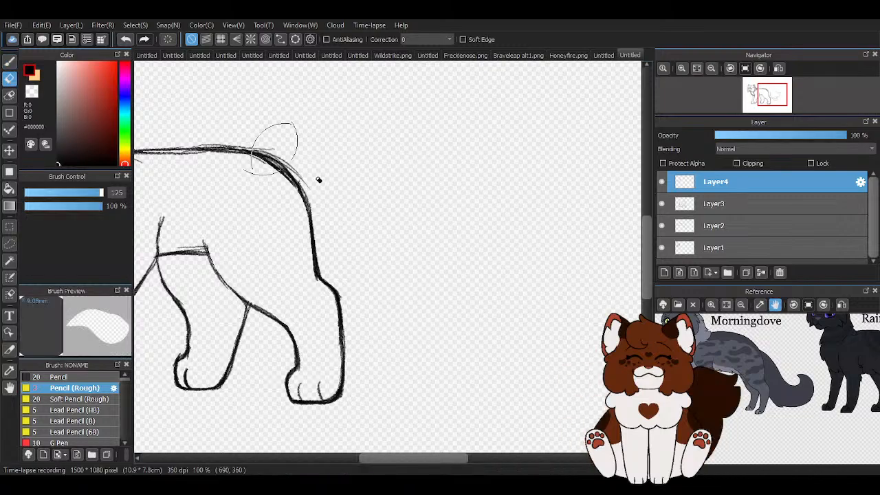
# Sketch a bushy tail in rough pencil with a base tuft, an arched upper edge, a pointed tip and two rounded lower lobes.
pyautogui.scroll(-3, 445, 270)
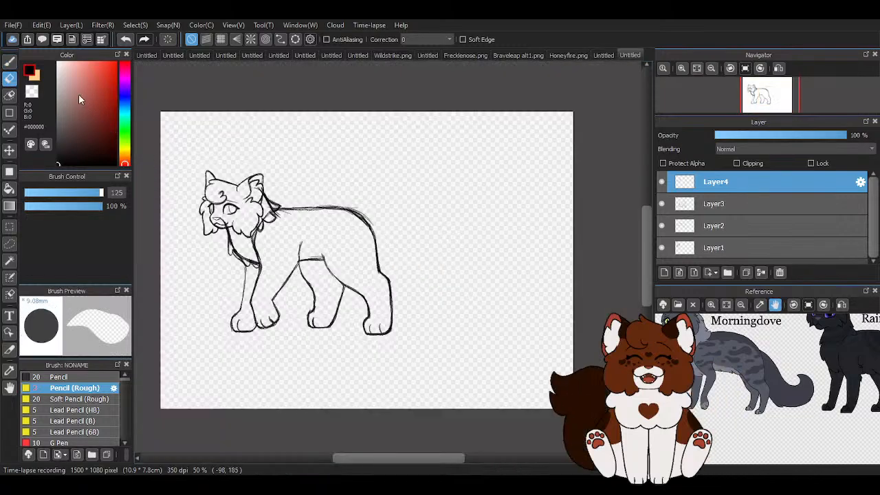
pyautogui.click(9, 61)
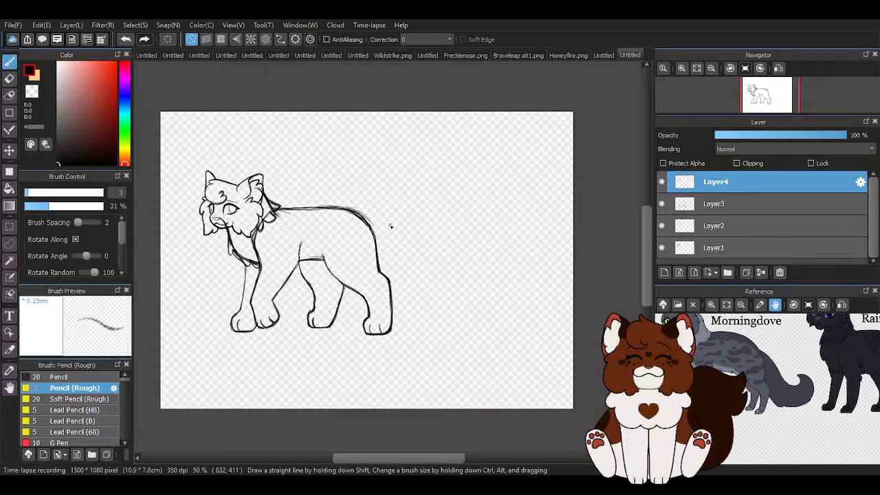
pyautogui.scroll(1, 456, 285)
pyautogui.scroll(1, 458, 285)
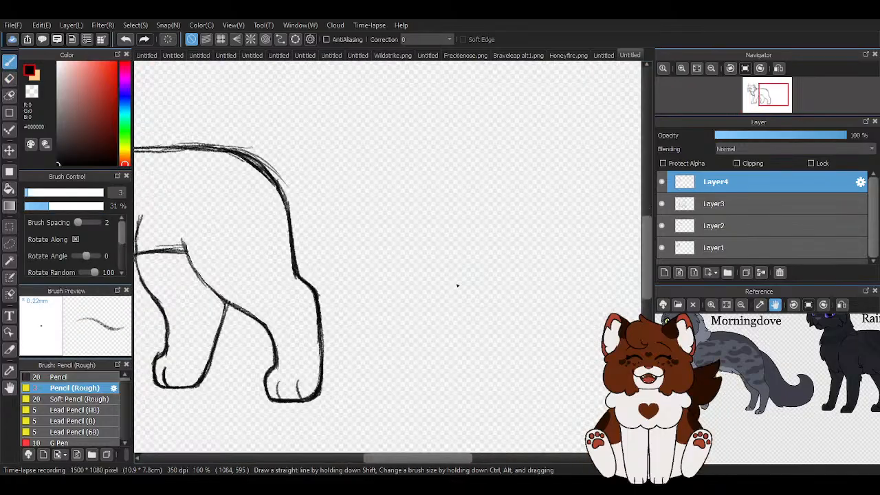
pyautogui.scroll(-1, 458, 285)
pyautogui.scroll(1, 321, 294)
pyautogui.scroll(-1, 323, 289)
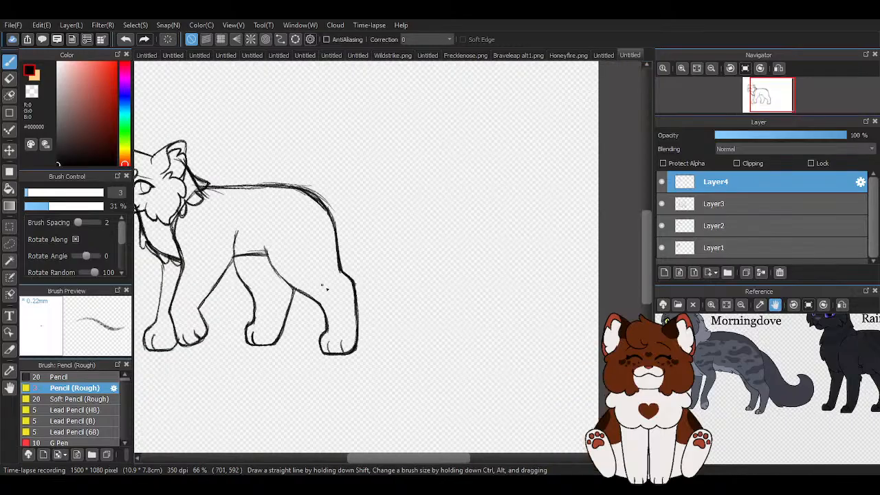
pyautogui.scroll(1, 372, 296)
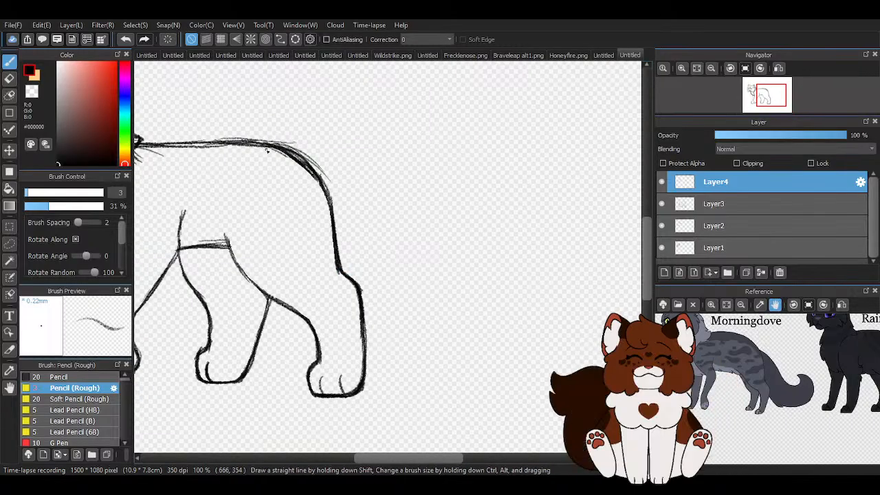
pyautogui.moveTo(271, 141)
pyautogui.mouseDown()
pyautogui.moveTo(304, 108)
pyautogui.moveTo(313, 121)
pyautogui.moveTo(394, 127)
pyautogui.moveTo(400, 150)
pyautogui.moveTo(414, 146)
pyautogui.moveTo(441, 190)
pyautogui.mouseUp()
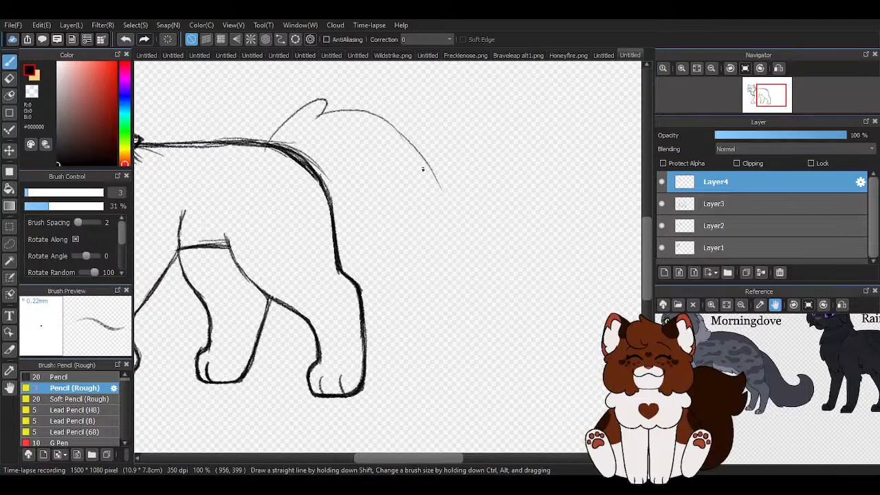
pyautogui.moveTo(363, 116)
pyautogui.mouseDown()
pyautogui.moveTo(432, 180)
pyautogui.moveTo(390, 123)
pyautogui.moveTo(447, 200)
pyautogui.mouseUp()
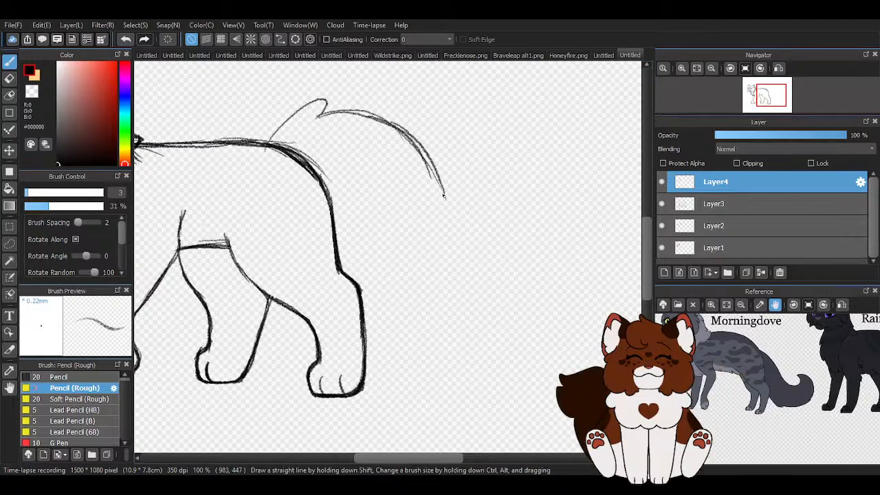
pyautogui.moveTo(429, 155); pyautogui.dragTo(470, 241)
pyautogui.moveTo(451, 192)
pyautogui.mouseDown()
pyautogui.moveTo(547, 277)
pyautogui.moveTo(527, 321)
pyautogui.moveTo(427, 342)
pyautogui.moveTo(408, 325)
pyautogui.mouseUp()
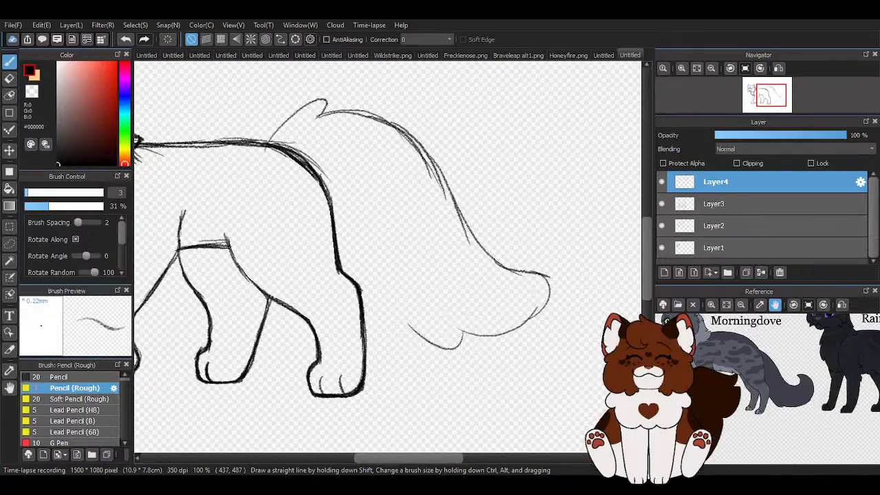
# Sketch the tail's underside from the rump down beside the hind leg and thicken the strokes around the tip and lower lobes.
pyautogui.scroll(-2, 449, 266)
pyautogui.scroll(1, 514, 283)
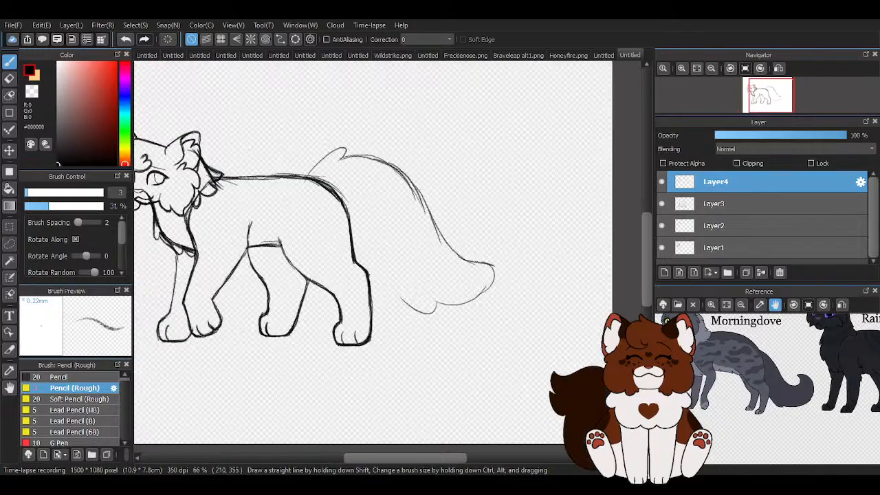
pyautogui.scroll(2, 452, 294)
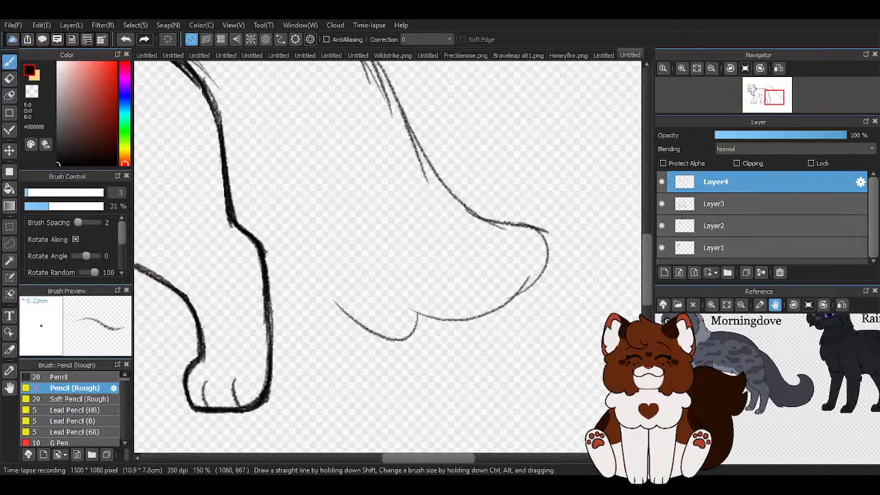
pyautogui.scroll(-2, 263, 171)
pyautogui.scroll(1, 233, 131)
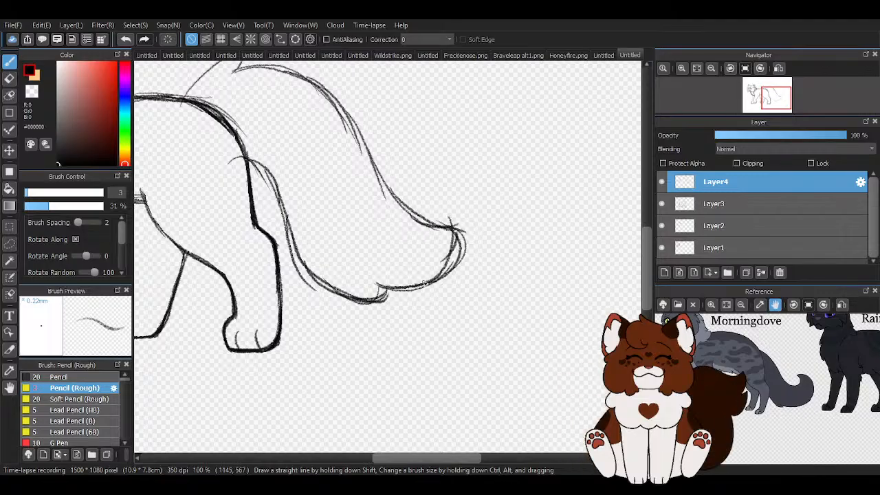
pyautogui.scroll(-1, 458, 240)
pyautogui.scroll(-1, 474, 220)
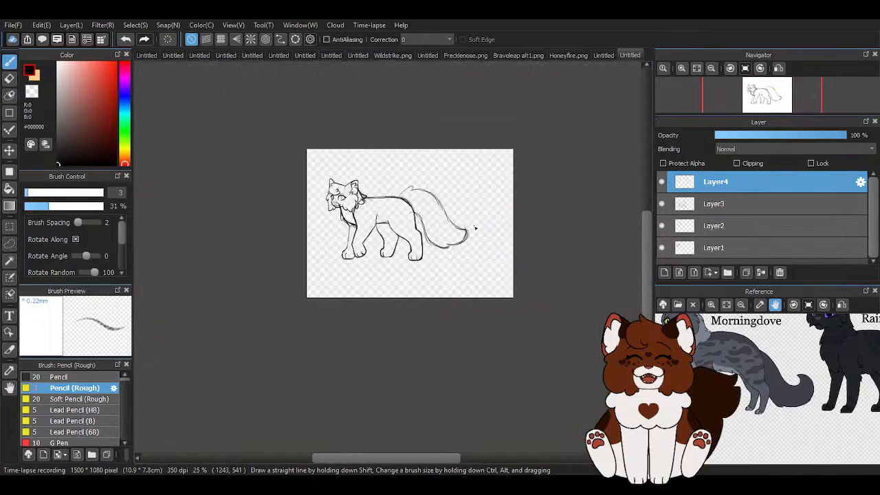
pyautogui.scroll(4, 474, 227)
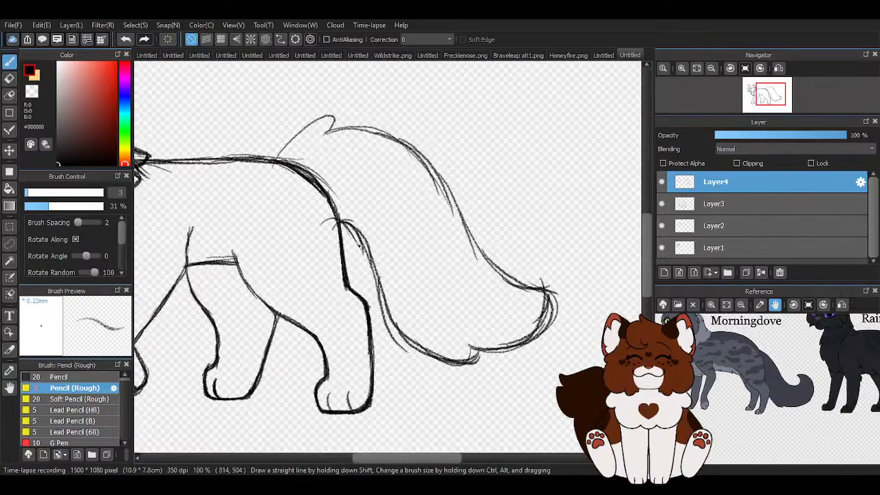
pyautogui.scroll(-2, 401, 335)
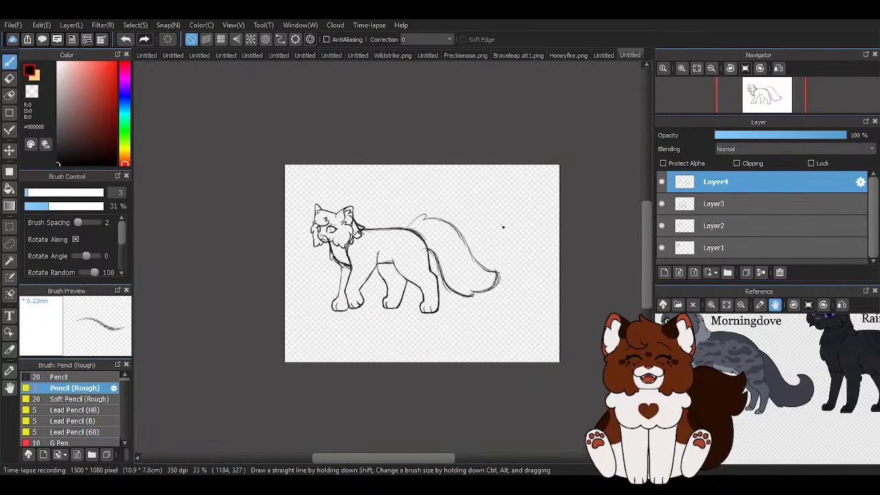
# Erase the leftover chest and neck lines on Layer2 behind the fur.
pyautogui.click(691, 233)
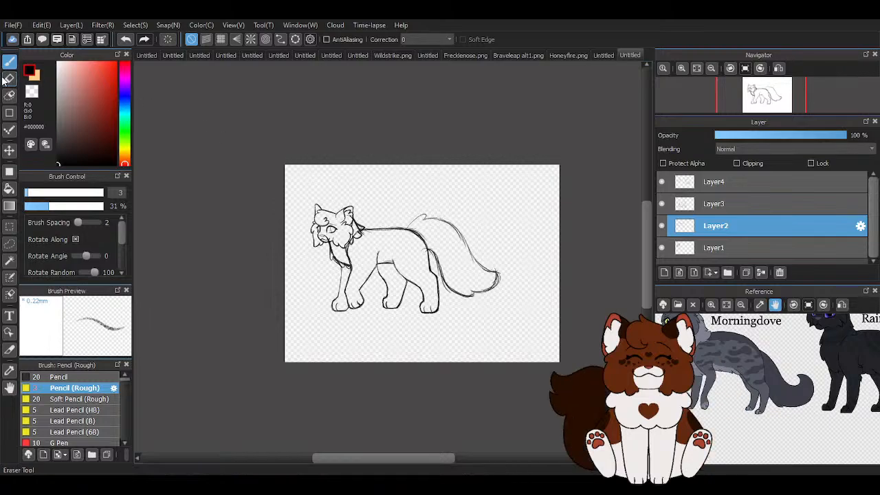
pyautogui.press('e')
pyautogui.scroll(4, 337, 237)
pyautogui.moveTo(357, 255)
pyautogui.mouseDown()
pyautogui.moveTo(354, 314)
pyautogui.moveTo(395, 349)
pyautogui.moveTo(423, 336)
pyautogui.moveTo(422, 182)
pyautogui.mouseUp()
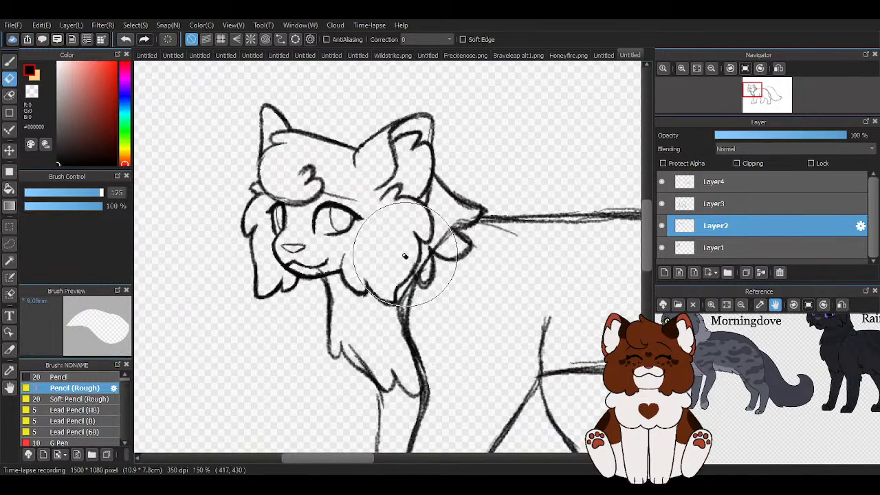
pyautogui.scroll(-4, 232, 164)
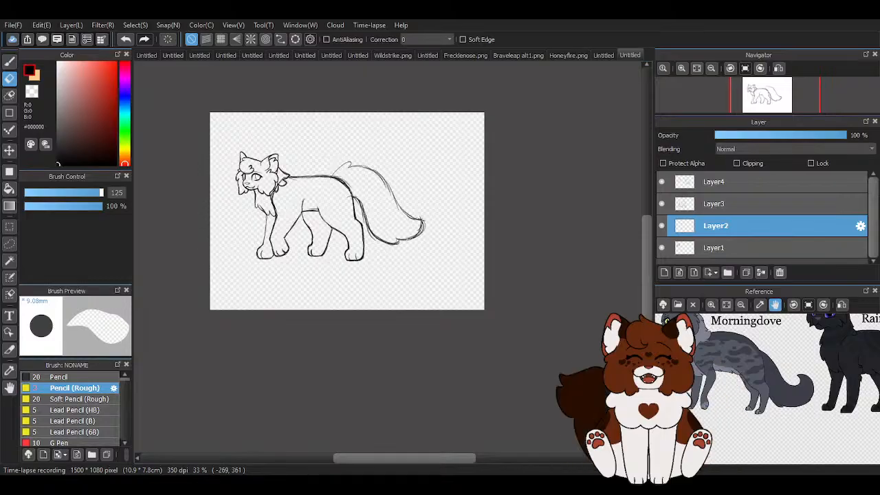
pyautogui.scroll(3, 255, 193)
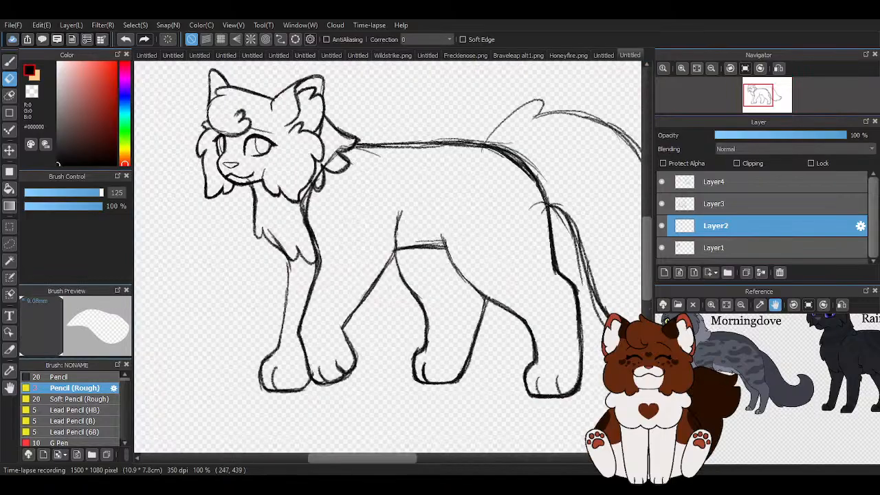
pyautogui.scroll(1, 251, 192)
# Erase the body lines overlapping the neck and cheek fur on Layer3, using an eraser of size 21.
pyautogui.click(716, 203)
pyautogui.click(60, 193)
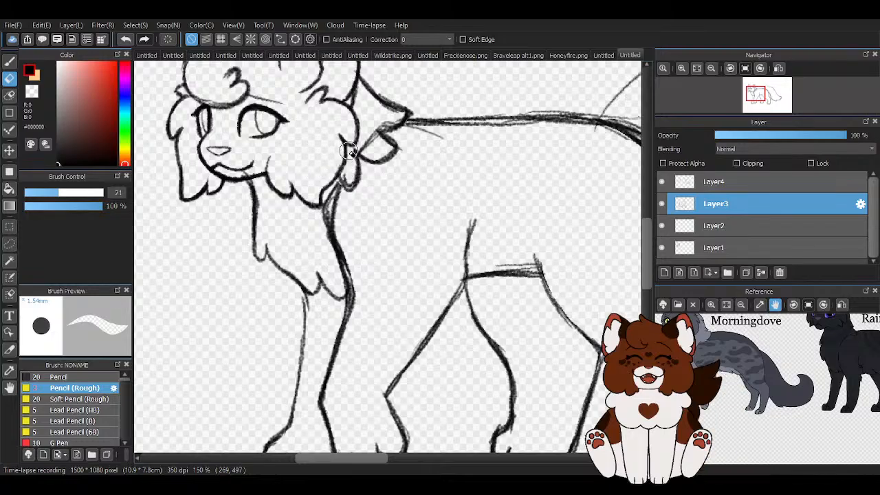
pyautogui.moveTo(321, 205); pyautogui.dragTo(325, 199)
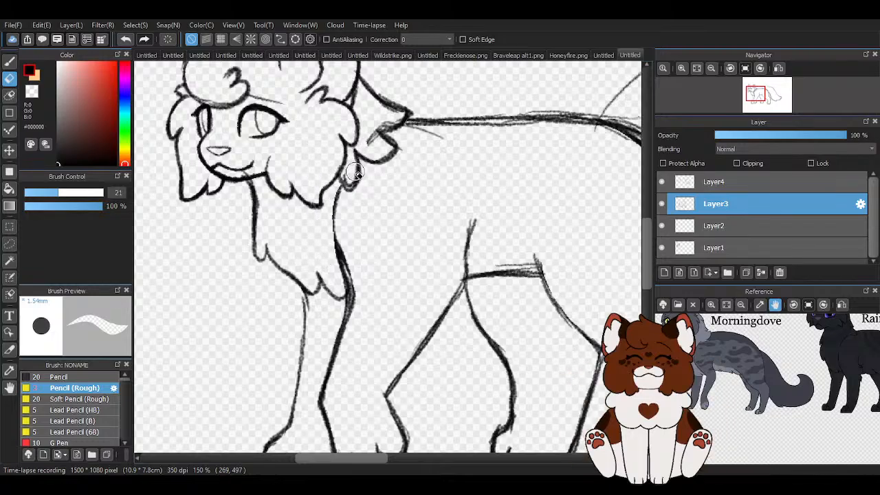
pyautogui.moveTo(353, 171)
pyautogui.mouseDown()
pyautogui.moveTo(378, 127)
pyautogui.moveTo(442, 141)
pyautogui.mouseUp()
pyautogui.scroll(-1, 271, 182)
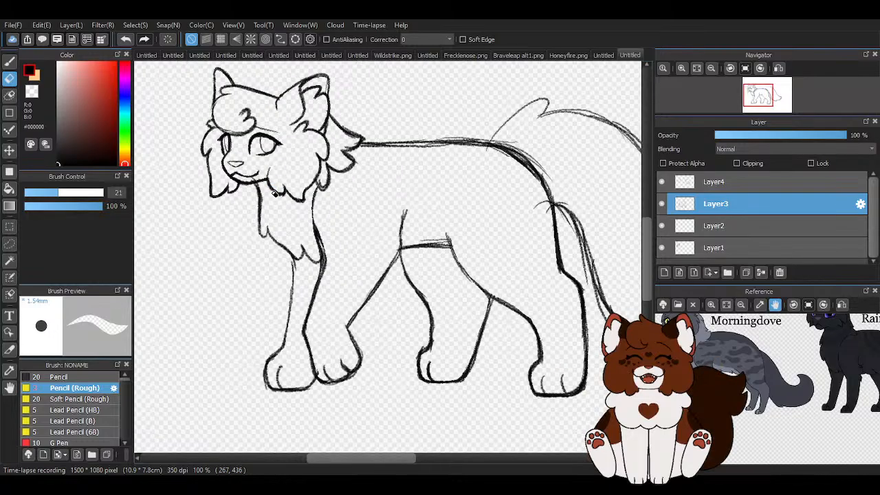
pyautogui.scroll(2, 427, 269)
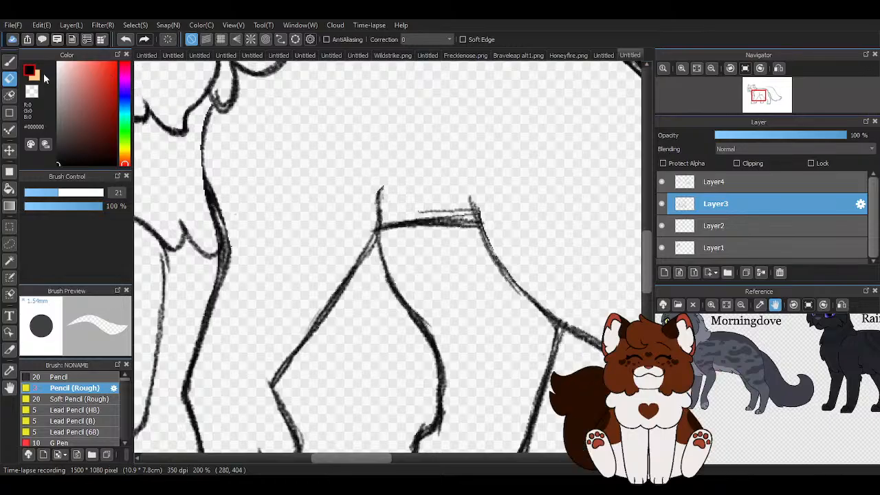
# Reinforce the line where the foreleg meets the belly and the shoulder line below the neck fur with the rough pencil.
pyautogui.press('b')
pyautogui.moveTo(378, 199)
pyautogui.mouseDown()
pyautogui.moveTo(396, 171)
pyautogui.moveTo(368, 261)
pyautogui.mouseUp()
pyautogui.scroll(-2, 371, 261)
pyautogui.scroll(2, 243, 156)
pyautogui.moveTo(250, 132); pyautogui.dragTo(241, 240)
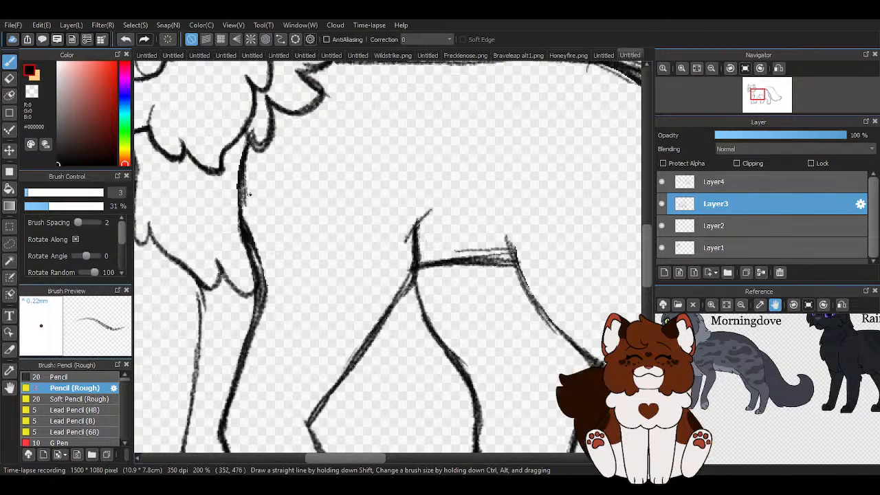
pyautogui.scroll(-4, 314, 251)
# Darken the far front leg's outline from the chest fur down to the paw.
pyautogui.scroll(3, 232, 339)
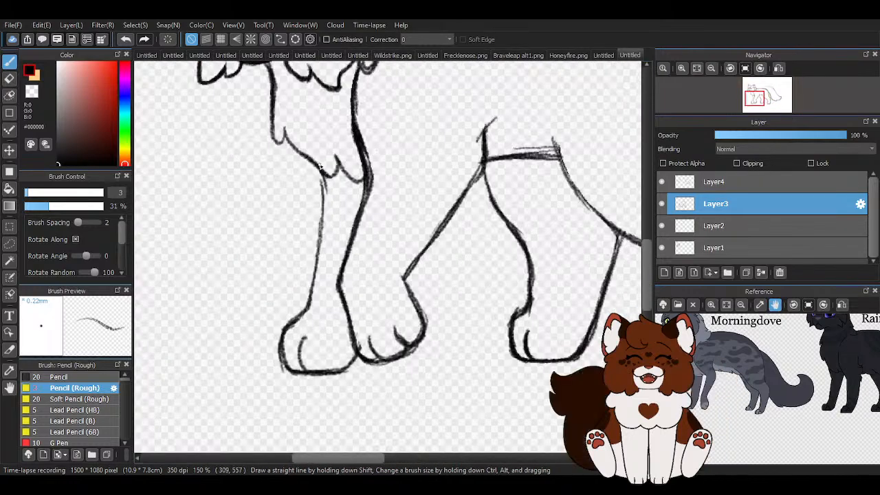
pyautogui.moveTo(313, 165); pyautogui.dragTo(322, 218)
pyautogui.moveTo(312, 284)
pyautogui.mouseDown()
pyautogui.moveTo(286, 339)
pyautogui.moveTo(292, 318)
pyautogui.moveTo(302, 374)
pyautogui.moveTo(293, 362)
pyautogui.moveTo(314, 370)
pyautogui.moveTo(362, 350)
pyautogui.mouseUp()
pyautogui.scroll(-4, 310, 296)
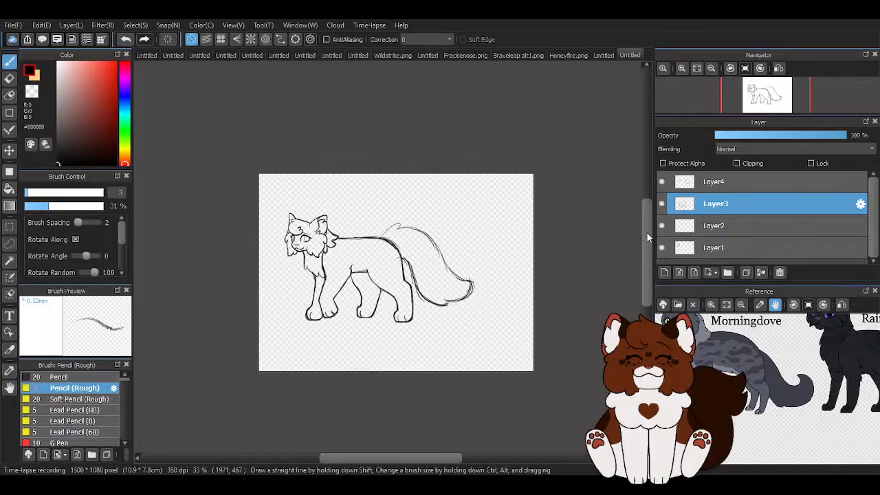
# Erase the stray strokes around the tail's base and along its underside on Layer4.
pyautogui.click(770, 179)
pyautogui.press('e')
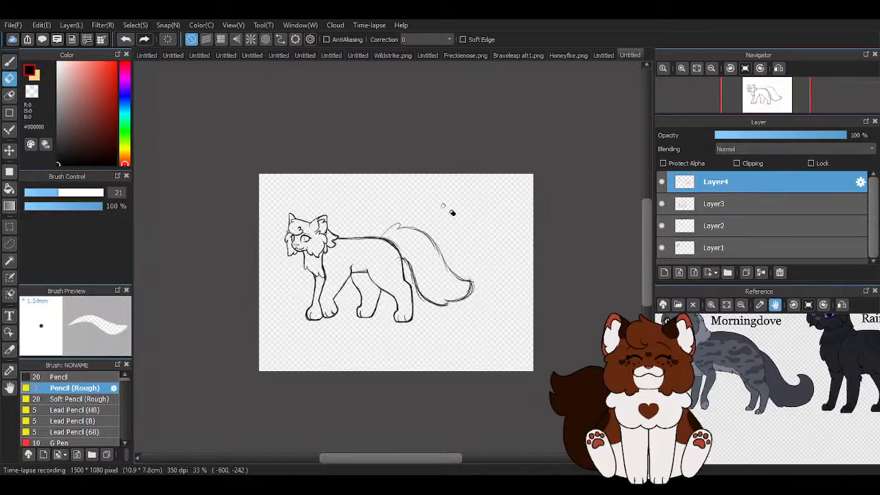
pyautogui.scroll(5, 424, 263)
pyautogui.moveTo(301, 240)
pyautogui.mouseDown()
pyautogui.moveTo(291, 240)
pyautogui.moveTo(300, 235)
pyautogui.mouseUp()
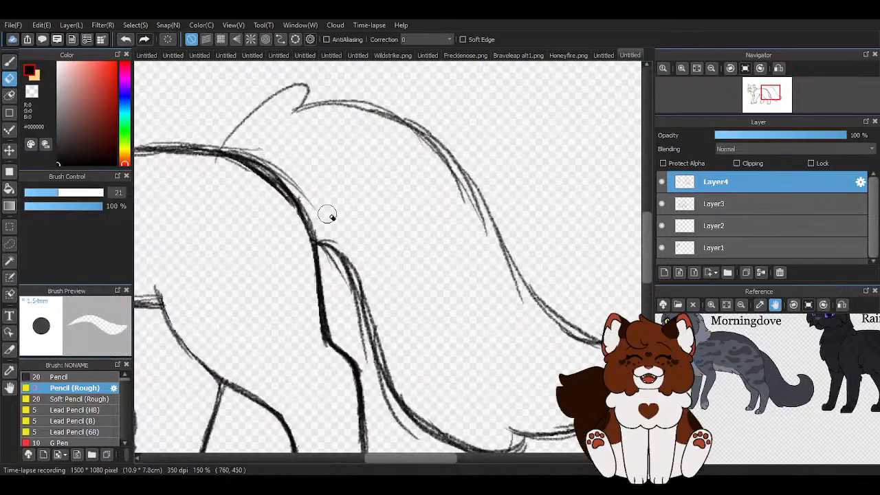
pyautogui.moveTo(395, 413); pyautogui.dragTo(314, 288)
pyautogui.scroll(1, 303, 279)
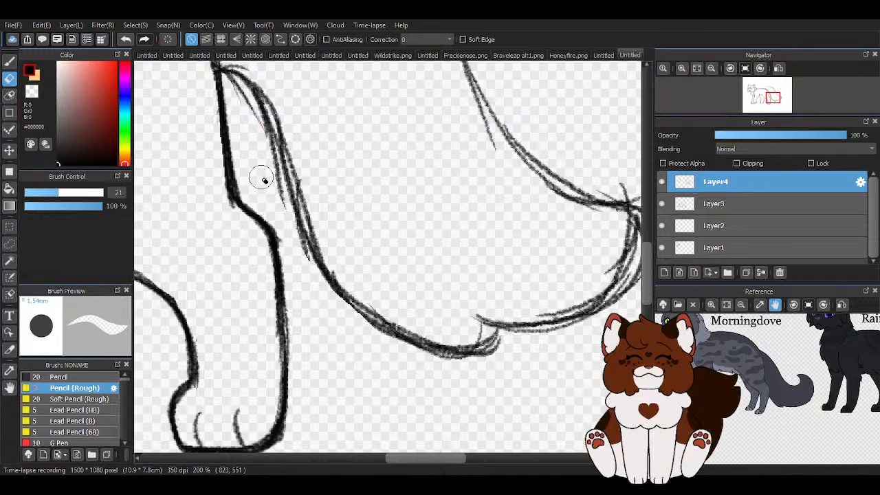
pyautogui.scroll(2, 291, 172)
pyautogui.moveTo(231, 102)
pyautogui.mouseDown()
pyautogui.moveTo(265, 118)
pyautogui.moveTo(316, 266)
pyautogui.moveTo(404, 334)
pyautogui.mouseUp()
pyautogui.moveTo(285, 253)
pyautogui.mouseDown()
pyautogui.moveTo(217, 123)
pyautogui.moveTo(256, 141)
pyautogui.moveTo(312, 294)
pyautogui.mouseUp()
# Darken the tail's underside and the lower lobes up to the tip with the rough pencil.
pyautogui.click(10, 62)
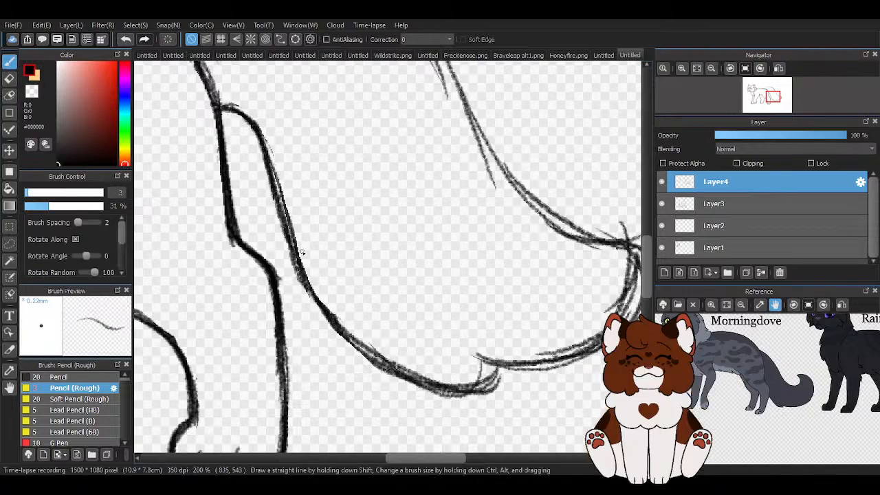
pyautogui.moveTo(301, 264); pyautogui.dragTo(365, 349)
pyautogui.scroll(-1, 378, 317)
pyautogui.moveTo(379, 317)
pyautogui.mouseDown()
pyautogui.moveTo(281, 311)
pyautogui.moveTo(302, 358)
pyautogui.mouseUp()
pyautogui.moveTo(244, 320); pyautogui.dragTo(271, 348)
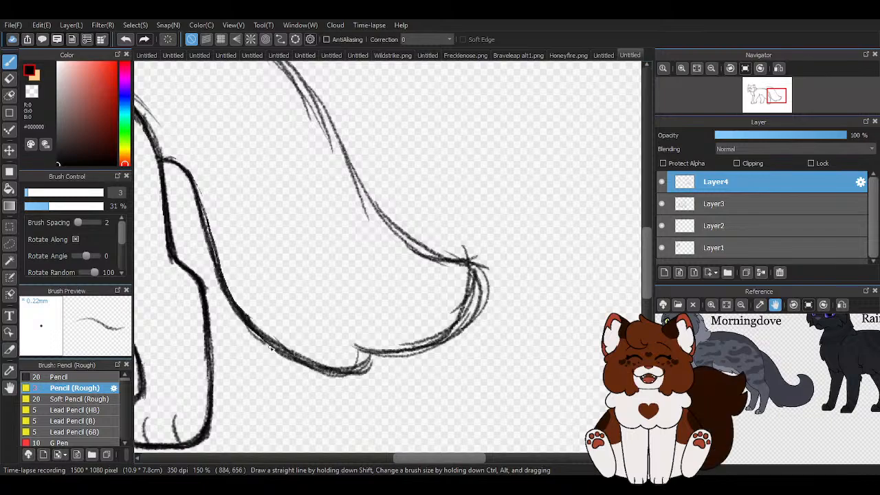
pyautogui.moveTo(368, 352)
pyautogui.mouseDown()
pyautogui.moveTo(411, 351)
pyautogui.moveTo(474, 276)
pyautogui.mouseUp()
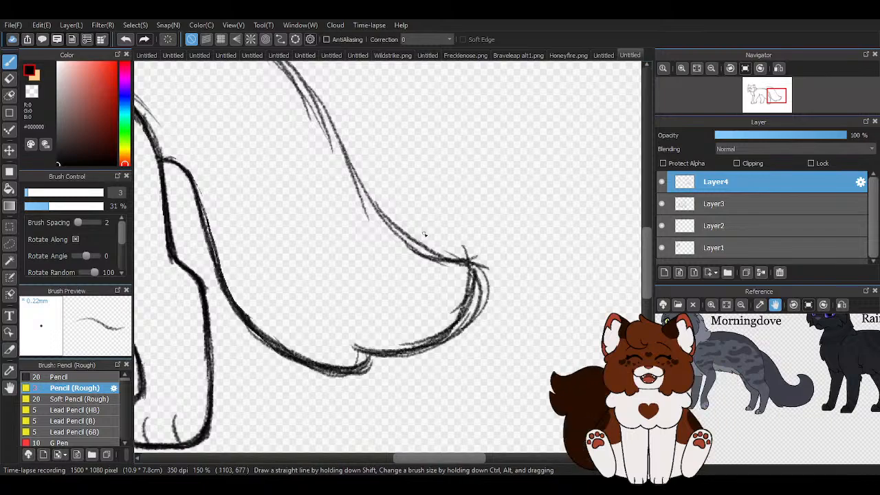
# Darken the tail's upper edge from the base tuft down toward the tip.
pyautogui.scroll(-3, 428, 237)
pyautogui.scroll(1, 440, 165)
pyautogui.scroll(1, 289, 170)
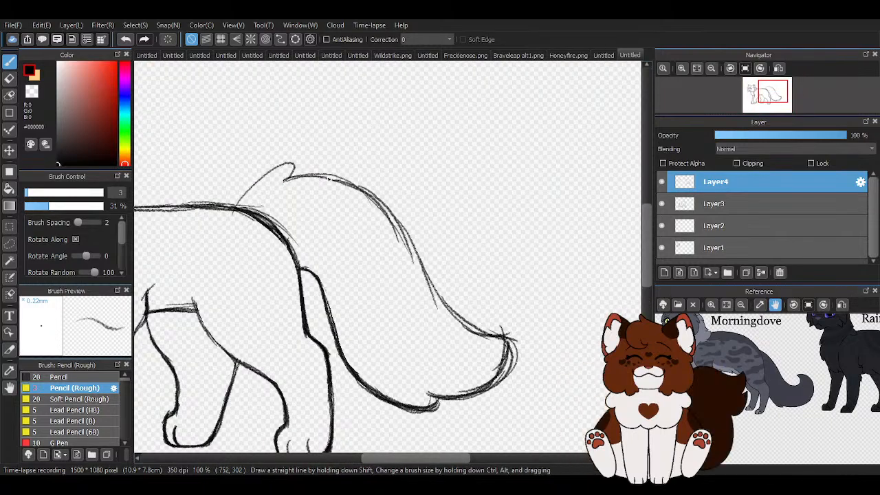
pyautogui.moveTo(287, 179); pyautogui.dragTo(327, 180)
pyautogui.moveTo(416, 257); pyautogui.dragTo(456, 315)
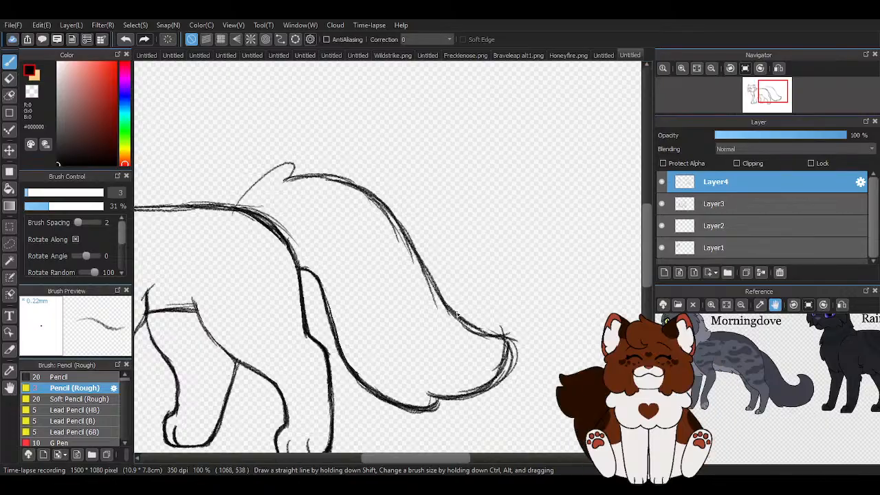
pyautogui.scroll(-2, 481, 330)
# Redraw the tuft at the tail's base with a darker outline and a tip extending farther out over the tail.
pyautogui.scroll(3, 321, 226)
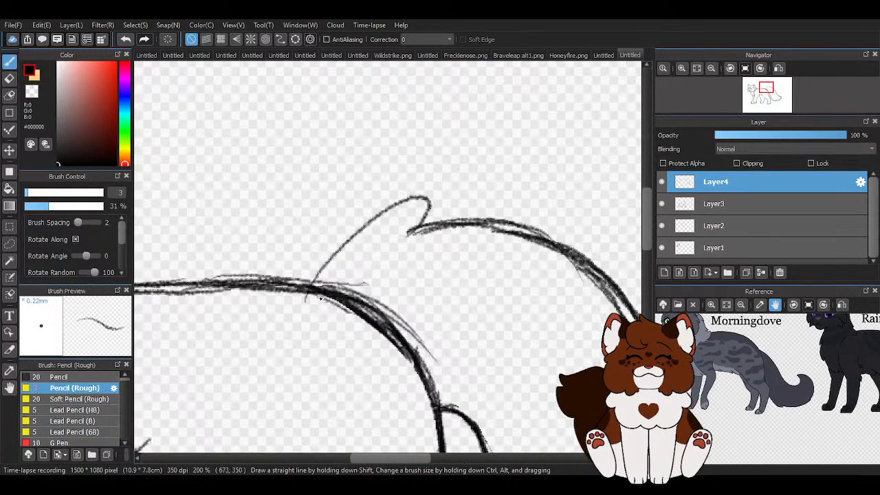
pyautogui.moveTo(318, 293)
pyautogui.mouseDown()
pyautogui.moveTo(345, 239)
pyautogui.moveTo(460, 198)
pyautogui.moveTo(425, 230)
pyautogui.moveTo(460, 195)
pyautogui.mouseUp()
pyautogui.moveTo(430, 227)
pyautogui.mouseDown()
pyautogui.moveTo(452, 219)
pyautogui.moveTo(407, 200)
pyautogui.moveTo(448, 199)
pyautogui.moveTo(401, 200)
pyautogui.mouseUp()
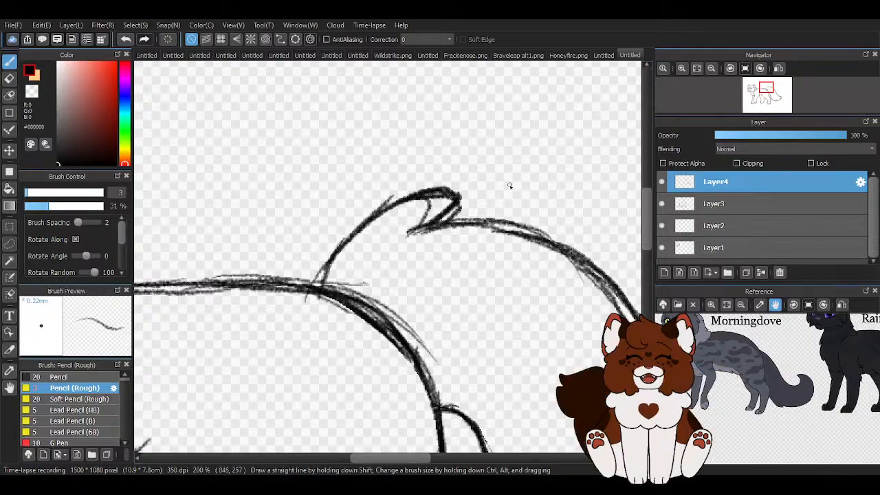
# Erase the extra inner strokes and thin the tip of the tuft at the tail's base using the transparent colour.
pyautogui.scroll(2, 479, 203)
pyautogui.press('z')
pyautogui.moveTo(378, 241); pyautogui.dragTo(334, 262)
pyautogui.moveTo(421, 218); pyautogui.dragTo(363, 254)
pyautogui.moveTo(337, 272)
pyautogui.mouseDown()
pyautogui.moveTo(396, 237)
pyautogui.moveTo(369, 233)
pyautogui.moveTo(314, 271)
pyautogui.moveTo(418, 214)
pyautogui.moveTo(392, 197)
pyautogui.moveTo(312, 191)
pyautogui.moveTo(469, 201)
pyautogui.mouseUp()
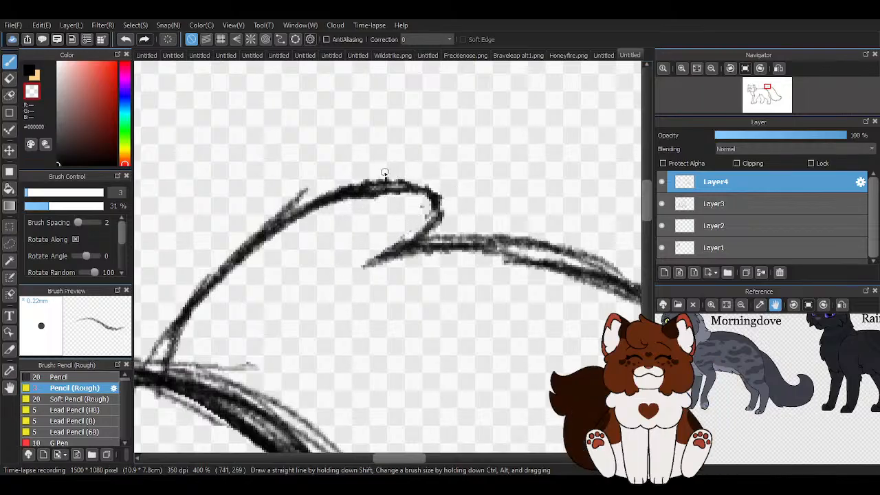
pyautogui.moveTo(385, 173)
pyautogui.mouseDown()
pyautogui.moveTo(279, 203)
pyautogui.moveTo(239, 232)
pyautogui.moveTo(326, 183)
pyautogui.moveTo(405, 193)
pyautogui.moveTo(309, 224)
pyautogui.moveTo(388, 195)
pyautogui.moveTo(425, 210)
pyautogui.moveTo(358, 209)
pyautogui.mouseUp()
pyautogui.scroll(-3, 327, 240)
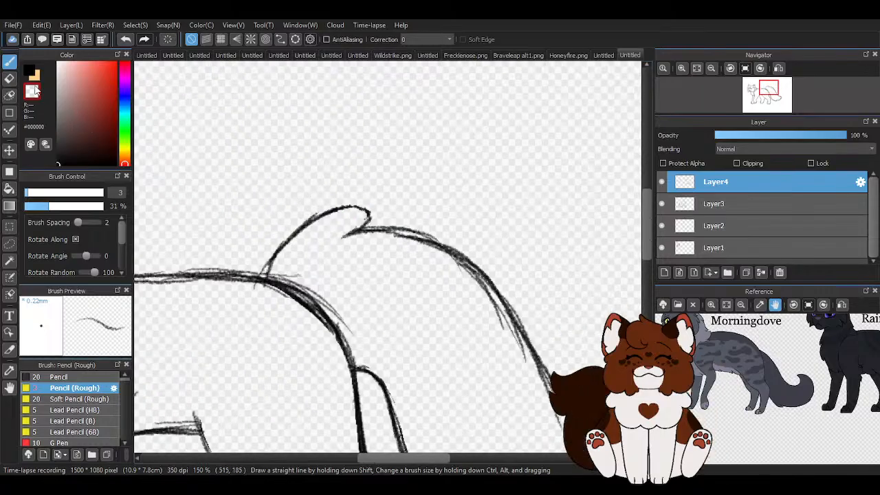
# Reinforce the underside and outer edge of the tuft at the tail's base with the black rough pencil.
pyautogui.click(31, 72)
pyautogui.scroll(2, 347, 216)
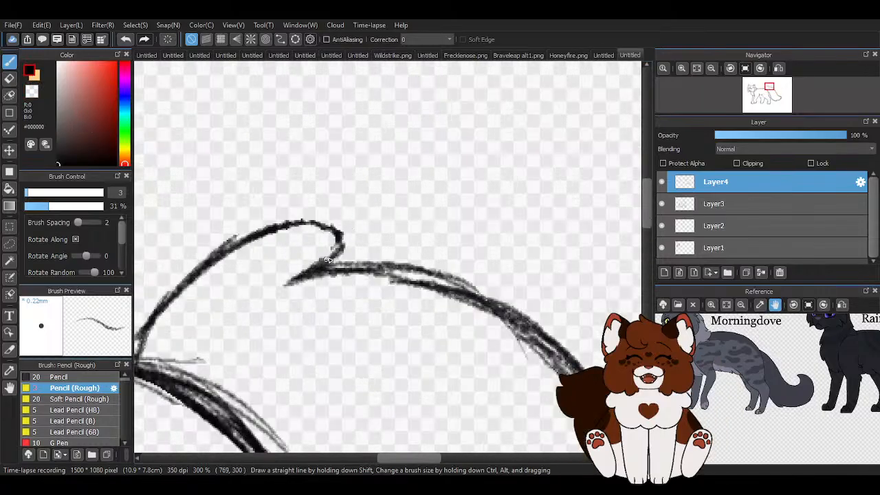
pyautogui.moveTo(327, 260)
pyautogui.mouseDown()
pyautogui.moveTo(280, 227)
pyautogui.moveTo(315, 238)
pyautogui.moveTo(218, 264)
pyautogui.mouseUp()
pyautogui.scroll(-2, 314, 249)
pyautogui.scroll(1, 241, 264)
pyautogui.moveTo(299, 235)
pyautogui.mouseDown()
pyautogui.moveTo(215, 309)
pyautogui.moveTo(235, 273)
pyautogui.mouseUp()
pyautogui.scroll(-5, 363, 227)
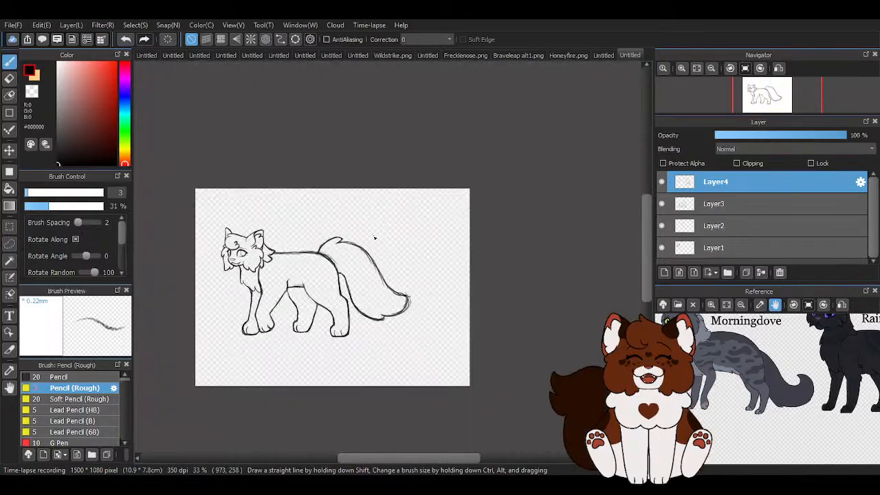
# Darken the tail tip's outline, covering the rounded end and the upper edge leading into it.
pyautogui.scroll(4, 404, 302)
pyautogui.scroll(1, 330, 335)
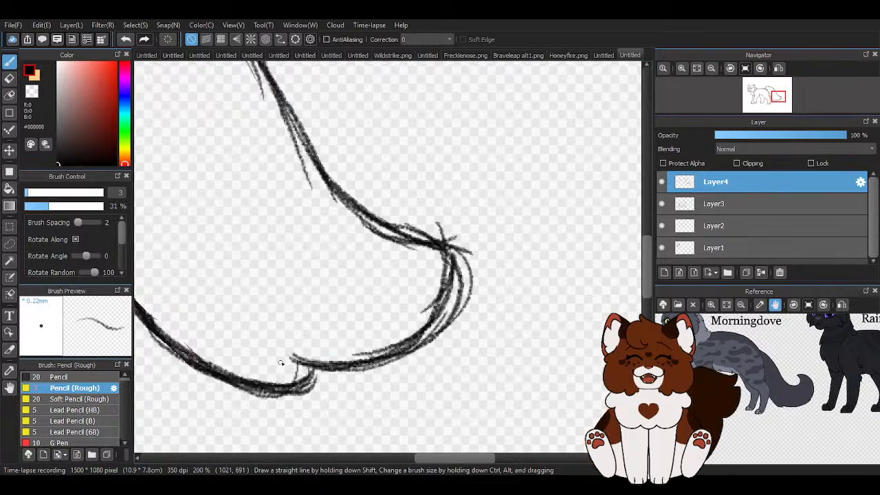
pyautogui.moveTo(284, 360)
pyautogui.mouseDown()
pyautogui.moveTo(390, 353)
pyautogui.moveTo(326, 362)
pyautogui.moveTo(464, 264)
pyautogui.moveTo(413, 335)
pyautogui.moveTo(459, 244)
pyautogui.mouseUp()
pyautogui.moveTo(414, 338); pyautogui.dragTo(444, 242)
pyautogui.moveTo(335, 195); pyautogui.dragTo(410, 242)
pyautogui.moveTo(365, 215); pyautogui.dragTo(454, 251)
pyautogui.moveTo(394, 226); pyautogui.dragTo(447, 282)
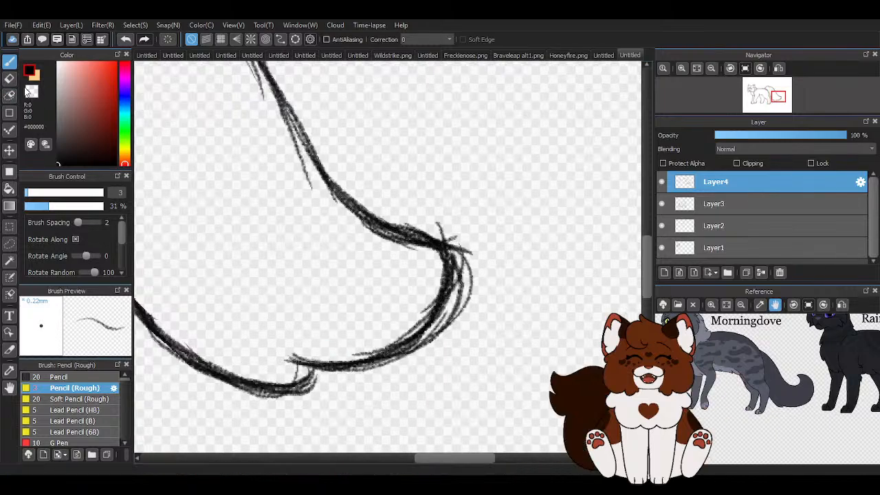
# Erase the stray strokes around the tail tip and redraw its end as one dark, smoothly rounded line.
pyautogui.press('e')
pyautogui.moveTo(321, 383)
pyautogui.mouseDown()
pyautogui.moveTo(442, 324)
pyautogui.moveTo(467, 271)
pyautogui.moveTo(442, 222)
pyautogui.moveTo(433, 223)
pyautogui.mouseUp()
pyautogui.moveTo(338, 231)
pyautogui.mouseDown()
pyautogui.moveTo(430, 266)
pyautogui.moveTo(399, 324)
pyautogui.moveTo(363, 342)
pyautogui.moveTo(410, 321)
pyautogui.moveTo(406, 246)
pyautogui.mouseUp()
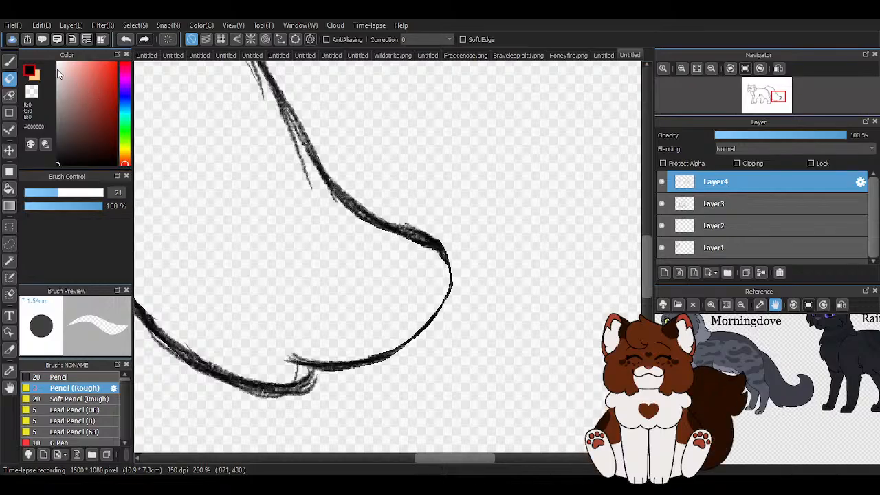
pyautogui.press('b')
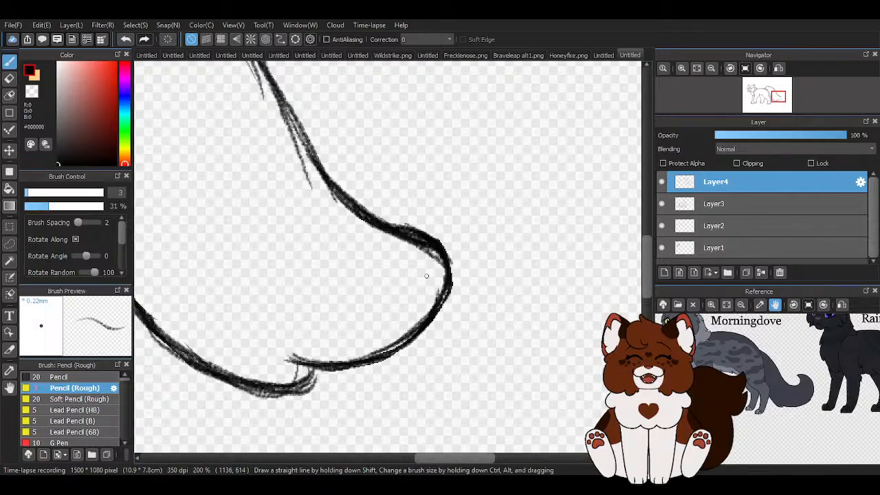
pyautogui.scroll(-4, 427, 276)
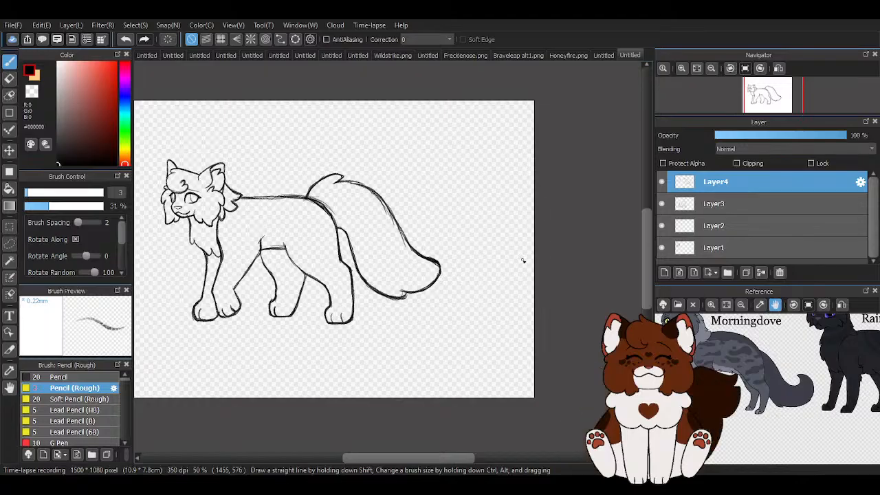
pyautogui.scroll(-1, 523, 260)
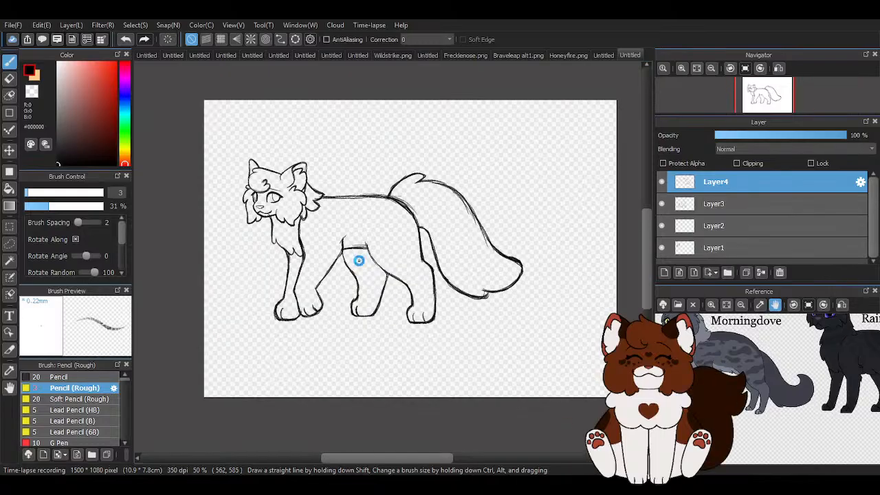
# Sketch two dark, curved fur tufts hanging below the belly line between the front and hind legs.
pyautogui.scroll(6, 358, 253)
pyautogui.moveTo(267, 237)
pyautogui.mouseDown()
pyautogui.moveTo(338, 238)
pyautogui.moveTo(436, 259)
pyautogui.mouseUp()
pyautogui.moveTo(415, 214); pyautogui.dragTo(432, 274)
pyautogui.moveTo(422, 224); pyautogui.dragTo(395, 270)
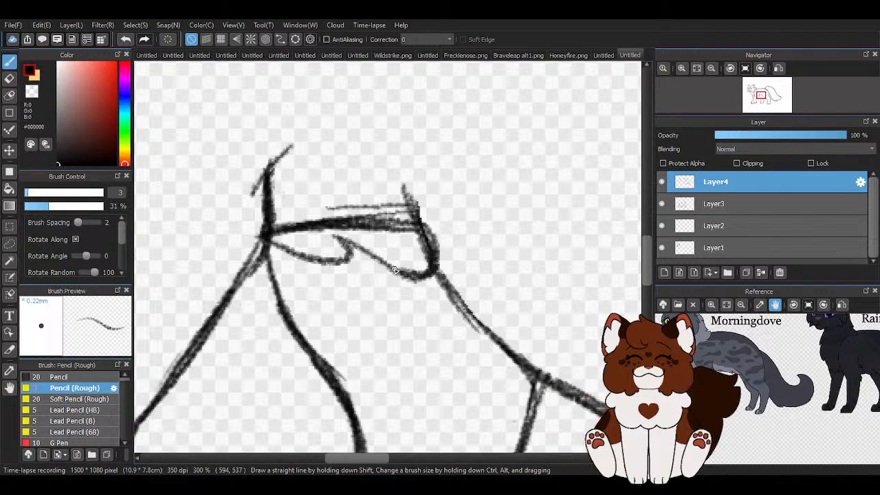
pyautogui.moveTo(337, 236)
pyautogui.mouseDown()
pyautogui.moveTo(407, 282)
pyautogui.moveTo(382, 208)
pyautogui.moveTo(410, 212)
pyautogui.moveTo(431, 265)
pyautogui.mouseUp()
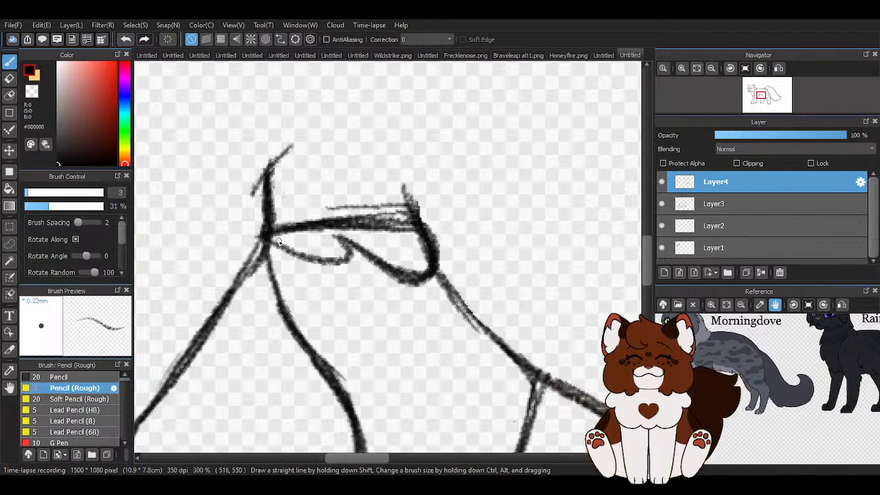
pyautogui.moveTo(264, 238)
pyautogui.mouseDown()
pyautogui.moveTo(315, 260)
pyautogui.moveTo(339, 233)
pyautogui.moveTo(419, 283)
pyautogui.mouseUp()
pyautogui.moveTo(413, 215); pyautogui.dragTo(428, 276)
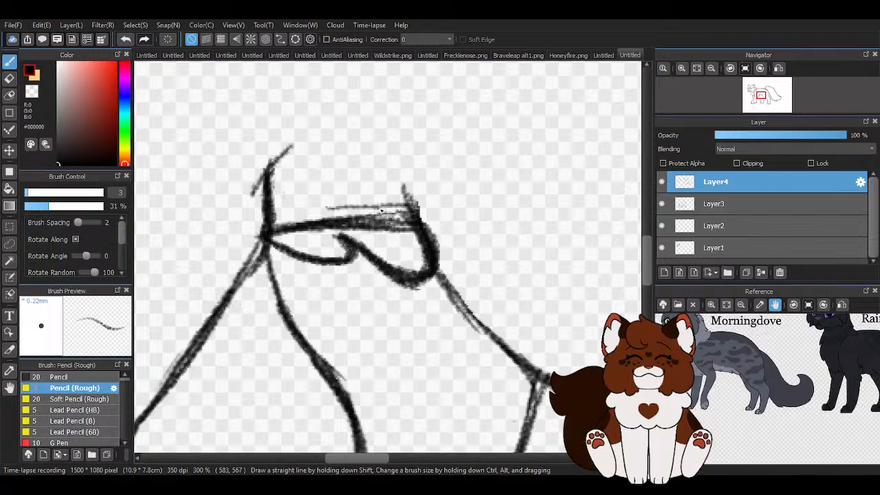
pyautogui.scroll(-2, 383, 252)
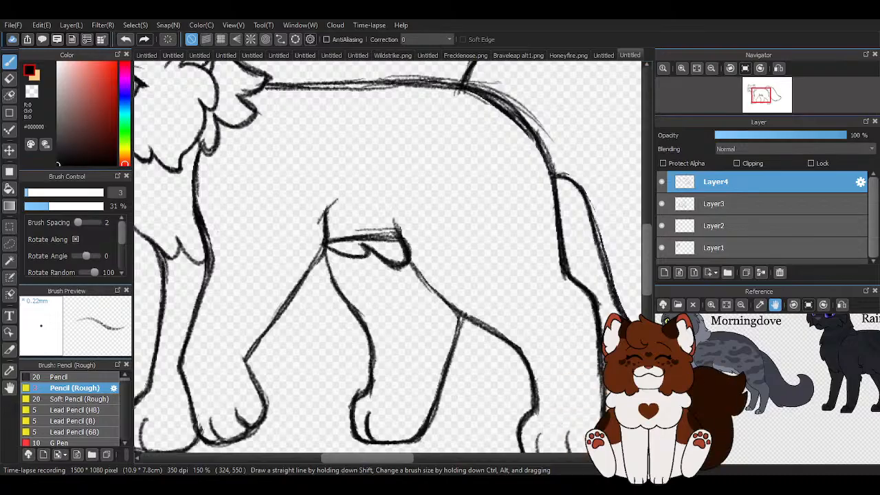
# Erase the old straight belly line between the front and hind legs.
pyautogui.click(735, 204)
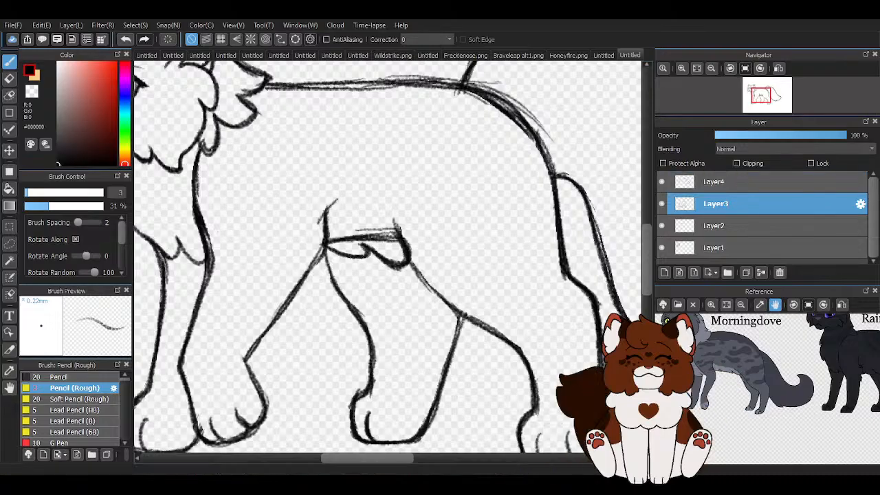
pyautogui.click(11, 78)
pyautogui.scroll(3, 392, 261)
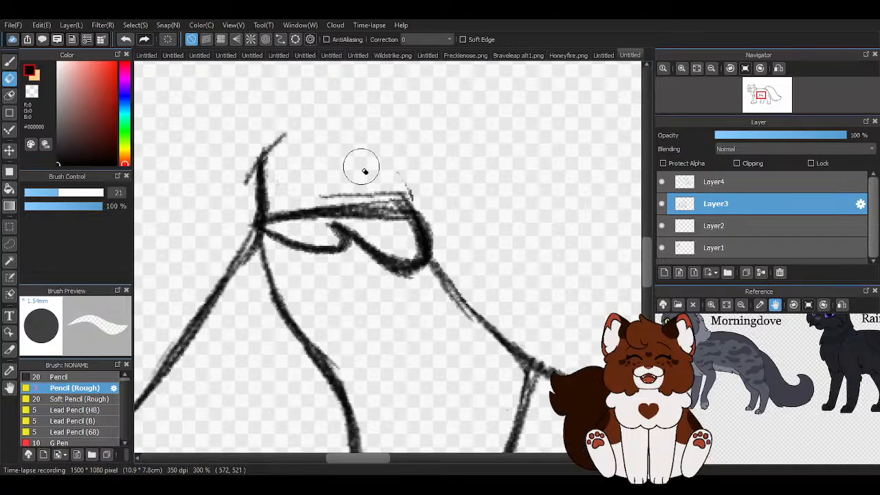
pyautogui.moveTo(396, 175)
pyautogui.mouseDown()
pyautogui.moveTo(411, 198)
pyautogui.moveTo(389, 202)
pyautogui.moveTo(346, 186)
pyautogui.moveTo(298, 218)
pyautogui.moveTo(298, 209)
pyautogui.mouseUp()
pyautogui.click(750, 226)
pyautogui.scroll(-5, 297, 210)
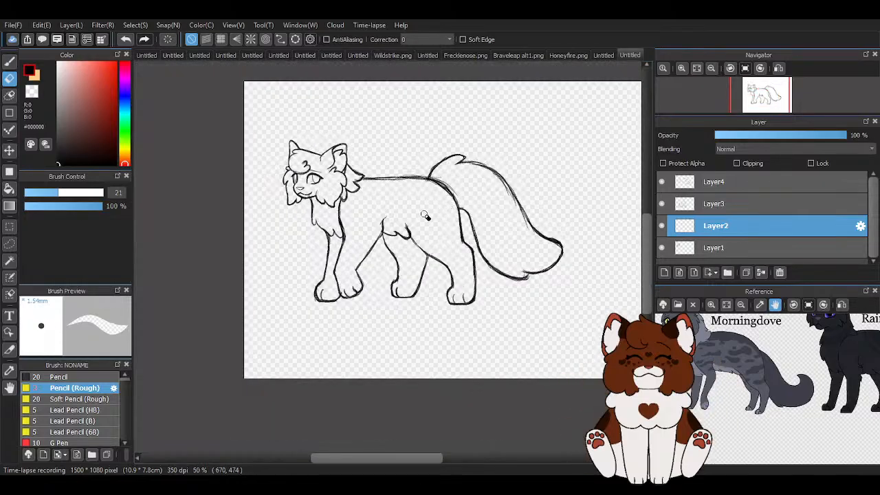
# Erase the belly tufts on Layer4 and redraw the belly fur as a wider jagged fringe ending in a curl at the hind leg.
pyautogui.scroll(4, 426, 216)
pyautogui.click(708, 181)
pyautogui.moveTo(440, 279); pyautogui.dragTo(353, 239)
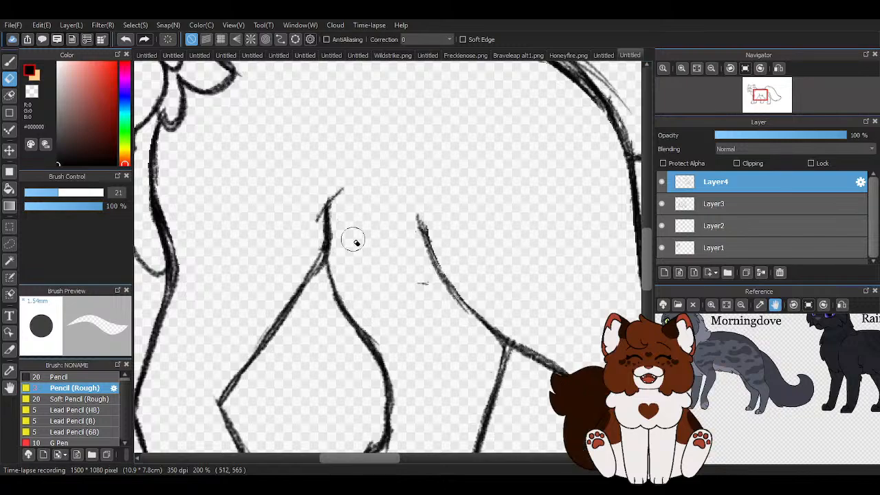
pyautogui.press('b')
pyautogui.scroll(-1, 339, 238)
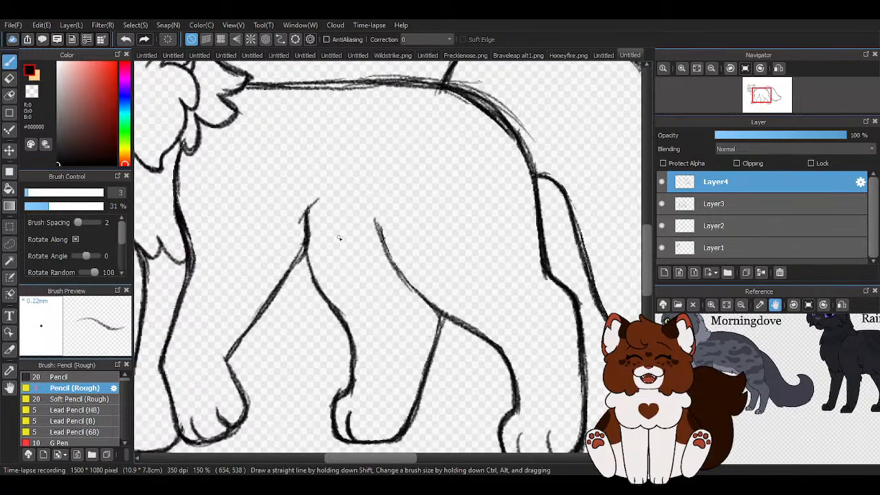
pyautogui.moveTo(196, 241); pyautogui.dragTo(267, 240)
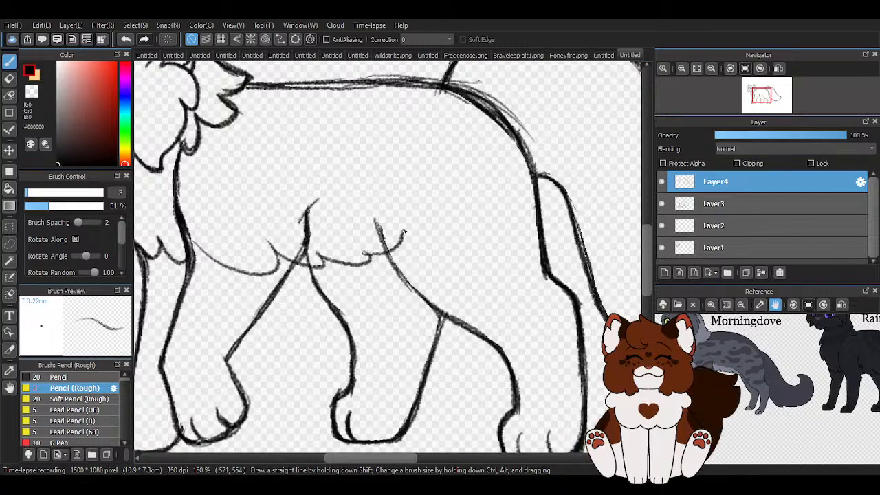
pyautogui.scroll(-3, 375, 235)
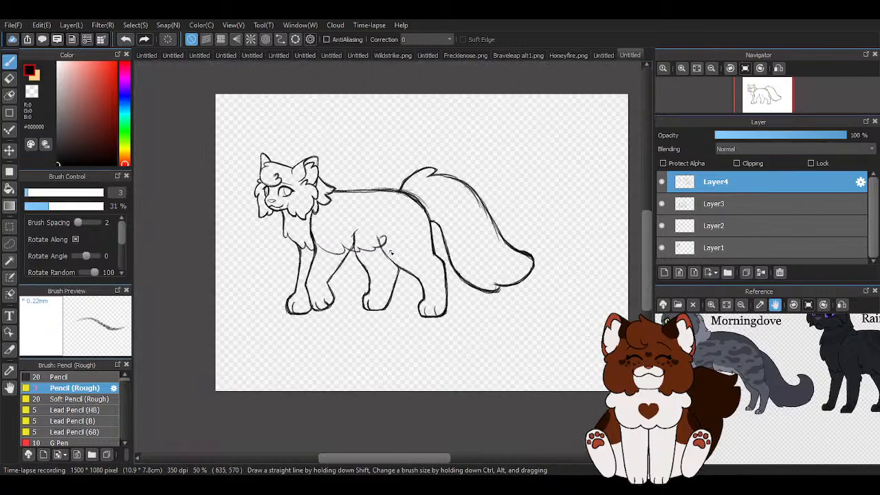
pyautogui.scroll(4, 362, 236)
pyautogui.moveTo(311, 303)
pyautogui.mouseDown()
pyautogui.moveTo(346, 279)
pyautogui.moveTo(405, 296)
pyautogui.moveTo(510, 227)
pyautogui.mouseUp()
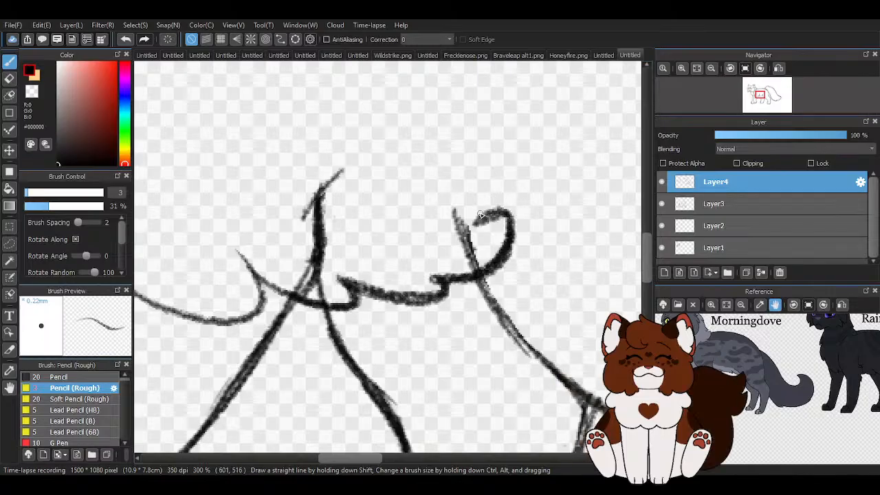
pyautogui.scroll(-2, 402, 171)
# Erase the front section of the belly fur line on Layer4, between the two front legs.
pyautogui.click(9, 78)
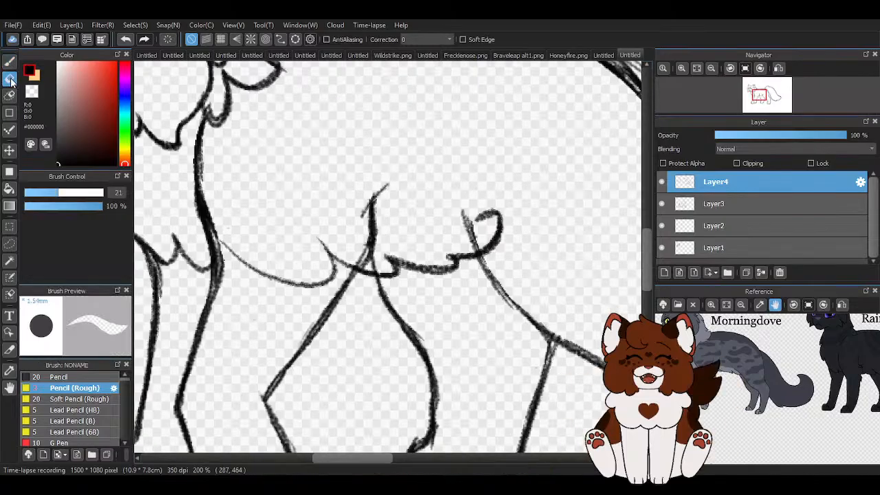
pyautogui.scroll(2, 269, 272)
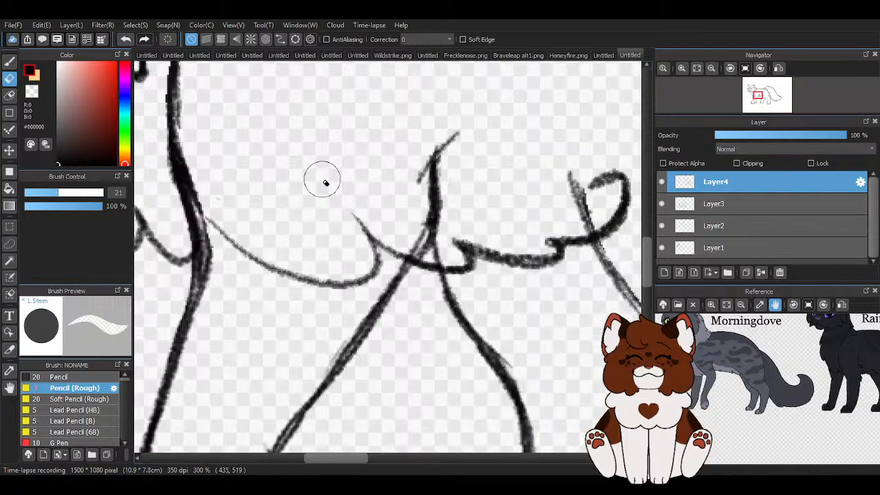
pyautogui.moveTo(307, 263); pyautogui.dragTo(292, 294)
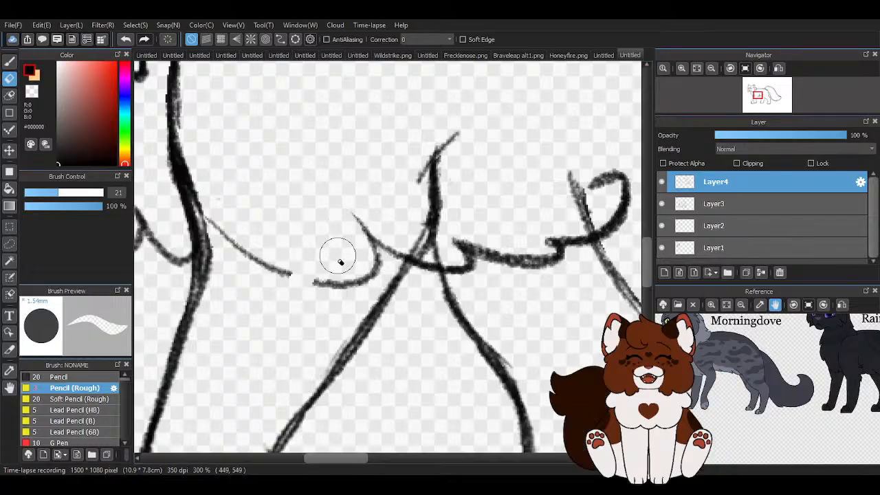
pyautogui.moveTo(338, 255)
pyautogui.mouseDown()
pyautogui.moveTo(380, 268)
pyautogui.moveTo(320, 294)
pyautogui.mouseUp()
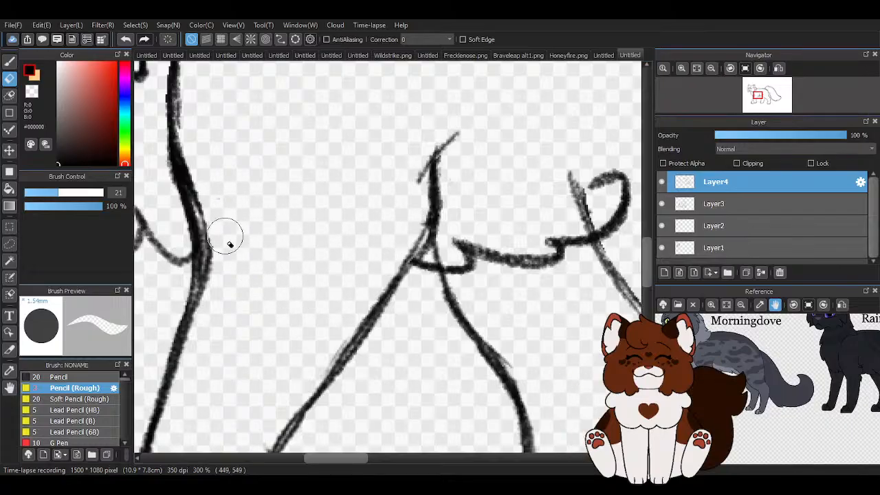
pyautogui.scroll(-2, 293, 268)
pyautogui.scroll(-3, 309, 258)
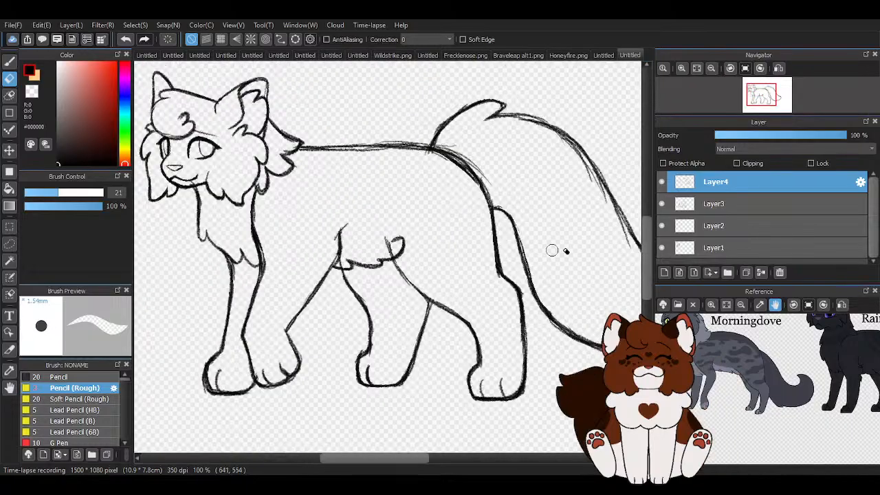
# Erase the hind leg's line where it extends above the belly fur and into the curl.
pyautogui.click(715, 204)
pyautogui.scroll(3, 382, 241)
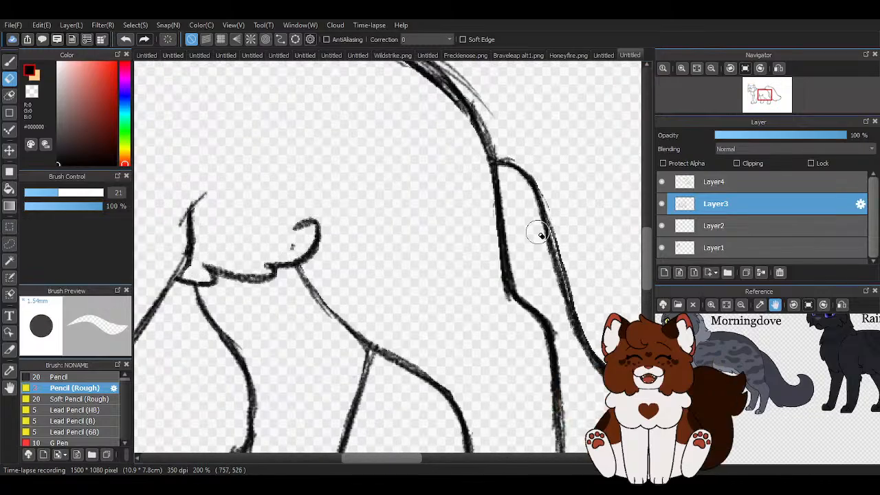
pyautogui.click(708, 225)
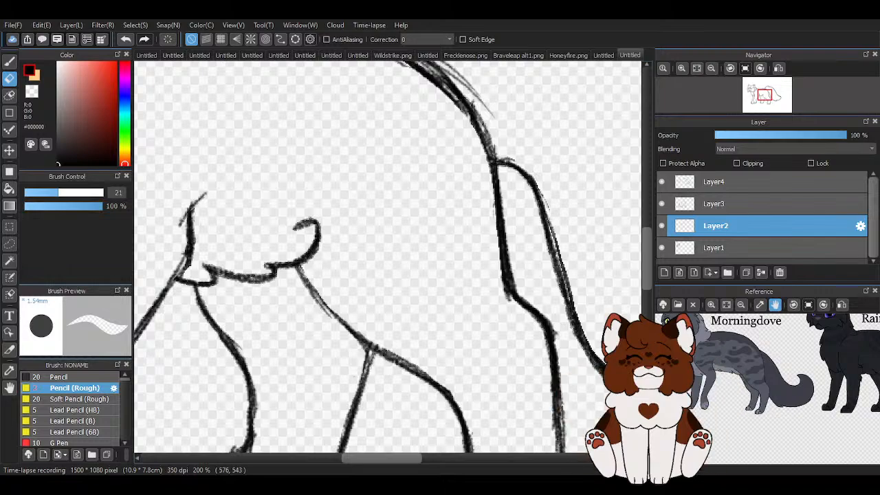
# Darken the front line of the hind thigh on Layer2, starting below the belly fur, with the rough pencil.
pyautogui.click(10, 63)
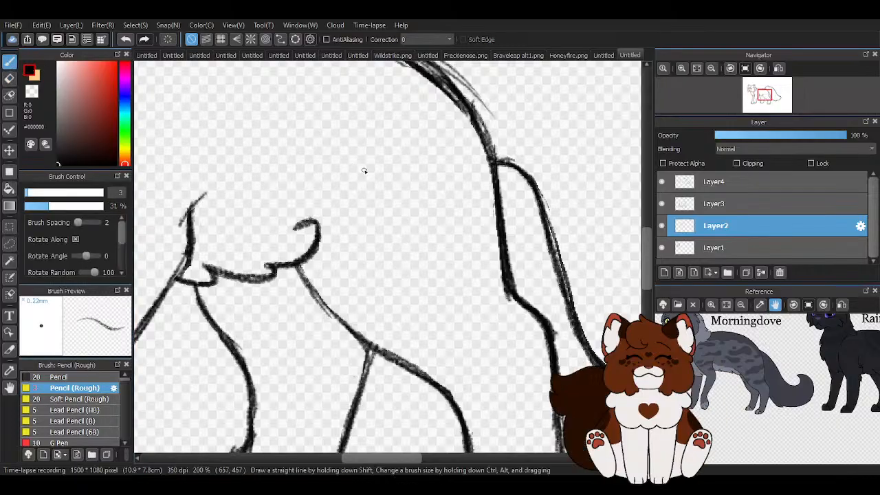
pyautogui.scroll(-1, 363, 172)
pyautogui.scroll(2, 346, 246)
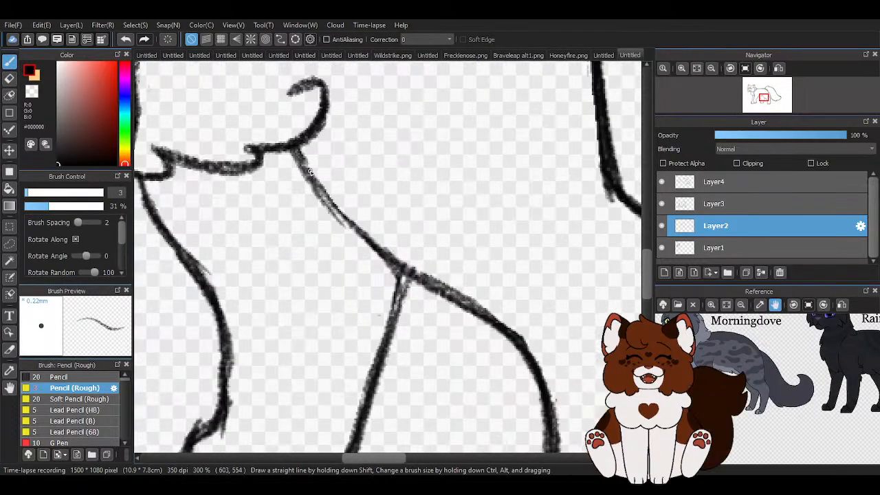
pyautogui.scroll(-5, 309, 172)
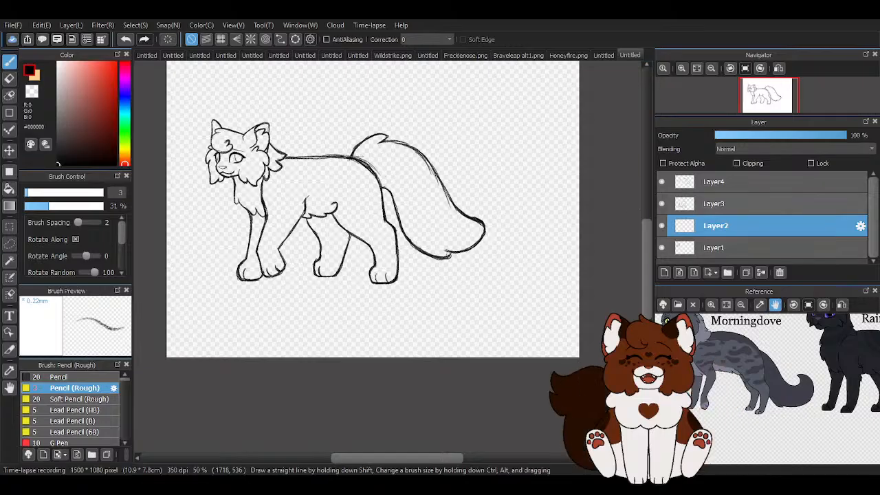
# Erase stray marks around the cat's muzzle and mouth on Layer4.
pyautogui.click(9, 77)
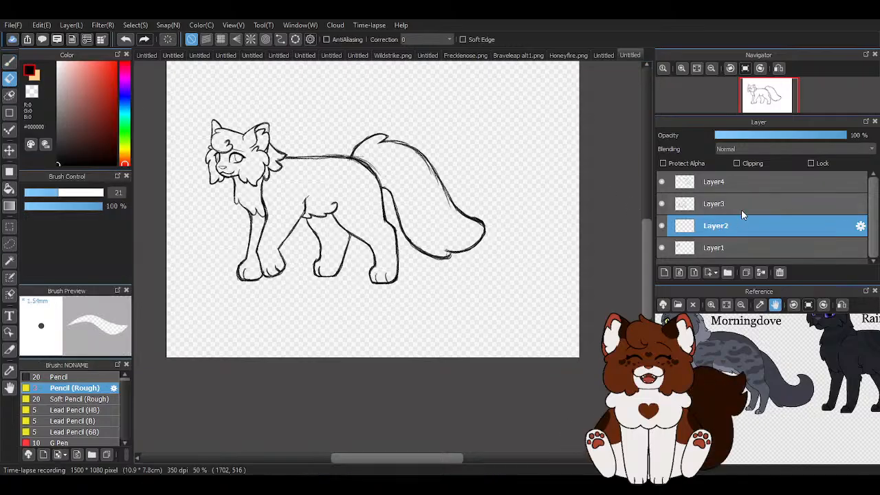
pyautogui.click(715, 182)
pyautogui.scroll(3, 220, 167)
pyautogui.moveTo(206, 168); pyautogui.dragTo(229, 187)
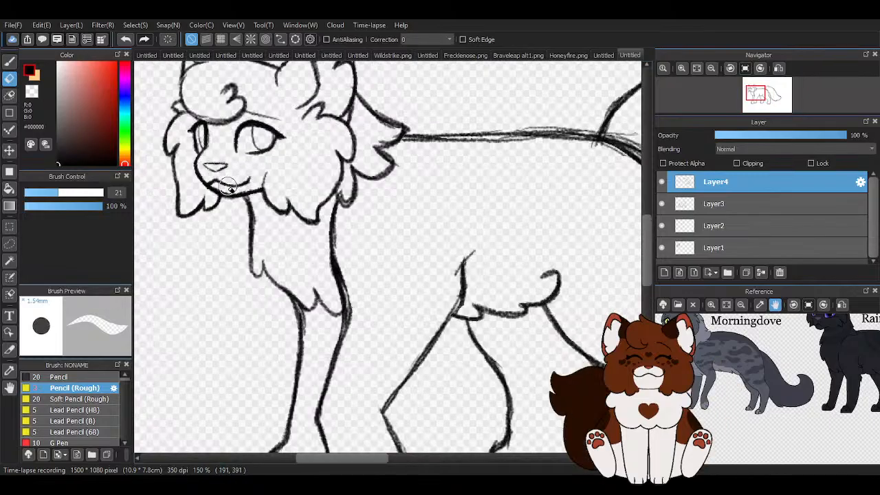
pyautogui.scroll(-5, 283, 214)
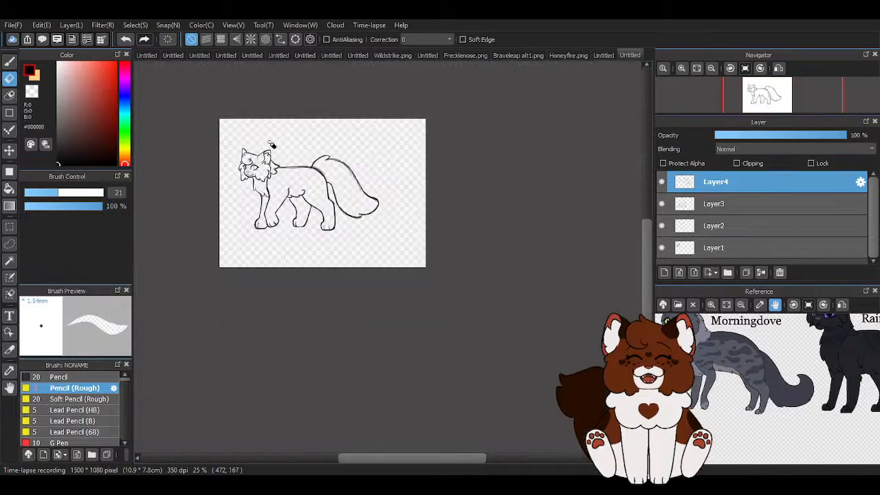
# Switch from the eraser back to the brush and merge Layer4, Layer3 and Layer2 down into Layer1.
pyautogui.scroll(2, 272, 145)
pyautogui.scroll(-1, 240, 161)
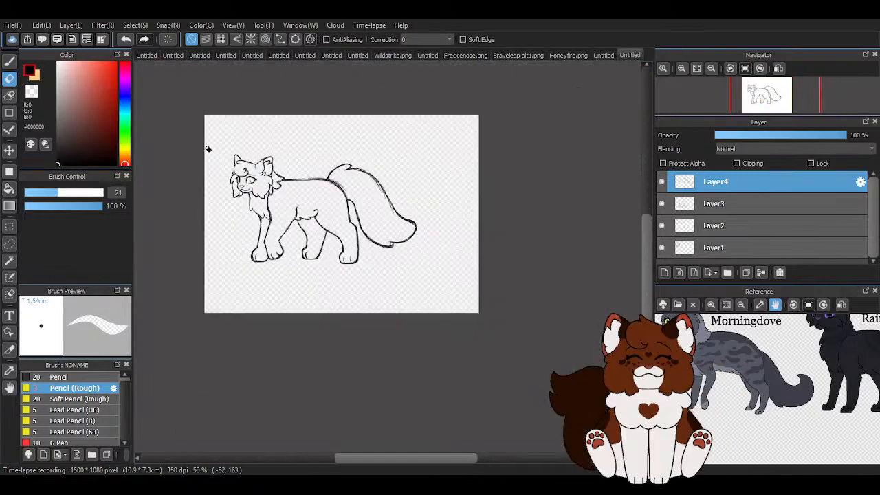
pyautogui.click(9, 61)
pyautogui.scroll(-1, 445, 204)
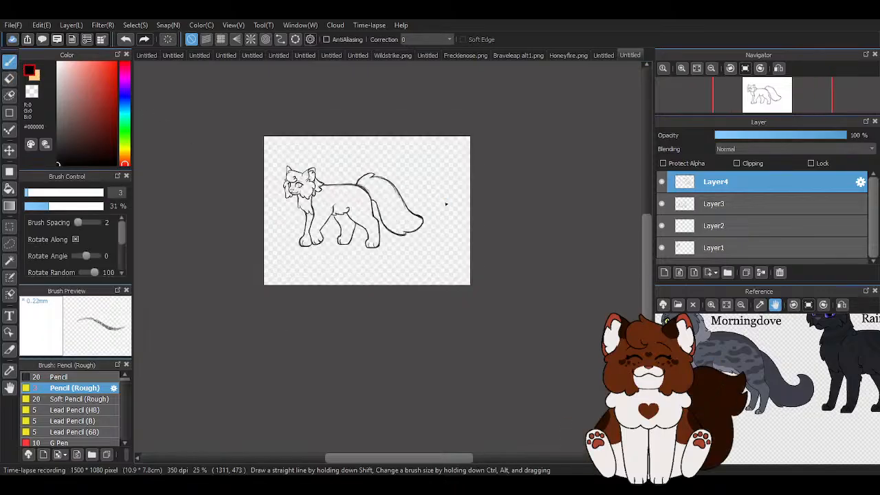
pyautogui.scroll(2, 332, 184)
pyautogui.scroll(1, 332, 186)
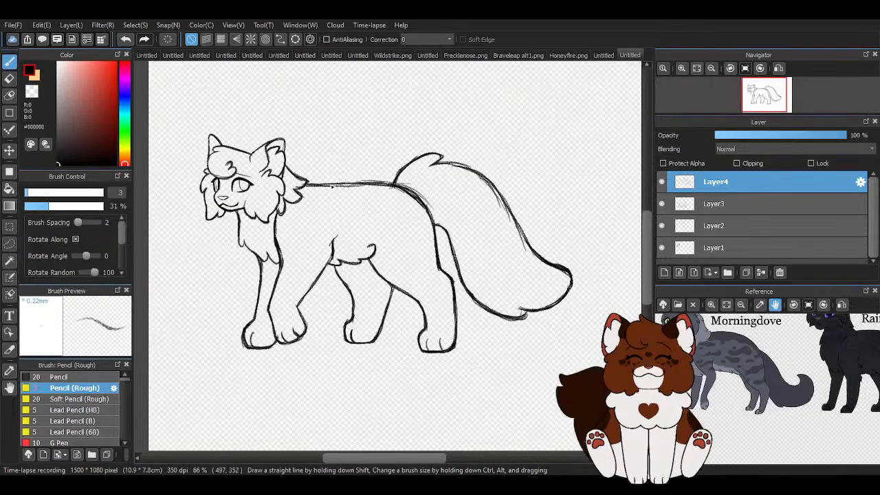
pyautogui.scroll(-1, 344, 181)
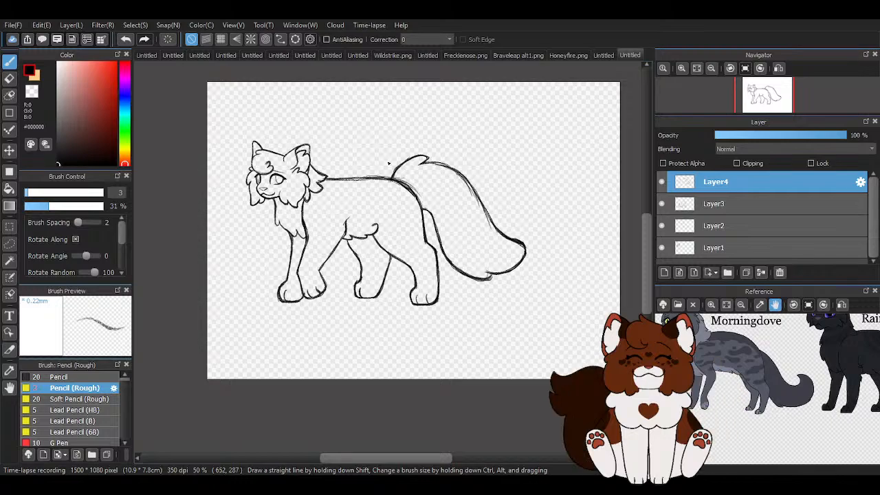
pyautogui.click(762, 273)
pyautogui.click(762, 273)
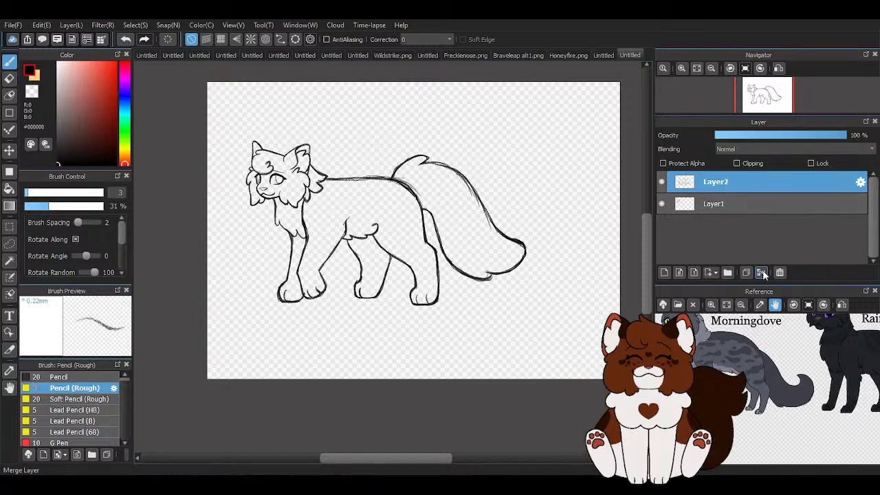
pyautogui.click(761, 273)
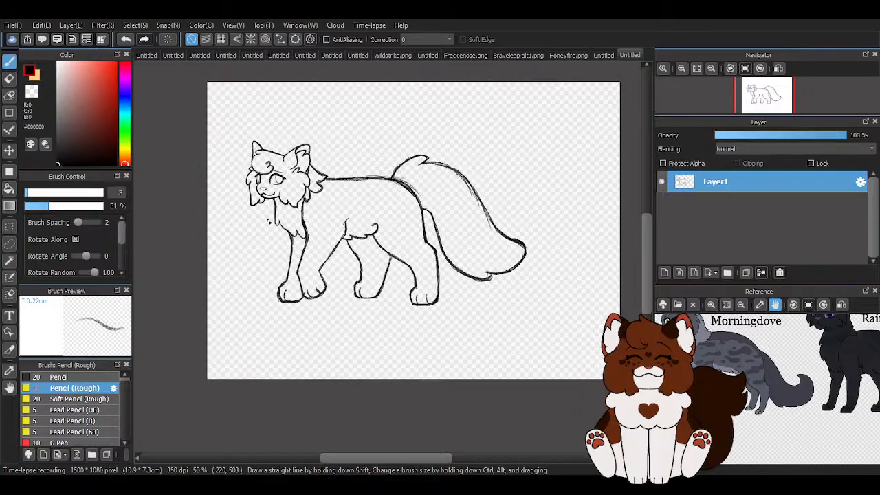
# Transform the merged cat sketch with Free Transform off, enlarging it to nearly fill the canvas width and centring it.
pyautogui.scroll(-1, 319, 267)
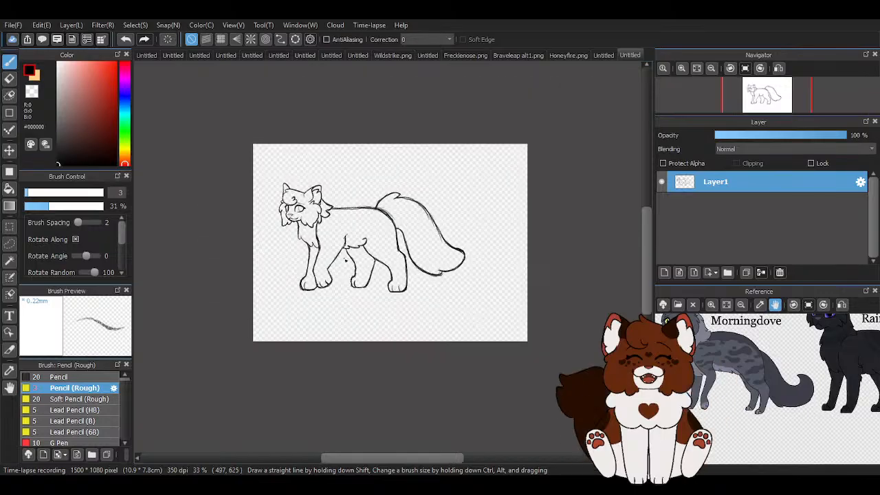
pyautogui.hotkey('ctrl', 't')
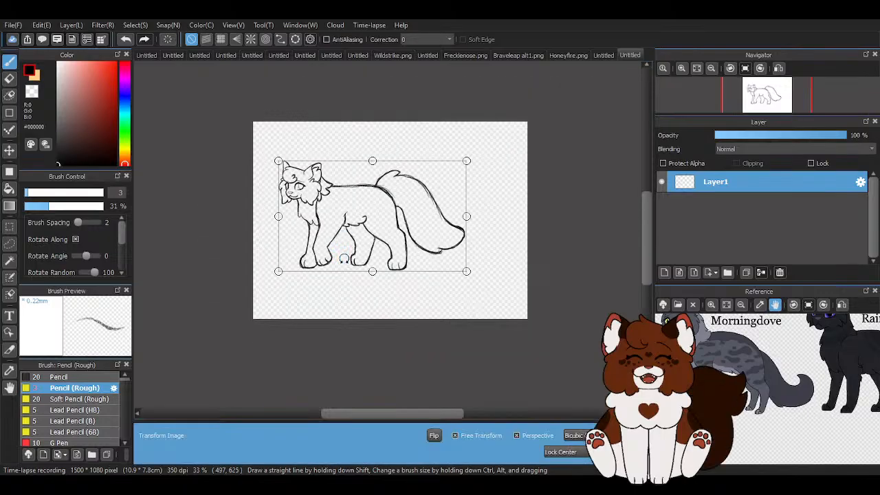
pyautogui.click(454, 435)
pyautogui.moveTo(466, 271); pyautogui.dragTo(517, 300)
pyautogui.moveTo(450, 255); pyautogui.dragTo(468, 260)
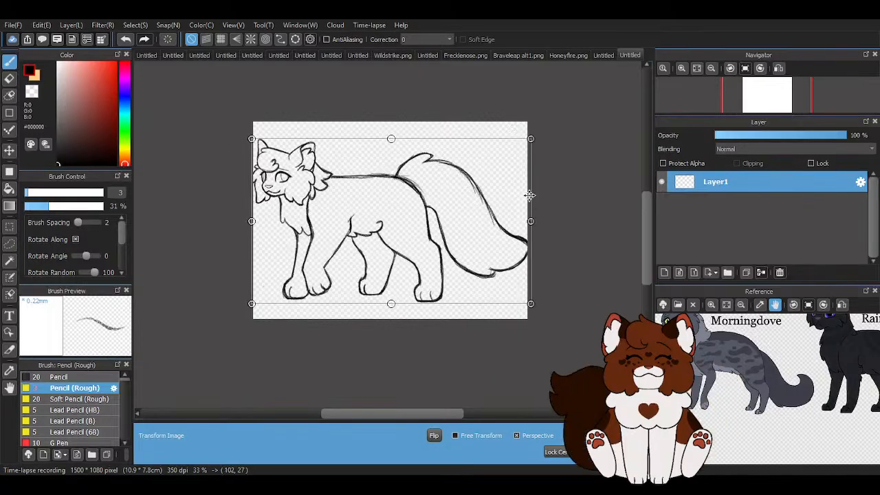
pyautogui.moveTo(529, 139); pyautogui.dragTo(523, 141)
pyautogui.moveTo(416, 203); pyautogui.dragTo(415, 204)
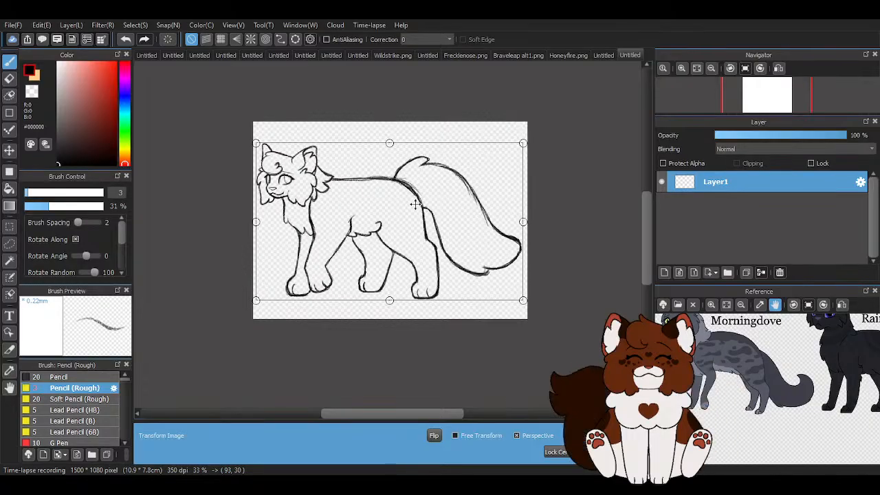
# Apply the transform that repositions the cat sketch on the canvas.
pyautogui.press('Return')
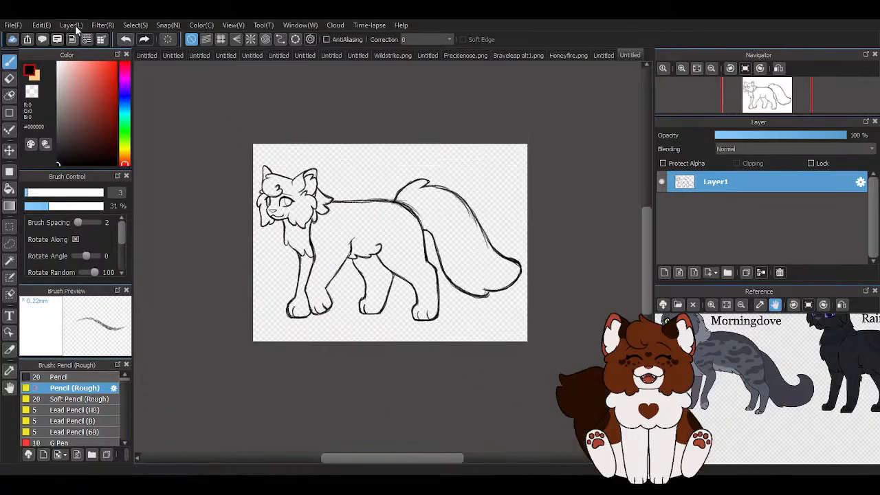
pyautogui.click(71, 24)
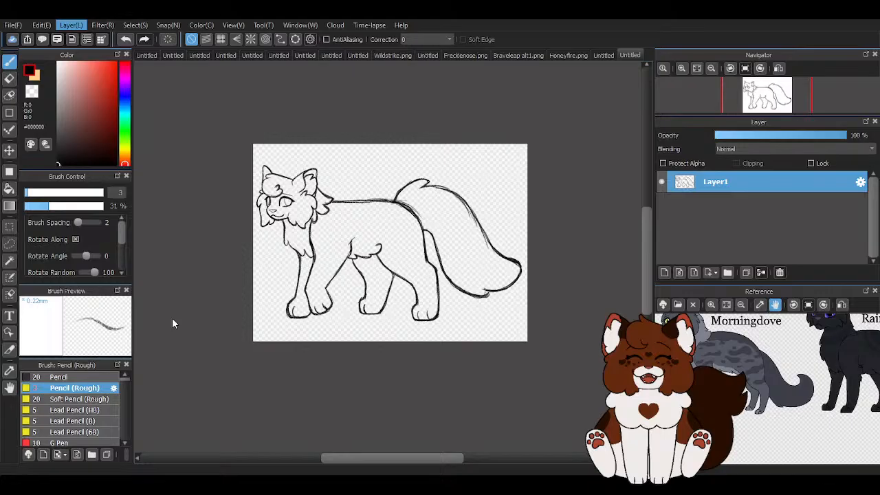
pyautogui.click(230, 421)
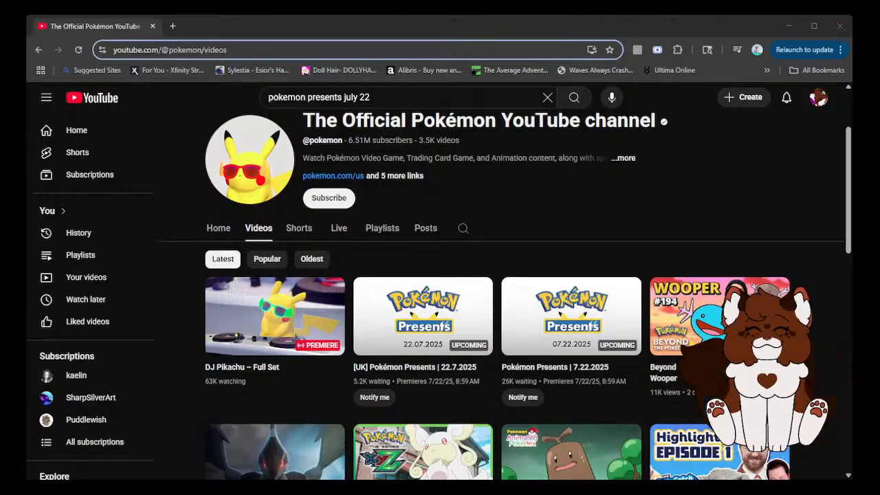
# Maximize the browser window and play the "Pokémon Presents | 7.22.2025" premiere in full screen.
pyautogui.click(789, 26)
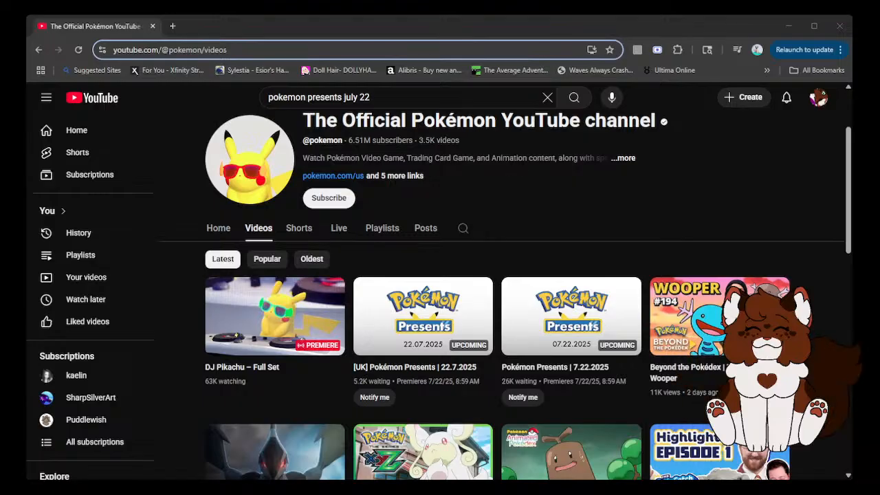
pyautogui.click(756, 26)
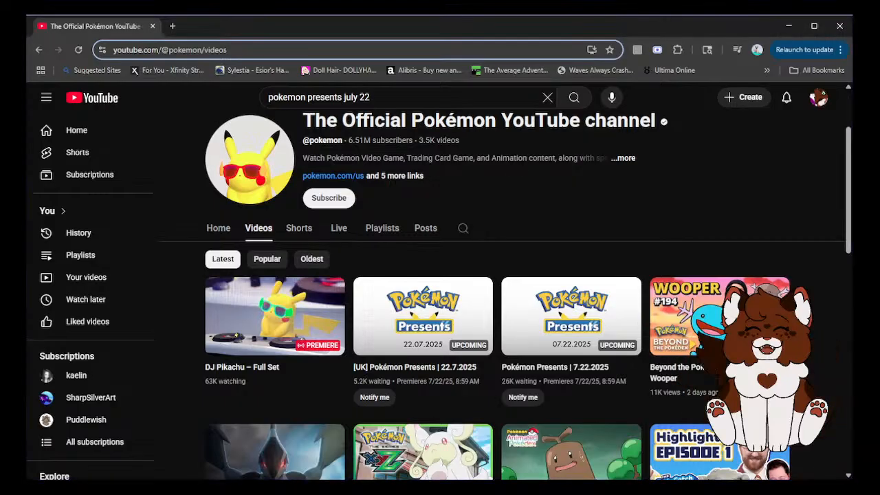
pyautogui.press('super+Up')
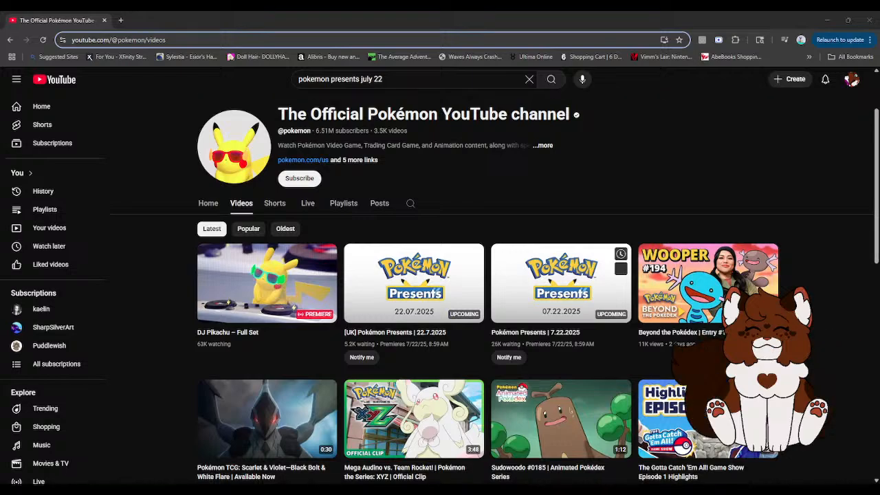
pyautogui.click(561, 292)
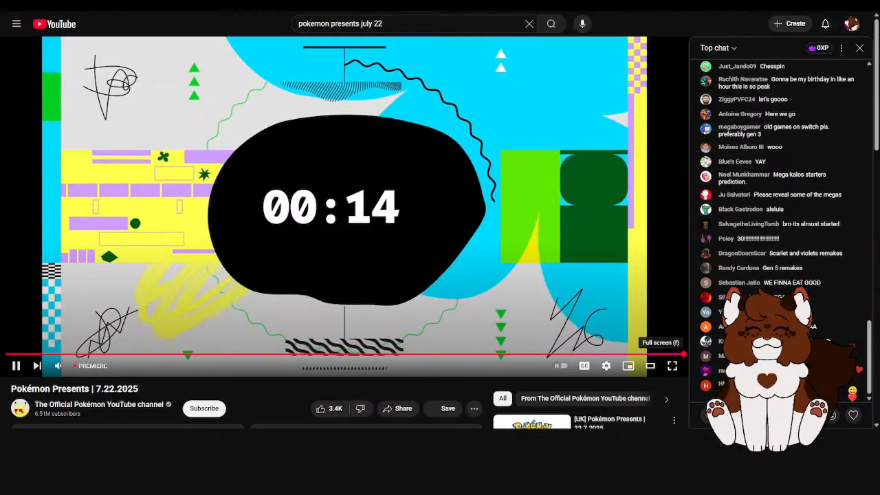
pyautogui.click(672, 421)
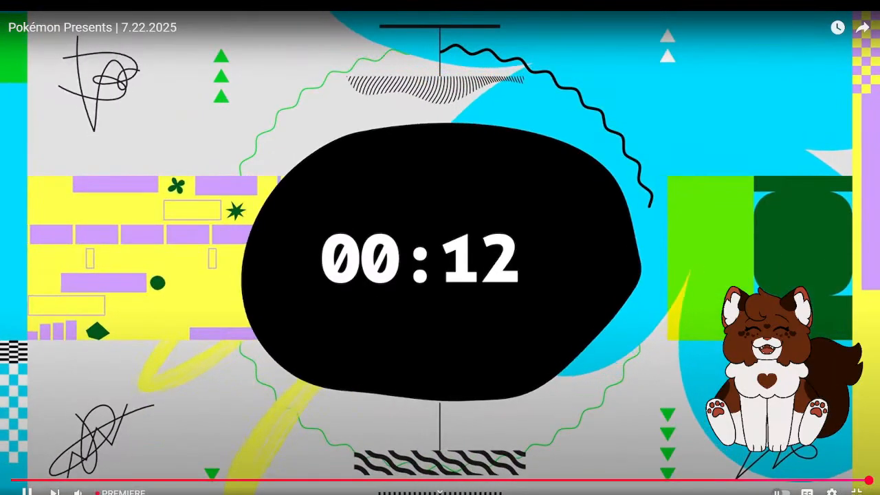
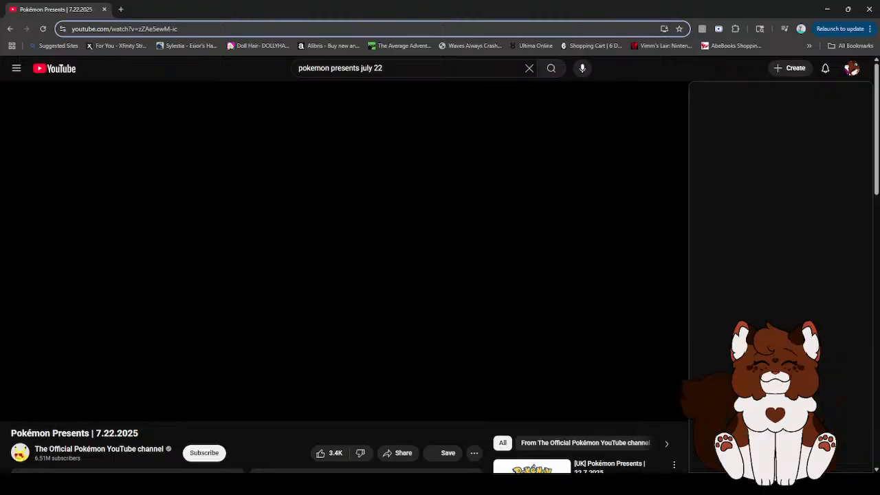
# Switch back to MediBang Paint, add a new layer above the sketch, and lower the sketch layer's opacity to about half.
pyautogui.hotkey('alt', 'Tab')
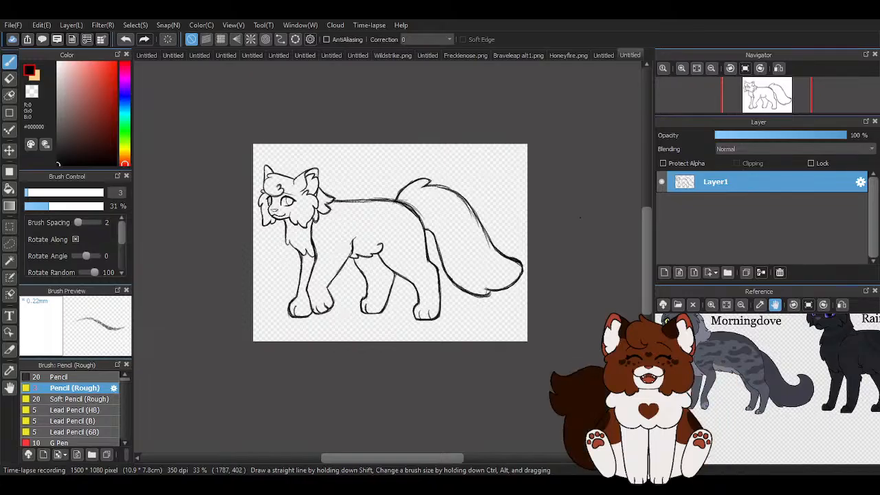
pyautogui.click(664, 272)
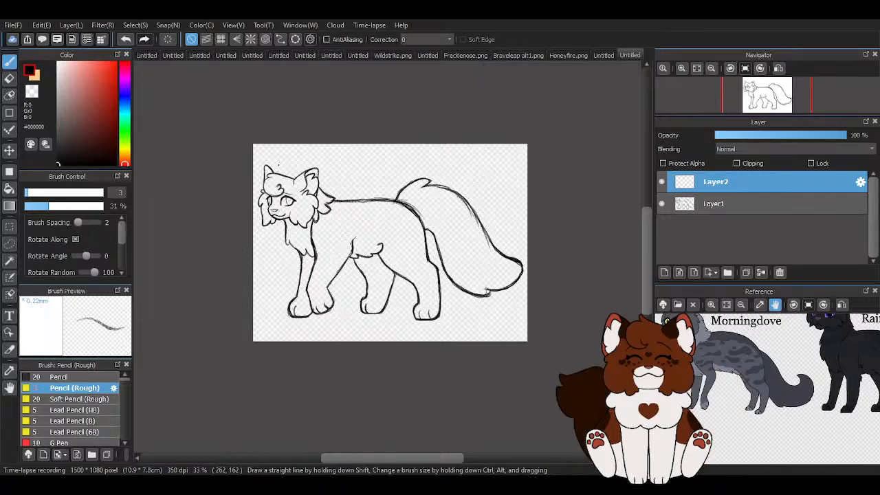
pyautogui.click(724, 204)
pyautogui.click(777, 136)
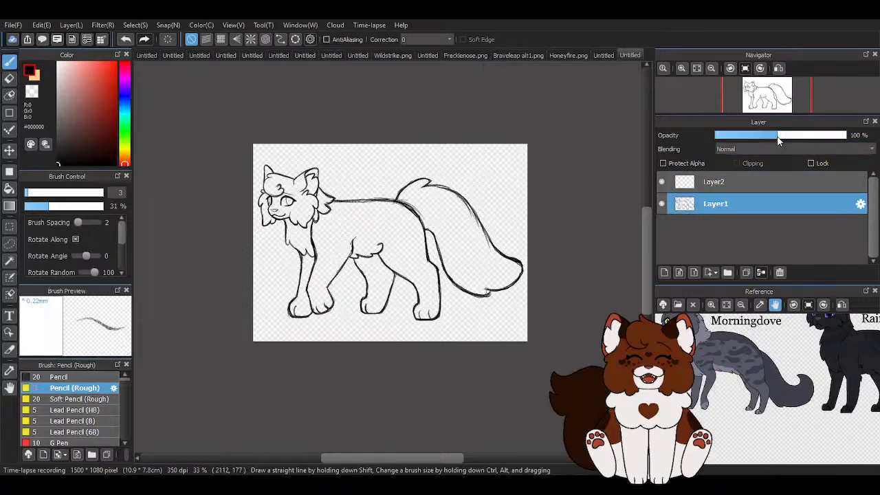
# Make Layer2 active for inking, choose the Pen brush at size 5, and set the stroke correction to 40.
pyautogui.click(779, 187)
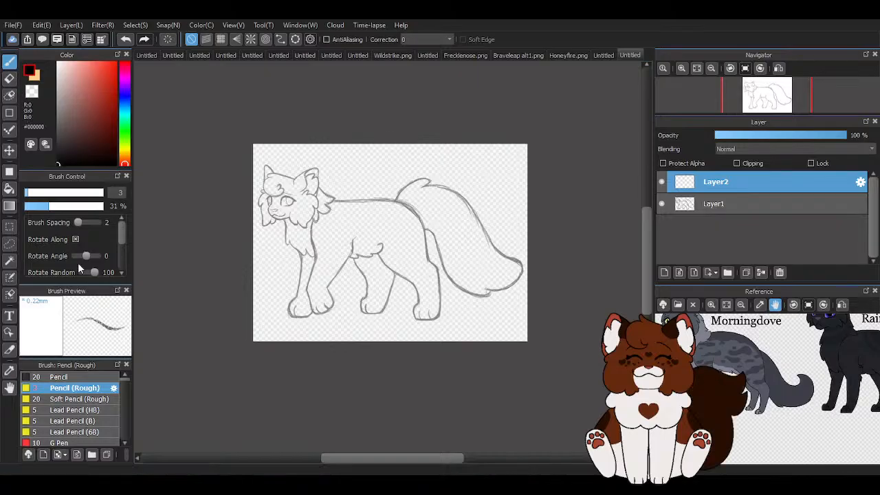
pyautogui.scroll(-1, 60, 404)
pyautogui.click(39, 441)
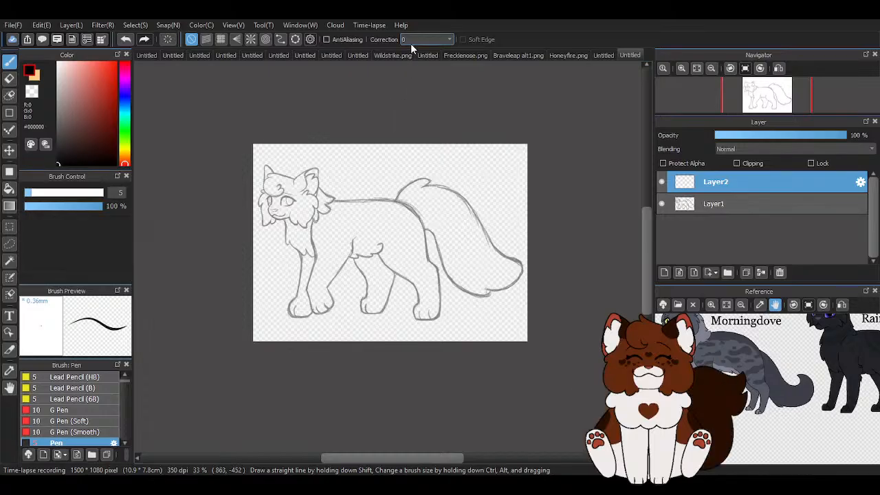
pyautogui.click(411, 334)
# Try to ink the cat's upper cheek tuft and outer cheek curve over the sketch.
pyautogui.scroll(6, 309, 182)
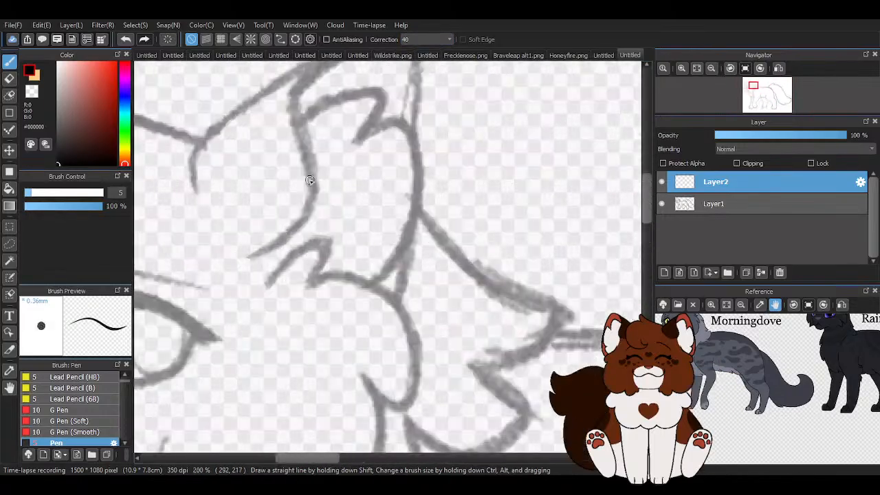
pyautogui.scroll(-2, 333, 182)
pyautogui.scroll(5, 320, 236)
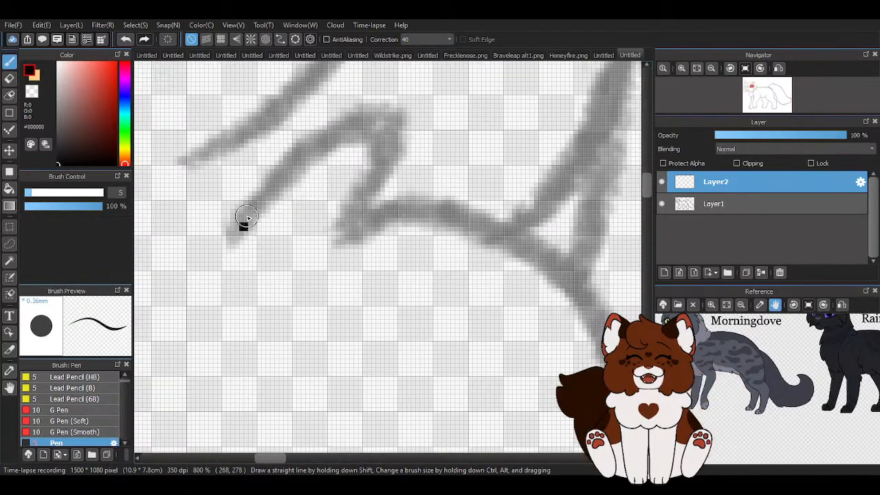
pyautogui.moveTo(246, 219)
pyautogui.mouseDown()
pyautogui.moveTo(366, 122)
pyautogui.moveTo(413, 146)
pyautogui.moveTo(372, 206)
pyautogui.moveTo(320, 217)
pyautogui.moveTo(342, 206)
pyautogui.moveTo(415, 223)
pyautogui.moveTo(394, 337)
pyautogui.mouseUp()
pyautogui.scroll(-4, 413, 172)
pyautogui.scroll(1, 329, 208)
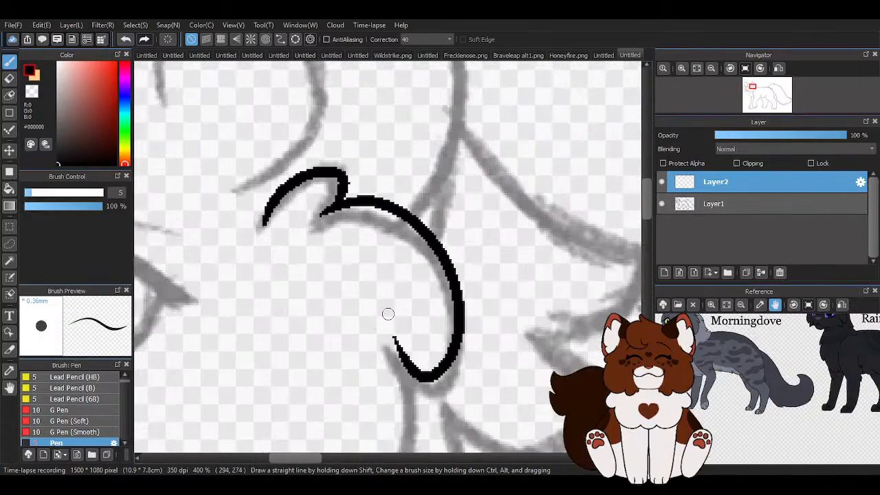
pyautogui.scroll(-4, 388, 314)
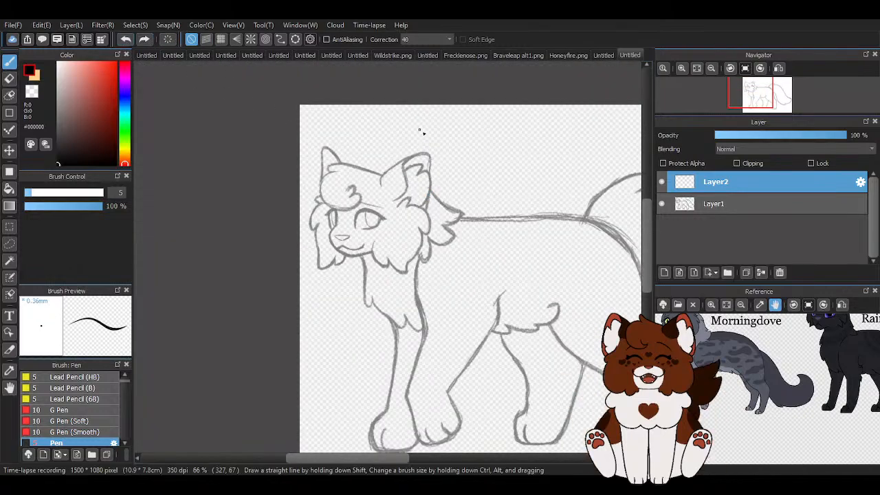
pyautogui.scroll(4, 420, 130)
pyautogui.scroll(-5, 442, 213)
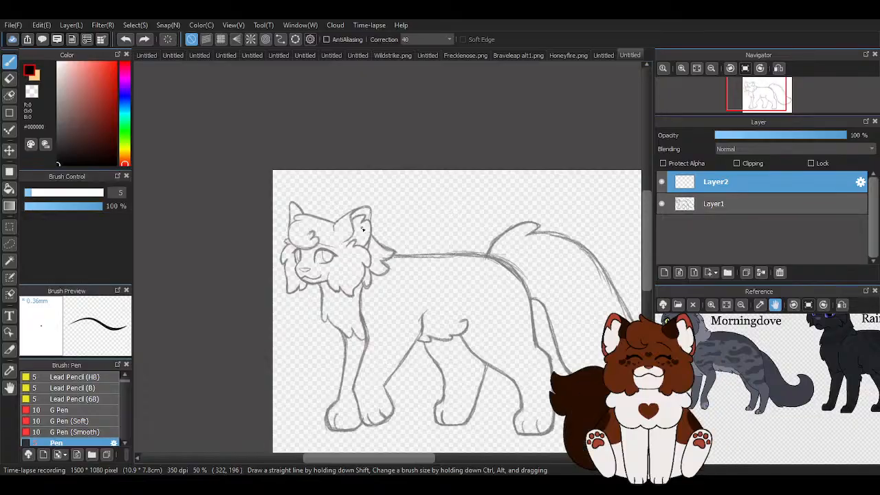
# Ink the small fur tuft below the cat's ear and the rounded outer cheek curve ending in a hooked point.
pyautogui.scroll(8, 344, 295)
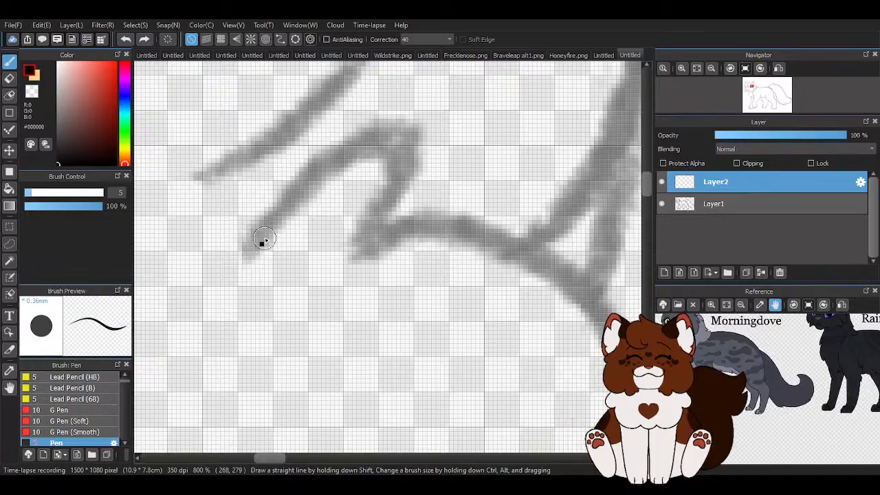
pyautogui.moveTo(259, 241)
pyautogui.mouseDown()
pyautogui.moveTo(307, 189)
pyautogui.moveTo(367, 156)
pyautogui.moveTo(419, 155)
pyautogui.moveTo(400, 218)
pyautogui.moveTo(376, 232)
pyautogui.mouseUp()
pyautogui.scroll(-4, 376, 232)
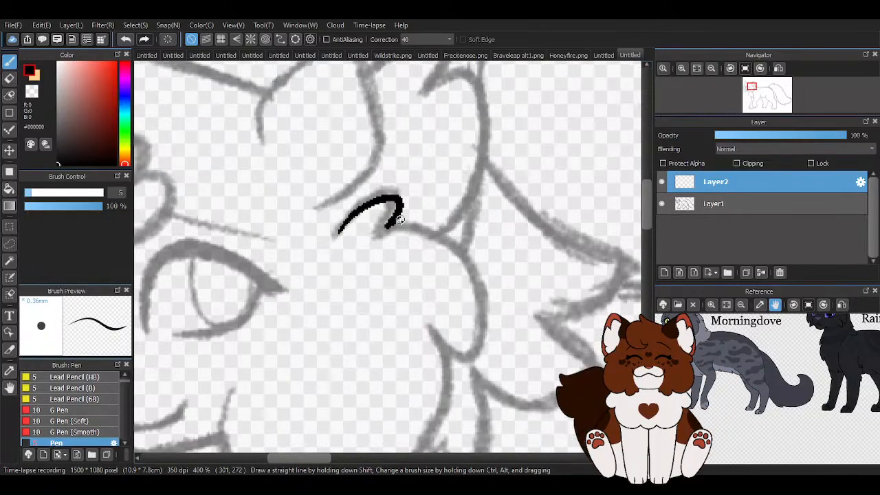
pyautogui.scroll(3, 350, 98)
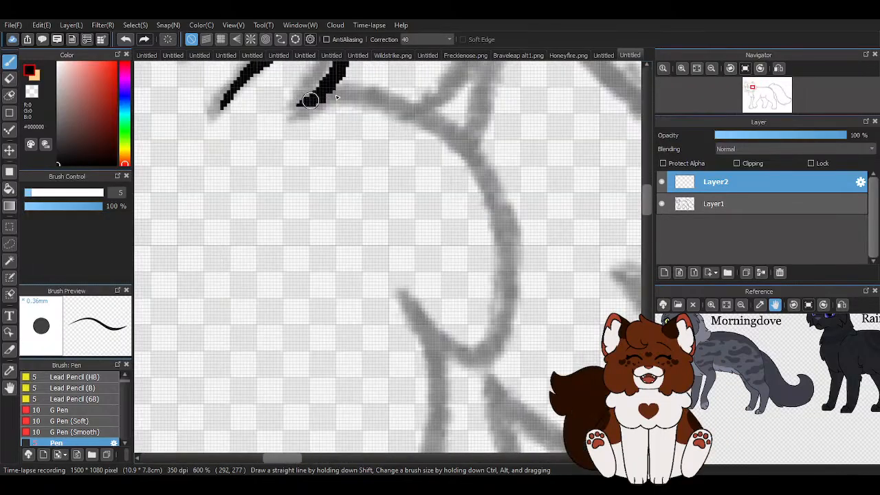
pyautogui.moveTo(310, 100)
pyautogui.mouseDown()
pyautogui.moveTo(424, 118)
pyautogui.moveTo(516, 323)
pyautogui.moveTo(409, 302)
pyautogui.mouseUp()
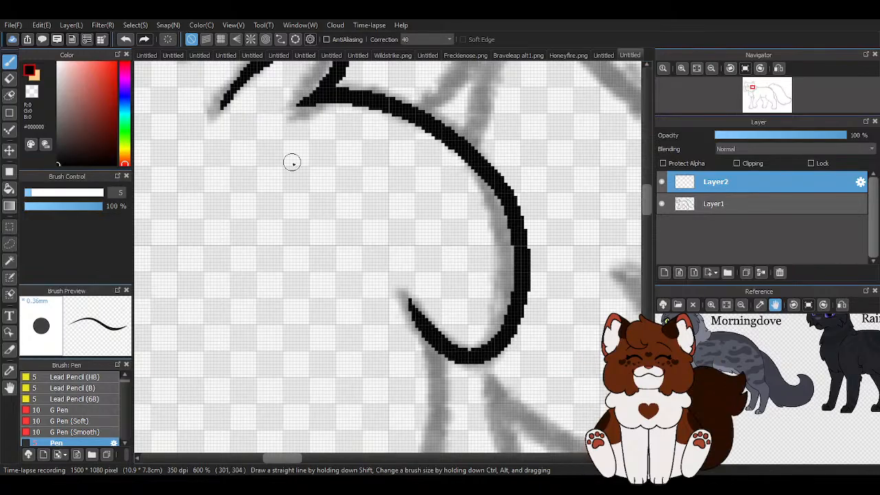
pyautogui.hotkey('ctrl', 'z')
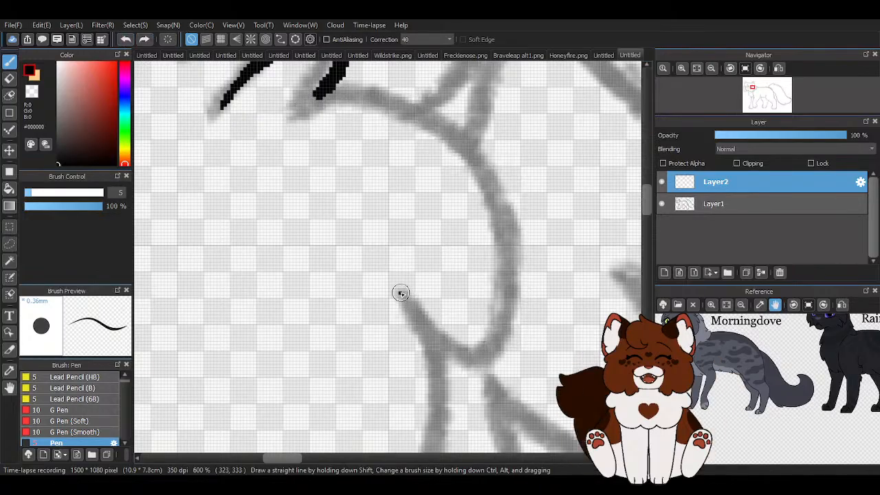
pyautogui.moveTo(474, 362)
pyautogui.mouseDown()
pyautogui.moveTo(508, 314)
pyautogui.moveTo(500, 217)
pyautogui.moveTo(462, 155)
pyautogui.moveTo(404, 110)
pyautogui.moveTo(317, 101)
pyautogui.moveTo(297, 117)
pyautogui.mouseUp()
pyautogui.scroll(-4, 337, 96)
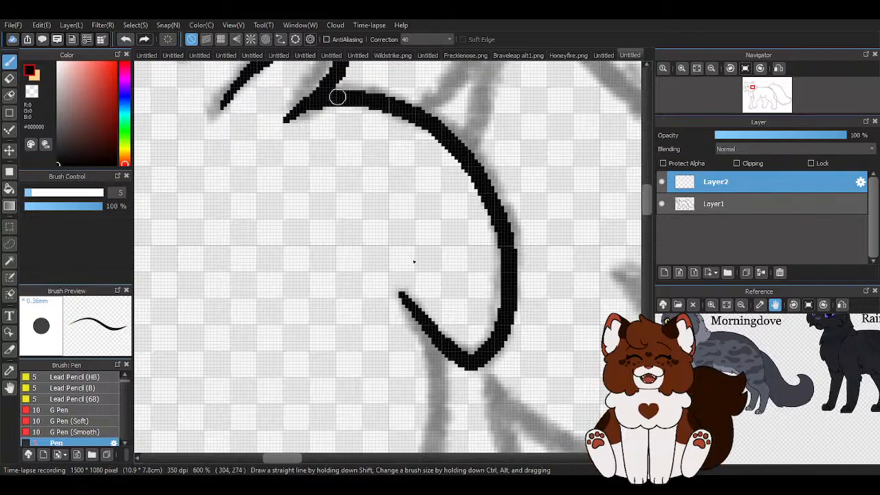
pyautogui.scroll(-1, 359, 262)
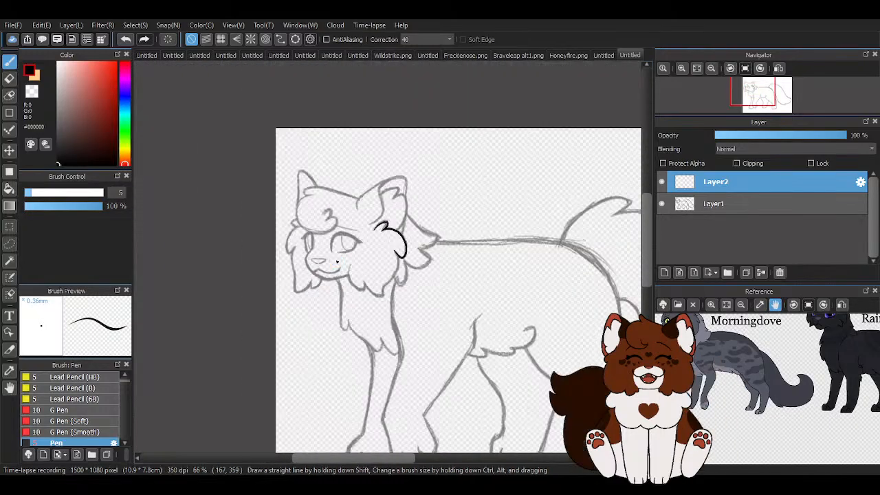
# Continue the black outline from the hooked cheek point down along the lower cheek fur.
pyautogui.scroll(4, 392, 287)
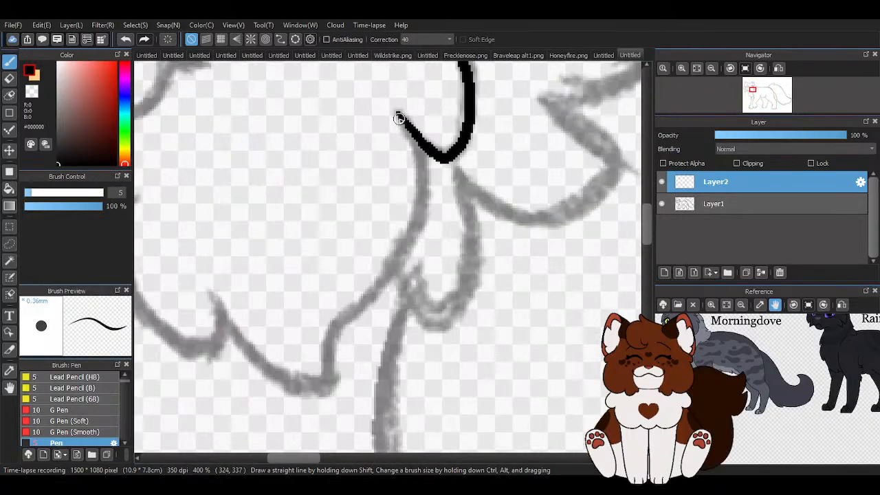
pyautogui.moveTo(398, 113)
pyautogui.mouseDown()
pyautogui.moveTo(418, 180)
pyautogui.moveTo(344, 337)
pyautogui.moveTo(218, 300)
pyautogui.moveTo(292, 421)
pyautogui.mouseUp()
pyautogui.scroll(2, 213, 298)
pyautogui.scroll(-4, 383, 316)
# Undo the inner tip of the lower cheek fur line and redraw it as a pointed end slightly inside the sketch.
pyautogui.scroll(4, 371, 323)
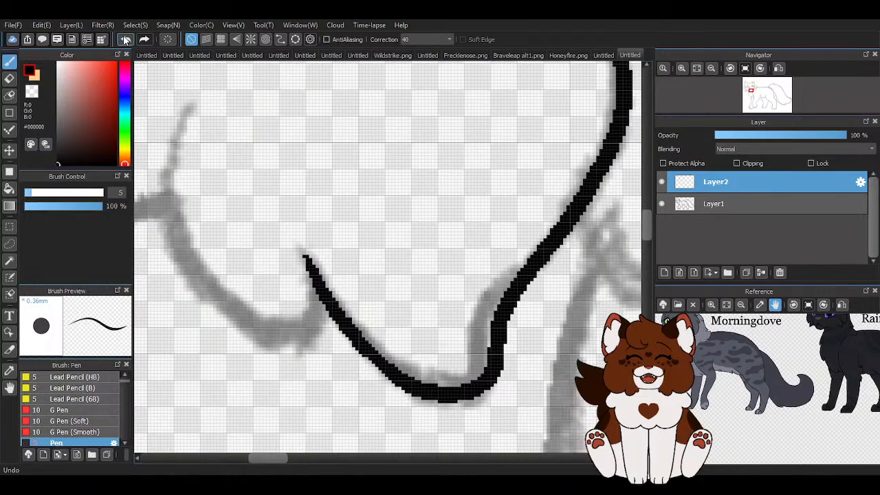
pyautogui.click(124, 40)
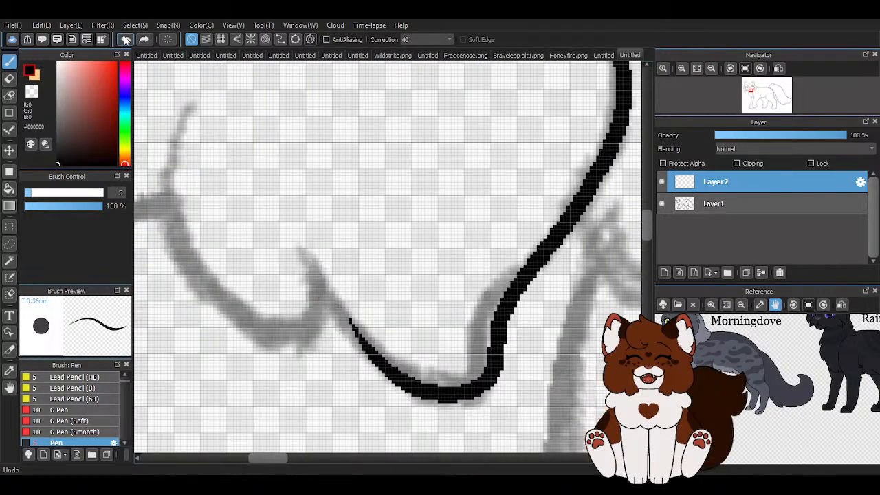
pyautogui.click(124, 40)
pyautogui.click(143, 39)
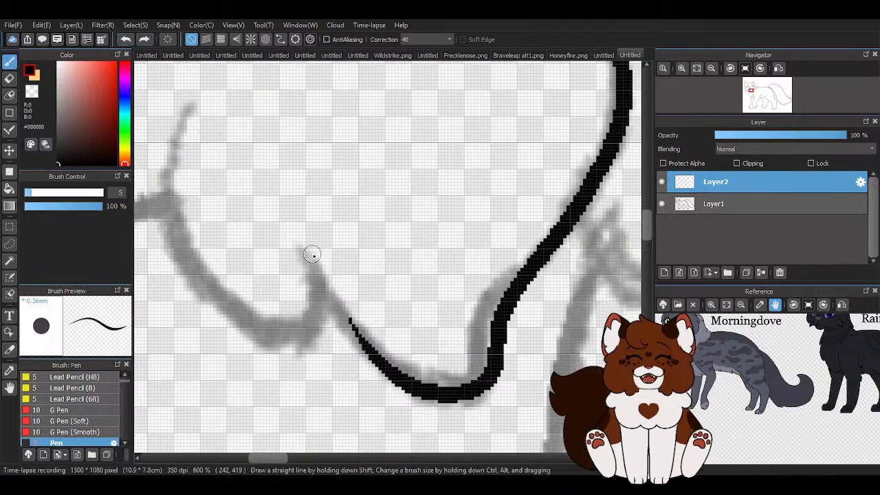
pyautogui.moveTo(315, 253); pyautogui.dragTo(347, 316)
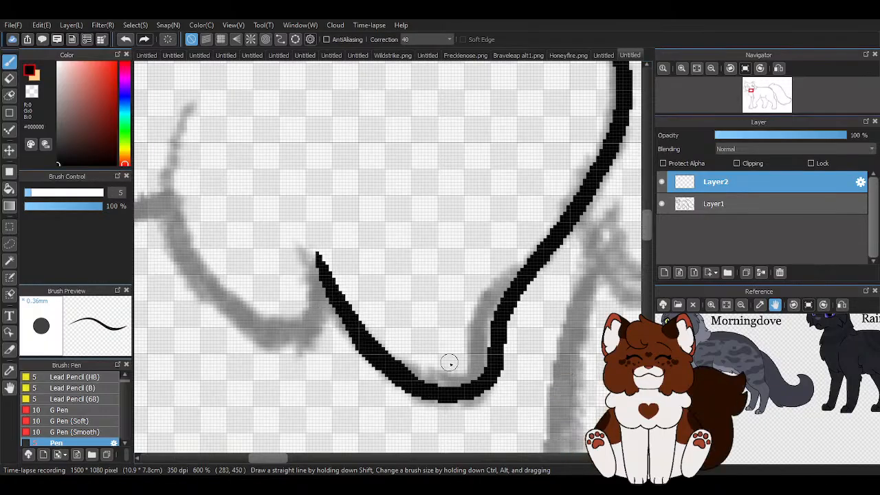
pyautogui.scroll(1, 423, 352)
pyautogui.press('c')
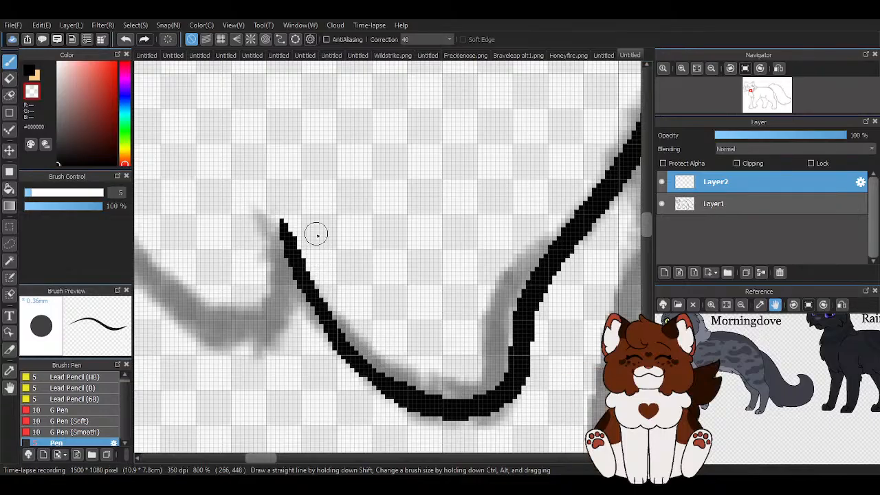
pyautogui.press('c')
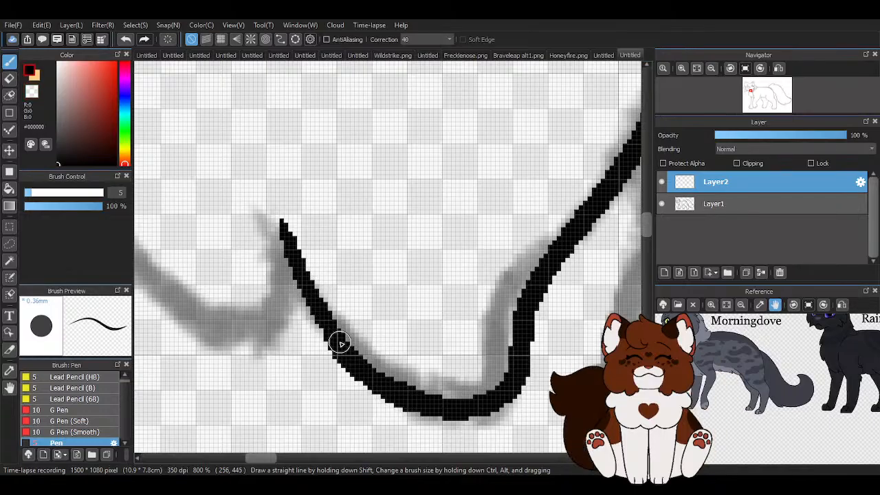
# Ink the next curved fur tuft along the jaw, joining it to the tip of the lower cheek line.
pyautogui.scroll(-3, 465, 299)
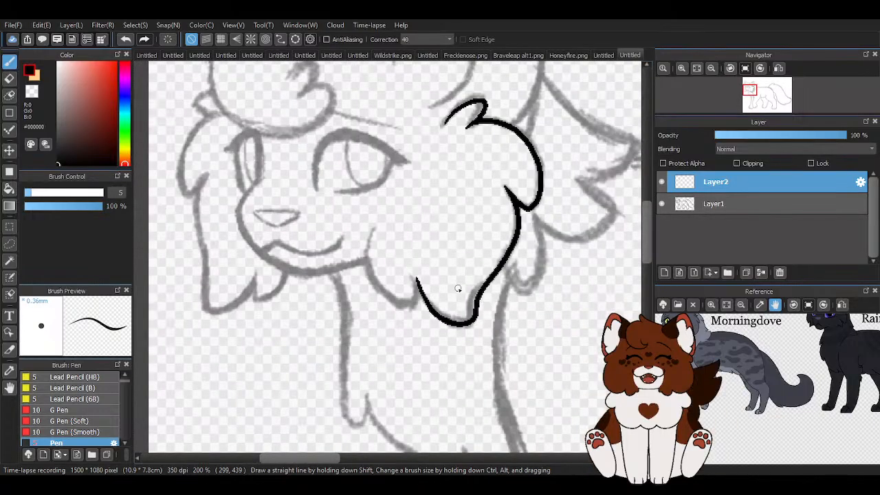
pyautogui.scroll(3, 458, 290)
pyautogui.moveTo(229, 123)
pyautogui.mouseDown()
pyautogui.moveTo(215, 204)
pyautogui.moveTo(322, 338)
pyautogui.moveTo(359, 234)
pyautogui.mouseUp()
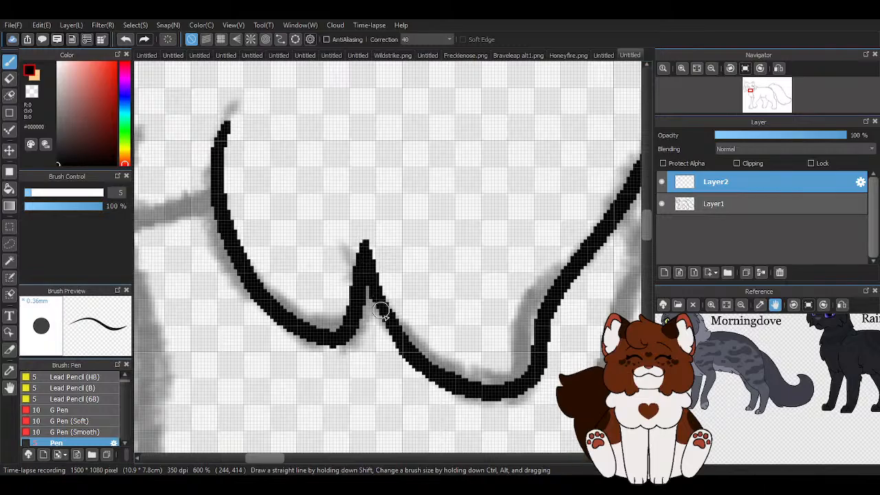
# Trim the pointed tip between the two jaw fur tufts to a thin spike using the transparent colour.
pyautogui.press('z')
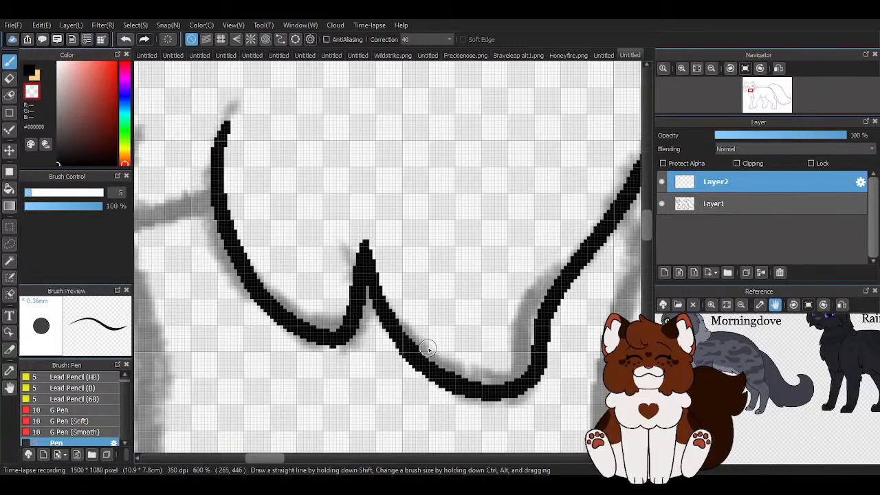
pyautogui.moveTo(355, 282); pyautogui.dragTo(359, 236)
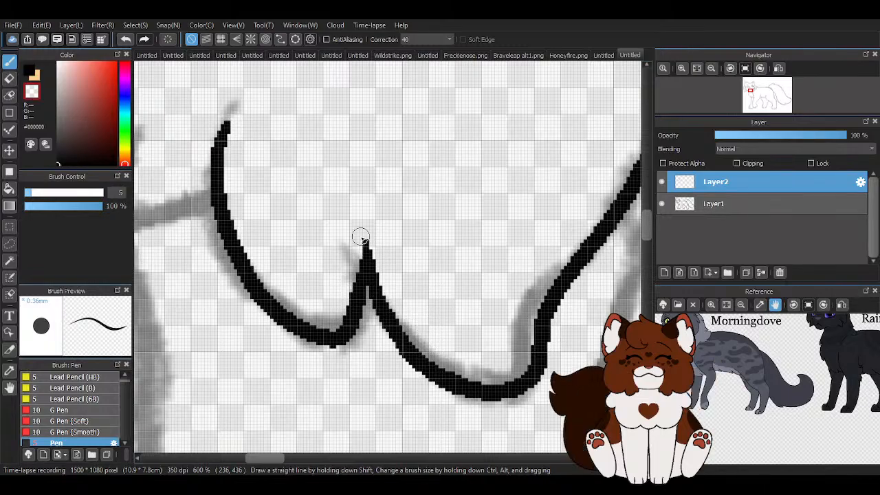
pyautogui.press('x')
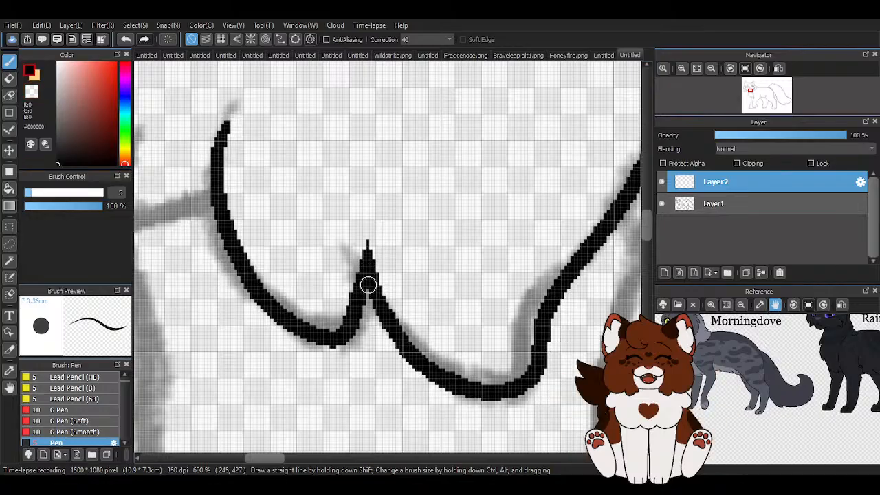
# Ink the near ear's outer outline from its base on the head up and over the rounded tip.
pyautogui.scroll(-4, 367, 282)
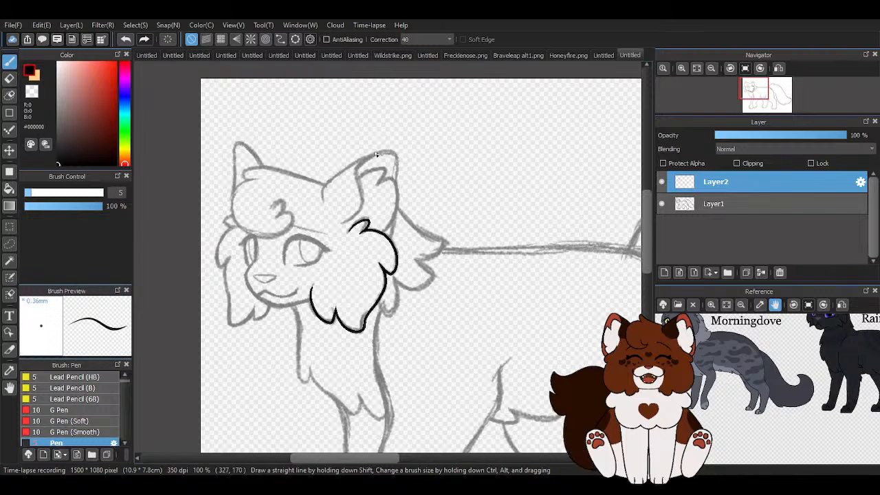
pyautogui.scroll(3, 376, 155)
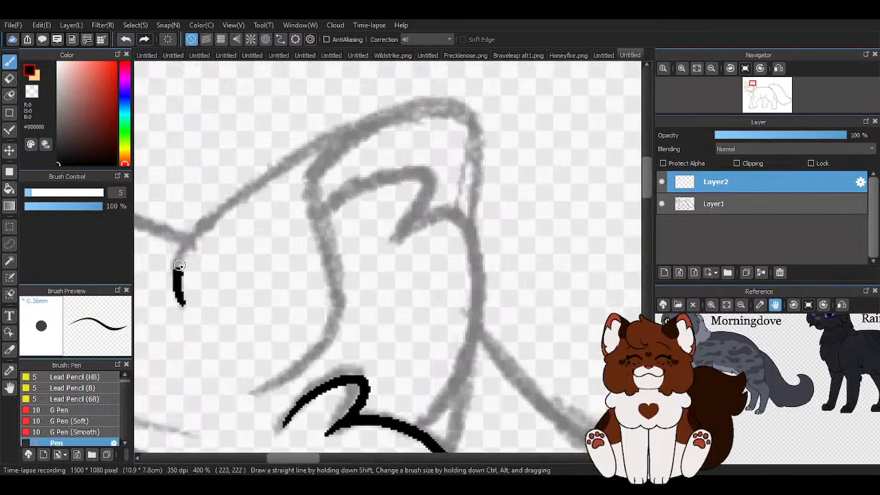
pyautogui.moveTo(179, 265)
pyautogui.mouseDown()
pyautogui.moveTo(213, 223)
pyautogui.moveTo(294, 166)
pyautogui.mouseUp()
pyautogui.scroll(-2, 462, 187)
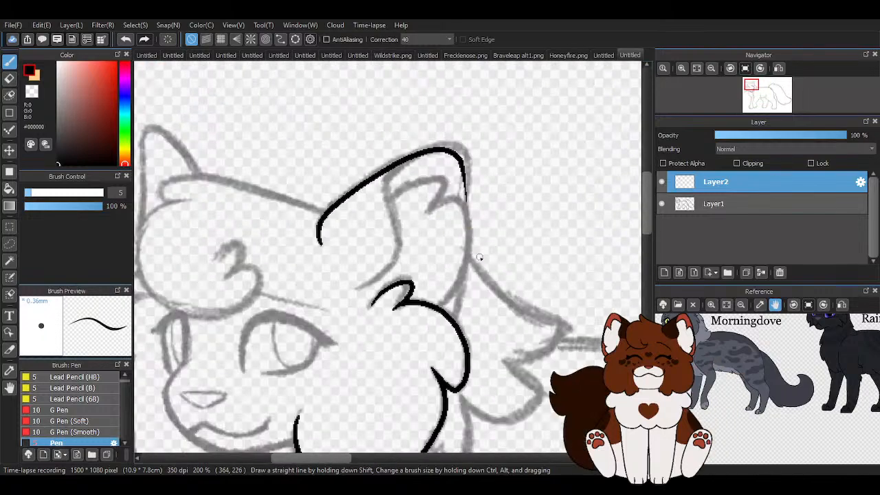
# Ink the near ear's inner front edge down to a tapered end and the upper fur tuft branching from it.
pyautogui.scroll(1, 499, 283)
pyautogui.scroll(1, 331, 111)
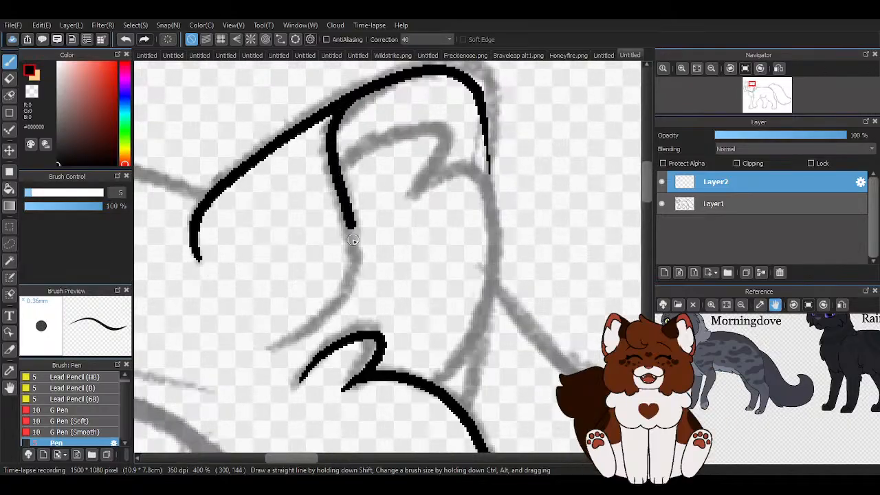
pyautogui.moveTo(331, 165); pyautogui.dragTo(369, 140)
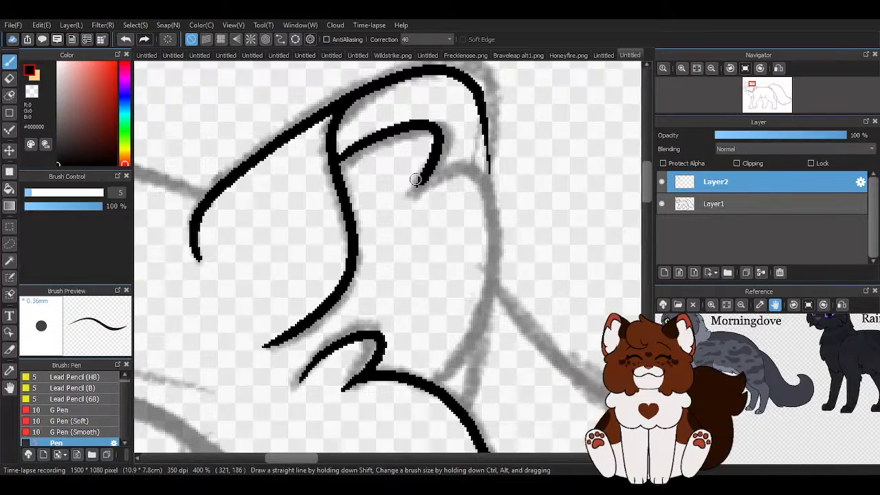
pyautogui.scroll(-2, 415, 179)
pyautogui.scroll(2, 395, 142)
# Ink the second inner-ear tuft and the ear's back edge, joining both the inner and outer lines to the cheek fur.
pyautogui.moveTo(352, 142); pyautogui.dragTo(402, 115)
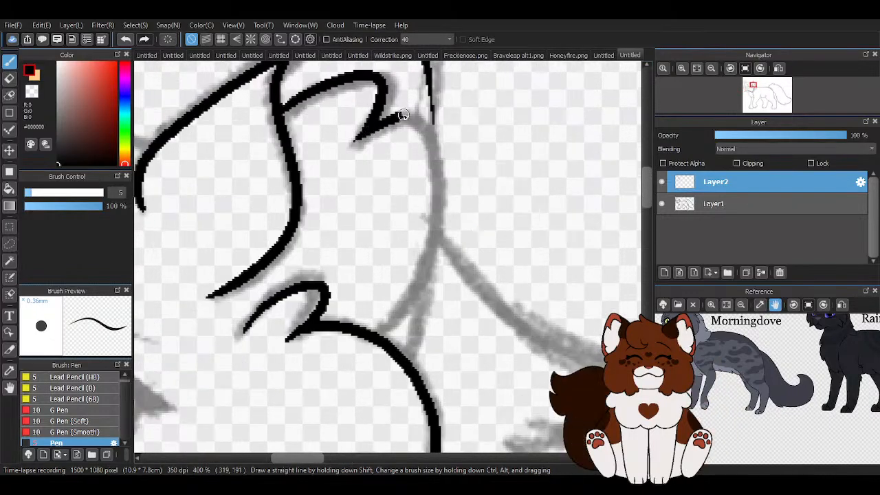
pyautogui.moveTo(430, 191)
pyautogui.mouseDown()
pyautogui.moveTo(415, 292)
pyautogui.moveTo(373, 334)
pyautogui.mouseUp()
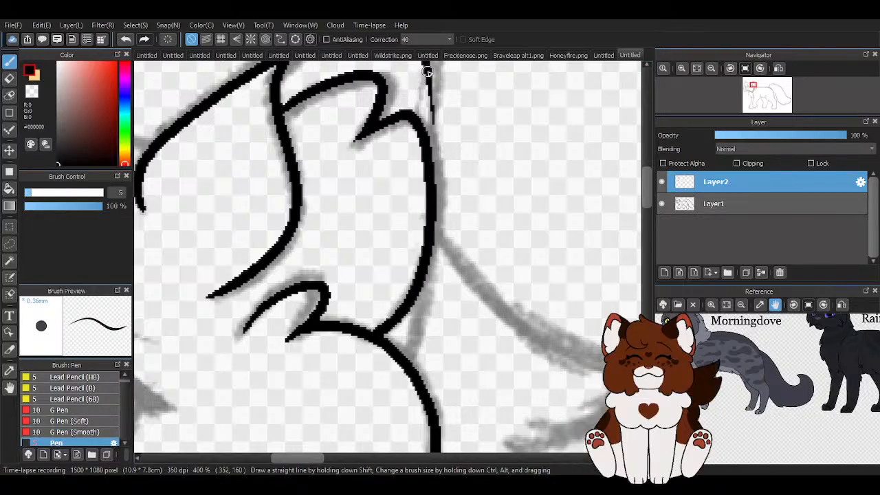
pyautogui.moveTo(427, 71); pyautogui.dragTo(429, 236)
pyautogui.moveTo(422, 284); pyautogui.dragTo(399, 355)
pyautogui.scroll(-5, 427, 123)
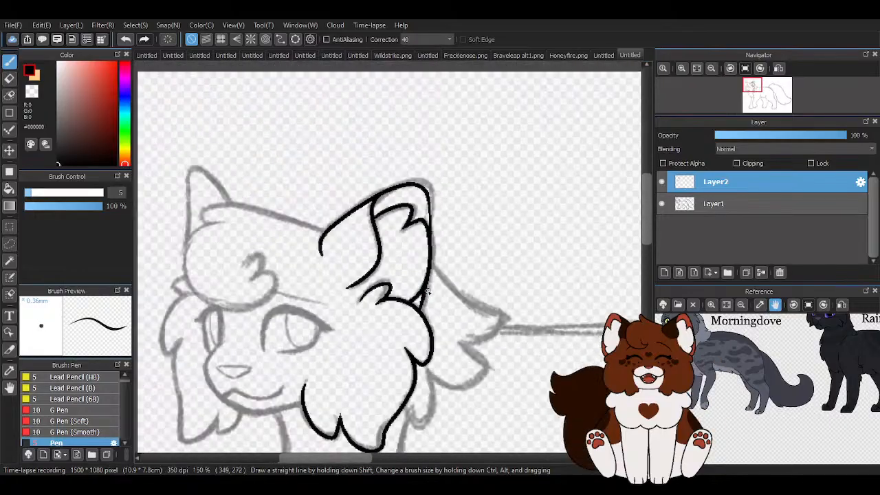
pyautogui.scroll(6, 406, 113)
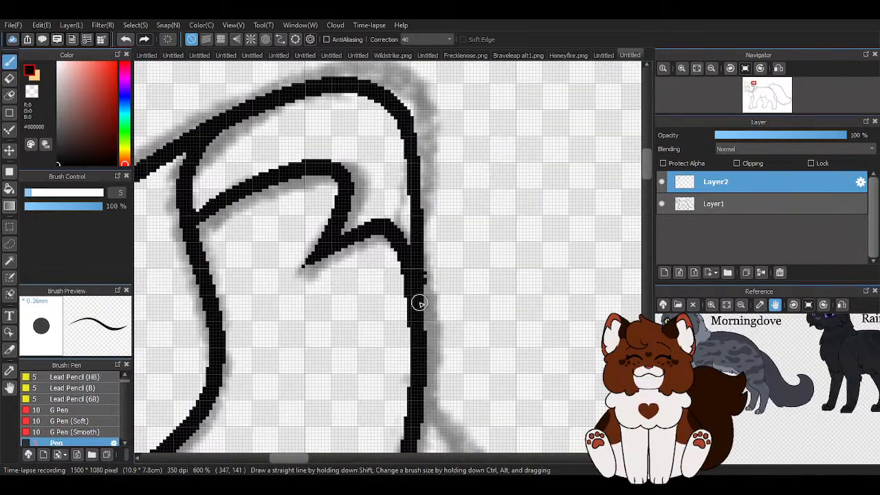
pyautogui.scroll(-5, 447, 197)
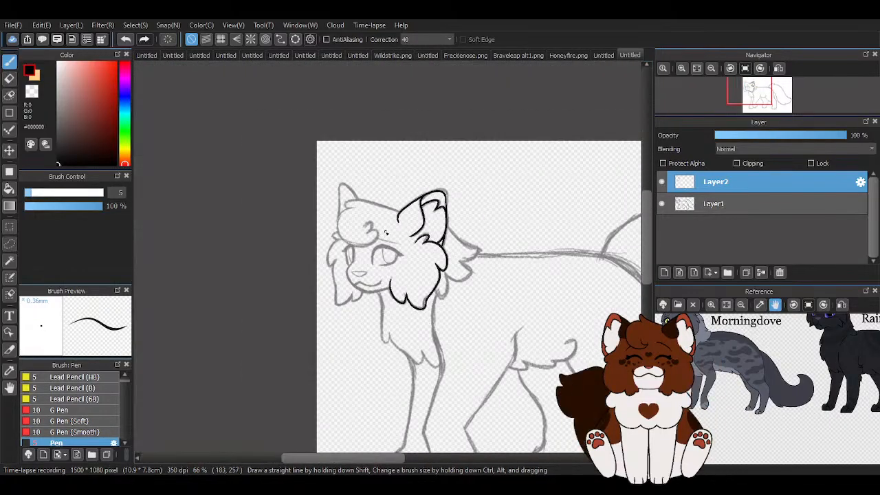
pyautogui.scroll(6, 471, 187)
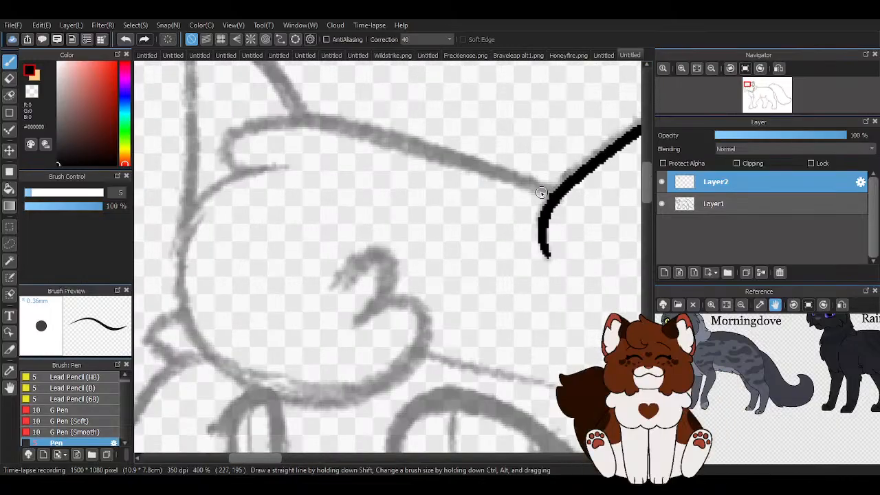
pyautogui.moveTo(542, 193)
pyautogui.mouseDown()
pyautogui.moveTo(289, 131)
pyautogui.moveTo(233, 155)
pyautogui.mouseUp()
pyautogui.click(125, 39)
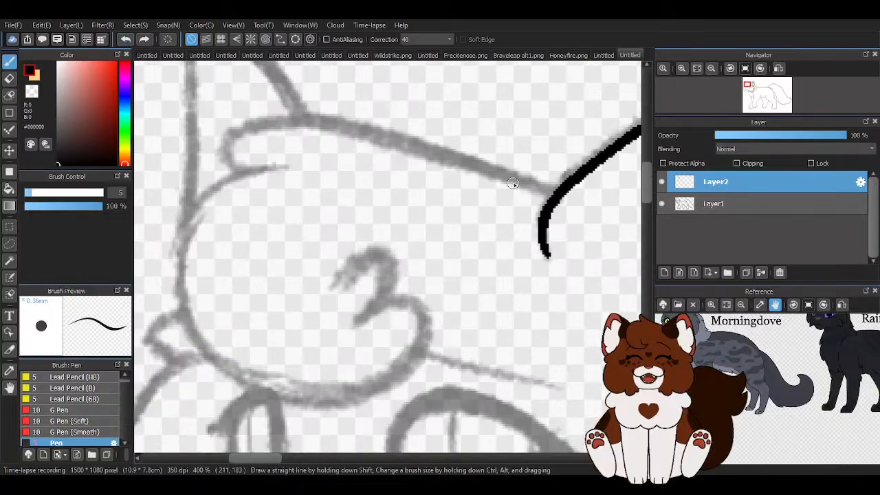
pyautogui.moveTo(571, 204)
pyautogui.mouseDown()
pyautogui.moveTo(373, 133)
pyautogui.moveTo(259, 167)
pyautogui.moveTo(185, 346)
pyautogui.moveTo(358, 292)
pyautogui.mouseUp()
pyautogui.scroll(-3, 412, 230)
pyautogui.scroll(2, 396, 259)
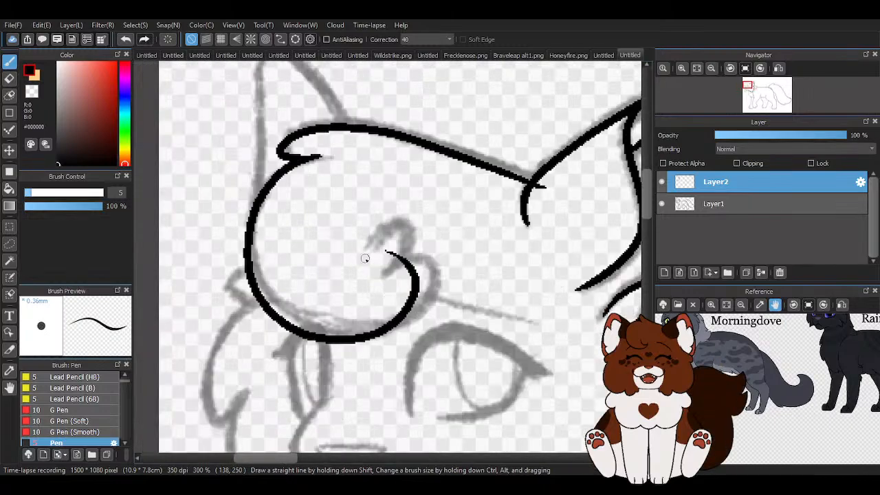
pyautogui.click(124, 43)
pyautogui.scroll(1, 347, 185)
pyautogui.moveTo(337, 147)
pyautogui.mouseDown()
pyautogui.moveTo(292, 157)
pyautogui.moveTo(239, 204)
pyautogui.moveTo(235, 294)
pyautogui.moveTo(317, 359)
pyautogui.moveTo(451, 337)
pyautogui.moveTo(433, 296)
pyautogui.moveTo(425, 303)
pyautogui.moveTo(449, 218)
pyautogui.moveTo(397, 257)
pyautogui.mouseUp()
pyautogui.scroll(-4, 385, 244)
pyautogui.scroll(3, 380, 232)
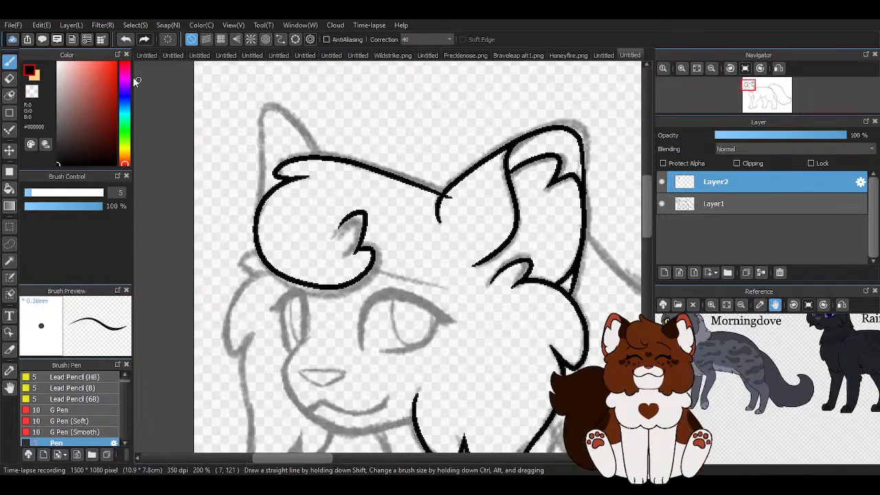
pyautogui.click(123, 40)
pyautogui.click(124, 40)
pyautogui.click(124, 40)
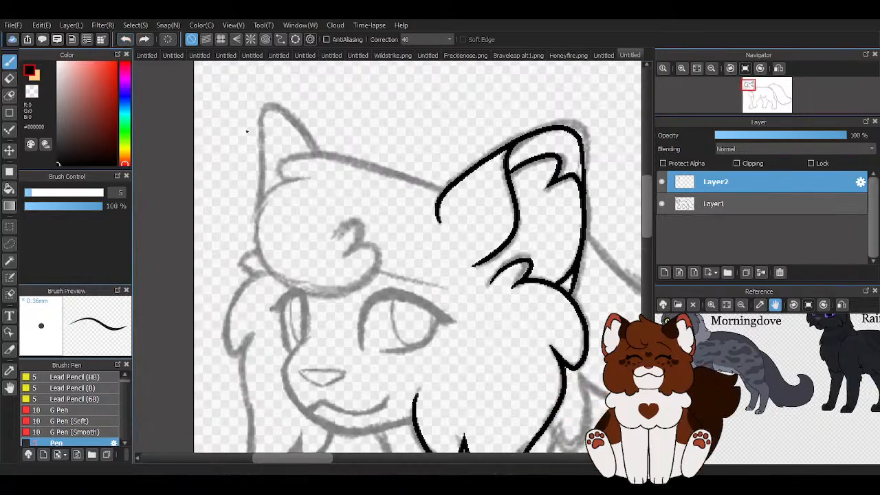
pyautogui.scroll(2, 311, 193)
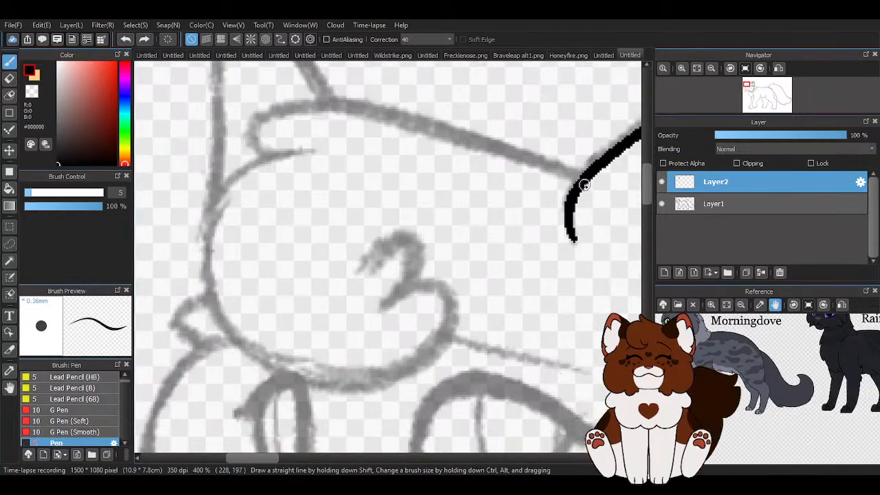
pyautogui.moveTo(581, 183)
pyautogui.mouseDown()
pyautogui.moveTo(506, 152)
pyautogui.moveTo(359, 120)
pyautogui.moveTo(273, 153)
pyautogui.mouseUp()
pyautogui.click(125, 39)
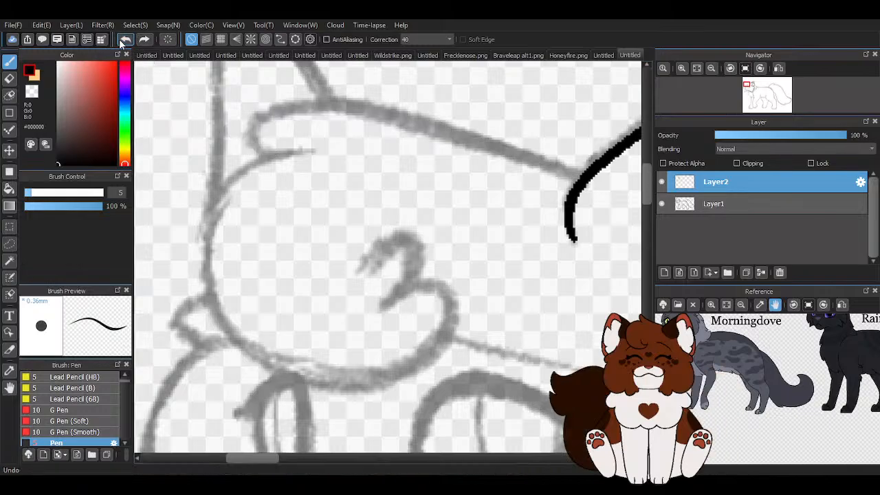
pyautogui.moveTo(596, 194)
pyautogui.mouseDown()
pyautogui.moveTo(553, 175)
pyautogui.moveTo(403, 134)
pyautogui.moveTo(242, 134)
pyautogui.moveTo(264, 151)
pyautogui.mouseUp()
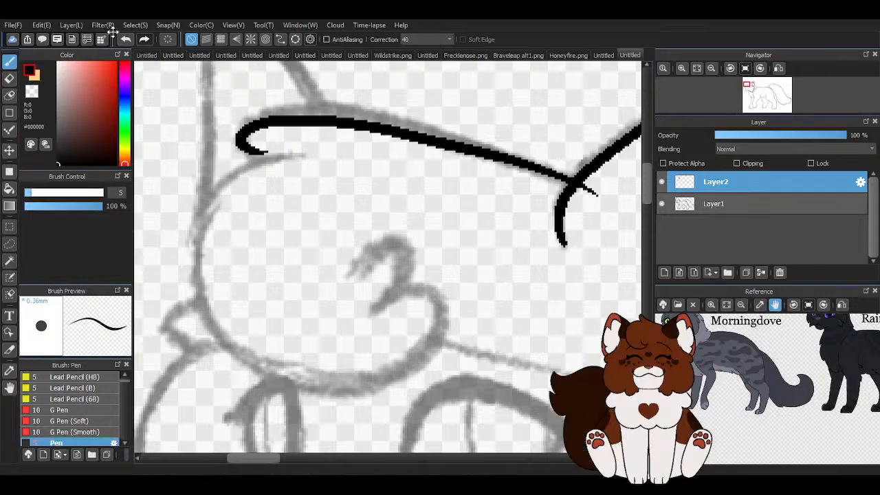
pyautogui.click(124, 39)
# Ink the head top and rounded forehead fringe with its curled inner tufts, and erase the line's overshoot past the near ear's base.
pyautogui.moveTo(585, 198)
pyautogui.mouseDown()
pyautogui.moveTo(380, 122)
pyautogui.moveTo(272, 156)
pyautogui.moveTo(209, 205)
pyautogui.moveTo(200, 300)
pyautogui.moveTo(315, 380)
pyautogui.moveTo(445, 315)
pyautogui.moveTo(358, 269)
pyautogui.mouseUp()
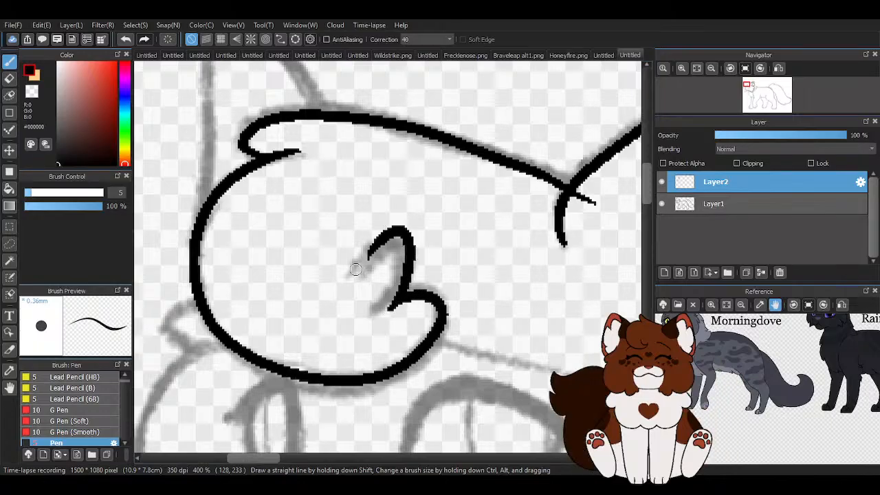
pyautogui.scroll(-4, 358, 268)
pyautogui.scroll(6, 407, 242)
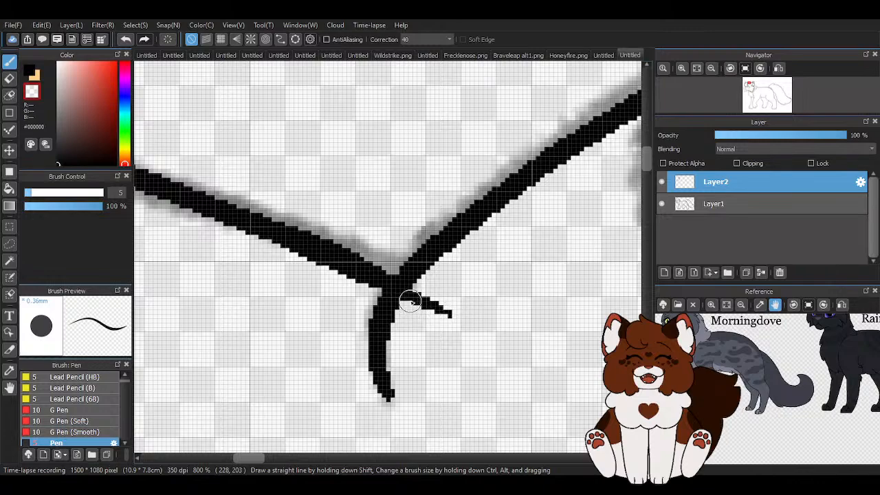
pyautogui.hotkey('ctrl', 'z')
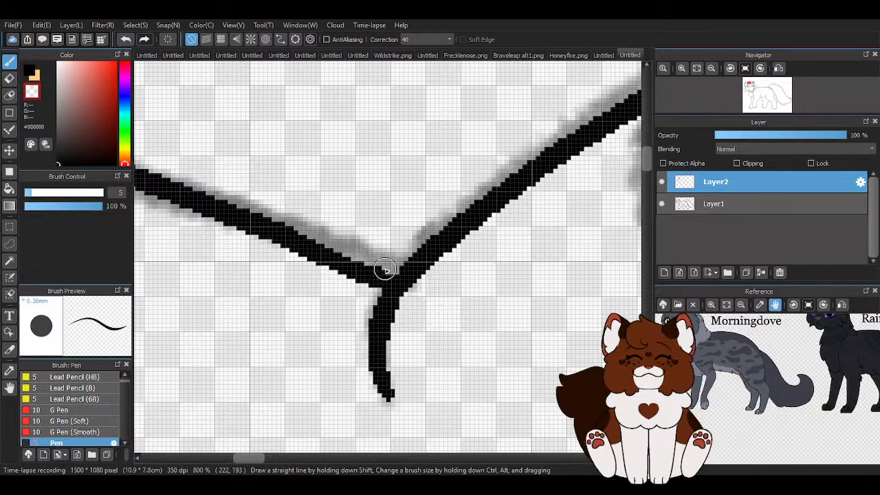
pyautogui.press('x')
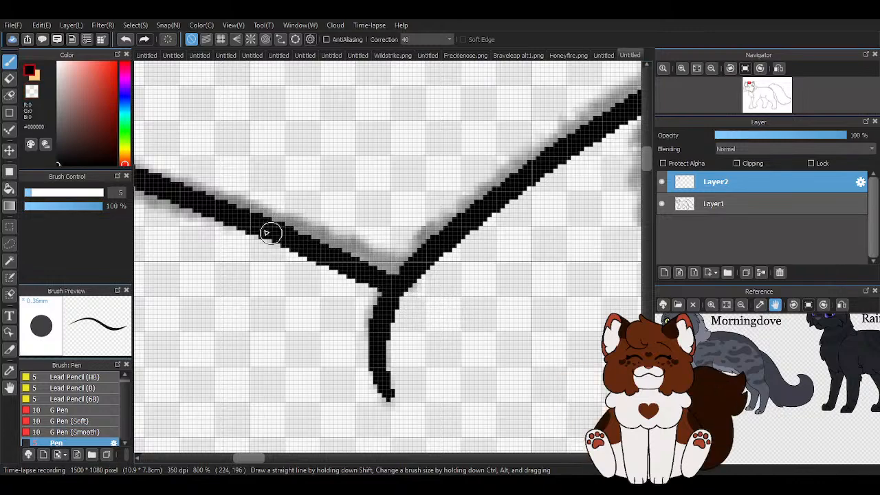
# Shorten and taper the inner point of the small fringe notch below the far ear using the transparent colour.
pyautogui.scroll(-5, 386, 317)
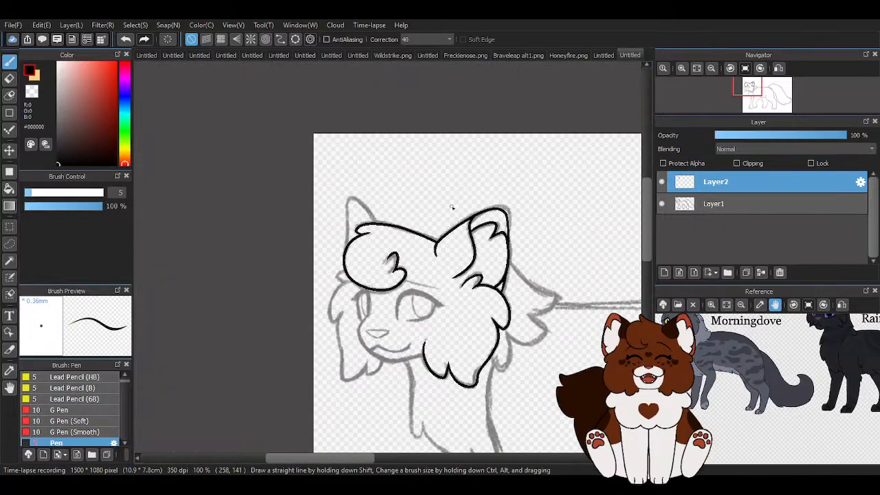
pyautogui.scroll(5, 362, 226)
pyautogui.press('x')
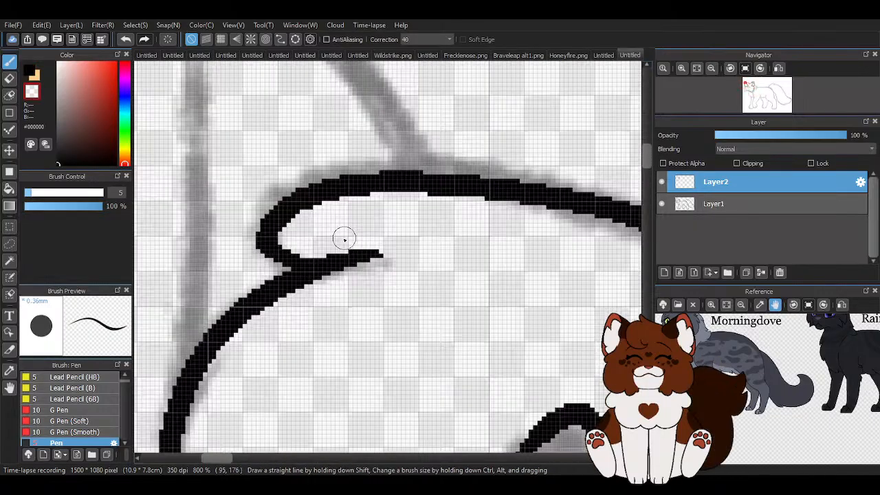
pyautogui.moveTo(395, 248); pyautogui.dragTo(310, 252)
pyautogui.press('x')
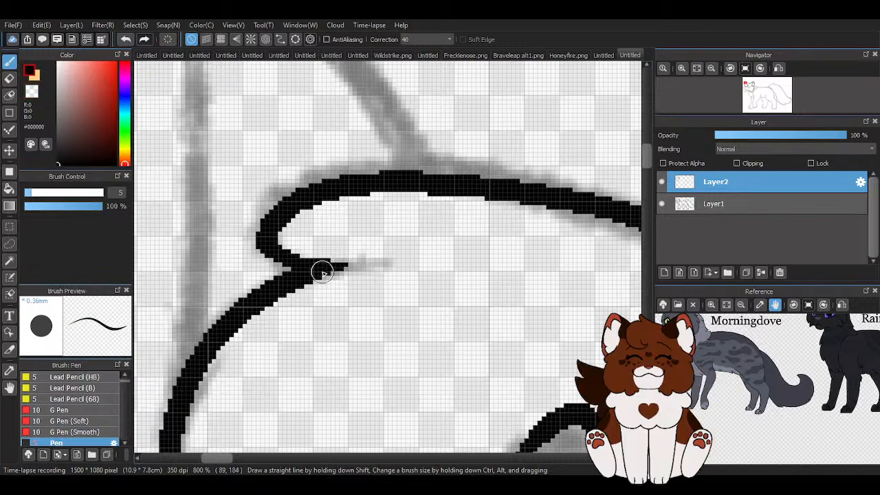
# Ink the far ear's outline from the head top over its tip and down to the outer side of the fringe.
pyautogui.scroll(-2, 314, 267)
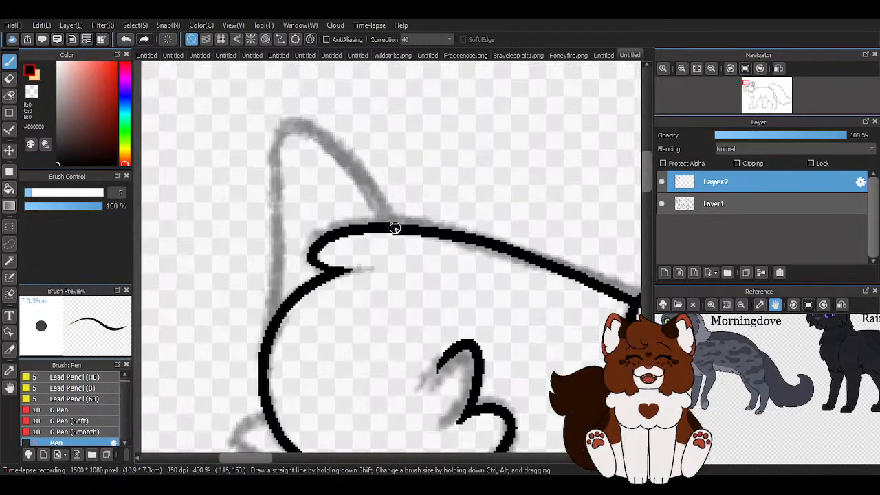
pyautogui.moveTo(393, 227)
pyautogui.mouseDown()
pyautogui.moveTo(323, 147)
pyautogui.moveTo(282, 132)
pyautogui.moveTo(269, 328)
pyautogui.mouseUp()
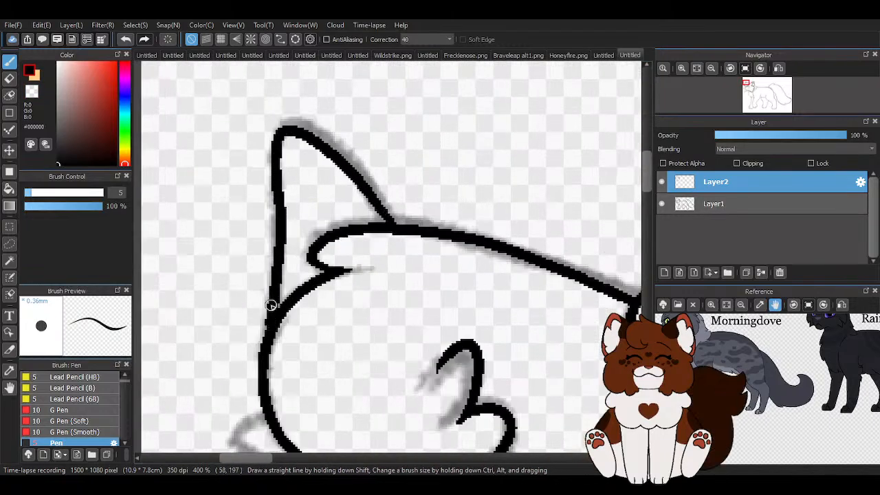
pyautogui.scroll(-5, 289, 230)
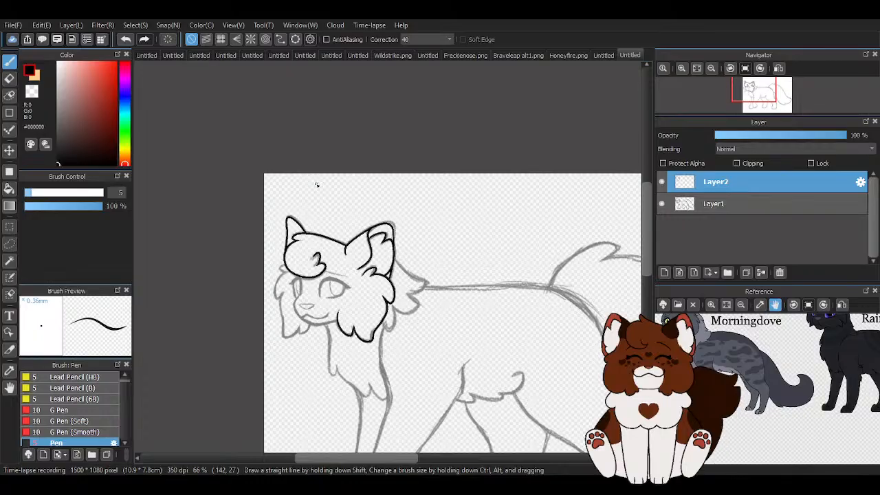
# Ink the small fur tuft beside the fringe and the upper curve of the far cheek fur below it.
pyautogui.scroll(6, 316, 184)
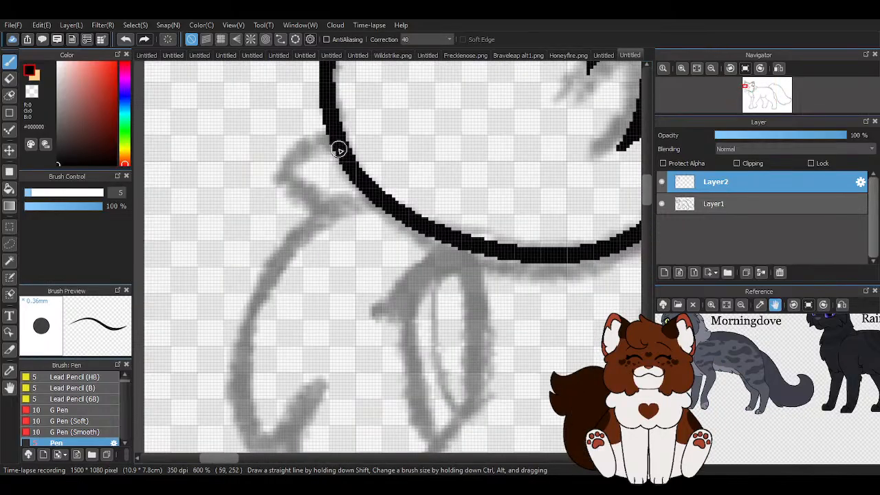
pyautogui.moveTo(335, 143)
pyautogui.mouseDown()
pyautogui.moveTo(293, 163)
pyautogui.moveTo(346, 201)
pyautogui.moveTo(302, 199)
pyautogui.moveTo(255, 371)
pyautogui.mouseUp()
pyautogui.scroll(-2, 342, 162)
pyautogui.scroll(2, 343, 186)
pyautogui.scroll(-5, 275, 289)
pyautogui.scroll(1, 280, 287)
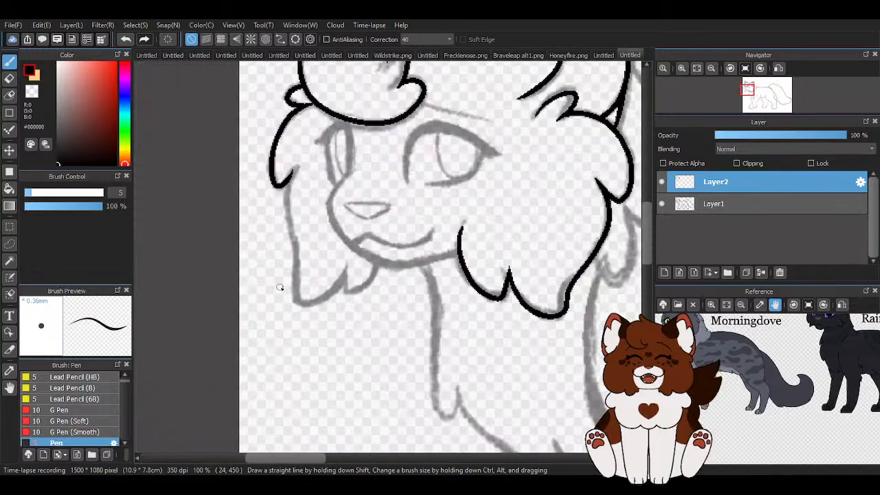
# Ink the lower far cheek fur slightly inside the sketch, ending in two pointed tufts beside the chin.
pyautogui.scroll(2, 280, 287)
pyautogui.moveTo(283, 156)
pyautogui.mouseDown()
pyautogui.moveTo(304, 297)
pyautogui.moveTo(376, 304)
pyautogui.moveTo(374, 324)
pyautogui.moveTo(407, 301)
pyautogui.mouseUp()
pyautogui.scroll(-2, 409, 275)
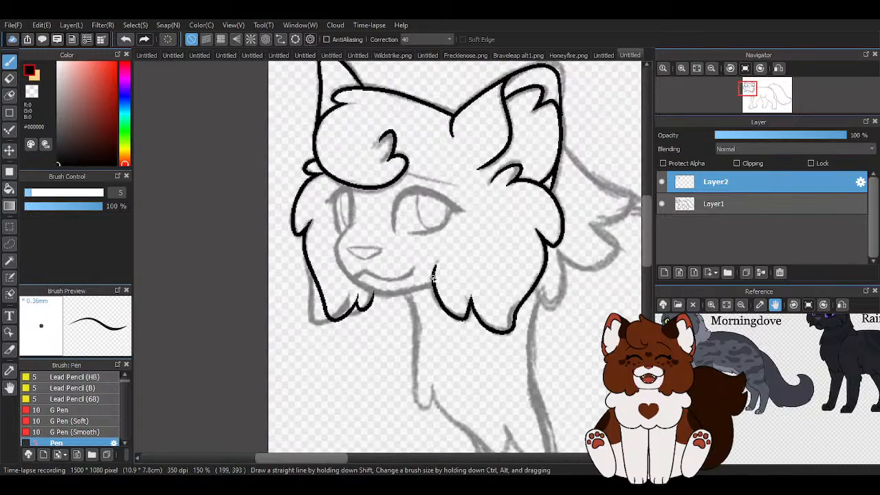
pyautogui.scroll(2, 433, 278)
pyautogui.scroll(3, 353, 345)
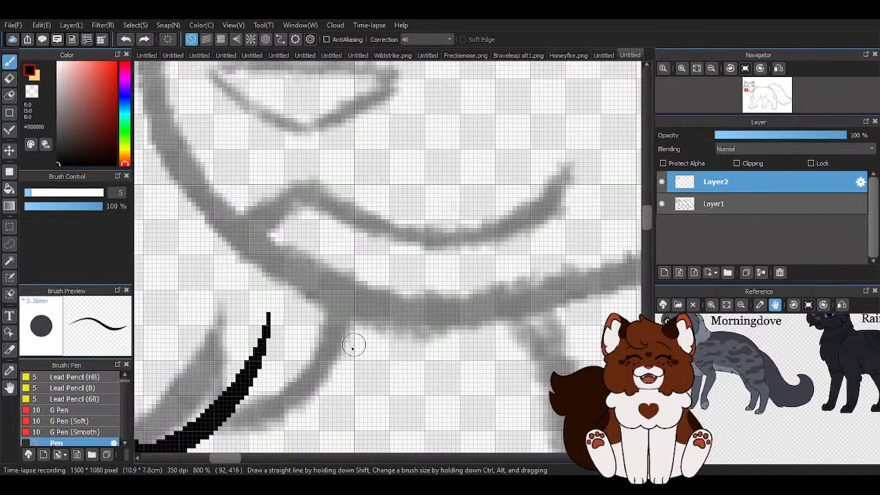
# Ink the small inner tuft of the far cheek fur up to the chin, undoing and redrawing the first stroke.
pyautogui.scroll(-3, 334, 269)
pyautogui.scroll(2, 338, 270)
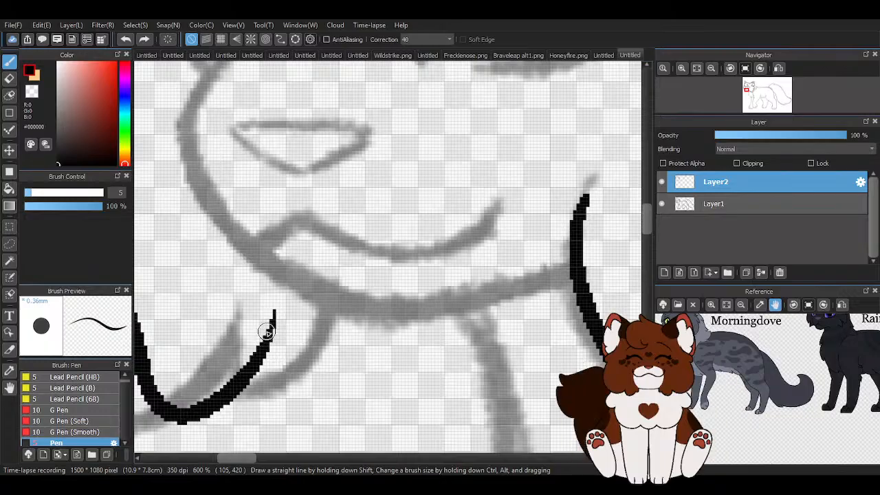
pyautogui.moveTo(268, 392)
pyautogui.mouseDown()
pyautogui.moveTo(309, 383)
pyautogui.moveTo(352, 325)
pyautogui.mouseUp()
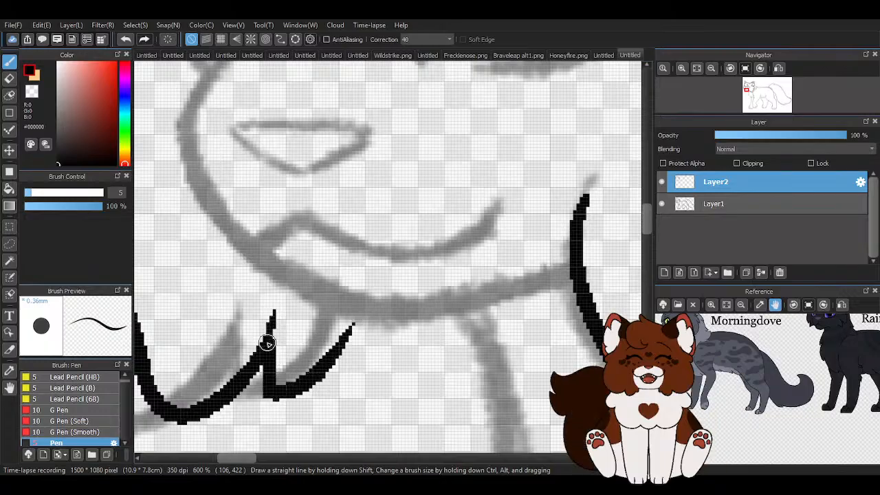
pyautogui.click(125, 38)
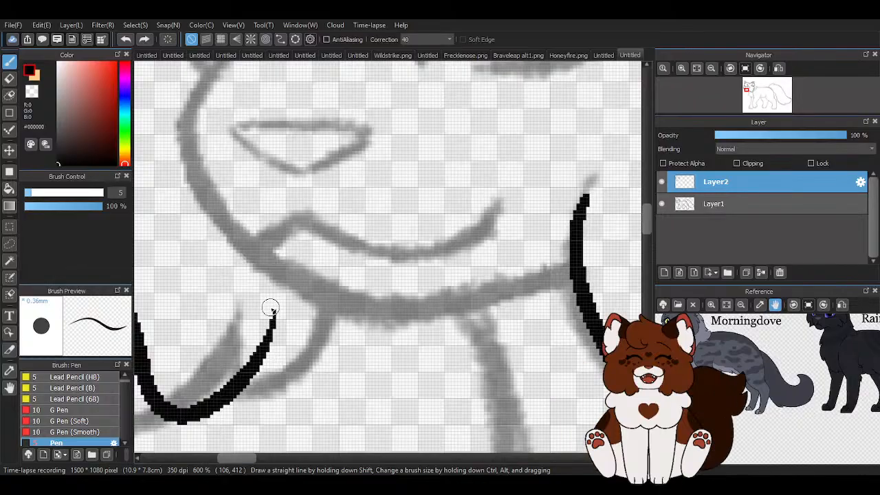
pyautogui.moveTo(270, 310)
pyautogui.mouseDown()
pyautogui.moveTo(288, 388)
pyautogui.moveTo(351, 300)
pyautogui.mouseUp()
pyautogui.scroll(-4, 321, 281)
pyautogui.scroll(3, 330, 265)
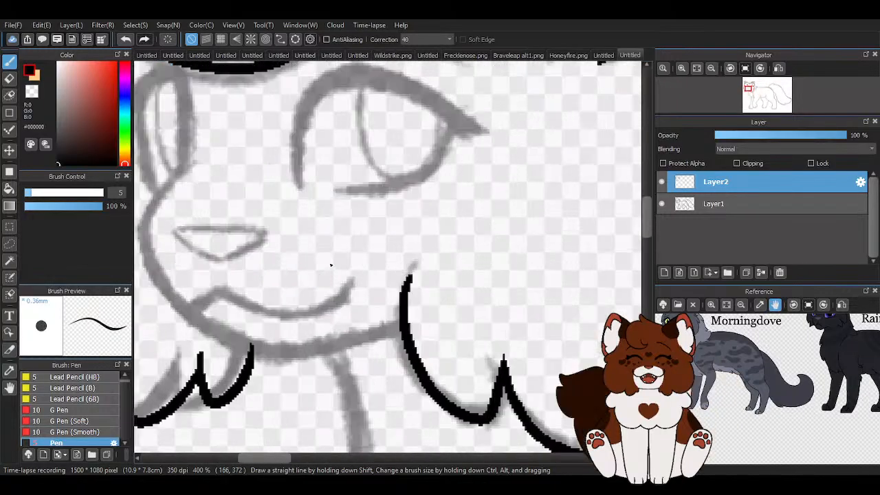
# Ink the muzzle outline from beside the far eye around the front of the face to the chin.
pyautogui.scroll(-1, 335, 246)
pyautogui.scroll(-2, 335, 245)
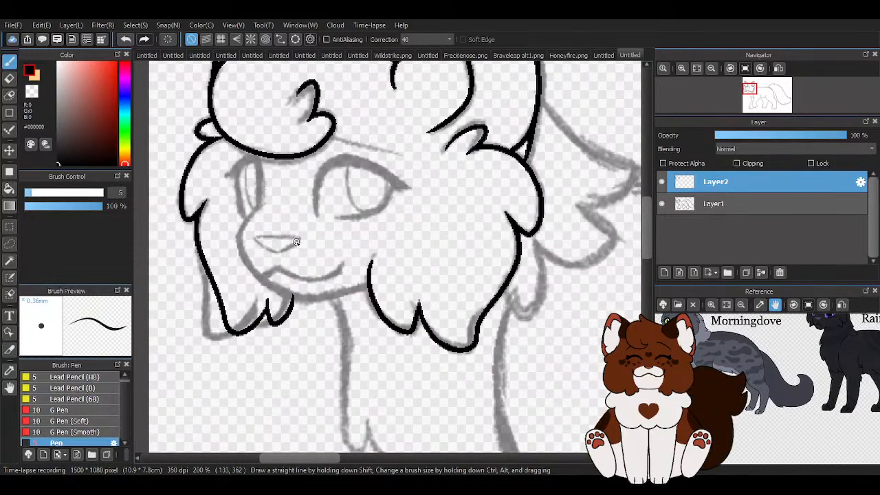
pyautogui.scroll(2, 269, 252)
pyautogui.scroll(1, 322, 209)
pyautogui.moveTo(244, 118)
pyautogui.mouseDown()
pyautogui.moveTo(185, 198)
pyautogui.moveTo(179, 233)
pyautogui.moveTo(181, 202)
pyautogui.moveTo(216, 309)
pyautogui.moveTo(378, 411)
pyautogui.mouseUp()
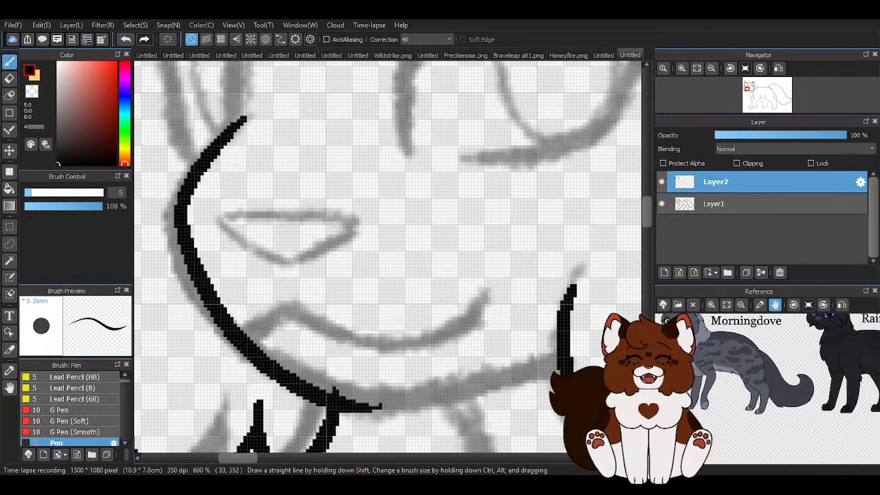
# Ink the jaw line from the chin to the near cheek fur, replacing the first stroke with a slightly thicker one.
pyautogui.scroll(-2, 435, 362)
pyautogui.scroll(2, 434, 362)
pyautogui.moveTo(255, 363)
pyautogui.mouseDown()
pyautogui.moveTo(477, 329)
pyautogui.moveTo(279, 371)
pyautogui.mouseUp()
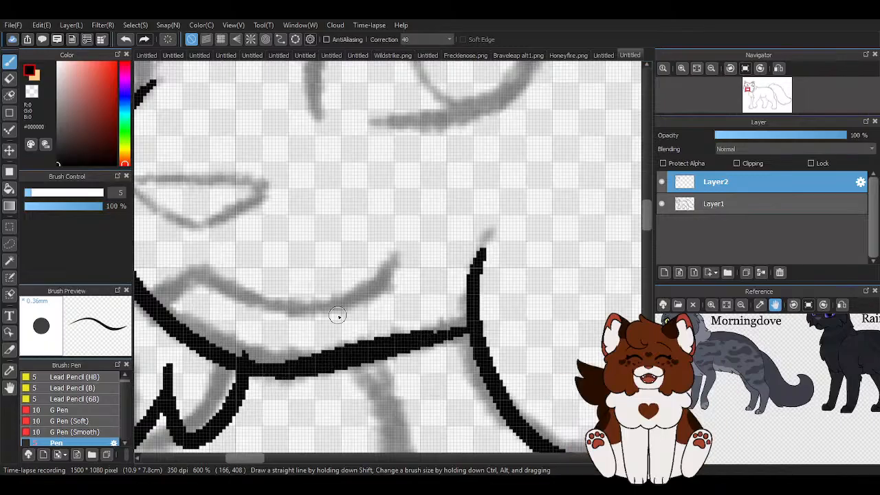
pyautogui.hotkey('ctrl', 'z')
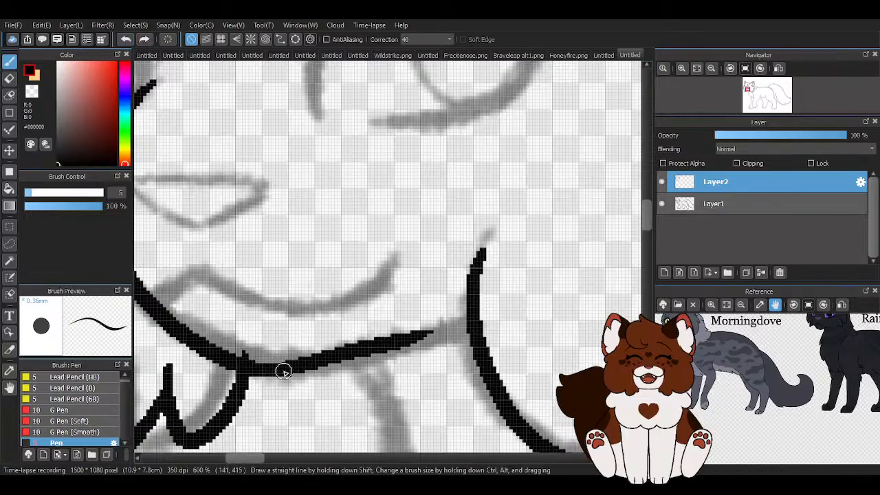
pyautogui.moveTo(283, 371); pyautogui.dragTo(473, 319)
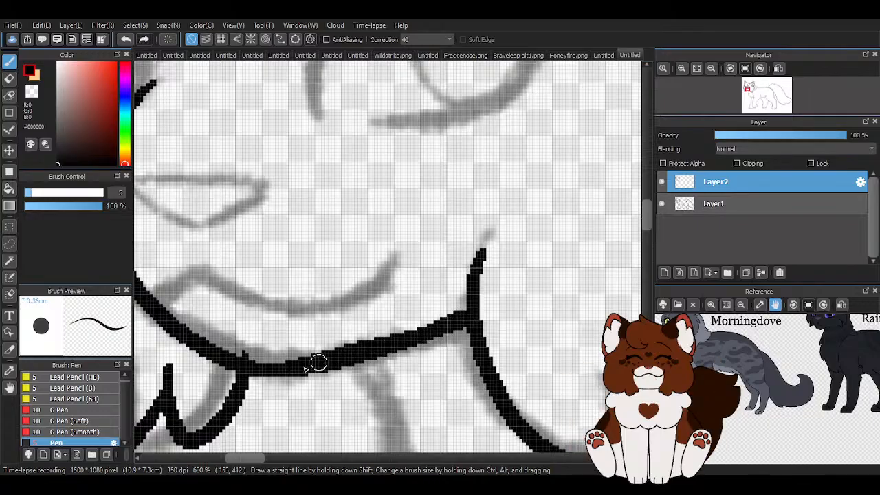
pyautogui.moveTo(318, 363); pyautogui.dragTo(477, 325)
# Thin the jaw line on both edges with the transparent colour and trim the tuft tip poking above it.
pyautogui.rightClick(554, 279)
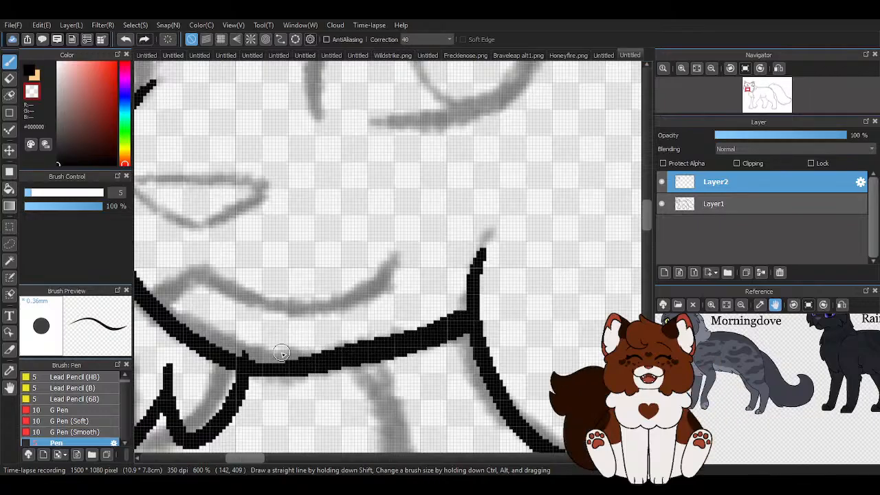
pyautogui.moveTo(282, 354)
pyautogui.mouseDown()
pyautogui.moveTo(367, 342)
pyautogui.moveTo(462, 312)
pyautogui.mouseUp()
pyautogui.moveTo(464, 342); pyautogui.dragTo(334, 373)
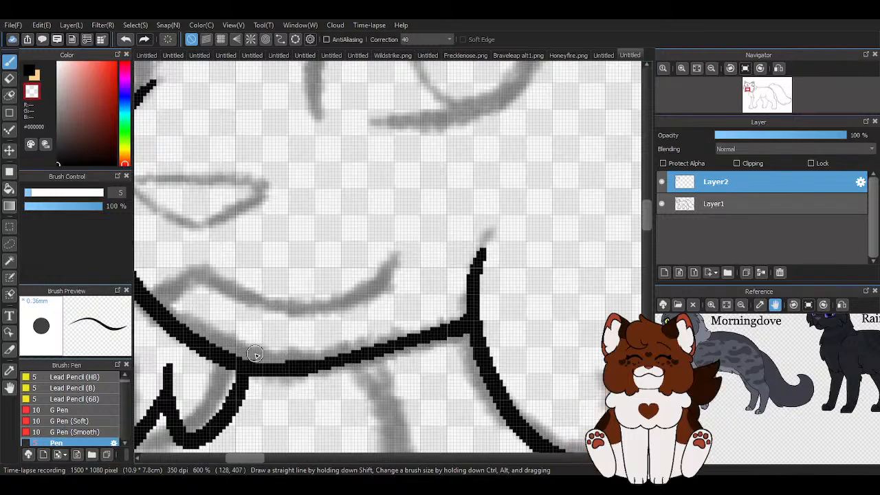
pyautogui.scroll(-3, 288, 310)
pyautogui.scroll(4, 275, 349)
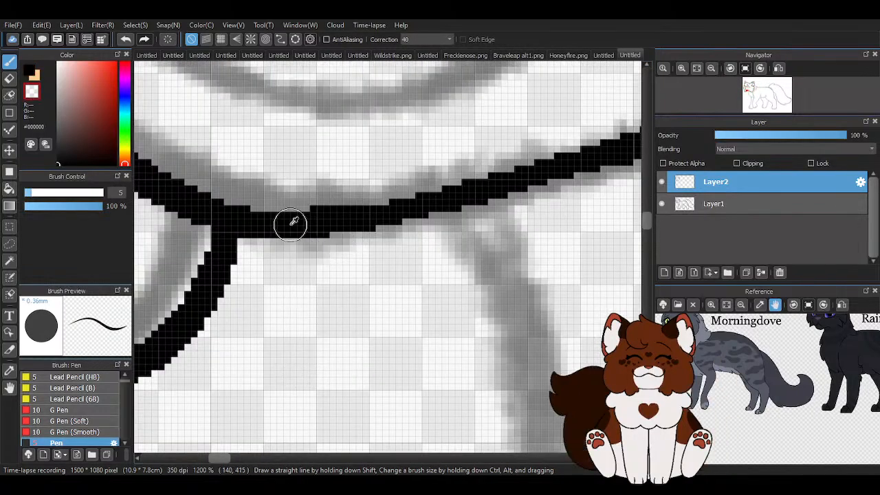
pyautogui.scroll(-5, 311, 273)
# Ink the smiling mouth in black from the muzzle outline to its upturned corner, undoing and redrawing the curve once.
pyautogui.press('z')
pyautogui.scroll(2, 436, 213)
pyautogui.scroll(2, 202, 269)
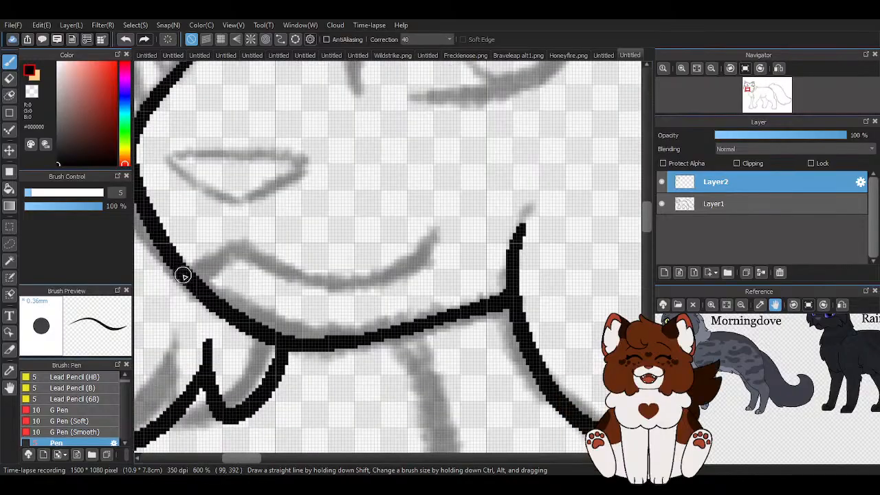
pyautogui.moveTo(198, 270)
pyautogui.mouseDown()
pyautogui.moveTo(232, 251)
pyautogui.moveTo(323, 275)
pyautogui.moveTo(405, 228)
pyautogui.mouseUp()
pyautogui.scroll(-4, 356, 218)
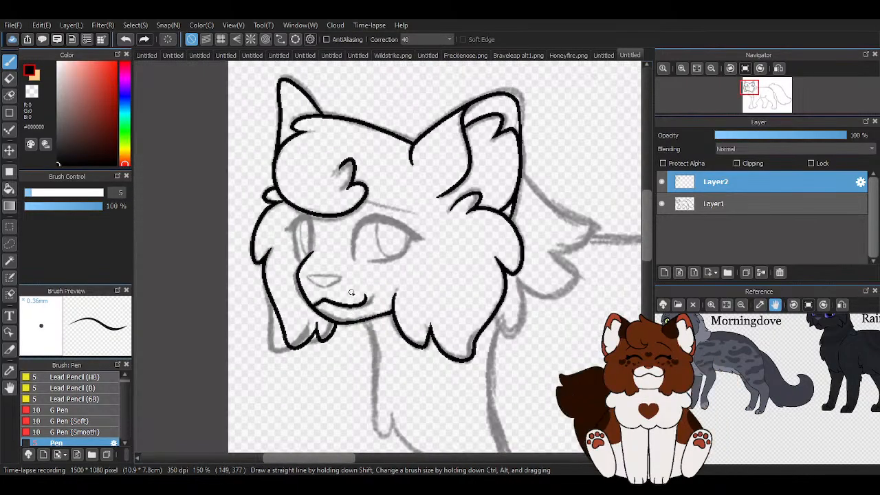
pyautogui.scroll(5, 356, 218)
pyautogui.click(126, 39)
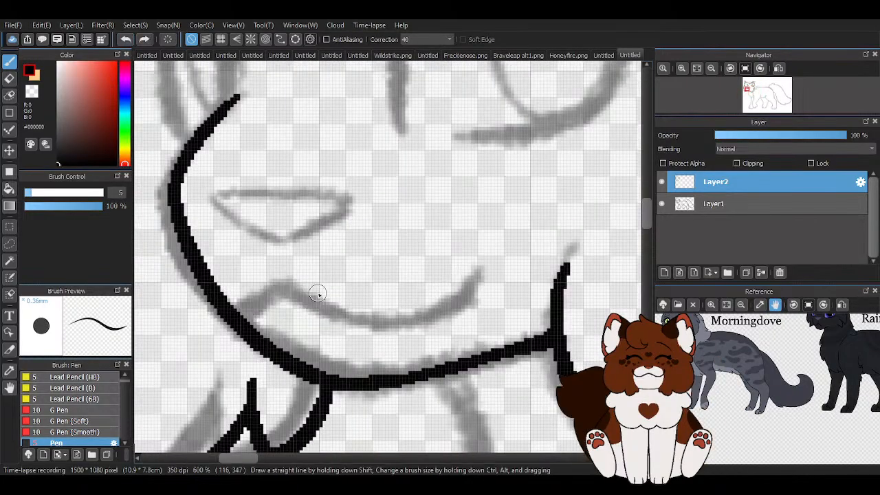
pyautogui.moveTo(288, 290)
pyautogui.mouseDown()
pyautogui.moveTo(329, 306)
pyautogui.moveTo(402, 316)
pyautogui.moveTo(462, 268)
pyautogui.mouseUp()
pyautogui.scroll(1, 464, 273)
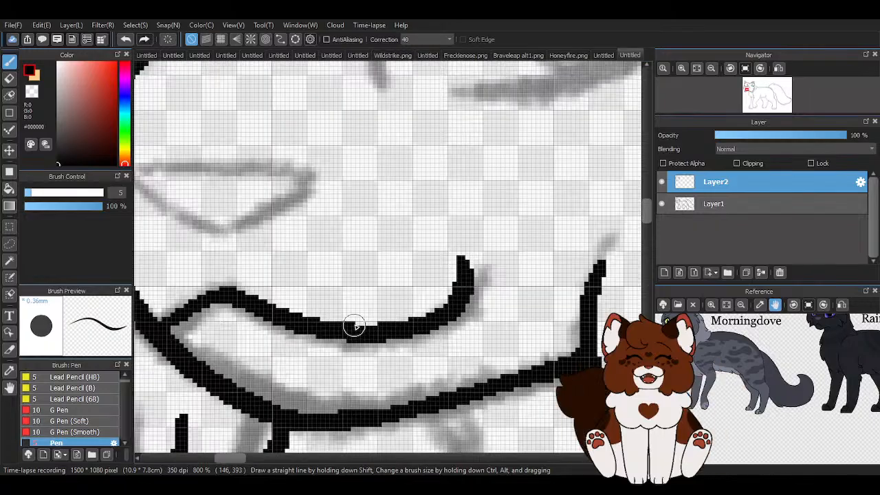
# Try to ink the triangular nose outline and slim its outer edges with the transparent colour.
pyautogui.scroll(-4, 354, 324)
pyautogui.scroll(6, 265, 319)
pyautogui.scroll(-6, 304, 310)
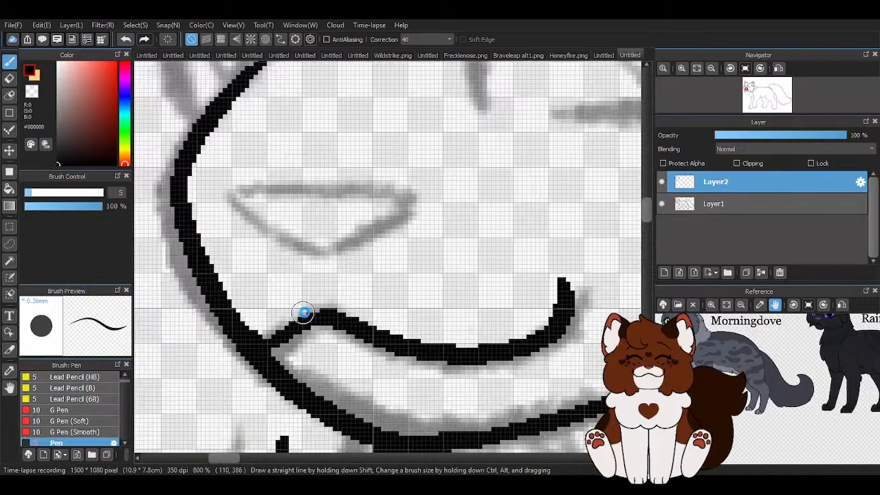
pyautogui.scroll(6, 289, 295)
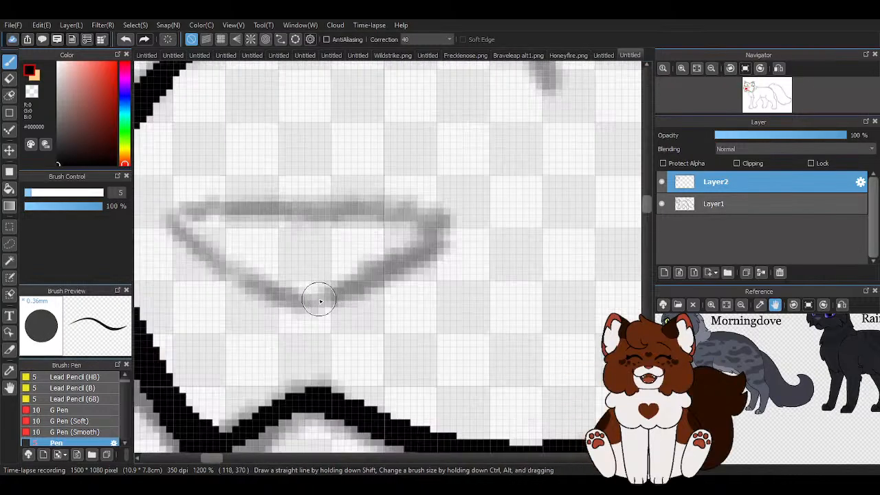
pyautogui.moveTo(314, 297)
pyautogui.mouseDown()
pyautogui.moveTo(402, 238)
pyautogui.moveTo(393, 225)
pyautogui.moveTo(314, 211)
pyautogui.moveTo(239, 214)
pyautogui.moveTo(193, 223)
pyautogui.moveTo(181, 236)
pyautogui.moveTo(242, 279)
pyautogui.moveTo(322, 293)
pyautogui.moveTo(336, 277)
pyautogui.moveTo(282, 292)
pyautogui.moveTo(318, 302)
pyautogui.moveTo(367, 275)
pyautogui.moveTo(424, 211)
pyautogui.mouseUp()
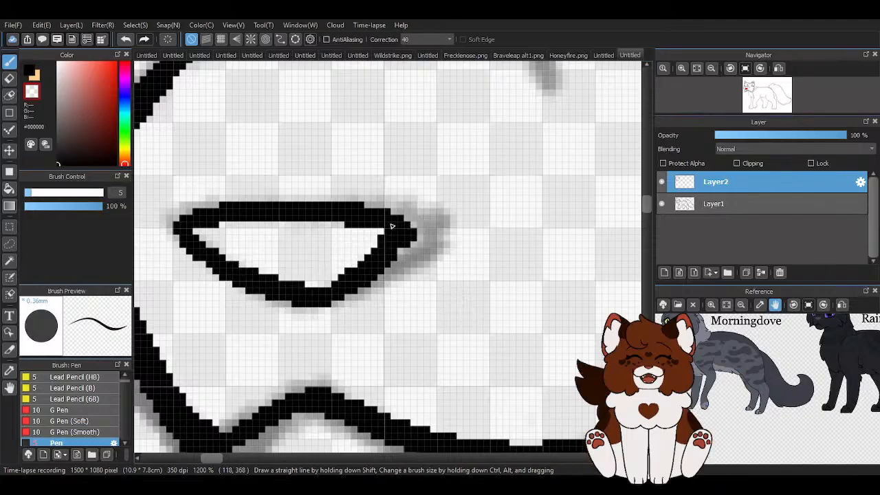
pyautogui.moveTo(397, 267); pyautogui.dragTo(344, 304)
pyautogui.scroll(-1, 437, 221)
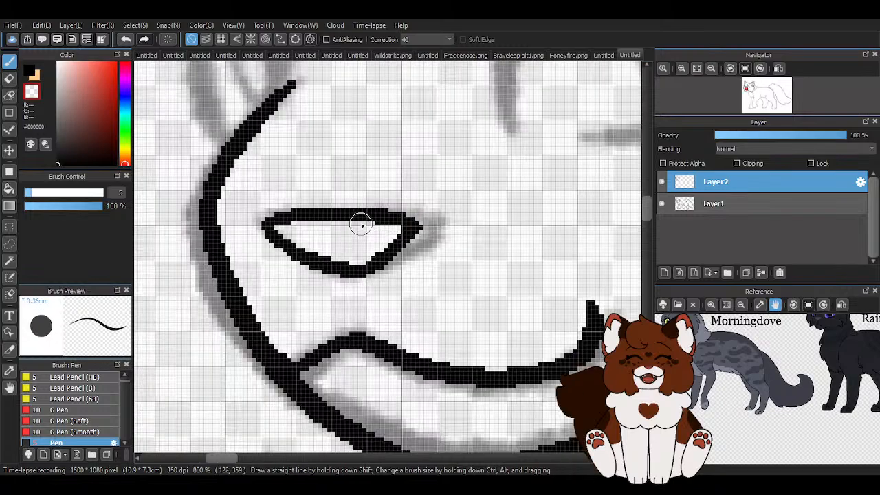
pyautogui.scroll(1, 297, 220)
pyautogui.moveTo(448, 208)
pyautogui.mouseDown()
pyautogui.moveTo(419, 216)
pyautogui.moveTo(264, 210)
pyautogui.moveTo(345, 301)
pyautogui.moveTo(432, 252)
pyautogui.moveTo(455, 252)
pyautogui.mouseUp()
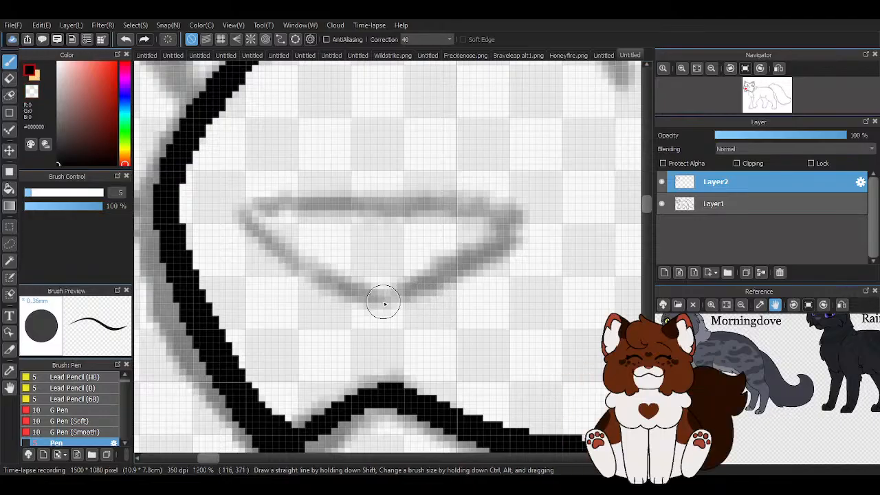
# Ink the nose in black as a closed rounded triangle slightly inside the sketched one.
pyautogui.moveTo(389, 299)
pyautogui.mouseDown()
pyautogui.moveTo(477, 243)
pyautogui.moveTo(481, 229)
pyautogui.moveTo(357, 207)
pyautogui.moveTo(309, 210)
pyautogui.moveTo(266, 227)
pyautogui.moveTo(304, 273)
pyautogui.moveTo(341, 288)
pyautogui.moveTo(385, 296)
pyautogui.mouseUp()
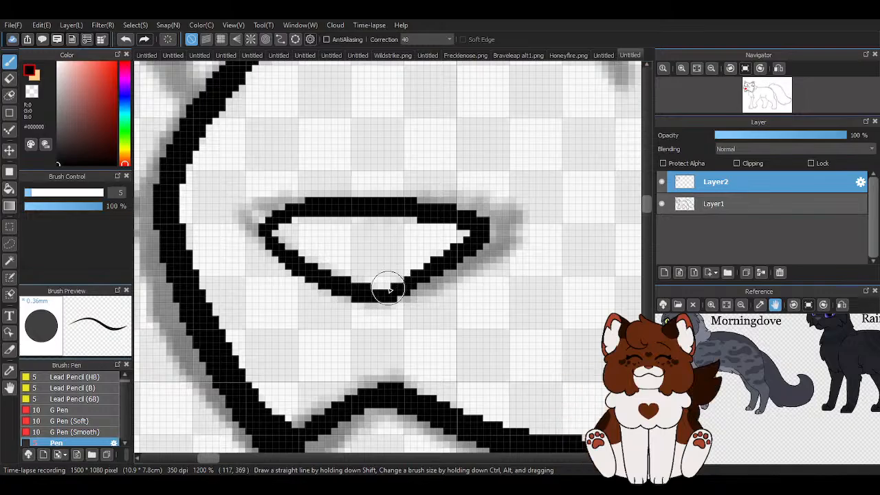
pyautogui.scroll(-6, 340, 243)
pyautogui.scroll(-3, 341, 242)
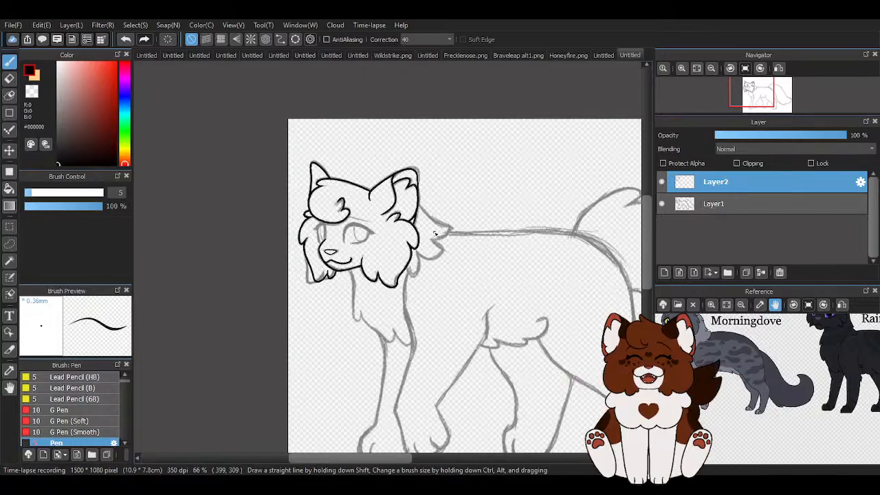
# Ink the near eye's thick upper lid from its front end over the arch to the pointed outer corner.
pyautogui.scroll(6, 350, 232)
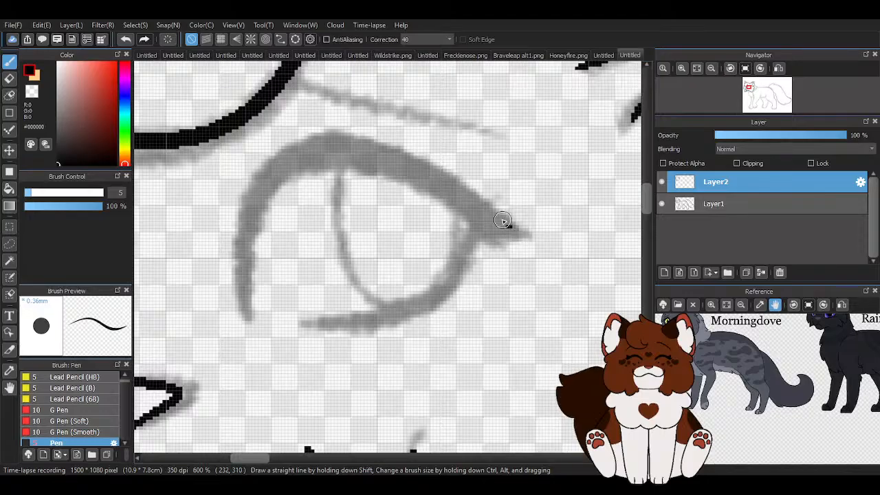
pyautogui.moveTo(502, 220)
pyautogui.mouseDown()
pyautogui.moveTo(382, 147)
pyautogui.moveTo(302, 143)
pyautogui.moveTo(249, 248)
pyautogui.mouseUp()
pyautogui.moveTo(249, 317)
pyautogui.mouseDown()
pyautogui.moveTo(245, 212)
pyautogui.moveTo(282, 164)
pyautogui.moveTo(253, 246)
pyautogui.moveTo(248, 292)
pyautogui.moveTo(243, 257)
pyautogui.moveTo(259, 197)
pyautogui.moveTo(304, 165)
pyautogui.moveTo(366, 162)
pyautogui.moveTo(488, 230)
pyautogui.mouseUp()
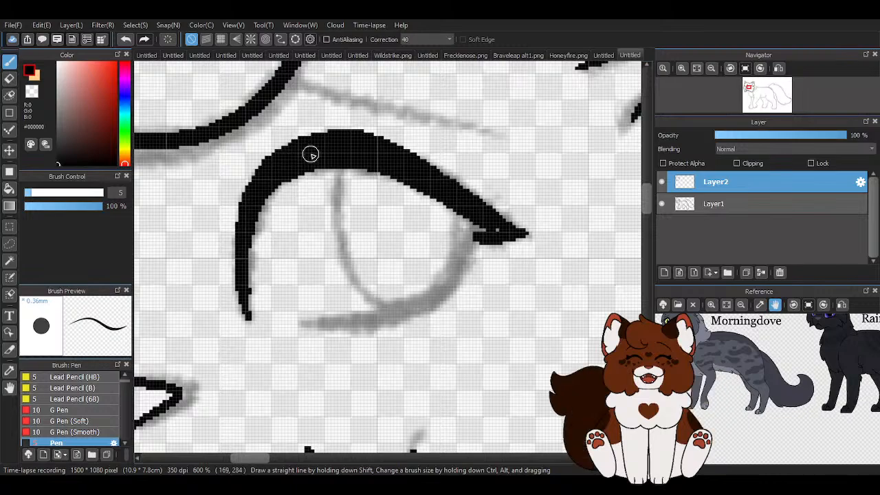
# Ink and thicken the near eye's lower lid into the outer corner, and add the curved iris line between the lids.
pyautogui.moveTo(463, 214); pyautogui.dragTo(438, 306)
pyautogui.scroll(1, 431, 310)
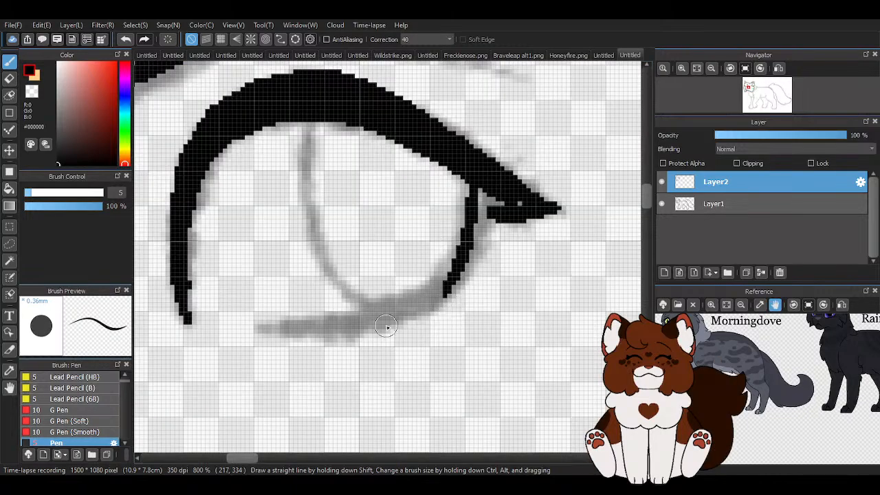
pyautogui.moveTo(244, 331)
pyautogui.mouseDown()
pyautogui.moveTo(388, 322)
pyautogui.moveTo(450, 292)
pyautogui.moveTo(494, 200)
pyautogui.mouseUp()
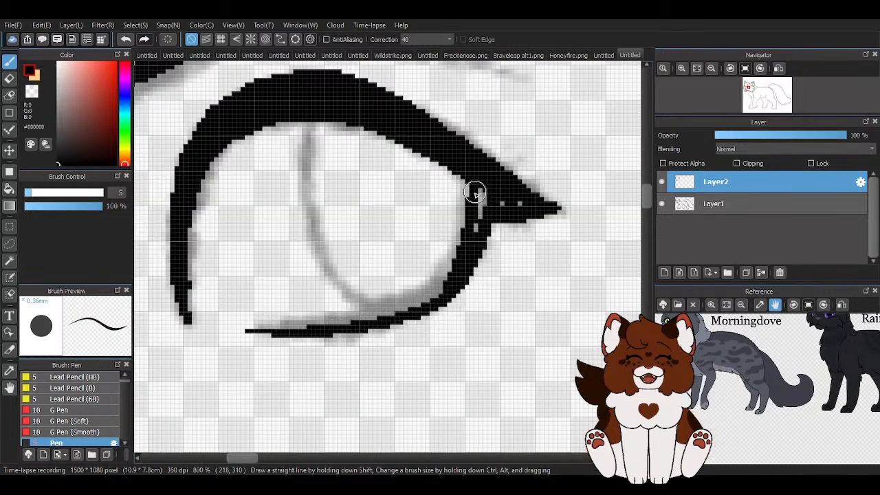
pyautogui.moveTo(317, 328)
pyautogui.mouseDown()
pyautogui.moveTo(411, 300)
pyautogui.moveTo(479, 210)
pyautogui.mouseUp()
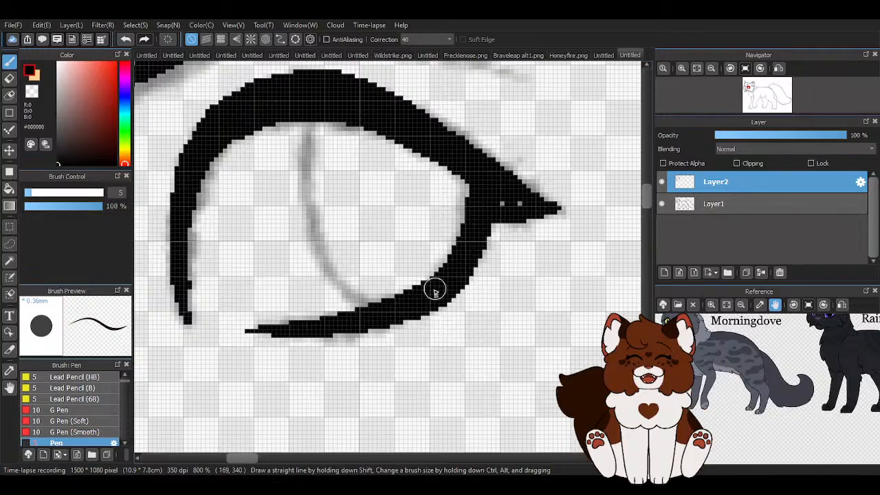
pyautogui.moveTo(448, 270); pyautogui.dragTo(462, 177)
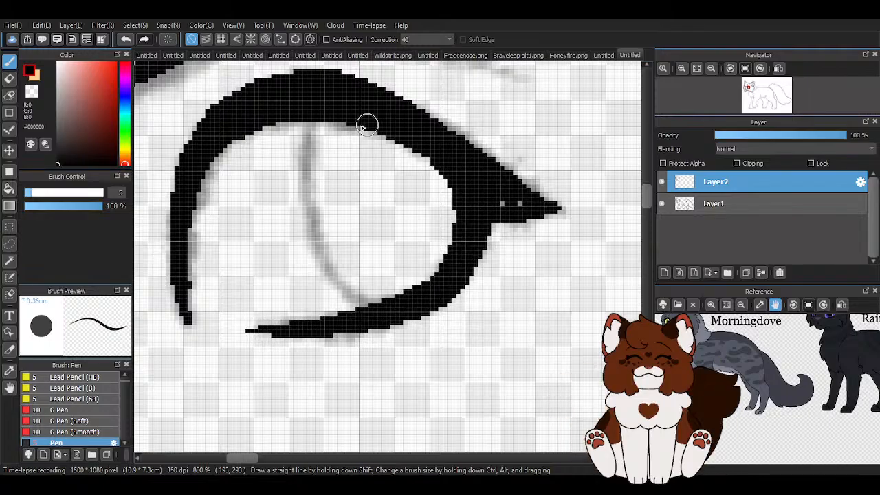
pyautogui.moveTo(309, 129)
pyautogui.mouseDown()
pyautogui.moveTo(338, 284)
pyautogui.moveTo(391, 302)
pyautogui.mouseUp()
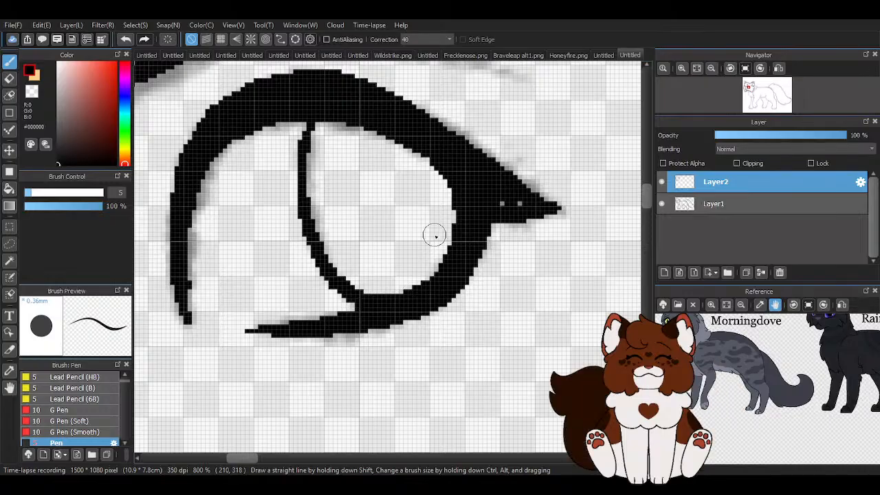
# Fill the gaps in the near eye's outer corner and trim its tip and upper edge with the transparent colour.
pyautogui.scroll(-4, 434, 236)
pyautogui.scroll(4, 456, 234)
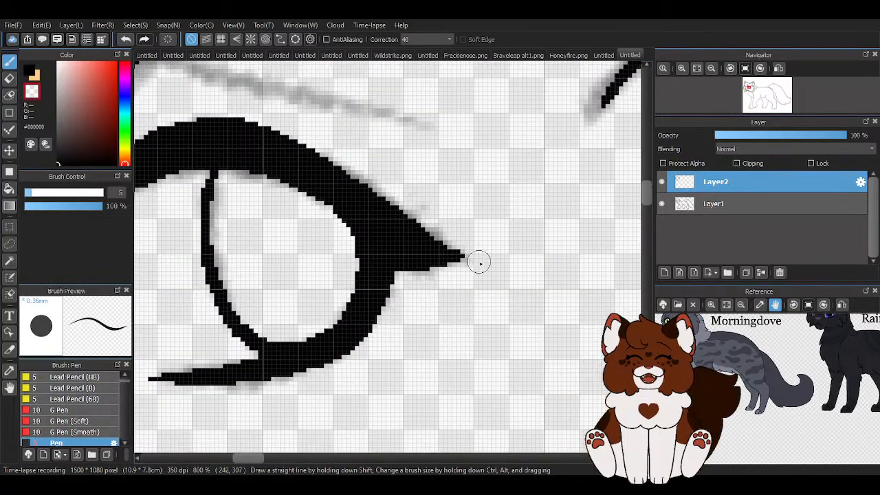
pyautogui.moveTo(480, 263)
pyautogui.mouseDown()
pyautogui.moveTo(316, 139)
pyautogui.moveTo(317, 167)
pyautogui.moveTo(308, 156)
pyautogui.moveTo(444, 249)
pyautogui.mouseUp()
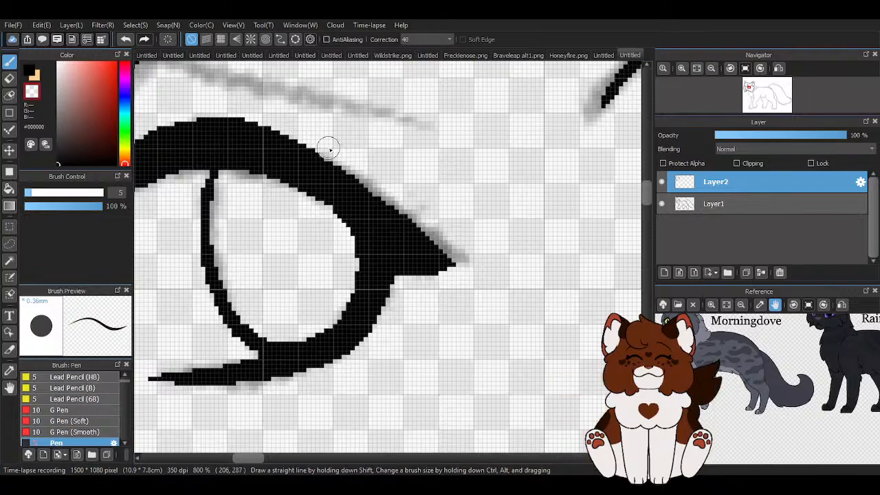
pyautogui.moveTo(332, 150)
pyautogui.mouseDown()
pyautogui.moveTo(448, 262)
pyautogui.moveTo(459, 286)
pyautogui.mouseUp()
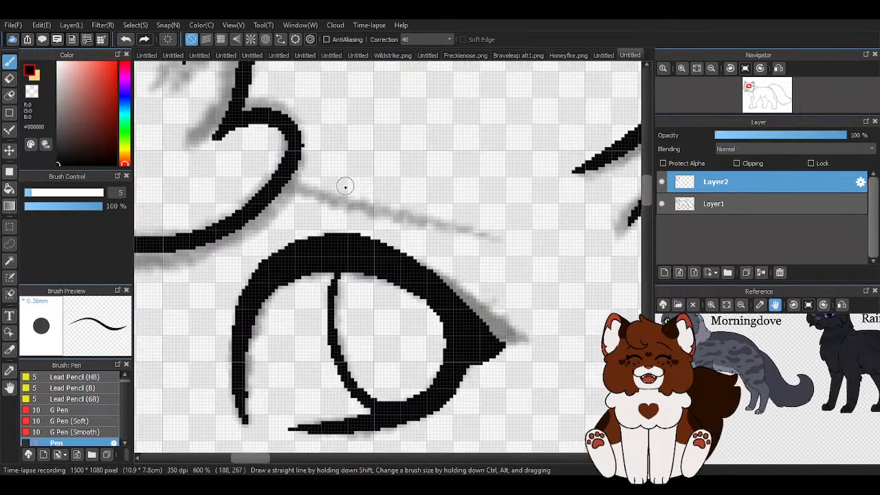
# Ink the tapered brow line running from the forehead fluff back over the near eye.
pyautogui.moveTo(297, 158)
pyautogui.mouseDown()
pyautogui.moveTo(441, 230)
pyautogui.moveTo(513, 246)
pyautogui.mouseUp()
pyautogui.scroll(-4, 438, 235)
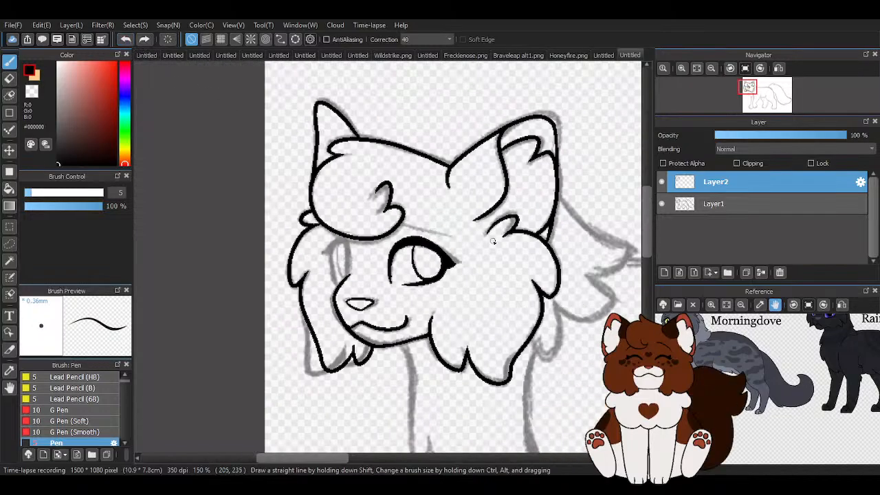
pyautogui.scroll(5, 453, 275)
pyautogui.scroll(-3, 469, 307)
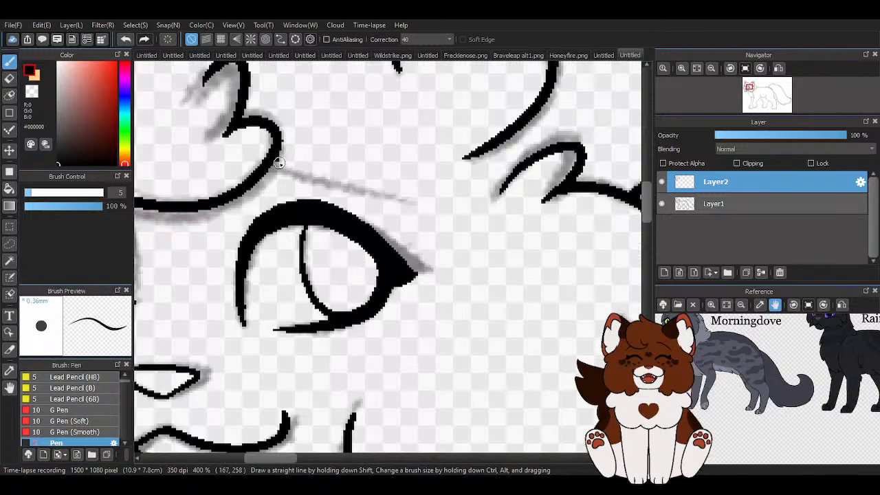
pyautogui.moveTo(278, 163); pyautogui.dragTo(418, 202)
pyautogui.scroll(-3, 416, 203)
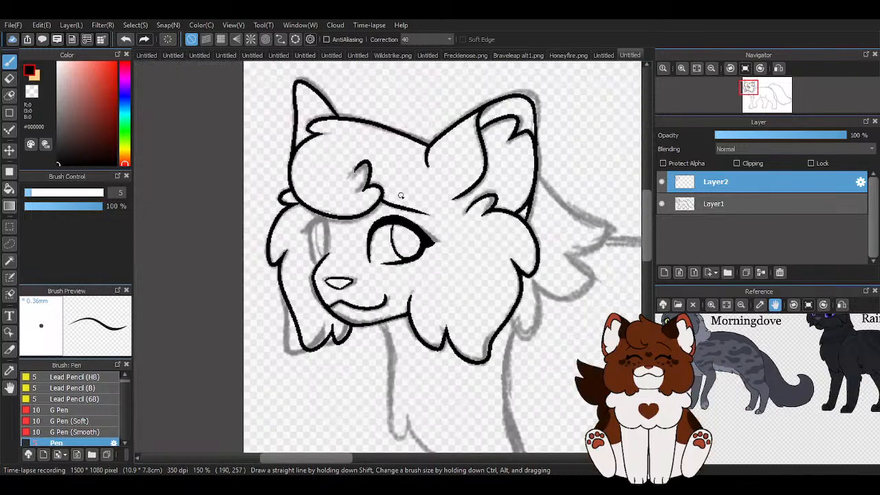
# Ink the far eye's inner edge from the forehead fluff to the muzzle, and its outer lid with a pointed corner.
pyautogui.scroll(5, 380, 269)
pyautogui.moveTo(345, 354)
pyautogui.mouseDown()
pyautogui.moveTo(341, 280)
pyautogui.moveTo(297, 157)
pyautogui.mouseUp()
pyautogui.scroll(-3, 300, 193)
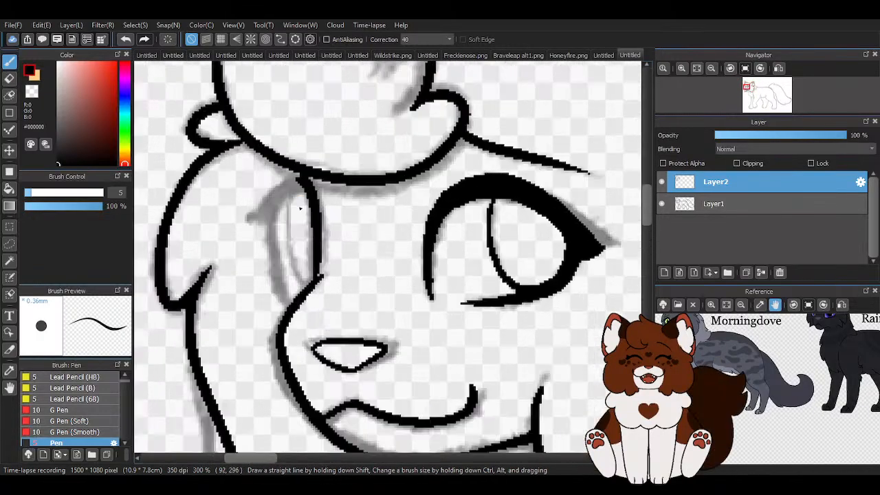
pyautogui.scroll(2, 300, 208)
pyautogui.moveTo(319, 190)
pyautogui.mouseDown()
pyautogui.moveTo(264, 203)
pyautogui.moveTo(275, 211)
pyautogui.moveTo(267, 238)
pyautogui.moveTo(261, 223)
pyautogui.moveTo(268, 328)
pyautogui.moveTo(282, 343)
pyautogui.mouseUp()
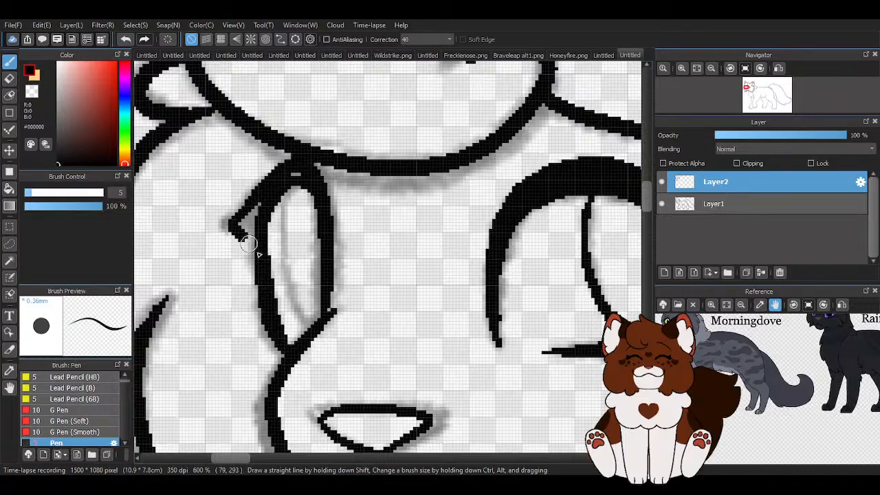
# Fill the far eye's pointed outer corner in black, thicken its inner edge and add the curved iris line.
pyautogui.moveTo(257, 236)
pyautogui.mouseDown()
pyautogui.moveTo(259, 213)
pyautogui.moveTo(276, 187)
pyautogui.moveTo(319, 202)
pyautogui.mouseUp()
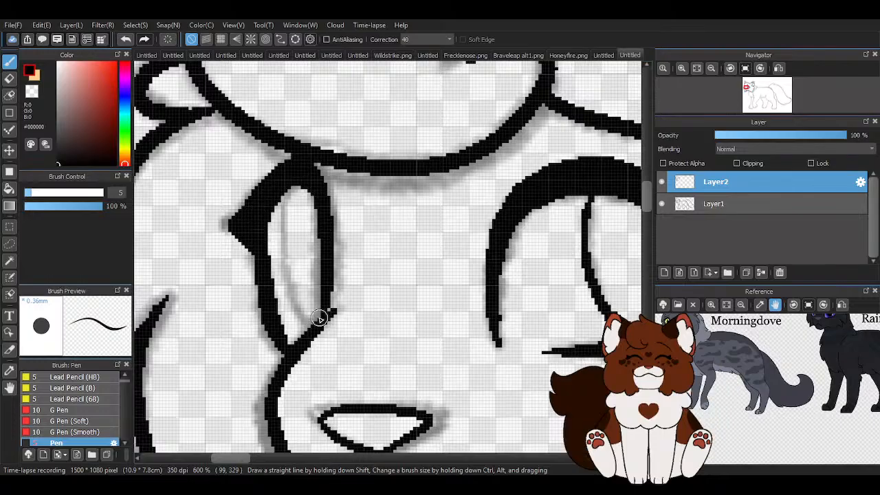
pyautogui.moveTo(318, 319); pyautogui.dragTo(324, 260)
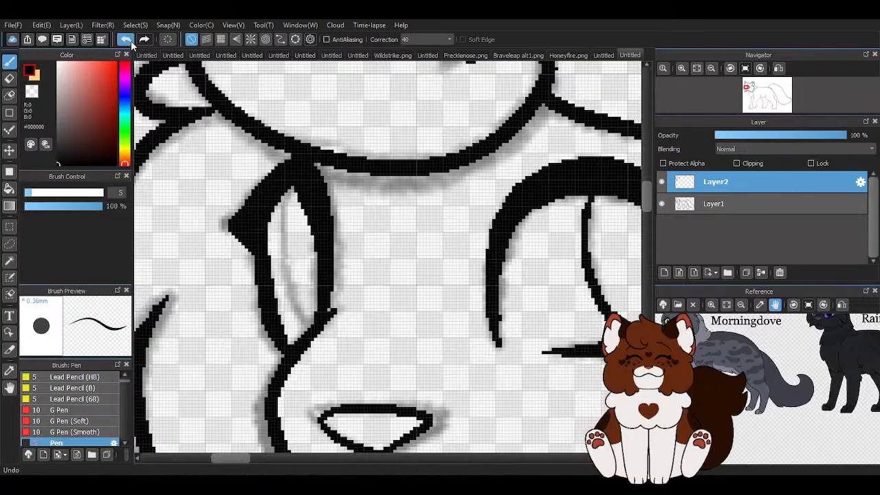
pyautogui.scroll(1, 323, 302)
pyautogui.moveTo(329, 303)
pyautogui.mouseDown()
pyautogui.moveTo(323, 210)
pyautogui.moveTo(295, 141)
pyautogui.mouseUp()
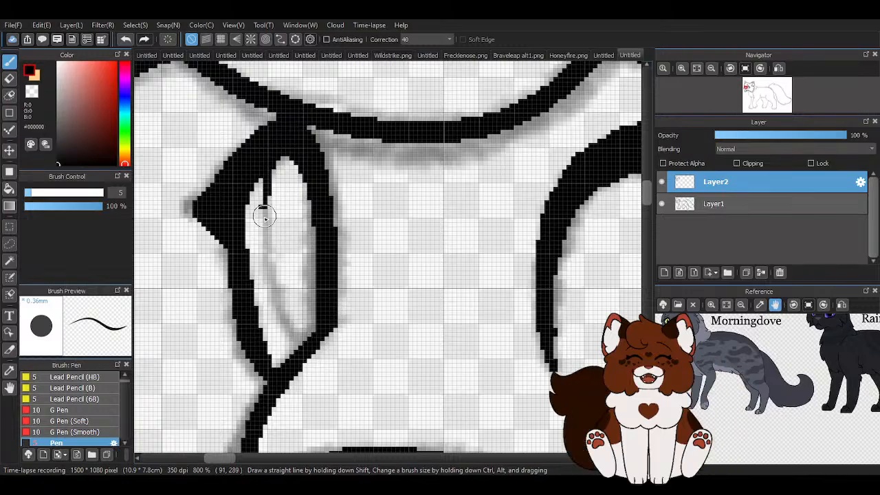
pyautogui.moveTo(264, 217)
pyautogui.mouseDown()
pyautogui.moveTo(270, 279)
pyautogui.moveTo(297, 337)
pyautogui.mouseUp()
pyautogui.scroll(-4, 336, 247)
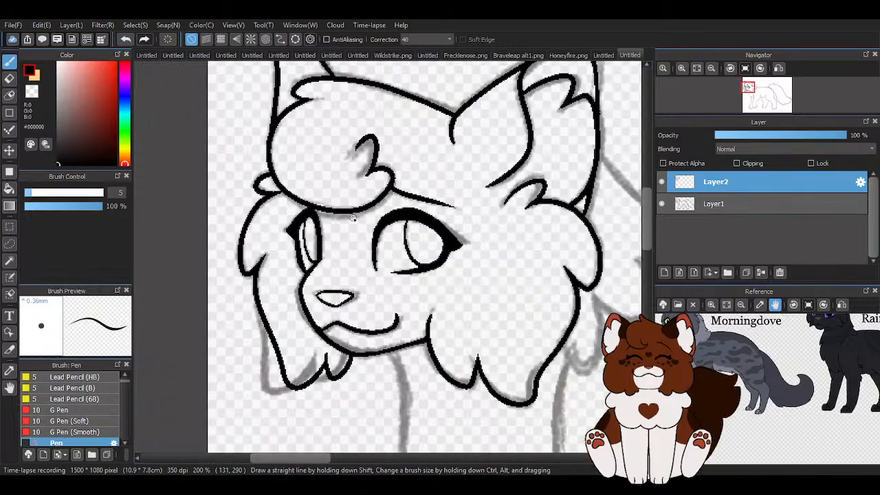
pyautogui.scroll(-1, 351, 226)
pyautogui.scroll(2, 302, 360)
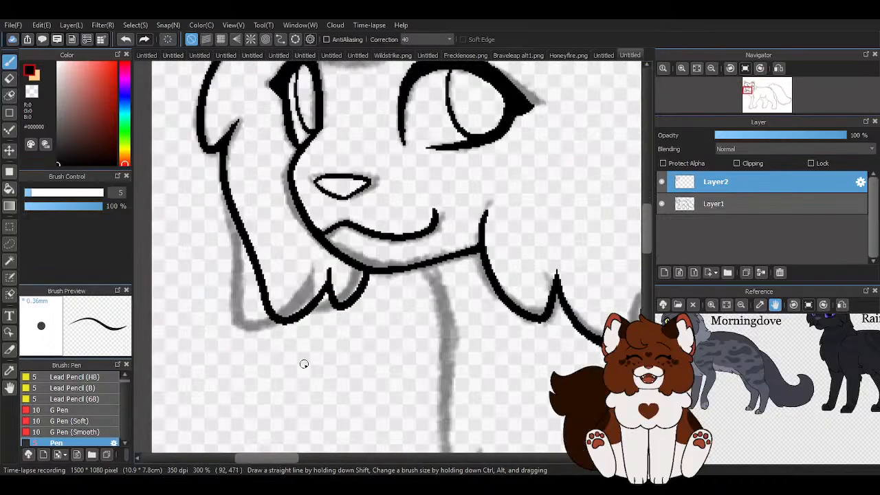
pyautogui.press('c')
pyautogui.scroll(3, 304, 289)
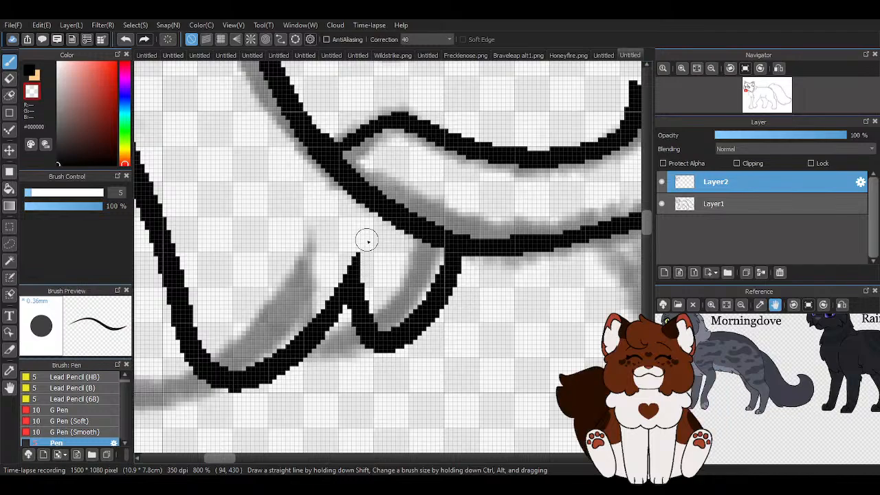
pyautogui.scroll(-8, 350, 197)
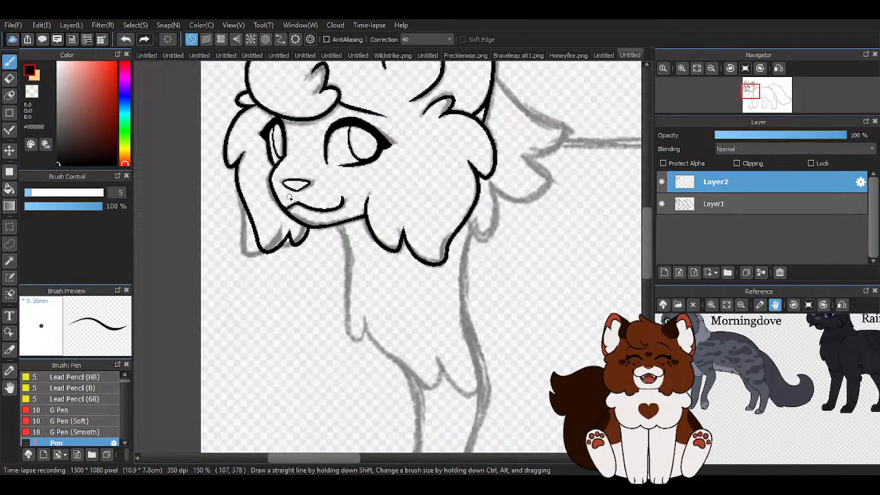
pyautogui.press('c')
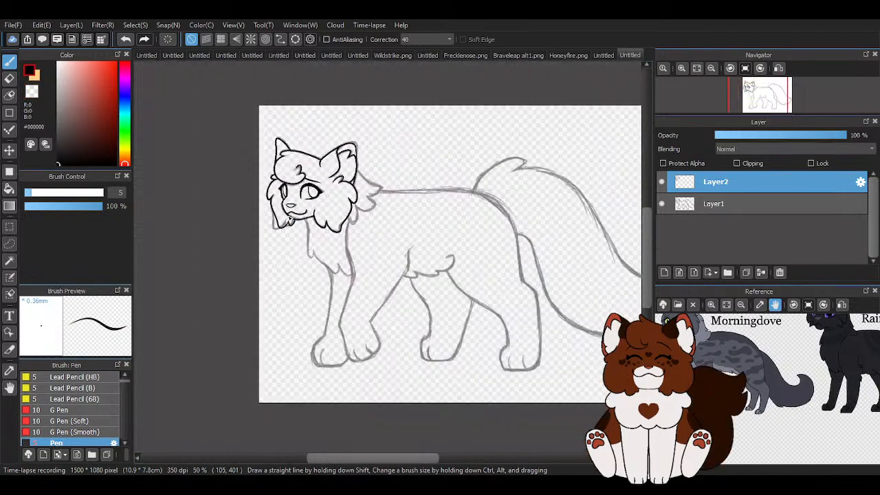
# Ink the neck ruff behind the head from the ear base down, with two large pointed tufts and a smaller rounded one beneath.
pyautogui.scroll(5, 383, 141)
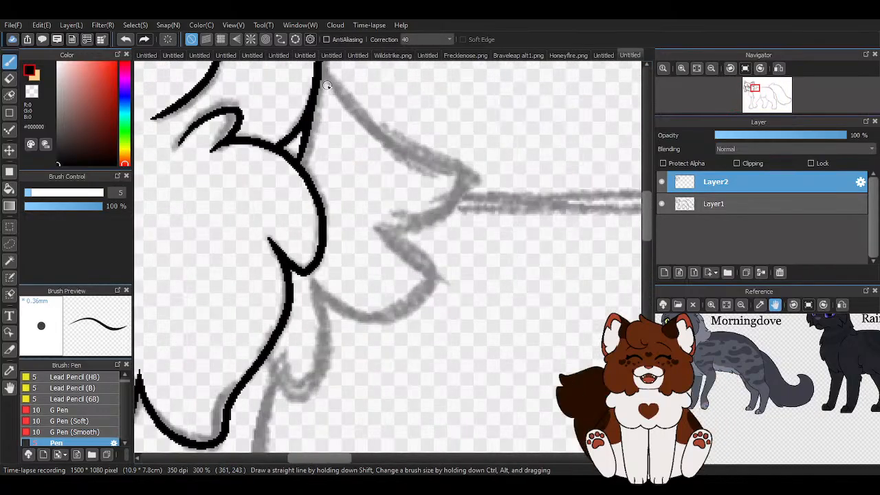
pyautogui.moveTo(320, 79)
pyautogui.mouseDown()
pyautogui.moveTo(446, 159)
pyautogui.moveTo(381, 206)
pyautogui.mouseUp()
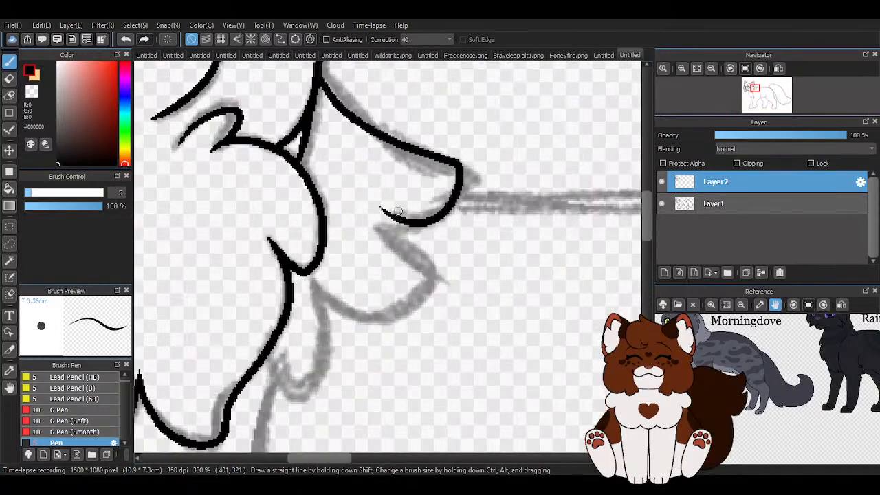
pyautogui.hotkey('ctrl', 'z')
pyautogui.scroll(-1, 343, 138)
pyautogui.scroll(1, 343, 138)
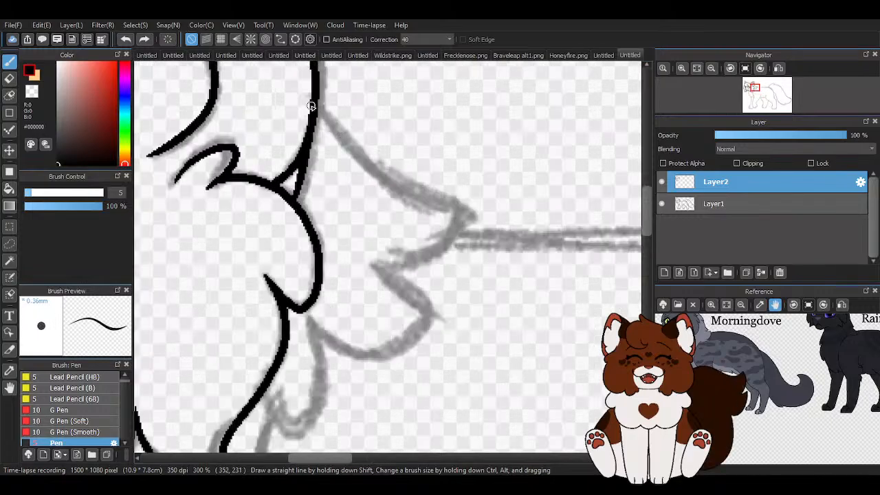
pyautogui.moveTo(315, 112)
pyautogui.mouseDown()
pyautogui.moveTo(454, 201)
pyautogui.moveTo(368, 260)
pyautogui.moveTo(428, 310)
pyautogui.moveTo(321, 337)
pyautogui.mouseUp()
pyautogui.scroll(-2, 319, 319)
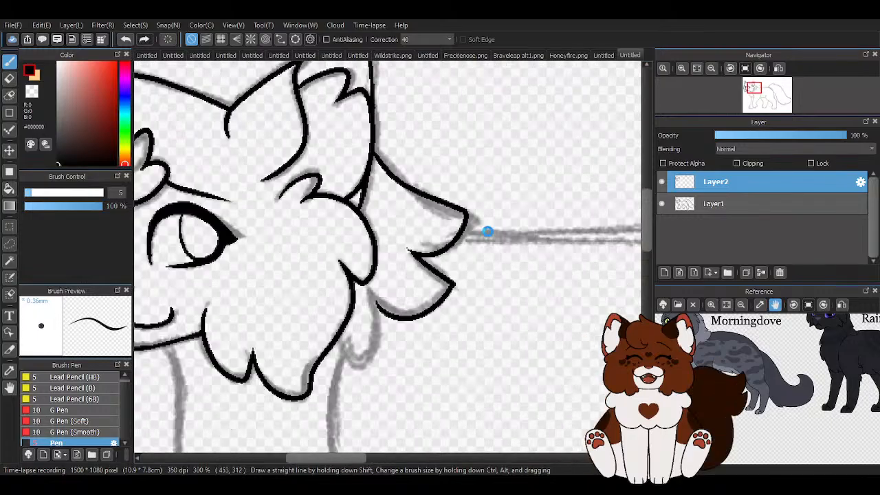
pyautogui.scroll(3, 404, 290)
pyautogui.moveTo(372, 277)
pyautogui.mouseDown()
pyautogui.moveTo(368, 365)
pyautogui.moveTo(306, 349)
pyautogui.mouseUp()
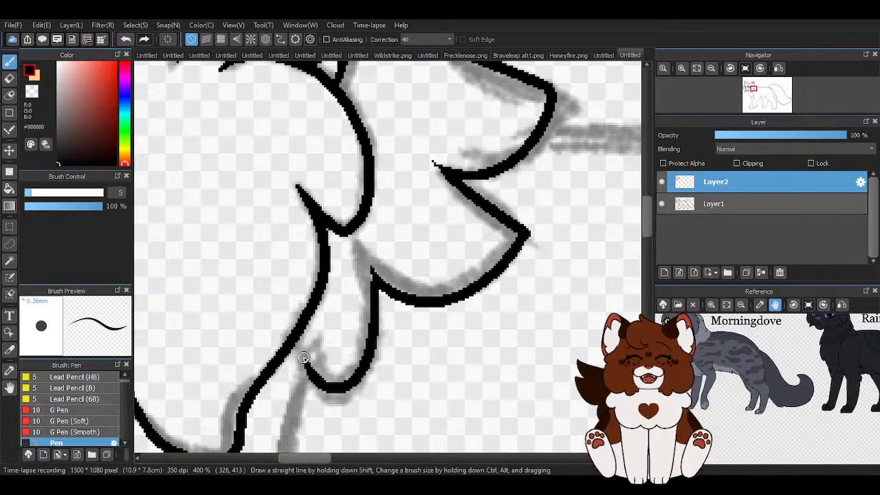
pyautogui.scroll(-1, 438, 246)
# Ink the front of the neck from under the chin down around the first small chest tuft.
pyautogui.scroll(3, 378, 370)
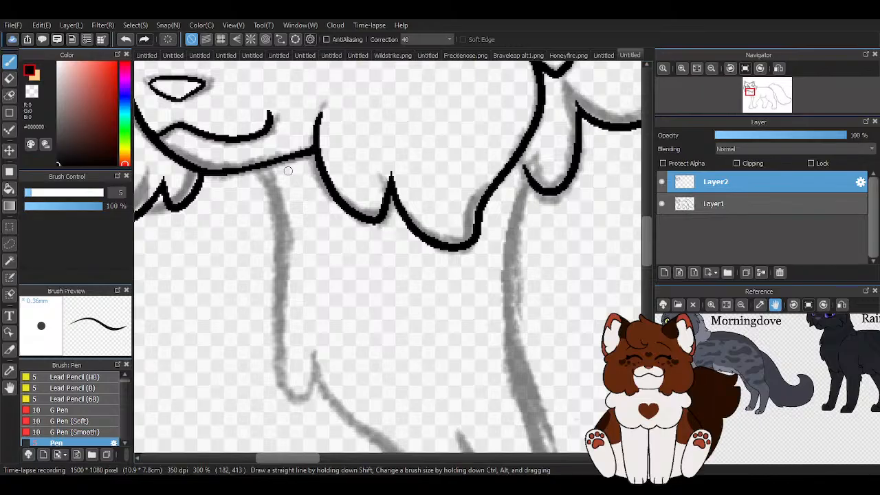
pyautogui.scroll(-2, 288, 170)
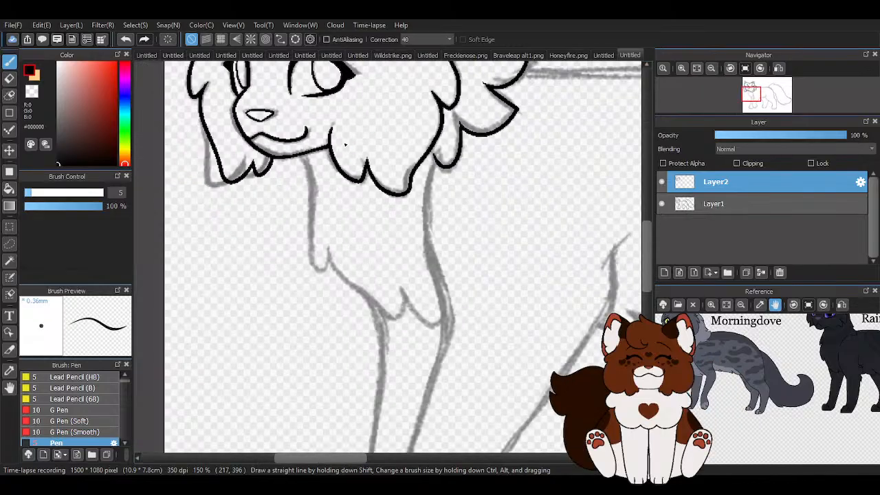
pyautogui.scroll(3, 387, 185)
pyautogui.moveTo(296, 75)
pyautogui.mouseDown()
pyautogui.moveTo(327, 177)
pyautogui.moveTo(309, 328)
pyautogui.moveTo(370, 324)
pyautogui.mouseUp()
pyautogui.scroll(-2, 364, 296)
pyautogui.scroll(2, 356, 228)
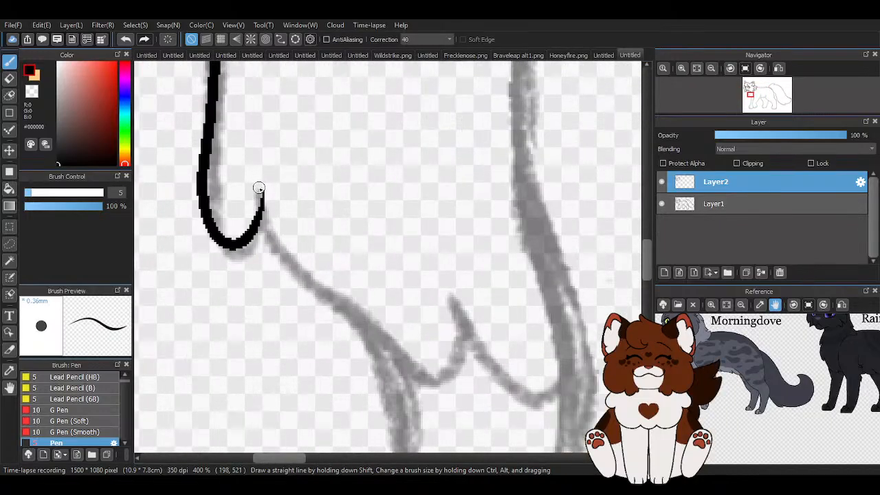
# Ink the lower edge of the chest fur from the first tuft back to the shoulder, forming two more curved tufts.
pyautogui.moveTo(301, 260)
pyautogui.mouseDown()
pyautogui.moveTo(406, 355)
pyautogui.moveTo(462, 317)
pyautogui.mouseUp()
pyautogui.hotkey('ctrl', 'z')
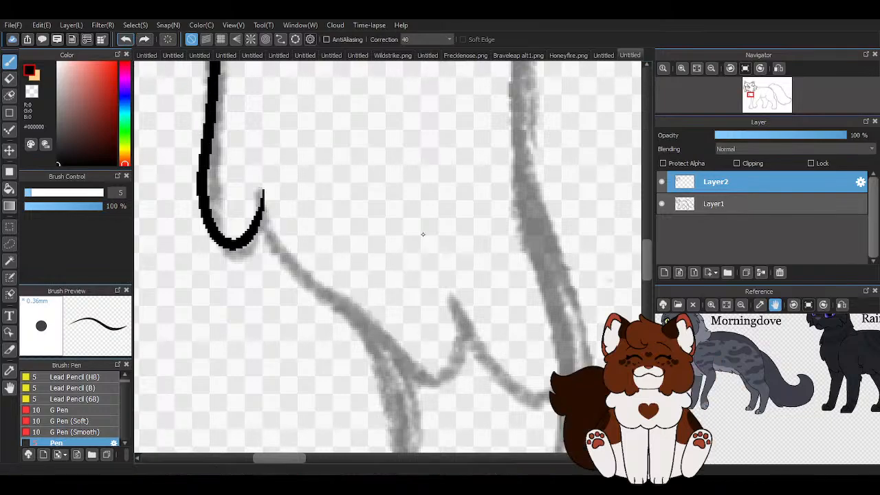
pyautogui.hotkey('ctrl', 'y')
pyautogui.scroll(-3, 344, 255)
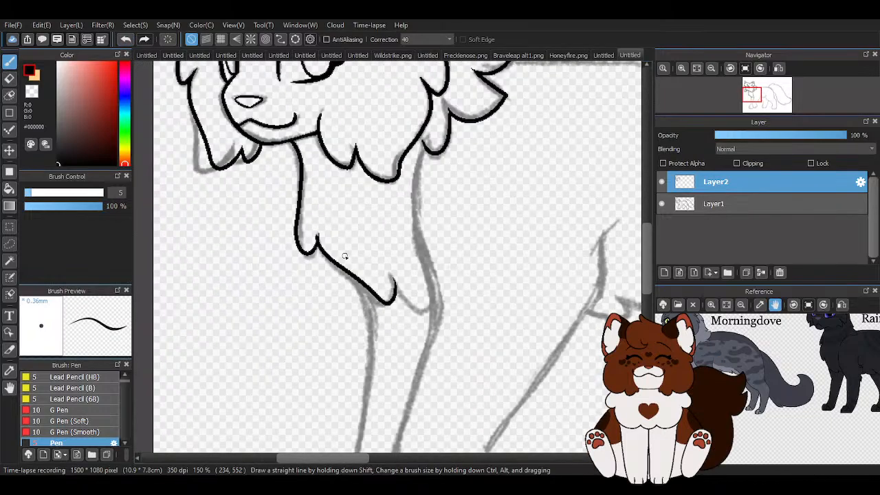
pyautogui.scroll(2, 351, 290)
pyautogui.moveTo(298, 253); pyautogui.dragTo(393, 335)
pyautogui.scroll(-5, 406, 330)
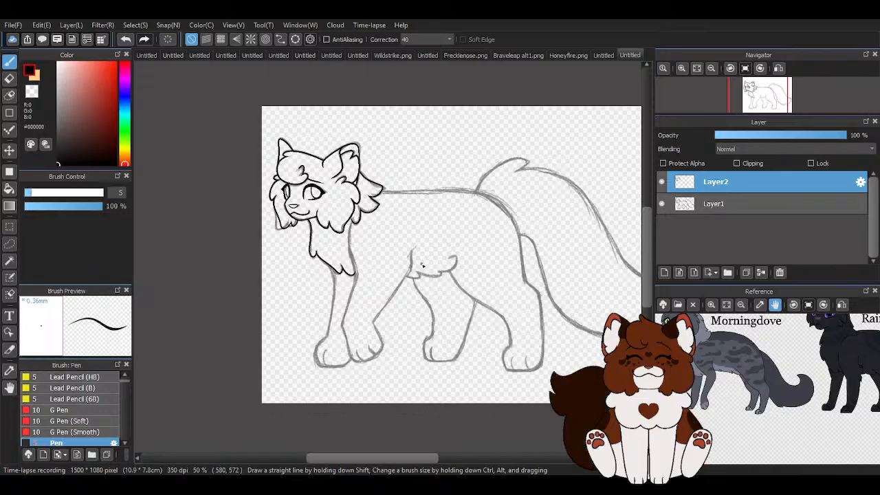
# Ink the small fur flick at the elbow and the near foreleg's back edge from there down to the wrist.
pyautogui.scroll(6, 422, 275)
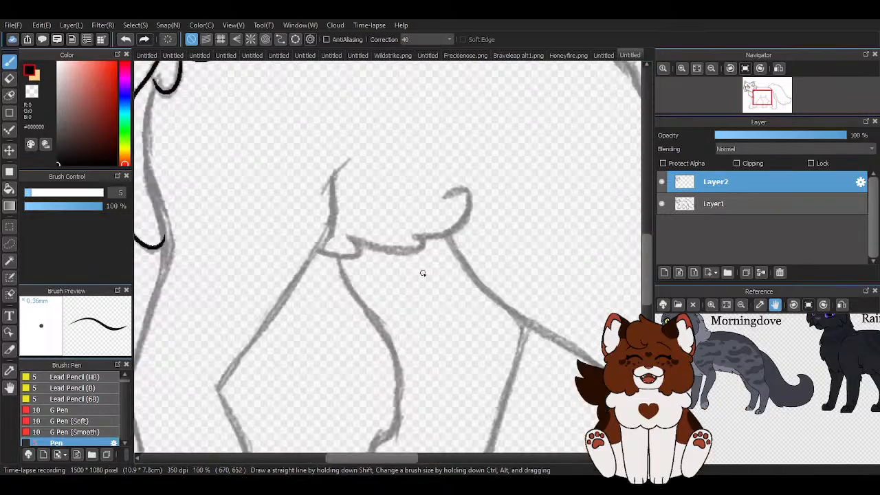
pyautogui.moveTo(318, 112); pyautogui.dragTo(274, 168)
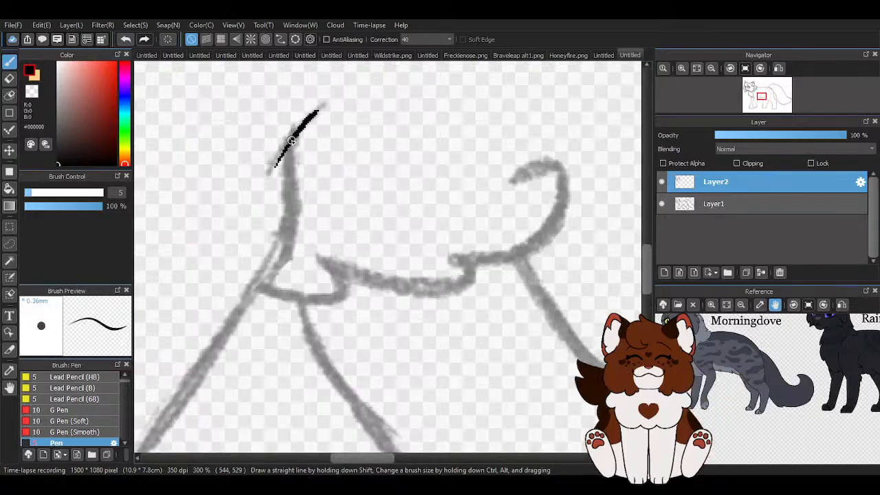
pyautogui.scroll(-3, 260, 280)
pyautogui.scroll(2, 260, 279)
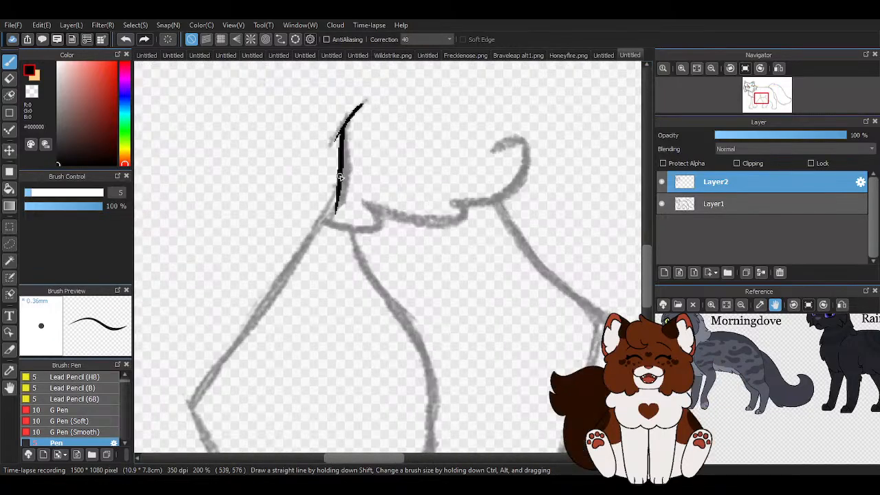
pyautogui.moveTo(337, 203); pyautogui.dragTo(182, 408)
pyautogui.scroll(-3, 187, 427)
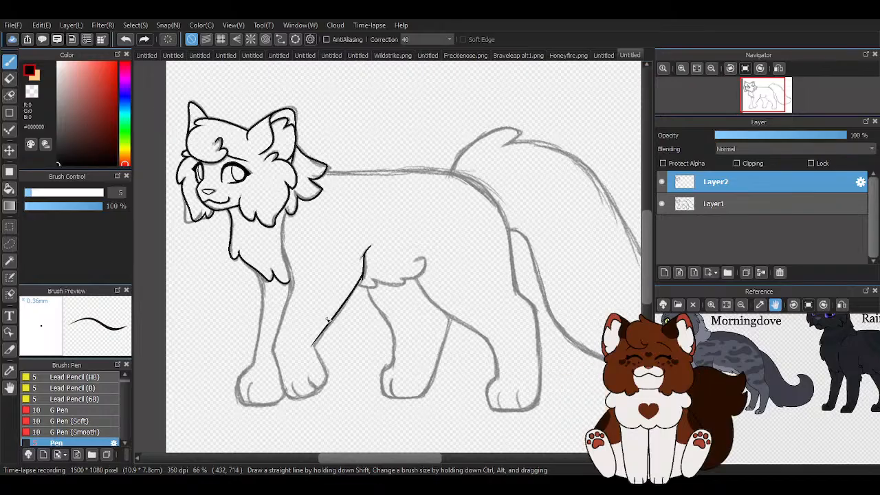
# Ink the shoulder line from the lowest neck ruff tuft down just past the chest fur, ending in a taper.
pyautogui.scroll(3, 306, 306)
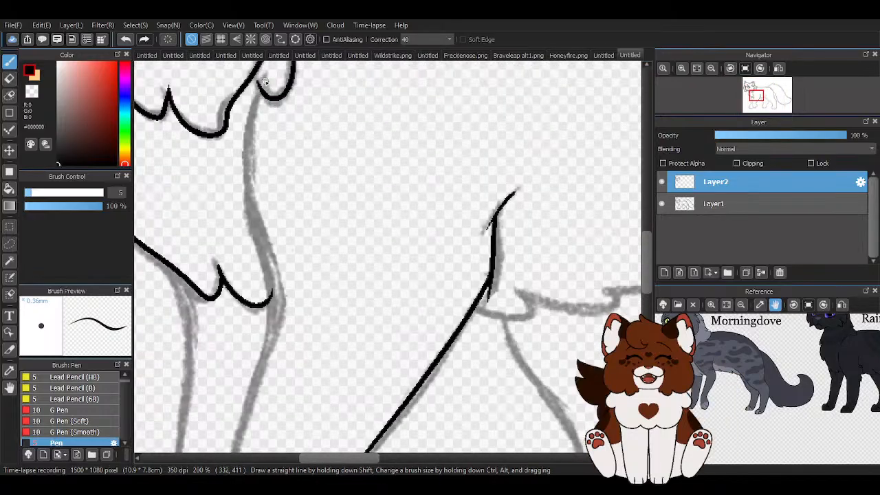
pyautogui.scroll(-2, 339, 276)
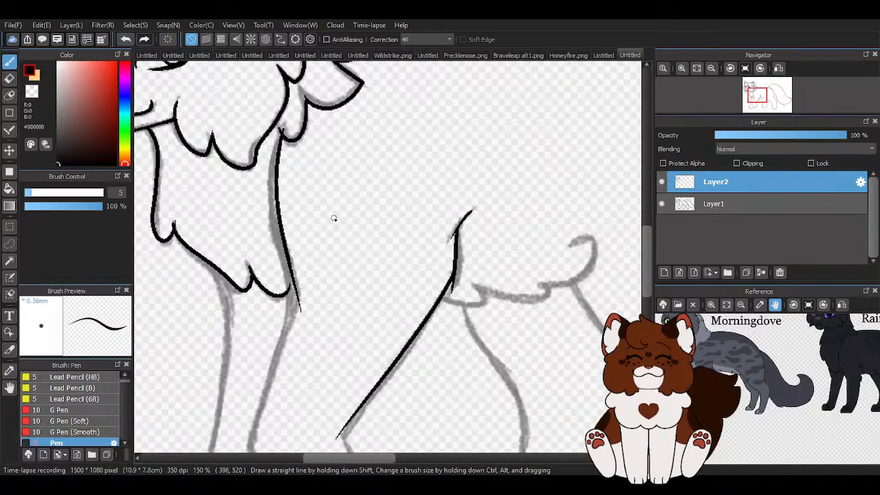
pyautogui.scroll(2, 339, 276)
pyautogui.click(126, 39)
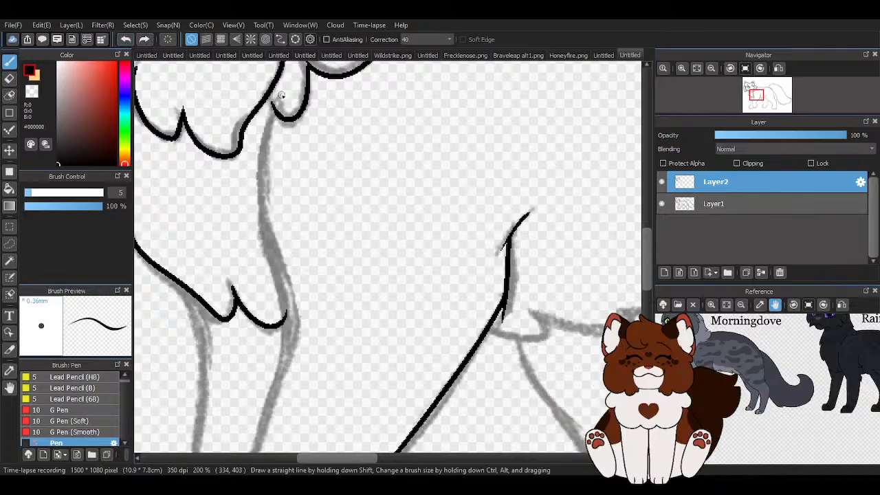
pyautogui.moveTo(281, 94)
pyautogui.mouseDown()
pyautogui.moveTo(264, 165)
pyautogui.moveTo(305, 348)
pyautogui.mouseUp()
pyautogui.scroll(-3, 363, 255)
pyautogui.scroll(4, 387, 236)
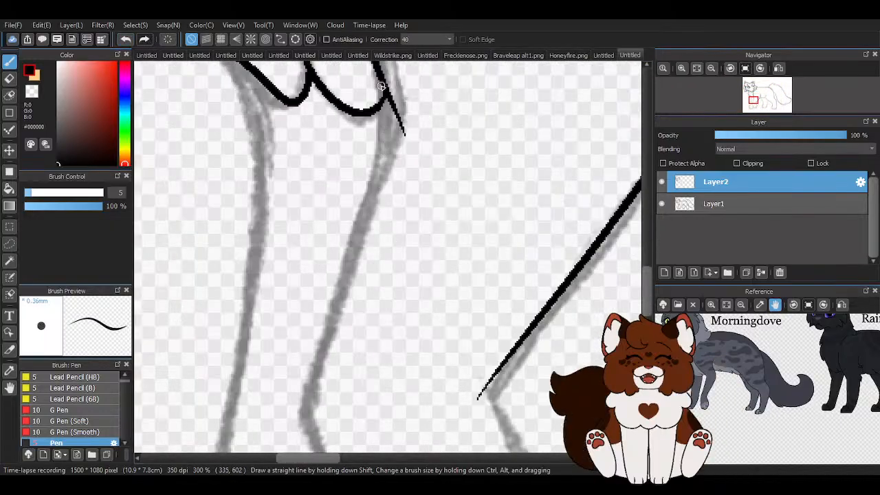
# Ink the near foreleg's front edge from the end of the chest fur down to the wrist.
pyautogui.moveTo(387, 92)
pyautogui.mouseDown()
pyautogui.moveTo(341, 313)
pyautogui.moveTo(302, 414)
pyautogui.mouseUp()
pyautogui.scroll(-2, 298, 306)
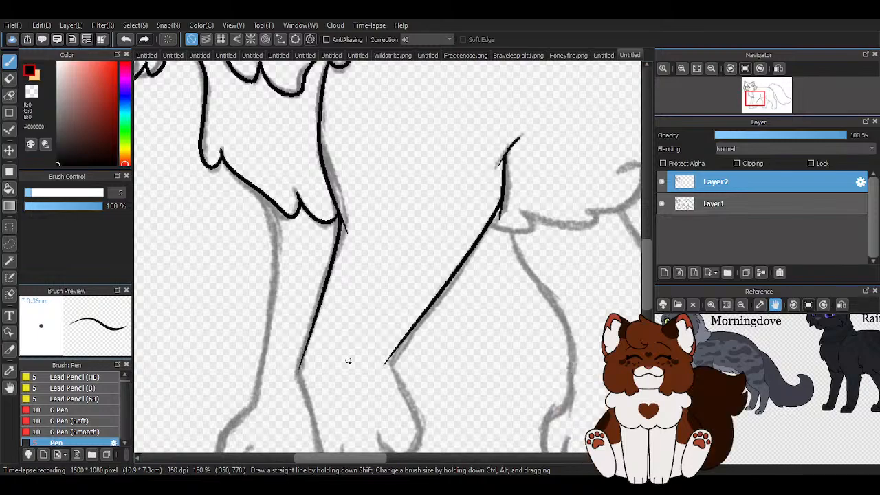
pyautogui.scroll(1, 348, 360)
pyautogui.click(125, 40)
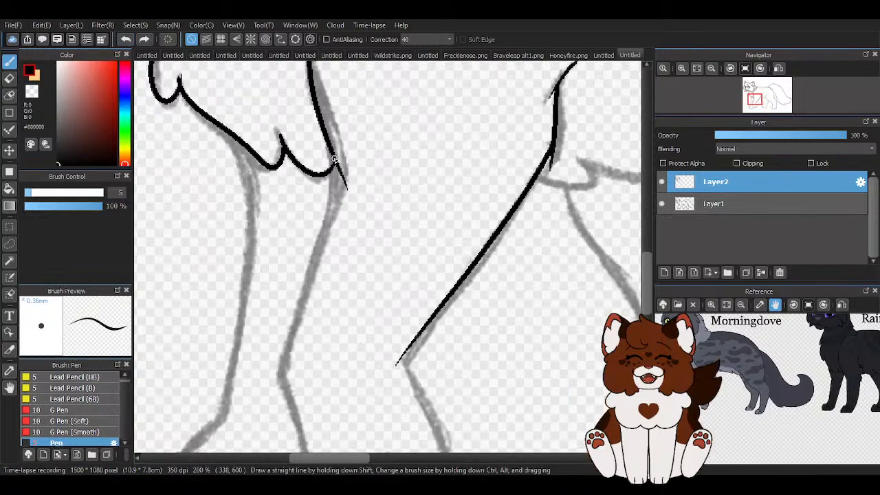
pyautogui.click(126, 39)
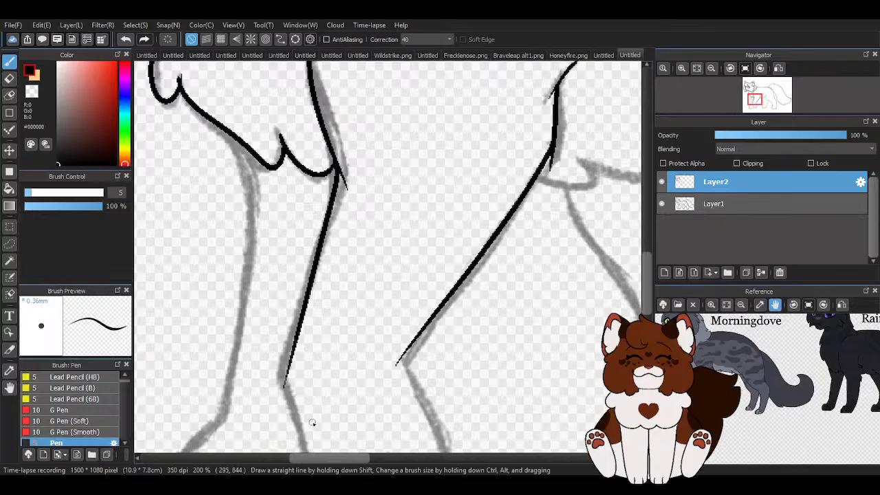
# Redraw the near foreleg's front edge down past the wrist and clean up the shoulder line's overshooting tip at the chest fur.
pyautogui.click(125, 39)
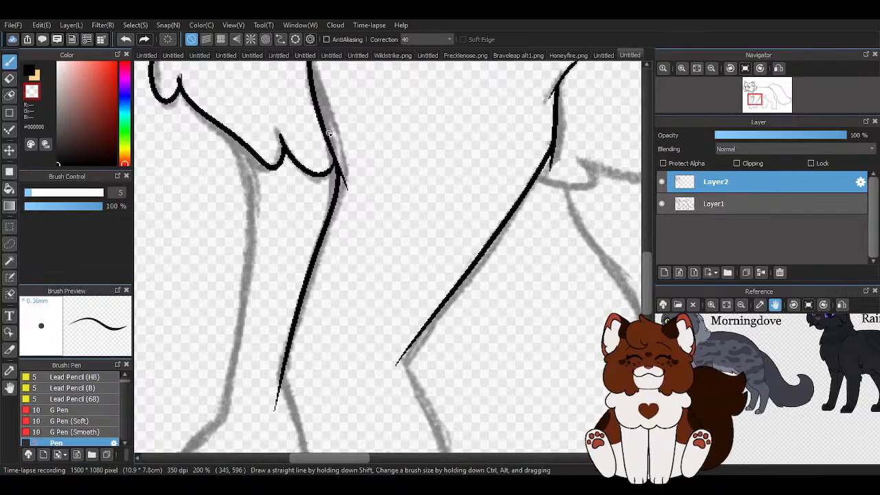
pyautogui.scroll(3, 375, 301)
pyautogui.rightClick(316, 278)
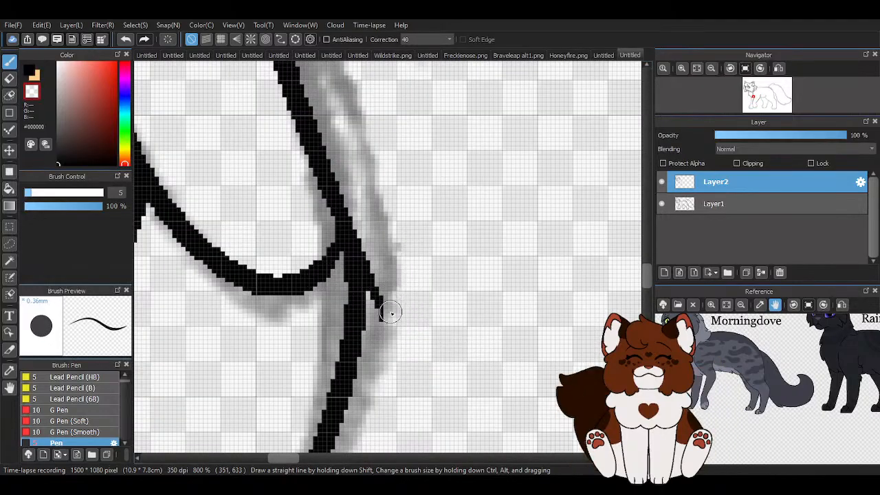
pyautogui.moveTo(391, 314); pyautogui.dragTo(358, 249)
pyautogui.press('x')
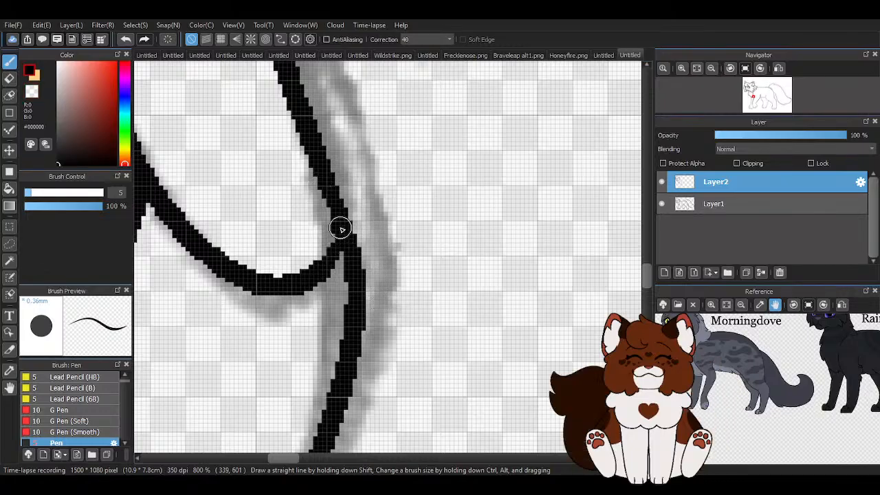
pyautogui.moveTo(337, 246); pyautogui.dragTo(334, 218)
pyautogui.press('z')
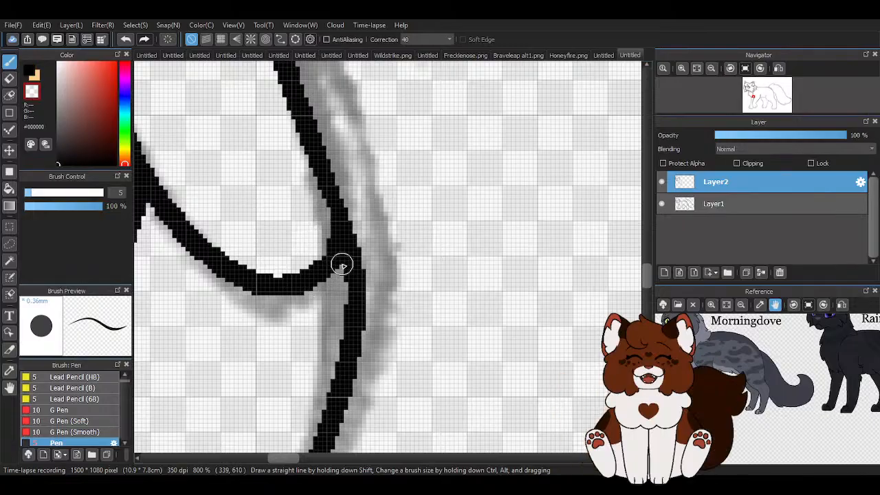
pyautogui.press('z')
pyautogui.scroll(-8, 343, 240)
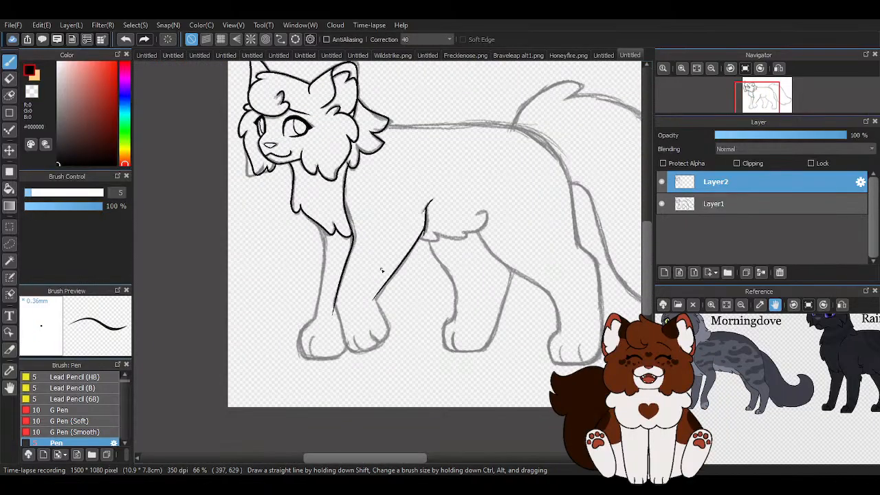
pyautogui.scroll(4, 383, 338)
pyautogui.scroll(2, 382, 337)
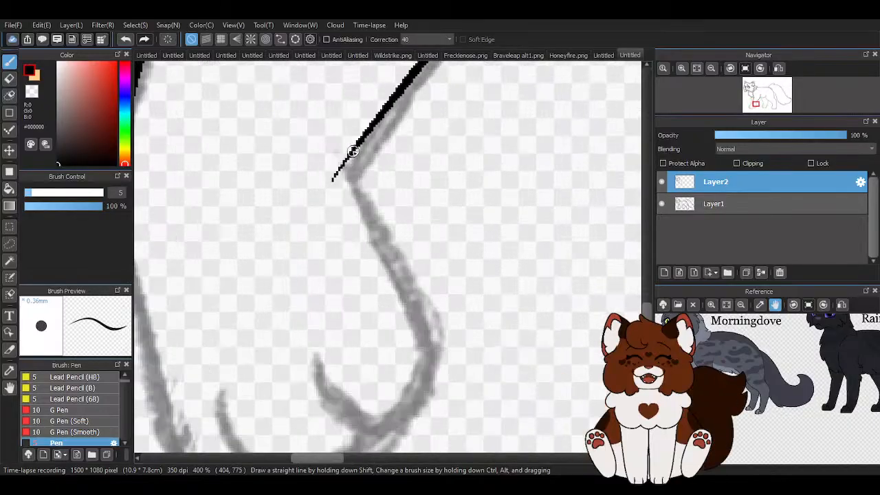
pyautogui.moveTo(349, 156); pyautogui.dragTo(420, 366)
pyautogui.scroll(-2, 384, 257)
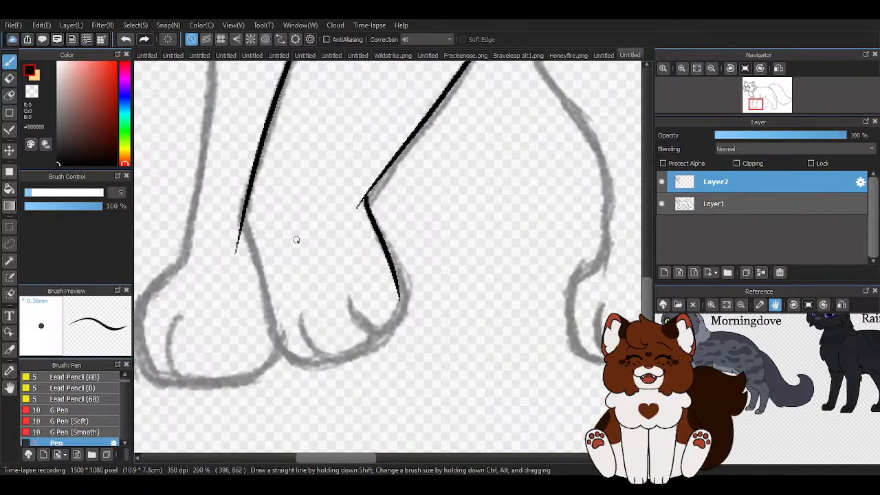
pyautogui.click(127, 40)
pyautogui.scroll(1, 364, 260)
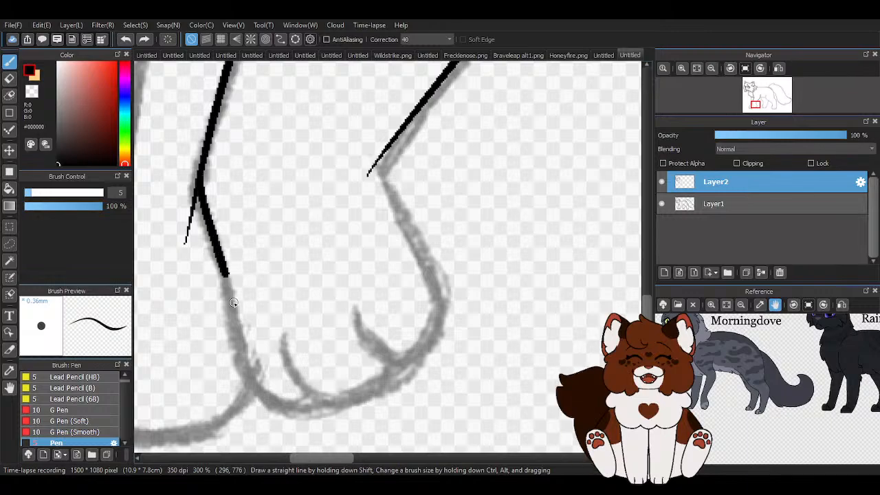
pyautogui.moveTo(230, 278)
pyautogui.mouseDown()
pyautogui.moveTo(343, 406)
pyautogui.moveTo(378, 146)
pyautogui.mouseUp()
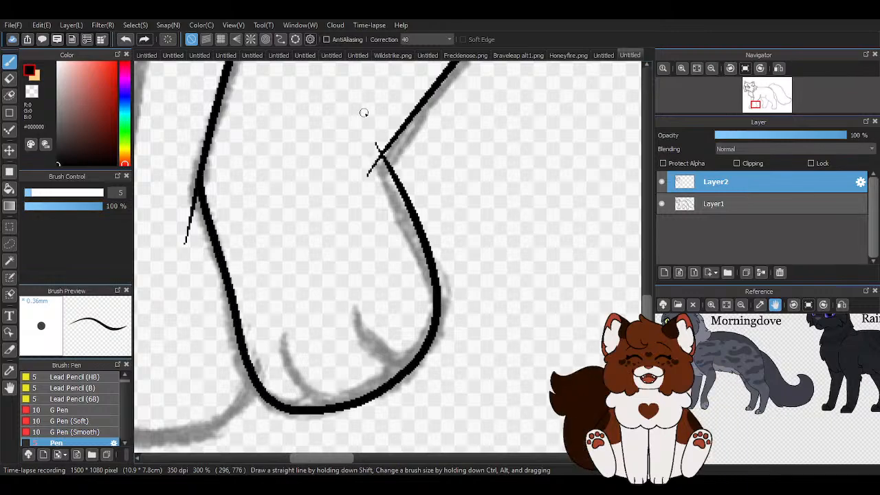
pyautogui.click(127, 40)
# Ink the near forepaw's outline from the front of the wrist around the toes and up to the back of the wrist.
pyautogui.moveTo(202, 162); pyautogui.dragTo(244, 347)
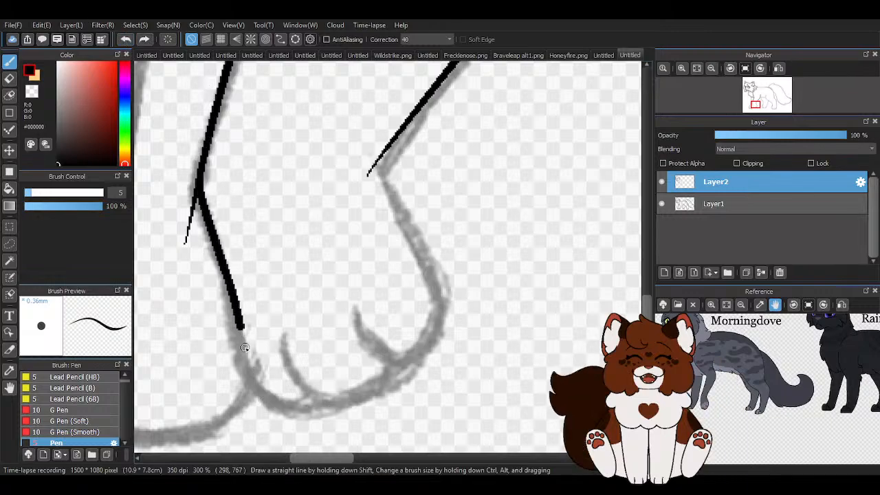
pyautogui.scroll(1, 359, 168)
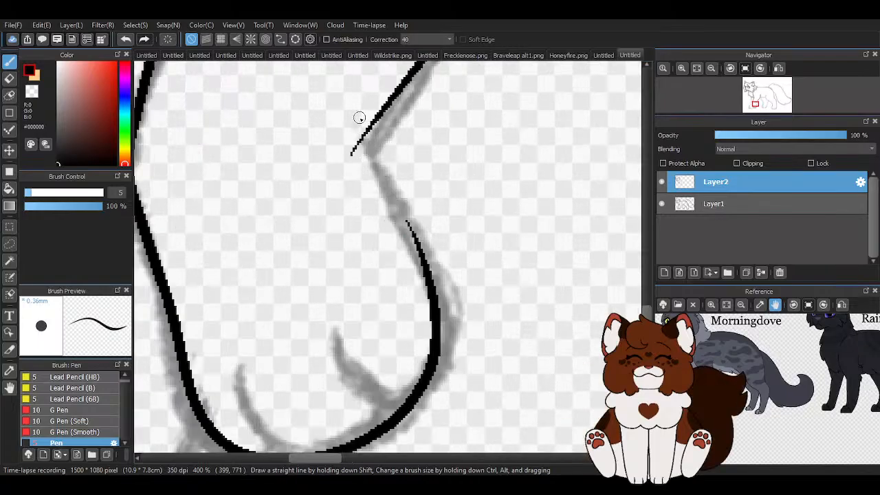
pyautogui.scroll(-2, 428, 323)
# Ink two short curved toe lines inside the near forepaw, rising from its lower edge.
pyautogui.scroll(2, 359, 246)
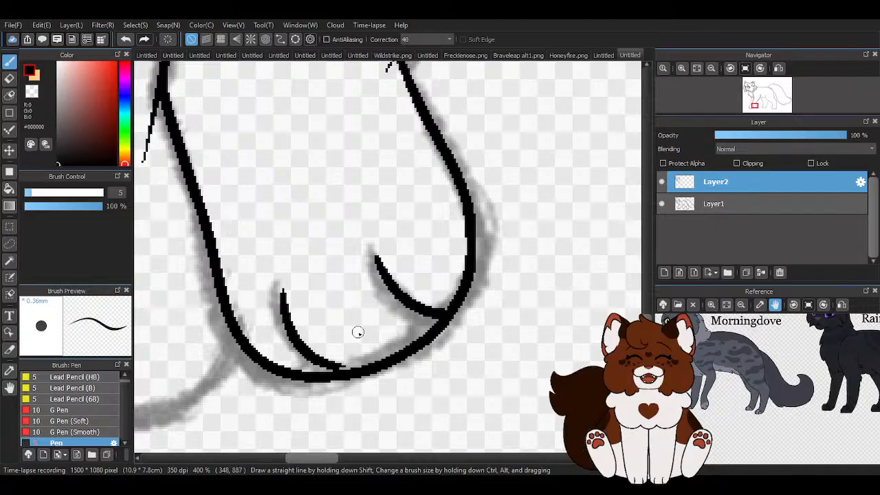
pyautogui.click(126, 39)
pyautogui.scroll(2, 293, 334)
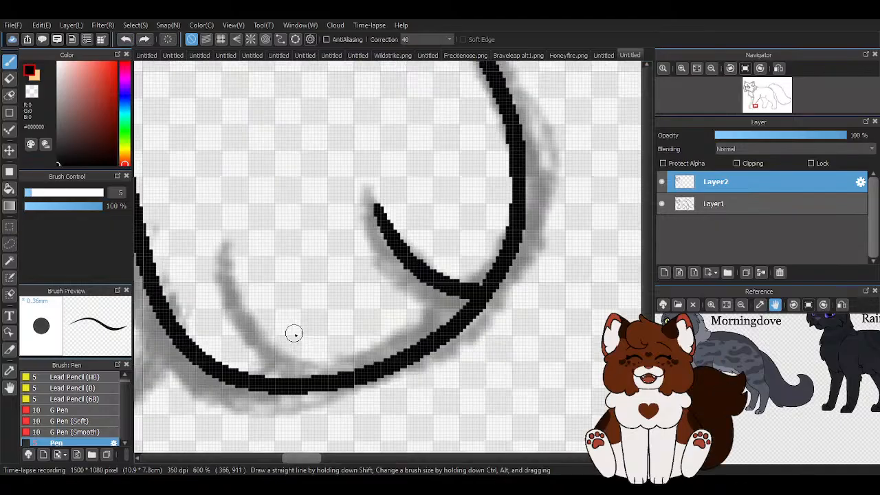
pyautogui.moveTo(236, 268); pyautogui.dragTo(302, 364)
pyautogui.scroll(-4, 350, 355)
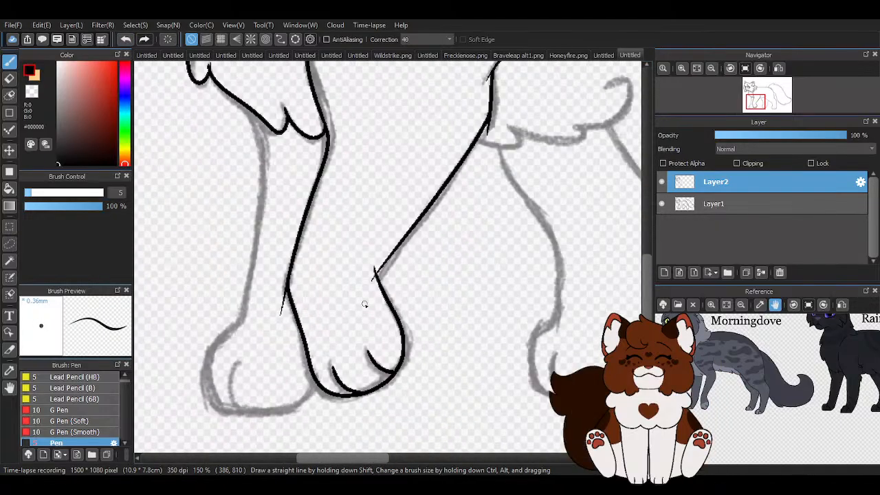
# Erase the overshooting line ends at the back and front of the near foreleg's wrist.
pyautogui.scroll(5, 372, 280)
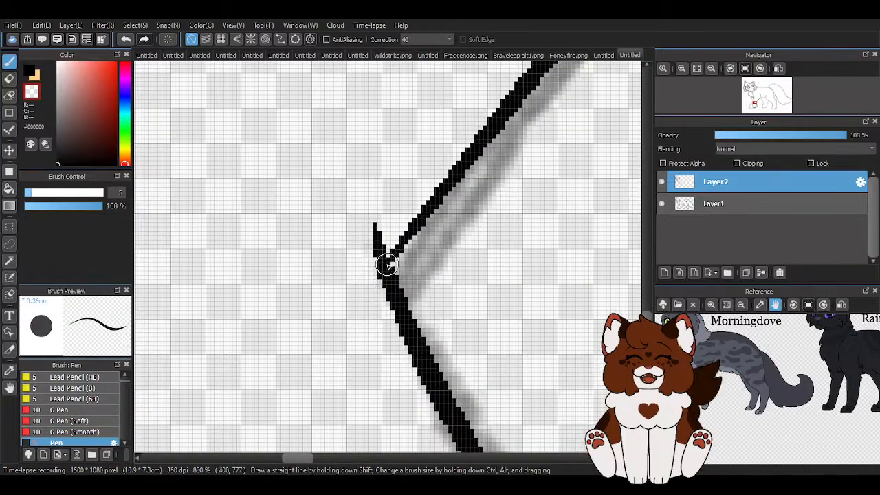
pyautogui.moveTo(400, 243); pyautogui.dragTo(481, 147)
pyautogui.scroll(-5, 502, 224)
pyautogui.press('z')
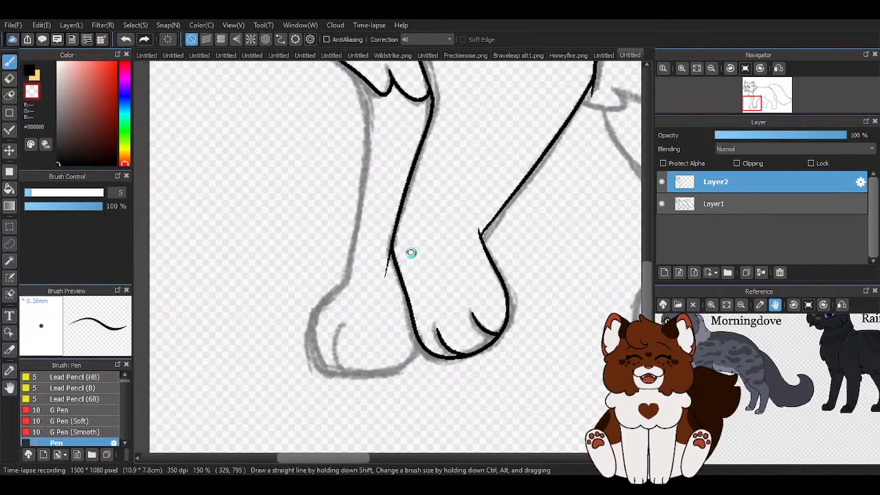
pyautogui.scroll(4, 406, 253)
pyautogui.moveTo(313, 342)
pyautogui.mouseDown()
pyautogui.moveTo(328, 330)
pyautogui.moveTo(336, 286)
pyautogui.mouseUp()
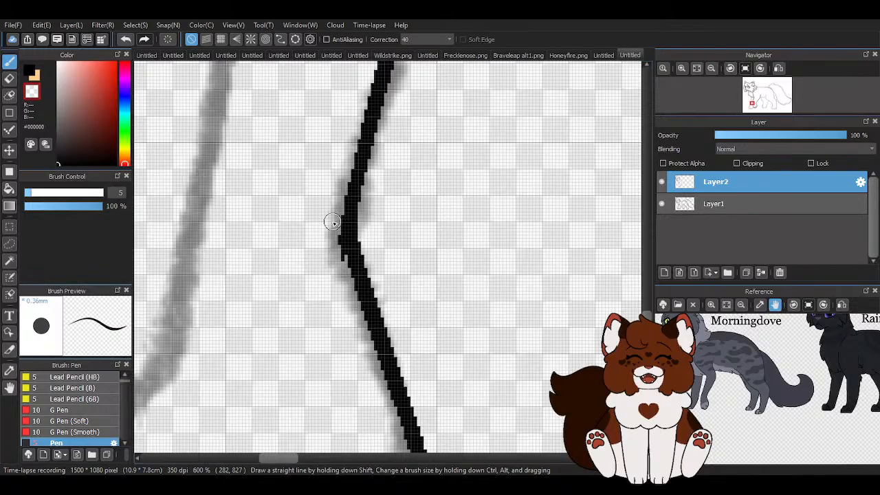
pyautogui.moveTo(332, 222)
pyautogui.mouseDown()
pyautogui.moveTo(337, 269)
pyautogui.moveTo(337, 242)
pyautogui.mouseUp()
pyautogui.scroll(-4, 347, 225)
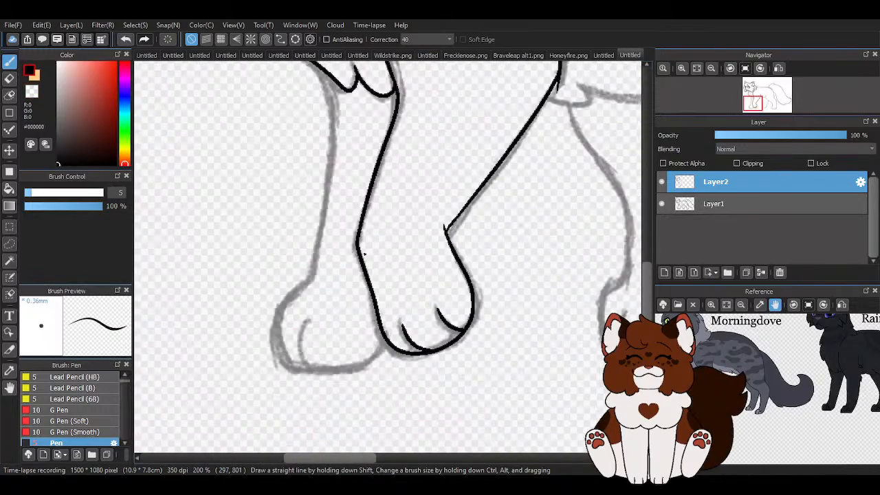
pyautogui.scroll(-1, 365, 262)
pyautogui.scroll(6, 364, 250)
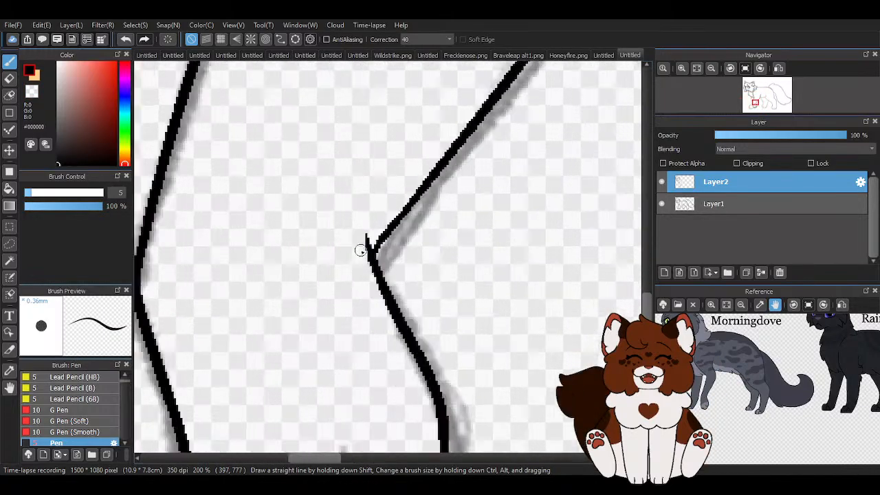
pyautogui.scroll(-7, 481, 130)
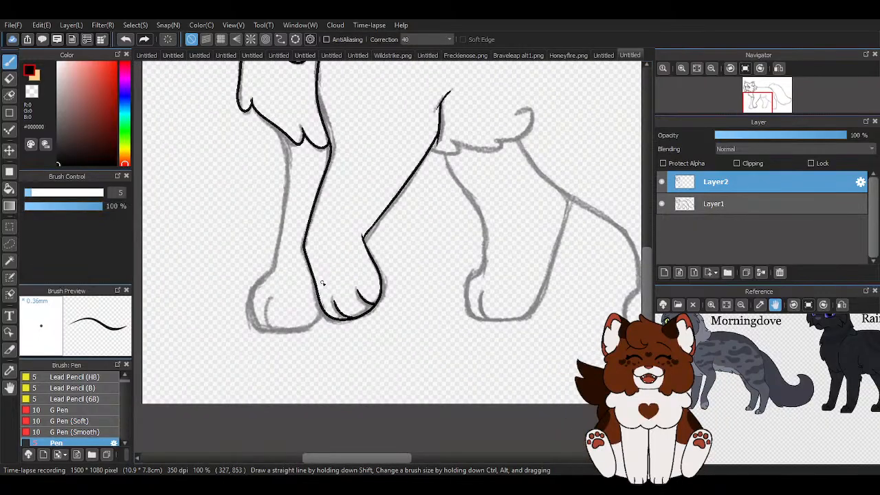
# Erase the stray line ends at the elbow where the fur flick meets the near foreleg's back edge.
pyautogui.press('z')
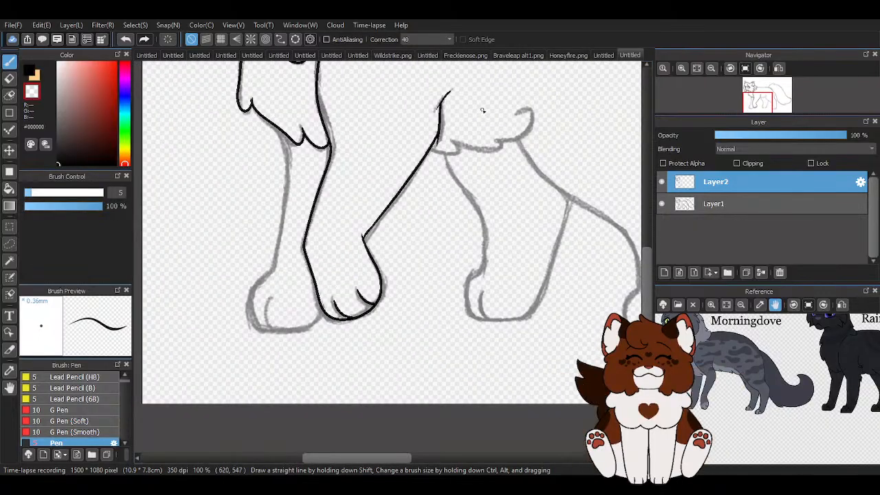
pyautogui.scroll(5, 462, 108)
pyautogui.scroll(1, 349, 255)
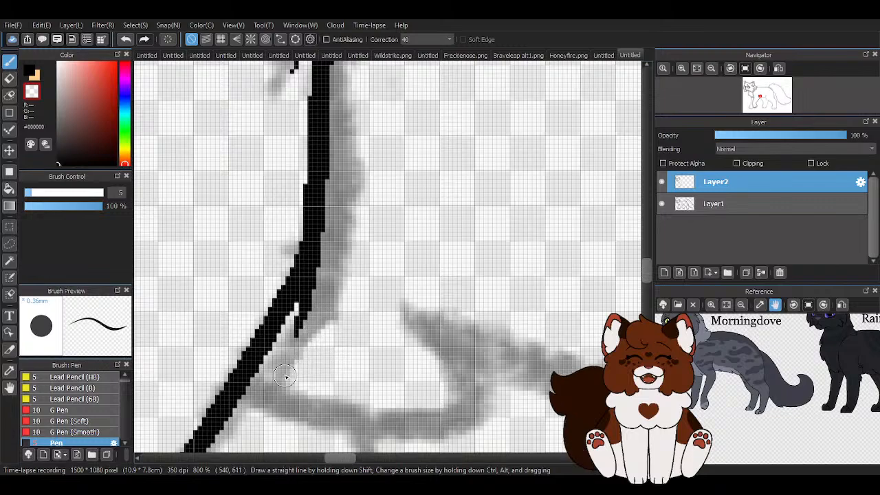
pyautogui.moveTo(285, 376)
pyautogui.mouseDown()
pyautogui.moveTo(321, 266)
pyautogui.moveTo(333, 137)
pyautogui.mouseUp()
pyautogui.scroll(-1, 333, 174)
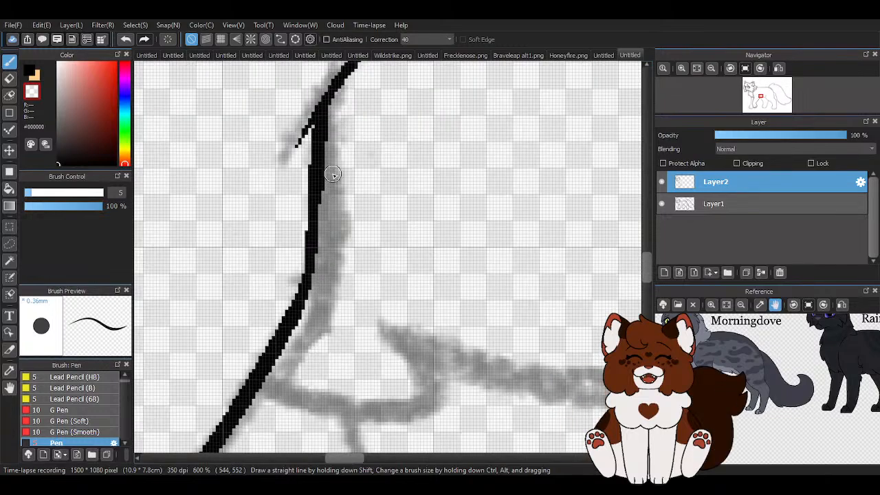
pyautogui.scroll(-1, 330, 183)
pyautogui.scroll(2, 321, 181)
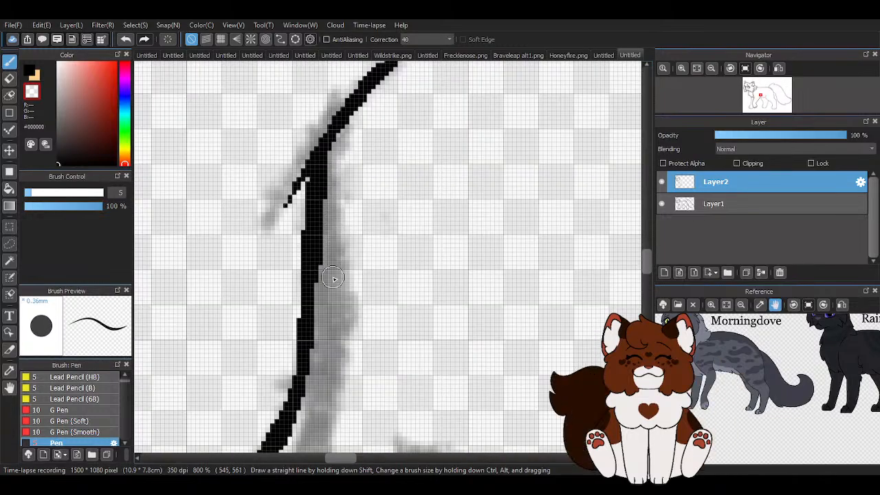
pyautogui.moveTo(333, 278)
pyautogui.mouseDown()
pyautogui.moveTo(334, 175)
pyautogui.moveTo(352, 130)
pyautogui.moveTo(281, 222)
pyautogui.moveTo(300, 172)
pyautogui.mouseUp()
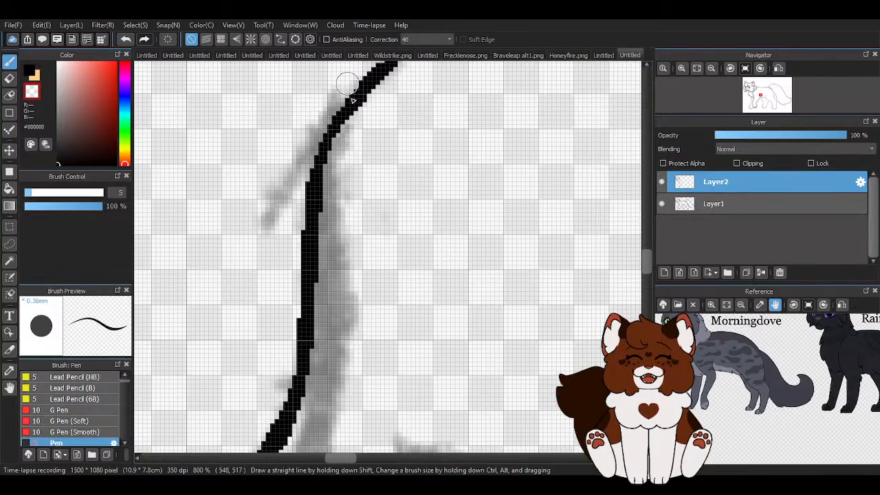
# Trim the upper tip of the elbow's fur flick into a shorter taper.
pyautogui.scroll(-2, 352, 101)
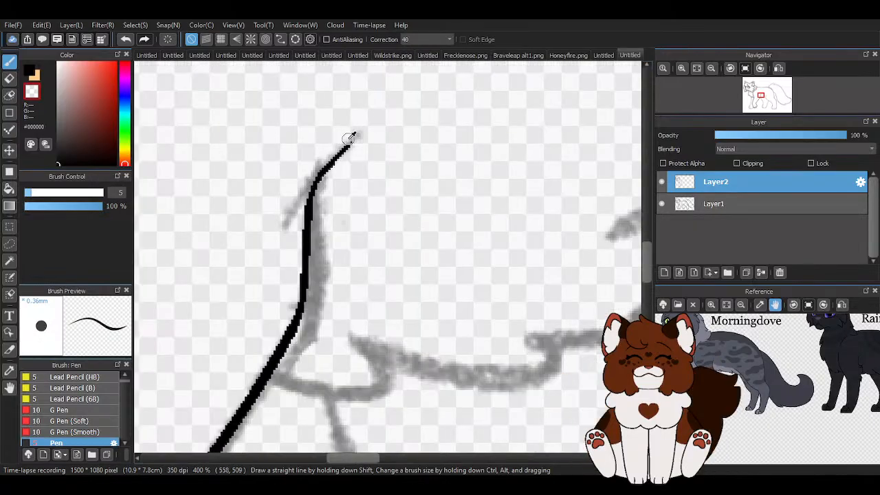
pyautogui.scroll(2, 343, 131)
pyautogui.moveTo(340, 173); pyautogui.dragTo(327, 184)
pyautogui.press('z')
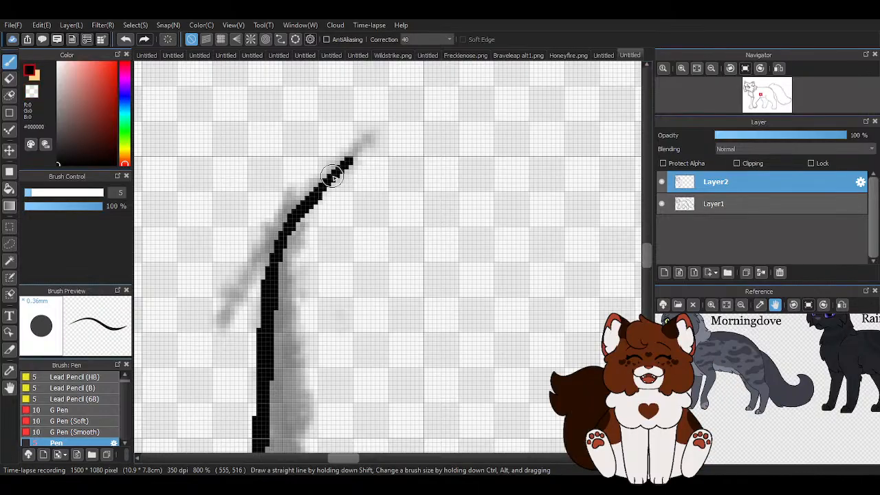
pyautogui.scroll(-7, 403, 176)
# Ink the far foreleg's front edge from the underside of the chest fur down to the wrist, redoing the stroke once.
pyautogui.scroll(2, 315, 283)
pyautogui.scroll(1, 314, 283)
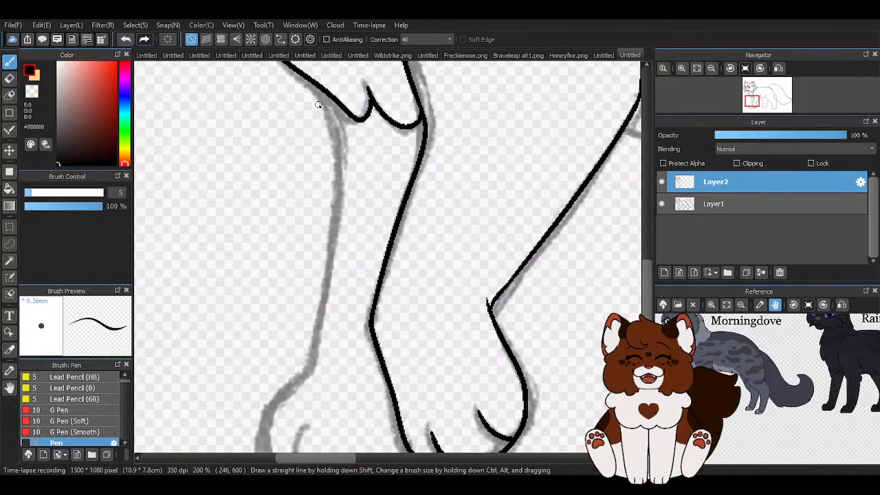
pyautogui.scroll(-1, 286, 227)
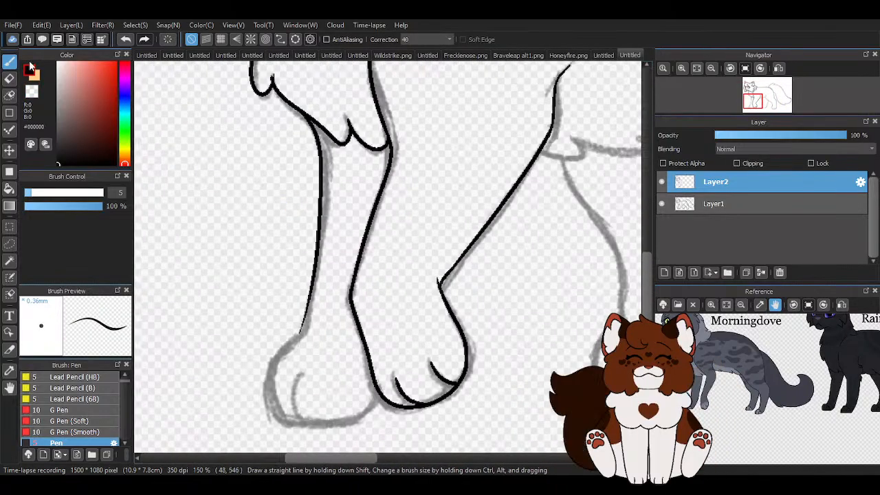
pyautogui.click(124, 40)
pyautogui.scroll(-1, 447, 263)
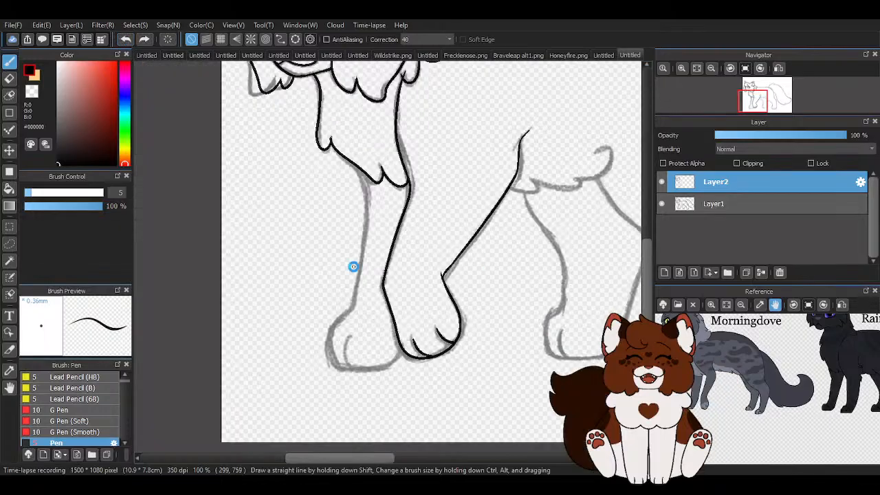
pyautogui.scroll(1, 353, 267)
pyautogui.scroll(1, 392, 171)
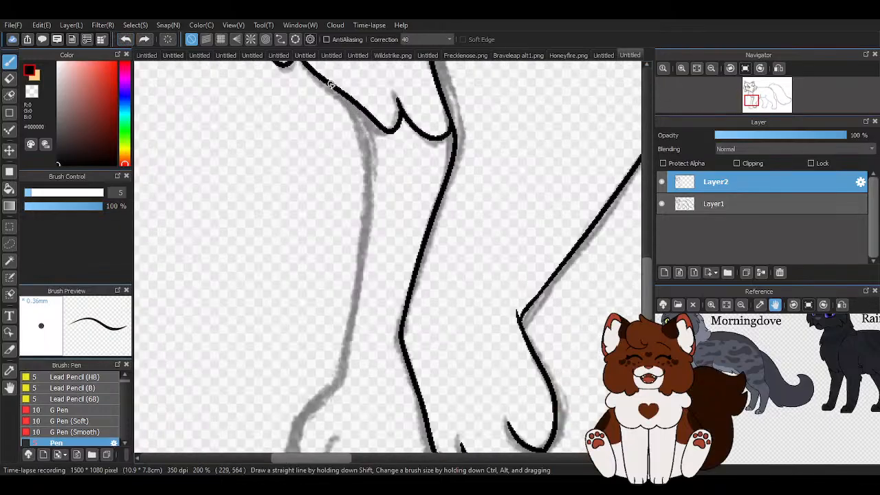
pyautogui.moveTo(330, 84)
pyautogui.mouseDown()
pyautogui.moveTo(364, 139)
pyautogui.moveTo(357, 342)
pyautogui.moveTo(344, 390)
pyautogui.mouseUp()
pyautogui.scroll(-2, 330, 310)
# Ink the far forepaw's outline from the wrist around the toes and along the sole to the near forepaw.
pyautogui.scroll(2, 309, 226)
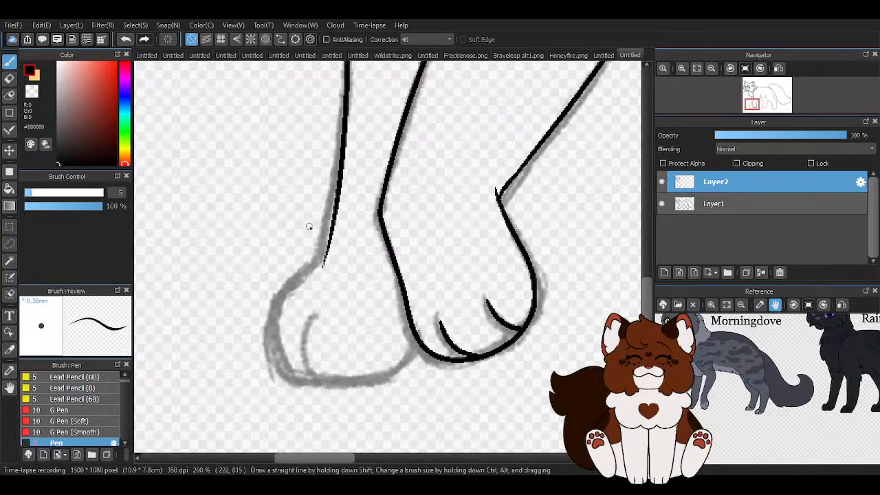
pyautogui.scroll(1, 309, 226)
pyautogui.moveTo(335, 264); pyautogui.dragTo(277, 283)
pyautogui.scroll(1, 302, 326)
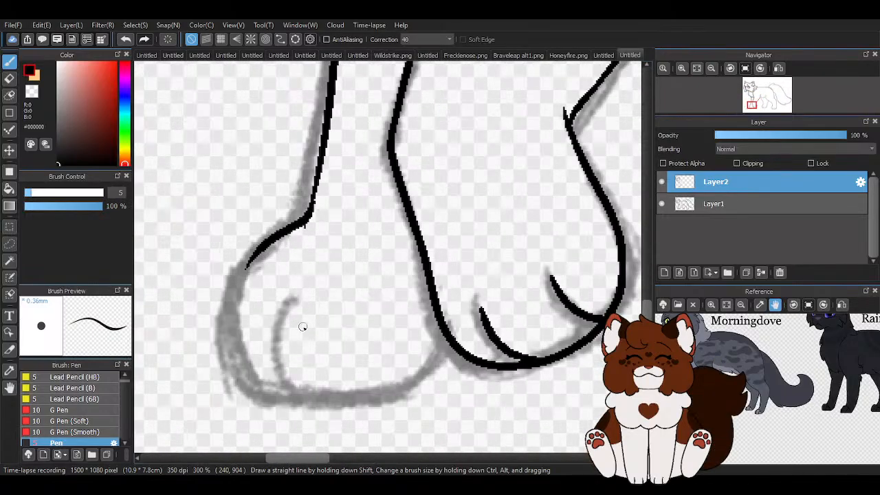
pyautogui.hotkey('ctrl', 'z')
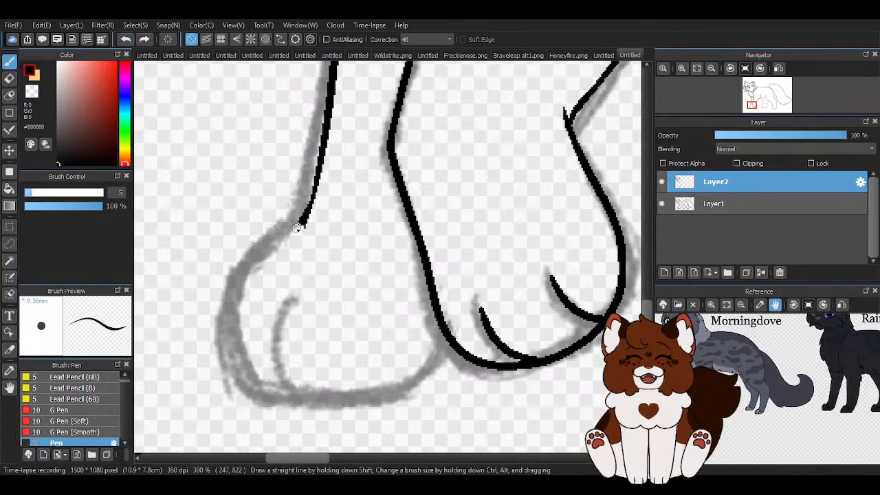
pyautogui.moveTo(297, 228)
pyautogui.mouseDown()
pyautogui.moveTo(252, 255)
pyautogui.moveTo(241, 330)
pyautogui.moveTo(291, 389)
pyautogui.moveTo(440, 362)
pyautogui.mouseUp()
pyautogui.scroll(-1, 408, 295)
pyautogui.scroll(1, 147, 98)
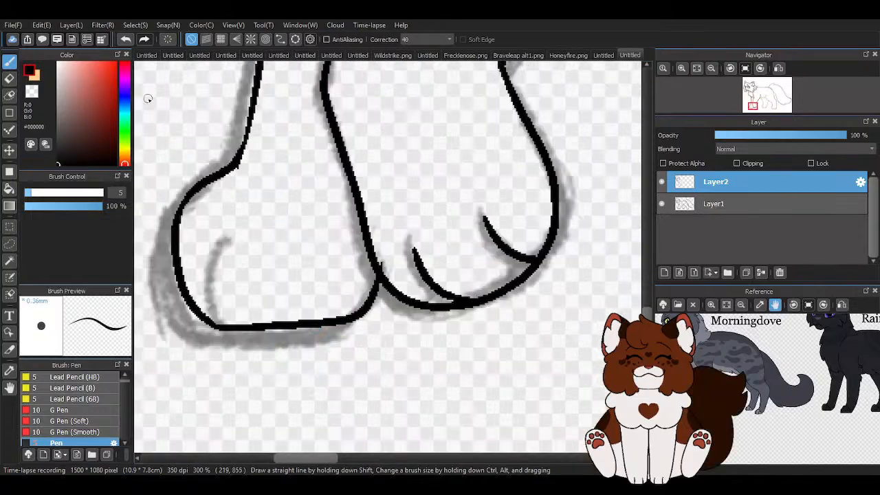
# Undo the far forepaw's outline and re-ink it from the wrist around the toes and along the sole to the near forepaw.
pyautogui.click(125, 40)
pyautogui.click(125, 39)
pyautogui.scroll(-1, 375, 198)
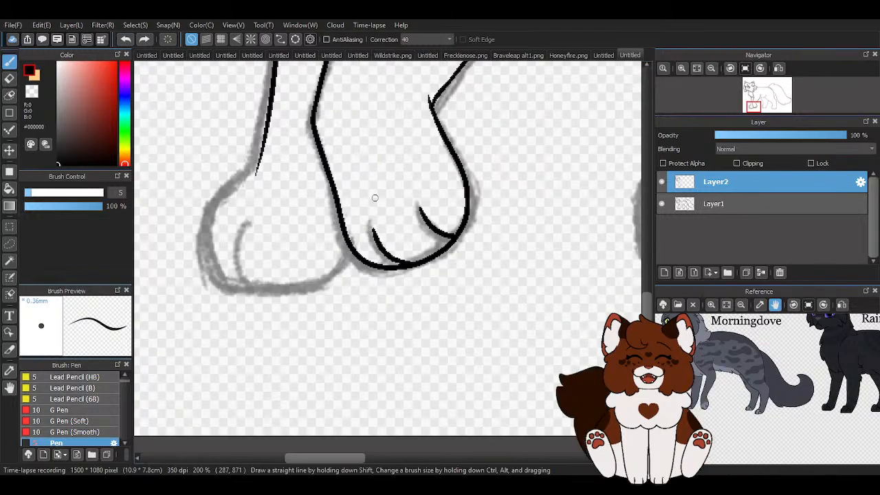
pyautogui.scroll(2, 375, 198)
pyautogui.moveTo(255, 147)
pyautogui.mouseDown()
pyautogui.moveTo(237, 207)
pyautogui.moveTo(169, 261)
pyautogui.moveTo(200, 411)
pyautogui.moveTo(258, 416)
pyautogui.mouseUp()
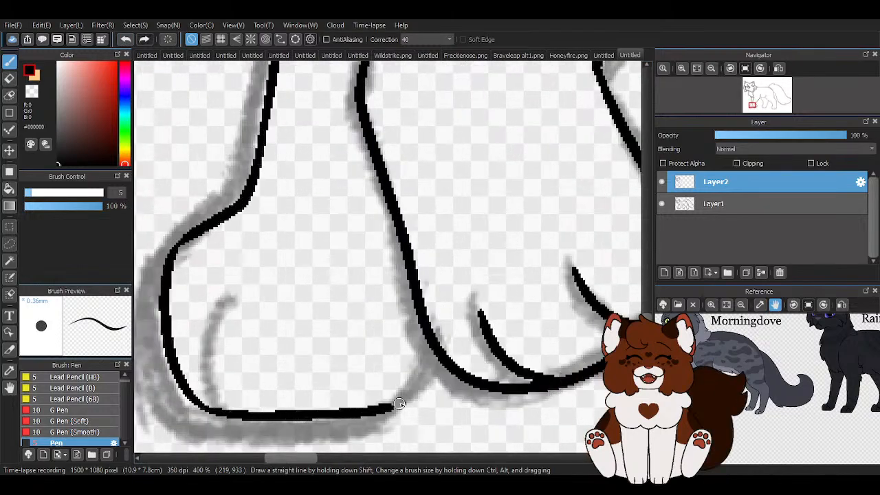
pyautogui.moveTo(399, 404); pyautogui.dragTo(423, 352)
pyautogui.scroll(-2, 344, 349)
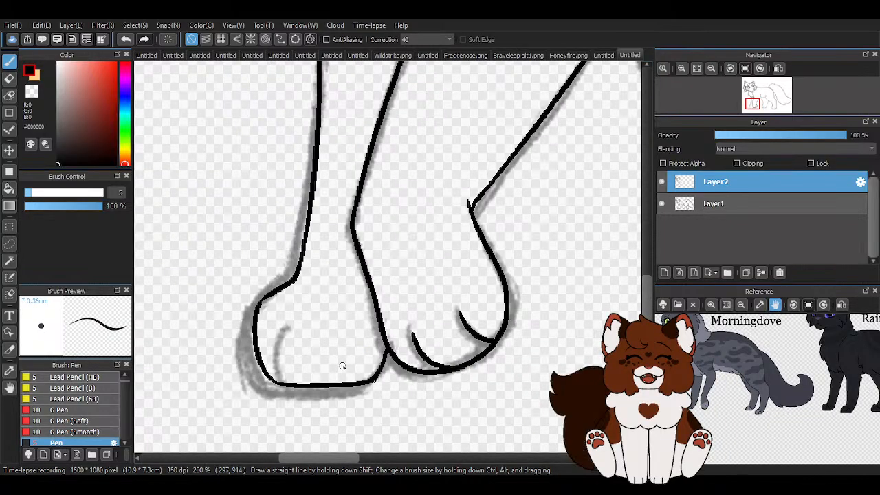
# Reinforce the far forepaw's heel curve where it meets the near forepaw and erase the excess ink along its outer edge.
pyautogui.scroll(3, 342, 365)
pyautogui.moveTo(413, 265); pyautogui.dragTo(358, 375)
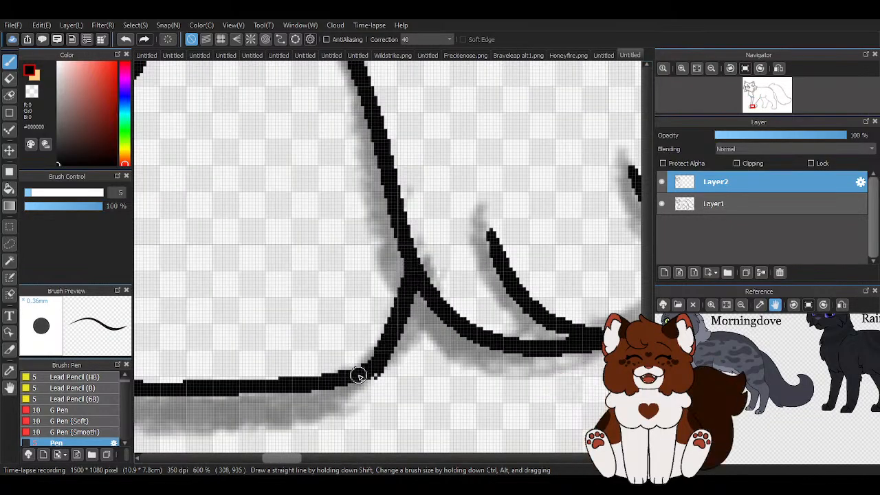
pyautogui.press('c')
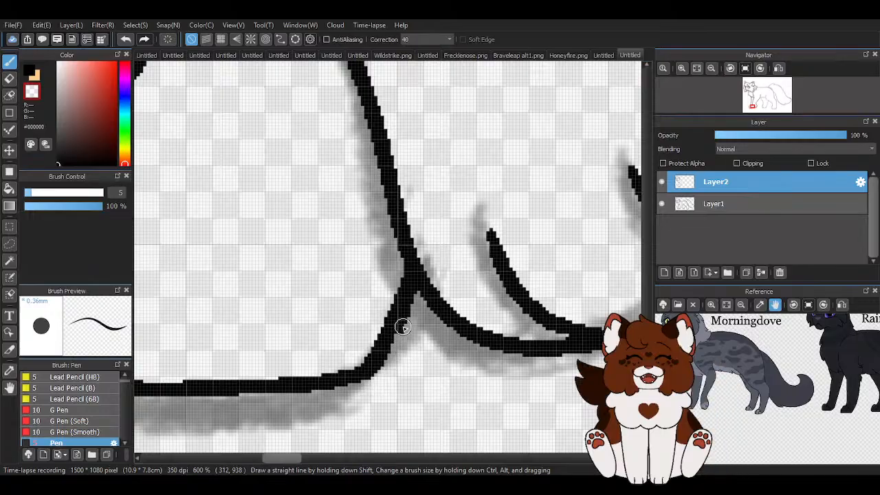
pyautogui.moveTo(403, 327)
pyautogui.mouseDown()
pyautogui.moveTo(415, 280)
pyautogui.moveTo(393, 373)
pyautogui.mouseUp()
pyautogui.scroll(1, 411, 296)
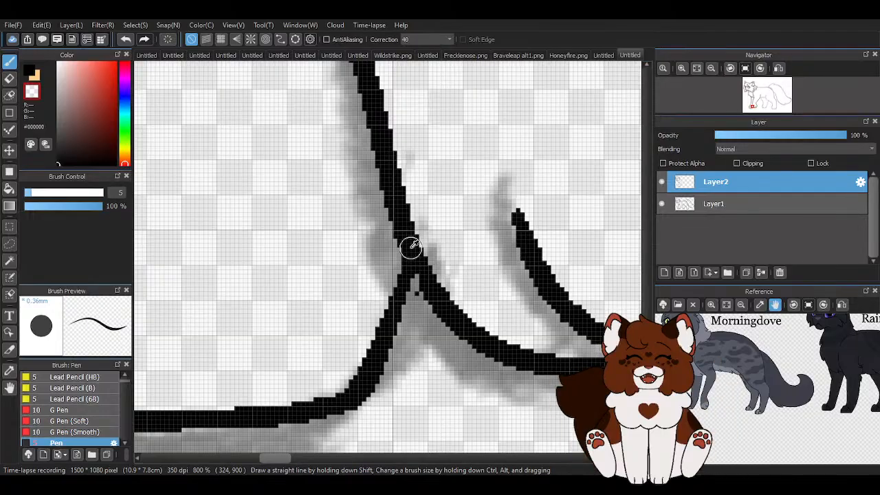
pyautogui.rightClick(412, 248)
pyautogui.scroll(-5, 405, 385)
pyautogui.scroll(1, 385, 373)
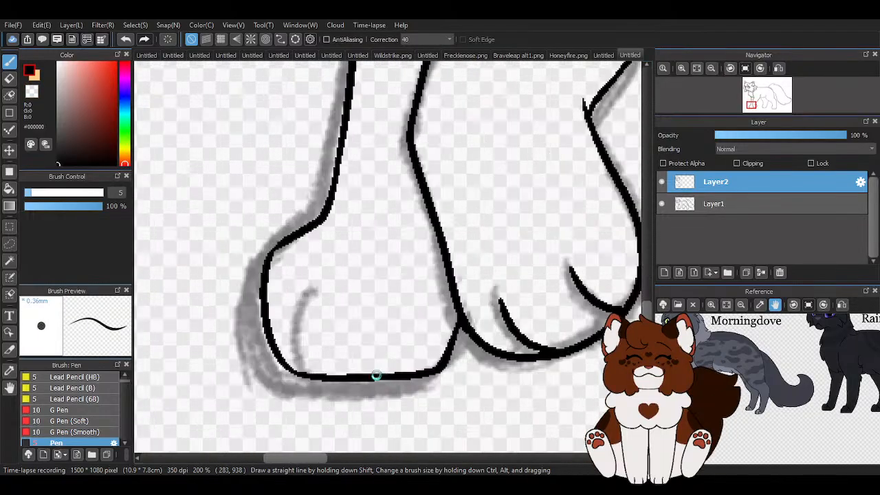
# Ink a curved toe line on the far forepaw, ending at the sole.
pyautogui.scroll(1, 376, 375)
pyautogui.moveTo(300, 270); pyautogui.dragTo(313, 378)
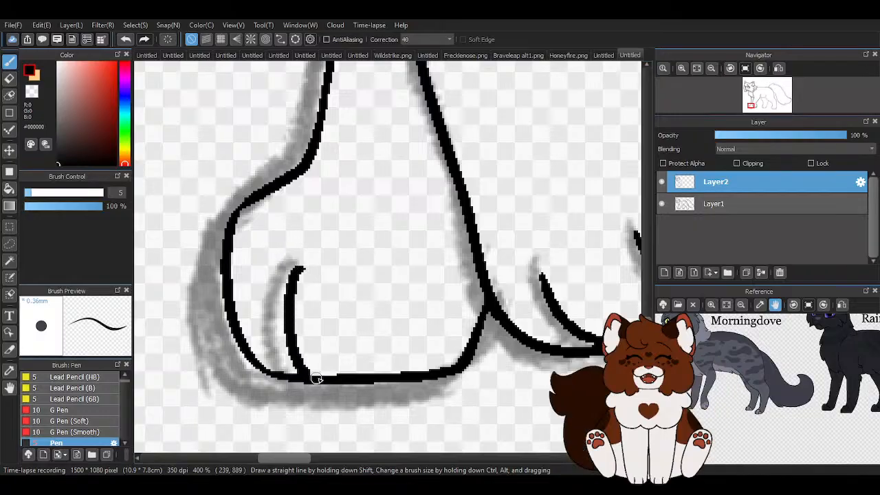
pyautogui.scroll(-2, 323, 344)
pyautogui.scroll(-1, 340, 227)
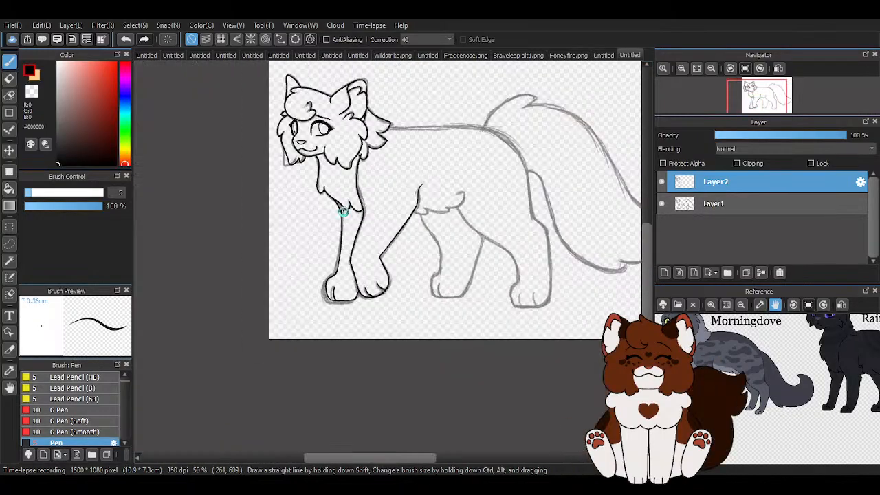
# Erase the stray line ends at the upper notch of the chest fur so it forms a clean point.
pyautogui.scroll(2, 343, 212)
pyautogui.scroll(1, 281, 199)
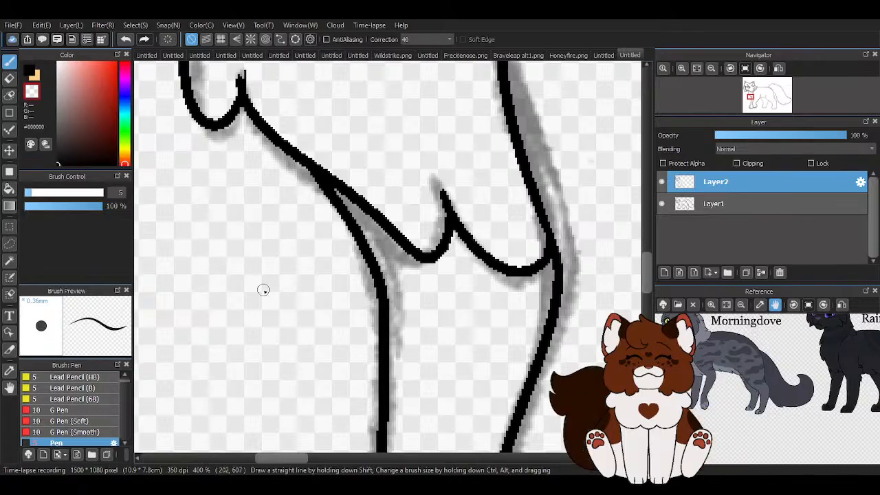
pyautogui.scroll(2, 262, 289)
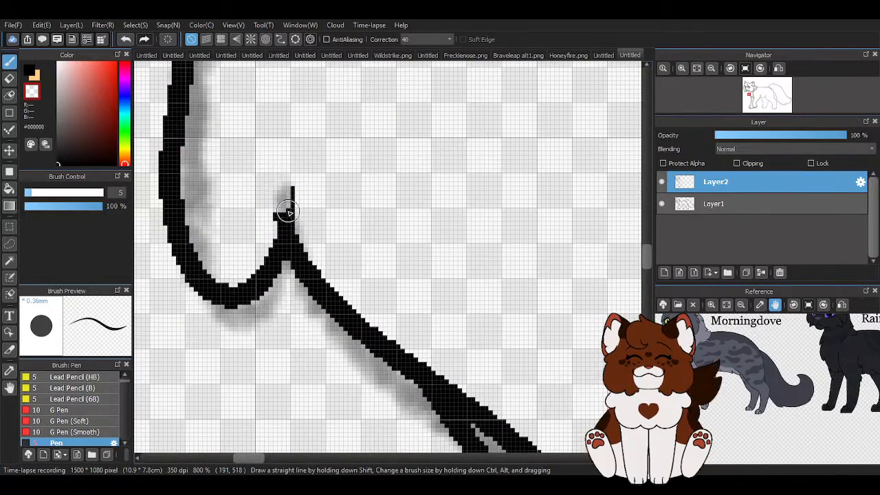
pyautogui.moveTo(287, 212)
pyautogui.mouseDown()
pyautogui.moveTo(284, 187)
pyautogui.moveTo(276, 210)
pyautogui.moveTo(283, 197)
pyautogui.mouseUp()
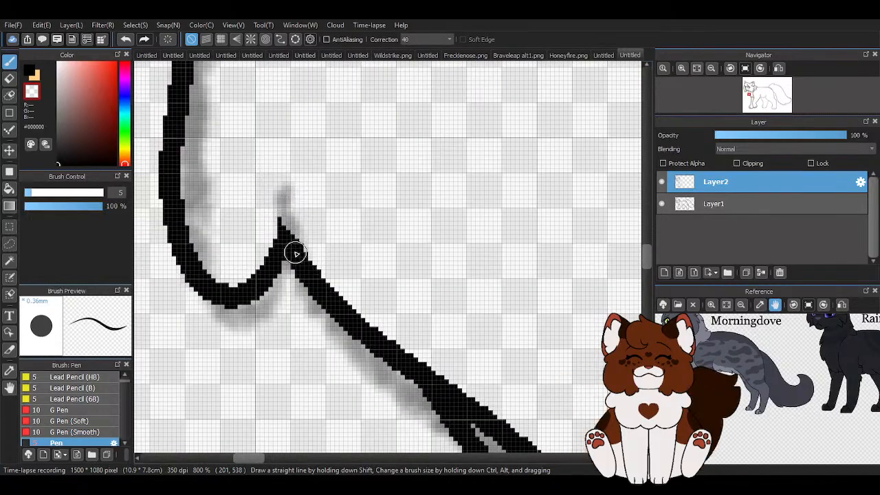
pyautogui.press('c')
pyautogui.hotkey('ctrl', 'z')
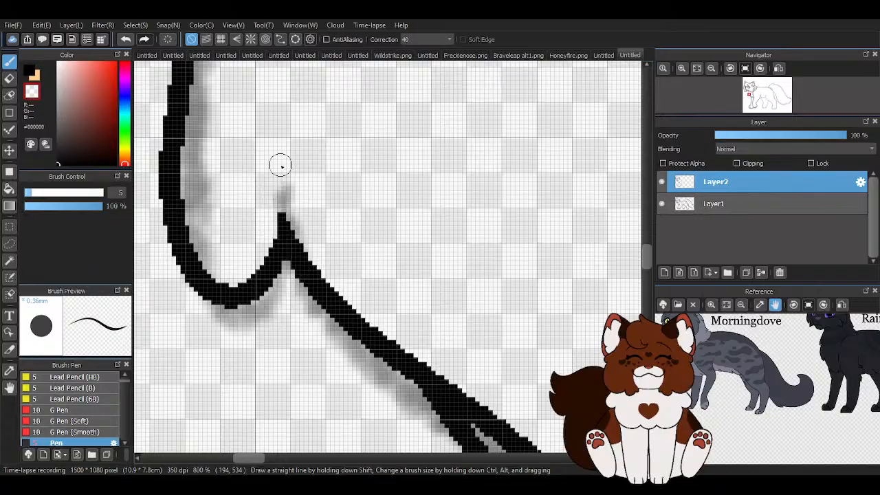
# Trim the overshooting line ends at the chest fur's lower notch, above the forelegs, into a short clean point.
pyautogui.hotkey('ctrl', 'alt', '0')
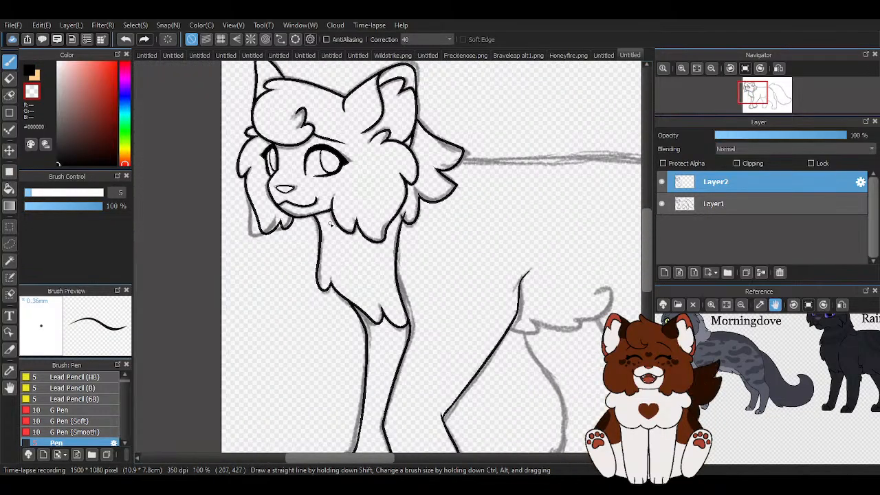
pyautogui.scroll(6, 330, 222)
pyautogui.press('z')
pyautogui.scroll(-5, 310, 184)
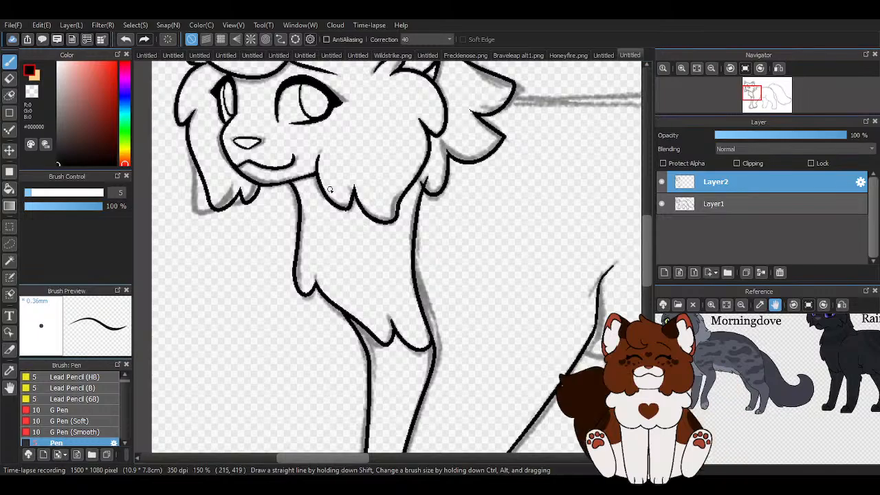
pyautogui.scroll(-2, 330, 188)
pyautogui.press('z')
pyautogui.scroll(6, 396, 273)
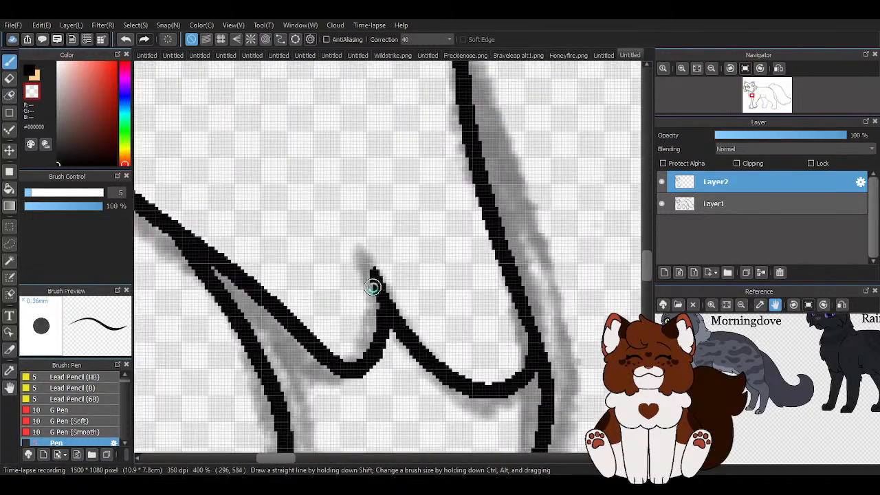
pyautogui.scroll(2, 372, 287)
pyautogui.click(377, 275)
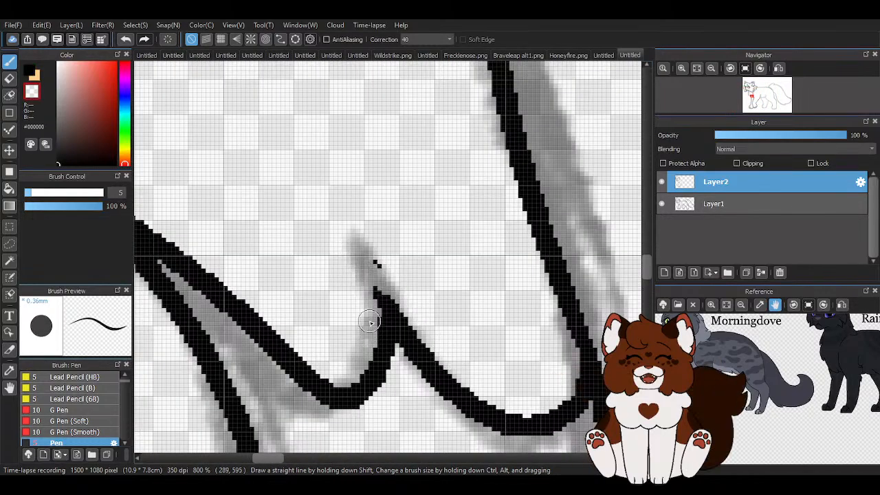
pyautogui.moveTo(370, 323); pyautogui.dragTo(358, 265)
pyautogui.moveTo(368, 307); pyautogui.dragTo(368, 240)
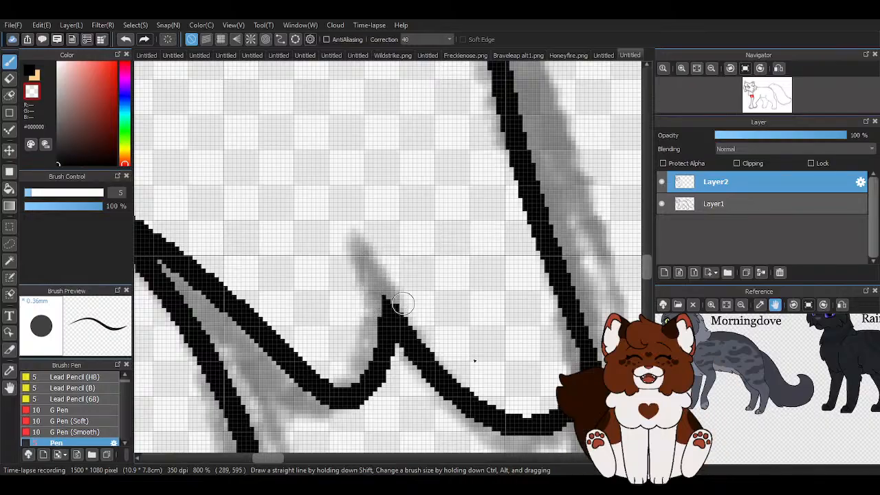
pyautogui.press('z')
# Ink the belly fur's scalloped edge from the near foreleg's elbow to the curl in front of the hind leg.
pyautogui.scroll(-5, 301, 254)
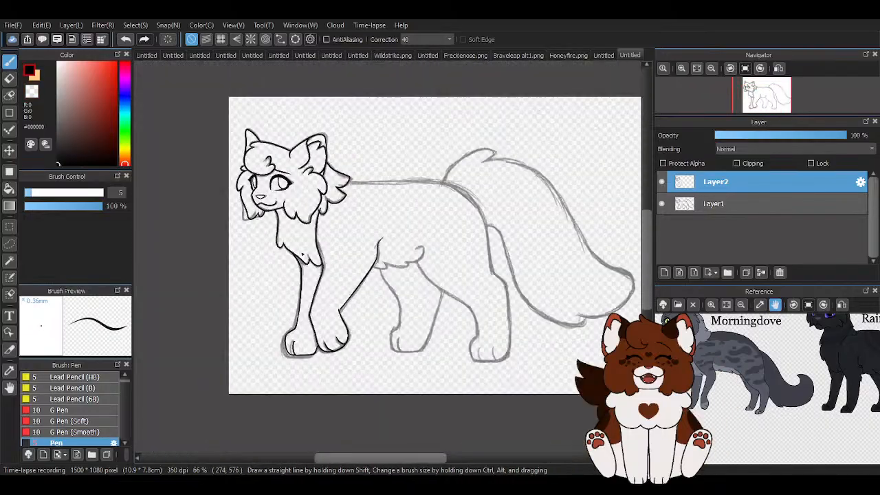
pyautogui.scroll(3, 318, 265)
pyautogui.scroll(-2, 318, 265)
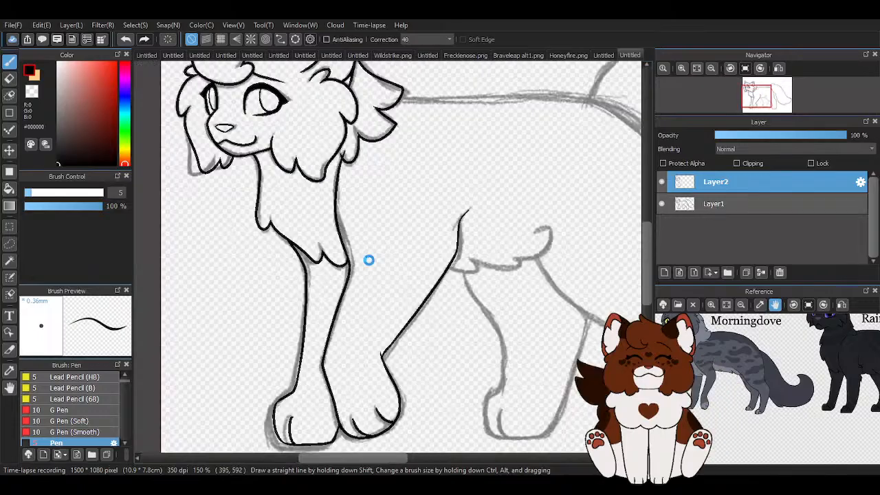
pyautogui.scroll(4, 367, 257)
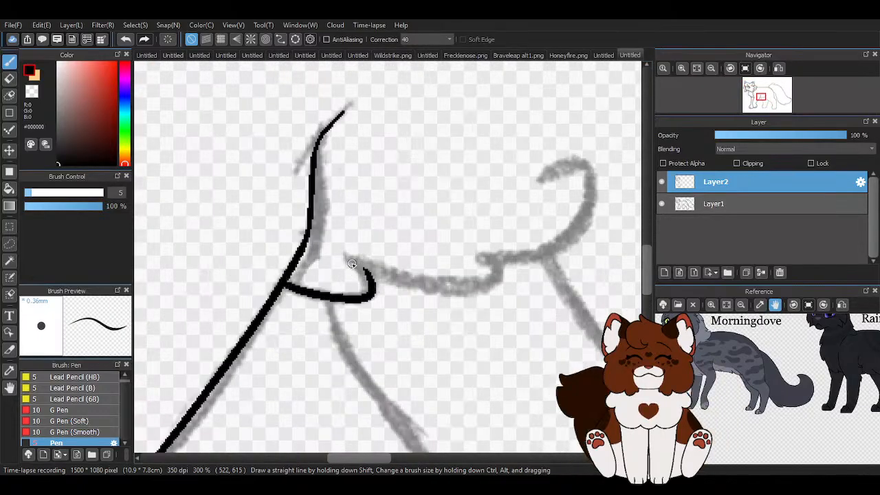
pyautogui.scroll(1, 351, 264)
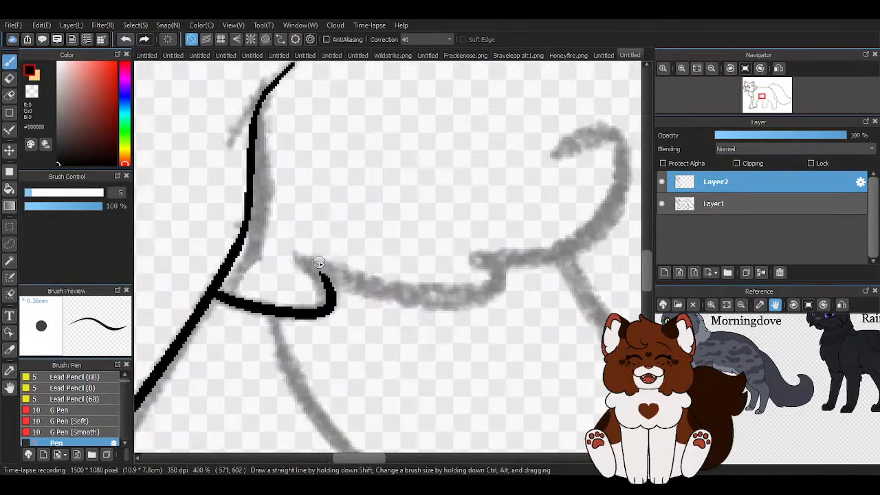
pyautogui.moveTo(306, 266)
pyautogui.mouseDown()
pyautogui.moveTo(408, 297)
pyautogui.moveTo(501, 268)
pyautogui.moveTo(601, 222)
pyautogui.moveTo(592, 152)
pyautogui.mouseUp()
pyautogui.scroll(-5, 592, 153)
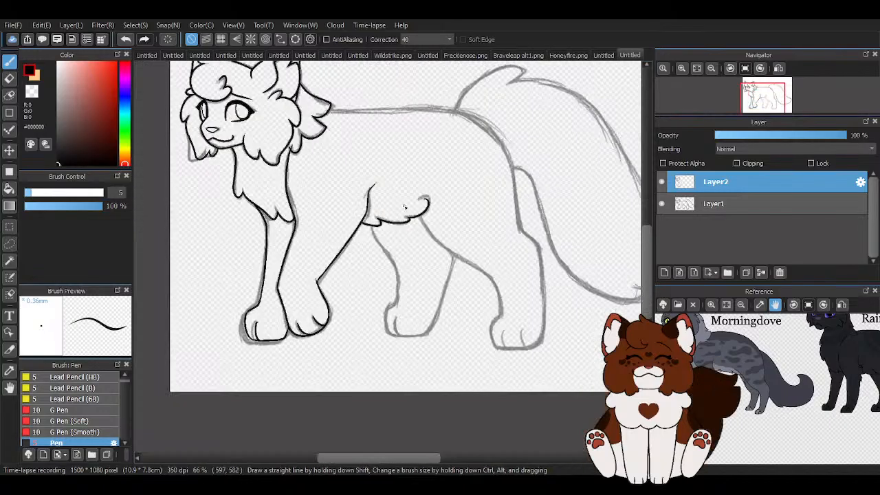
# Ink the near hind leg's front edge from the belly fur down past the far hind leg towards the knee, redoing the stroke until it fits.
pyautogui.scroll(2, 556, 294)
pyautogui.scroll(-2, 556, 294)
pyautogui.scroll(2, 488, 250)
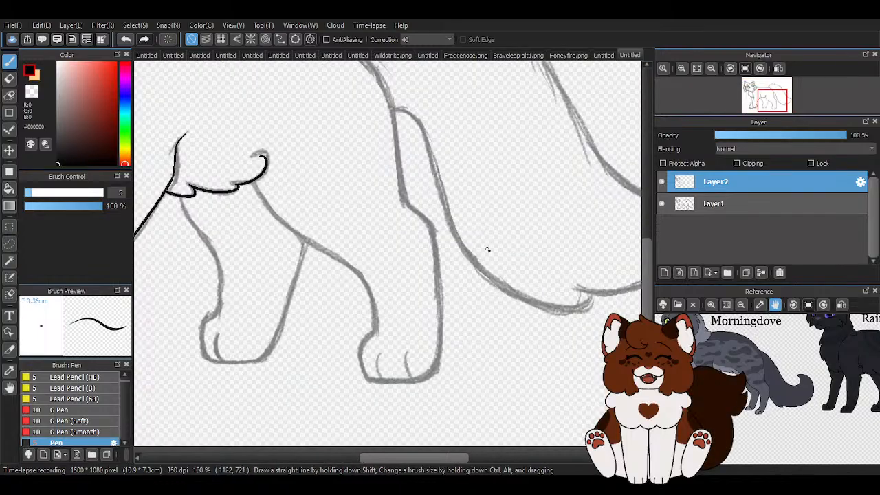
pyautogui.scroll(1, 304, 197)
pyautogui.scroll(1, 162, 148)
pyautogui.moveTo(162, 149)
pyautogui.mouseDown()
pyautogui.moveTo(231, 244)
pyautogui.moveTo(420, 312)
pyautogui.mouseUp()
pyautogui.scroll(-2, 421, 312)
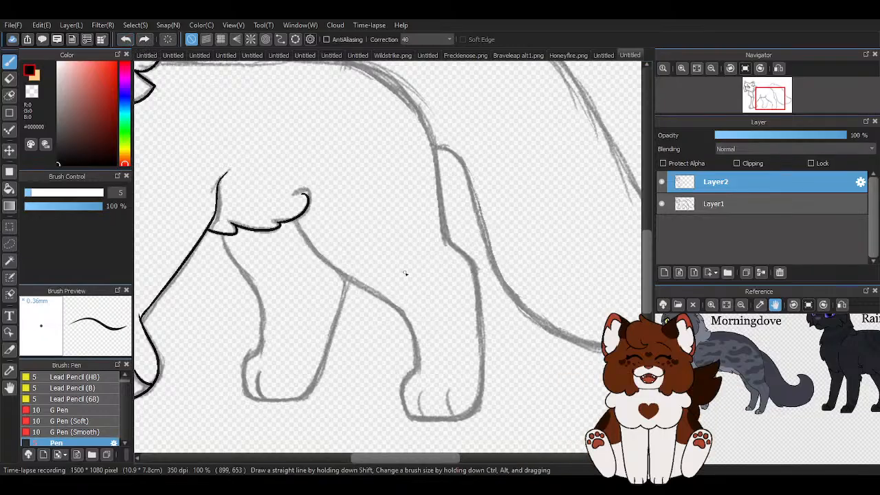
pyautogui.scroll(3, 403, 273)
pyautogui.scroll(-2, 384, 291)
pyautogui.moveTo(201, 155)
pyautogui.mouseDown()
pyautogui.moveTo(236, 208)
pyautogui.moveTo(461, 332)
pyautogui.mouseUp()
pyautogui.click(128, 41)
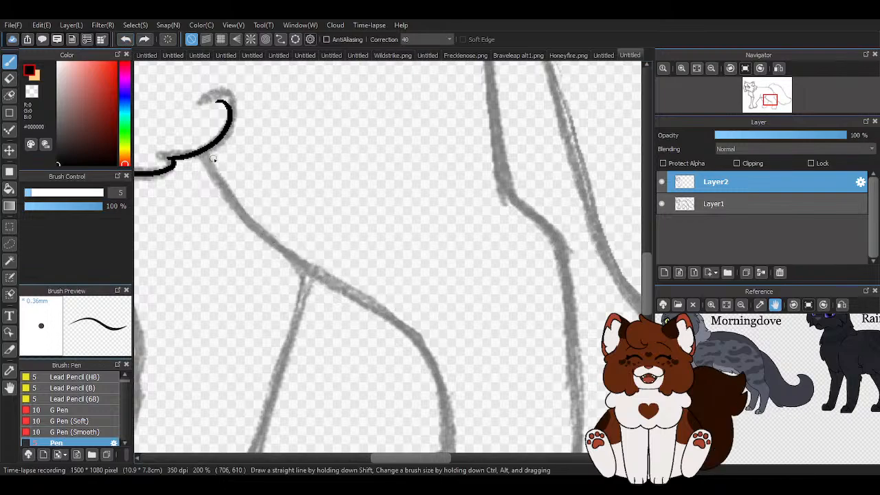
pyautogui.moveTo(201, 150)
pyautogui.mouseDown()
pyautogui.moveTo(253, 223)
pyautogui.moveTo(458, 345)
pyautogui.mouseUp()
pyautogui.scroll(-4, 444, 295)
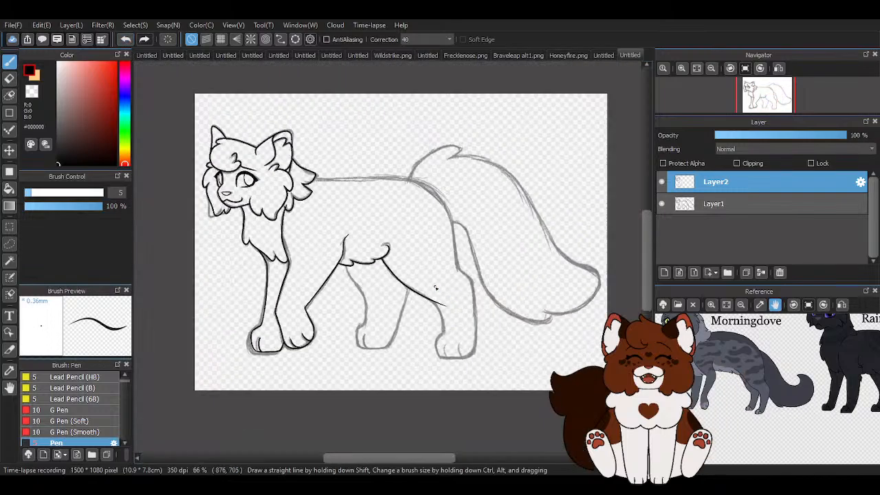
# Ink the back line from the neck fur to just past the tail base, redoing the stroke twice.
pyautogui.scroll(1, 372, 185)
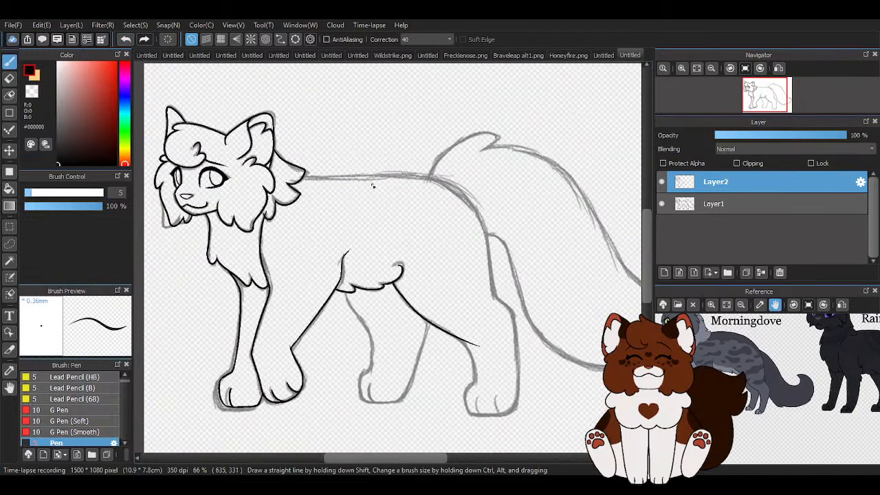
pyautogui.moveTo(296, 176); pyautogui.dragTo(513, 176)
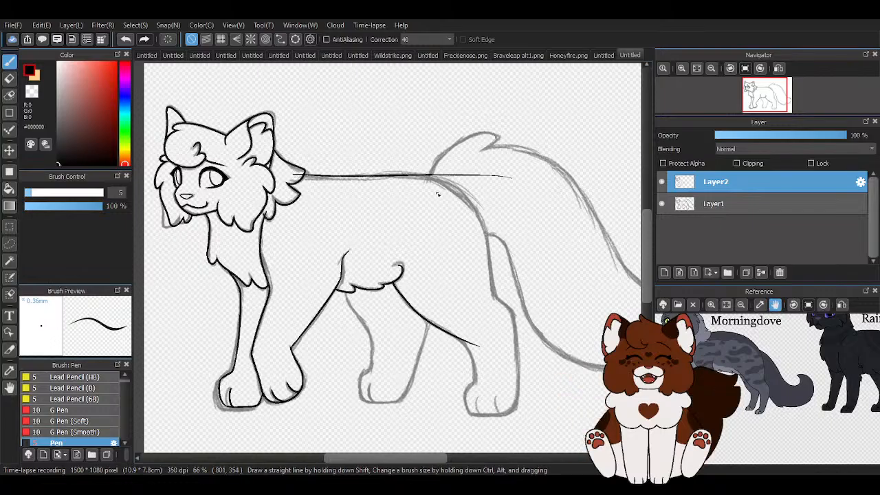
pyautogui.click(125, 39)
pyautogui.scroll(1, 367, 180)
pyautogui.moveTo(258, 177); pyautogui.dragTo(520, 163)
pyautogui.click(126, 39)
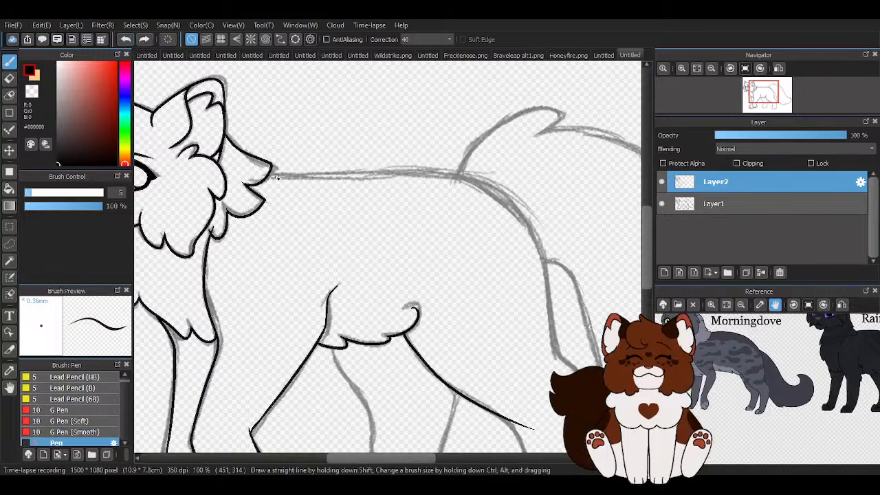
pyautogui.moveTo(253, 180); pyautogui.dragTo(507, 173)
pyautogui.scroll(-3, 373, 196)
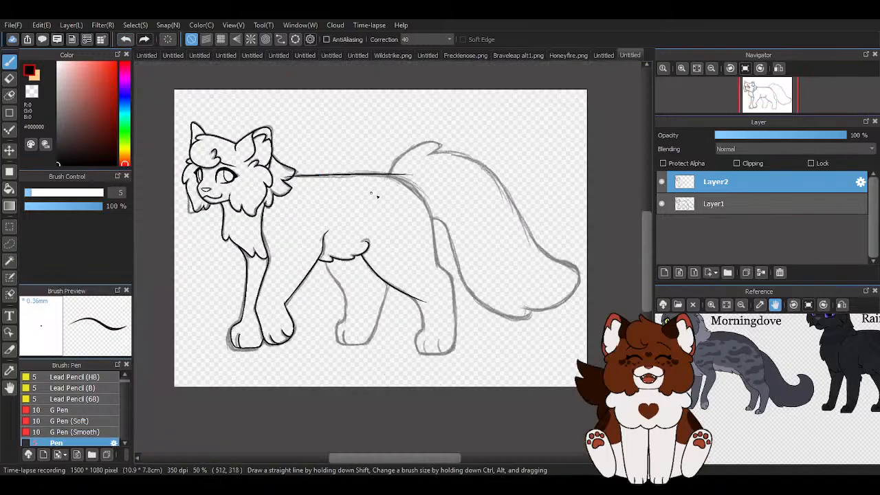
# Ink the rump's curve from the back line near the tail base down to the top of the hind leg's rear edge.
pyautogui.scroll(5, 461, 148)
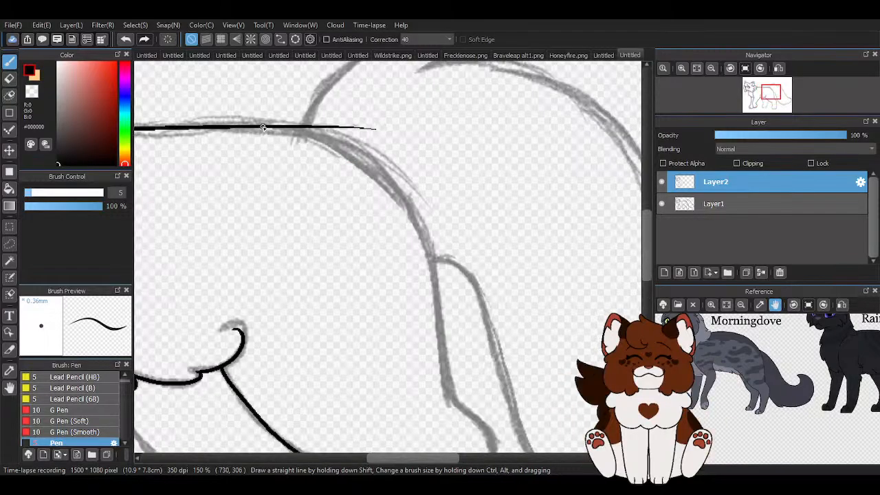
pyautogui.moveTo(268, 128); pyautogui.dragTo(461, 314)
pyautogui.scroll(-2, 467, 300)
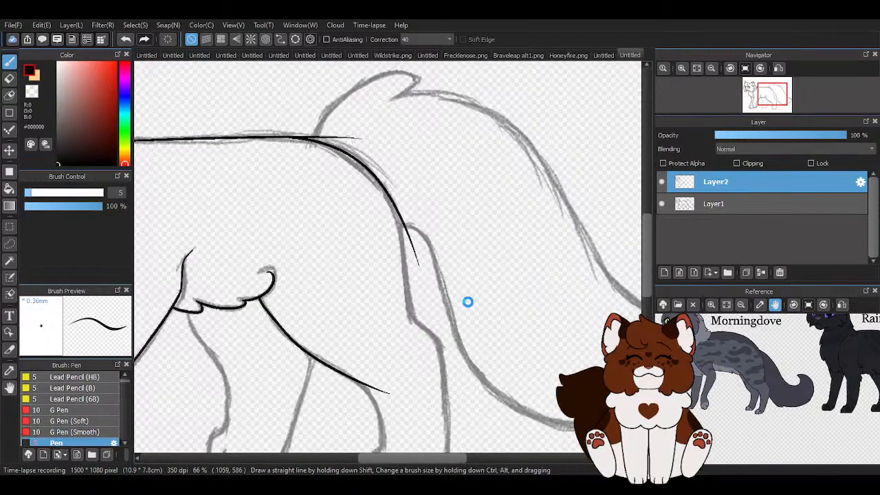
# Ink the near hind leg's rear thigh edge from the rump curve down to the notch above the hock, redoing the stroke until it fits.
pyautogui.scroll(2, 340, 137)
pyautogui.moveTo(340, 130); pyautogui.dragTo(392, 363)
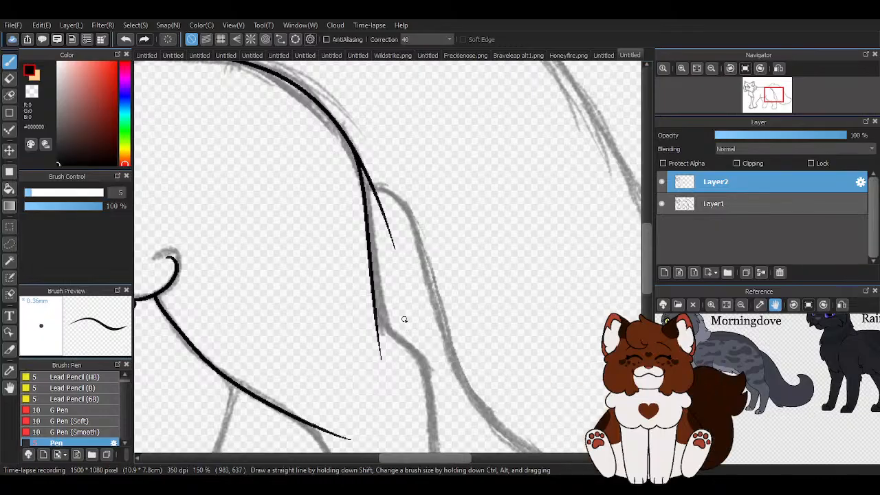
pyautogui.hotkey('ctrl', 'z')
pyautogui.scroll(1, 429, 255)
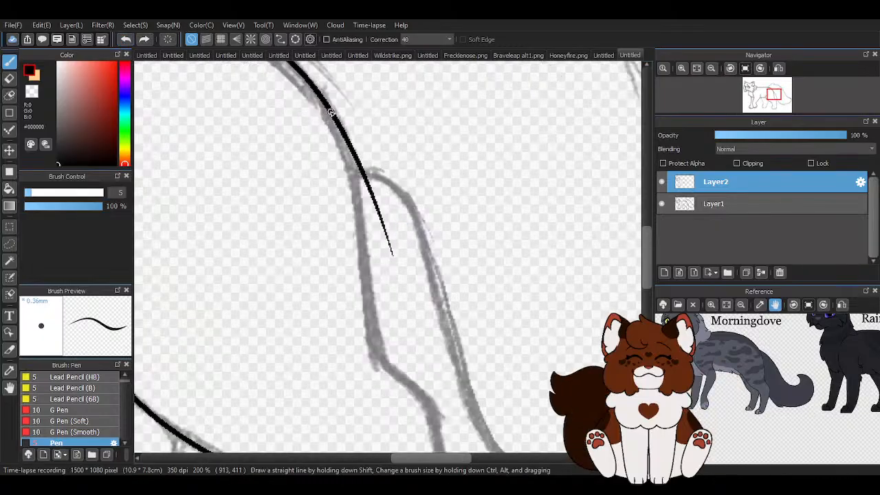
pyautogui.moveTo(355, 165); pyautogui.dragTo(383, 391)
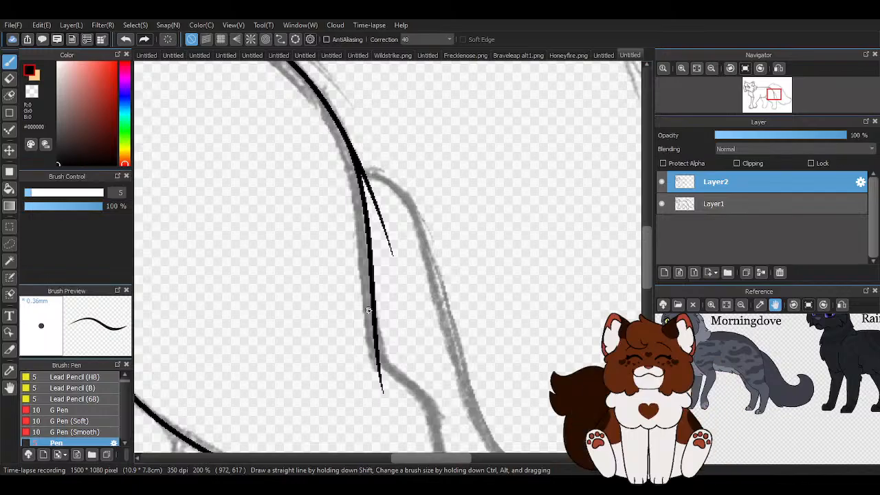
pyautogui.scroll(-1, 250, 239)
pyautogui.scroll(-1, 391, 220)
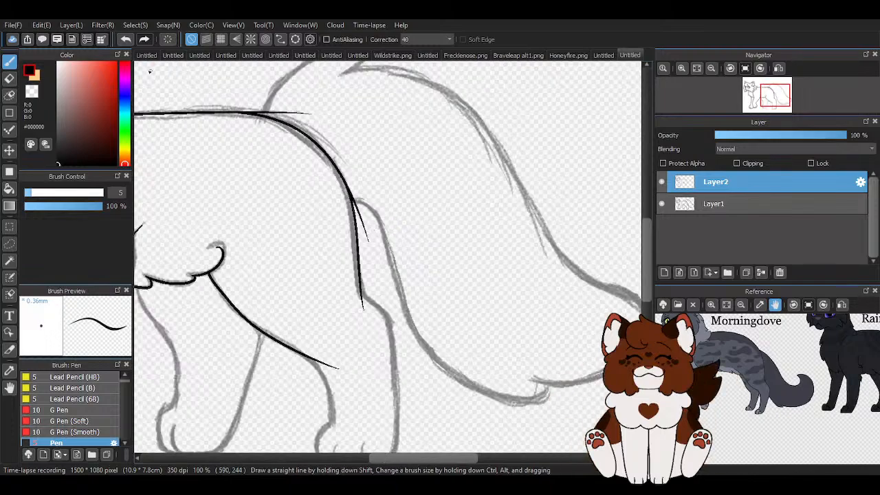
pyautogui.click(125, 39)
pyautogui.scroll(3, 323, 80)
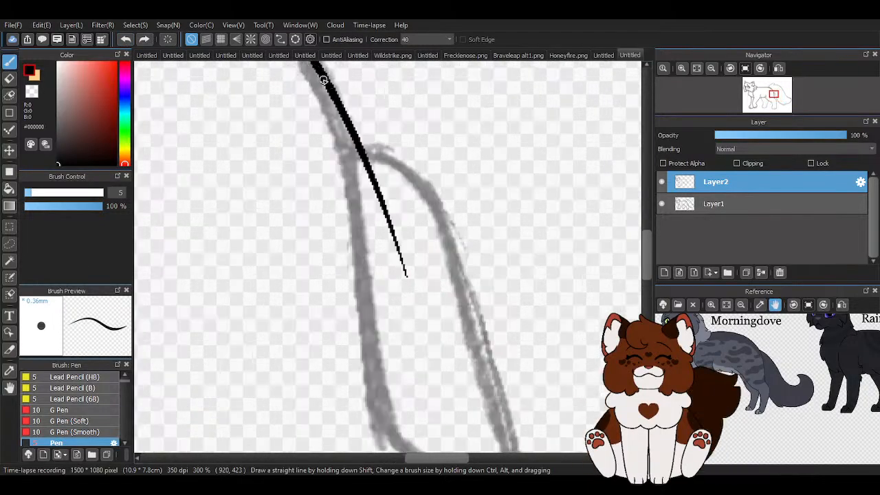
pyautogui.scroll(-1, 323, 80)
pyautogui.moveTo(328, 95); pyautogui.dragTo(366, 355)
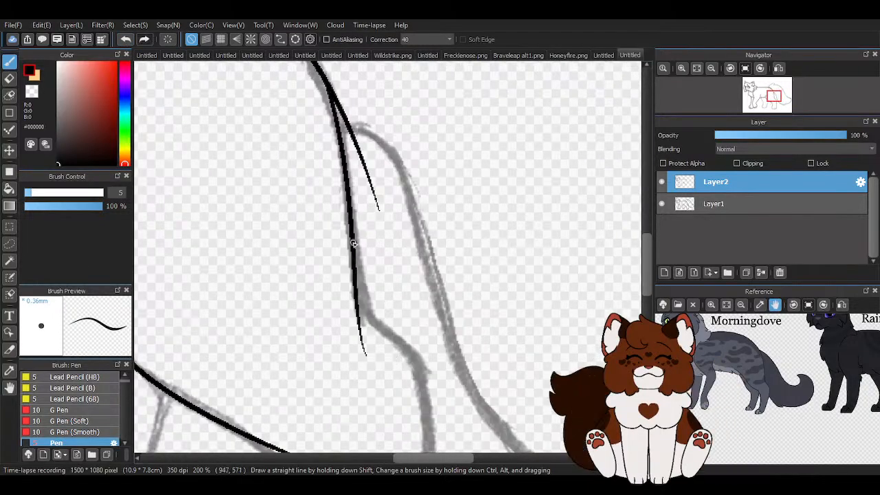
pyautogui.scroll(-2, 353, 243)
pyautogui.scroll(5, 343, 233)
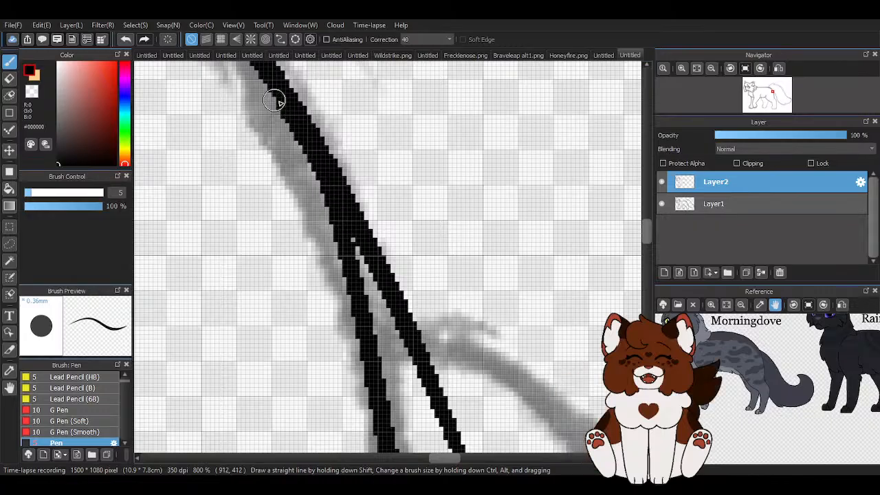
pyautogui.scroll(-5, 324, 152)
# Ink the near hind leg's slanted hock and the lower leg's rear edge down to the heel, redoing the lower stroke once.
pyautogui.scroll(4, 299, 180)
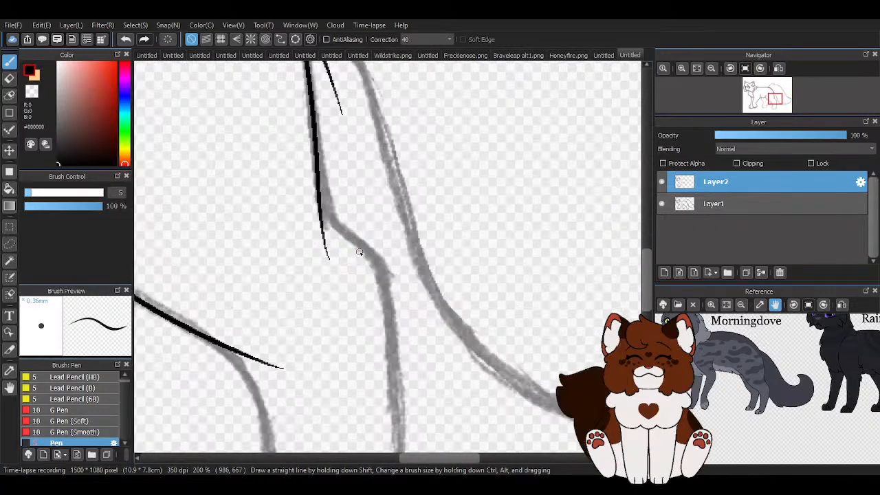
pyautogui.moveTo(278, 180)
pyautogui.mouseDown()
pyautogui.moveTo(301, 231)
pyautogui.moveTo(447, 384)
pyautogui.mouseUp()
pyautogui.scroll(-5, 398, 232)
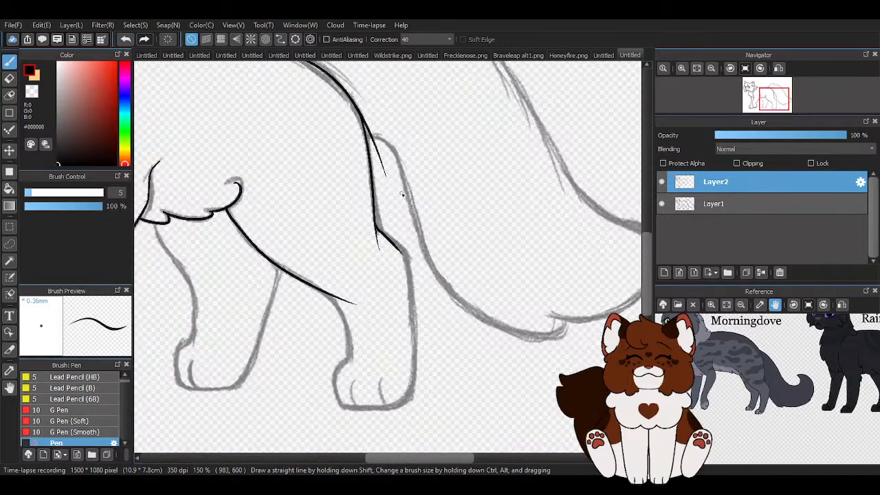
pyautogui.scroll(2, 407, 309)
pyautogui.scroll(-1, 392, 193)
pyautogui.moveTo(391, 179); pyautogui.dragTo(409, 437)
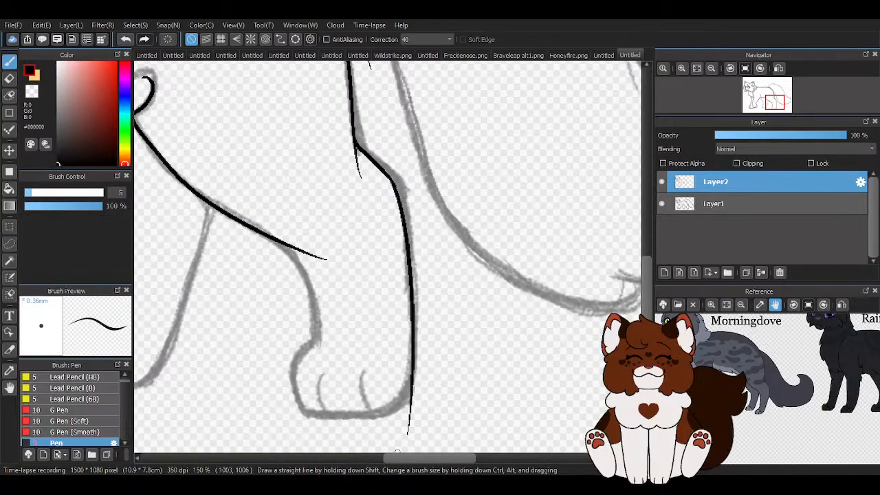
pyautogui.click(125, 39)
pyautogui.scroll(1, 499, 350)
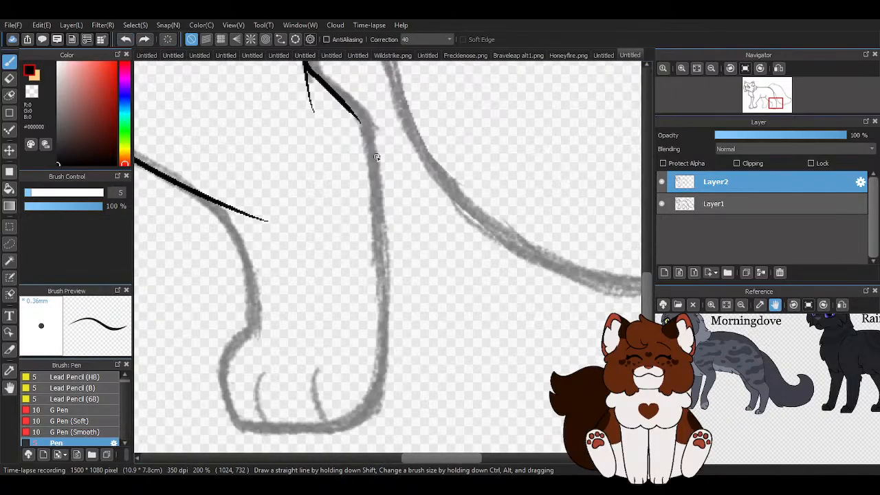
pyautogui.moveTo(365, 143); pyautogui.dragTo(376, 440)
pyautogui.scroll(-1, 376, 412)
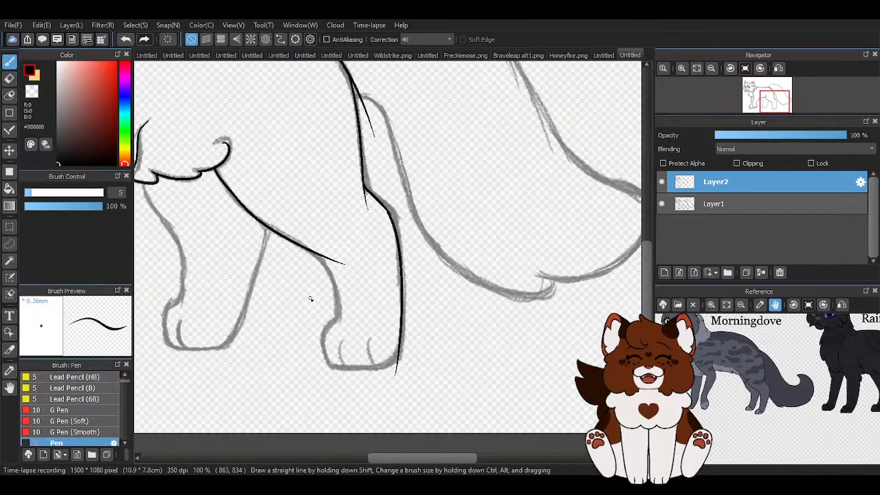
# Ink the front edge of the near hind leg's lower part from the knee down to the top of the paw.
pyautogui.scroll(2, 337, 184)
pyautogui.moveTo(309, 155)
pyautogui.mouseDown()
pyautogui.moveTo(348, 184)
pyautogui.moveTo(398, 369)
pyautogui.mouseUp()
pyautogui.scroll(-3, 399, 369)
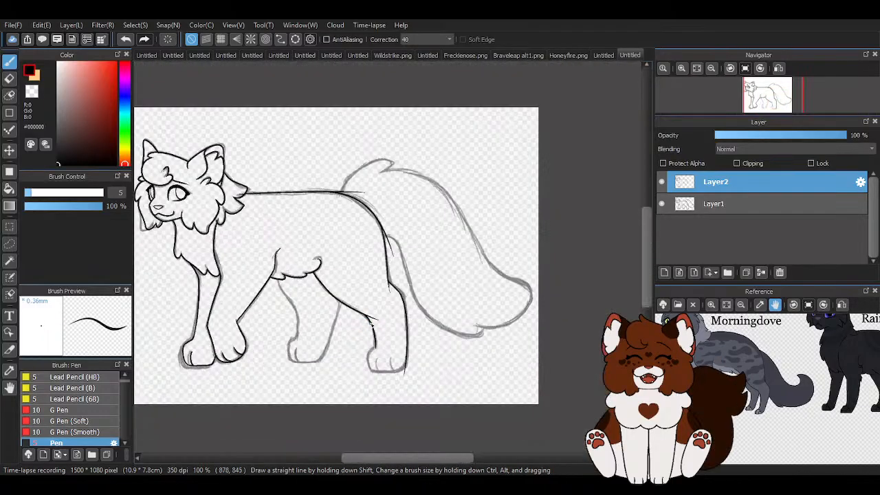
# Ink the near hind paw's outline from the front ankle around to the heel and add its two toe lines.
pyautogui.scroll(2, 363, 353)
pyautogui.scroll(2, 252, 250)
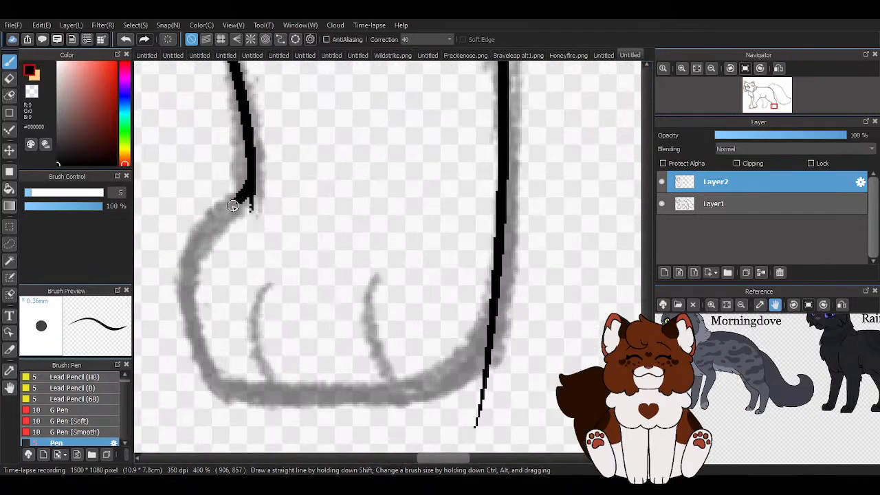
pyautogui.moveTo(233, 205)
pyautogui.mouseDown()
pyautogui.moveTo(202, 246)
pyautogui.moveTo(250, 395)
pyautogui.moveTo(448, 377)
pyautogui.moveTo(492, 295)
pyautogui.mouseUp()
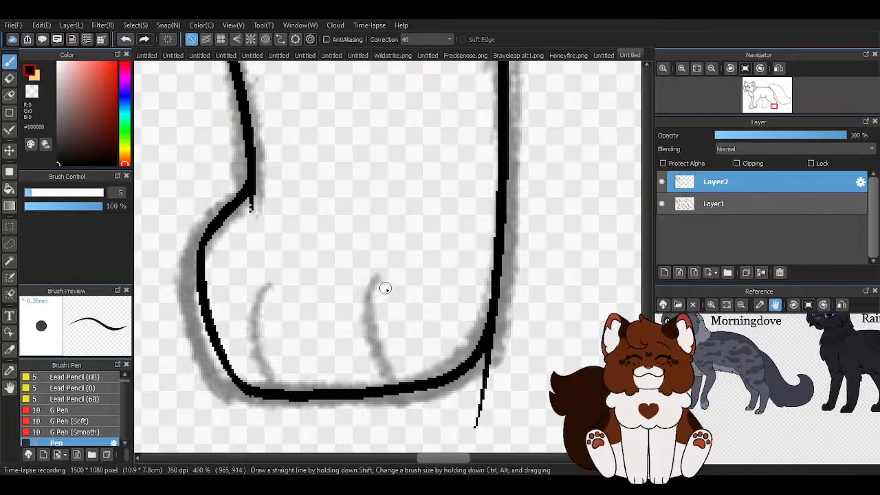
pyautogui.moveTo(385, 288)
pyautogui.mouseDown()
pyautogui.moveTo(387, 320)
pyautogui.moveTo(389, 384)
pyautogui.mouseUp()
pyautogui.moveTo(267, 295); pyautogui.dragTo(285, 394)
pyautogui.scroll(-2, 310, 357)
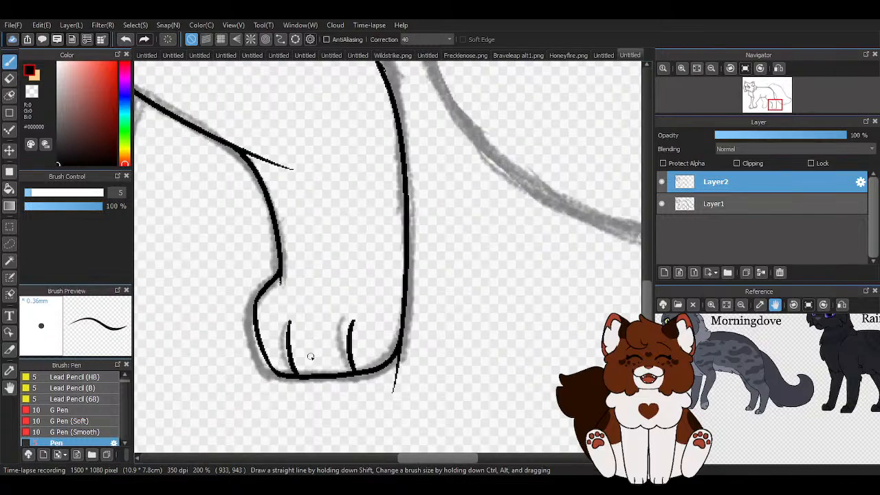
# Erase the overshooting line ends at the near hind paw's heel and front ankle with the transparent colour.
pyautogui.scroll(1, 310, 356)
pyautogui.press('c')
pyautogui.scroll(2, 369, 364)
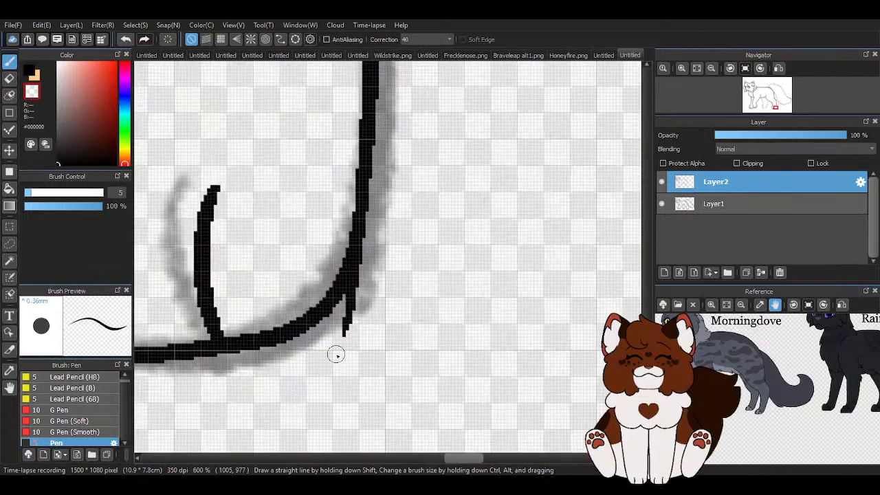
pyautogui.moveTo(335, 354); pyautogui.dragTo(359, 256)
pyautogui.scroll(-3, 335, 231)
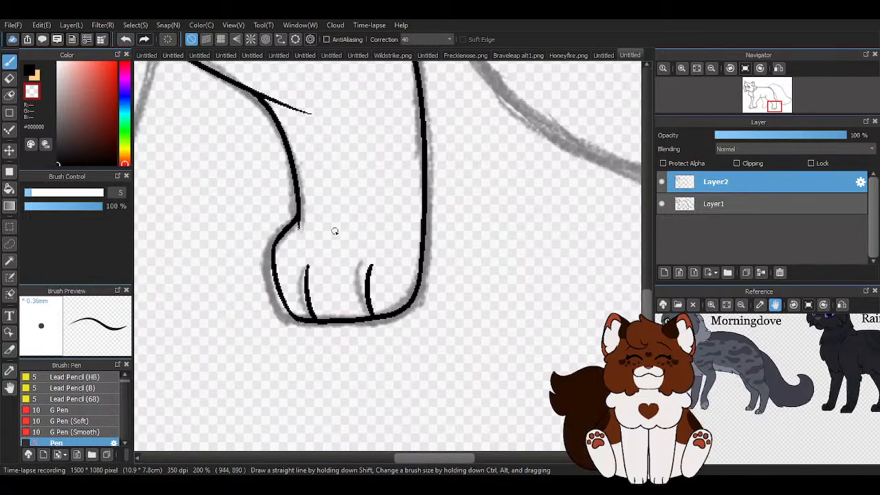
pyautogui.scroll(-1, 383, 324)
pyautogui.scroll(4, 356, 261)
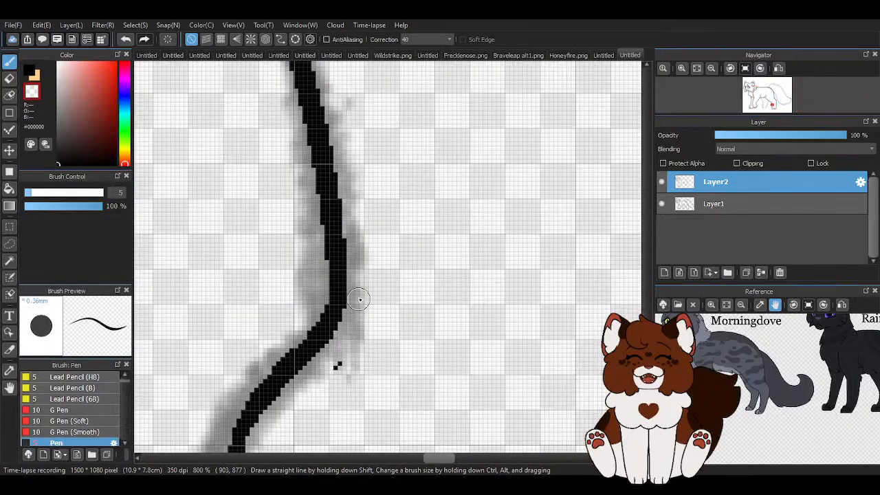
pyautogui.scroll(-3, 365, 326)
# Erase the thigh line's overshoot past the near hind leg's knee and smooth the join.
pyautogui.scroll(2, 275, 135)
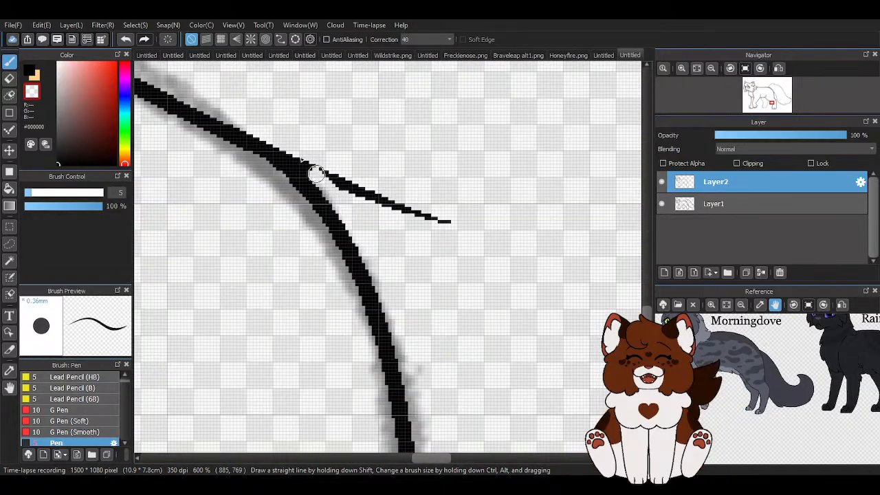
pyautogui.moveTo(321, 166); pyautogui.dragTo(450, 221)
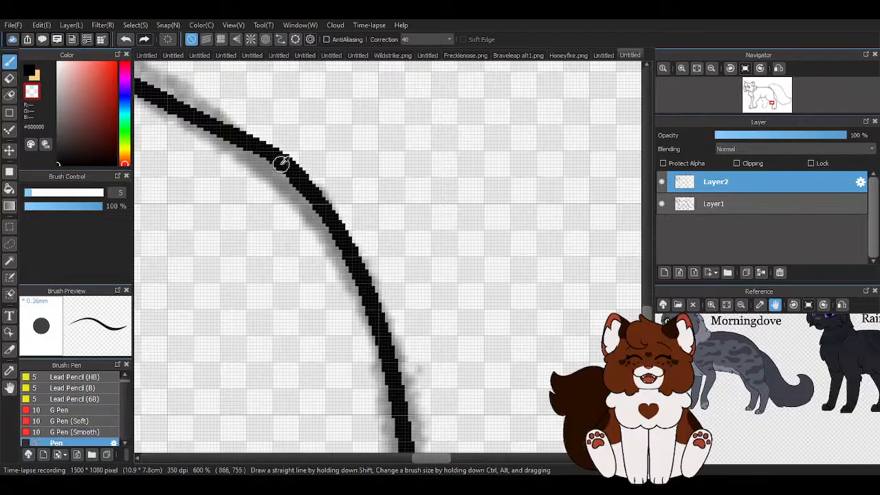
pyautogui.scroll(-8, 360, 214)
# Smooth the bend at the near hind leg's hock by alternately thickening the line in black and trimming its edges with the transparent colour.
pyautogui.press('x')
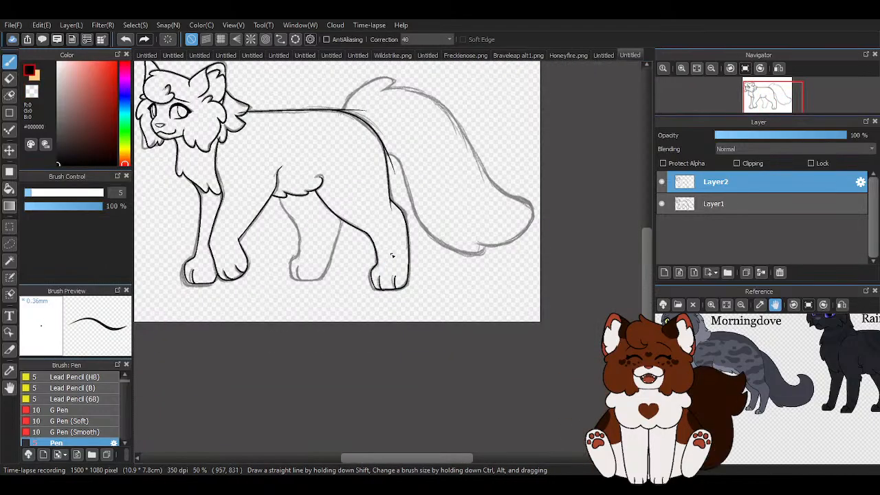
pyautogui.press('x')
pyautogui.scroll(8, 393, 251)
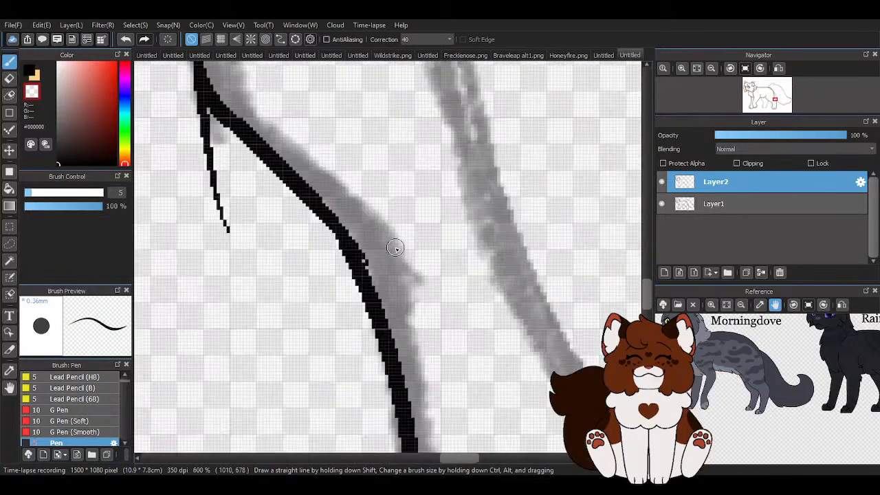
pyautogui.press('x')
pyautogui.moveTo(358, 255); pyautogui.dragTo(407, 385)
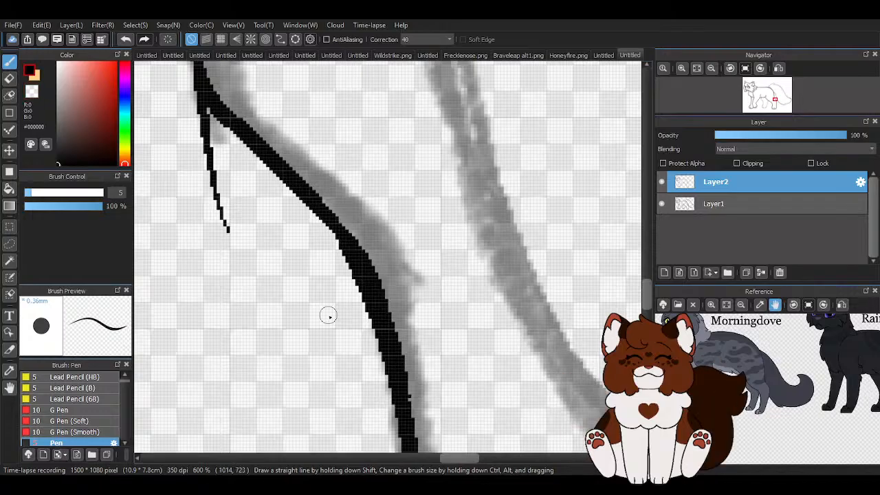
pyautogui.press('x')
pyautogui.moveTo(324, 247); pyautogui.dragTo(411, 412)
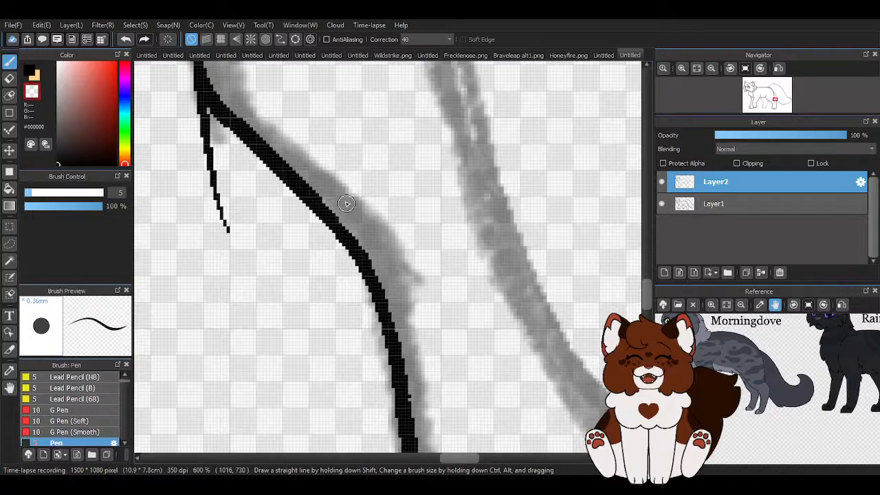
pyautogui.press('x')
pyautogui.moveTo(326, 211)
pyautogui.mouseDown()
pyautogui.moveTo(401, 374)
pyautogui.moveTo(402, 411)
pyautogui.mouseUp()
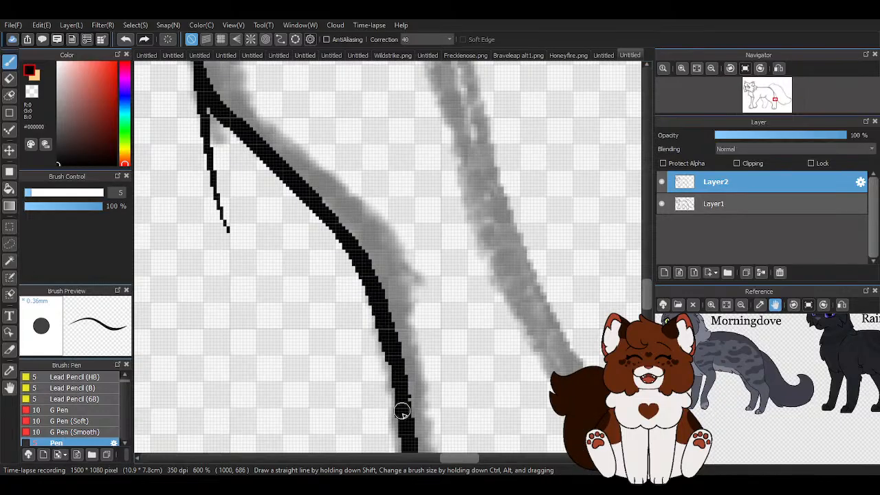
pyautogui.press('x')
pyautogui.scroll(1, 420, 394)
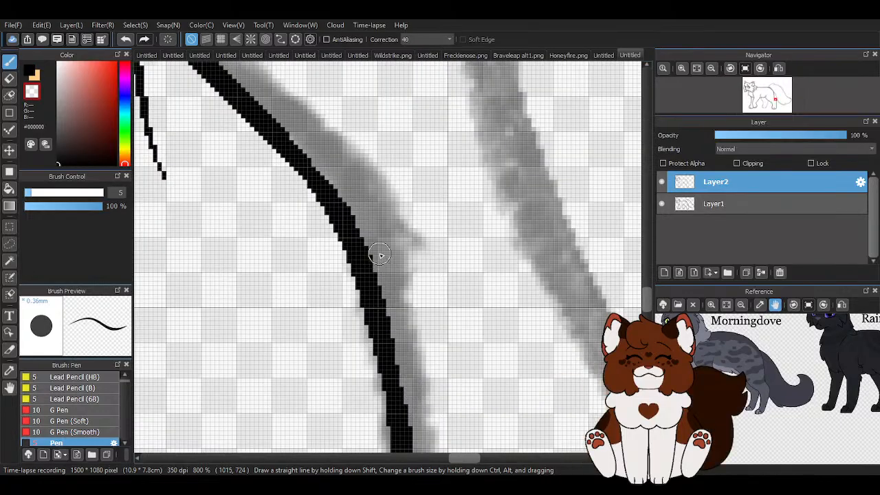
# Erase the thigh line's overshooting tip below the notch above the near hind leg's hock.
pyautogui.scroll(-3, 409, 358)
pyautogui.scroll(2, 328, 245)
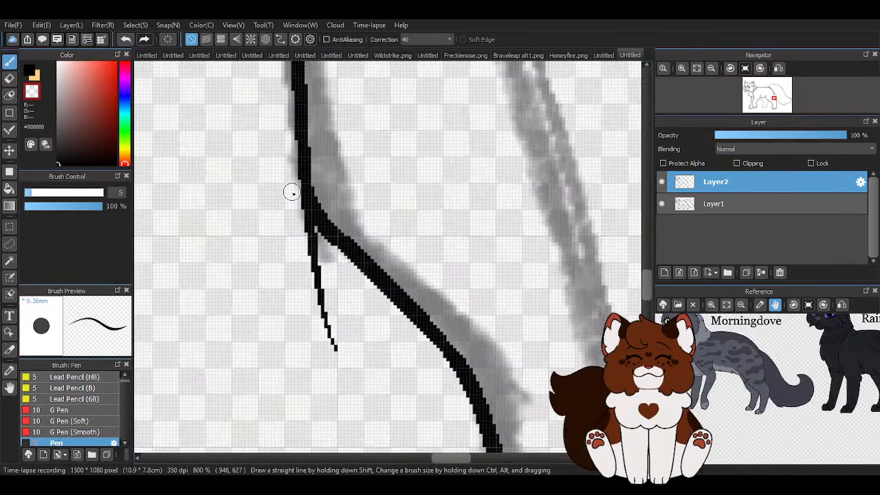
pyautogui.hotkey('ctrl', 'z')
pyautogui.scroll(-5, 330, 310)
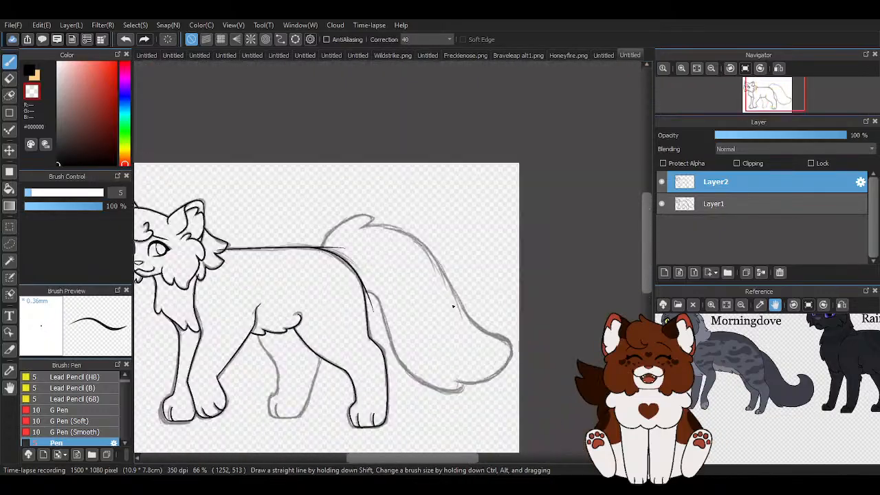
# Erase the rump curve's overshooting tip where it meets the top of the hind leg's rear edge.
pyautogui.scroll(3, 359, 299)
pyautogui.scroll(1, 359, 299)
pyautogui.scroll(4, 396, 269)
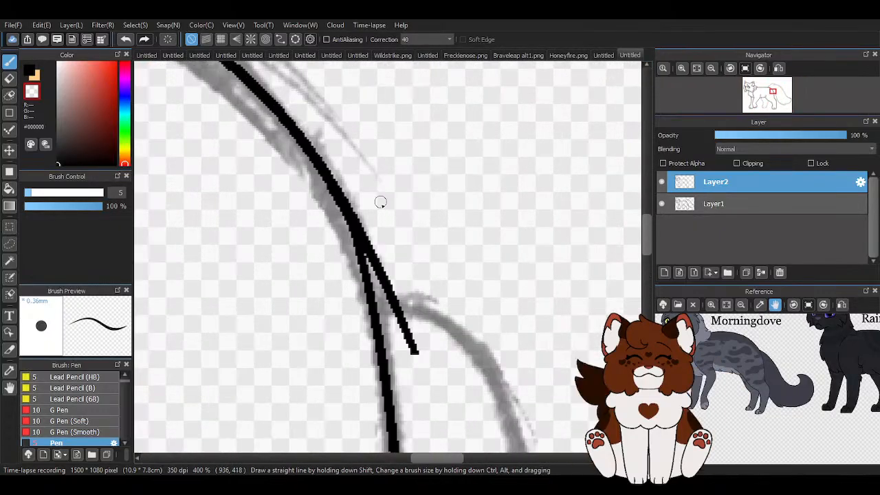
pyautogui.scroll(-2, 427, 416)
pyautogui.scroll(1, 413, 312)
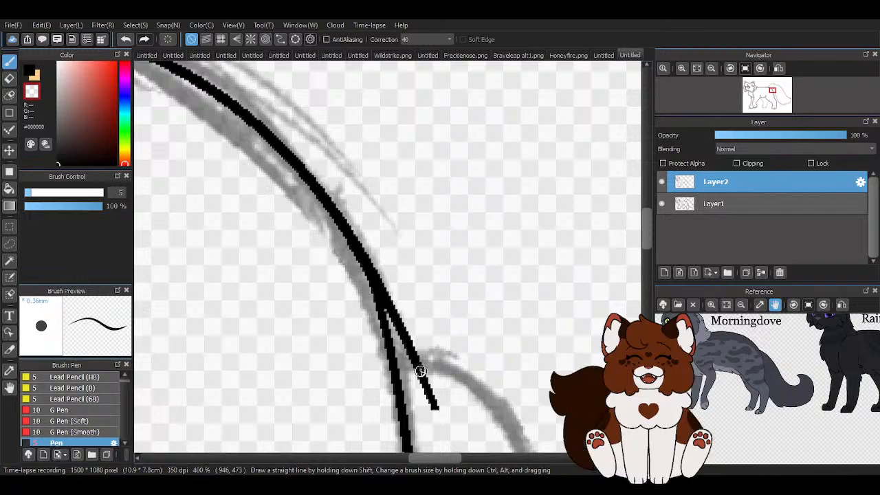
pyautogui.scroll(2, 429, 361)
pyautogui.moveTo(383, 297)
pyautogui.mouseDown()
pyautogui.moveTo(361, 278)
pyautogui.moveTo(317, 144)
pyautogui.mouseUp()
pyautogui.scroll(-3, 376, 283)
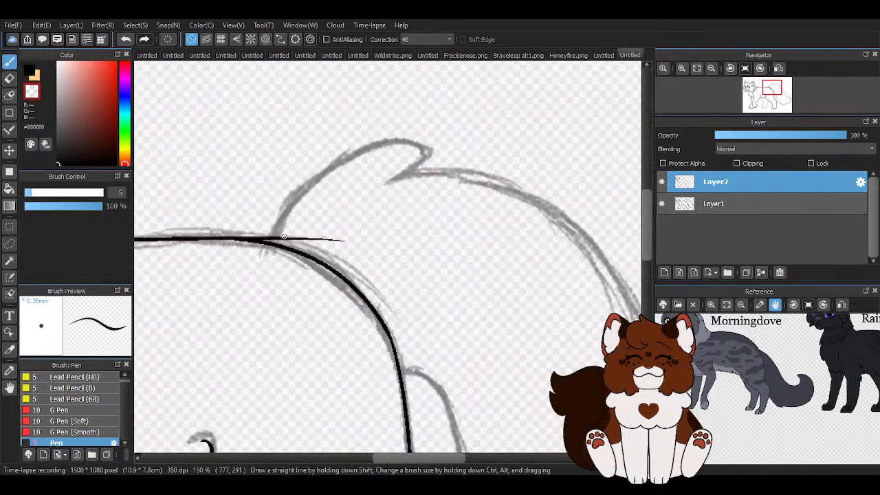
# Erase the back line's overshoot past the tail base so only the rump curve continues.
pyautogui.scroll(1, 370, 213)
pyautogui.scroll(1, 369, 213)
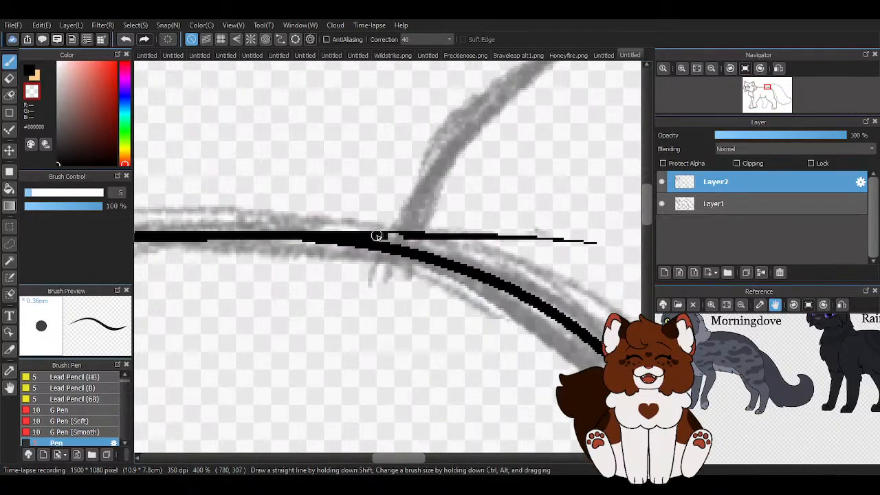
pyautogui.scroll(1, 522, 241)
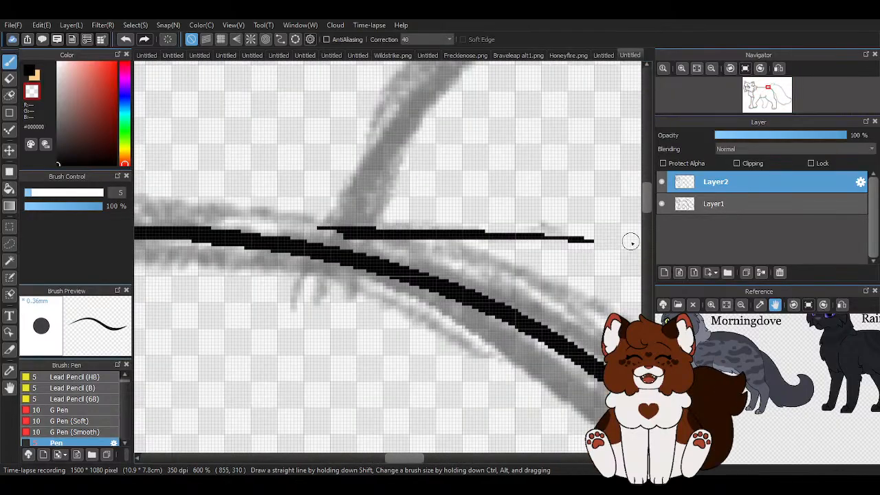
pyautogui.moveTo(628, 242); pyautogui.dragTo(337, 224)
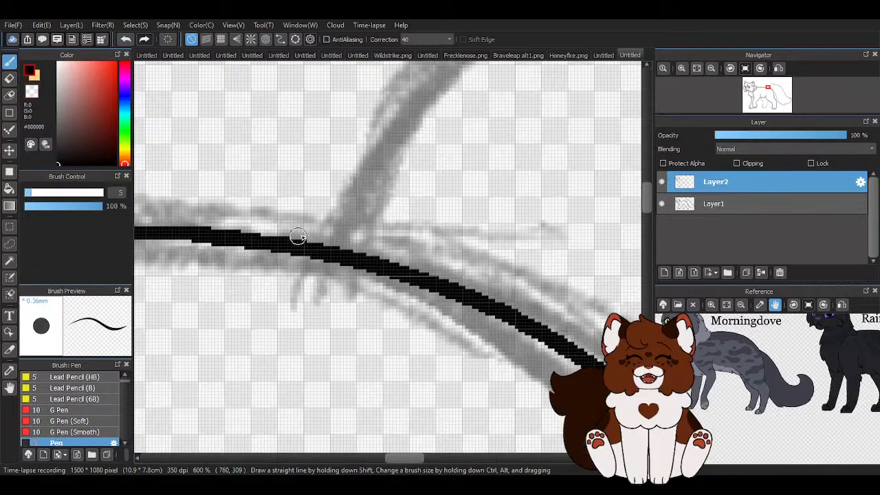
# Erase the back line's overshooting tip inside the neck fur tuft.
pyautogui.scroll(-6, 298, 237)
pyautogui.scroll(6, 410, 238)
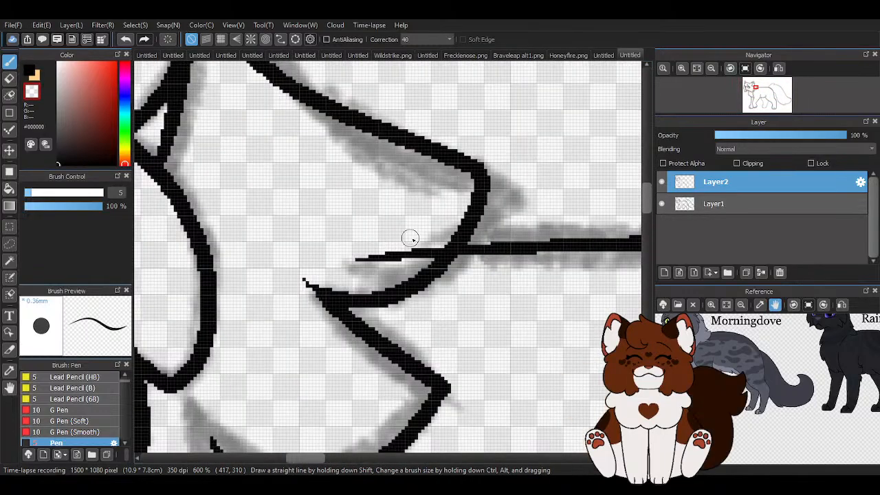
pyautogui.scroll(1, 411, 238)
pyautogui.moveTo(330, 264)
pyautogui.mouseDown()
pyautogui.moveTo(426, 259)
pyautogui.moveTo(452, 237)
pyautogui.mouseUp()
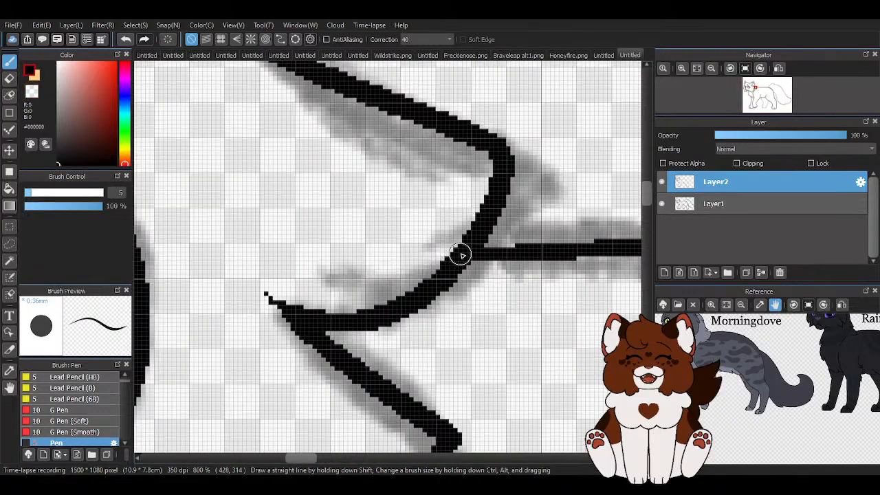
pyautogui.scroll(-8, 461, 256)
pyautogui.scroll(3, 309, 196)
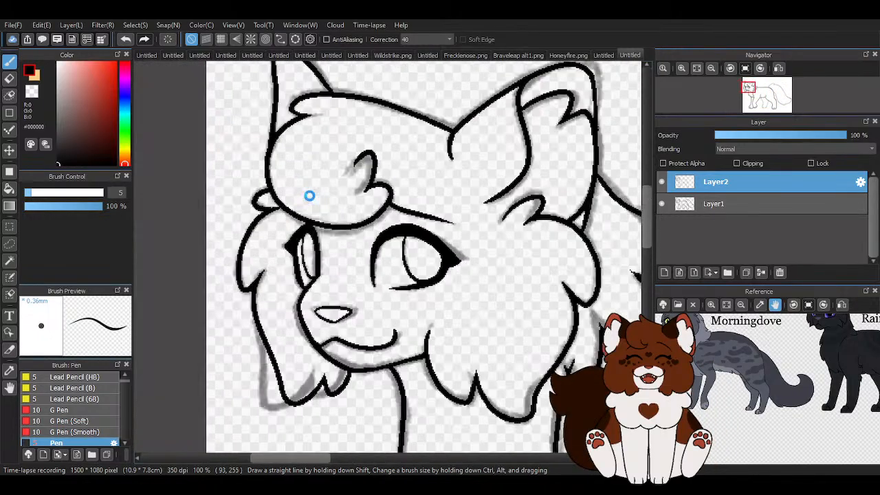
pyautogui.scroll(4, 310, 196)
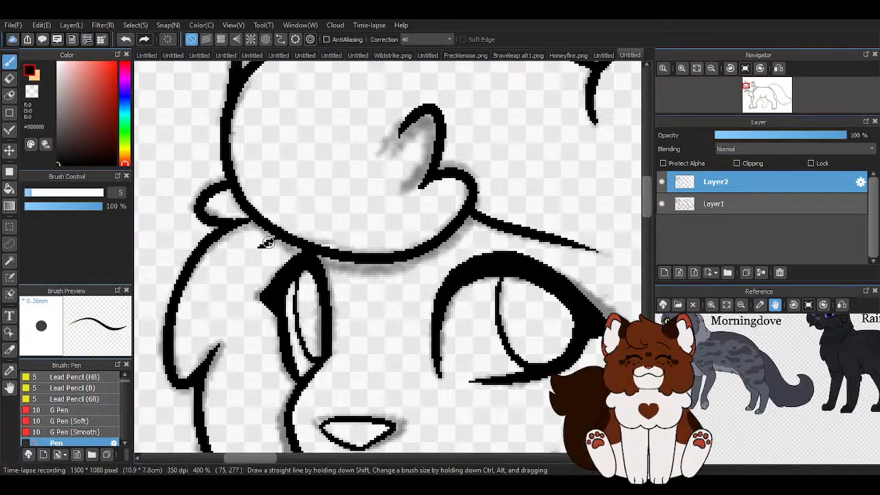
pyautogui.scroll(-7, 290, 241)
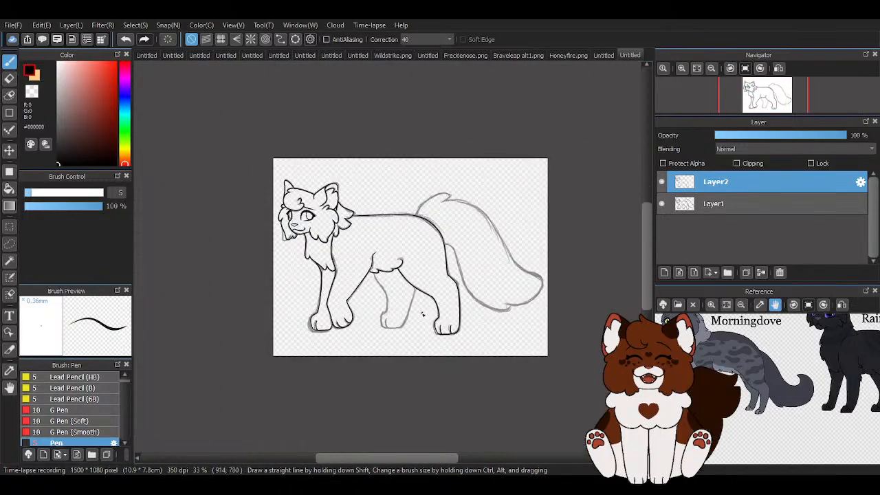
# Ink the far hind leg's rear edge in one stroke from the near thigh line down past the paw's heel.
pyautogui.scroll(3, 422, 314)
pyautogui.scroll(2, 433, 294)
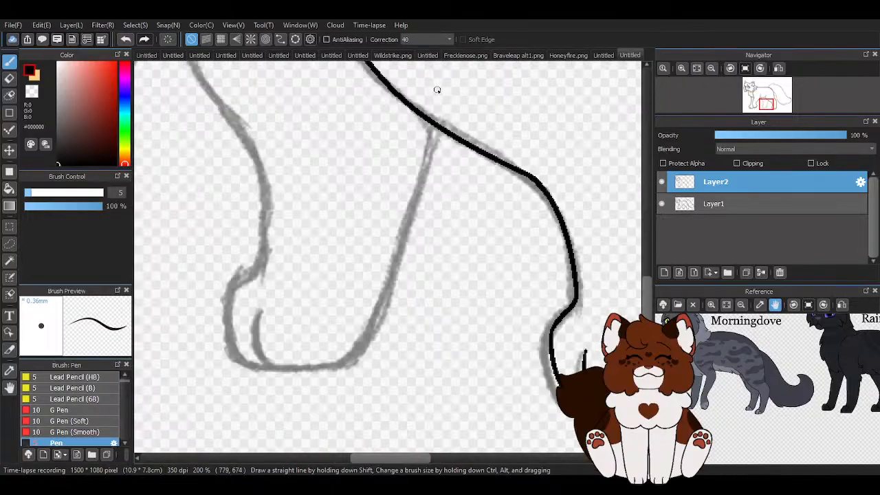
pyautogui.scroll(1, 425, 118)
pyautogui.scroll(-1, 425, 120)
pyautogui.moveTo(410, 224); pyautogui.dragTo(350, 400)
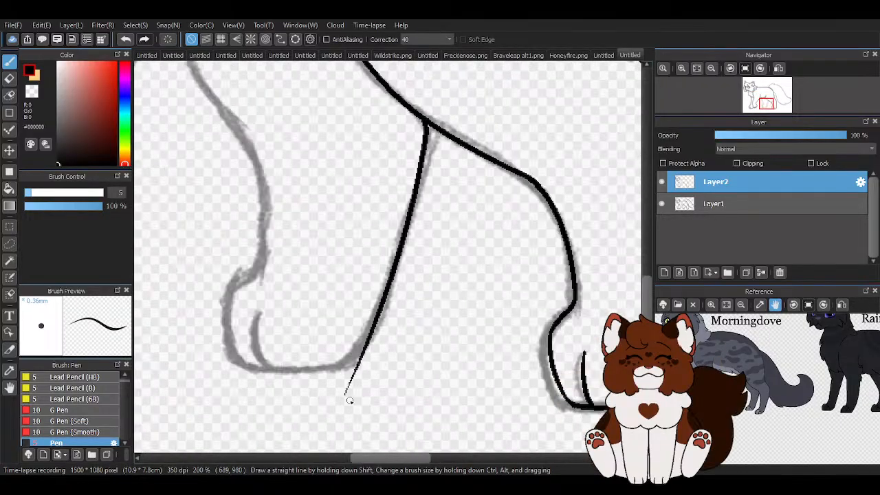
pyautogui.click(125, 39)
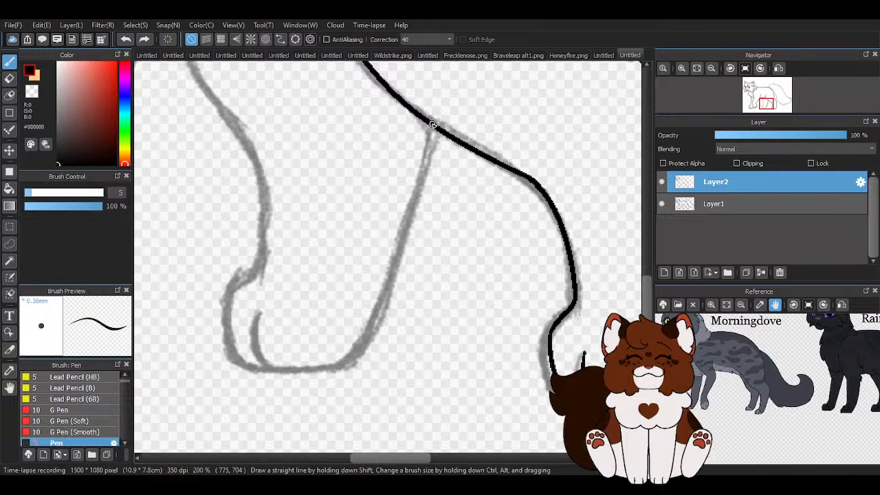
pyautogui.moveTo(432, 124); pyautogui.dragTo(324, 400)
pyautogui.scroll(-1, 415, 390)
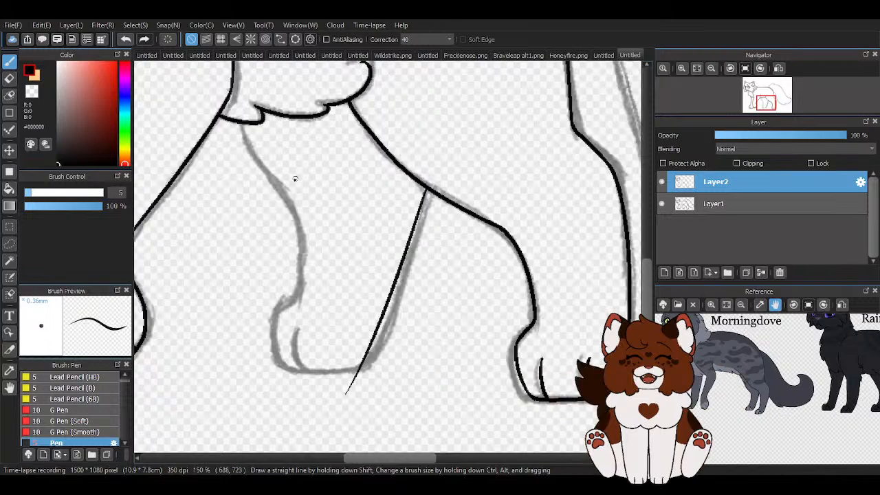
# Ink the far hind leg's front edge in two strokes from the belly fur down to the top of the paw.
pyautogui.scroll(2, 295, 179)
pyautogui.moveTo(220, 94)
pyautogui.mouseDown()
pyautogui.moveTo(330, 279)
pyautogui.moveTo(359, 281)
pyautogui.mouseUp()
pyautogui.scroll(-4, 357, 273)
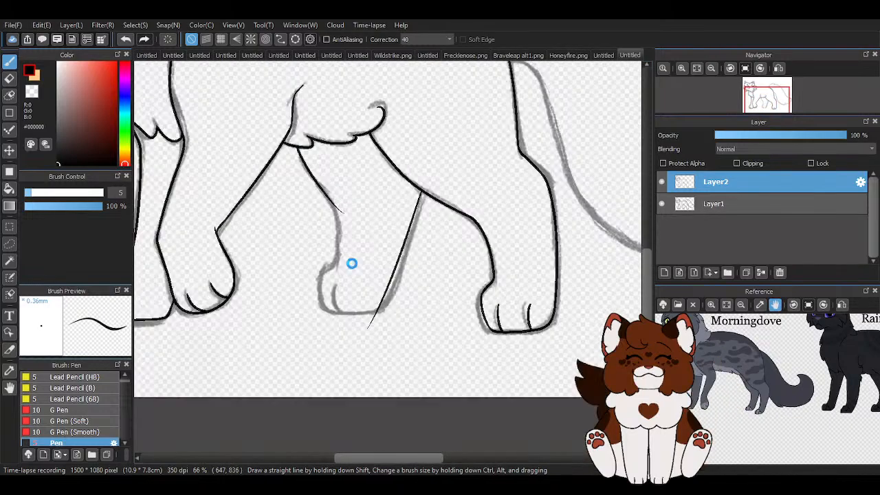
pyautogui.scroll(4, 351, 263)
pyautogui.moveTo(274, 211); pyautogui.dragTo(288, 354)
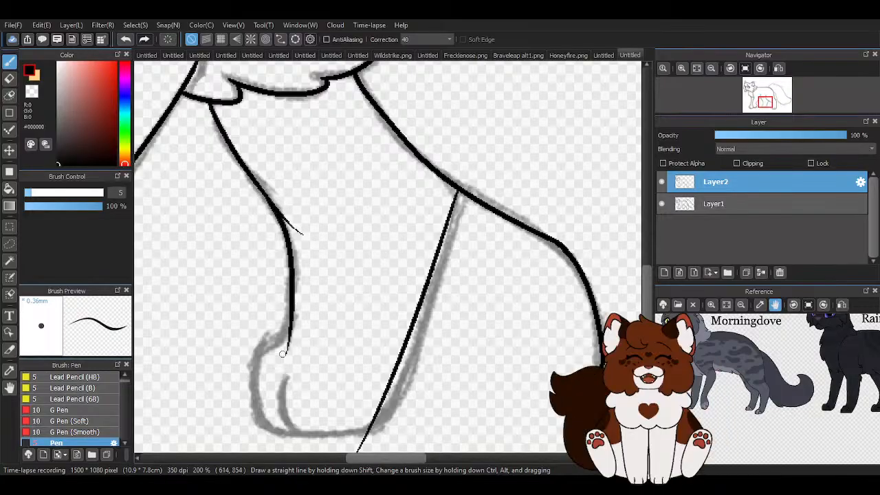
# Ink the far hind paw's outline around to the leg's rear edge and erase that edge's overshoot below the heel.
pyautogui.scroll(2, 290, 344)
pyautogui.moveTo(301, 91)
pyautogui.mouseDown()
pyautogui.moveTo(241, 167)
pyautogui.moveTo(264, 292)
pyautogui.moveTo(306, 321)
pyautogui.moveTo(447, 310)
pyautogui.mouseUp()
pyautogui.scroll(1, 447, 308)
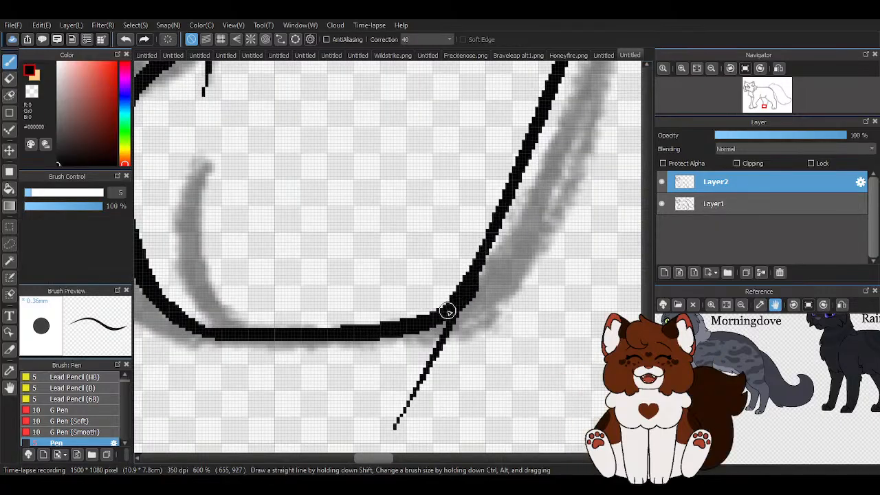
pyautogui.press('c')
pyautogui.moveTo(430, 369)
pyautogui.mouseDown()
pyautogui.moveTo(389, 422)
pyautogui.moveTo(431, 349)
pyautogui.mouseUp()
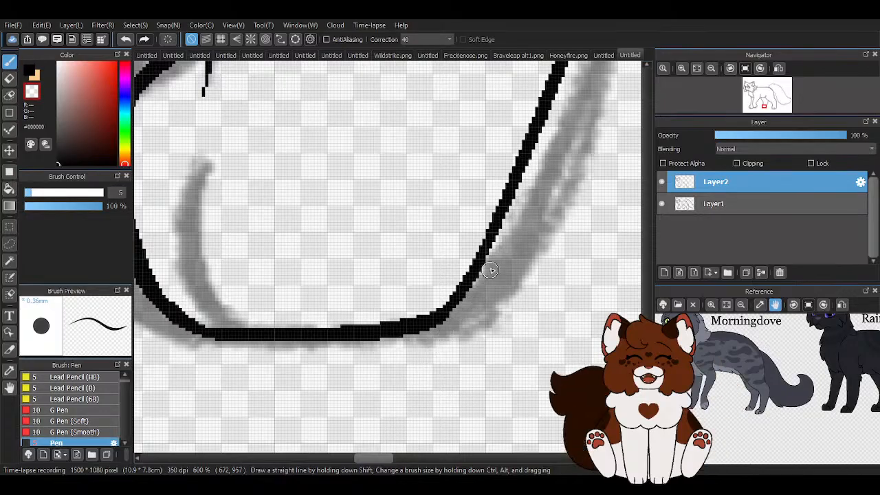
# Smooth the far hind paw's lower front curve by thickening it in black and trimming its inner edge with the transparent colour.
pyautogui.scroll(-1, 393, 309)
pyautogui.scroll(1, 311, 251)
pyautogui.press('c')
pyautogui.moveTo(272, 165)
pyautogui.mouseDown()
pyautogui.moveTo(284, 251)
pyautogui.moveTo(326, 313)
pyautogui.mouseUp()
pyautogui.press('c')
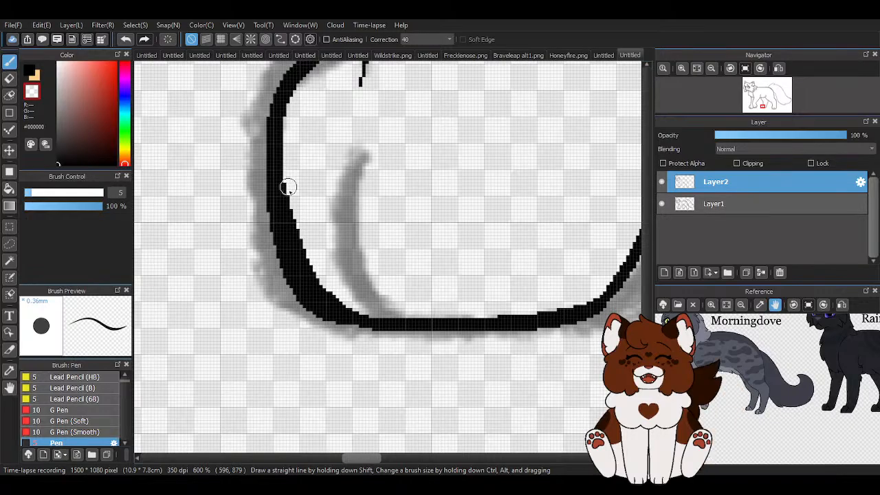
pyautogui.moveTo(287, 186)
pyautogui.mouseDown()
pyautogui.moveTo(315, 281)
pyautogui.moveTo(381, 289)
pyautogui.mouseUp()
pyautogui.press('c')
# Ink the curved toe line inside the far hind paw and tidy its join with the sole line.
pyautogui.scroll(-3, 330, 310)
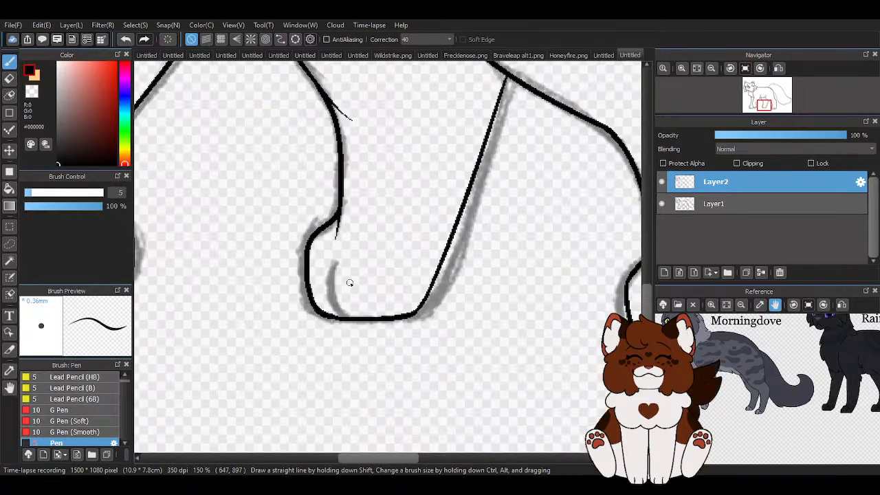
pyautogui.scroll(2, 348, 280)
pyautogui.moveTo(332, 242)
pyautogui.mouseDown()
pyautogui.moveTo(320, 257)
pyautogui.moveTo(321, 347)
pyautogui.mouseUp()
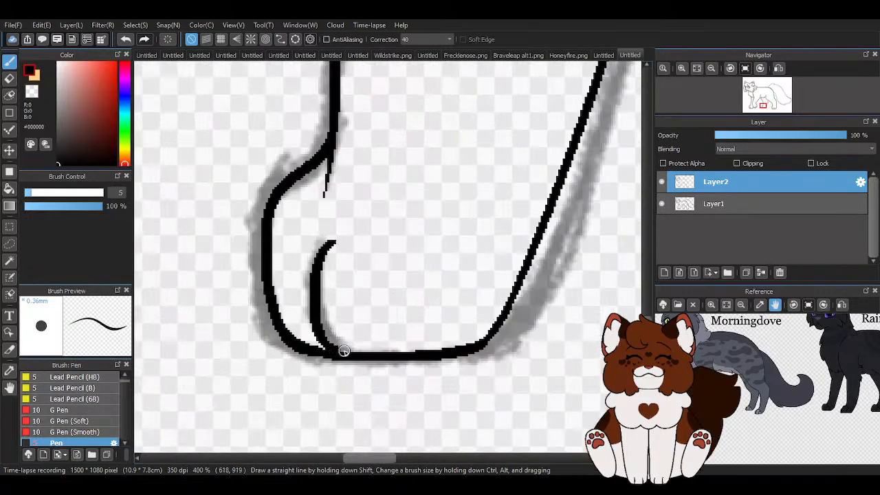
pyautogui.scroll(2, 337, 337)
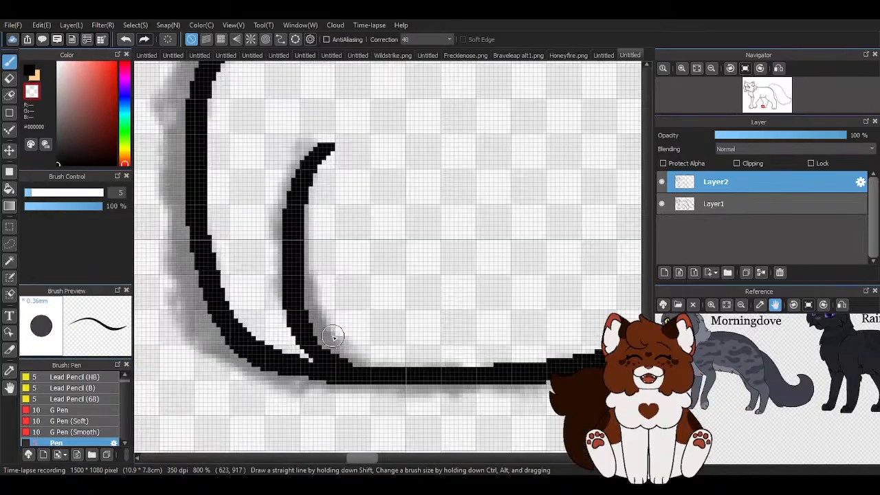
pyautogui.press('c')
# Erase the leg line's overshooting tip above the toe line where the far hind leg meets its paw.
pyautogui.scroll(-3, 332, 303)
pyautogui.scroll(3, 334, 300)
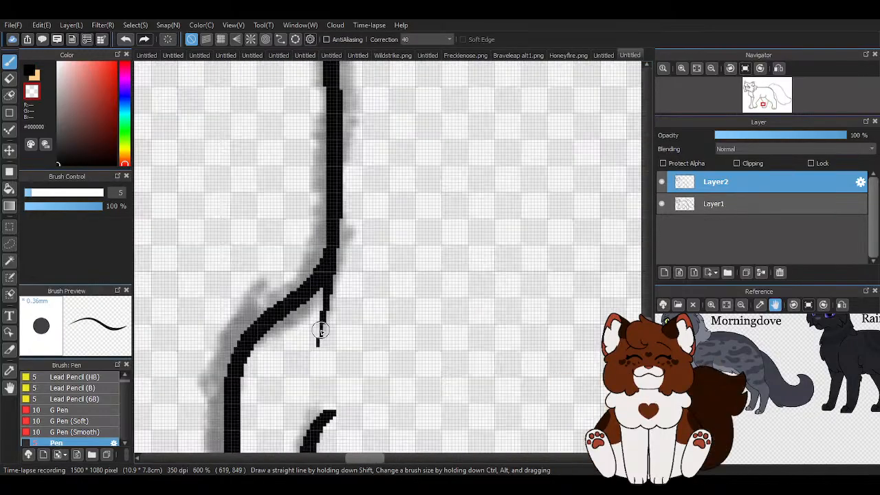
pyautogui.scroll(-3, 323, 310)
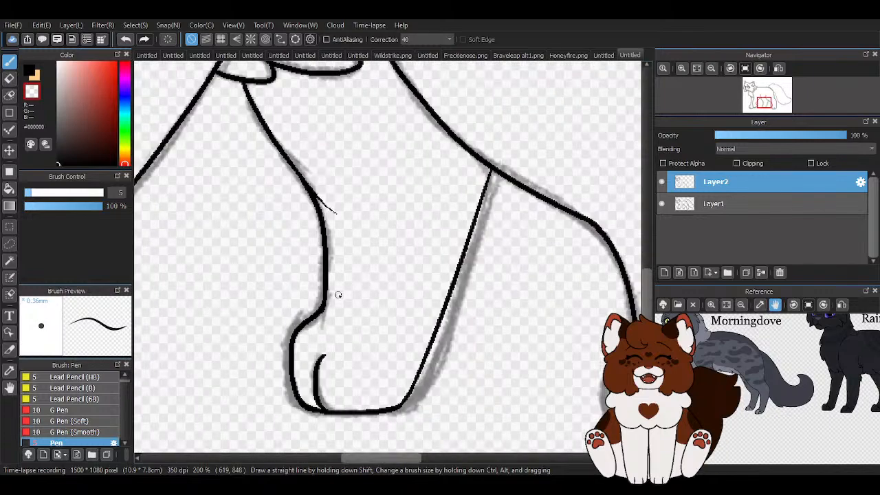
# Erase the stray line tip at the bend of the far hind leg's front edge.
pyautogui.scroll(3, 315, 199)
pyautogui.moveTo(321, 211)
pyautogui.mouseDown()
pyautogui.moveTo(283, 143)
pyautogui.moveTo(373, 279)
pyautogui.mouseUp()
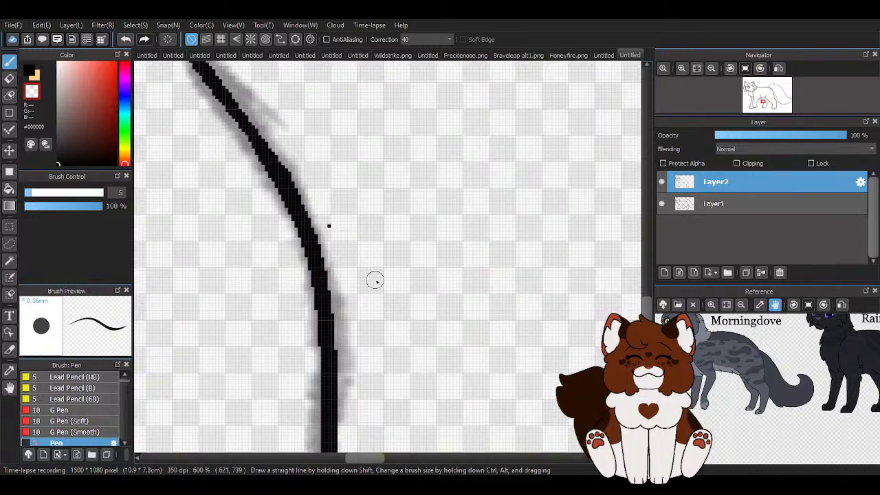
pyautogui.moveTo(332, 226); pyautogui.dragTo(278, 143)
pyautogui.scroll(-3, 432, 252)
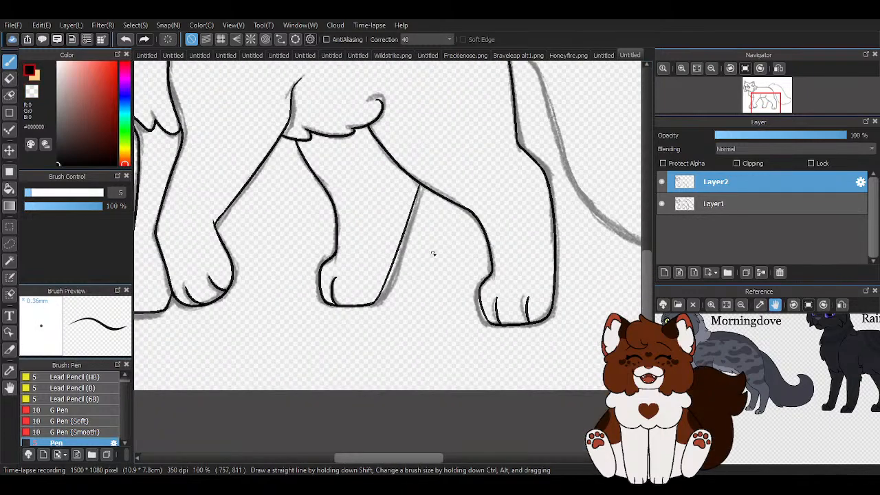
# Thicken the join between the far hind leg's rear edge and the near thigh line in black.
pyautogui.press('x')
pyautogui.scroll(3, 419, 206)
pyautogui.scroll(-3, 349, 170)
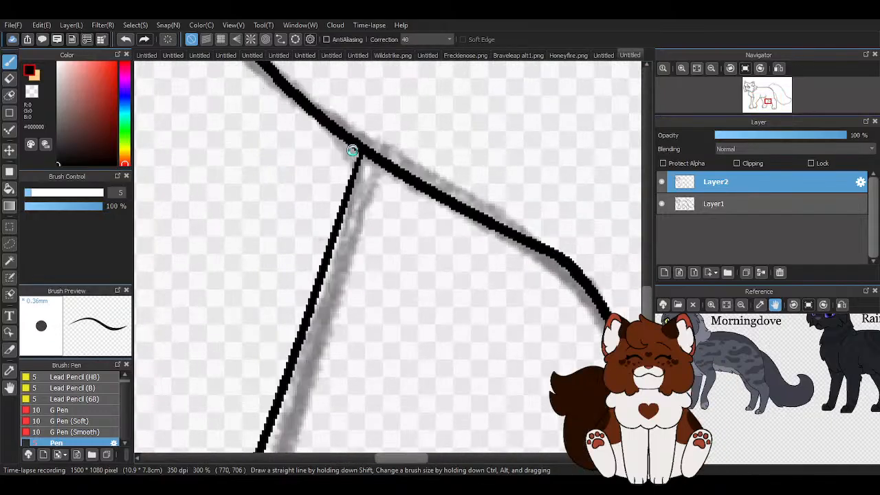
pyautogui.scroll(4, 353, 150)
pyautogui.press('x')
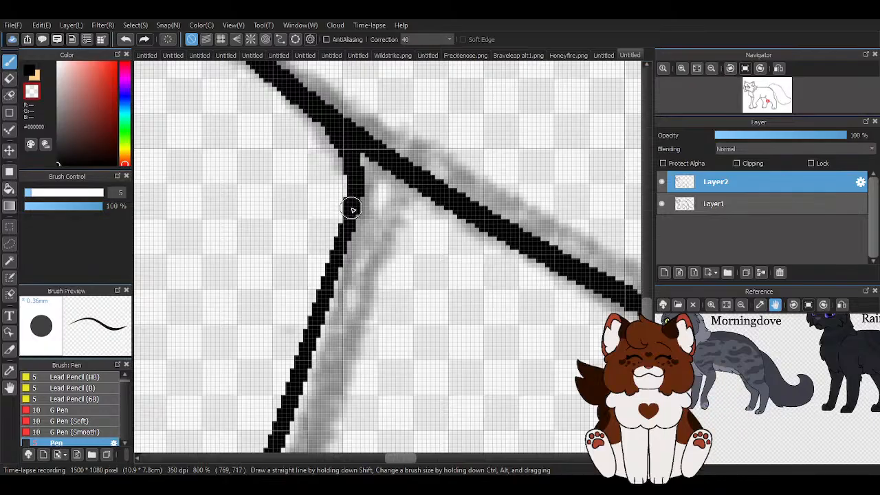
pyautogui.press('x')
# Add a new layer above the body line art for the tail.
pyautogui.scroll(-10, 354, 211)
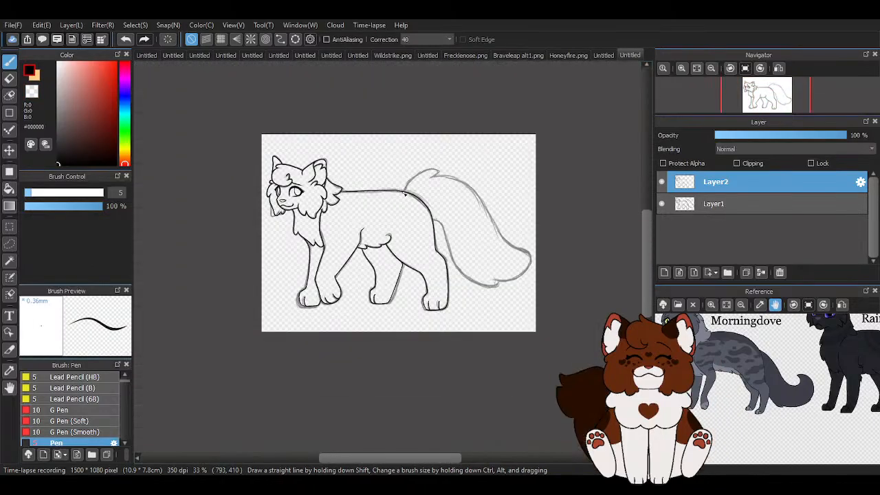
pyautogui.scroll(8, 405, 195)
pyautogui.scroll(-8, 304, 226)
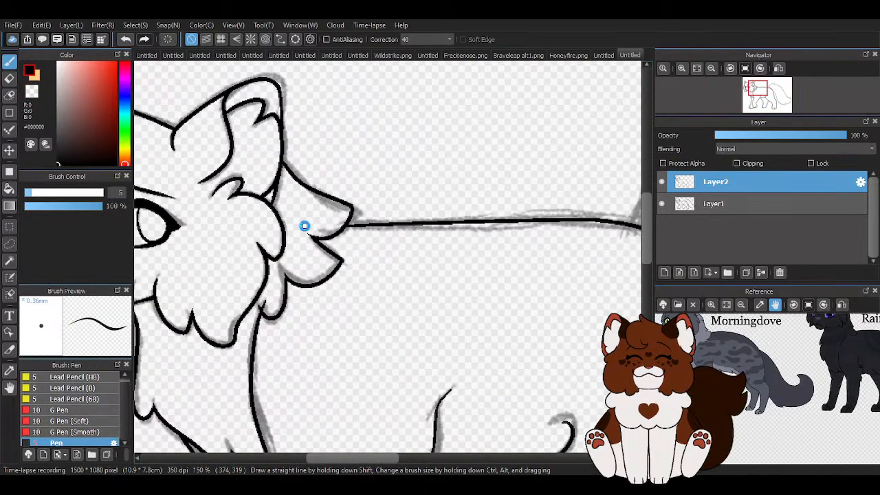
pyautogui.click(664, 273)
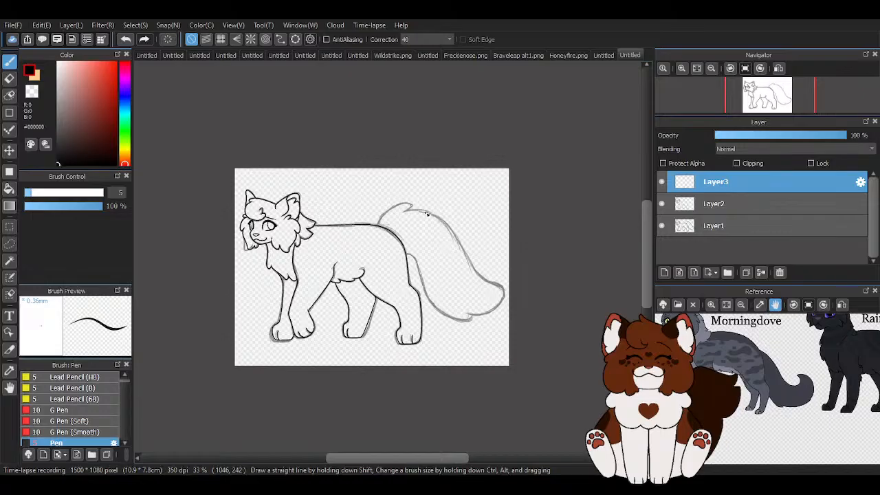
pyautogui.scroll(5, 447, 204)
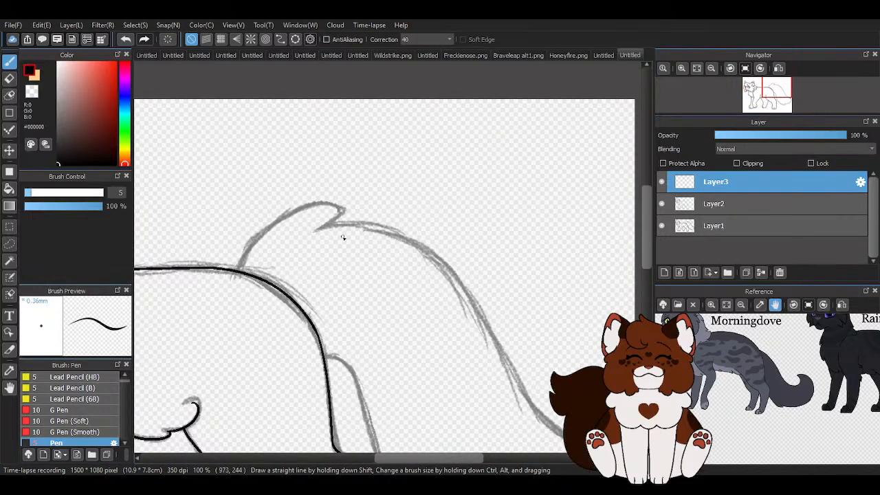
pyautogui.scroll(2, 343, 237)
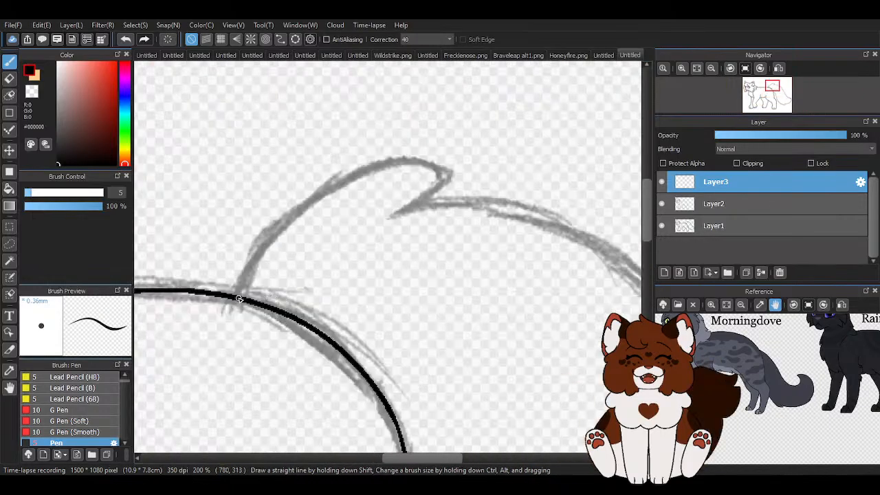
pyautogui.moveTo(244, 275)
pyautogui.mouseDown()
pyautogui.moveTo(357, 174)
pyautogui.moveTo(418, 210)
pyautogui.moveTo(383, 209)
pyautogui.mouseUp()
pyautogui.scroll(-1, 275, 186)
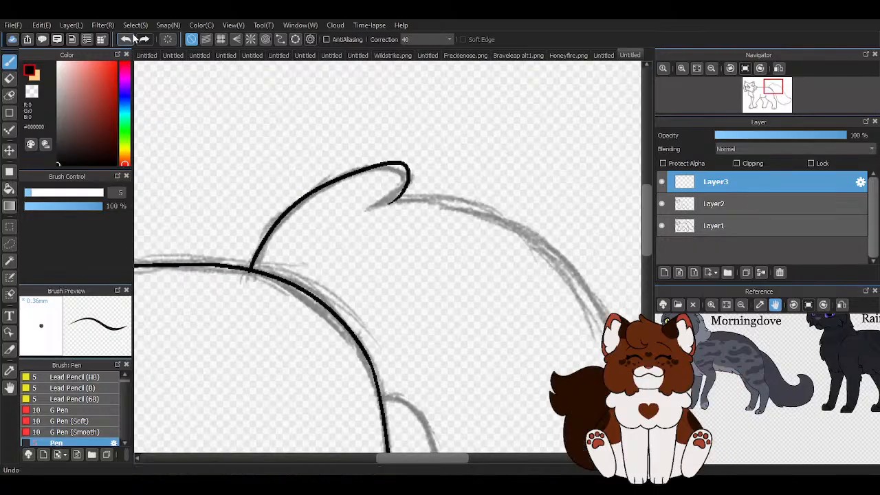
pyautogui.hotkey('ctrl', 'z')
# Ink the tail's upper base tuft from the back line up and around to the notch.
pyautogui.scroll(1, 259, 246)
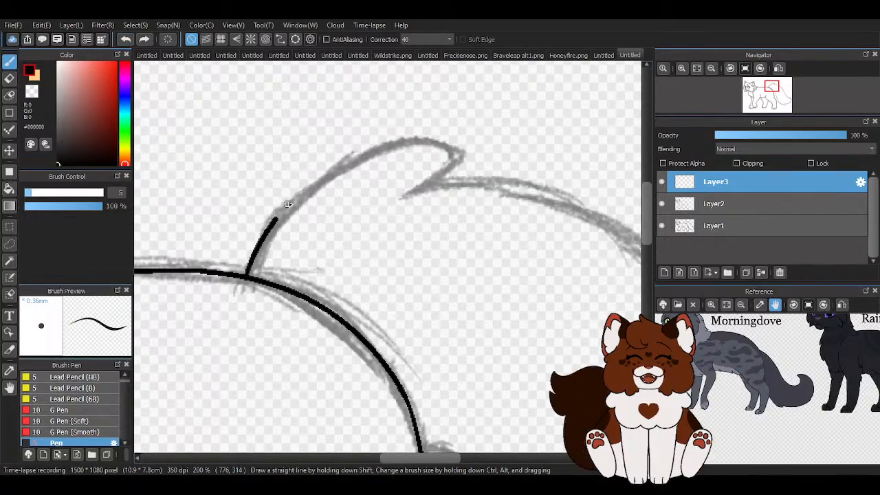
pyautogui.moveTo(288, 204); pyautogui.dragTo(403, 197)
pyautogui.scroll(-3, 349, 198)
# Ink the tail's lower edge from the rump down to the small hook near the tip.
pyautogui.scroll(2, 491, 277)
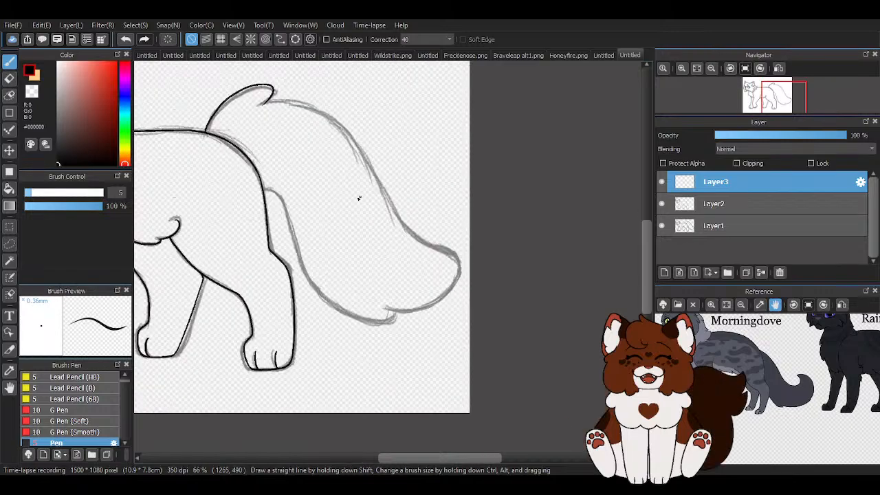
pyautogui.scroll(1, 316, 206)
pyautogui.moveTo(229, 187); pyautogui.dragTo(284, 260)
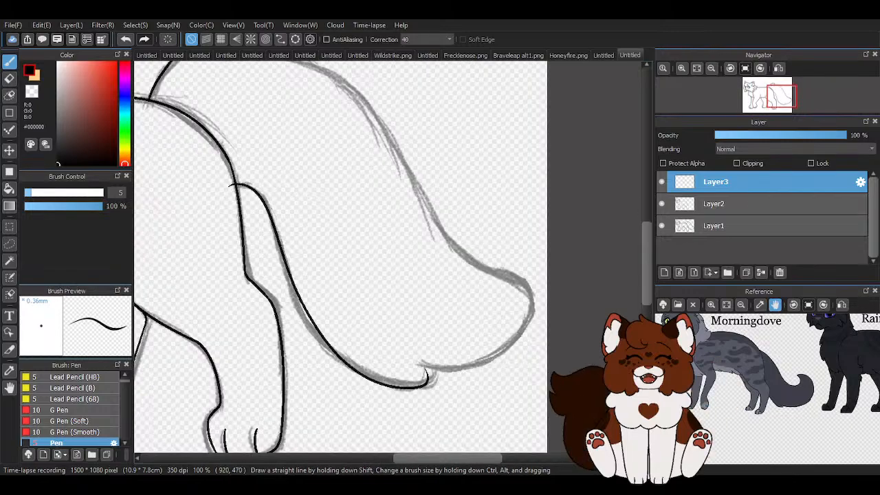
# Ink the underside of the tail tip from the lower notch around to its outermost point.
pyautogui.scroll(2, 429, 371)
pyautogui.moveTo(386, 374); pyautogui.dragTo(602, 175)
pyautogui.scroll(-3, 602, 175)
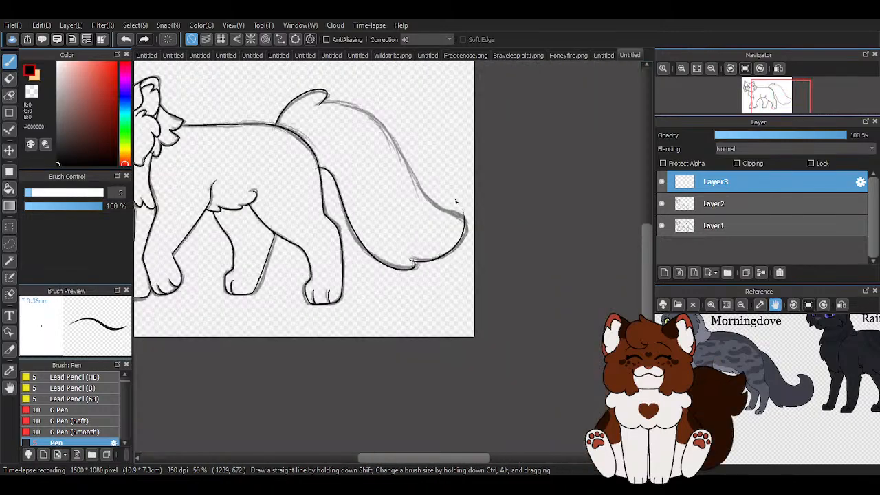
# Ink the tail's upper edge from the tuft notch down to the tip, crossing the tip curve.
pyautogui.scroll(2, 273, 82)
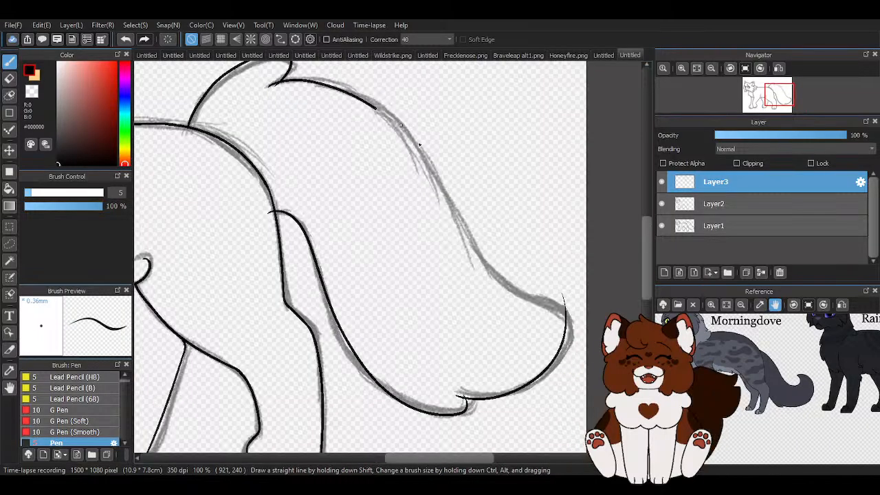
pyautogui.moveTo(419, 145); pyautogui.dragTo(570, 309)
pyautogui.scroll(-3, 571, 309)
pyautogui.scroll(6, 385, 199)
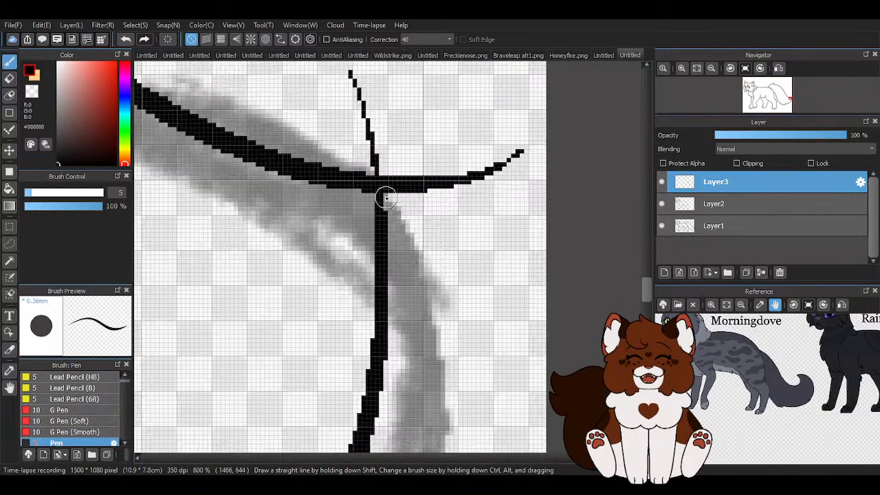
# Round the corner at the tail's outermost tip with a short curve and erase the overshooting lines around it.
pyautogui.moveTo(315, 180)
pyautogui.mouseDown()
pyautogui.moveTo(380, 249)
pyautogui.moveTo(370, 337)
pyautogui.mouseUp()
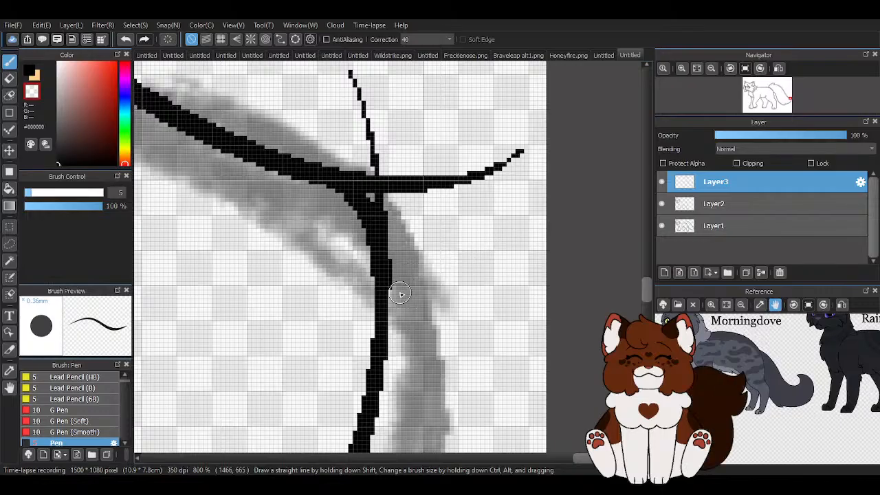
pyautogui.hotkey('ctrl', 'z')
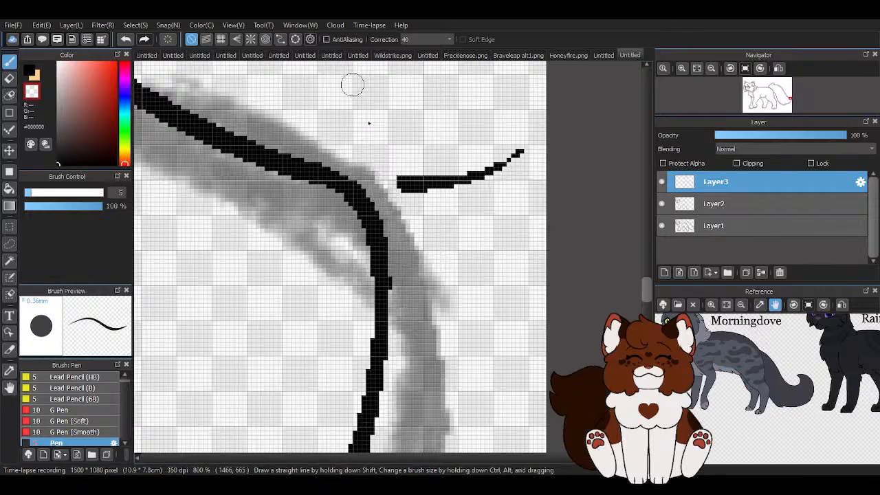
pyautogui.moveTo(399, 183); pyautogui.dragTo(504, 164)
pyautogui.scroll(-7, 411, 170)
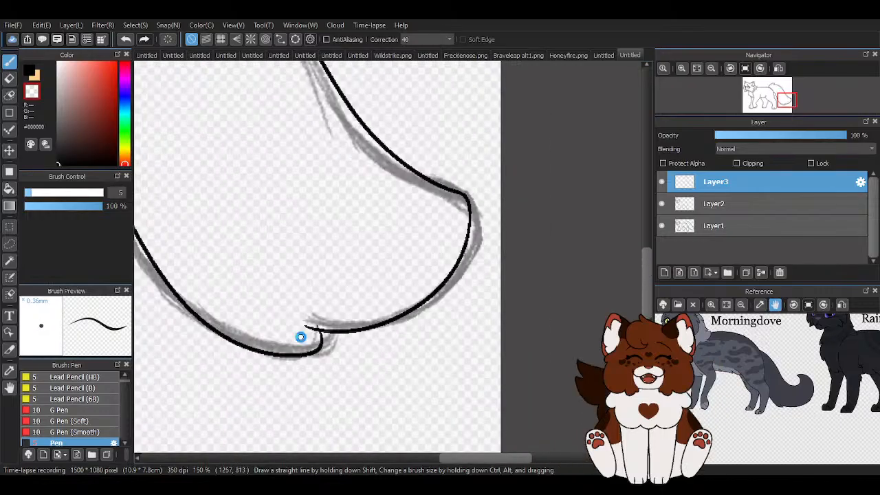
# Erase the stray stub at the notch beneath the tail tip and trim the line end into a point.
pyautogui.scroll(7, 300, 336)
pyautogui.press('x')
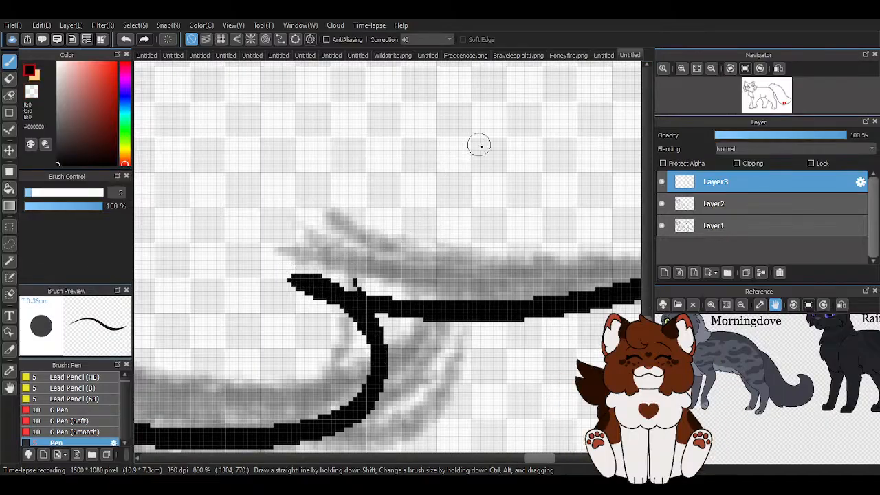
pyautogui.press('z')
pyautogui.moveTo(350, 273); pyautogui.dragTo(367, 279)
pyautogui.moveTo(280, 263); pyautogui.dragTo(325, 295)
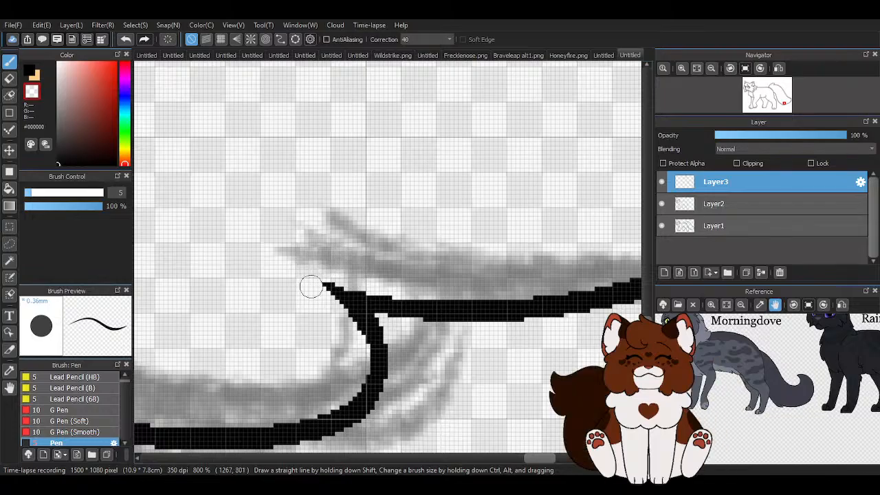
pyautogui.scroll(-7, 412, 333)
# Erase the overshoot of the tail's lower edge where it crosses inside the rump line.
pyautogui.scroll(6, 255, 187)
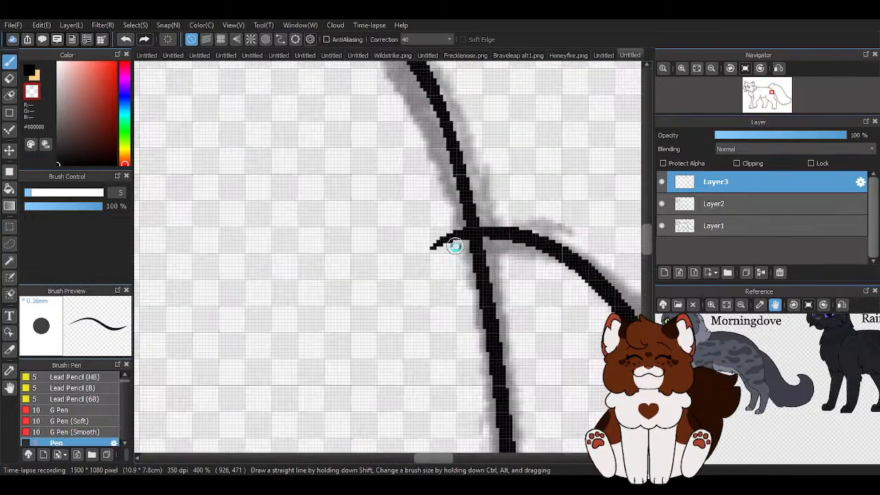
pyautogui.scroll(1, 455, 246)
pyautogui.moveTo(460, 227)
pyautogui.mouseDown()
pyautogui.moveTo(472, 224)
pyautogui.moveTo(435, 224)
pyautogui.moveTo(425, 247)
pyautogui.mouseUp()
pyautogui.scroll(-4, 396, 367)
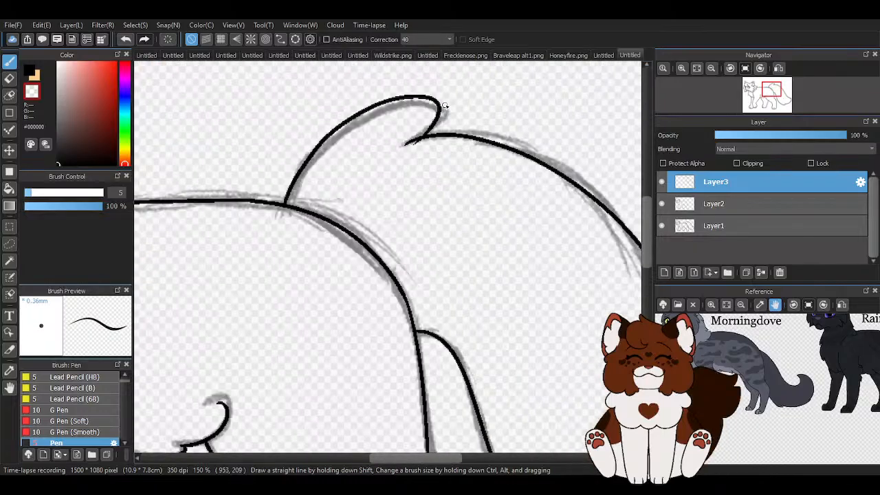
# Trim the crossing line ends at the tail's upper tuft notch into one short, sharp point.
pyautogui.scroll(4, 445, 106)
pyautogui.moveTo(340, 232); pyautogui.dragTo(279, 281)
pyautogui.moveTo(320, 249)
pyautogui.mouseDown()
pyautogui.moveTo(298, 272)
pyautogui.moveTo(355, 262)
pyautogui.moveTo(299, 283)
pyautogui.moveTo(284, 266)
pyautogui.moveTo(334, 239)
pyautogui.mouseUp()
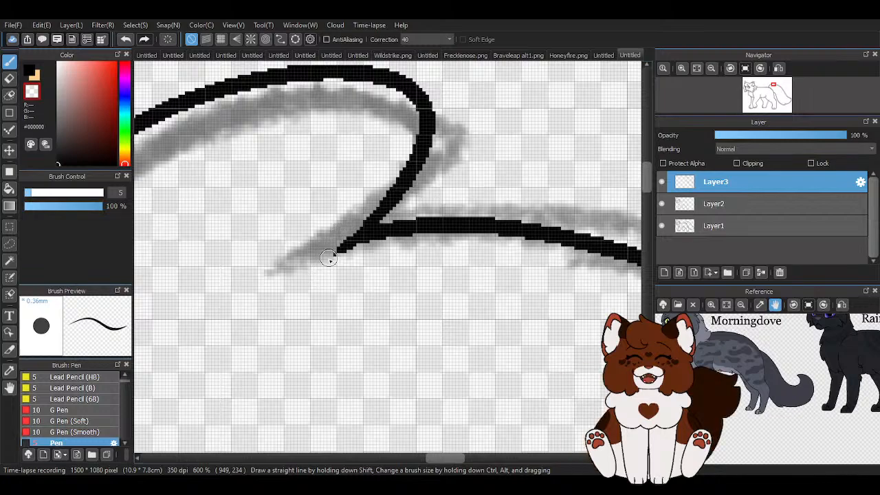
pyautogui.scroll(-3, 375, 281)
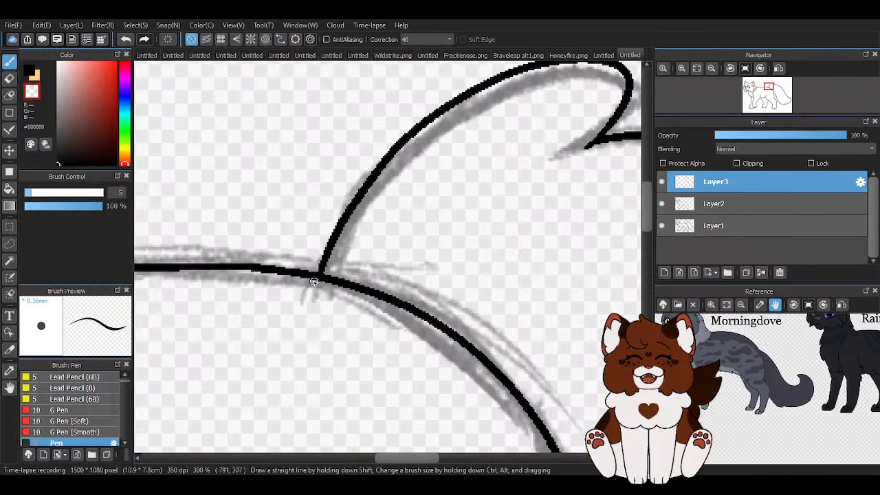
# Hide the rough sketch on Layer1 so that only the inked lines show.
pyautogui.scroll(-5, 341, 211)
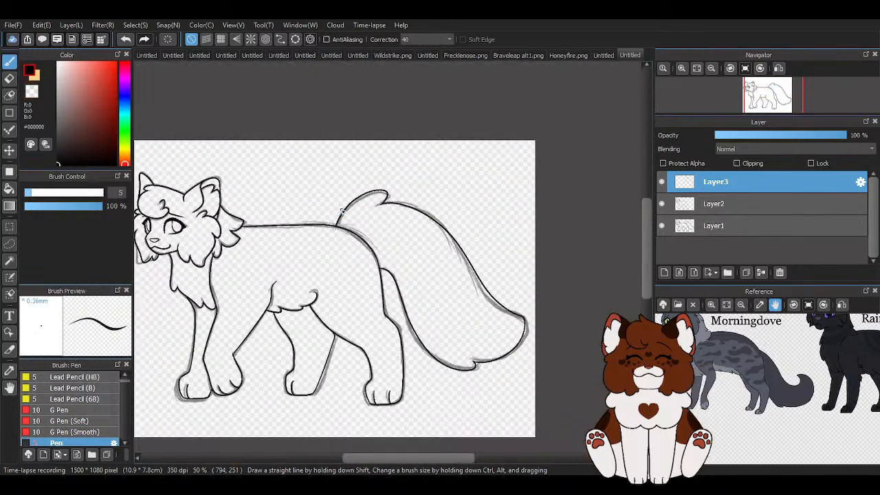
pyautogui.scroll(-1, 411, 214)
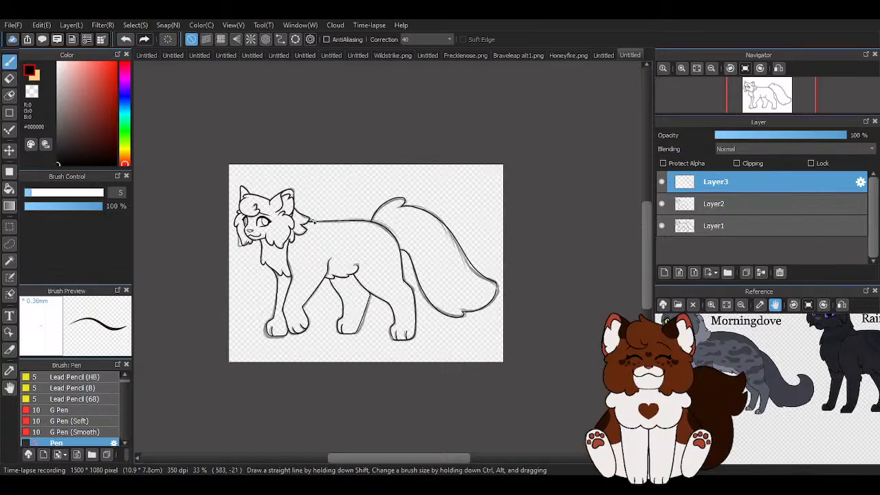
pyautogui.scroll(-1, 352, 306)
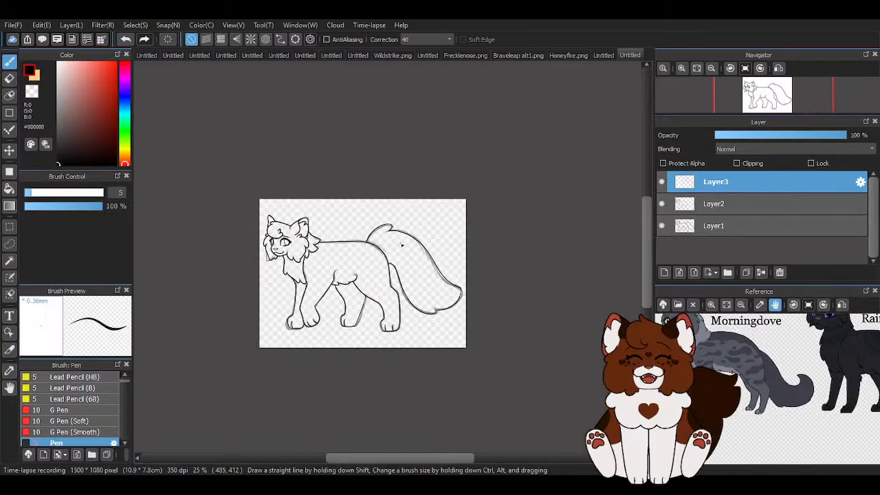
pyautogui.scroll(1, 328, 242)
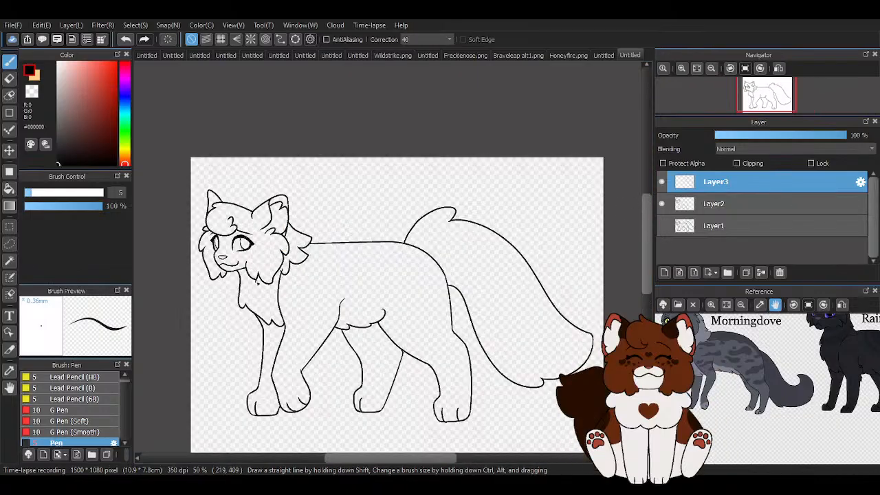
# Trim the protruding line at the lowest neck fur notch behind the cheek on Layer2.
pyautogui.scroll(5, 256, 280)
pyautogui.click(714, 203)
pyautogui.scroll(4, 345, 205)
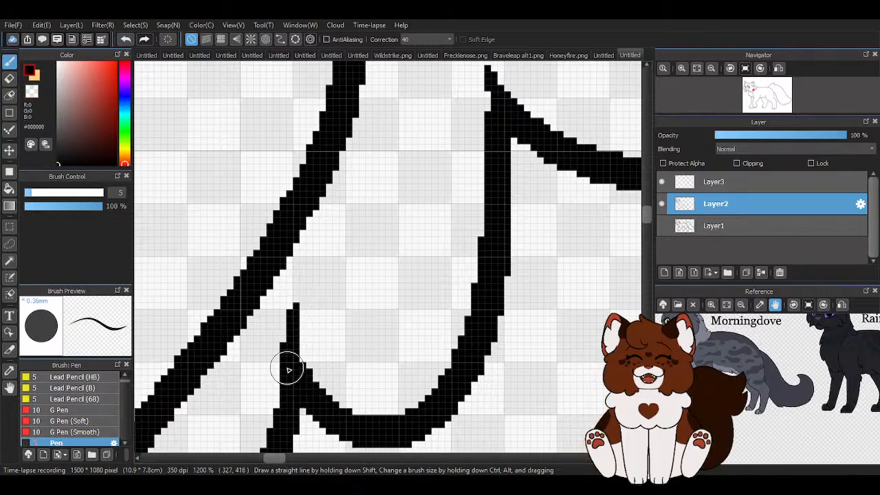
pyautogui.press('c')
pyautogui.moveTo(308, 288)
pyautogui.mouseDown()
pyautogui.moveTo(303, 339)
pyautogui.moveTo(317, 370)
pyautogui.mouseUp()
pyautogui.press('c')
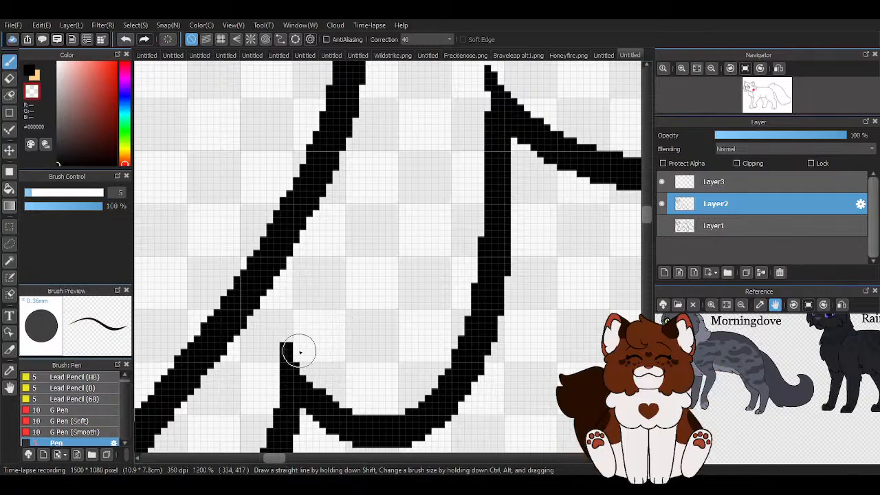
pyautogui.moveTo(281, 342); pyautogui.dragTo(279, 331)
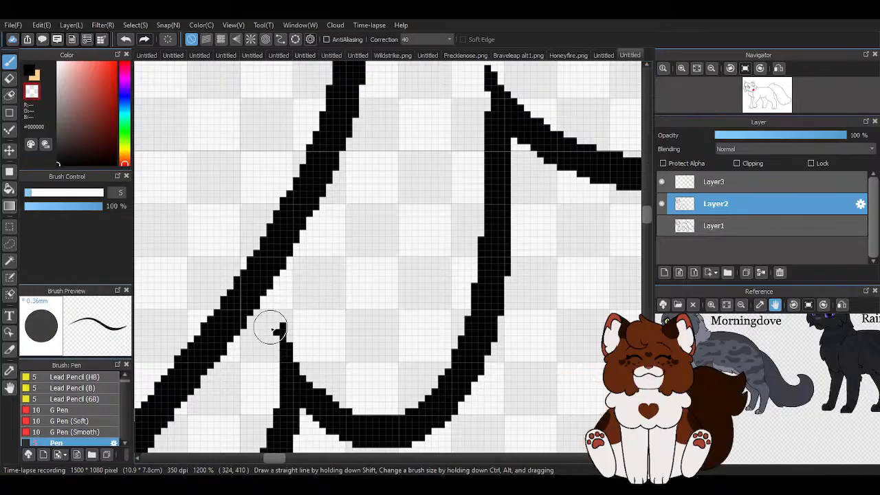
# Redraw the lowest neck fur notch with a thin pointed tip and shave its outer side with transparent colour.
pyautogui.scroll(-5, 273, 333)
pyautogui.scroll(4, 272, 343)
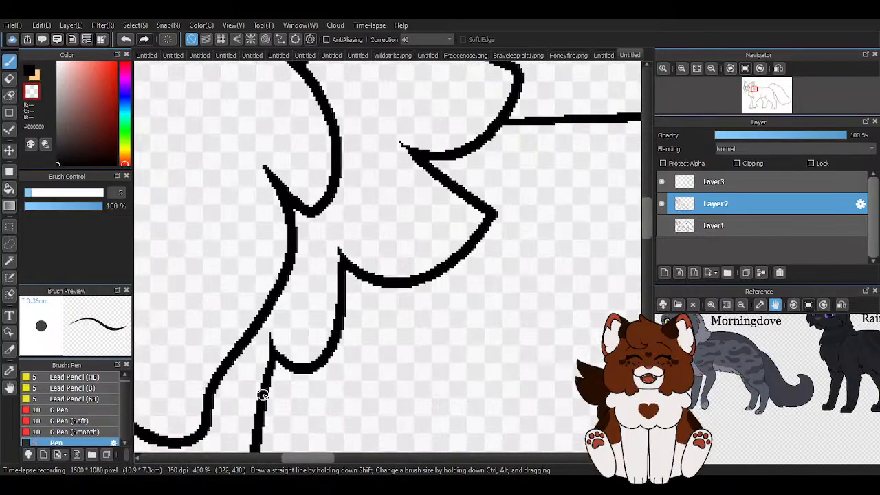
pyautogui.press('c')
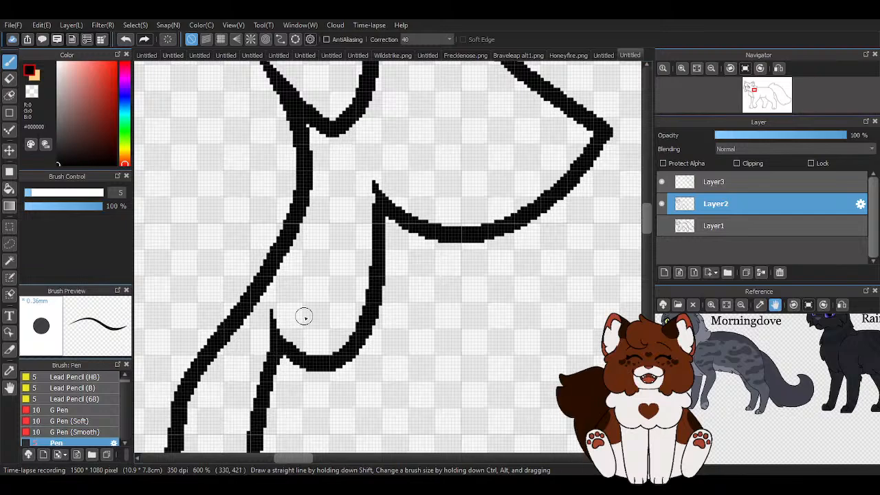
pyautogui.scroll(2, 261, 347)
pyautogui.press('c')
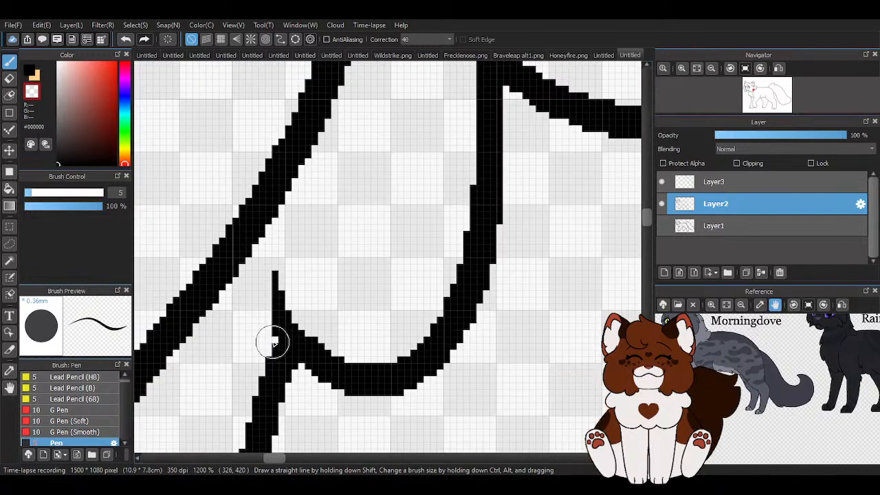
pyautogui.scroll(-6, 323, 275)
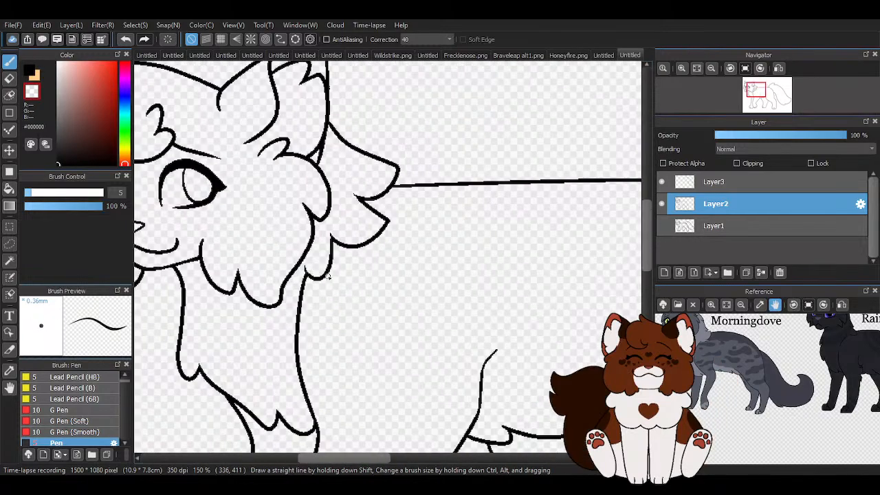
pyautogui.scroll(-3, 329, 277)
pyautogui.scroll(6, 342, 246)
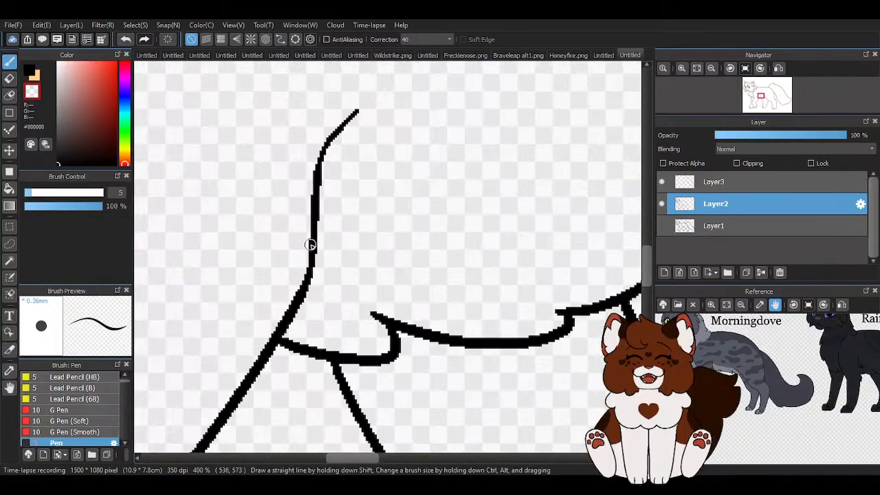
pyautogui.scroll(-5, 334, 269)
pyautogui.press('c')
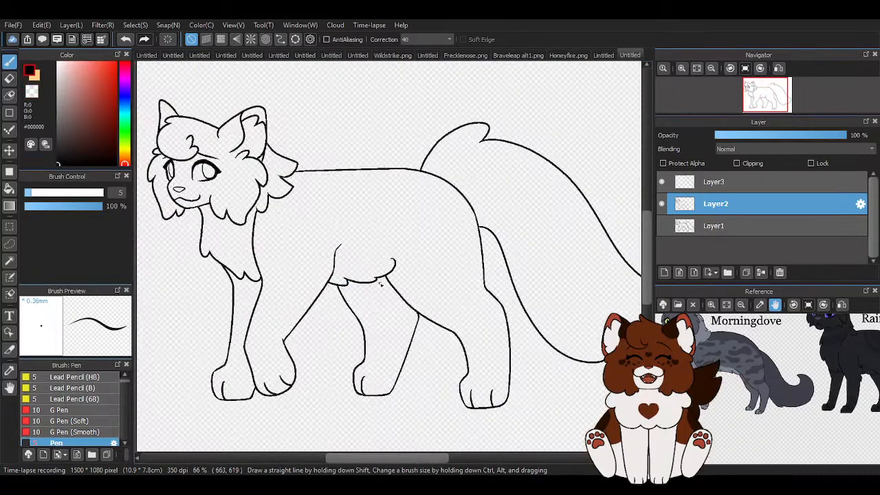
pyautogui.scroll(-1, 413, 284)
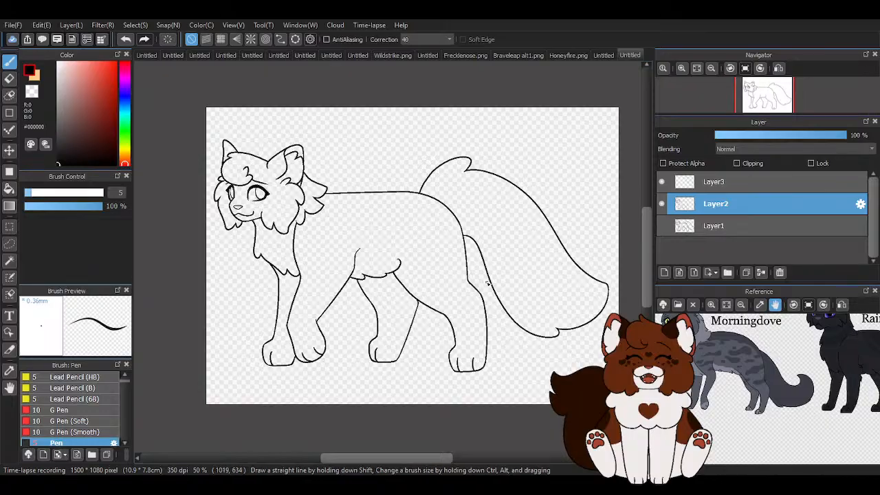
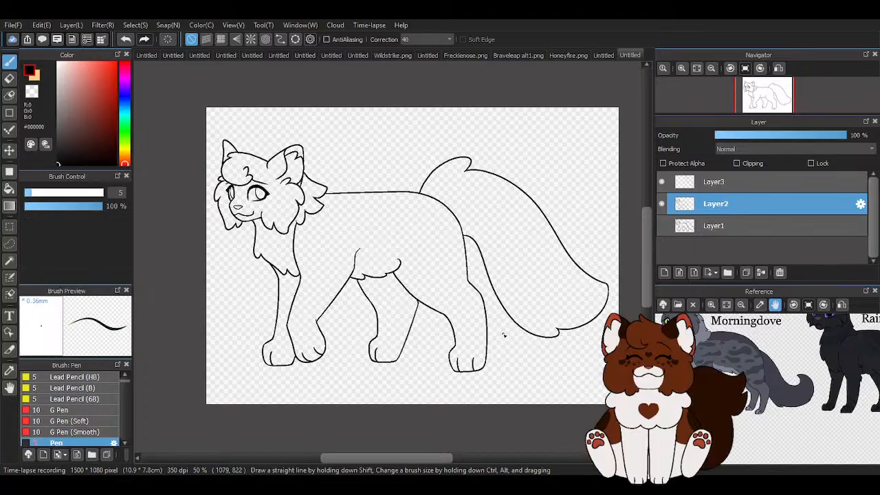
# Merge the tail's Layer3 down into Layer2, add an empty layer above Layer1 and choose the Bucket tool.
pyautogui.click(733, 182)
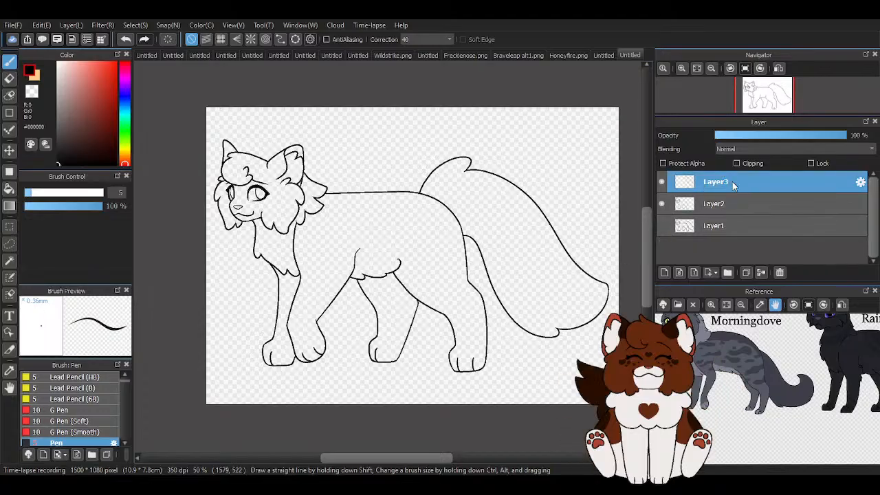
pyautogui.click(778, 273)
pyautogui.click(734, 206)
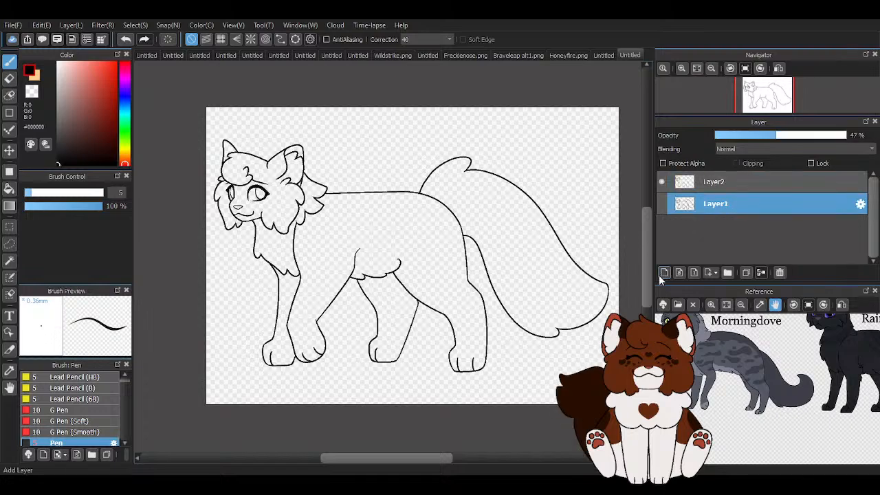
pyautogui.click(663, 275)
pyautogui.scroll(-1, 324, 258)
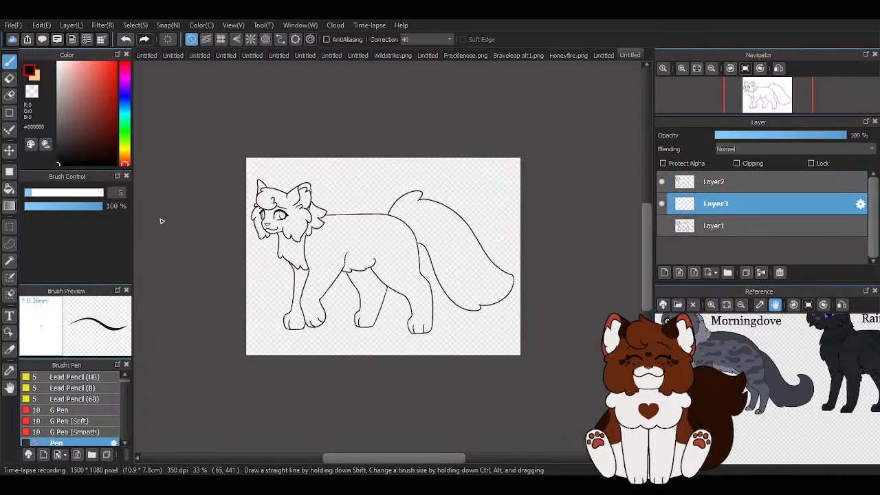
pyautogui.click(7, 189)
pyautogui.scroll(-1, 491, 213)
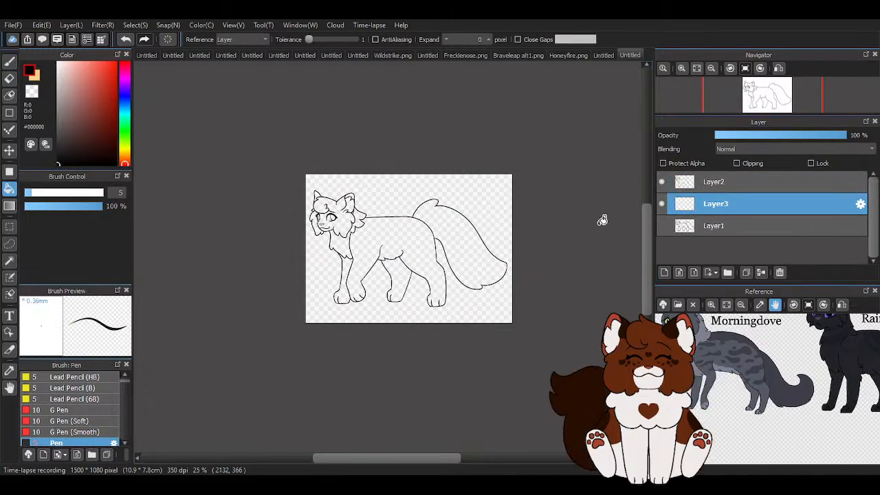
# Undo the added layer and the merge to get the tail back on its own Layer3.
pyautogui.scroll(1, 440, 255)
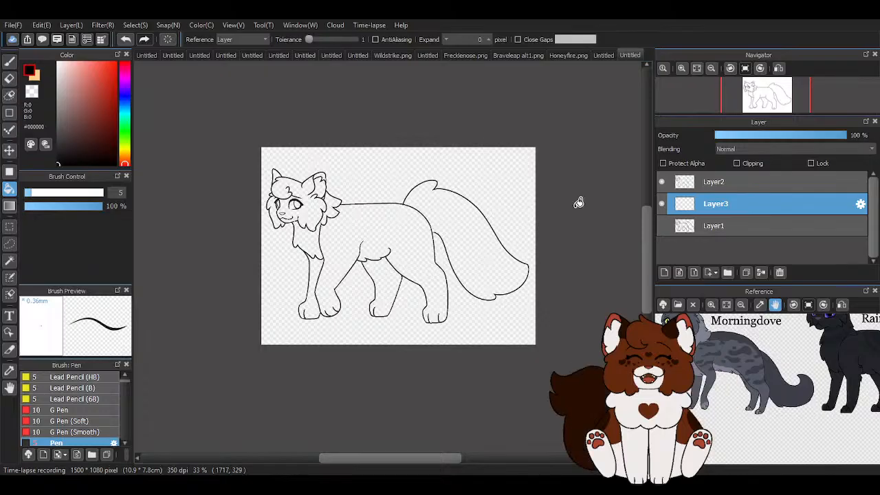
pyautogui.scroll(2, 578, 203)
pyautogui.click(126, 39)
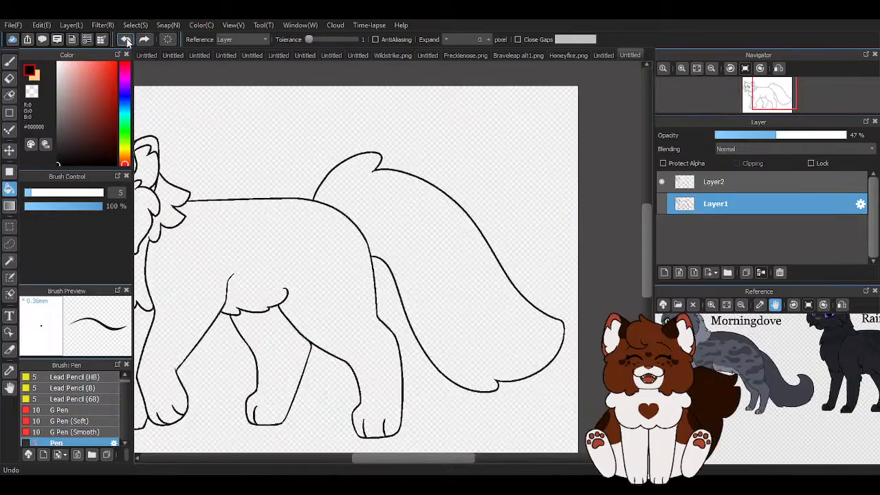
pyautogui.hotkey('ctrl', 'y')
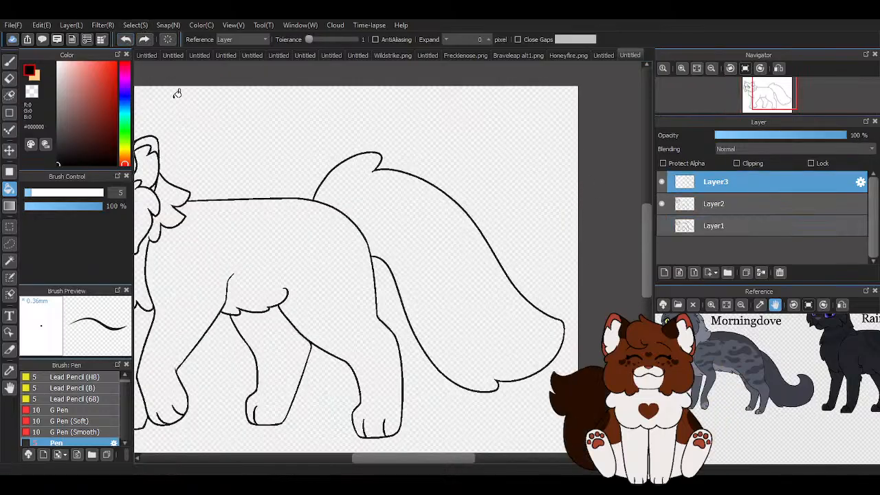
# Try to ink a small extra fur tuft beside the notch on the tail's upper edge, and undo it.
pyautogui.press('e')
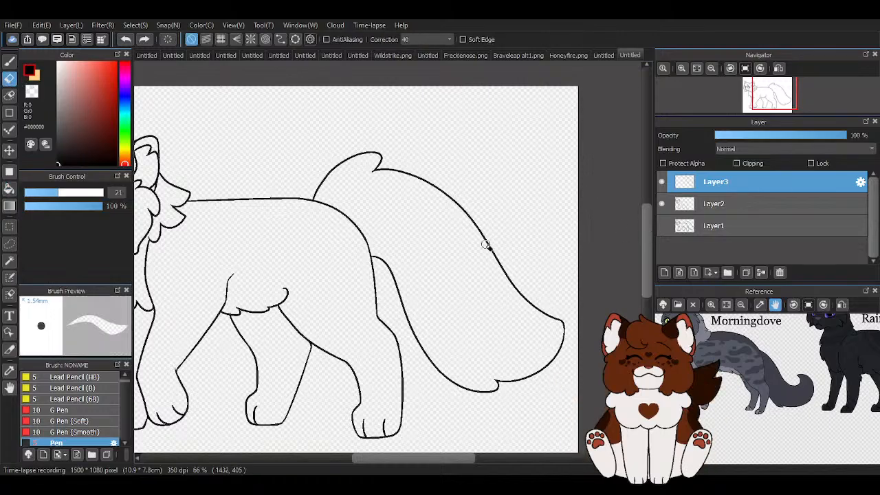
pyautogui.press('b')
pyautogui.scroll(5, 416, 194)
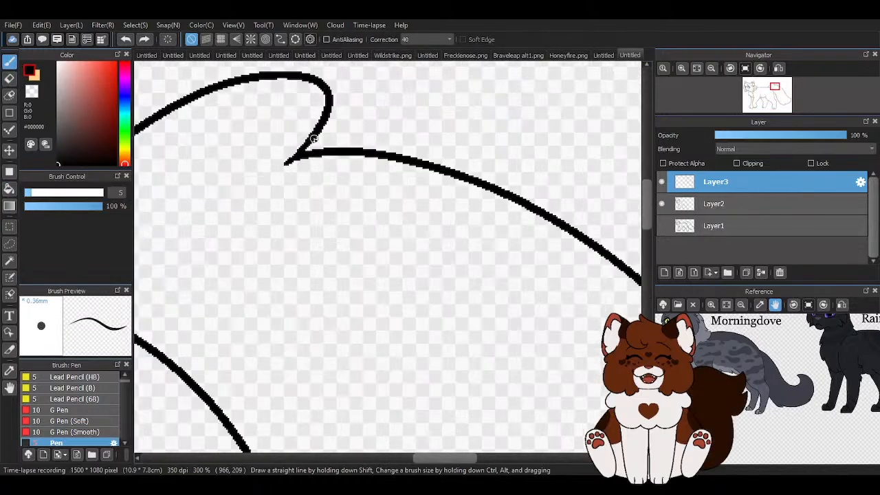
pyautogui.moveTo(307, 149); pyautogui.dragTo(394, 157)
pyautogui.scroll(-4, 330, 165)
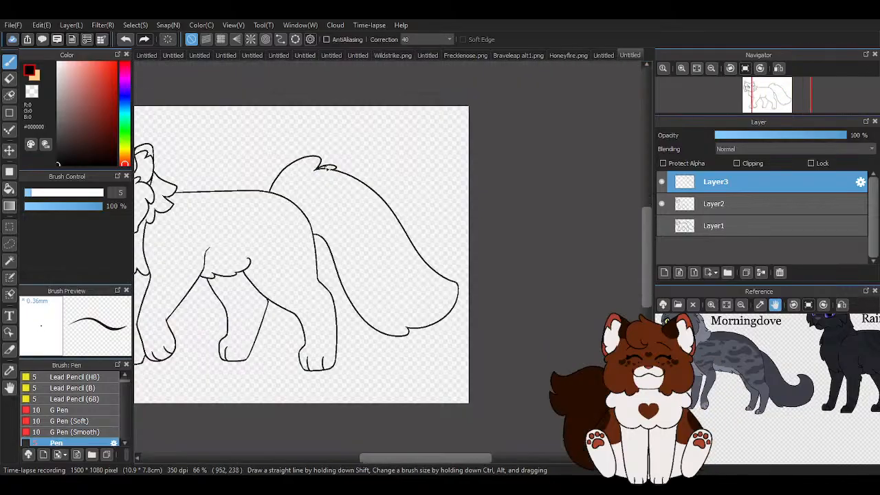
pyautogui.scroll(3, 319, 165)
pyautogui.click(125, 40)
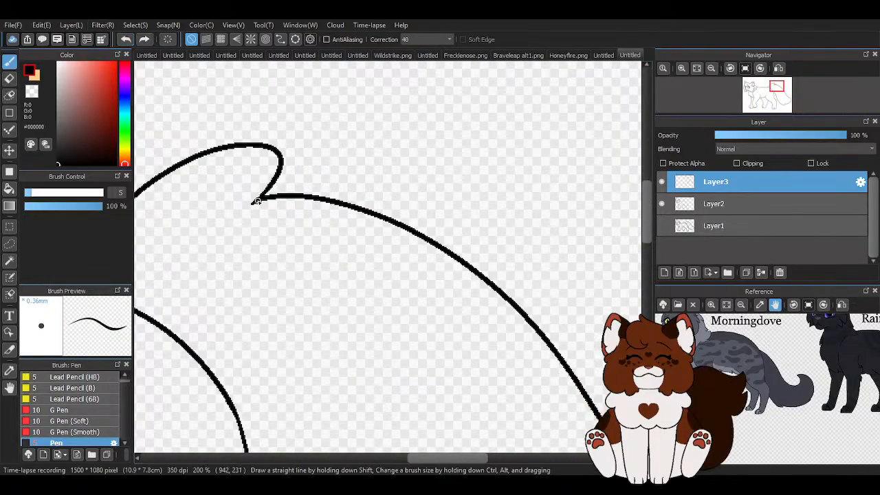
# Ink a rounded fur tuft beside the notch on the tail's upper edge.
pyautogui.moveTo(260, 198)
pyautogui.mouseDown()
pyautogui.moveTo(412, 197)
pyautogui.moveTo(389, 216)
pyautogui.mouseUp()
pyautogui.scroll(-5, 366, 198)
# Ink two overlapping fur tufts down the tail's inner edge and clear the original line behind them with transparent colour.
pyautogui.scroll(5, 367, 280)
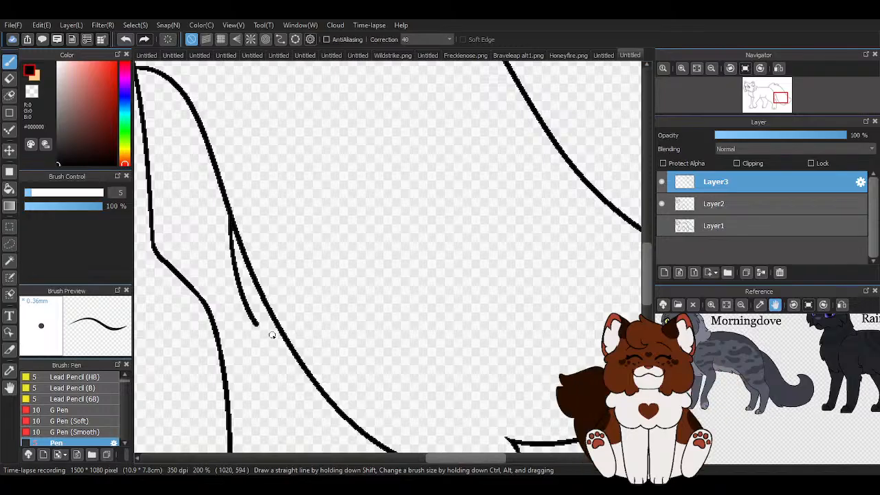
pyautogui.moveTo(258, 325); pyautogui.dragTo(274, 301)
pyautogui.scroll(-4, 276, 327)
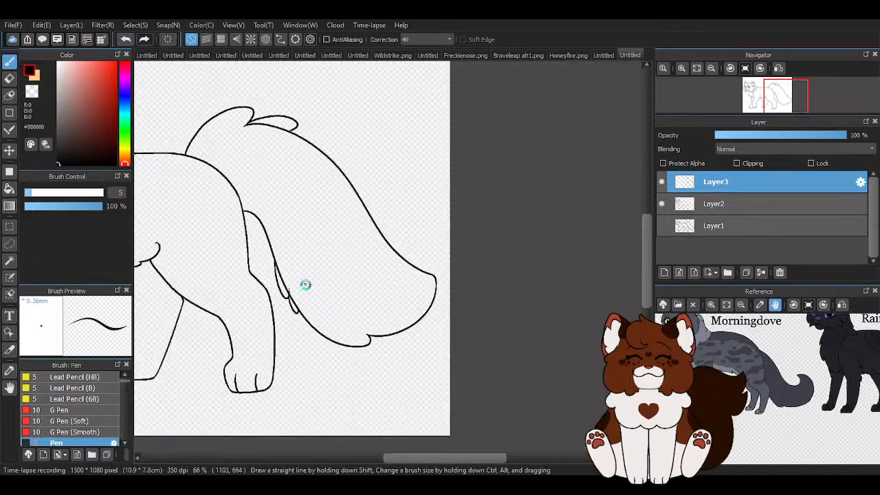
pyautogui.scroll(7, 284, 334)
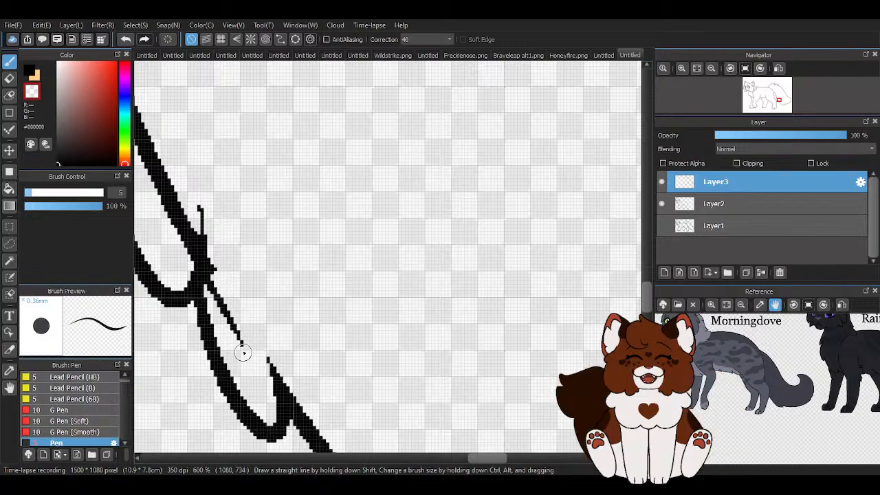
pyautogui.hotkey('ctrl', 'z')
pyautogui.hotkey('ctrl', 'z')
pyautogui.scroll(-2, 282, 310)
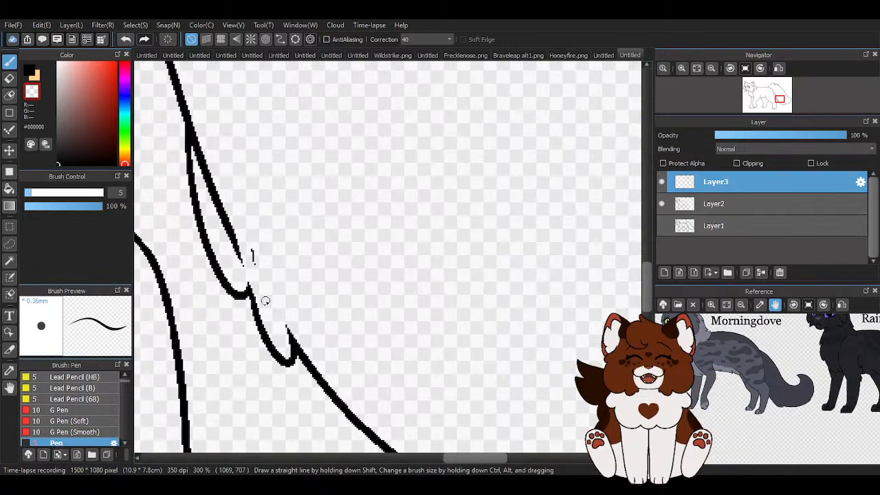
pyautogui.scroll(2, 265, 275)
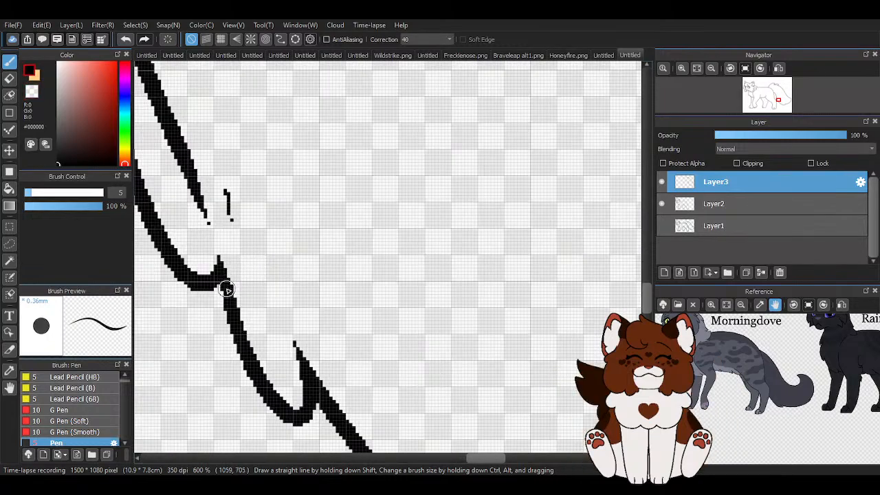
# Extend the notch between the two inner-edge tufts into a pointed tip and clear the stray pixels around it.
pyautogui.moveTo(227, 219); pyautogui.dragTo(220, 272)
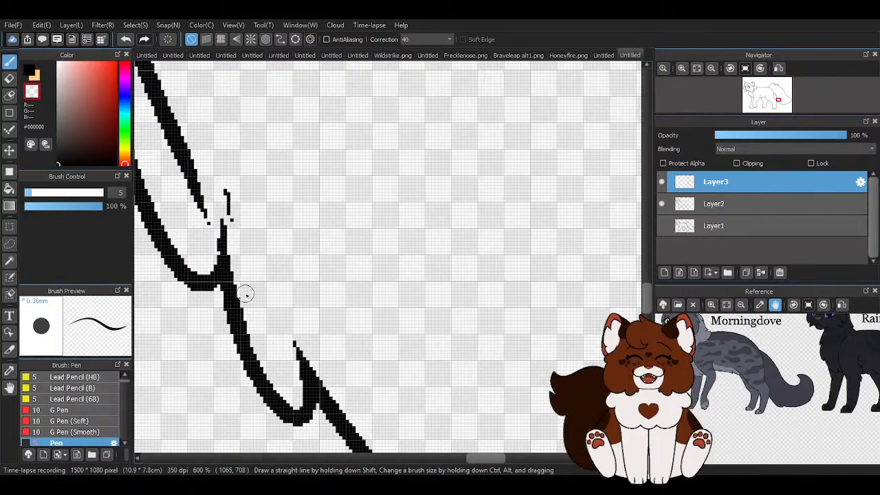
pyautogui.press('x')
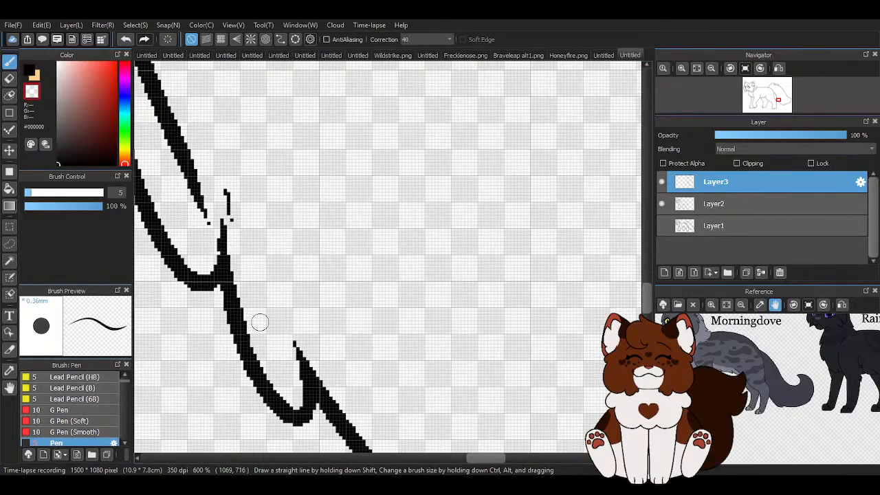
pyautogui.scroll(1, 253, 340)
pyautogui.moveTo(257, 342)
pyautogui.mouseDown()
pyautogui.moveTo(229, 257)
pyautogui.moveTo(214, 131)
pyautogui.mouseUp()
pyautogui.moveTo(194, 182); pyautogui.dragTo(193, 206)
pyautogui.click(224, 180)
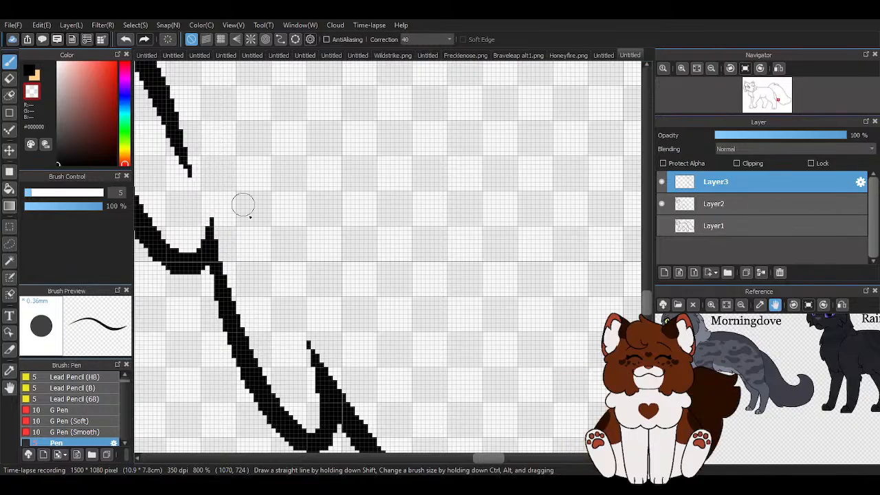
pyautogui.scroll(-3, 268, 266)
pyautogui.moveTo(230, 181)
pyautogui.mouseDown()
pyautogui.moveTo(231, 215)
pyautogui.moveTo(216, 176)
pyautogui.mouseUp()
pyautogui.scroll(-2, 248, 292)
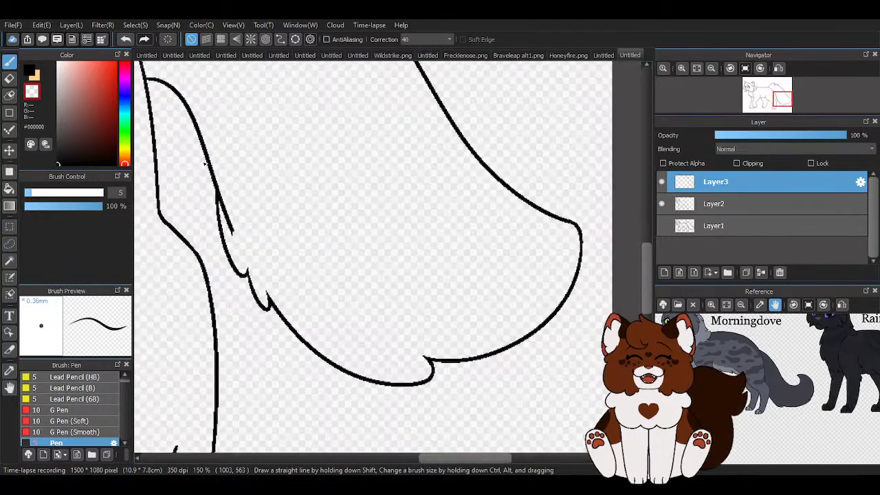
# Blend the upper tuft into the tail's inner edge and erase the old line's leftover end beside it.
pyautogui.scroll(3, 210, 173)
pyautogui.moveTo(236, 245); pyautogui.dragTo(203, 142)
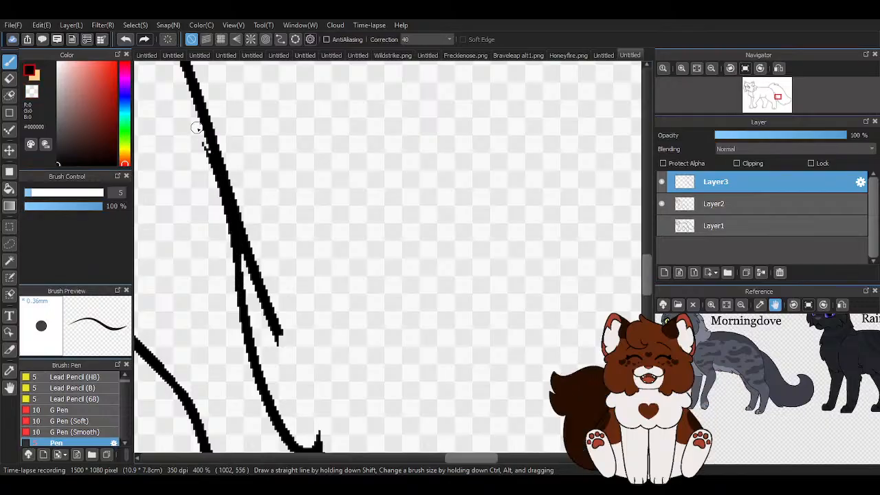
pyautogui.scroll(2, 251, 187)
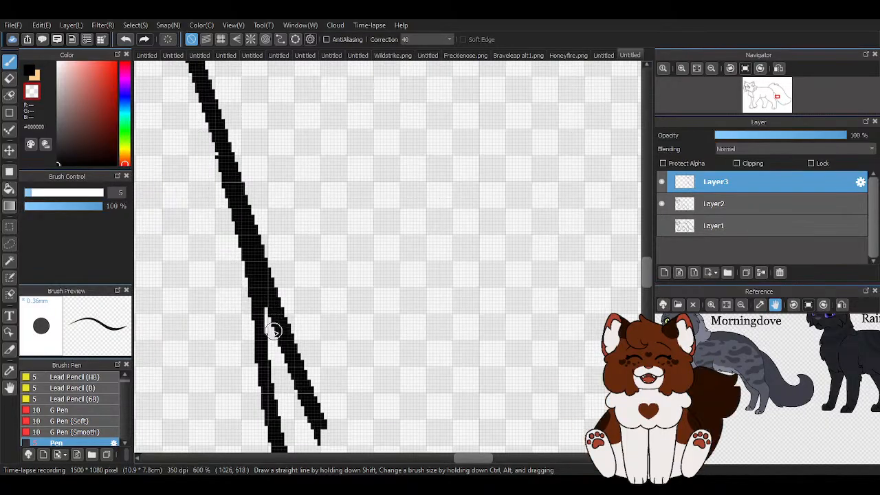
pyautogui.moveTo(292, 330)
pyautogui.mouseDown()
pyautogui.moveTo(278, 285)
pyautogui.moveTo(324, 433)
pyautogui.mouseUp()
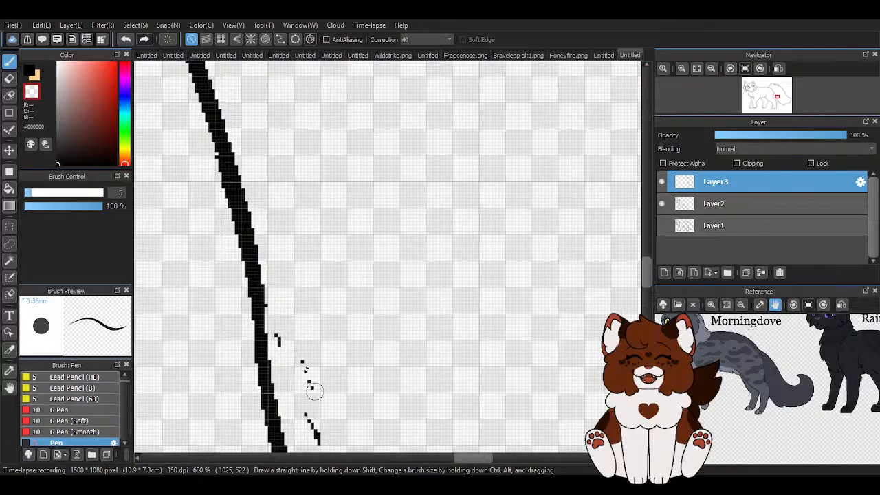
pyautogui.moveTo(285, 354); pyautogui.dragTo(318, 423)
# Shave both sides of the thickened join above the upper inner-edge tuft to an even line width.
pyautogui.scroll(-3, 270, 309)
pyautogui.scroll(3, 247, 255)
pyautogui.moveTo(235, 202); pyautogui.dragTo(254, 268)
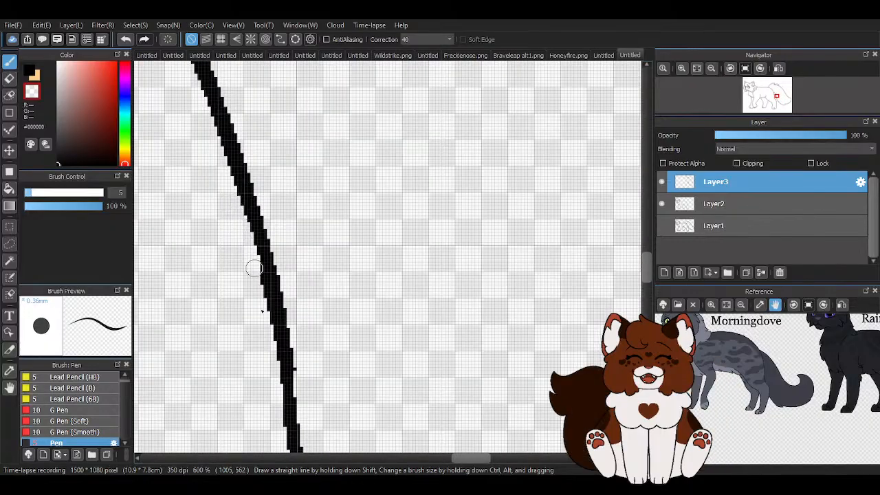
pyautogui.press('z')
pyautogui.scroll(-5, 349, 305)
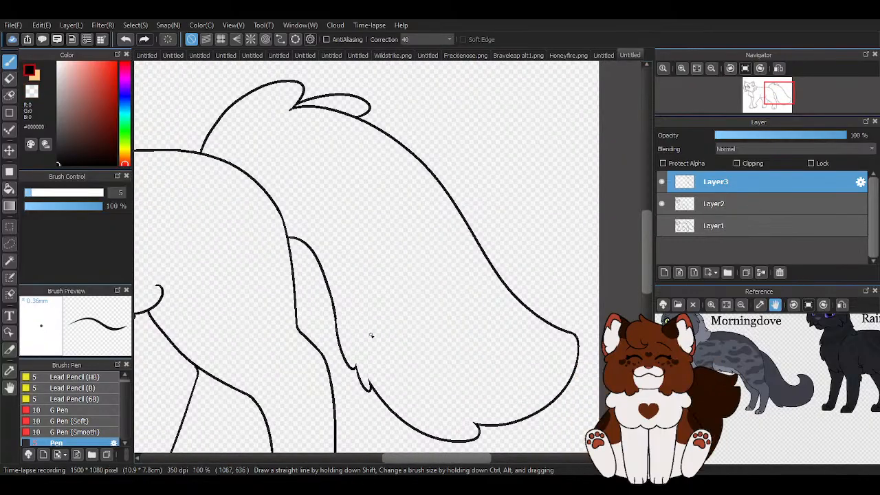
pyautogui.scroll(3, 366, 337)
pyautogui.scroll(1, 354, 281)
pyautogui.moveTo(264, 169); pyautogui.dragTo(286, 294)
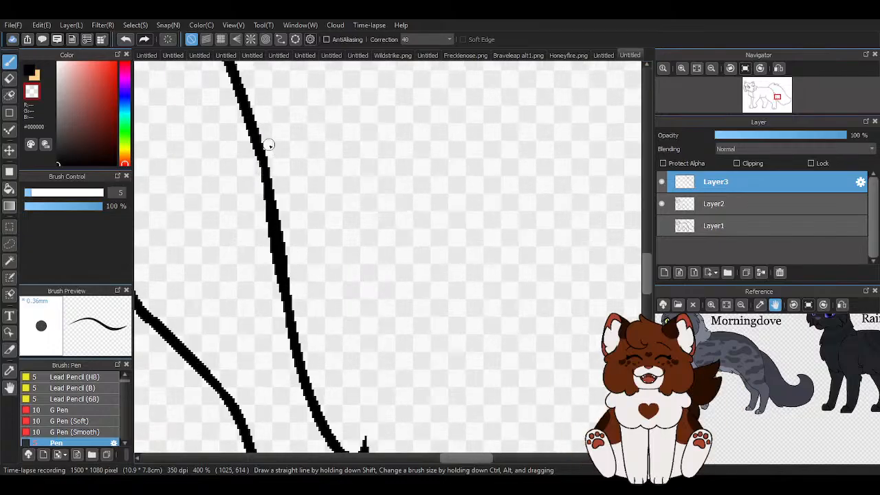
pyautogui.press('z')
pyautogui.scroll(1, 256, 171)
pyautogui.moveTo(255, 171); pyautogui.dragTo(286, 292)
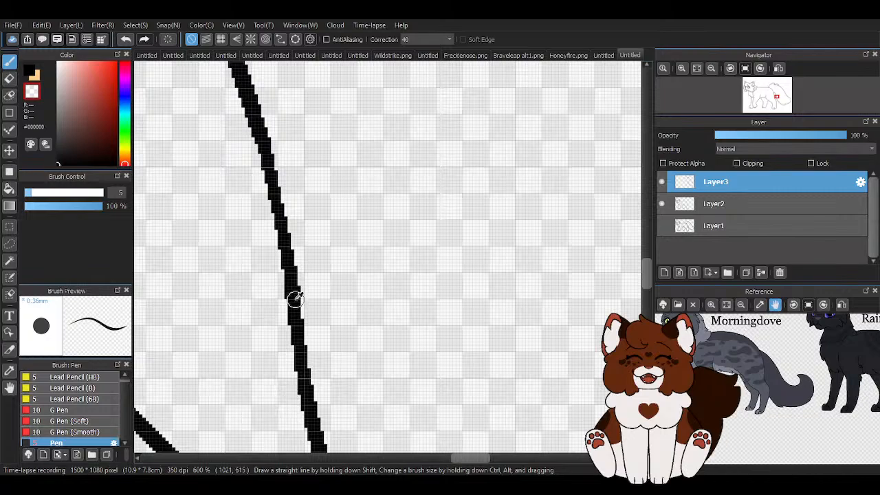
pyautogui.press('z')
# Thin the tail's inner edge along the outer side of its bend, from the upper curve down to the tuft.
pyautogui.scroll(-5, 297, 298)
pyautogui.scroll(5, 304, 303)
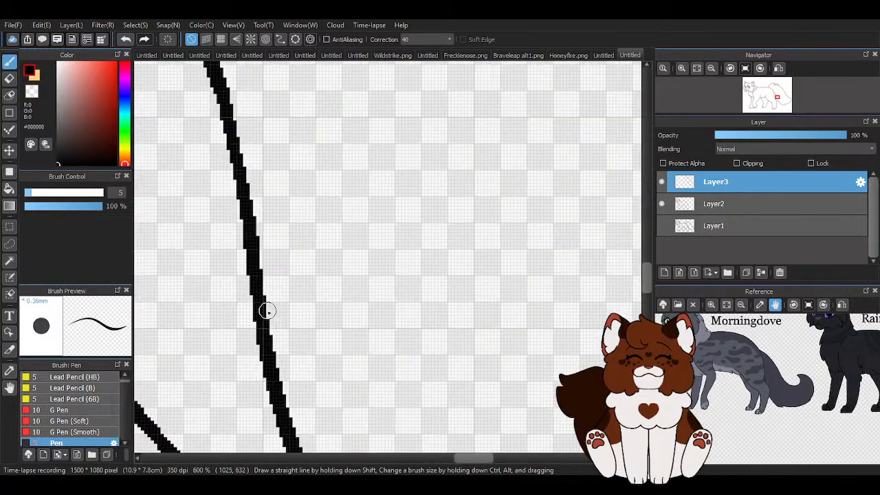
pyautogui.moveTo(248, 247)
pyautogui.mouseDown()
pyautogui.moveTo(284, 366)
pyautogui.moveTo(245, 252)
pyautogui.moveTo(247, 355)
pyautogui.mouseUp()
pyautogui.press('z')
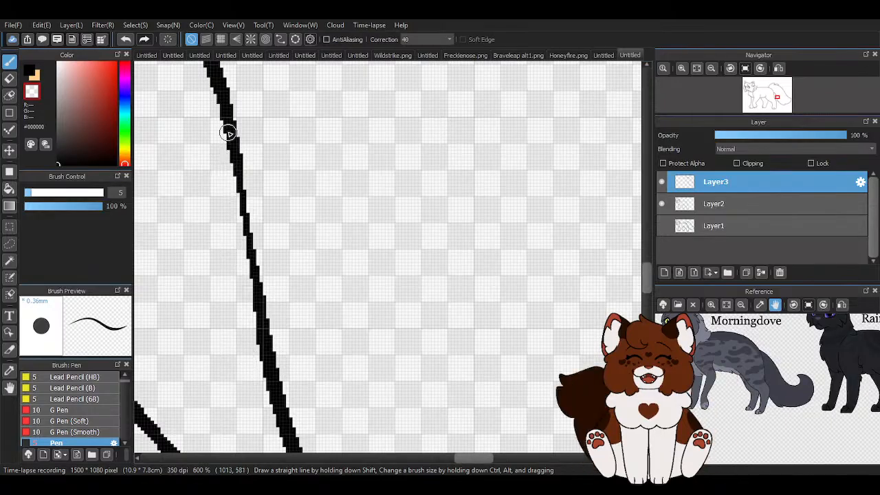
pyautogui.press('z')
pyautogui.scroll(-5, 271, 275)
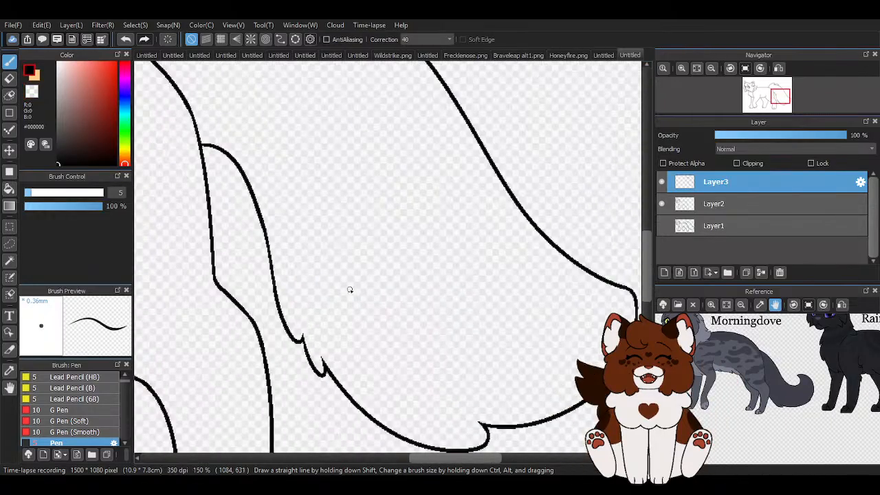
pyautogui.scroll(5, 349, 290)
pyautogui.press('z')
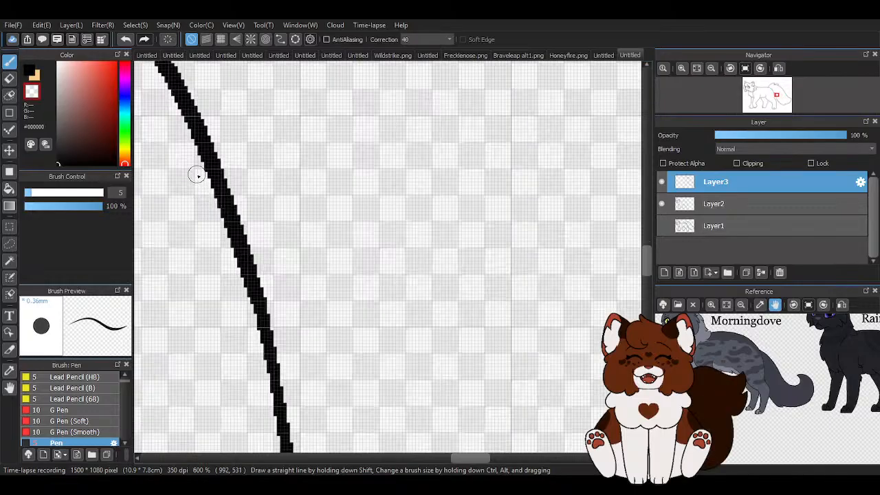
pyautogui.moveTo(198, 175); pyautogui.dragTo(242, 304)
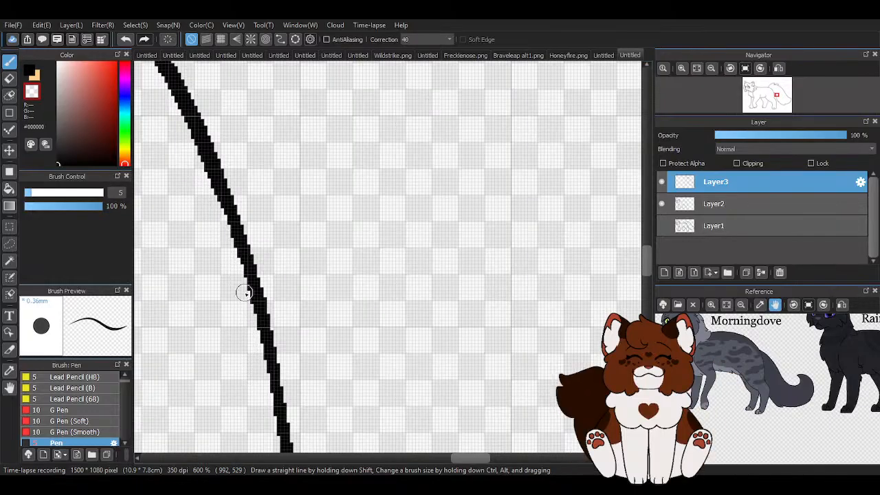
pyautogui.press('z')
pyautogui.scroll(-3, 296, 281)
pyautogui.scroll(-4, 296, 281)
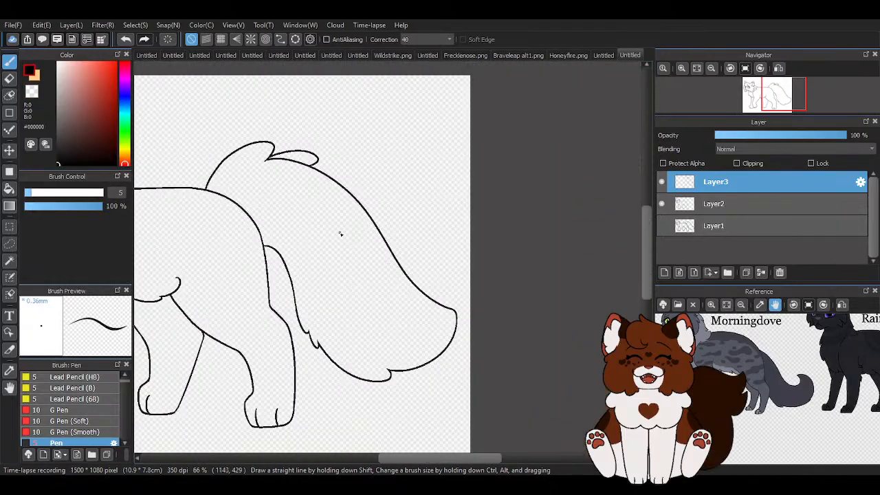
# Thicken the thin stretch at the inner edge's bend with black and shave its outer side to smooth the curve.
pyautogui.scroll(-1, 344, 236)
pyautogui.scroll(2, 365, 309)
pyautogui.scroll(5, 319, 316)
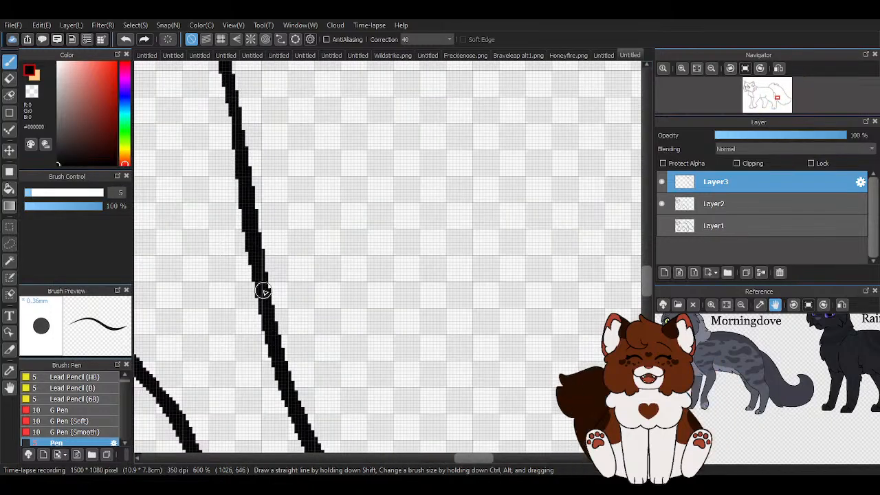
pyautogui.scroll(-6, 262, 289)
pyautogui.scroll(5, 290, 294)
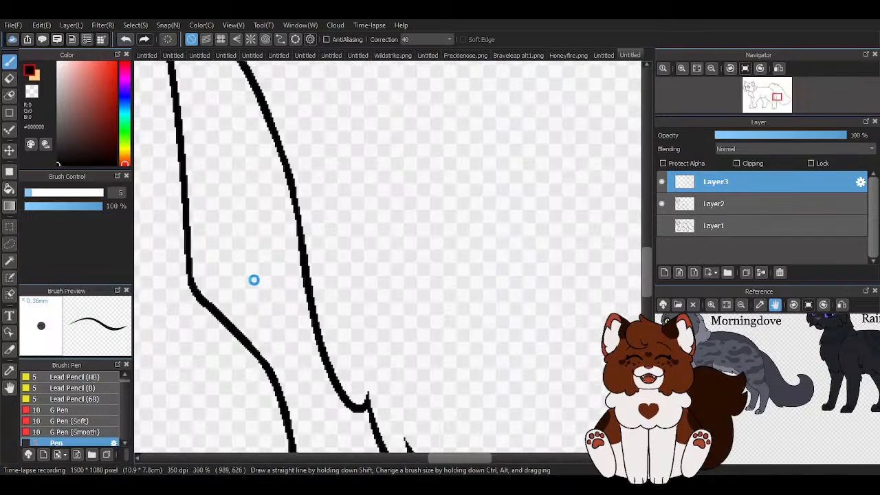
pyautogui.moveTo(305, 188); pyautogui.dragTo(324, 275)
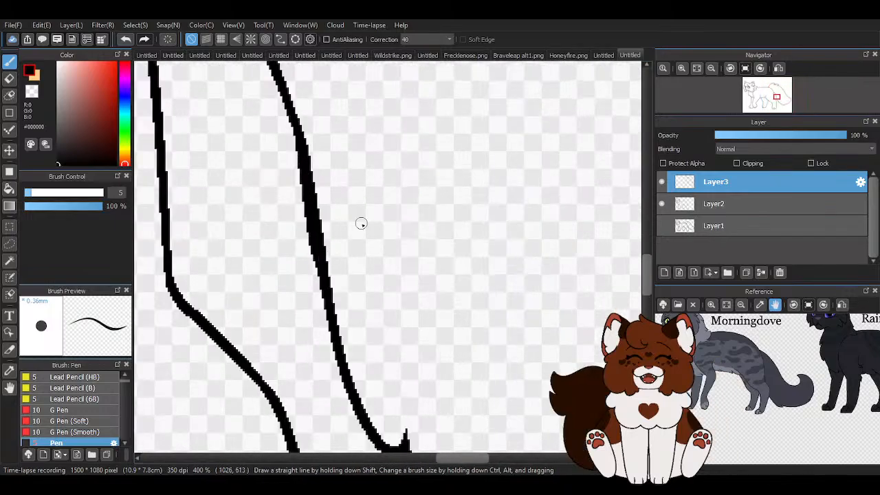
pyautogui.scroll(2, 331, 297)
pyautogui.press('z')
pyautogui.moveTo(278, 126)
pyautogui.mouseDown()
pyautogui.moveTo(308, 407)
pyautogui.moveTo(317, 405)
pyautogui.moveTo(313, 337)
pyautogui.moveTo(278, 170)
pyautogui.mouseUp()
pyautogui.press('z')
pyautogui.scroll(-2, 278, 170)
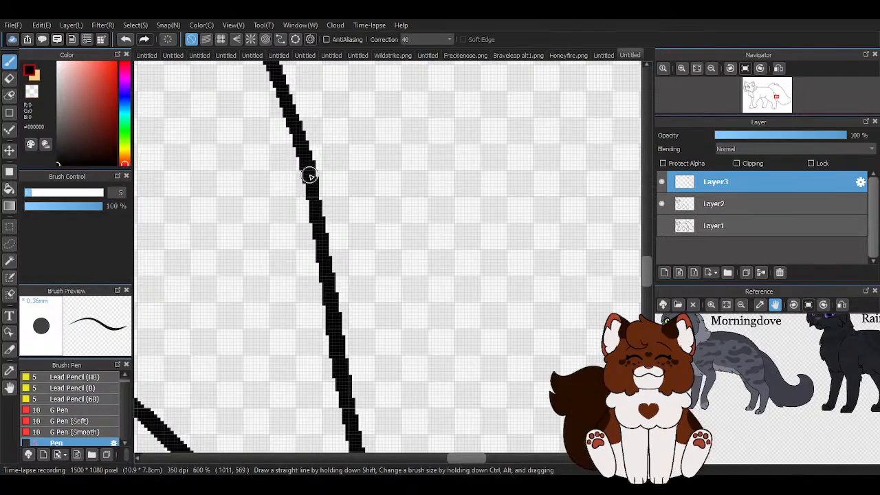
pyautogui.scroll(-4, 308, 177)
pyautogui.scroll(-3, 408, 184)
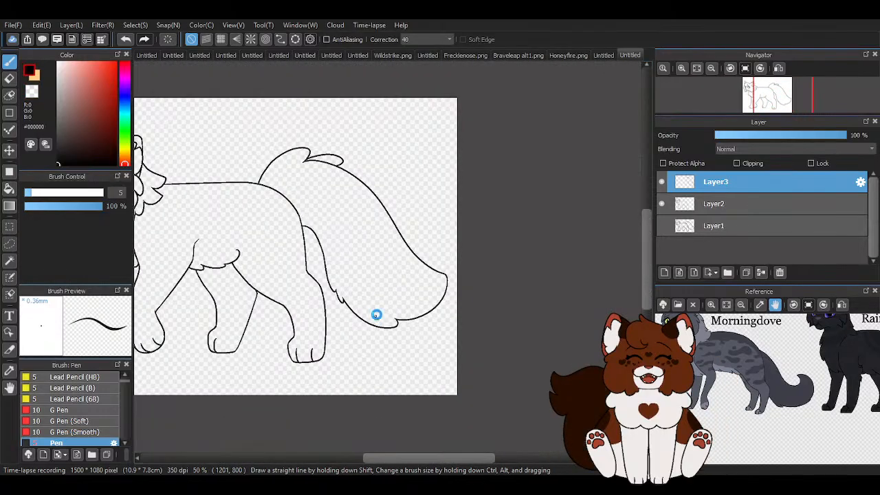
# Erase the old tail outline beneath the new upper tuft with transparent colour, leaving a pointed notch at each end.
pyautogui.scroll(4, 389, 226)
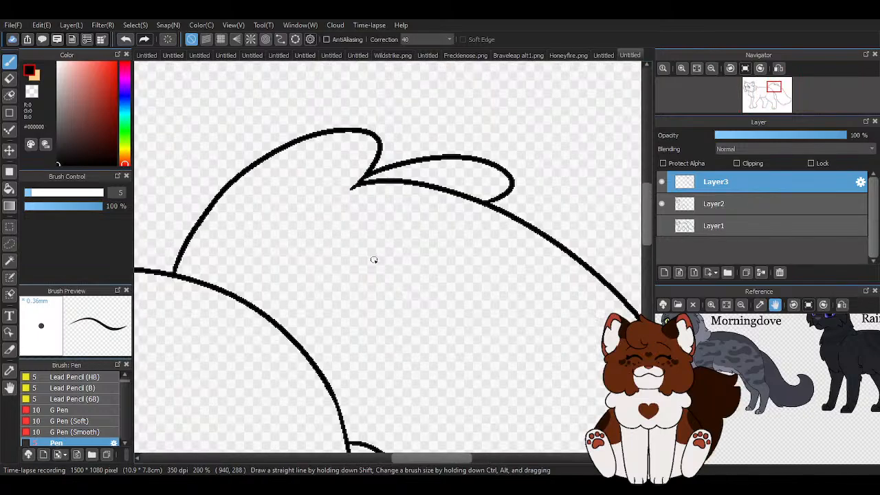
pyautogui.scroll(4, 392, 270)
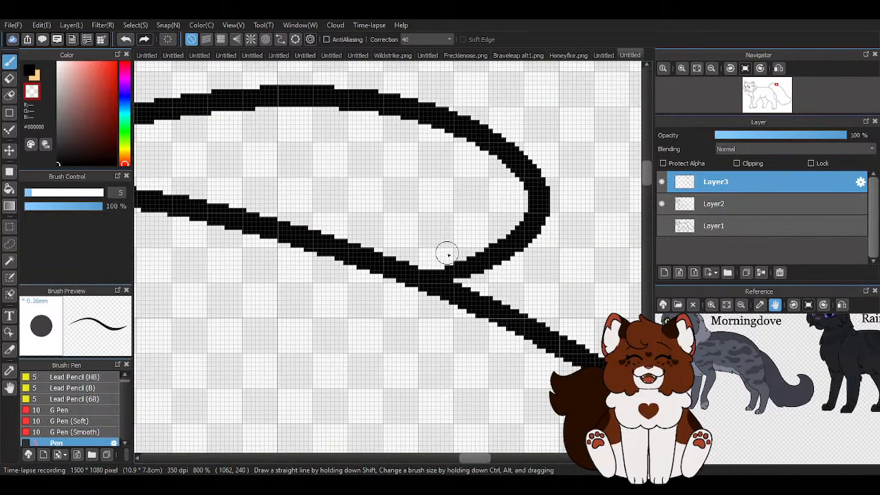
pyautogui.moveTo(447, 254); pyautogui.dragTo(253, 244)
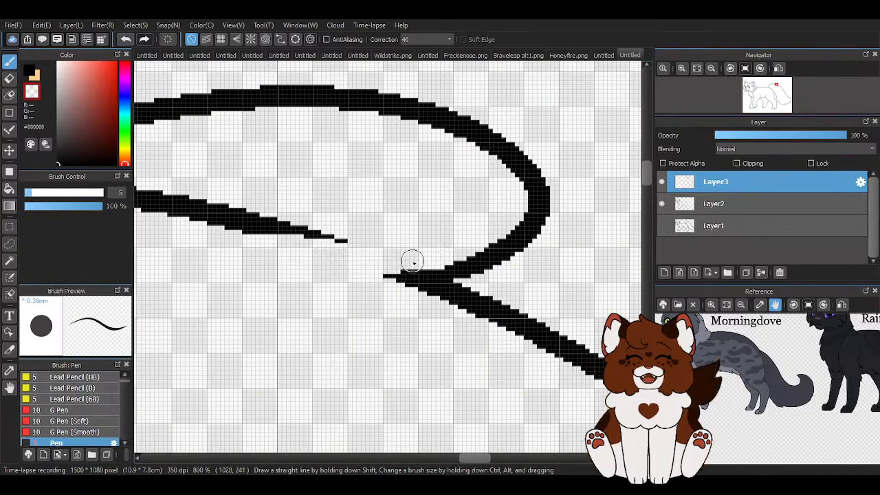
pyautogui.scroll(-2, 450, 251)
pyautogui.scroll(1, 418, 252)
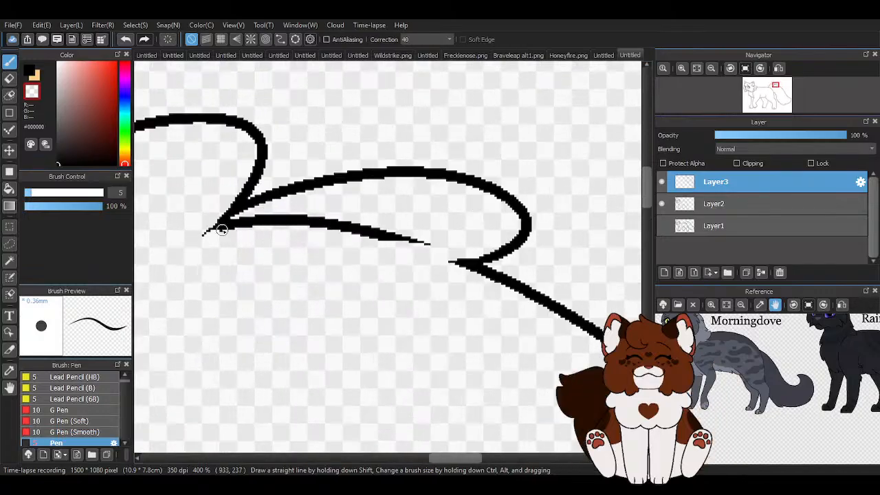
pyautogui.moveTo(287, 218); pyautogui.dragTo(201, 231)
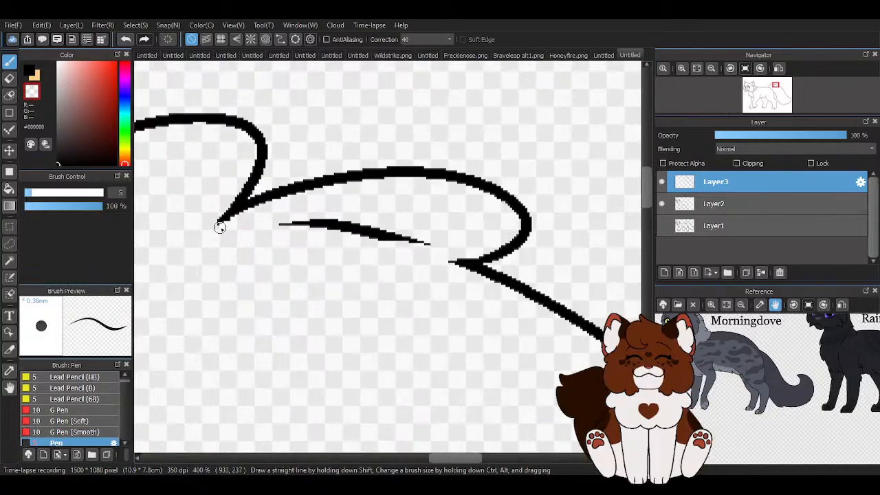
pyautogui.moveTo(271, 222); pyautogui.dragTo(310, 225)
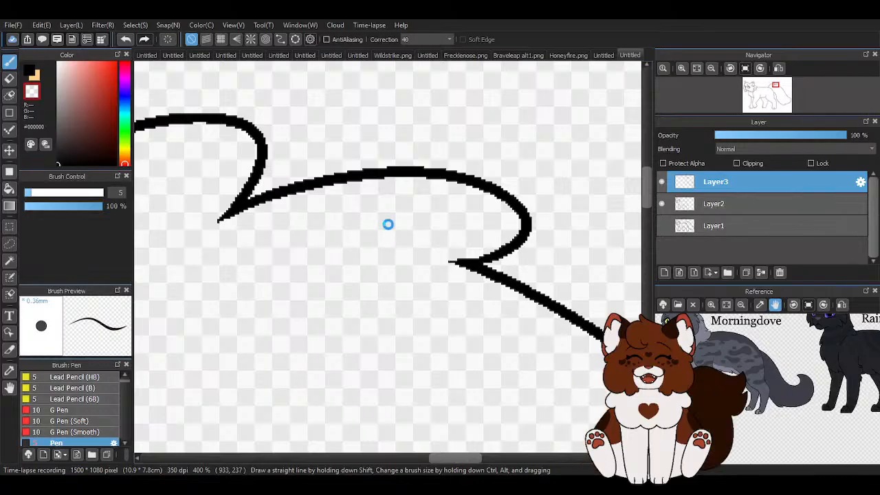
pyautogui.scroll(-6, 389, 224)
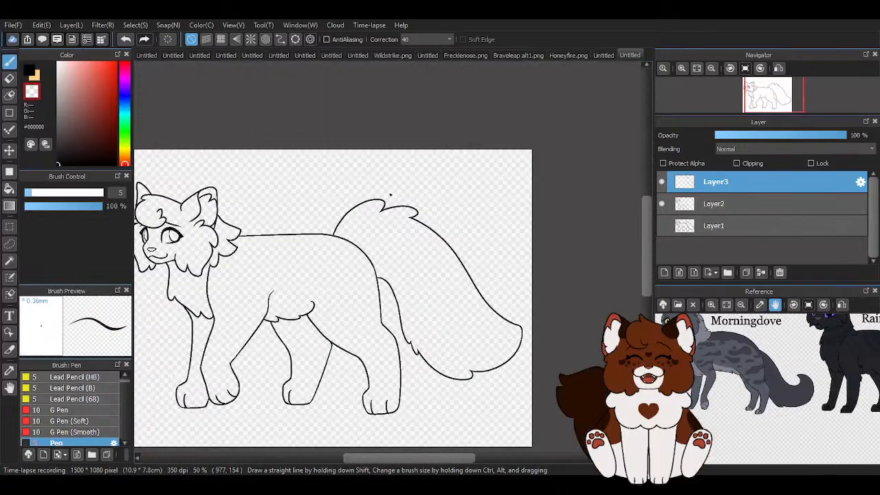
# Erase the tail's inner edge from the haunch down past both small tufts with the Eraser, and return to the black Pen.
pyautogui.scroll(4, 447, 356)
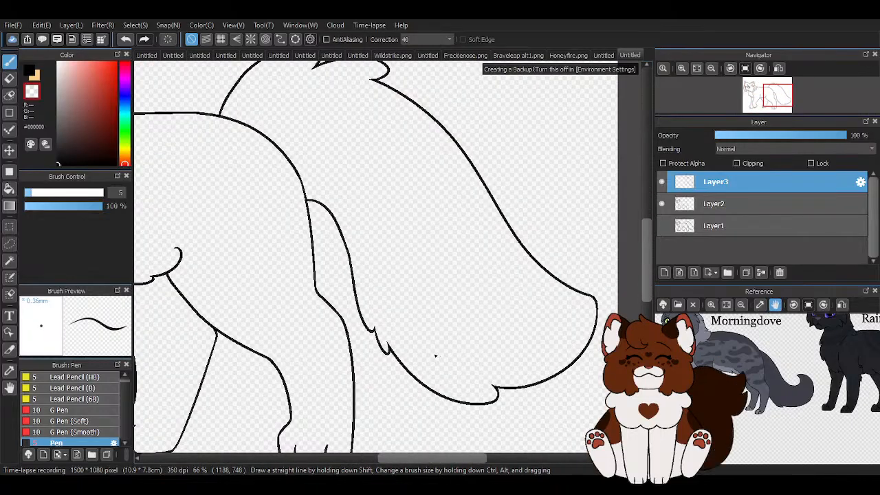
pyautogui.click(9, 79)
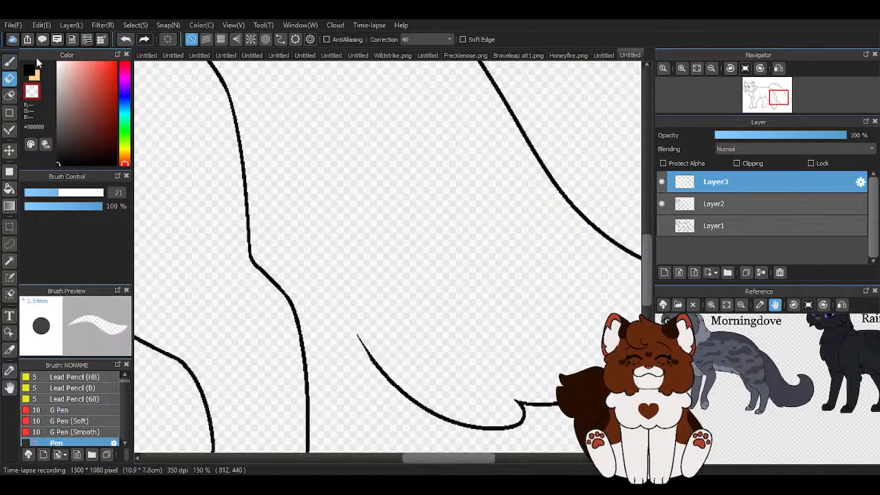
pyautogui.click(8, 62)
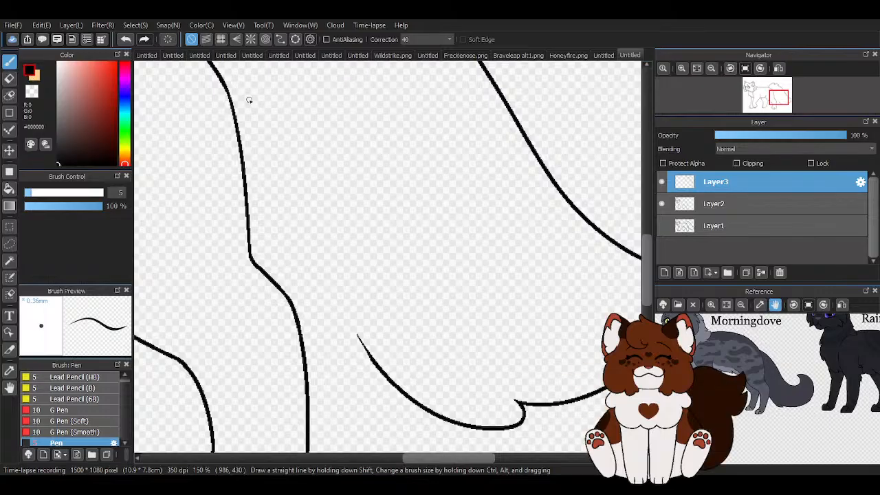
# Draw wavy fur tufts along the tail's inner edge beside the hind leg, joining them to the lower tail line.
pyautogui.moveTo(264, 131); pyautogui.dragTo(293, 176)
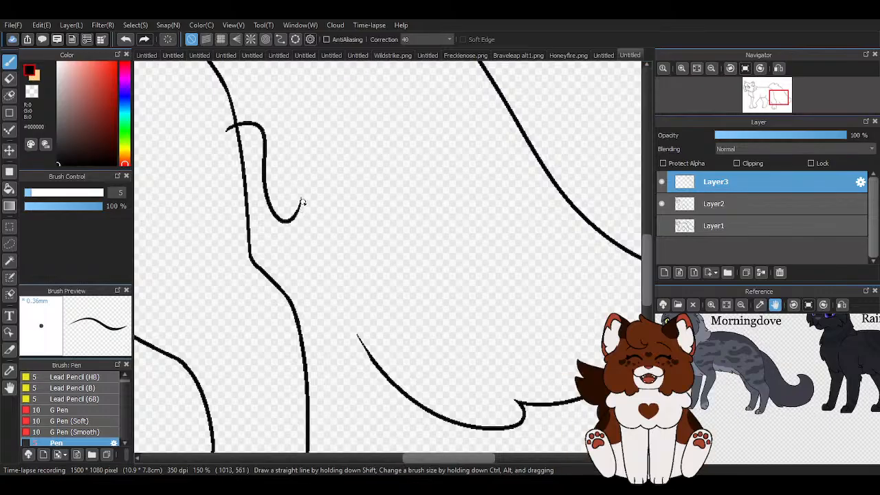
pyautogui.scroll(-3, 399, 359)
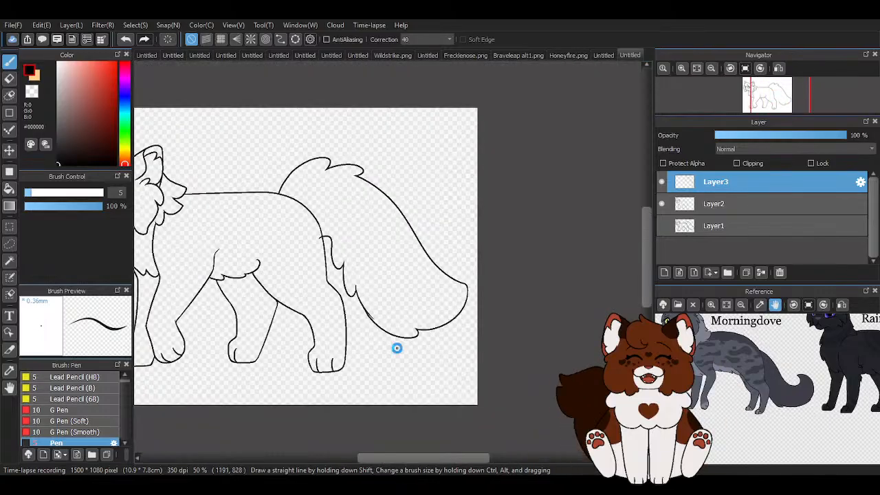
pyautogui.scroll(4, 397, 348)
pyautogui.scroll(1, 237, 125)
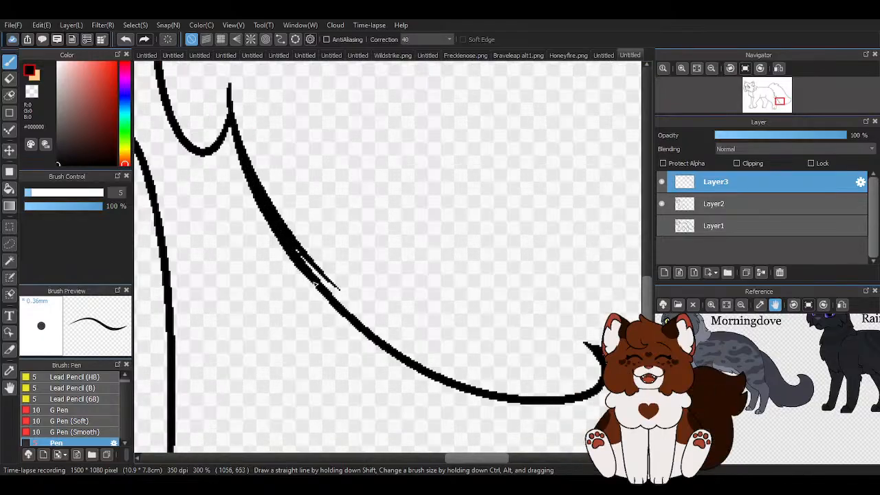
# Redraw the start of the lower tail line below the tufts and erase the stray strokes beside it.
pyautogui.press('z')
pyautogui.scroll(2, 267, 161)
pyautogui.moveTo(232, 118)
pyautogui.mouseDown()
pyautogui.moveTo(304, 290)
pyautogui.moveTo(375, 368)
pyautogui.mouseUp()
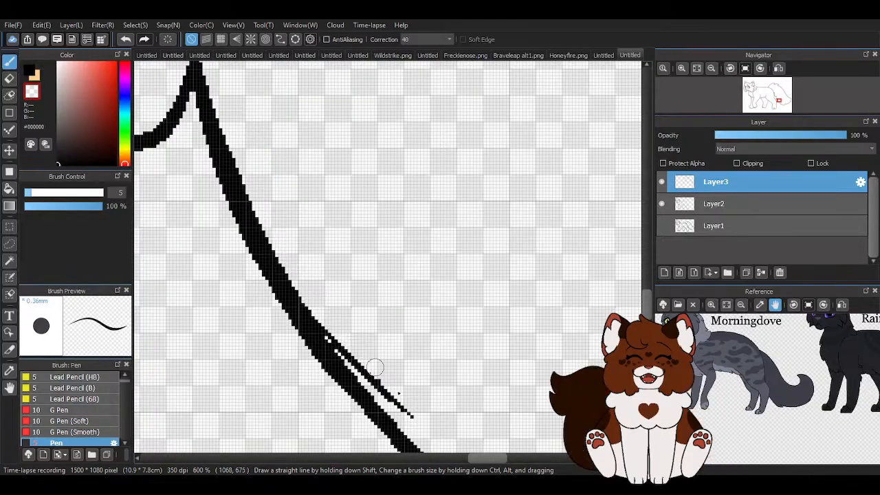
pyautogui.scroll(-2, 368, 371)
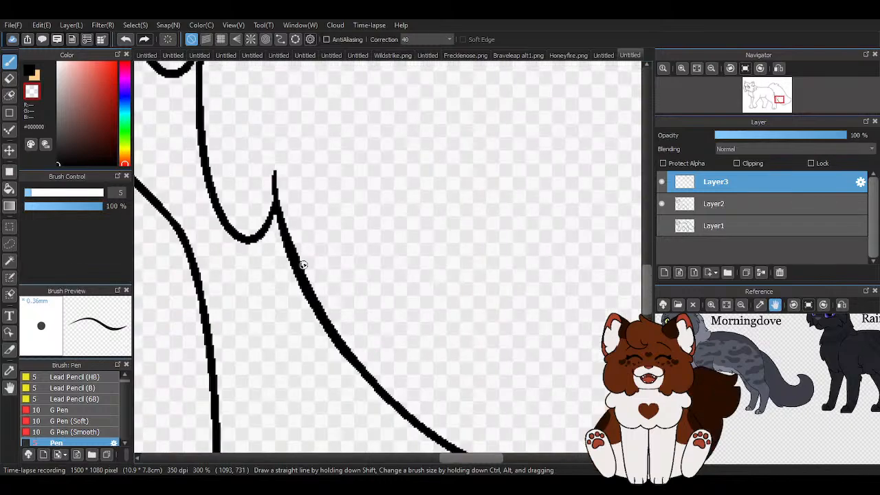
pyautogui.scroll(1, 298, 259)
pyautogui.scroll(-3, 291, 126)
pyautogui.scroll(5, 334, 255)
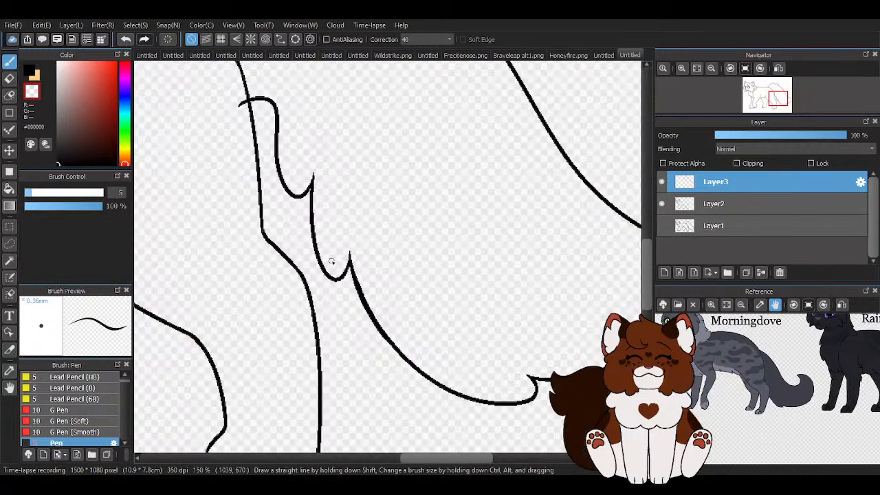
# Erase the overshooting ends of the inner tail tufts, including the piece crossing the hind leg outline.
pyautogui.press('z')
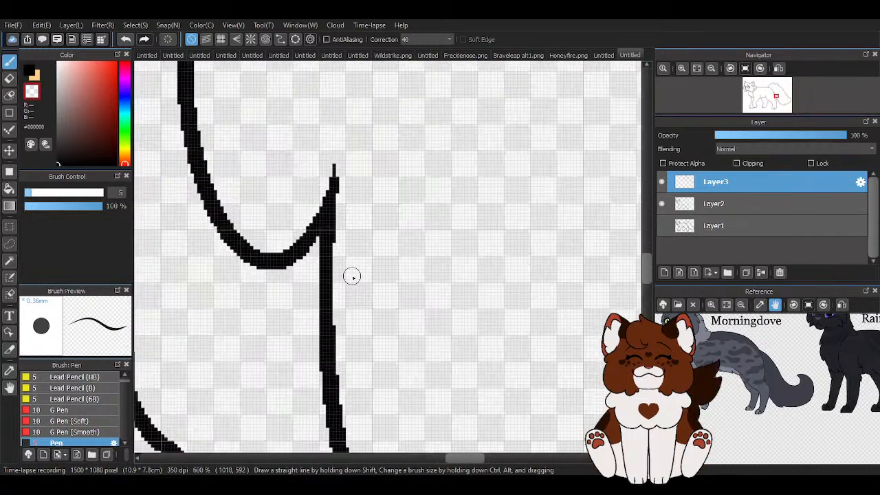
pyautogui.moveTo(336, 220); pyautogui.dragTo(336, 143)
pyautogui.scroll(-4, 355, 203)
pyautogui.scroll(4, 281, 114)
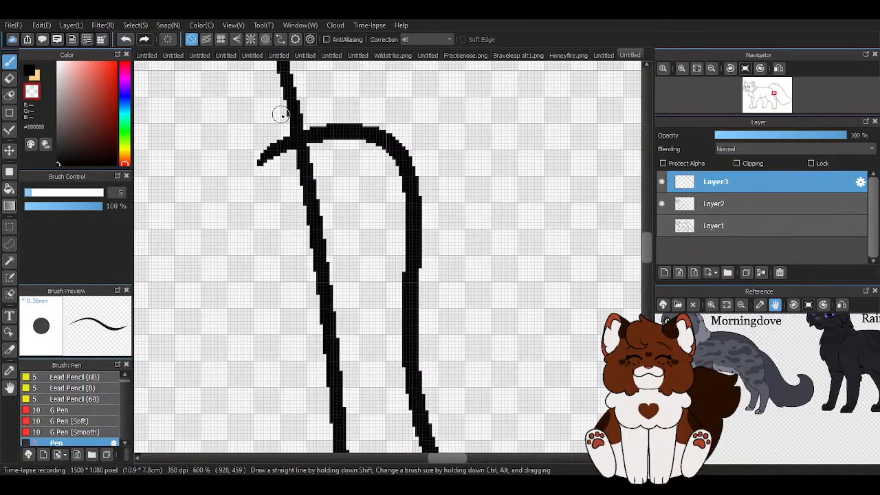
pyautogui.scroll(-5, 277, 204)
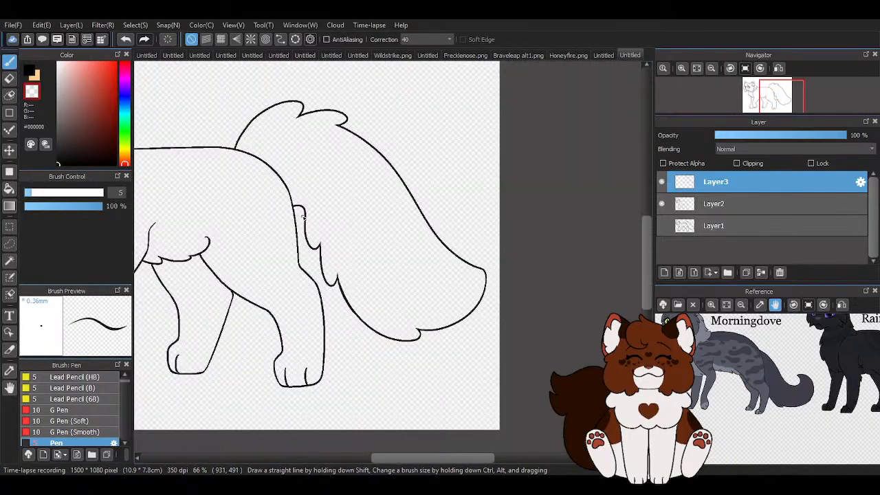
# Redraw the top inner tuft with a softer curve from the hind leg outline and erase its old outer line.
pyautogui.scroll(5, 319, 196)
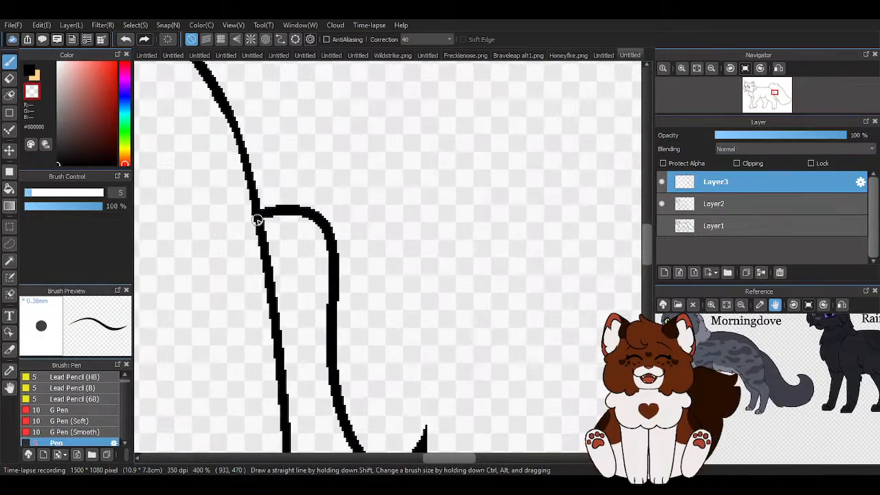
pyautogui.moveTo(255, 224)
pyautogui.mouseDown()
pyautogui.moveTo(294, 221)
pyautogui.moveTo(332, 306)
pyautogui.mouseUp()
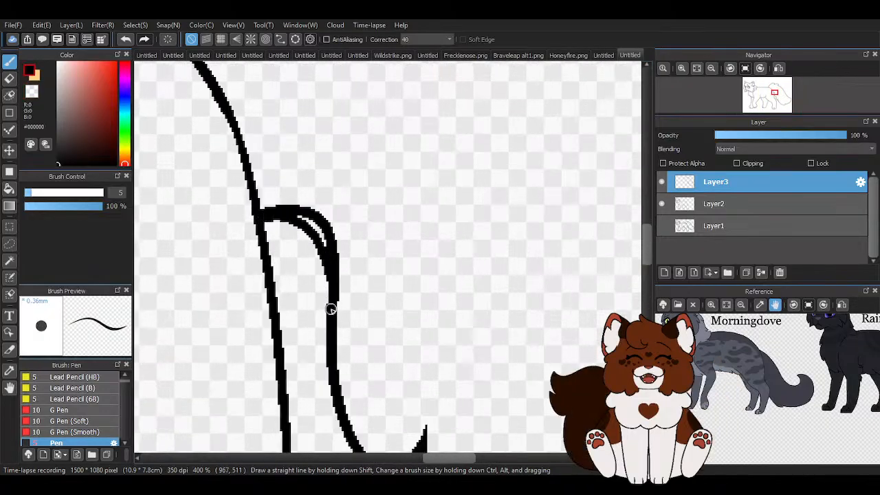
pyautogui.press('z')
pyautogui.moveTo(343, 303); pyautogui.dragTo(304, 208)
pyautogui.moveTo(341, 287)
pyautogui.mouseDown()
pyautogui.moveTo(322, 215)
pyautogui.moveTo(333, 225)
pyautogui.moveTo(248, 205)
pyautogui.mouseUp()
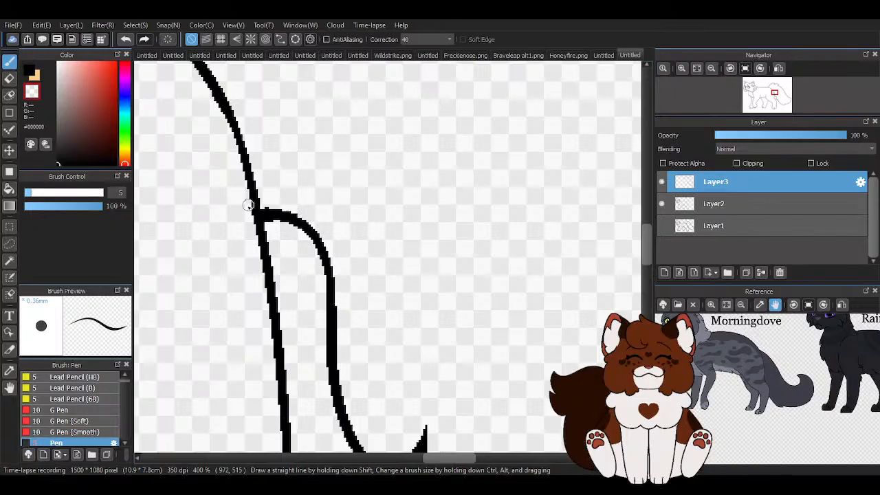
pyautogui.scroll(-6, 315, 214)
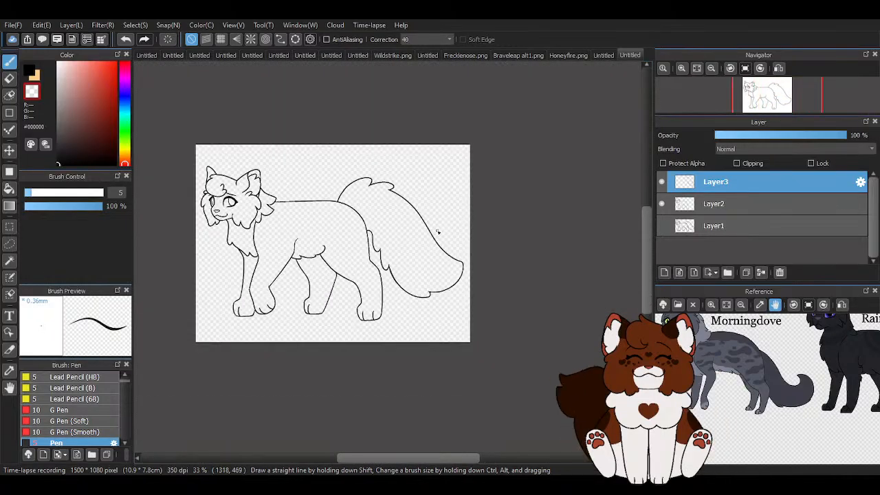
# Draw a small pointed fur tuft on the tail's upper edge where it meets the back.
pyautogui.scroll(10, 316, 172)
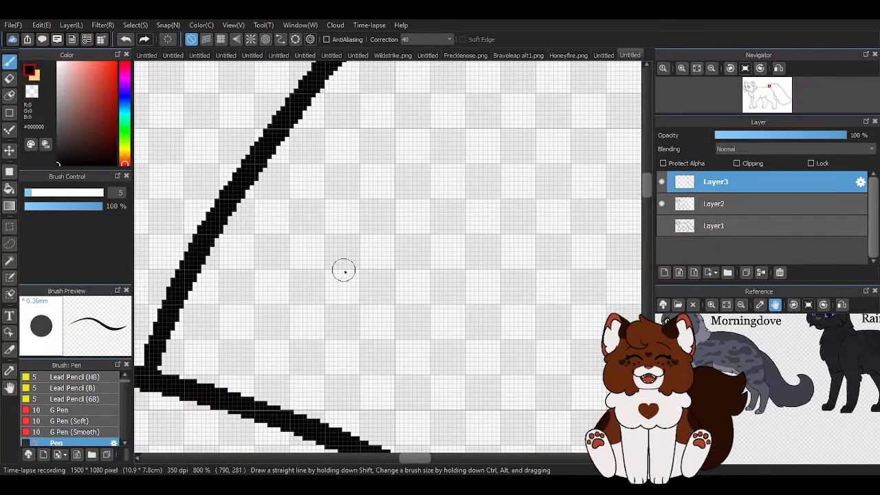
pyautogui.scroll(-3, 344, 270)
pyautogui.scroll(1, 403, 256)
pyautogui.moveTo(364, 204)
pyautogui.mouseDown()
pyautogui.moveTo(356, 160)
pyautogui.moveTo(292, 256)
pyautogui.moveTo(292, 347)
pyautogui.mouseUp()
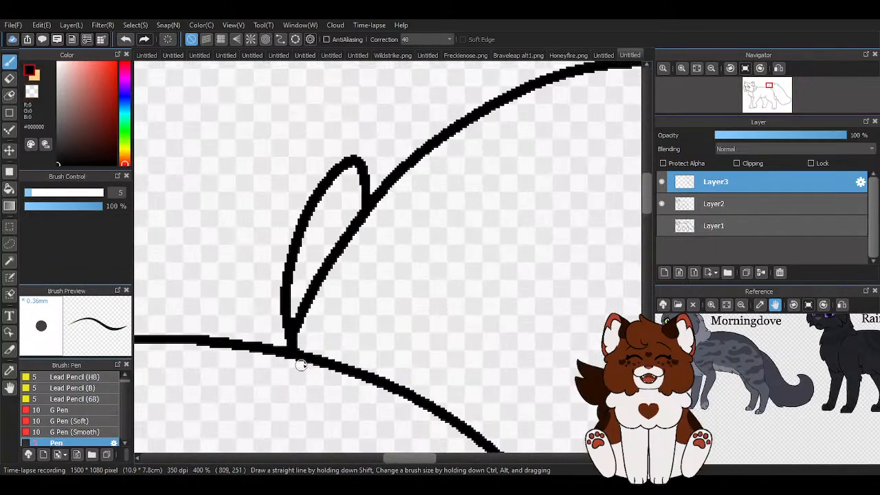
# Erase the old tail line inside the new base tuft and the leftover specks around its junction with the back.
pyautogui.press('c')
pyautogui.moveTo(353, 214)
pyautogui.mouseDown()
pyautogui.moveTo(352, 239)
pyautogui.moveTo(349, 225)
pyautogui.moveTo(325, 272)
pyautogui.mouseUp()
pyautogui.moveTo(306, 375); pyautogui.dragTo(294, 354)
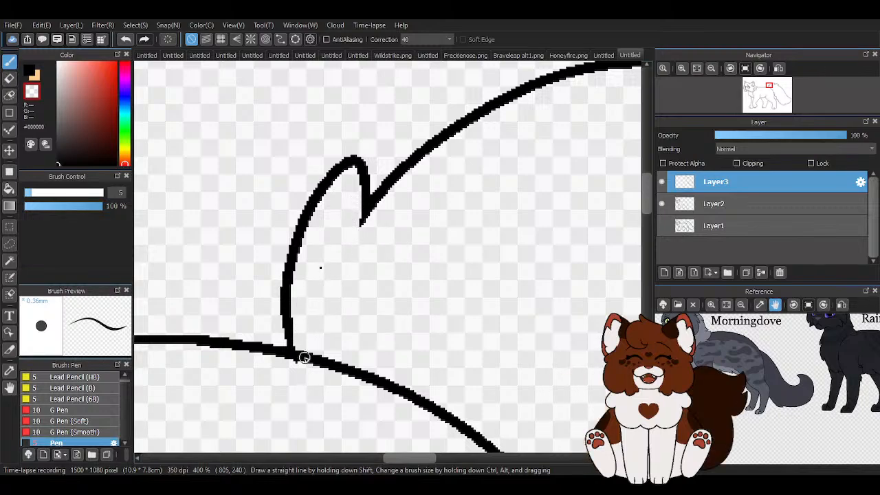
pyautogui.click(320, 267)
pyautogui.scroll(-4, 317, 323)
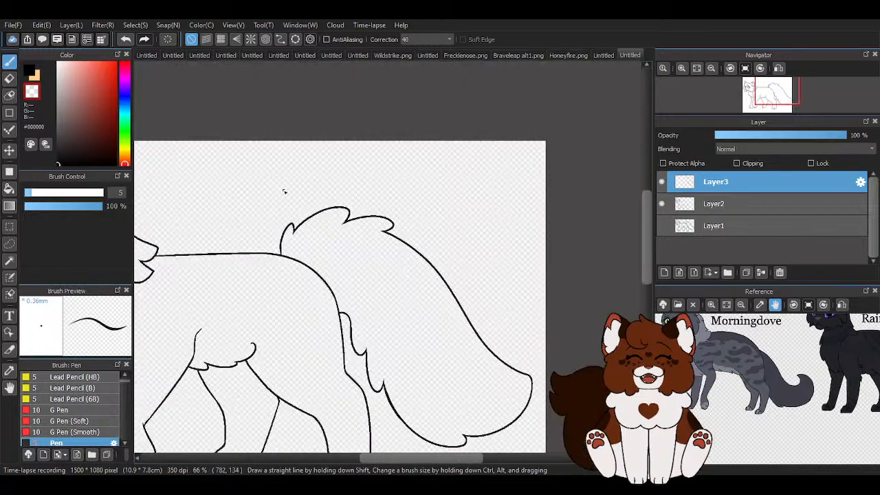
pyautogui.scroll(4, 295, 236)
pyautogui.scroll(1, 372, 260)
pyautogui.press('x')
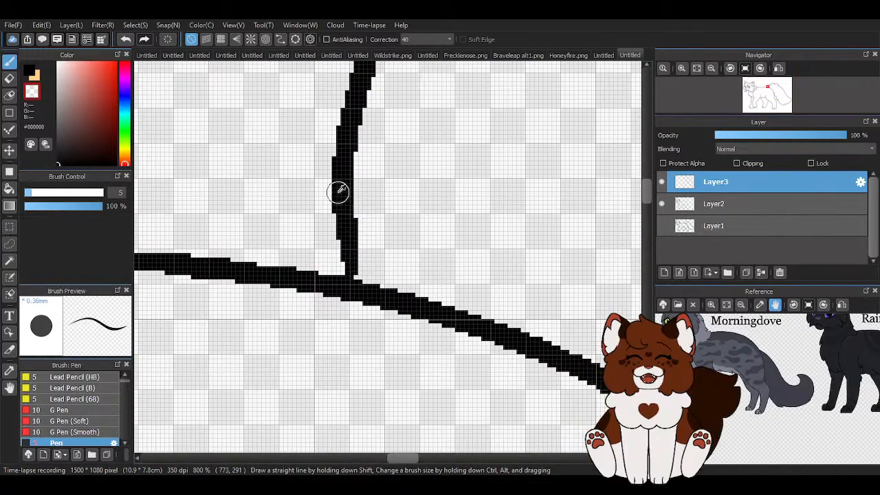
pyautogui.scroll(-5, 330, 269)
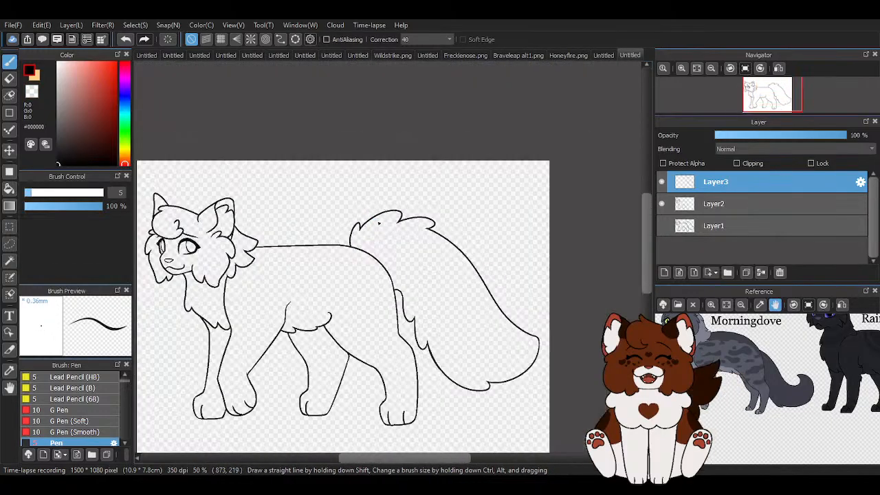
pyautogui.scroll(-1, 439, 234)
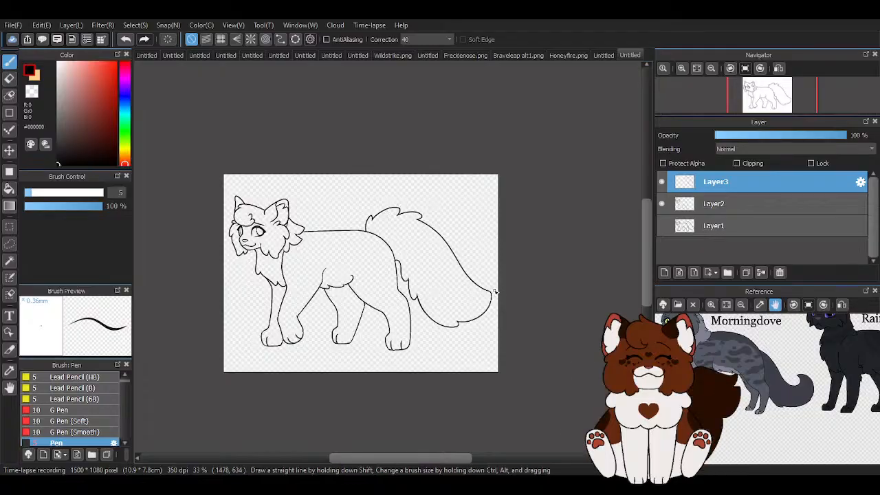
# Erase the whole tail line art on Layer3 with the eraser at size 119.
pyautogui.scroll(2, 495, 292)
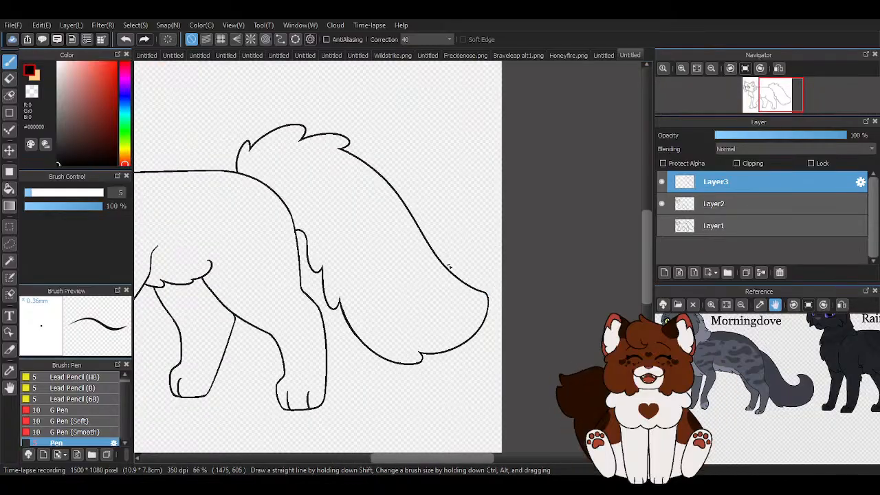
pyautogui.click(11, 81)
pyautogui.moveTo(330, 269)
pyautogui.mouseDown()
pyautogui.moveTo(497, 283)
pyautogui.moveTo(405, 399)
pyautogui.moveTo(450, 240)
pyautogui.moveTo(240, 132)
pyautogui.moveTo(225, 178)
pyautogui.moveTo(250, 168)
pyautogui.moveTo(319, 253)
pyautogui.moveTo(304, 130)
pyautogui.mouseUp()
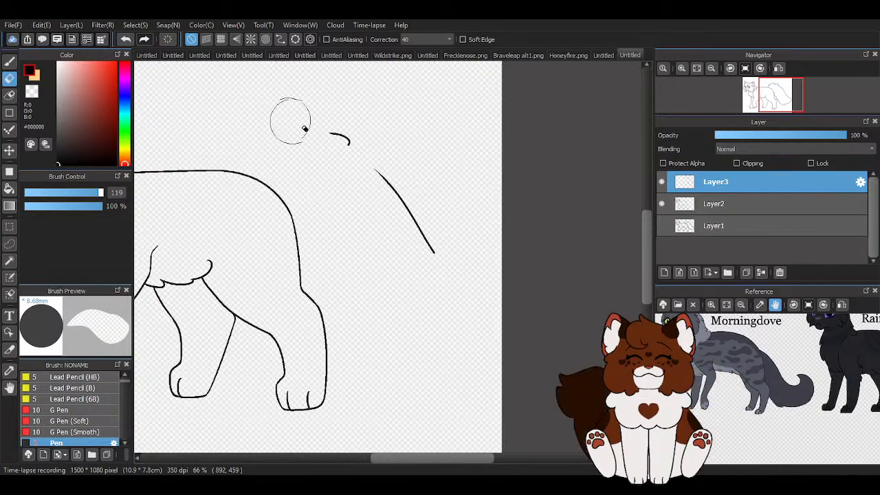
# Show the rough sketch on Layer1 and add a new layer above Layer3.
pyautogui.click(661, 226)
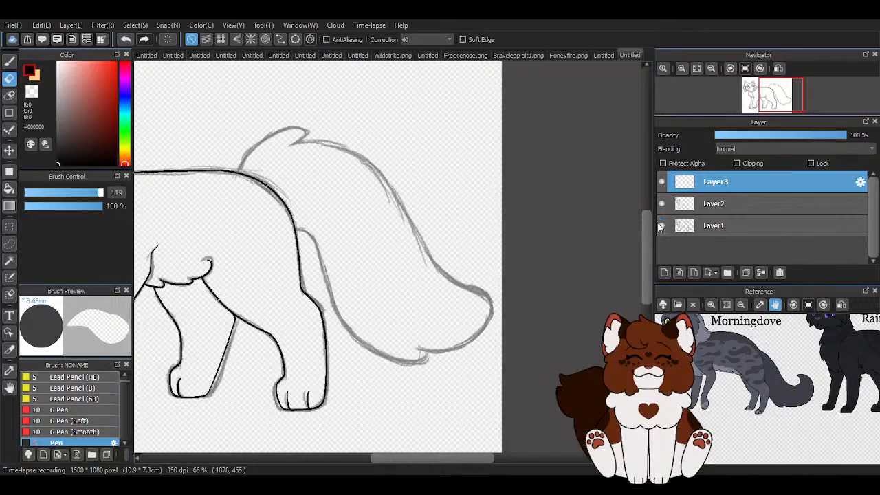
pyautogui.click(664, 273)
# Sketch the small base tuft and the first large tuft on the tail's upper edge with the Pencil (Rough) brush.
pyautogui.click(11, 62)
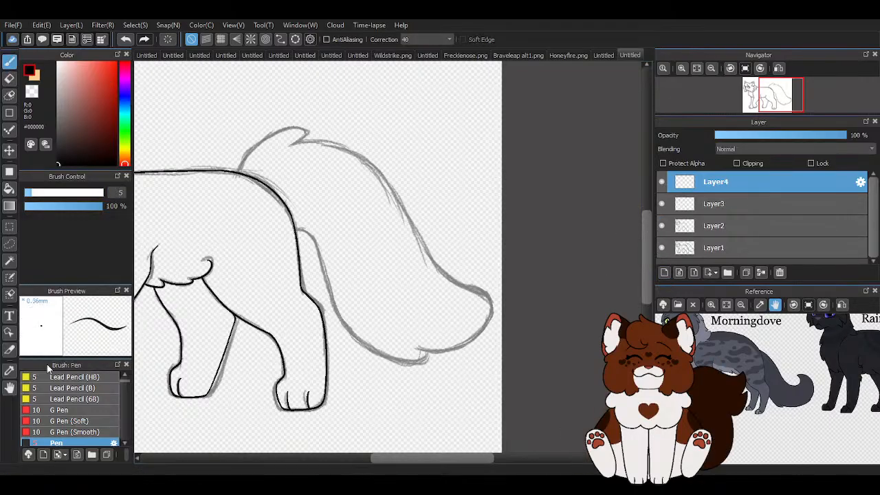
pyautogui.click(68, 389)
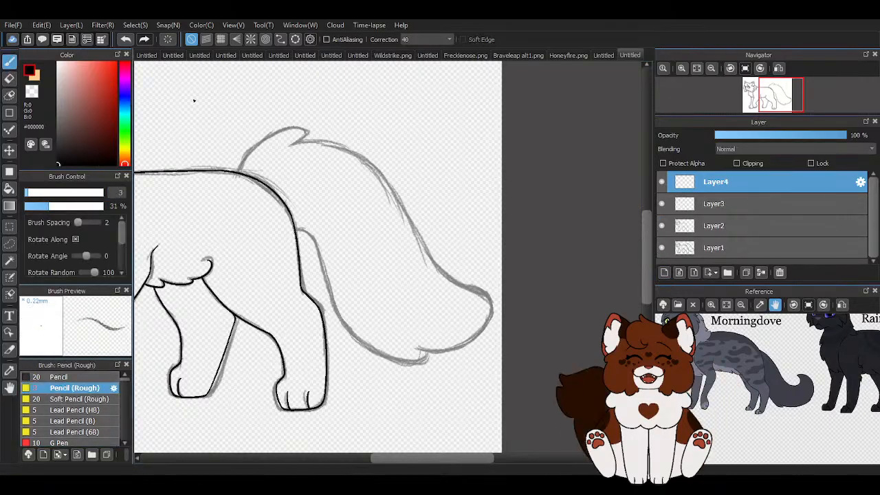
pyautogui.scroll(-2, 413, 42)
pyautogui.scroll(3, 247, 127)
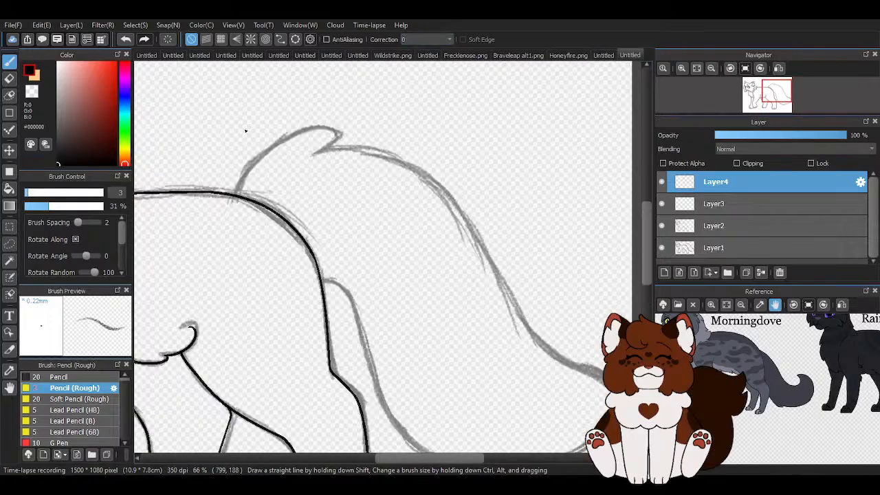
pyautogui.moveTo(231, 221)
pyautogui.mouseDown()
pyautogui.moveTo(253, 154)
pyautogui.moveTo(262, 177)
pyautogui.moveTo(360, 136)
pyautogui.mouseUp()
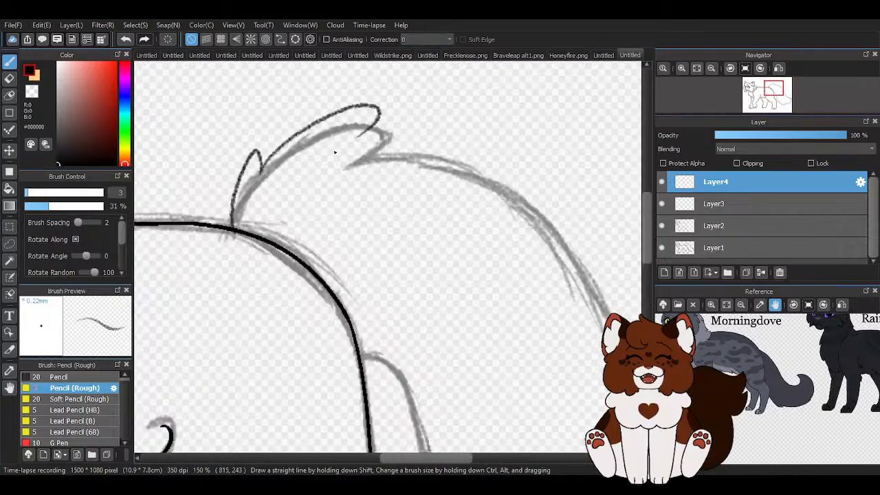
# Try to sketch the tail's outer edge with an upturned tuft and a raised, pointed tip.
pyautogui.scroll(-3, 318, 141)
pyautogui.scroll(2, 418, 117)
pyautogui.moveTo(242, 150)
pyautogui.mouseDown()
pyautogui.moveTo(414, 264)
pyautogui.moveTo(429, 236)
pyautogui.mouseUp()
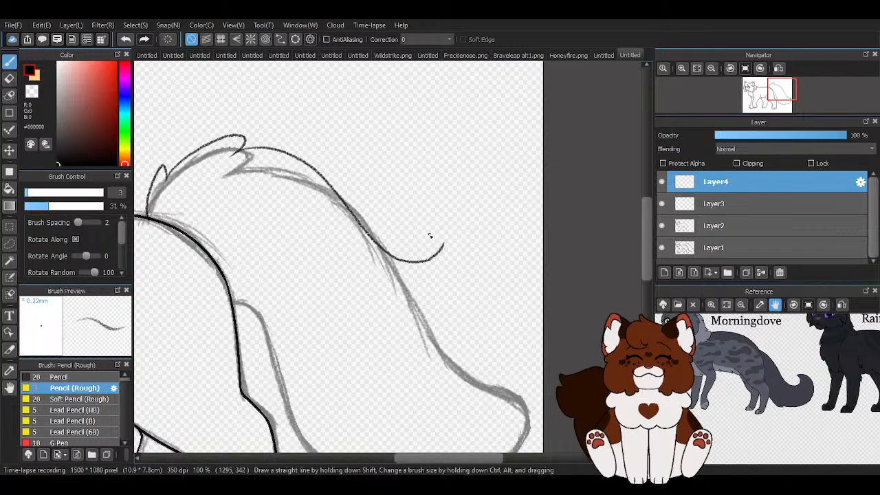
pyautogui.scroll(-3, 418, 295)
pyautogui.scroll(2, 432, 193)
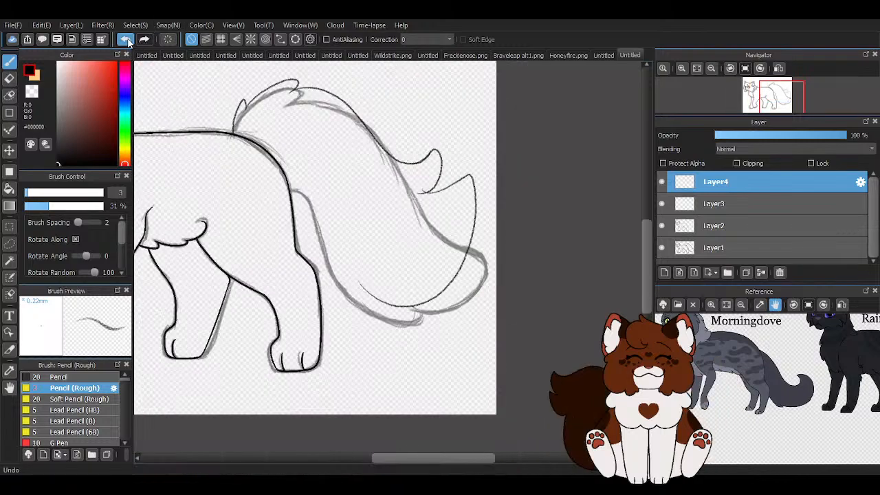
# Sketch the tail's outer edge sloping down to a shorter rounded tip, with tufts along the inner and lower edges.
pyautogui.scroll(1, 345, 92)
pyautogui.moveTo(263, 92)
pyautogui.mouseDown()
pyautogui.moveTo(344, 117)
pyautogui.moveTo(395, 191)
pyautogui.mouseUp()
pyautogui.moveTo(385, 161); pyautogui.dragTo(431, 257)
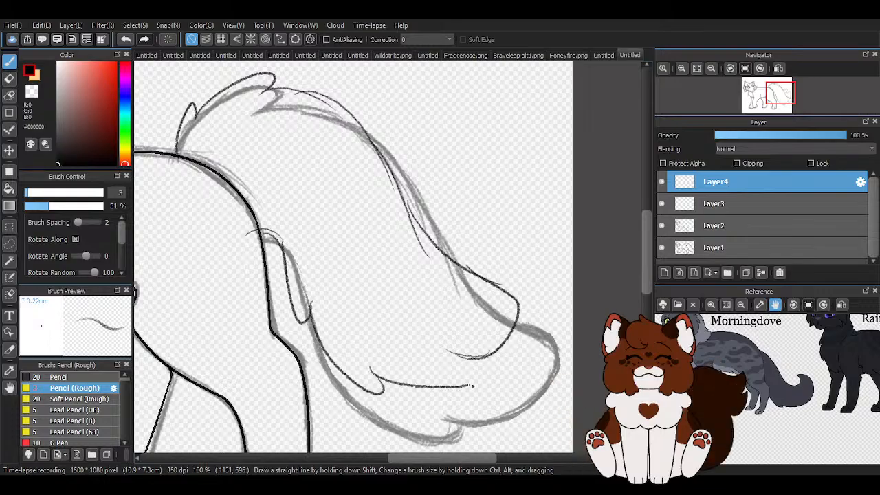
# Reinforce the lower tuft, outer edge and rounded tip of the tail sketch with repeated pencil strokes.
pyautogui.scroll(2, 474, 387)
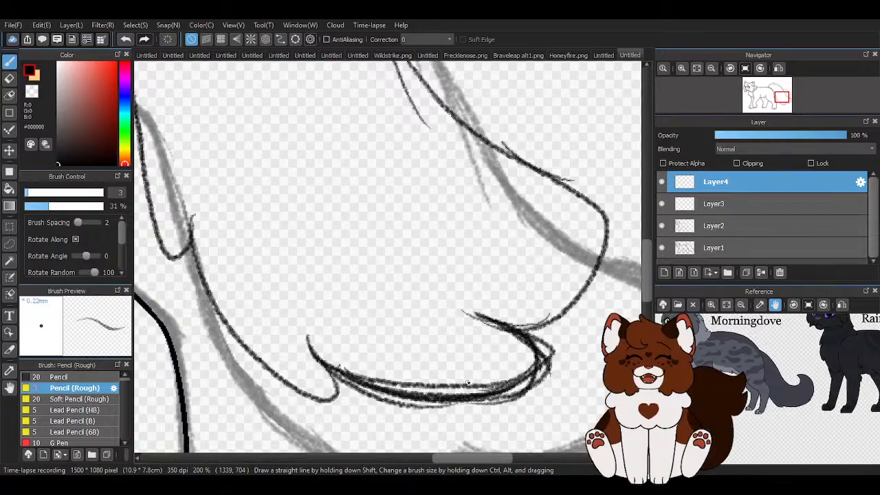
pyautogui.scroll(-3, 468, 383)
pyautogui.scroll(3, 430, 366)
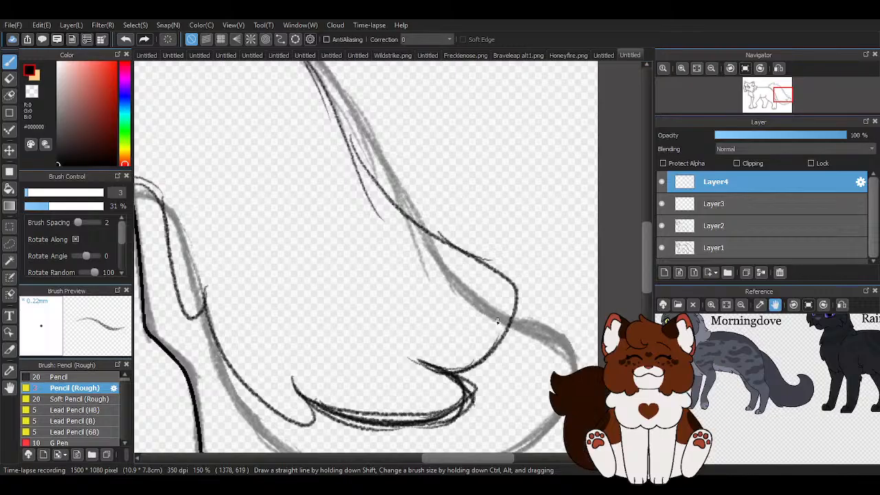
pyautogui.scroll(-1, 438, 238)
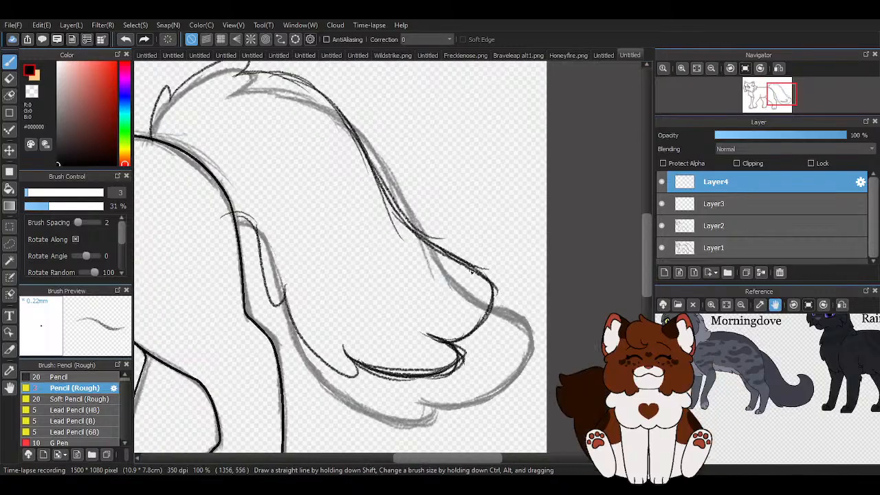
pyautogui.moveTo(472, 271); pyautogui.dragTo(488, 321)
pyautogui.scroll(-2, 455, 327)
# Darken the inner tail tuft beside the hind leg with additional pencil strokes along its curve.
pyautogui.scroll(4, 352, 270)
pyautogui.moveTo(304, 277); pyautogui.dragTo(355, 284)
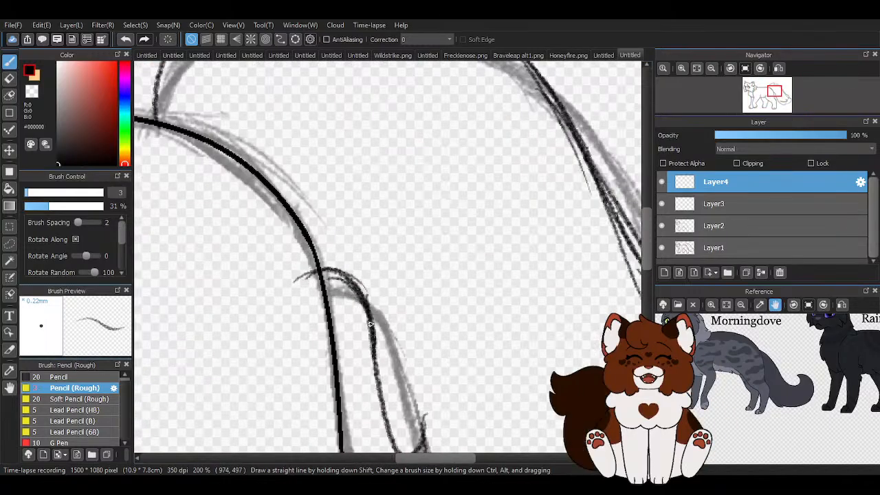
pyautogui.moveTo(371, 324); pyautogui.dragTo(386, 415)
pyautogui.scroll(-1, 391, 412)
pyautogui.scroll(-2, 382, 344)
pyautogui.scroll(2, 385, 323)
pyautogui.scroll(-1, 369, 265)
pyautogui.scroll(3, 370, 337)
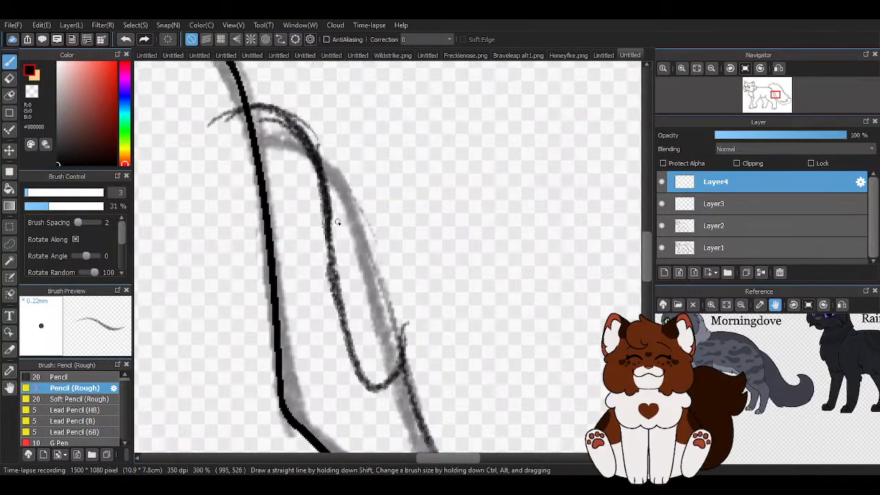
# Darken the sketched inner tuft beside the hind leg and the tail outline with further rough pencil strokes.
pyautogui.moveTo(273, 118)
pyautogui.mouseDown()
pyautogui.moveTo(377, 390)
pyautogui.moveTo(405, 323)
pyautogui.mouseUp()
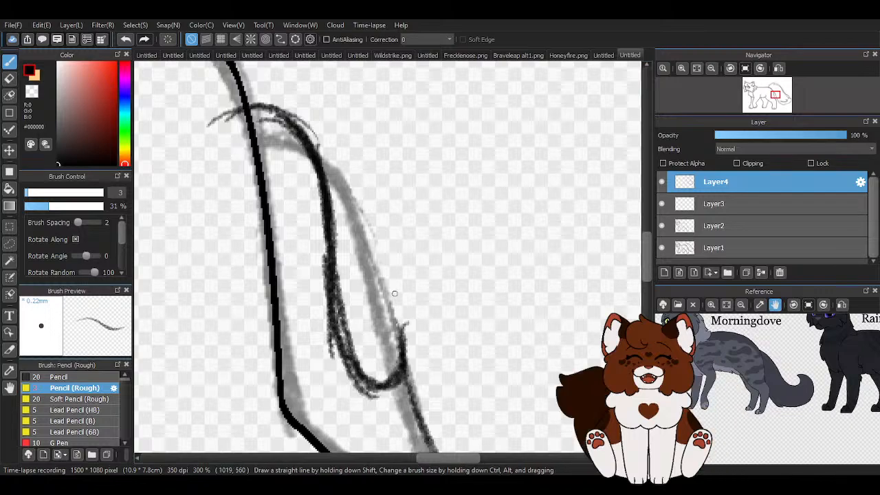
pyautogui.scroll(-4, 480, 329)
pyautogui.scroll(3, 480, 328)
pyautogui.moveTo(198, 144)
pyautogui.mouseDown()
pyautogui.moveTo(206, 181)
pyautogui.moveTo(305, 320)
pyautogui.moveTo(284, 300)
pyautogui.moveTo(336, 334)
pyautogui.moveTo(259, 282)
pyautogui.moveTo(282, 312)
pyautogui.moveTo(332, 308)
pyautogui.moveTo(320, 276)
pyautogui.moveTo(331, 333)
pyautogui.moveTo(345, 296)
pyautogui.moveTo(333, 293)
pyautogui.moveTo(355, 308)
pyautogui.mouseUp()
pyautogui.moveTo(543, 311)
pyautogui.mouseDown()
pyautogui.moveTo(558, 270)
pyautogui.moveTo(519, 255)
pyautogui.mouseUp()
pyautogui.scroll(-3, 440, 266)
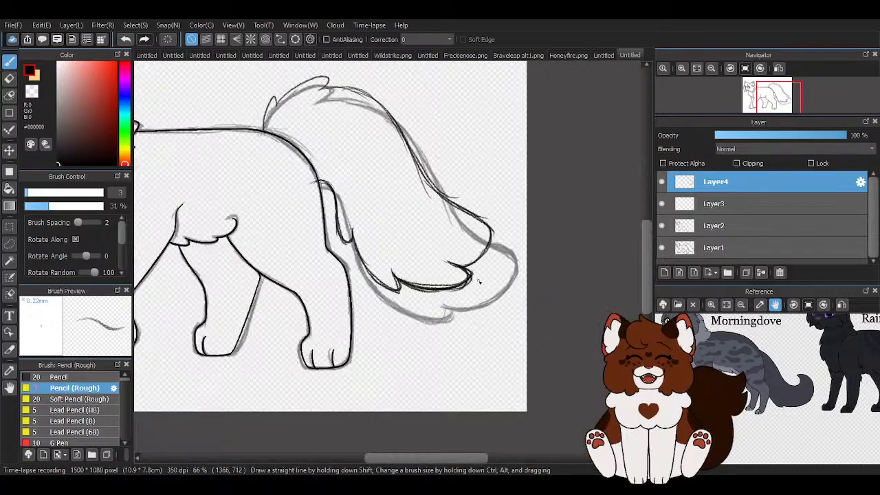
pyautogui.scroll(-1, 501, 309)
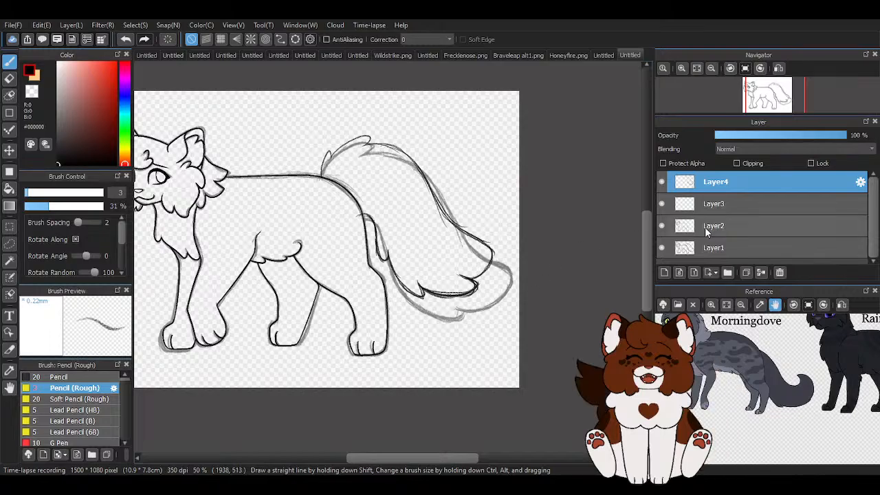
# Place Layer4 with the tail sketch between Layer2 and Layer1 and lower its opacity.
pyautogui.click(661, 181)
pyautogui.click(661, 182)
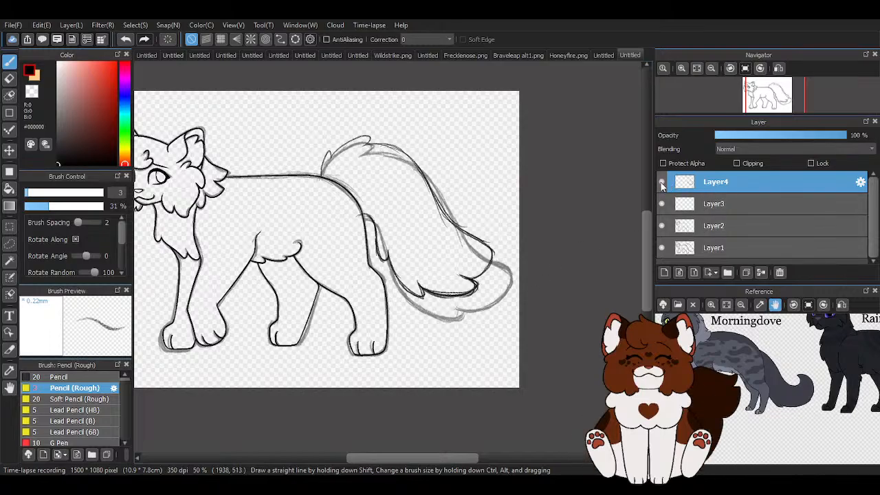
pyautogui.moveTo(726, 185); pyautogui.dragTo(745, 232)
pyautogui.click(722, 187)
pyautogui.click(741, 180)
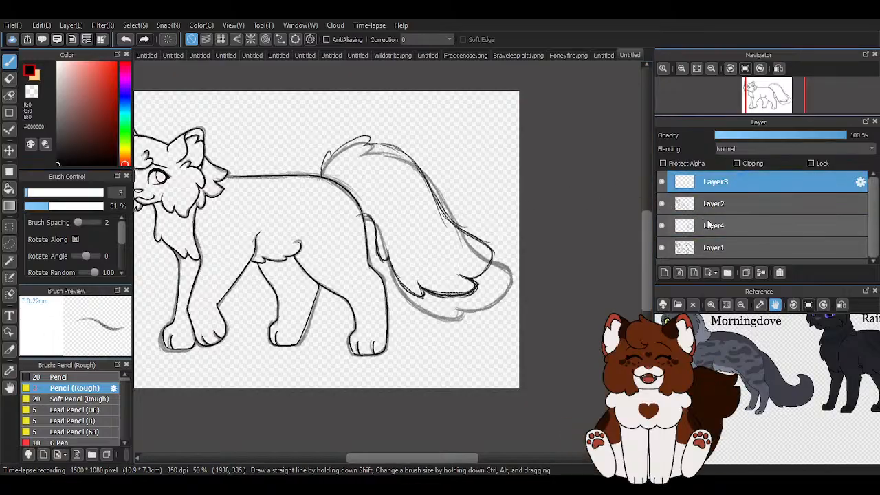
pyautogui.click(742, 226)
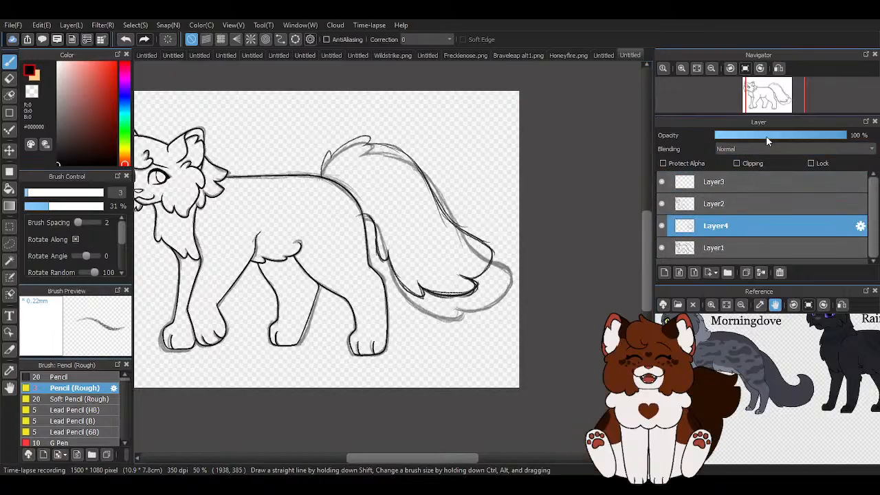
# Hide Layer1 and prepare to ink on Layer3 using the Pen brush with correction 40.
pyautogui.click(759, 179)
pyautogui.click(662, 248)
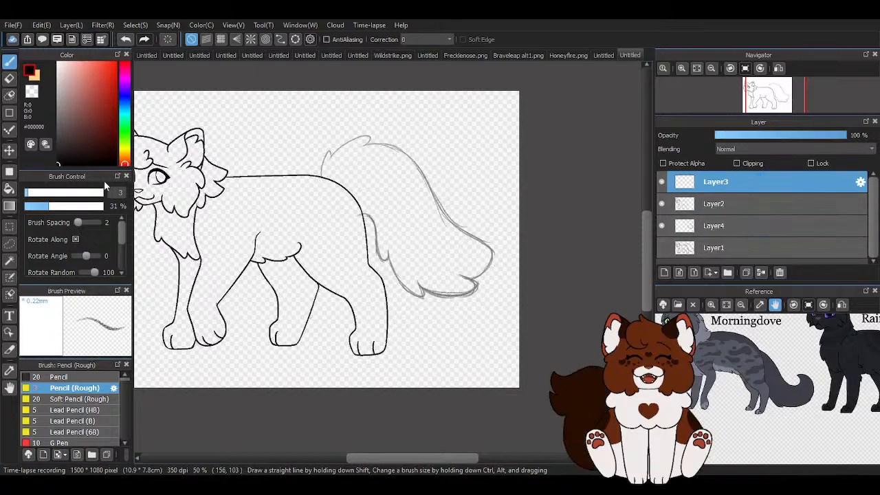
pyautogui.scroll(-2, 66, 422)
pyautogui.click(56, 410)
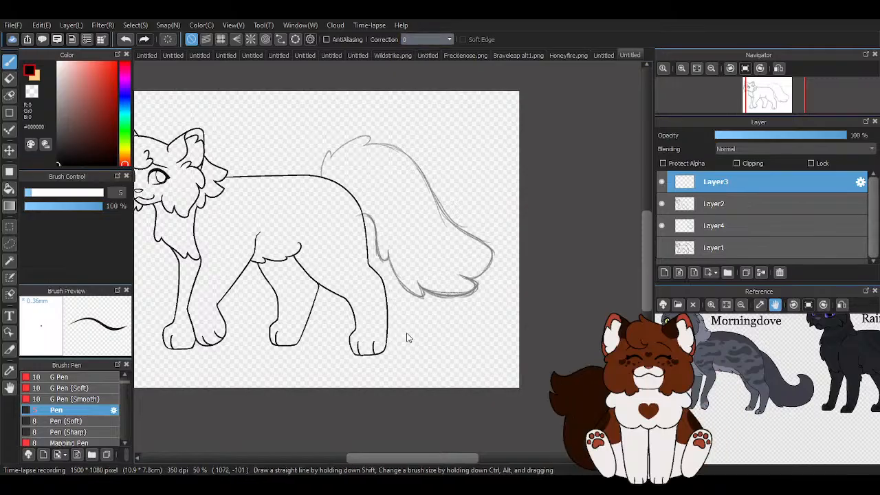
# Ink the small upright tuft at the tail's base and the longer curved tuft above it.
pyautogui.scroll(4, 334, 133)
pyautogui.scroll(2, 238, 207)
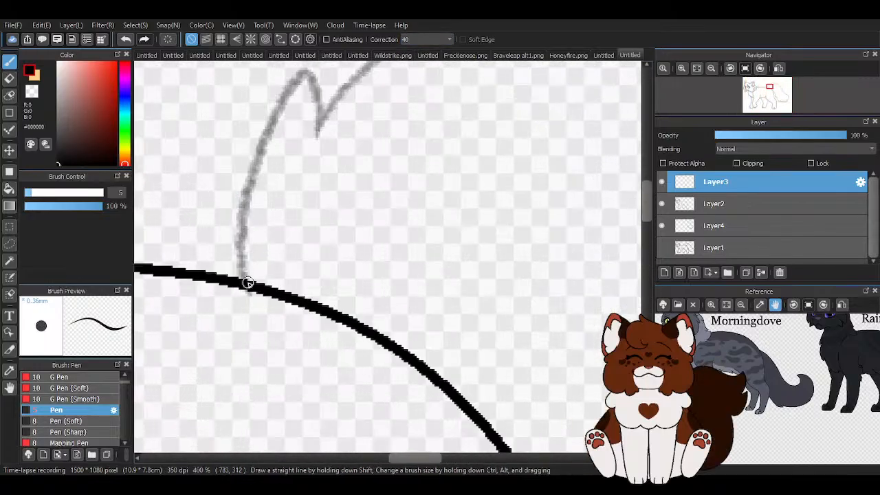
pyautogui.moveTo(245, 280)
pyautogui.mouseDown()
pyautogui.moveTo(235, 233)
pyautogui.moveTo(258, 122)
pyautogui.moveTo(266, 108)
pyautogui.moveTo(312, 137)
pyautogui.mouseUp()
pyautogui.scroll(-2, 242, 237)
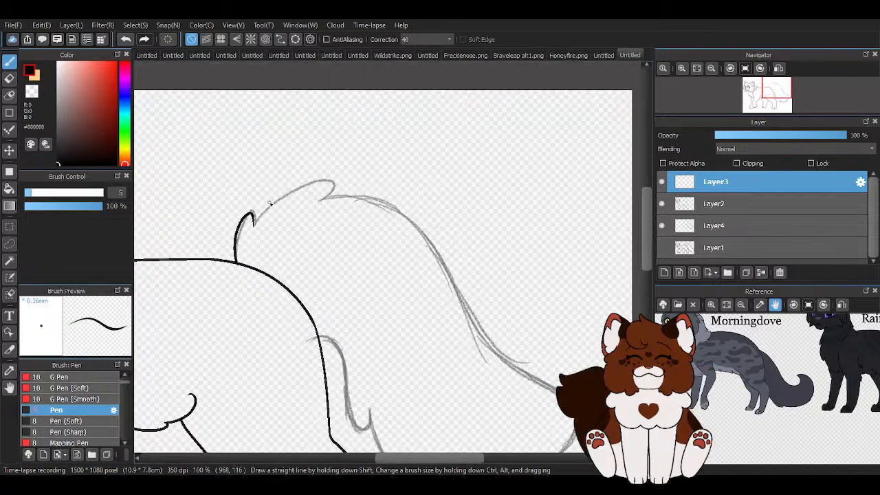
pyautogui.moveTo(254, 235)
pyautogui.mouseDown()
pyautogui.moveTo(284, 202)
pyautogui.moveTo(416, 158)
pyautogui.mouseUp()
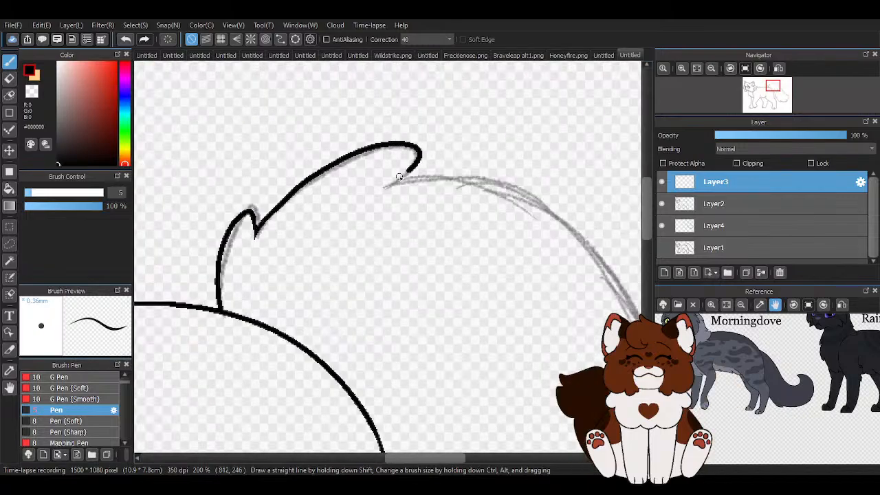
# Ink the inner tail tuft beside the hind leg and continue down the edge to the lower tuft.
pyautogui.scroll(-5, 255, 161)
pyautogui.scroll(5, 383, 231)
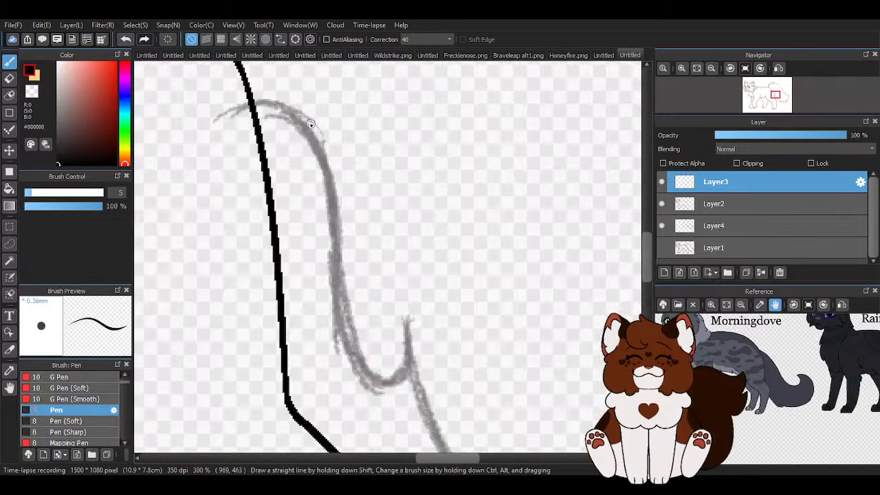
pyautogui.moveTo(278, 106)
pyautogui.mouseDown()
pyautogui.moveTo(327, 212)
pyautogui.moveTo(349, 378)
pyautogui.moveTo(398, 375)
pyautogui.mouseUp()
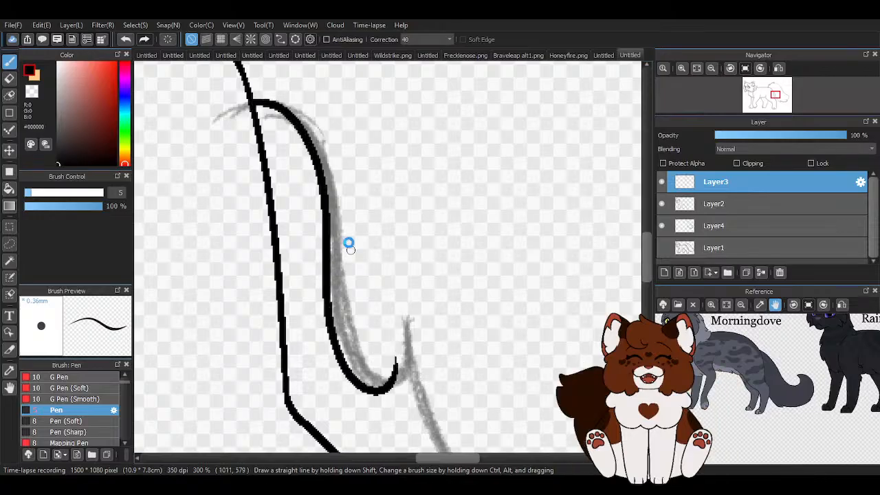
pyautogui.scroll(-1, 403, 255)
pyautogui.scroll(1, 214, 164)
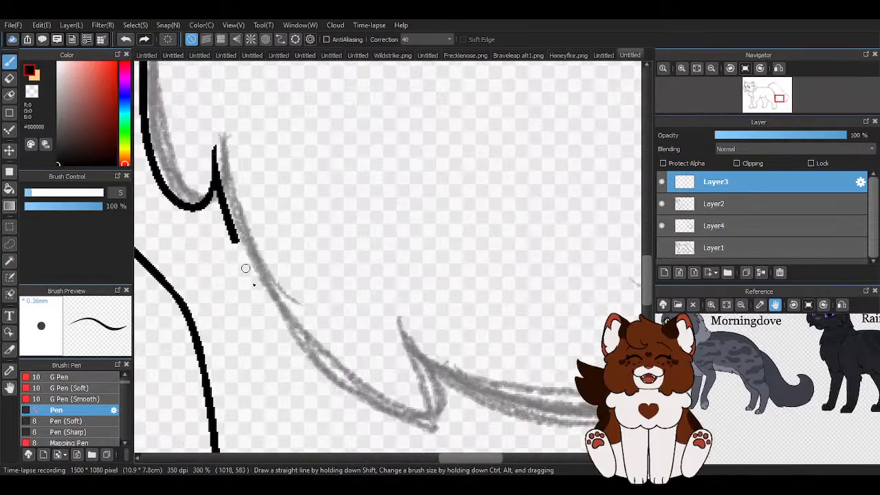
pyautogui.moveTo(241, 244); pyautogui.dragTo(429, 416)
# Try to ink the tail's bottom edge from the lower tuft to the tuft near the tip.
pyautogui.scroll(-2, 412, 402)
pyautogui.scroll(1, 411, 391)
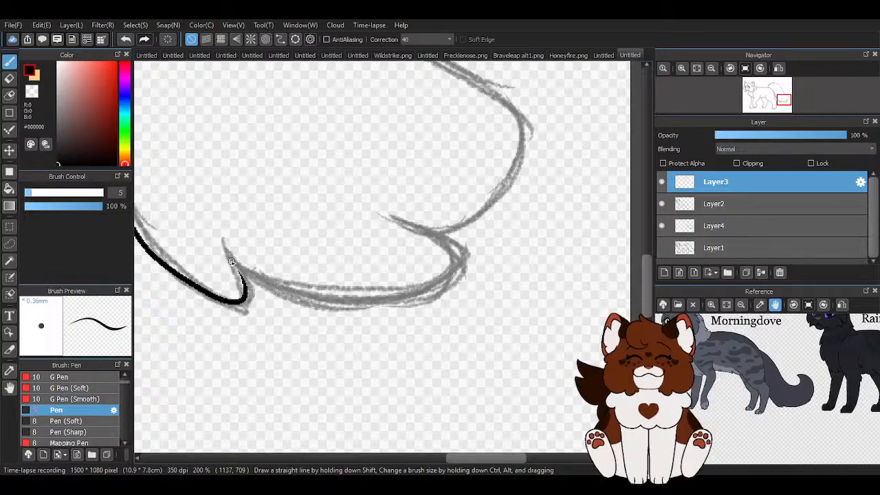
pyautogui.moveTo(238, 271)
pyautogui.mouseDown()
pyautogui.moveTo(405, 299)
pyautogui.moveTo(416, 222)
pyautogui.mouseUp()
pyautogui.scroll(-2, 416, 221)
pyautogui.scroll(3, 385, 241)
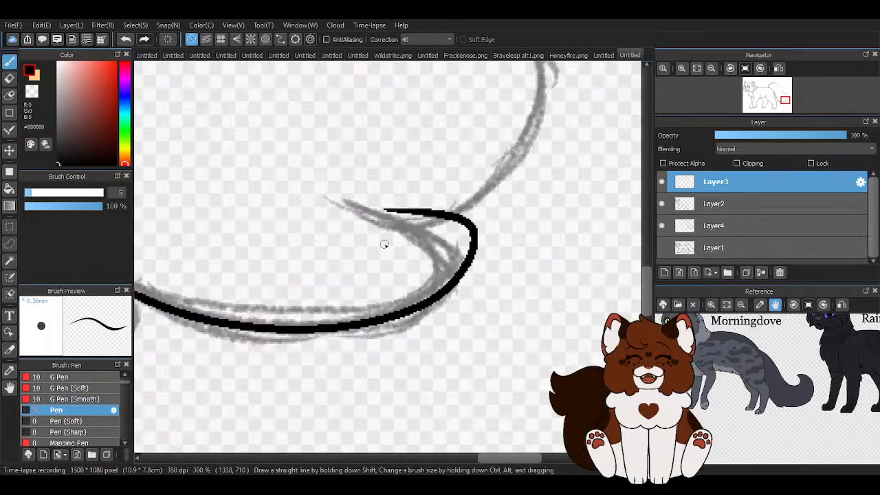
pyautogui.click(126, 39)
pyautogui.scroll(-2, 440, 286)
pyautogui.scroll(2, 316, 284)
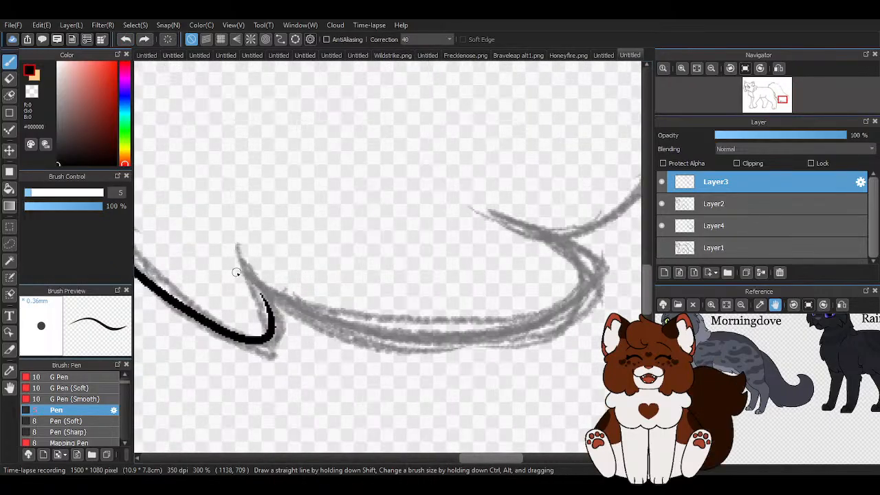
pyautogui.moveTo(238, 268)
pyautogui.mouseDown()
pyautogui.moveTo(272, 307)
pyautogui.moveTo(448, 343)
pyautogui.moveTo(570, 266)
pyautogui.mouseUp()
pyautogui.scroll(-2, 570, 265)
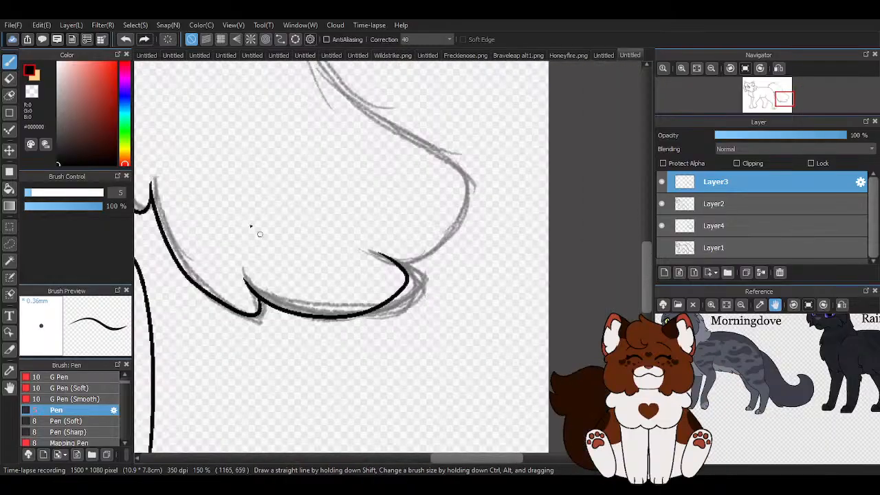
pyautogui.click(129, 42)
pyautogui.scroll(2, 228, 290)
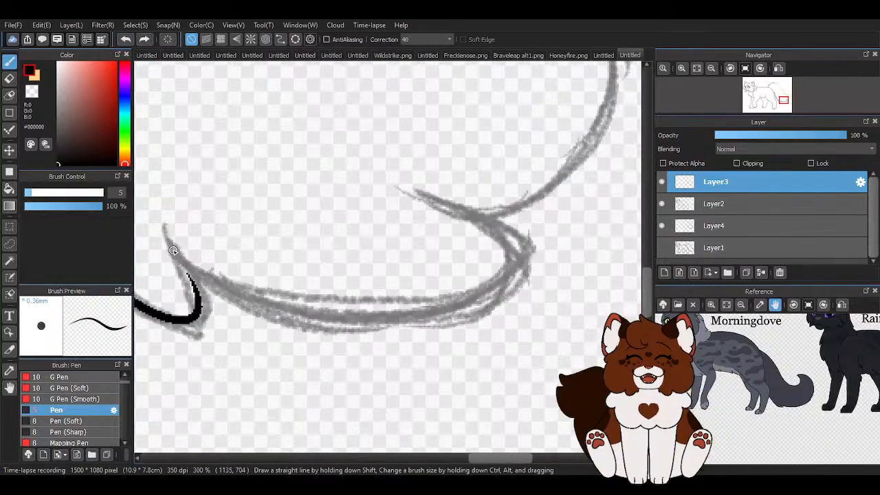
# Ink the tail's bottom edge with its end tuft, followed by the curve up around the rounded tip.
pyautogui.moveTo(174, 250)
pyautogui.mouseDown()
pyautogui.moveTo(272, 312)
pyautogui.moveTo(484, 292)
pyautogui.moveTo(453, 216)
pyautogui.mouseUp()
pyautogui.scroll(-2, 454, 217)
pyautogui.scroll(2, 378, 316)
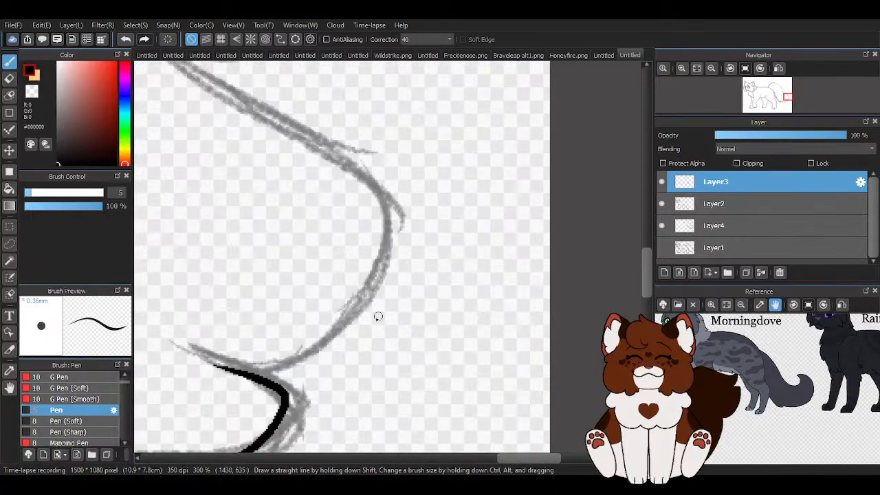
pyautogui.moveTo(220, 368); pyautogui.dragTo(359, 165)
pyautogui.scroll(-4, 423, 272)
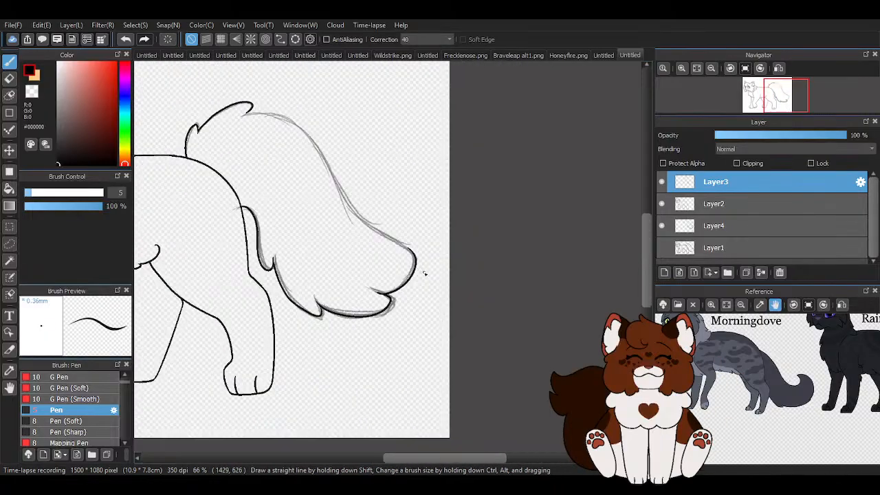
# Ink the tail's long outer edge from the top tuft to the tip and clean up the overshooting line ends there.
pyautogui.scroll(2, 285, 101)
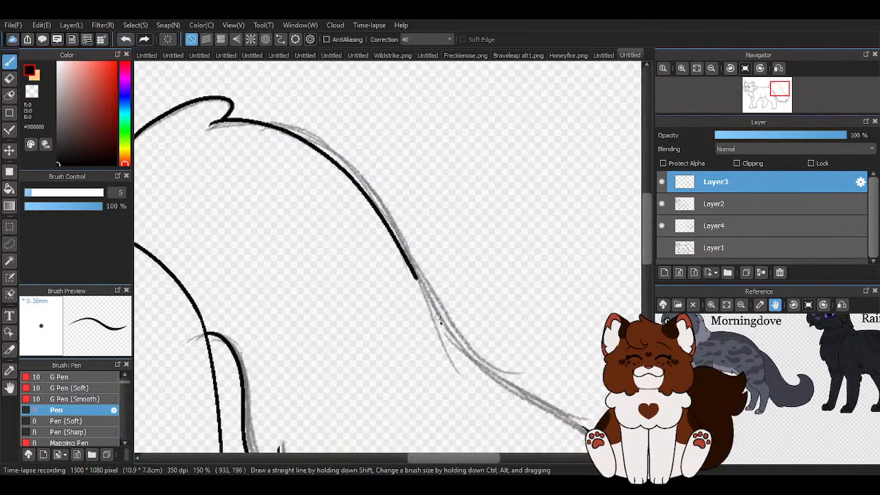
pyautogui.scroll(-3, 536, 403)
pyautogui.scroll(6, 379, 261)
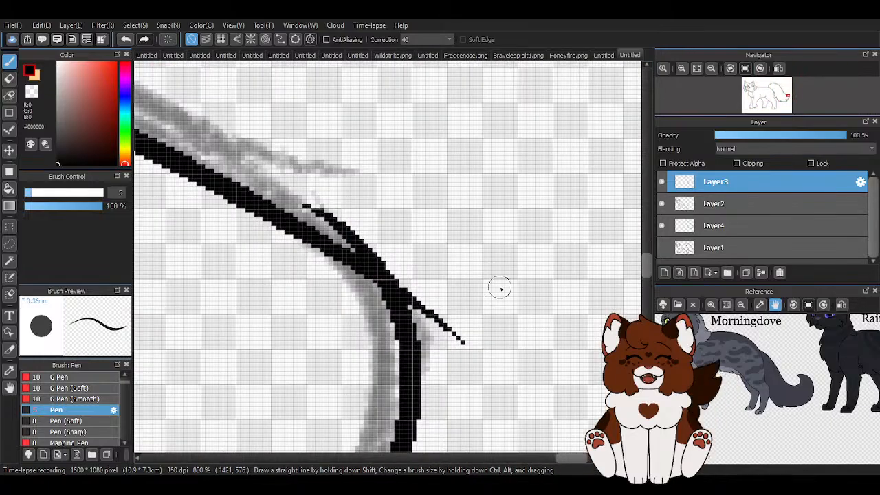
pyautogui.moveTo(462, 357)
pyautogui.mouseDown()
pyautogui.moveTo(413, 295)
pyautogui.moveTo(307, 216)
pyautogui.moveTo(342, 218)
pyautogui.moveTo(288, 201)
pyautogui.moveTo(263, 213)
pyautogui.moveTo(401, 319)
pyautogui.mouseUp()
pyautogui.press('x')
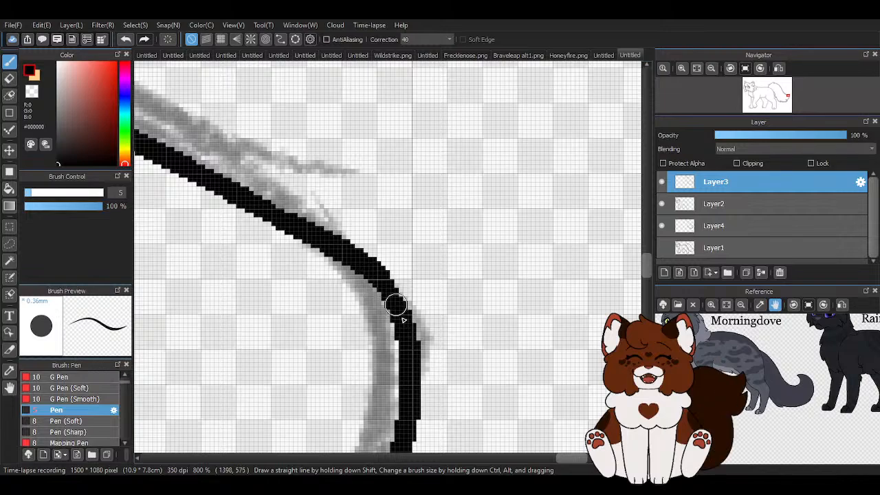
pyautogui.scroll(-4, 458, 308)
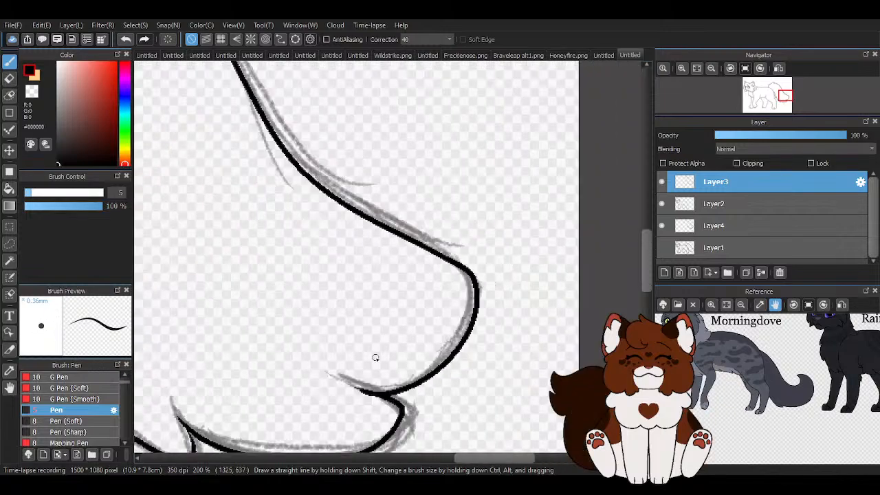
# Refine the inked line junctions at the two bottom tufts, trimming excess with the transparent colour and filling gaps in black.
pyautogui.press('x')
pyautogui.scroll(4, 375, 408)
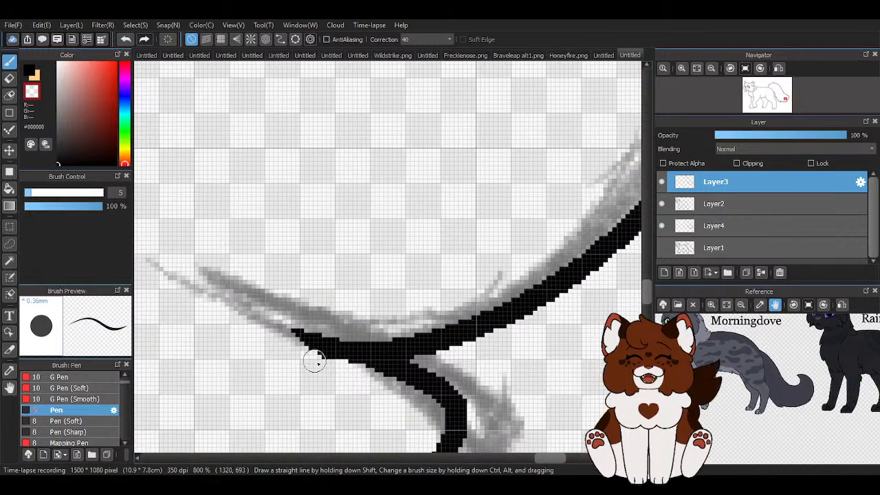
pyautogui.scroll(-4, 371, 364)
pyautogui.scroll(3, 379, 352)
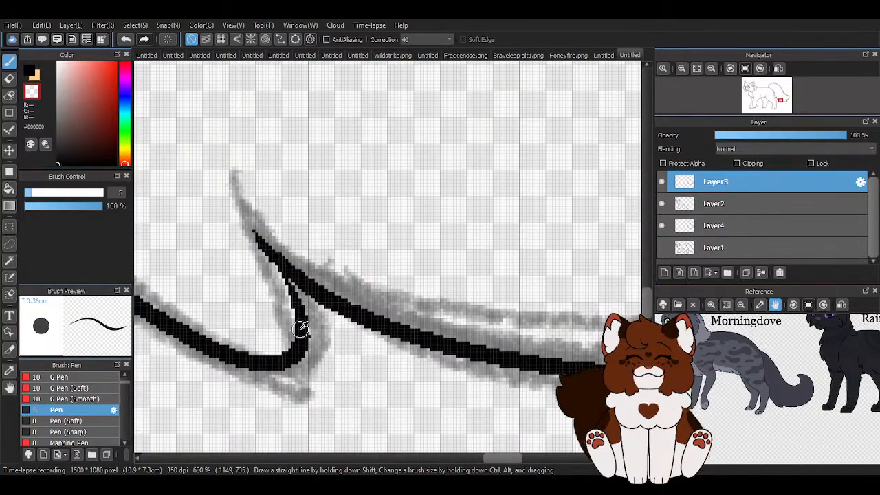
pyautogui.press('x')
pyautogui.scroll(1, 245, 231)
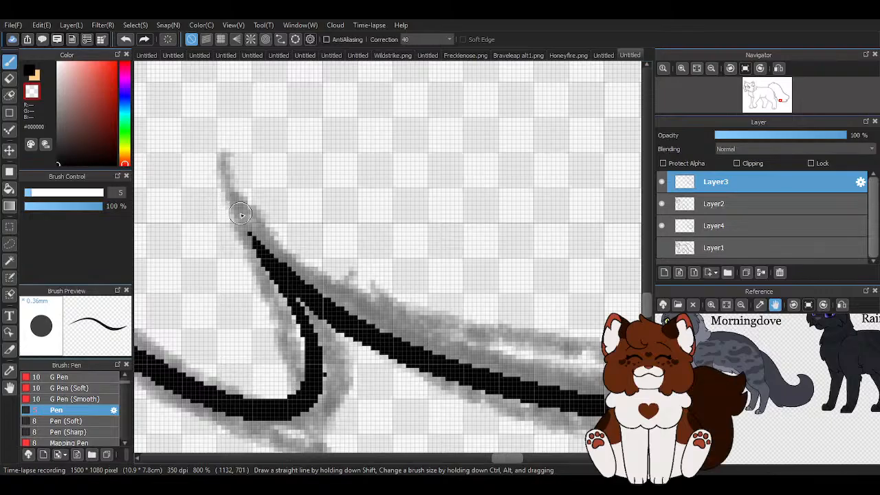
pyautogui.press('x')
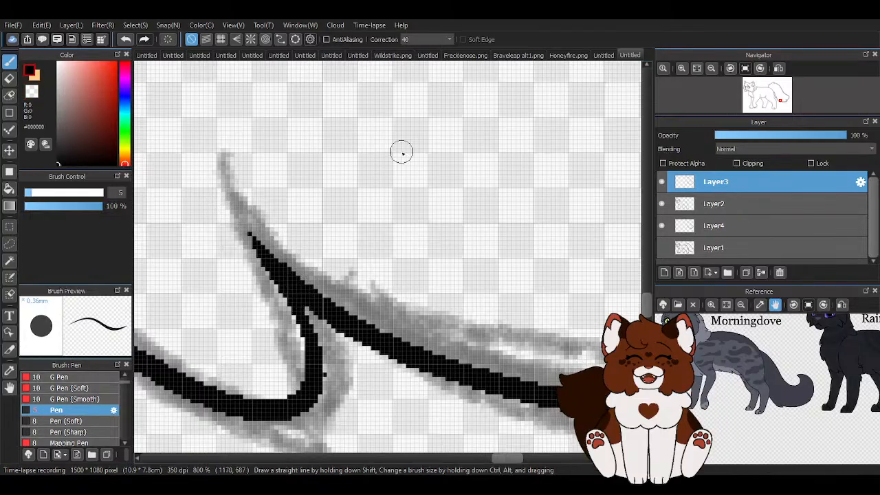
pyautogui.scroll(-7, 407, 270)
pyautogui.press('x')
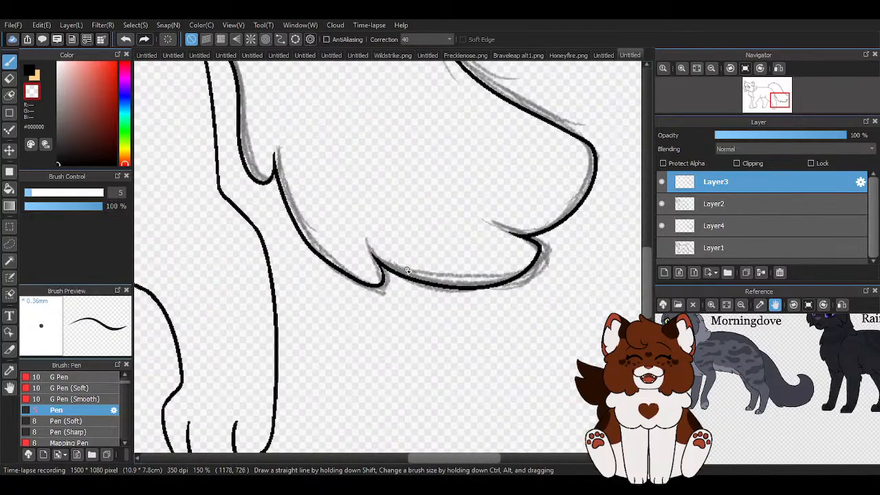
# Trim the pointed line end of the inner tuft and check the line joins beside the hind leg.
pyautogui.scroll(-3, 407, 271)
pyautogui.scroll(8, 296, 207)
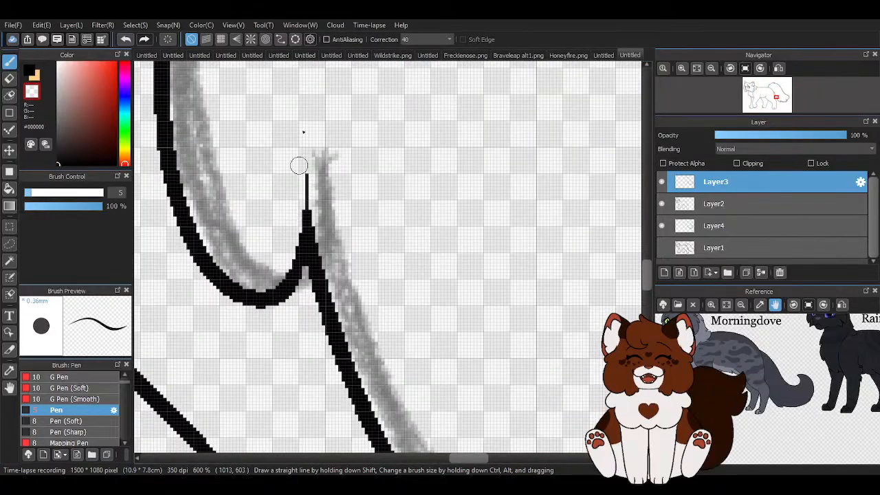
pyautogui.scroll(-8, 343, 198)
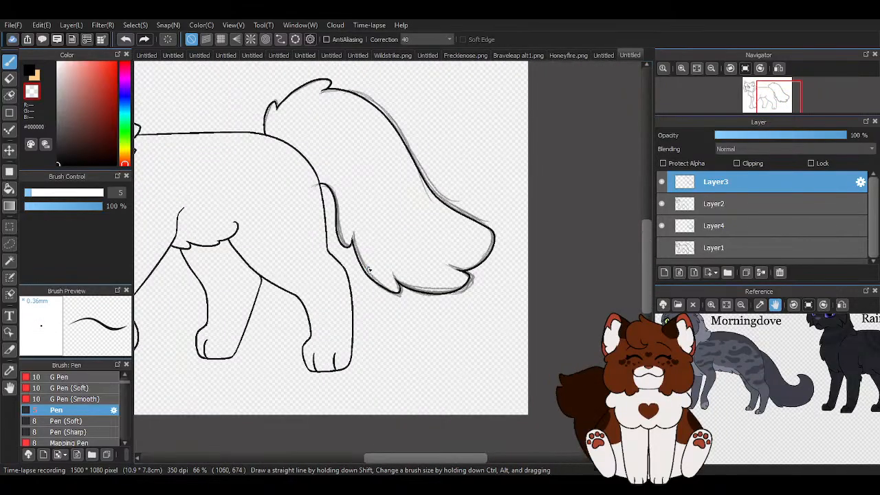
pyautogui.scroll(2, 294, 165)
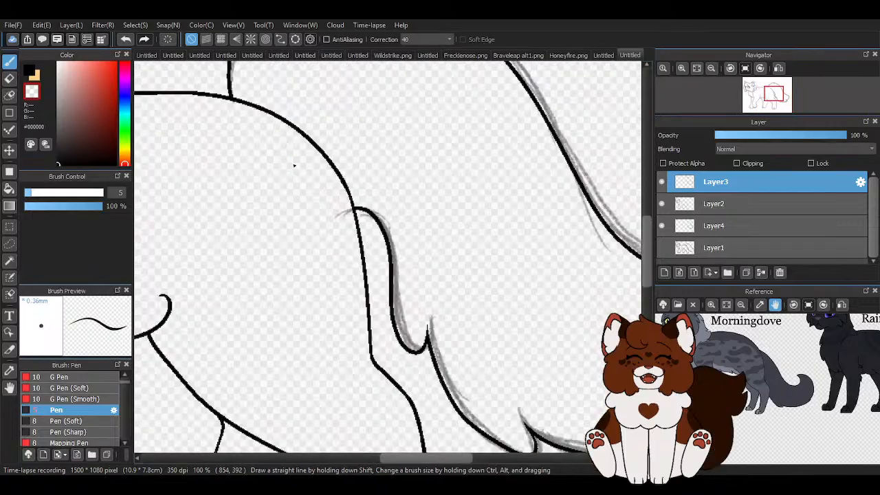
pyautogui.scroll(1, 354, 214)
pyautogui.scroll(-2, 364, 247)
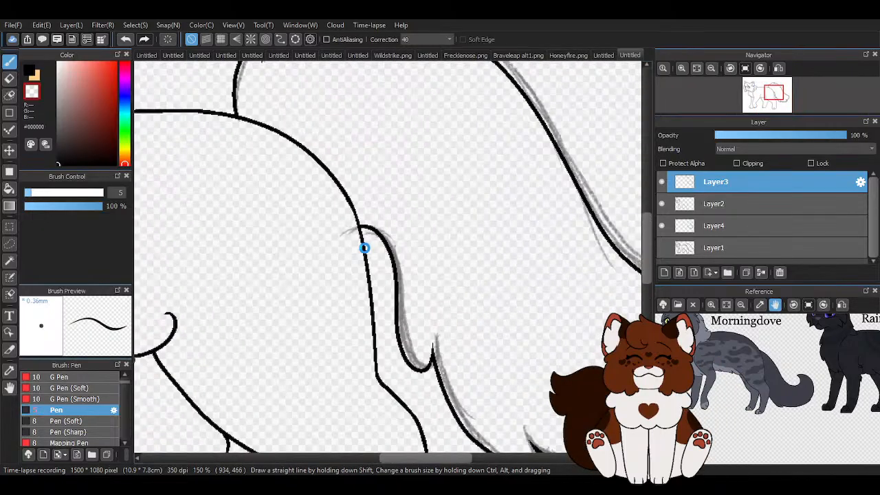
pyautogui.scroll(3, 264, 132)
pyautogui.scroll(-4, 286, 167)
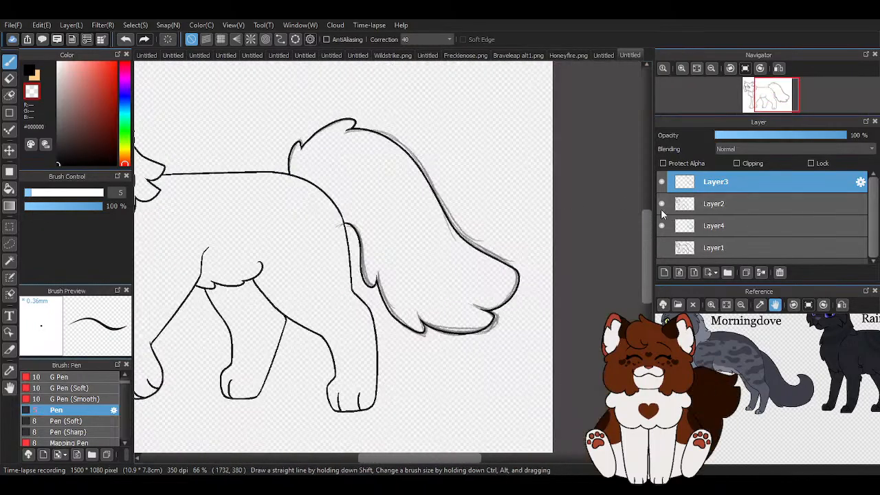
# Hide the tail sketch layer and trim the pointed line end inside the tail's top tuft.
pyautogui.scroll(-3, 509, 227)
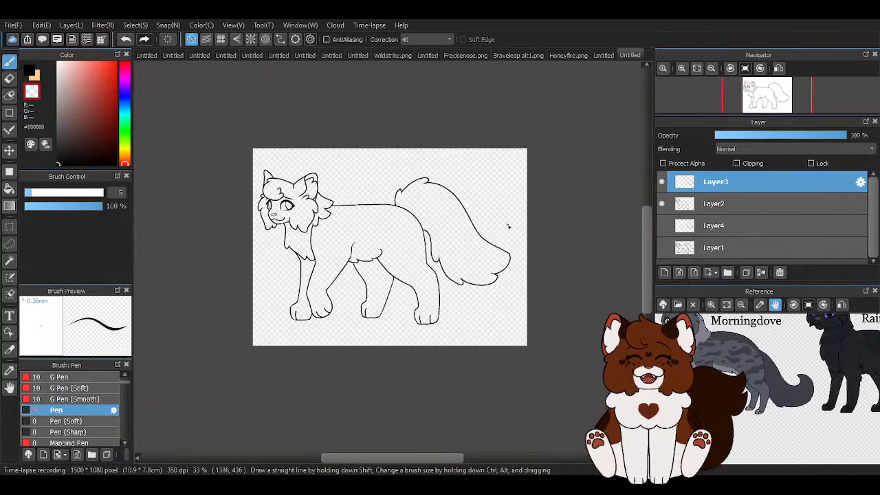
pyautogui.scroll(5, 427, 194)
pyautogui.scroll(5, 390, 167)
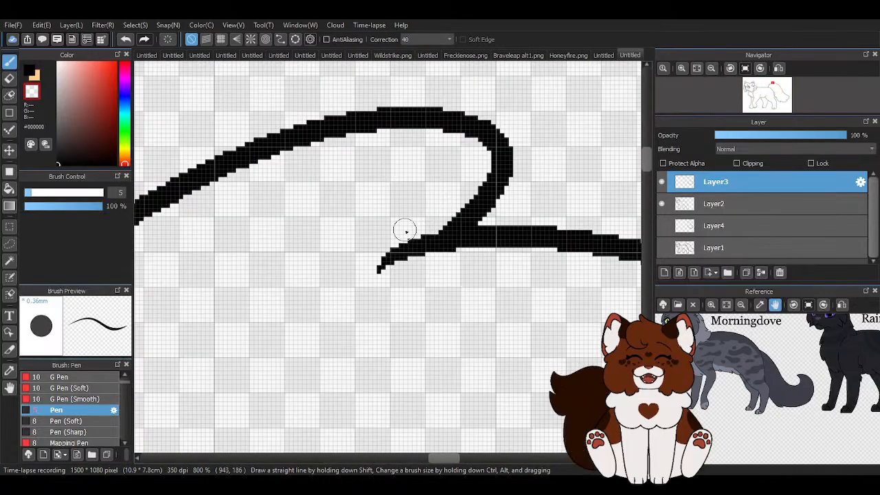
pyautogui.hotkey('ctrl', 'z')
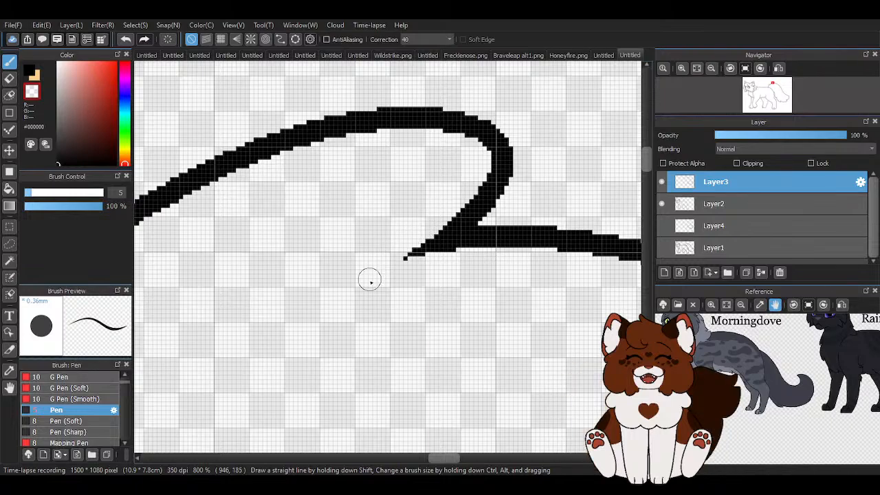
pyautogui.keyDown('alt'); pyautogui.click(437, 241); pyautogui.keyUp('alt')
pyautogui.moveTo(436, 242)
pyautogui.mouseDown()
pyautogui.moveTo(375, 273)
pyautogui.moveTo(389, 252)
pyautogui.mouseUp()
pyautogui.keyDown('alt'); pyautogui.click(405, 283); pyautogui.keyUp('alt')
pyautogui.click(396, 260)
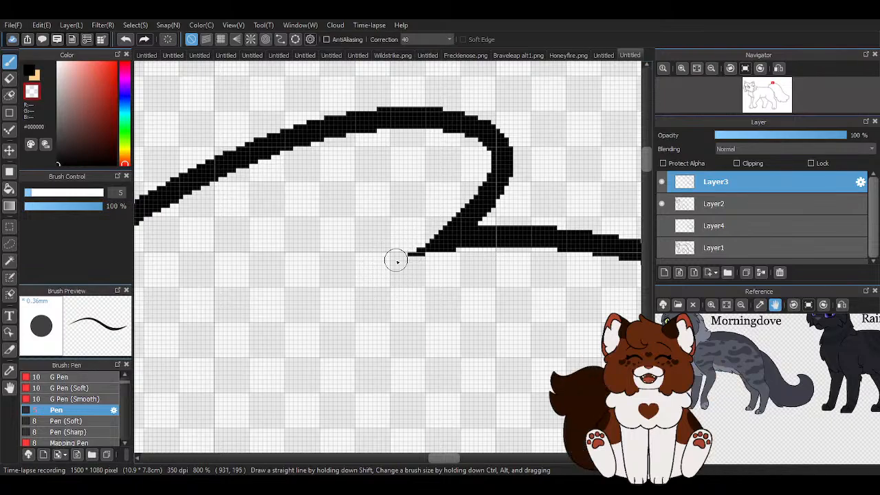
pyautogui.scroll(-3, 391, 257)
pyautogui.scroll(-5, 376, 221)
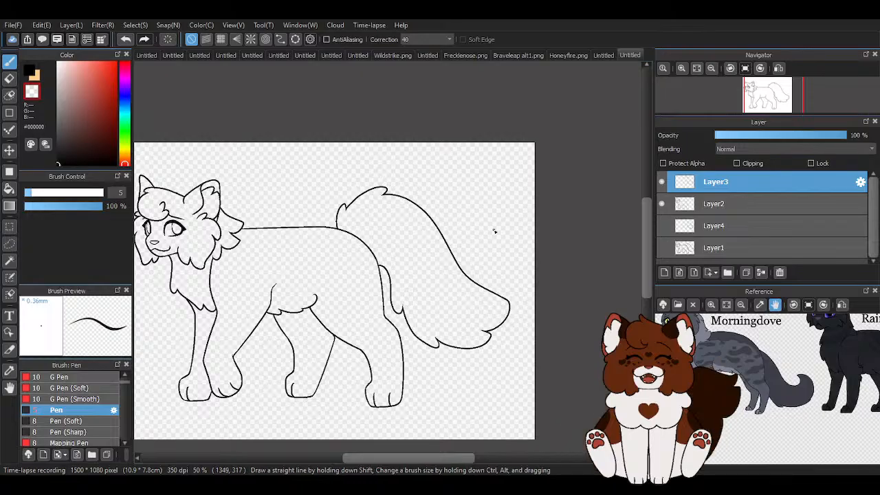
pyautogui.scroll(-1, 500, 230)
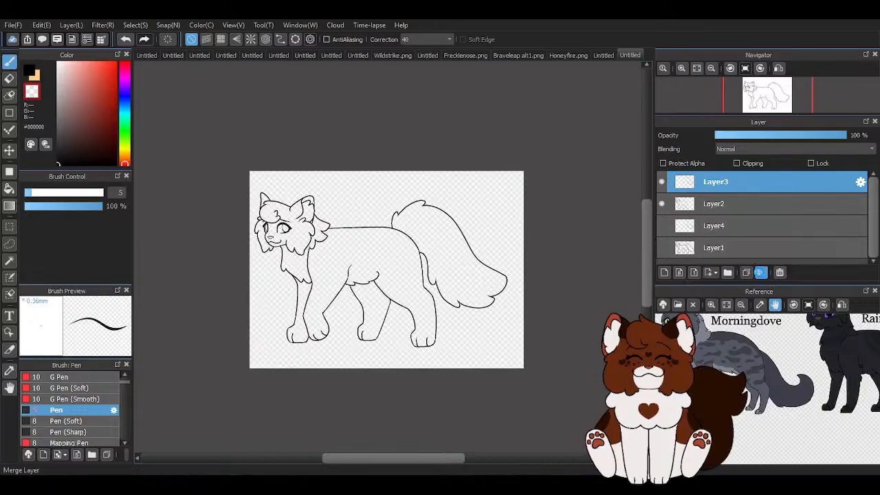
# Merge Layer3 into Layer2, set Layer4's opacity to 100%, and erase its tail sketch with a size 1000 eraser.
pyautogui.click(761, 272)
pyautogui.click(698, 204)
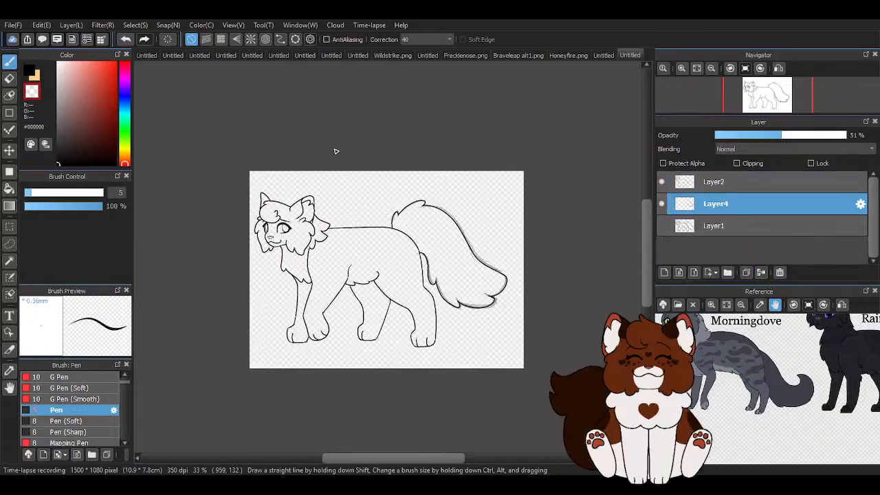
pyautogui.click(9, 77)
pyautogui.click(88, 189)
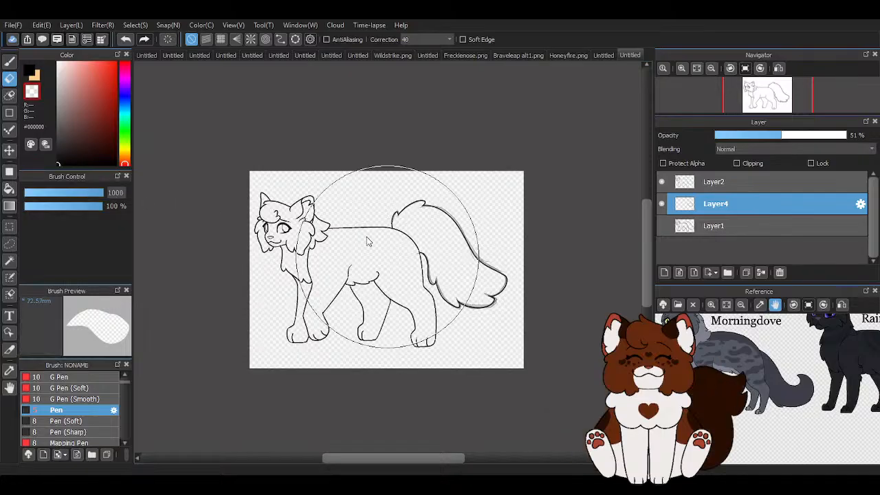
pyautogui.moveTo(768, 137); pyautogui.dragTo(868, 138)
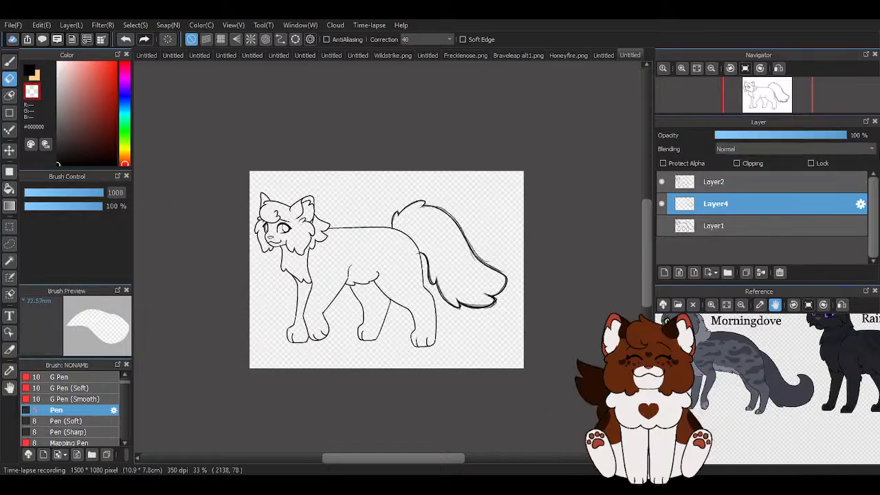
pyautogui.moveTo(527, 291)
pyautogui.mouseDown()
pyautogui.moveTo(410, 247)
pyautogui.moveTo(501, 306)
pyautogui.moveTo(447, 273)
pyautogui.mouseUp()
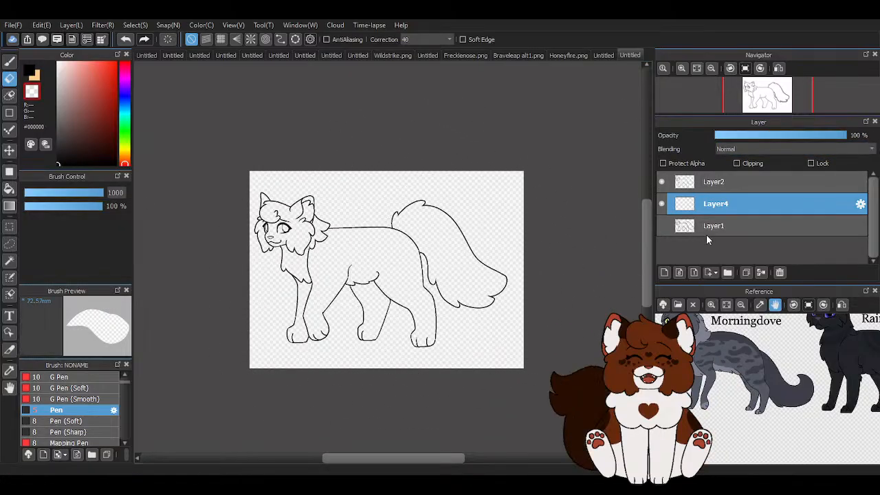
# Switch to the Bucket tool and enlarge the dove photo in the reference view to frame both birds.
pyautogui.click(9, 188)
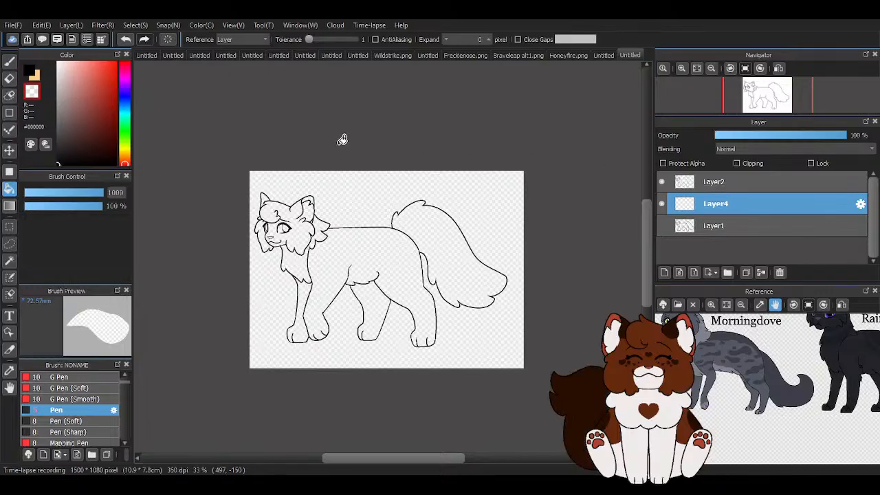
pyautogui.scroll(-1, 341, 139)
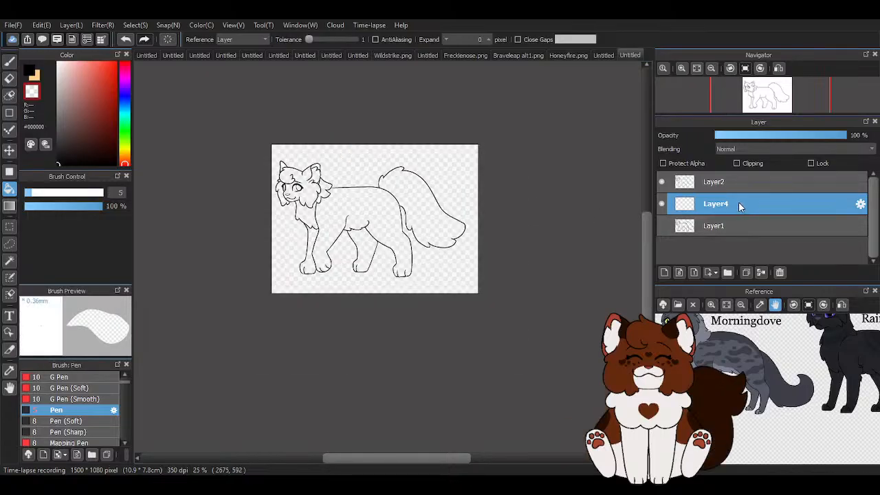
pyautogui.scroll(2, 346, 201)
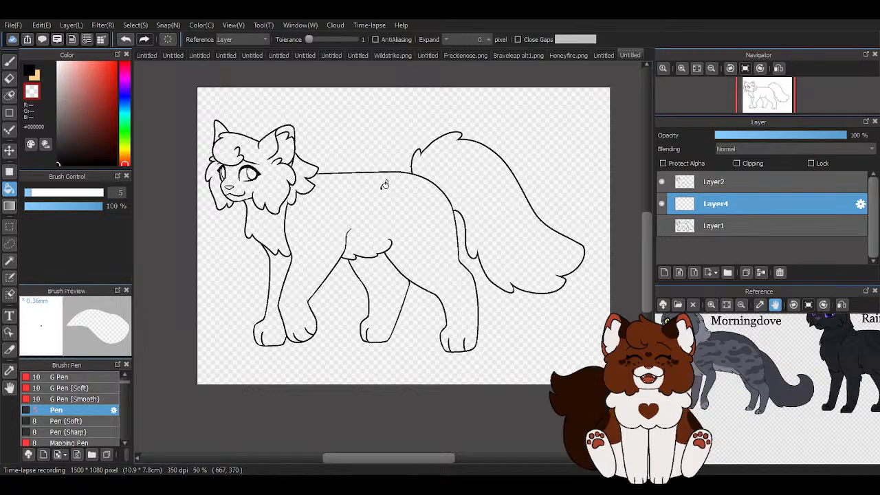
pyautogui.scroll(-1, 385, 185)
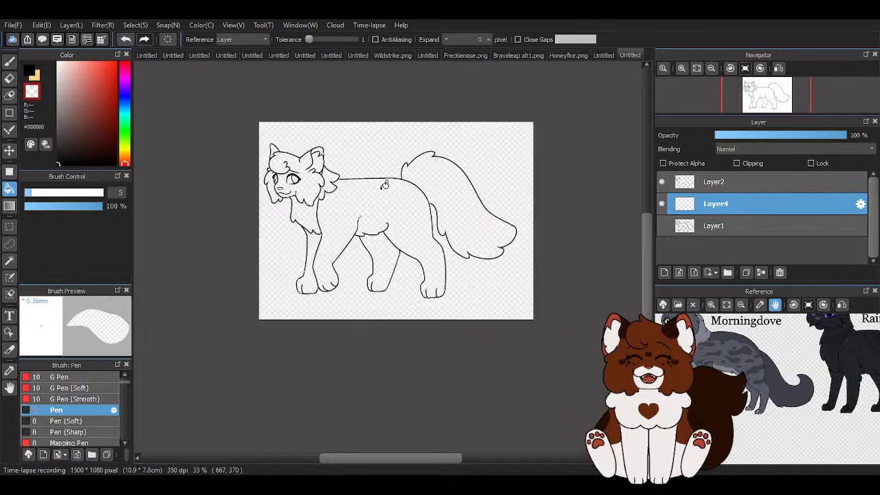
pyautogui.moveTo(734, 347); pyautogui.dragTo(743, 372)
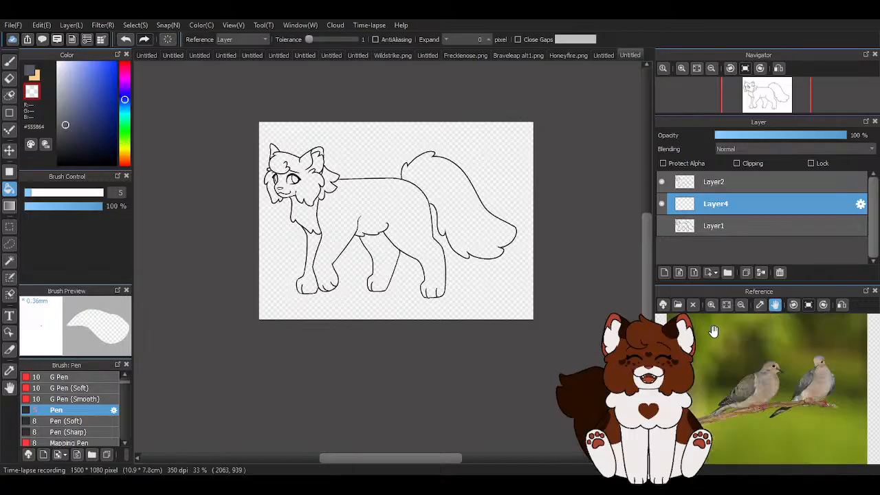
pyautogui.click(712, 306)
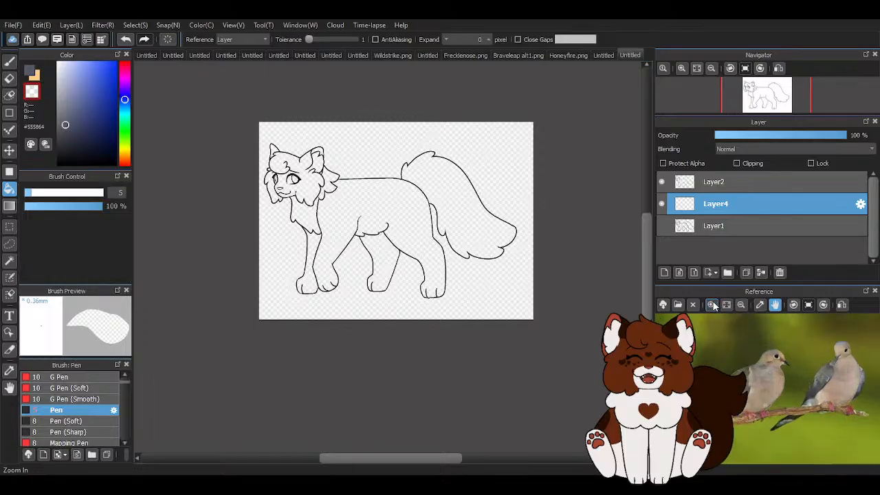
pyautogui.click(714, 306)
pyautogui.click(713, 305)
pyautogui.moveTo(794, 393); pyautogui.dragTo(737, 404)
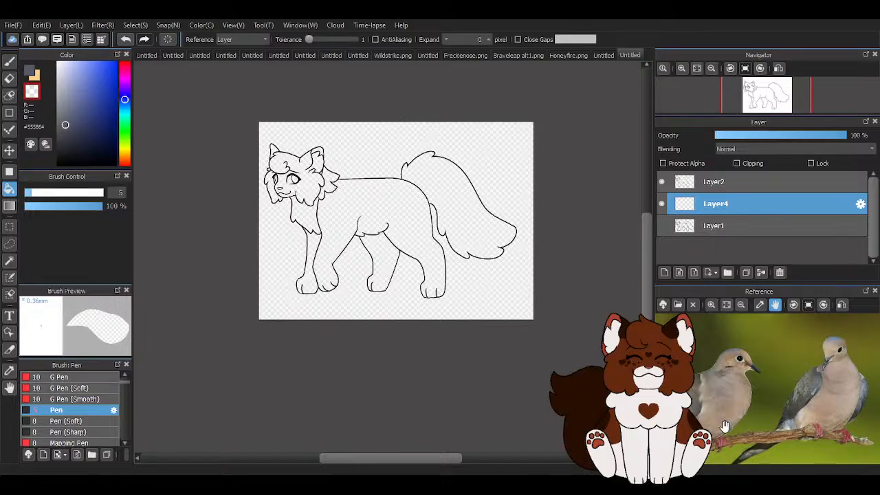
pyautogui.moveTo(725, 426); pyautogui.dragTo(732, 425)
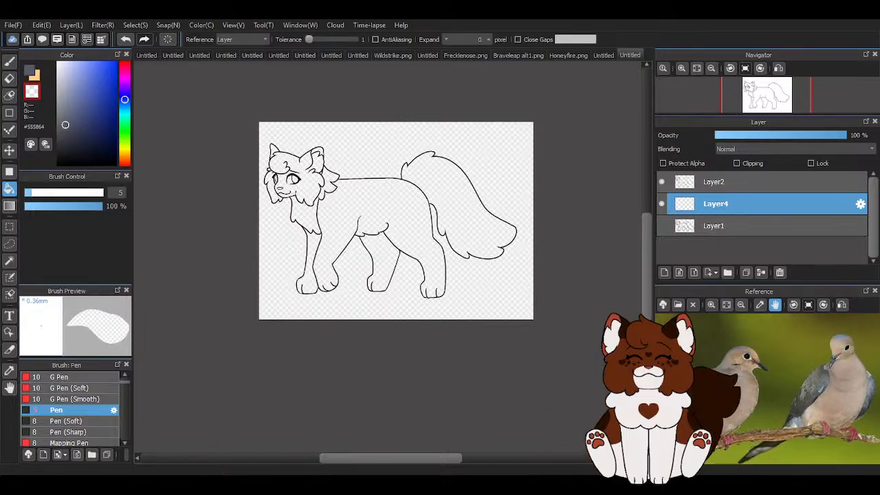
# Replace the transparent colour with grey #6B6A66 and fill all of Layer4 with it.
pyautogui.click(124, 151)
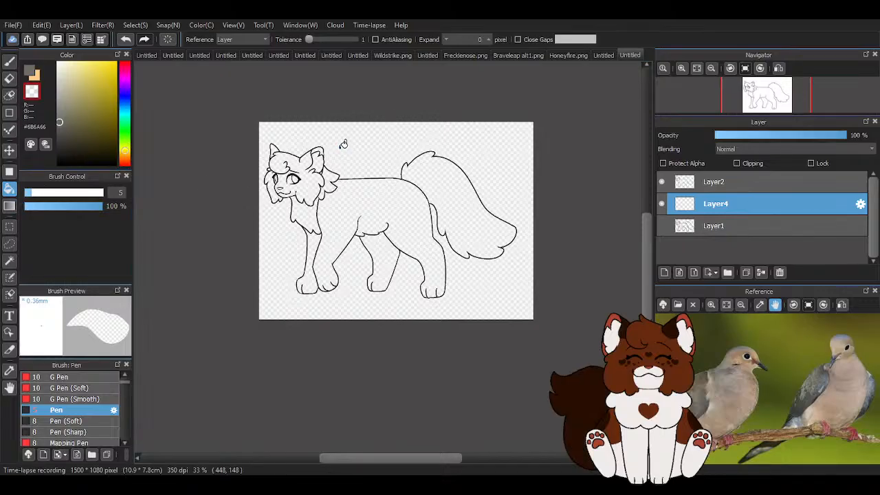
pyautogui.click(31, 73)
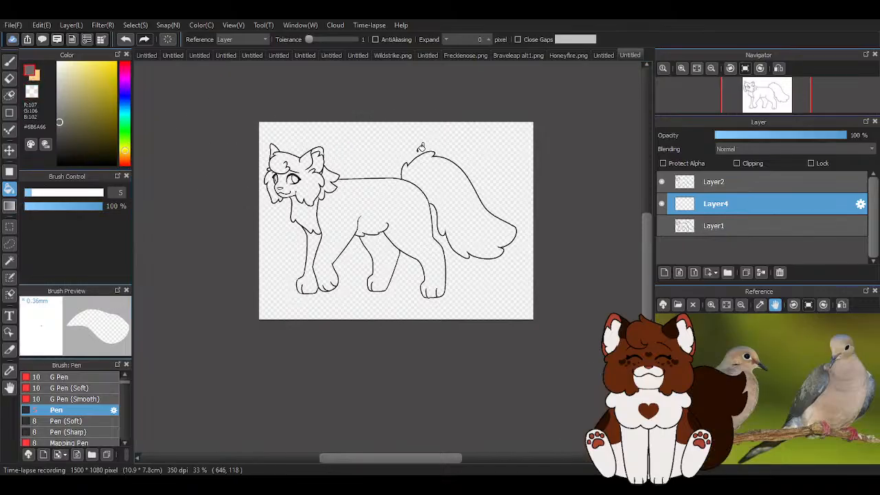
pyautogui.click(428, 148)
pyautogui.scroll(1, 454, 212)
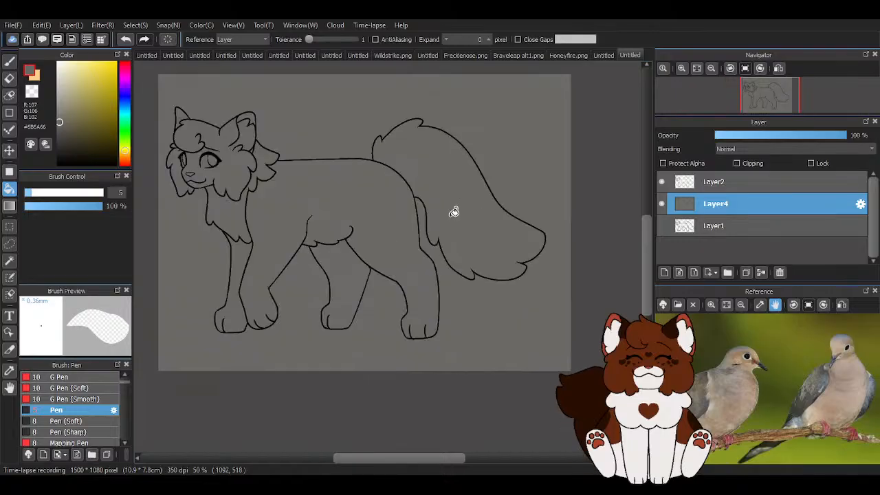
# Try filling Layer4 with the cooler grey #66686B and undo that fill.
pyautogui.click(123, 108)
pyautogui.scroll(-1, 427, 154)
pyautogui.scroll(1, 295, 208)
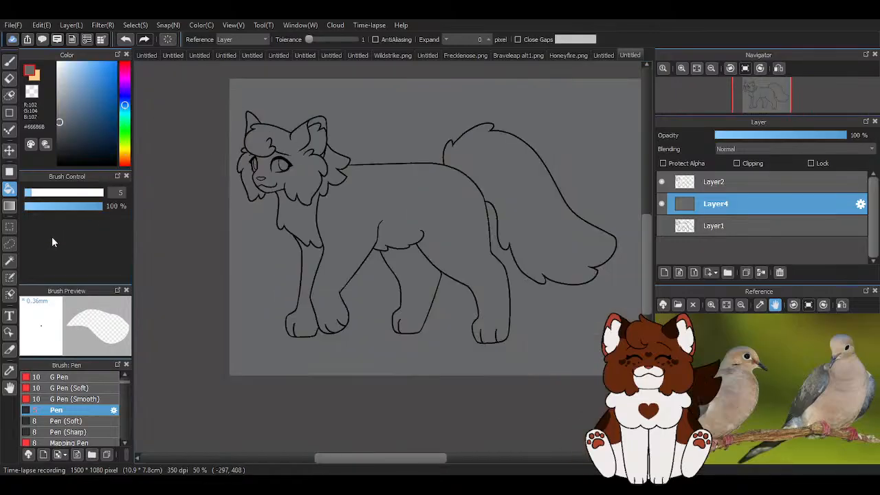
pyautogui.press('w')
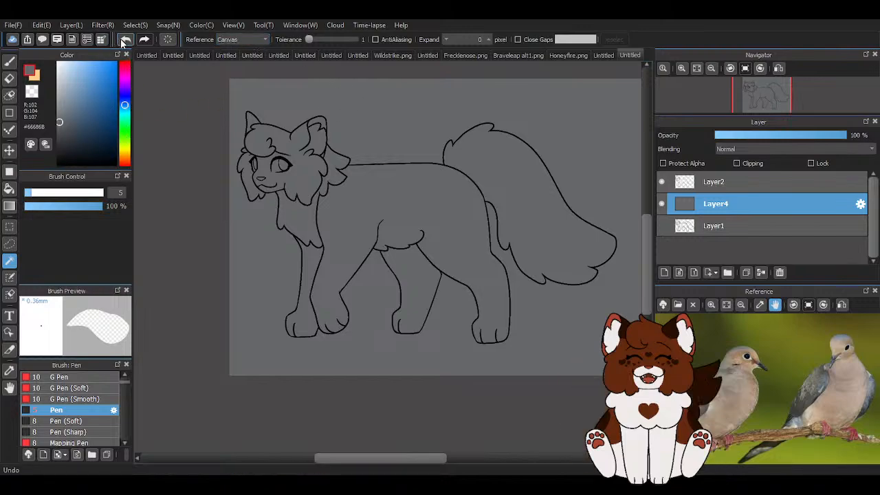
pyautogui.keyDown('alt'); pyautogui.click(334, 138); pyautogui.keyUp('alt')
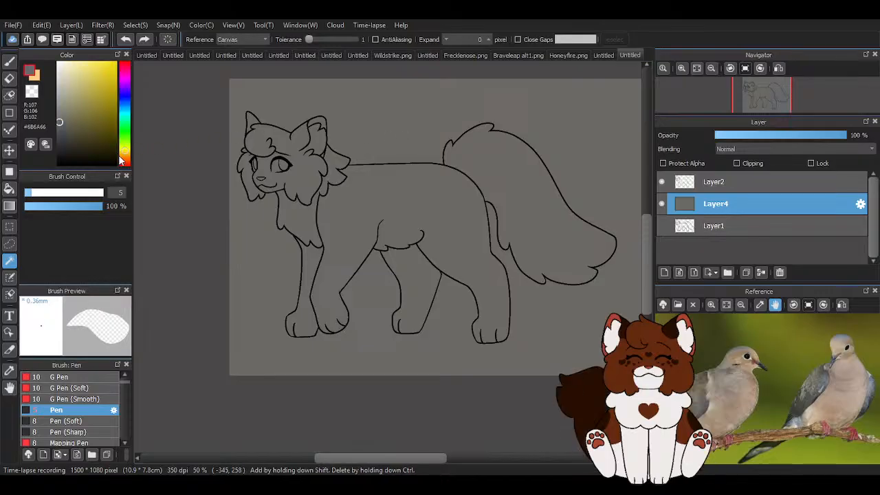
# Shift the hue towards orange and refill Layer4 with the warm grey #6B6866.
pyautogui.click(125, 158)
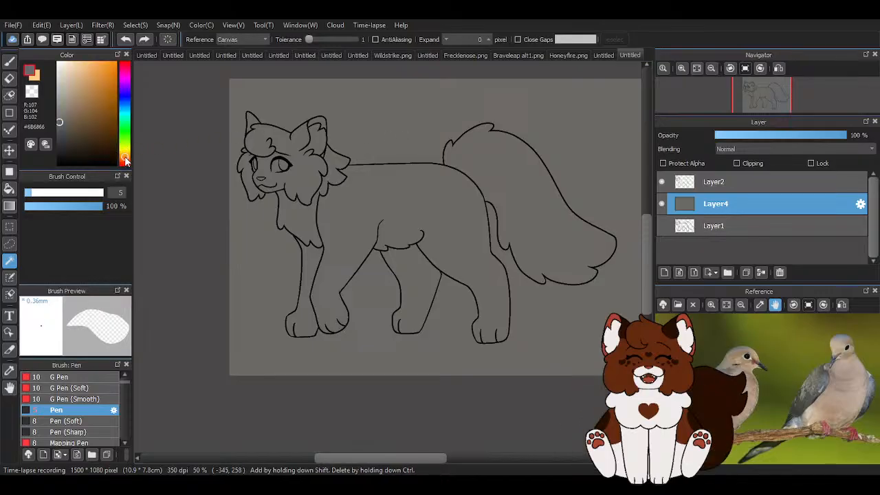
pyautogui.click(9, 188)
pyautogui.scroll(-4, 227, 220)
pyautogui.scroll(1, 204, 231)
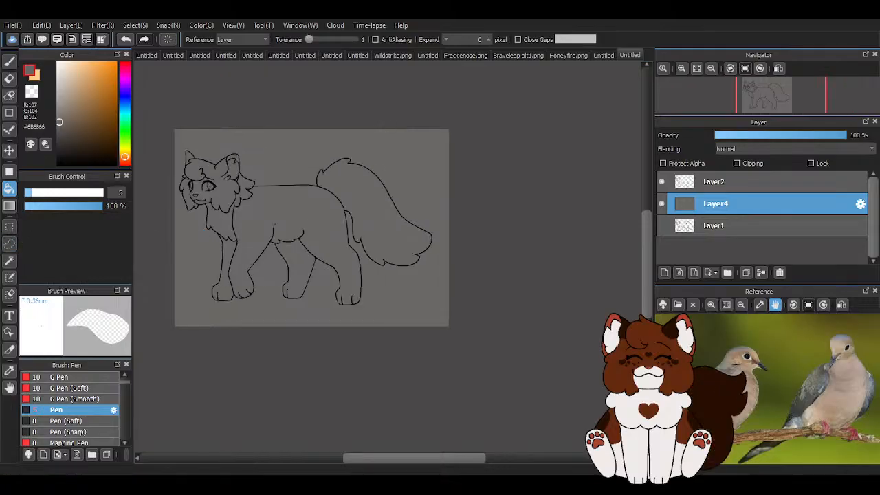
# Try clearing the grey around the cat with a Magic Wand background selection and a size 1000 eraser, and undo it.
pyautogui.click(8, 262)
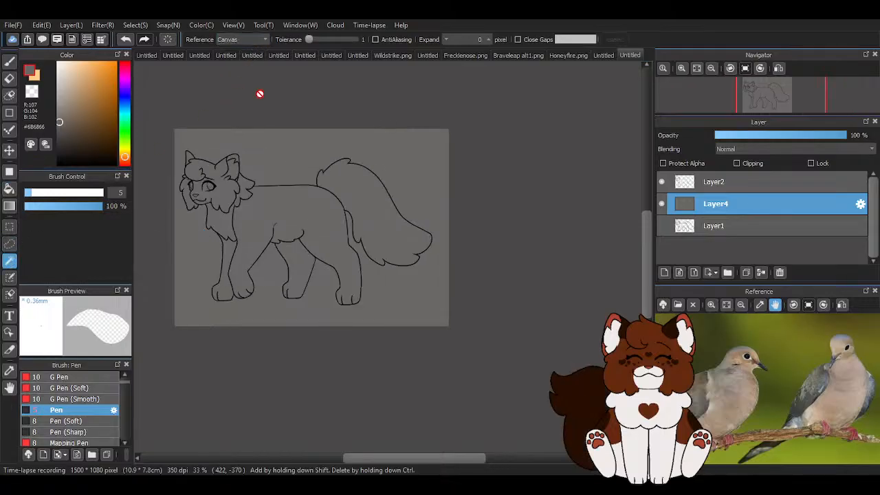
pyautogui.click(266, 150)
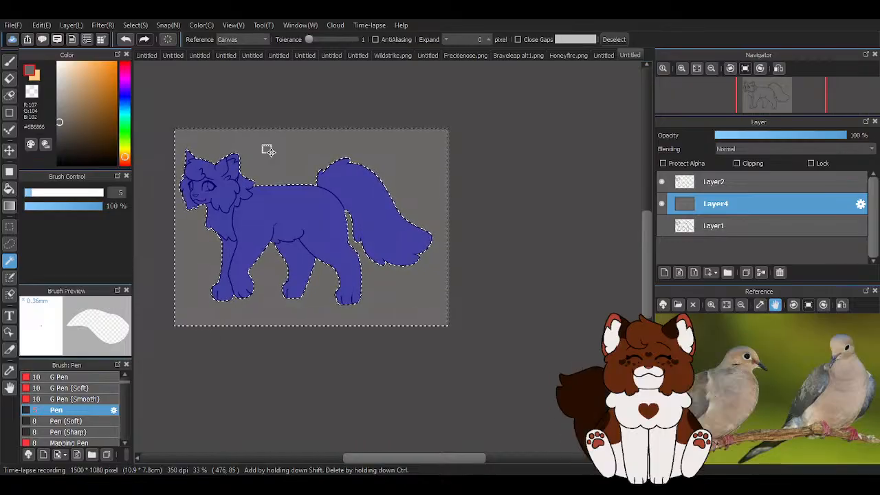
pyautogui.hotkey('ctrl', 'd')
pyautogui.press('e')
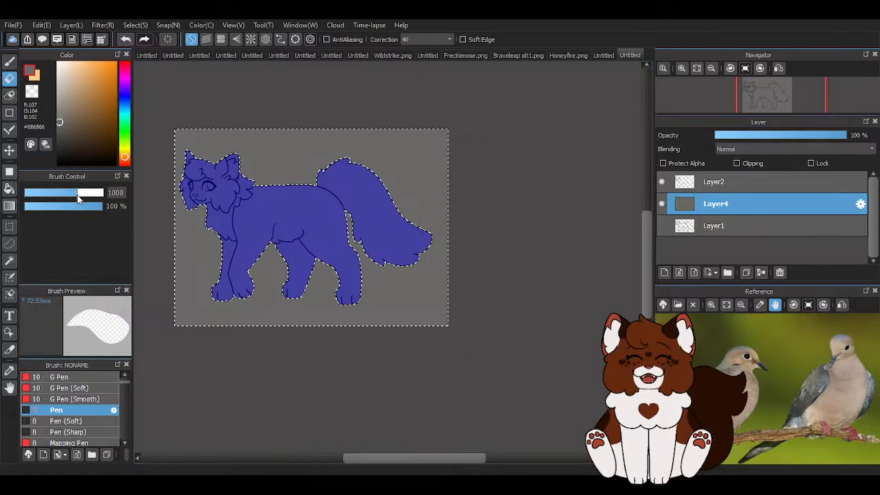
pyautogui.moveTo(77, 192); pyautogui.dragTo(104, 193)
pyautogui.moveTo(499, 283)
pyautogui.mouseDown()
pyautogui.moveTo(245, 393)
pyautogui.moveTo(318, 344)
pyautogui.moveTo(500, 142)
pyautogui.moveTo(420, 138)
pyautogui.moveTo(146, 375)
pyautogui.moveTo(303, 176)
pyautogui.moveTo(262, 108)
pyautogui.moveTo(191, 149)
pyautogui.moveTo(180, 192)
pyautogui.moveTo(222, 131)
pyautogui.moveTo(341, 173)
pyautogui.moveTo(229, 209)
pyautogui.mouseUp()
pyautogui.press('w')
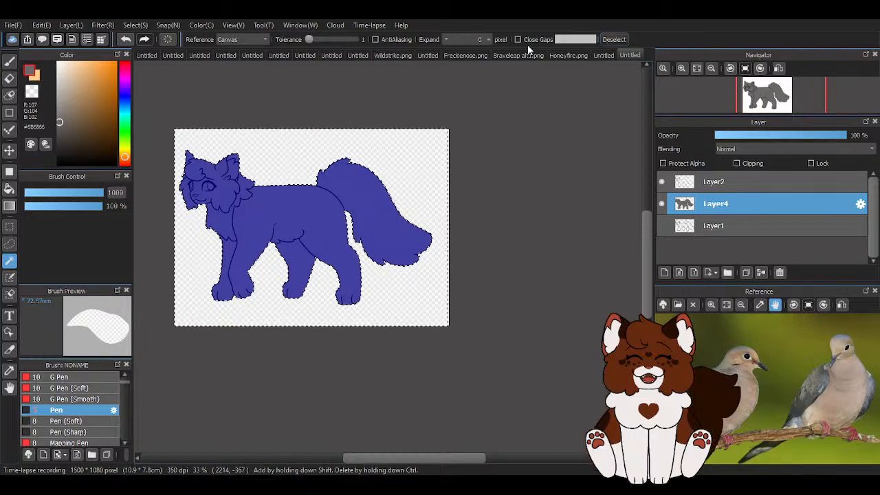
pyautogui.click(124, 40)
pyautogui.click(125, 40)
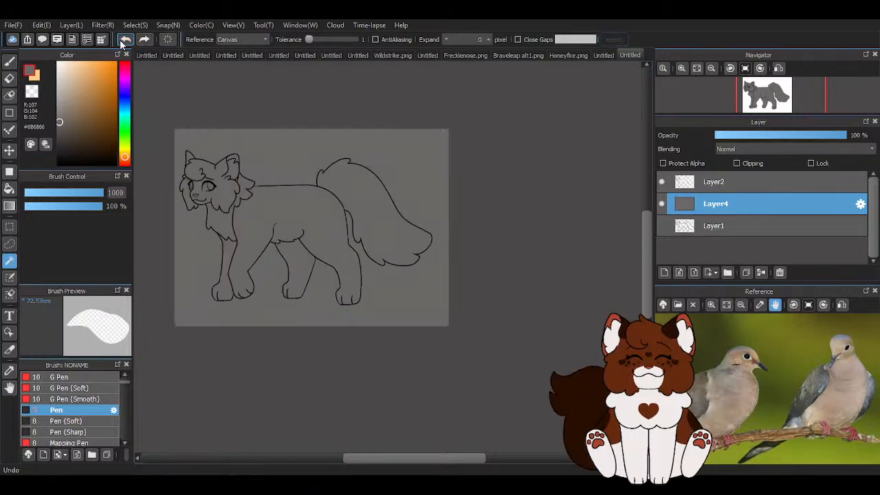
# Shift the cat line art on Layer2 slightly to the right within the canvas.
pyautogui.click(720, 184)
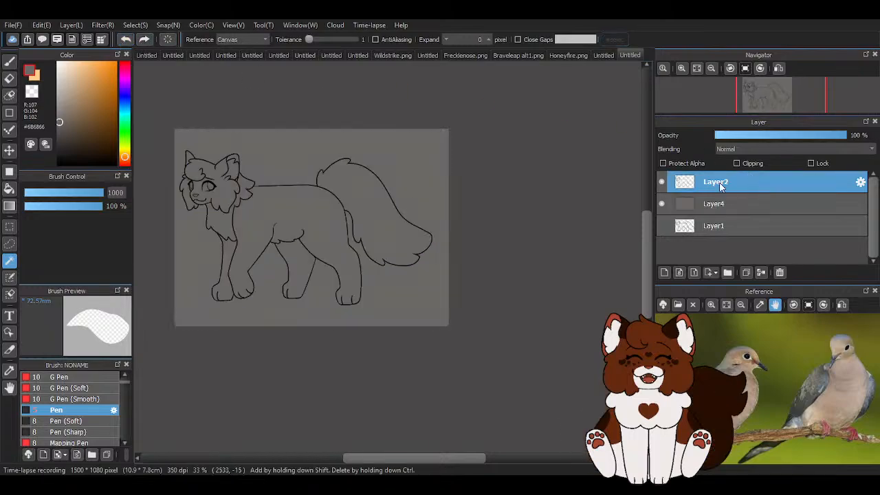
pyautogui.click(144, 40)
pyautogui.click(144, 40)
pyautogui.click(124, 40)
pyautogui.click(125, 40)
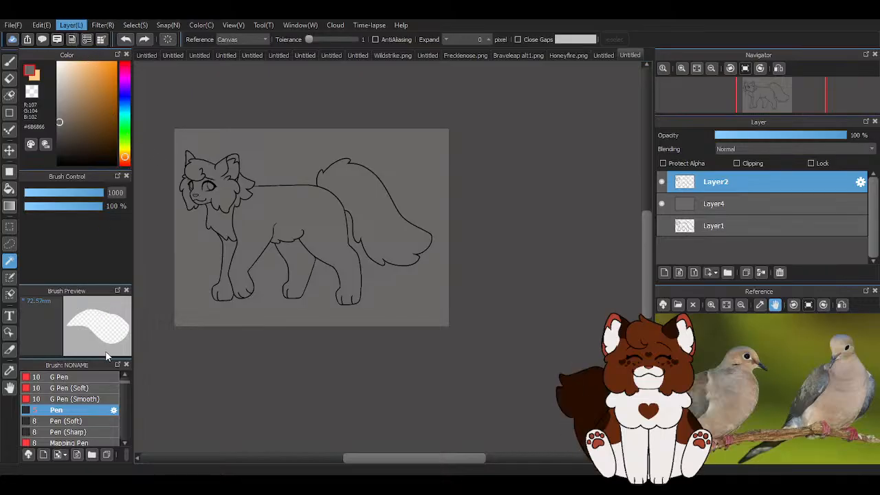
# Erase the grey around the cat on Layer4 within a Magic Wand background selection, using the size 1000 eraser.
pyautogui.click(733, 209)
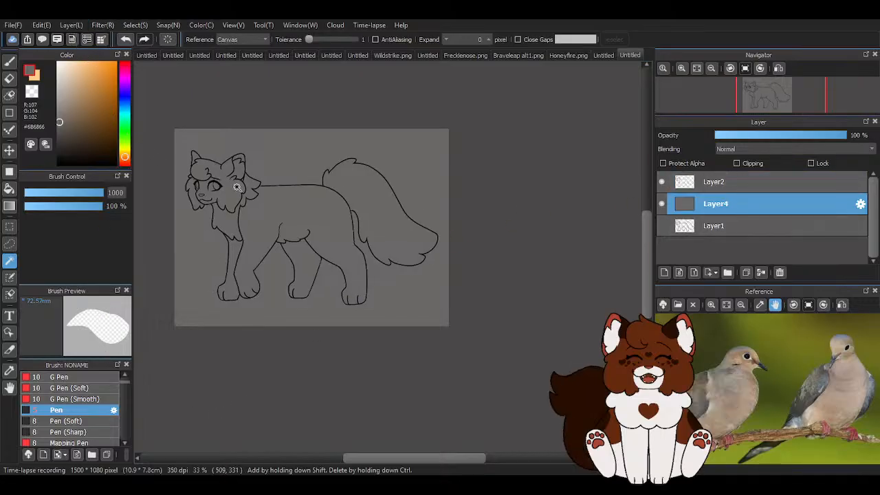
pyautogui.click(280, 159)
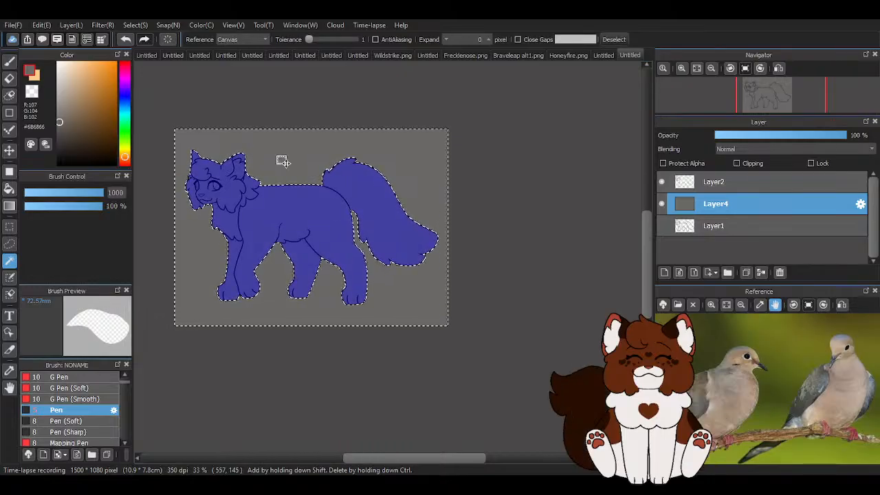
pyautogui.press('e')
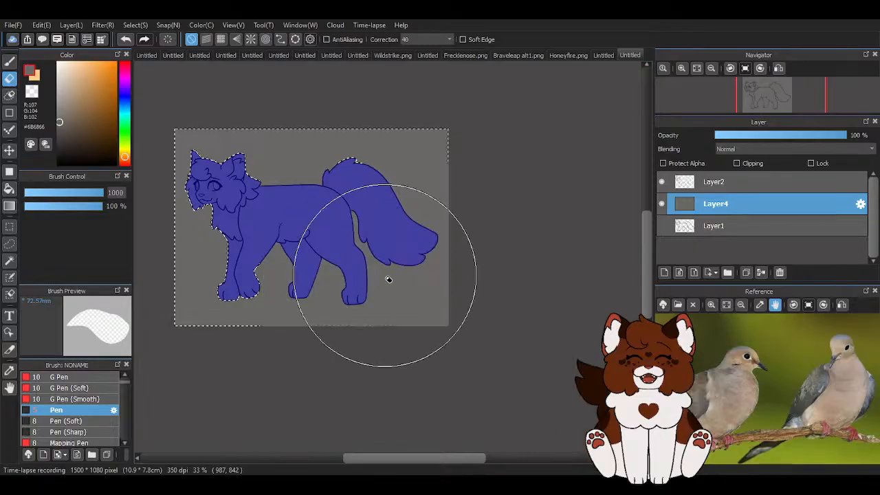
pyautogui.moveTo(229, 309)
pyautogui.mouseDown()
pyautogui.moveTo(402, 317)
pyautogui.moveTo(477, 251)
pyautogui.moveTo(405, 111)
pyautogui.moveTo(236, 110)
pyautogui.moveTo(147, 223)
pyautogui.moveTo(266, 308)
pyautogui.mouseUp()
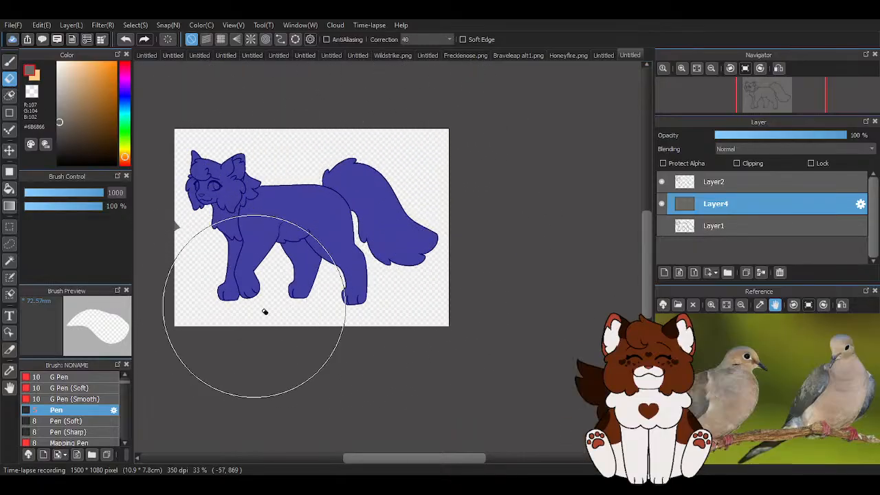
pyautogui.hotkey('ctrl', 'd')
pyautogui.moveTo(326, 127)
pyautogui.mouseDown()
pyautogui.moveTo(337, 357)
pyautogui.moveTo(405, 187)
pyautogui.moveTo(328, 132)
pyautogui.mouseUp()
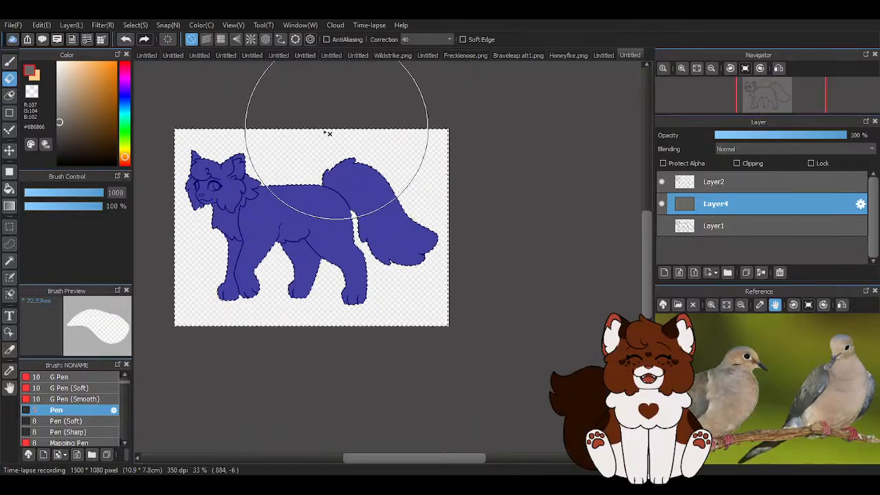
# Select the cat's grey silhouette on Layer4 with the Magic Wand referencing only the layer, and return to the Pen brush.
pyautogui.click(10, 259)
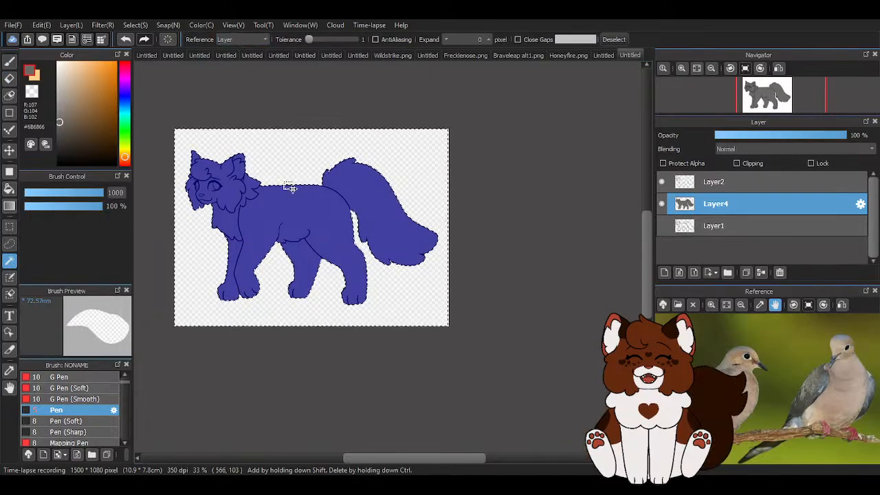
pyautogui.click(214, 206)
pyautogui.press('b')
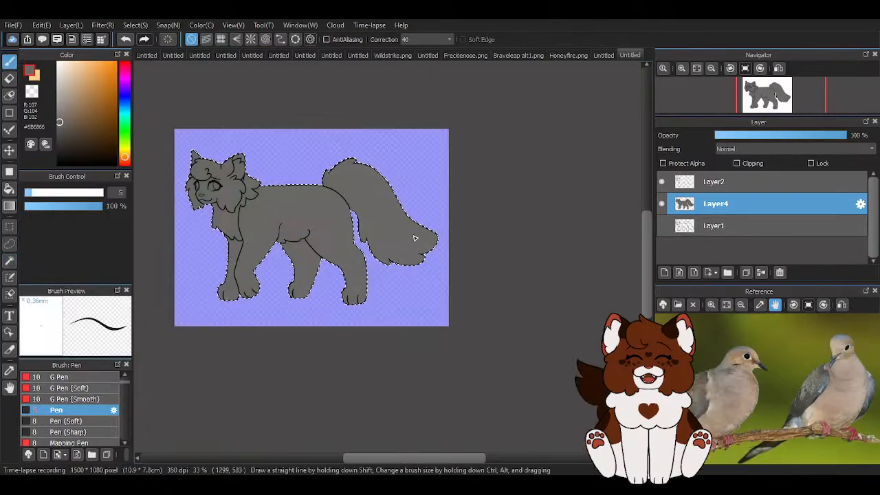
# Sample the beige #AE9B8D from the dove photo and try it on the cat's chest with the pen at size 11.
pyautogui.click(856, 370)
pyautogui.moveTo(32, 192); pyautogui.dragTo(41, 193)
pyautogui.scroll(6, 182, 237)
pyautogui.moveTo(330, 245); pyautogui.dragTo(319, 277)
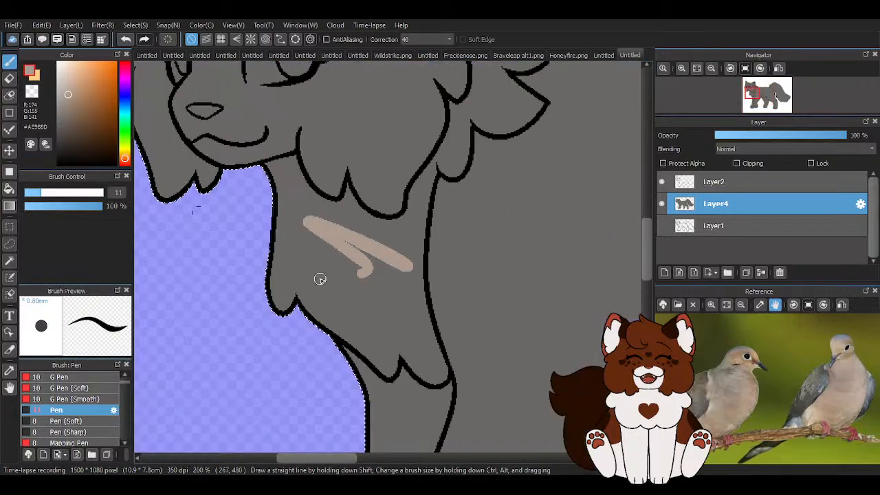
pyautogui.scroll(-3, 184, 251)
pyautogui.click(184, 251)
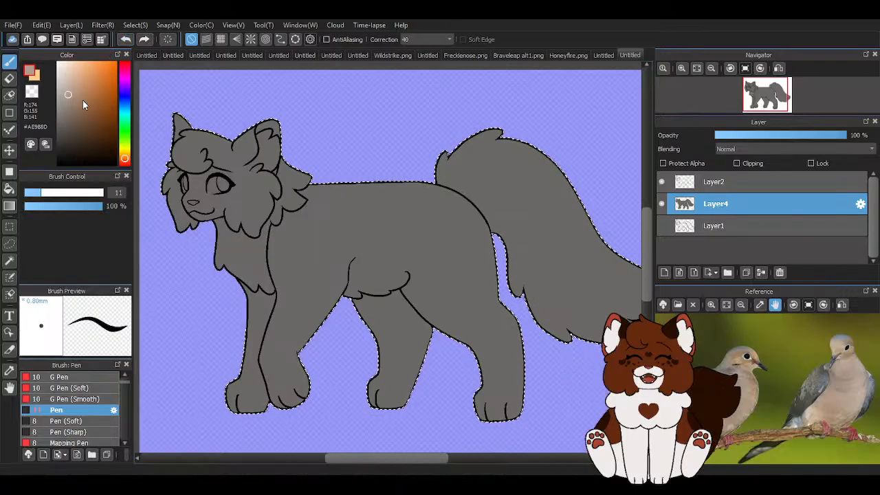
# Lighten the beige to #BEA898 and draw the curved upper edge of a chest patch below the cat's cheek fur.
pyautogui.click(69, 88)
pyautogui.scroll(3, 225, 255)
pyautogui.scroll(-4, 227, 227)
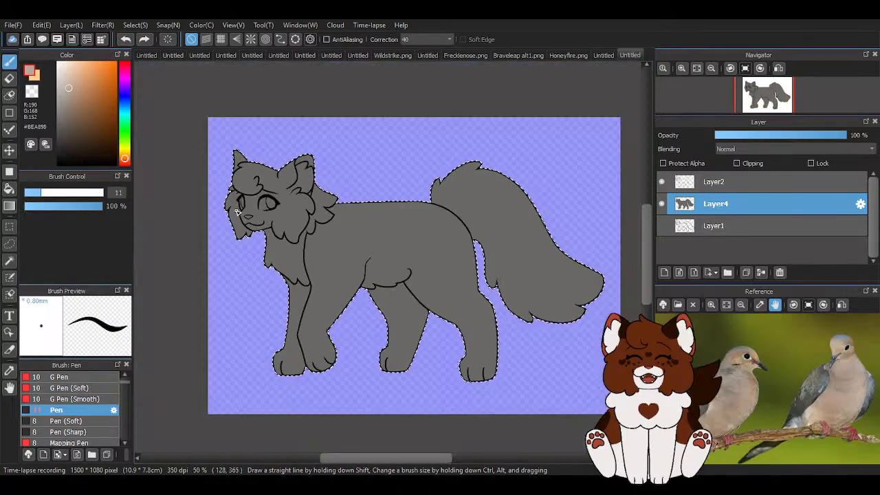
pyautogui.scroll(6, 236, 186)
pyautogui.scroll(-5, 278, 213)
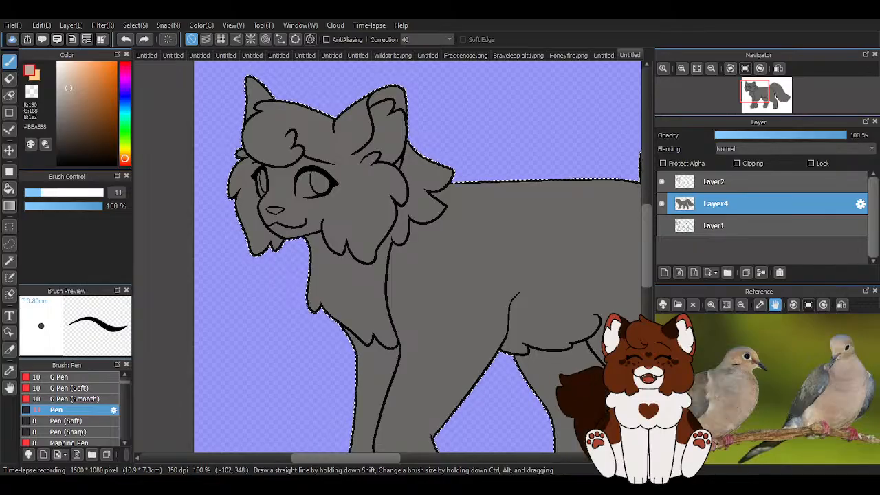
pyautogui.scroll(4, 345, 311)
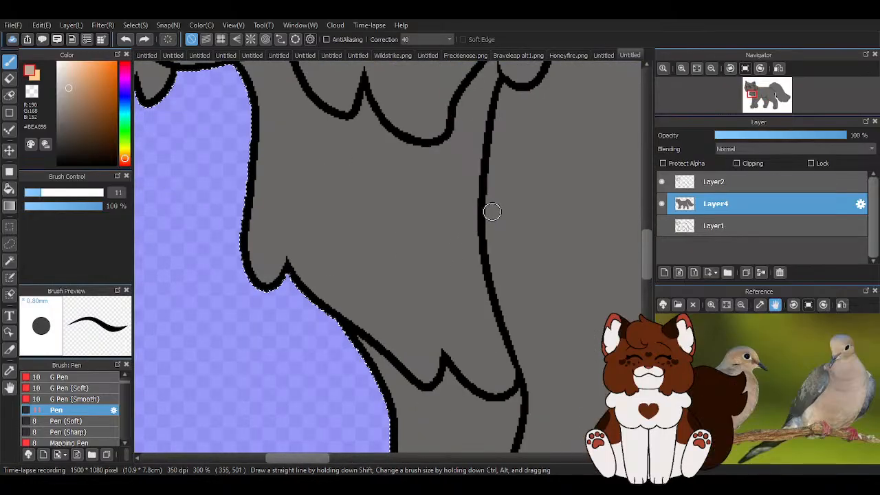
pyautogui.moveTo(391, 187); pyautogui.dragTo(255, 147)
pyautogui.scroll(-2, 373, 212)
pyautogui.scroll(3, 239, 183)
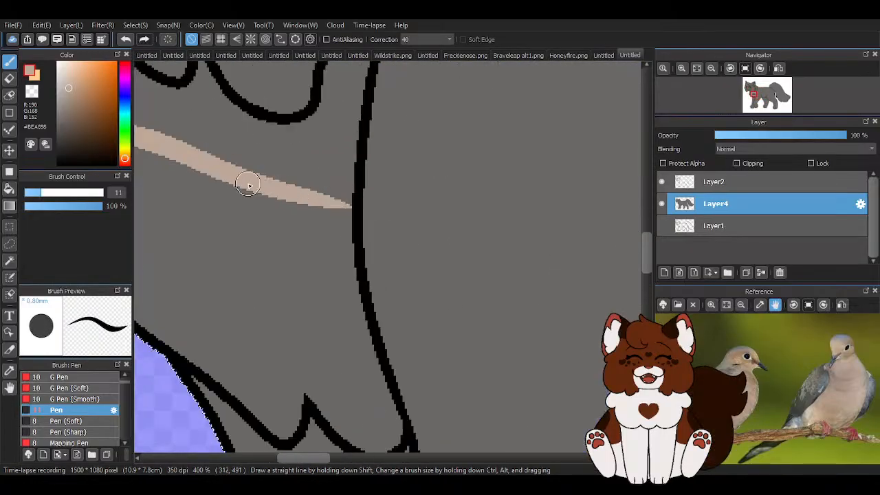
pyautogui.scroll(-2, 352, 227)
pyautogui.scroll(4, 334, 266)
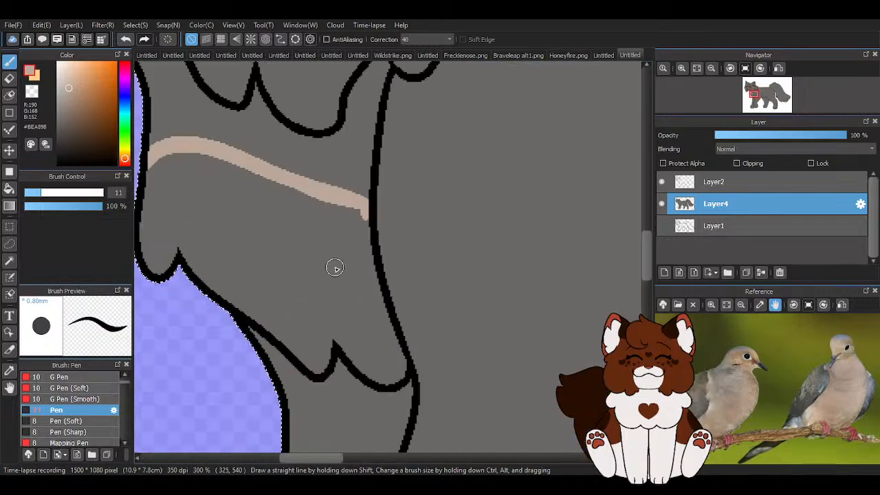
# Outline the chest patch in beige around the lower fur tufts and up along the shoulder line.
pyautogui.moveTo(202, 343)
pyautogui.mouseDown()
pyautogui.moveTo(241, 373)
pyautogui.moveTo(290, 310)
pyautogui.moveTo(379, 383)
pyautogui.moveTo(352, 374)
pyautogui.mouseUp()
pyautogui.moveTo(399, 403)
pyautogui.mouseDown()
pyautogui.moveTo(408, 334)
pyautogui.moveTo(403, 366)
pyautogui.mouseUp()
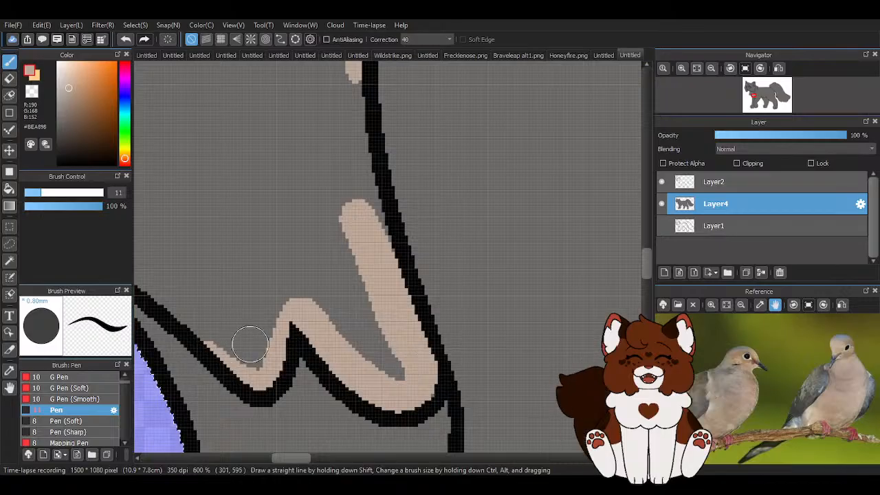
pyautogui.scroll(-2, 245, 343)
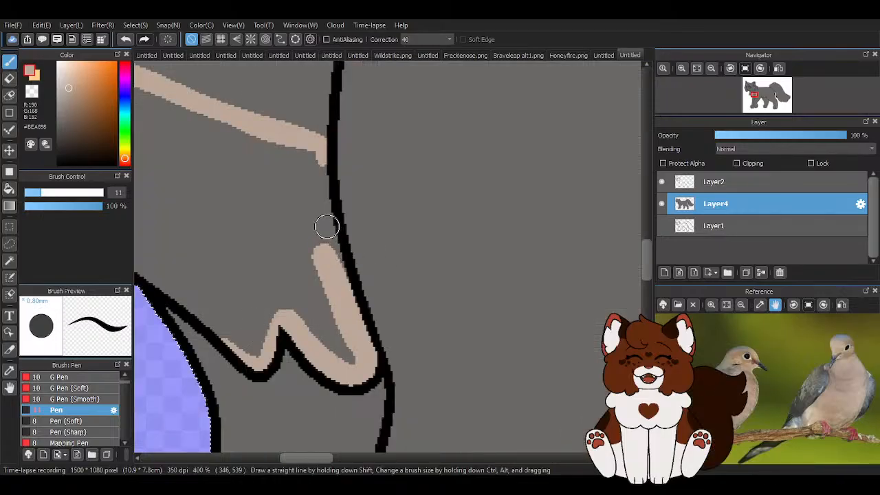
pyautogui.scroll(2, 330, 163)
pyautogui.moveTo(314, 167); pyautogui.dragTo(361, 354)
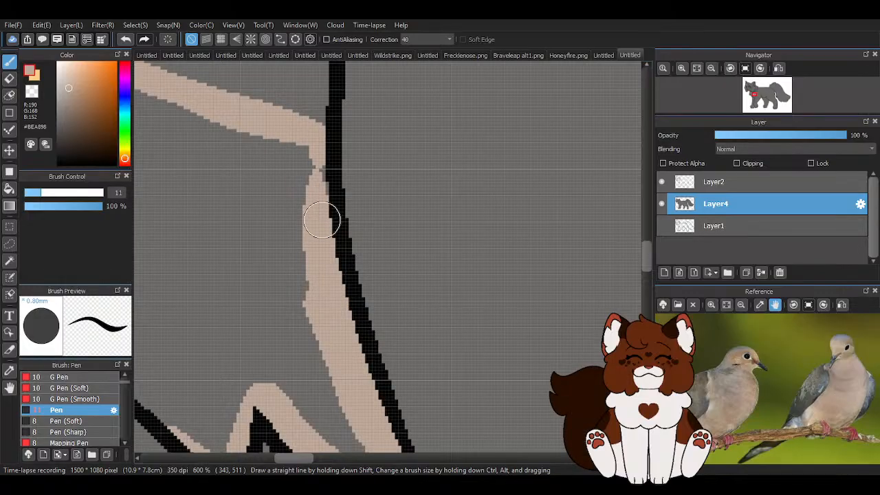
pyautogui.scroll(-2, 321, 220)
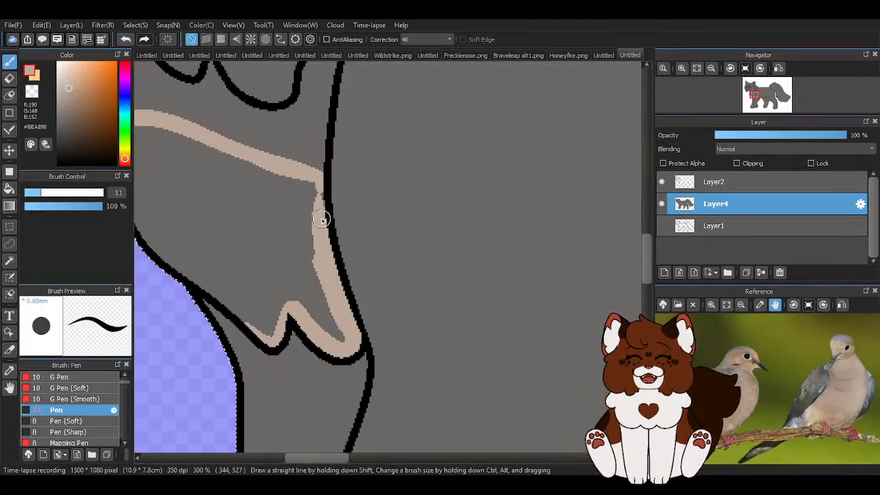
pyautogui.scroll(-1, 318, 246)
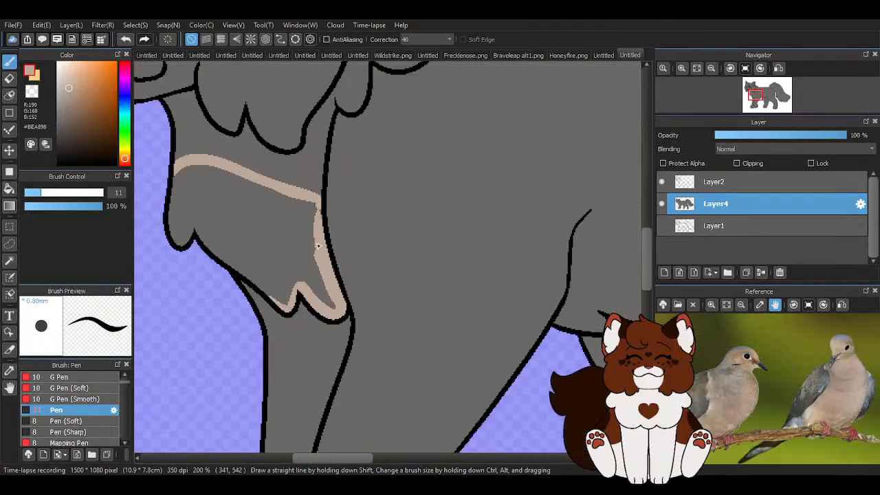
# Close the chest patch outline along its front fur edge and fill the inside with the same beige.
pyautogui.scroll(1, 229, 266)
pyautogui.scroll(1, 324, 289)
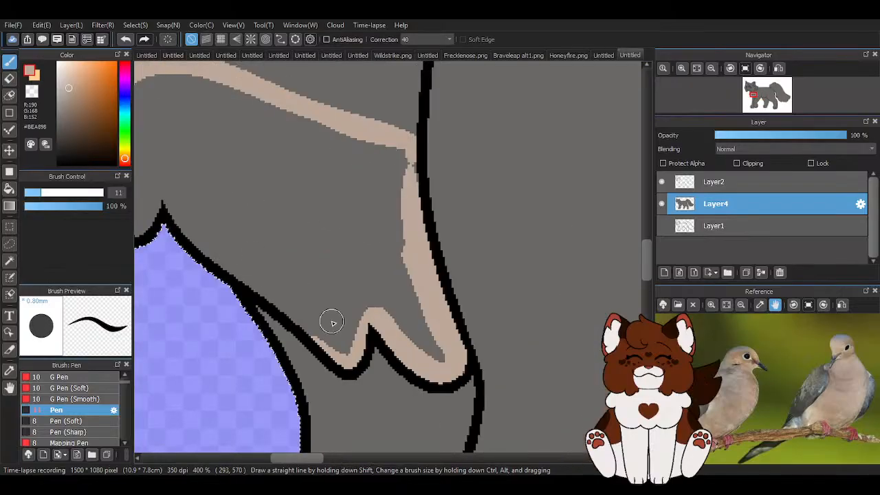
pyautogui.moveTo(322, 338)
pyautogui.mouseDown()
pyautogui.moveTo(232, 271)
pyautogui.moveTo(170, 266)
pyautogui.mouseUp()
pyautogui.scroll(-3, 355, 269)
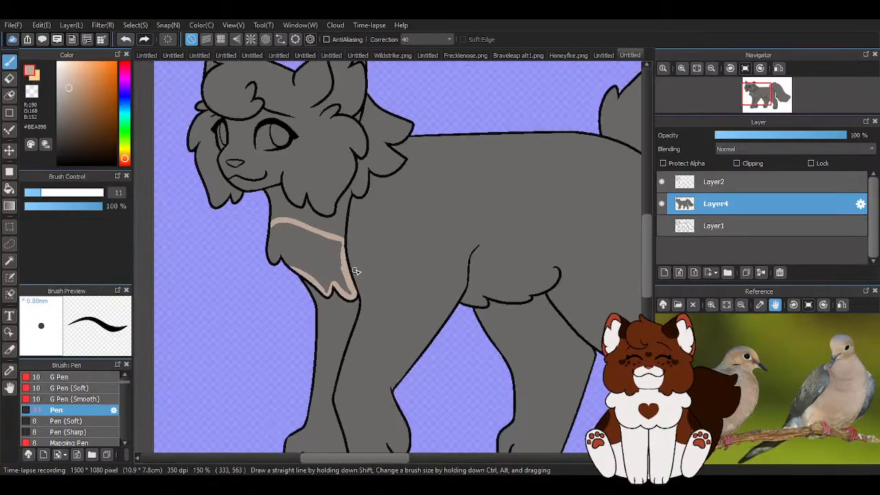
pyautogui.scroll(3, 265, 226)
pyautogui.moveTo(315, 315)
pyautogui.mouseDown()
pyautogui.moveTo(294, 333)
pyautogui.moveTo(291, 309)
pyautogui.moveTo(344, 347)
pyautogui.mouseUp()
pyautogui.click(9, 189)
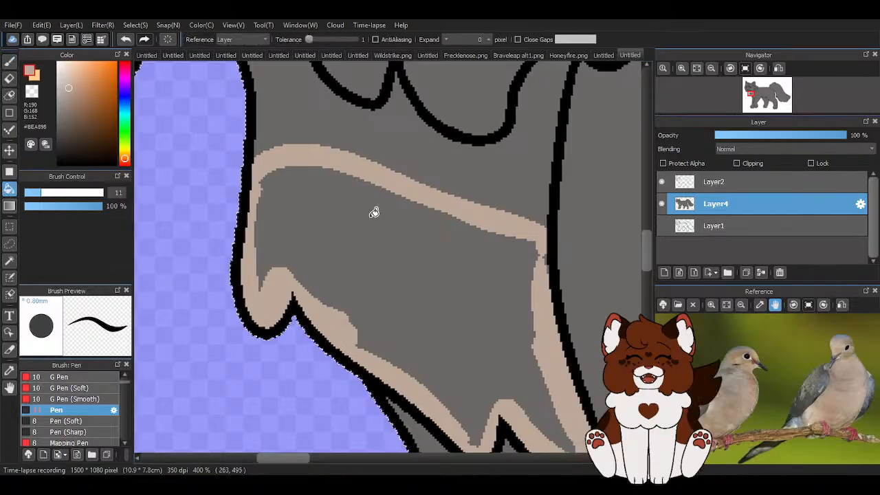
pyautogui.scroll(-6, 374, 210)
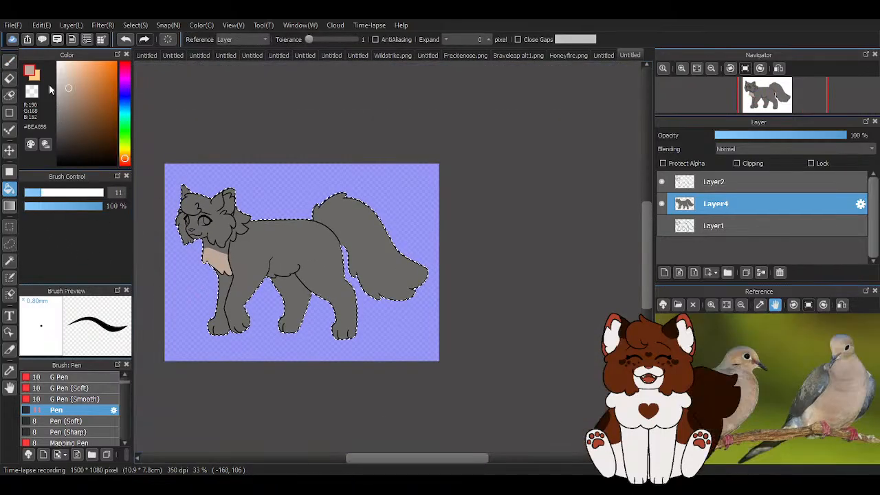
# Try a beige stroke across the belly above the fur fold and undo it.
pyautogui.click(9, 61)
pyautogui.scroll(5, 319, 291)
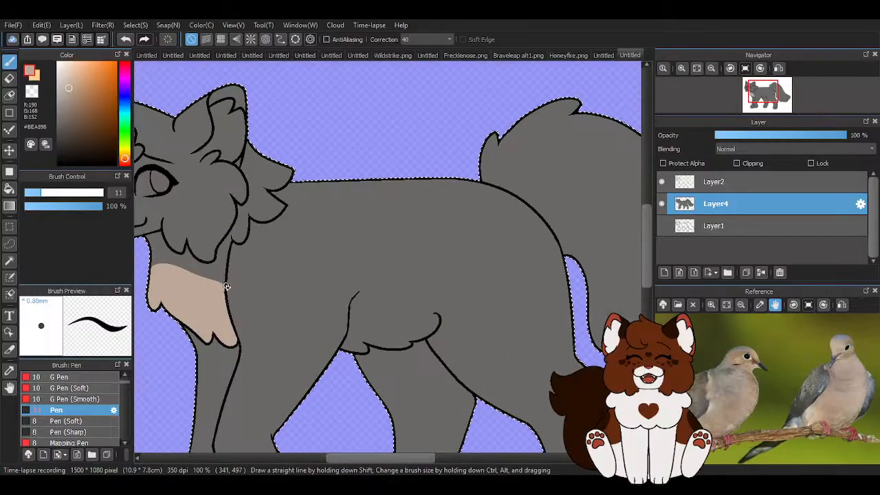
pyautogui.scroll(3, 227, 286)
pyautogui.scroll(-2, 323, 306)
pyautogui.scroll(1, 447, 316)
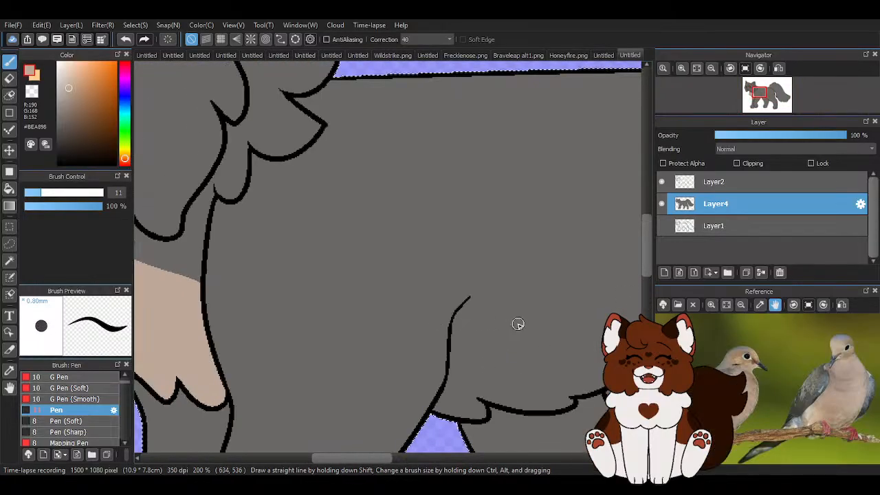
pyautogui.scroll(-3, 518, 323)
pyautogui.scroll(3, 460, 295)
pyautogui.scroll(-3, 320, 284)
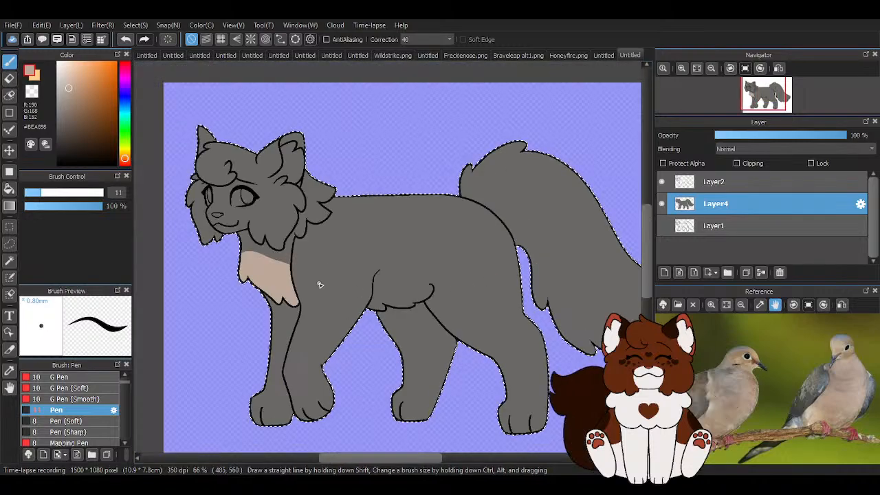
pyautogui.scroll(3, 319, 284)
pyautogui.moveTo(439, 287); pyautogui.dragTo(577, 298)
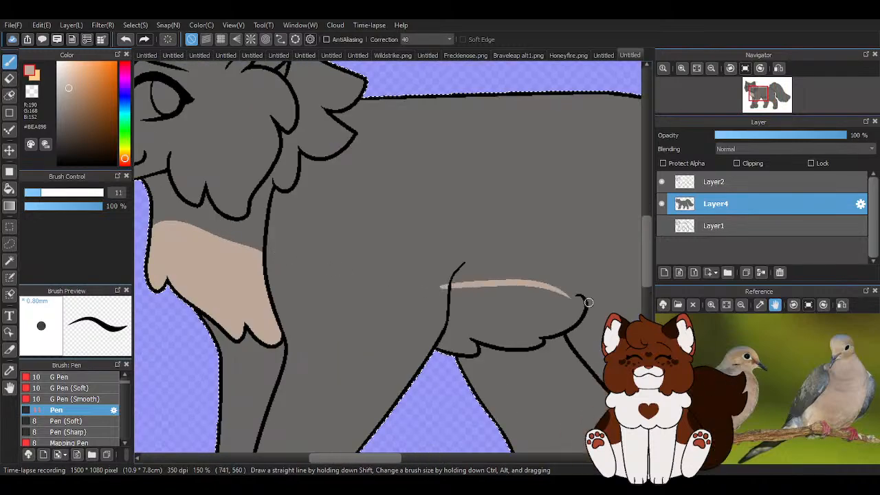
pyautogui.scroll(2, 482, 289)
pyautogui.scroll(-2, 295, 167)
pyautogui.click(126, 41)
# Draw the belly patch's sloping upper edge and rounded rear end in beige, and trim the overspill with the grey #6B6866.
pyautogui.scroll(1, 231, 173)
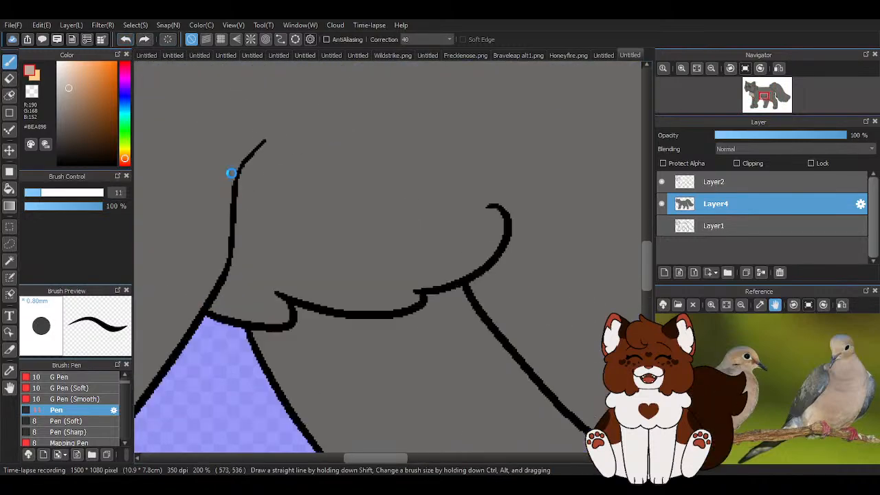
pyautogui.moveTo(221, 173)
pyautogui.mouseDown()
pyautogui.moveTo(392, 213)
pyautogui.moveTo(502, 206)
pyautogui.moveTo(486, 212)
pyautogui.moveTo(504, 223)
pyautogui.moveTo(441, 291)
pyautogui.moveTo(409, 295)
pyautogui.moveTo(471, 288)
pyautogui.moveTo(428, 306)
pyautogui.moveTo(486, 269)
pyautogui.mouseUp()
pyautogui.scroll(2, 490, 206)
pyautogui.keyDown('alt'); pyautogui.click(531, 273); pyautogui.keyUp('alt')
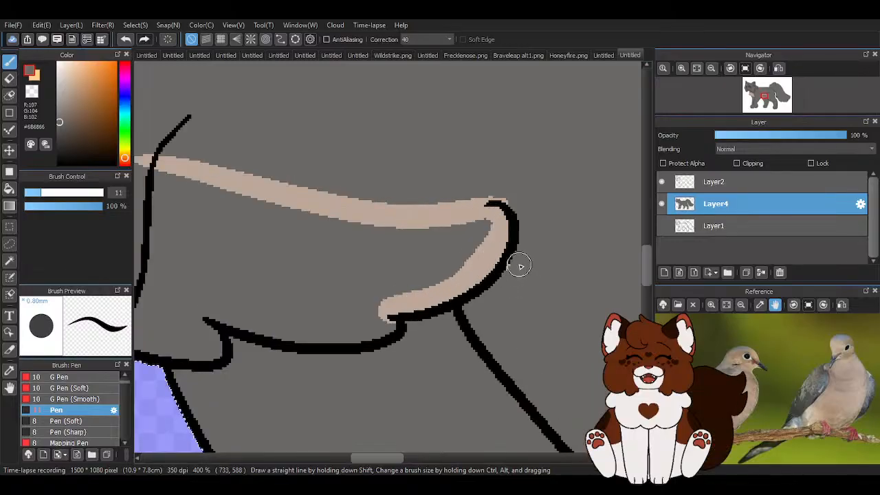
pyautogui.moveTo(534, 210)
pyautogui.mouseDown()
pyautogui.moveTo(480, 193)
pyautogui.moveTo(410, 188)
pyautogui.mouseUp()
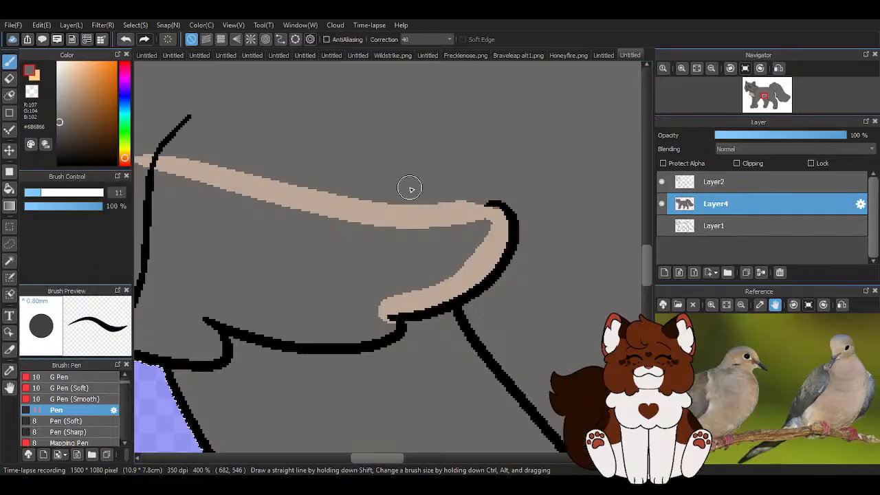
# Resample the beige #BEA898 and close the belly patch outline along the lower fur edge and up the front leg line.
pyautogui.keyDown('alt'); pyautogui.click(495, 228); pyautogui.keyUp('alt')
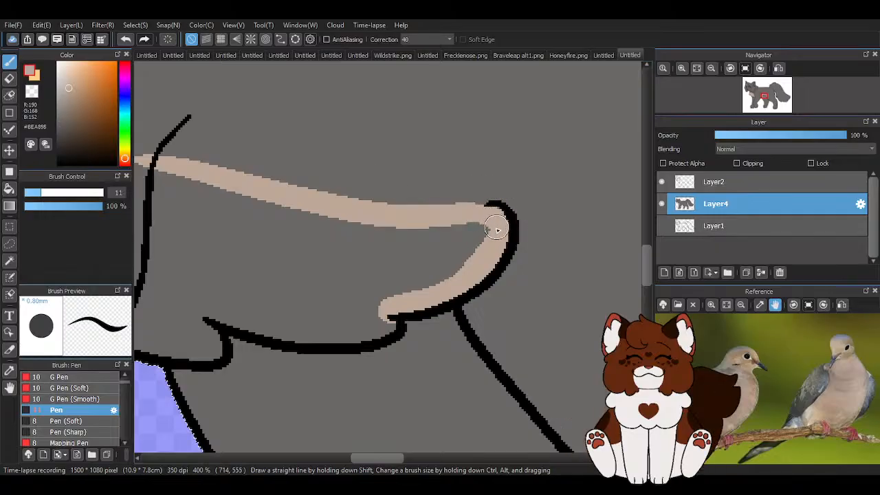
pyautogui.moveTo(386, 312)
pyautogui.mouseDown()
pyautogui.moveTo(370, 335)
pyautogui.moveTo(227, 320)
pyautogui.moveTo(304, 352)
pyautogui.moveTo(350, 353)
pyautogui.moveTo(333, 269)
pyautogui.moveTo(275, 342)
pyautogui.moveTo(287, 301)
pyautogui.mouseUp()
pyautogui.scroll(-2, 357, 317)
pyautogui.scroll(3, 271, 317)
pyautogui.moveTo(217, 323)
pyautogui.mouseDown()
pyautogui.moveTo(243, 277)
pyautogui.moveTo(269, 180)
pyautogui.moveTo(274, 96)
pyautogui.mouseUp()
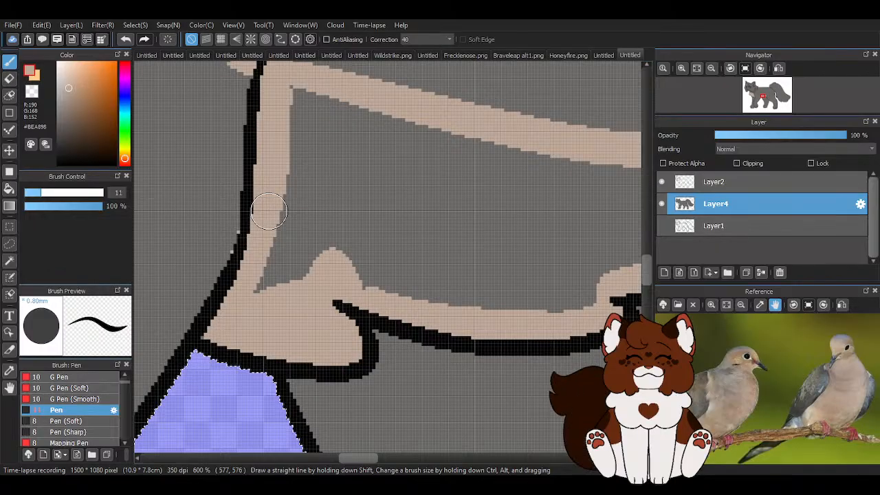
pyautogui.scroll(-2, 316, 198)
pyautogui.scroll(2, 317, 198)
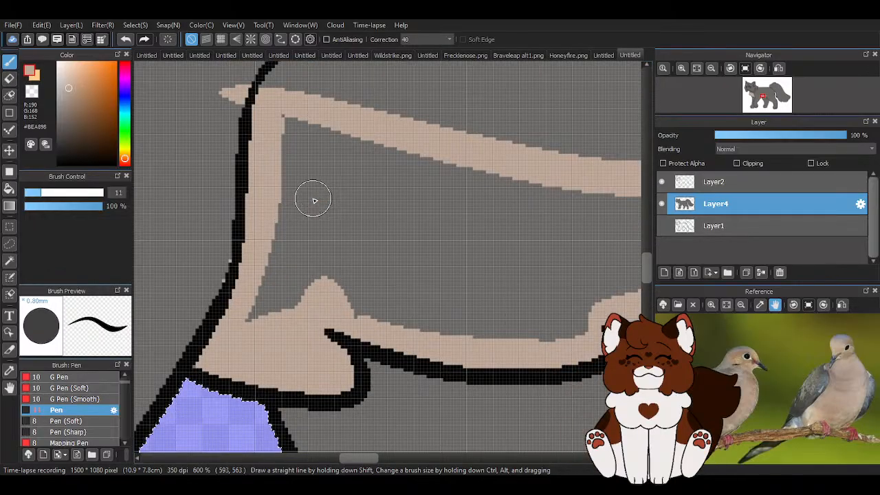
# Fill the inside of the belly patch outline with the beige #BEA898.
pyautogui.scroll(-3, 313, 200)
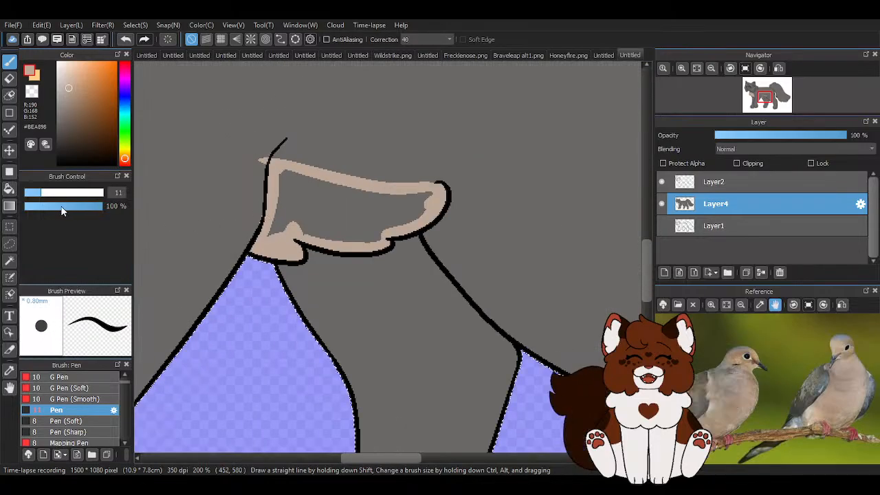
pyautogui.click(9, 188)
pyautogui.click(308, 198)
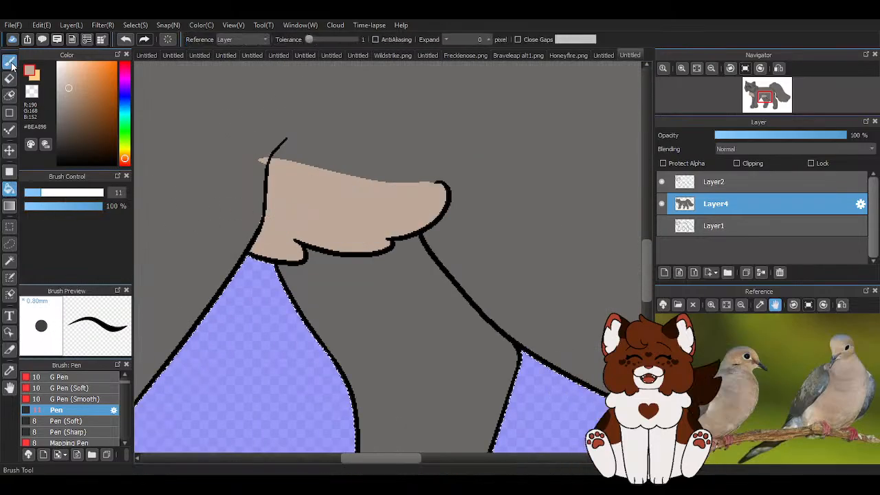
# Sample the base grey #6B6866 and paint over the beige overspill outside the front leg line beside the belly patch.
pyautogui.click(11, 64)
pyautogui.scroll(2, 245, 167)
pyautogui.keyDown('alt'); pyautogui.click(250, 121); pyautogui.keyUp('alt')
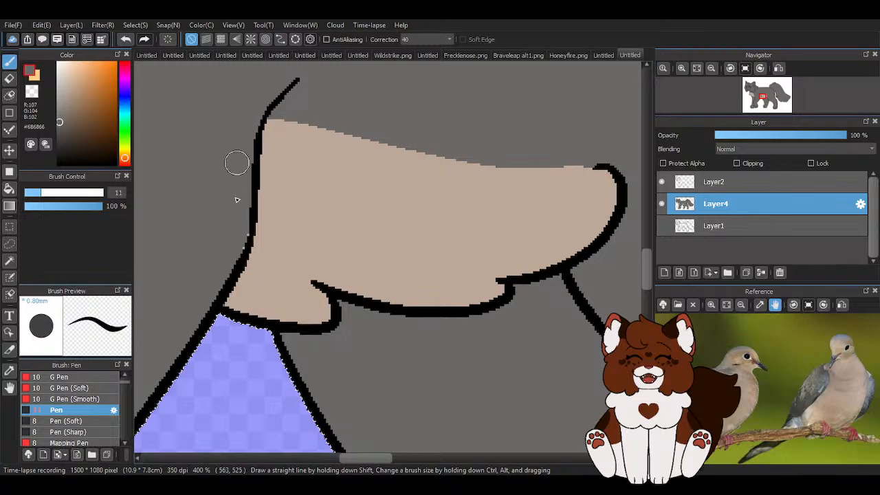
pyautogui.scroll(-2, 248, 199)
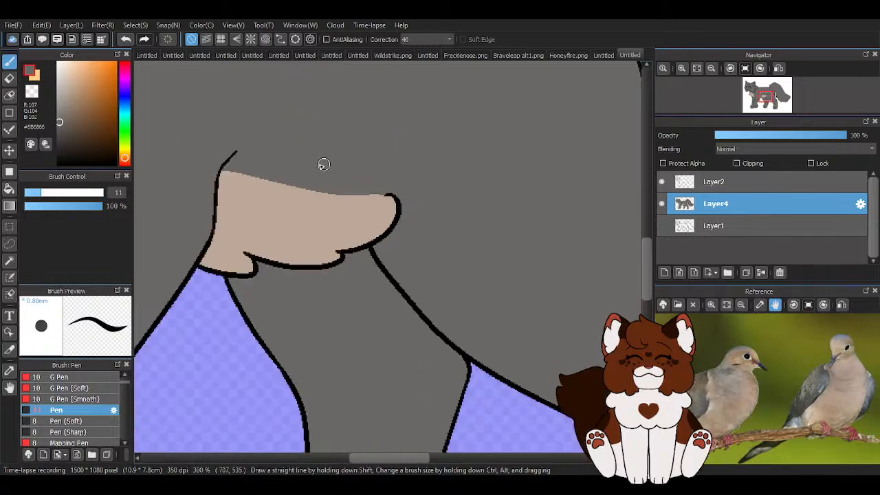
# Smooth the belly patch's upper edge toward its rounded rear end, alternating beige #BEA898 and grey #6B6866.
pyautogui.scroll(2, 198, 172)
pyautogui.scroll(2, 484, 179)
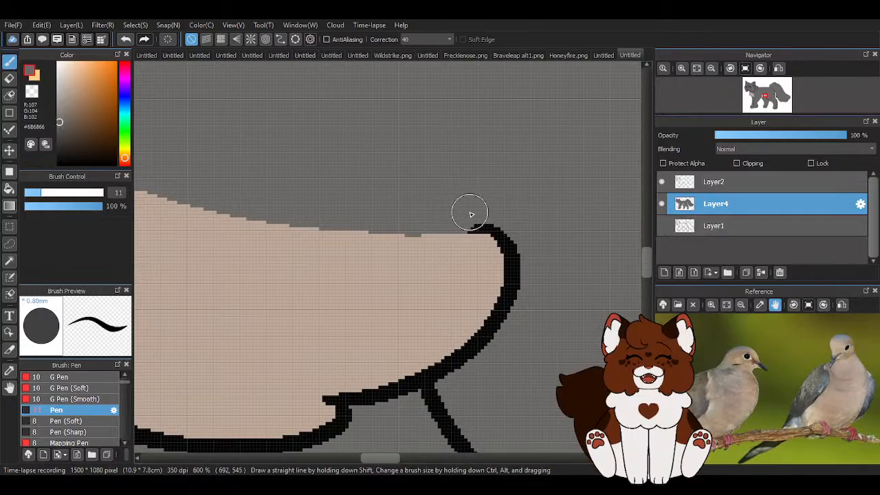
pyautogui.keyDown('alt'); pyautogui.click(386, 257); pyautogui.keyUp('alt')
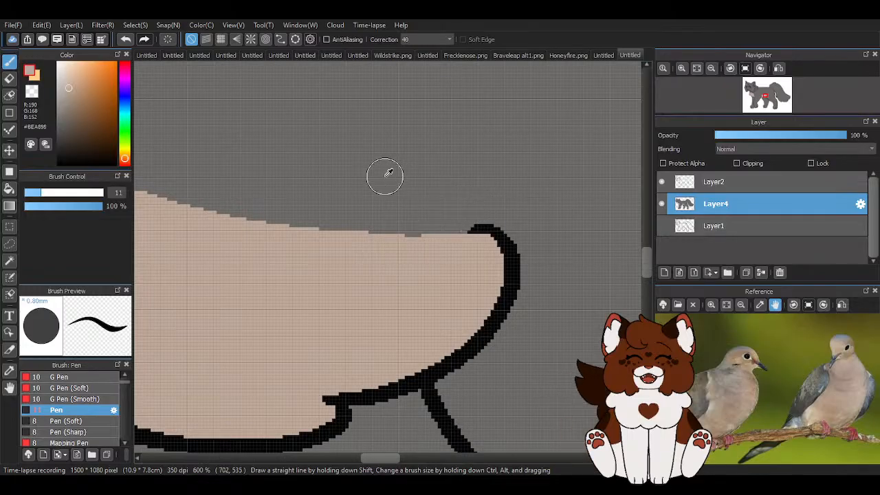
pyautogui.keyDown('alt'); pyautogui.click(232, 192); pyautogui.keyUp('alt')
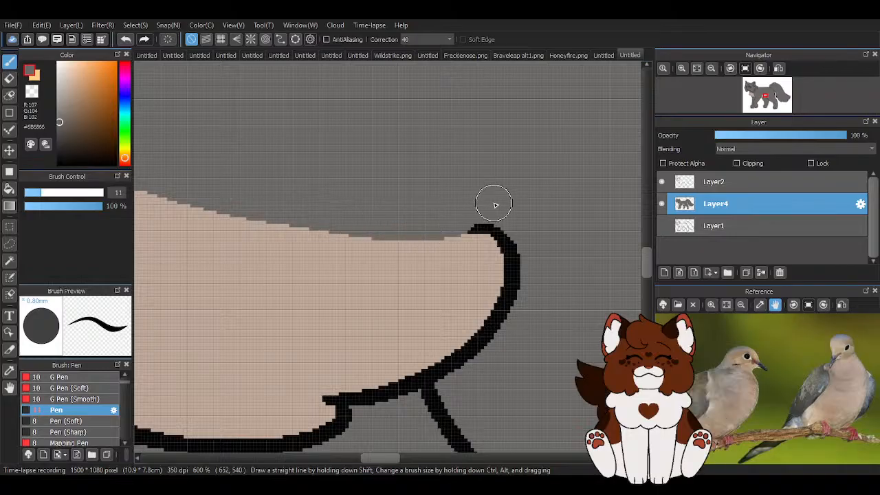
pyautogui.scroll(-1, 517, 268)
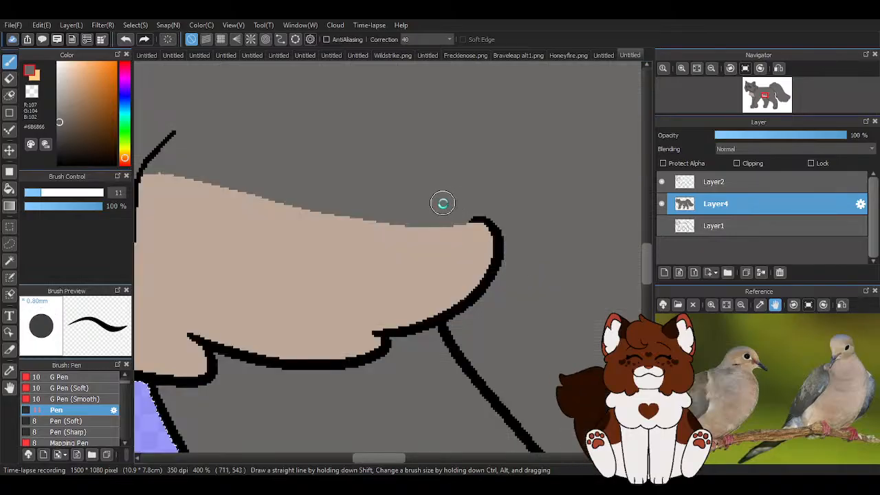
pyautogui.scroll(-1, 443, 203)
# Extend the belly patch in beige beside the front leg line, and recut its upper edge with grey into a deeper curve.
pyautogui.keyDown('alt'); pyautogui.click(316, 228); pyautogui.keyUp('alt')
pyautogui.scroll(1, 417, 206)
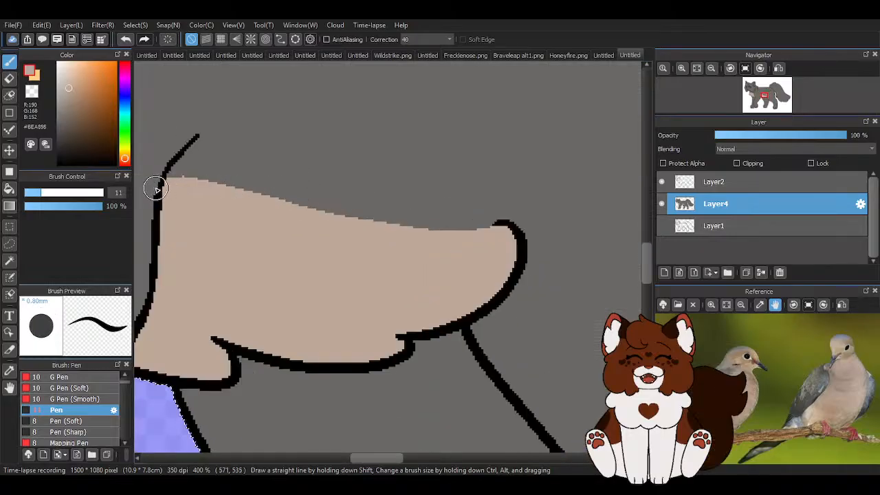
pyautogui.moveTo(157, 189)
pyautogui.mouseDown()
pyautogui.moveTo(190, 184)
pyautogui.moveTo(281, 215)
pyautogui.mouseUp()
pyautogui.keyDown('alt'); pyautogui.click(152, 185); pyautogui.keyUp('alt')
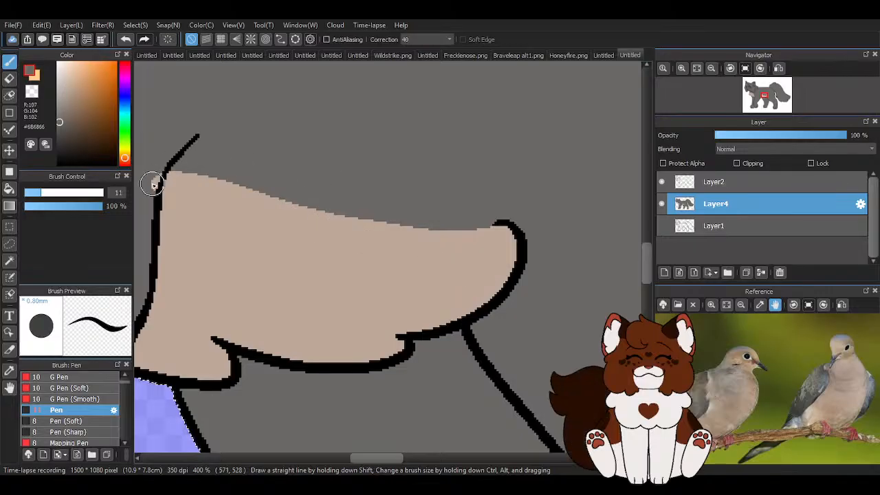
pyautogui.moveTo(174, 167)
pyautogui.mouseDown()
pyautogui.moveTo(354, 221)
pyautogui.moveTo(498, 228)
pyautogui.mouseUp()
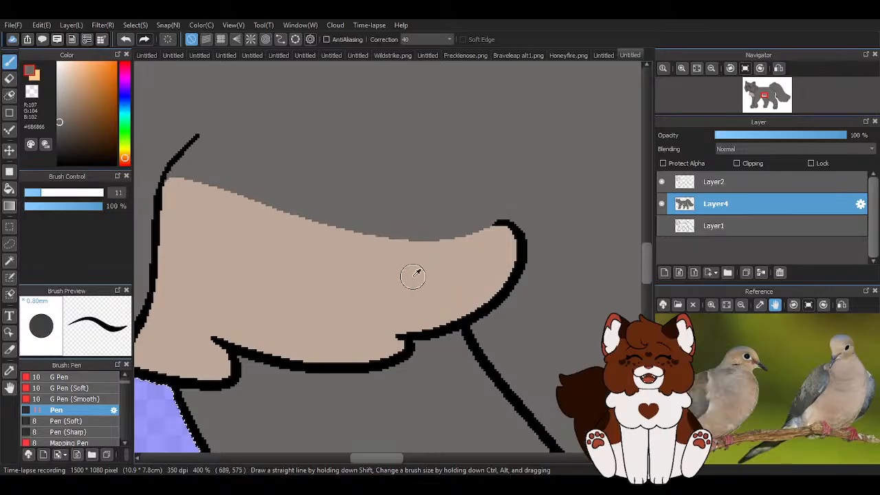
# Cover the beige overspill at the top of the front leg line with grey #6B6866 and resample the beige #BEA898.
pyautogui.scroll(-5, 413, 276)
pyautogui.keyDown('alt'); pyautogui.click(418, 232); pyautogui.keyUp('alt')
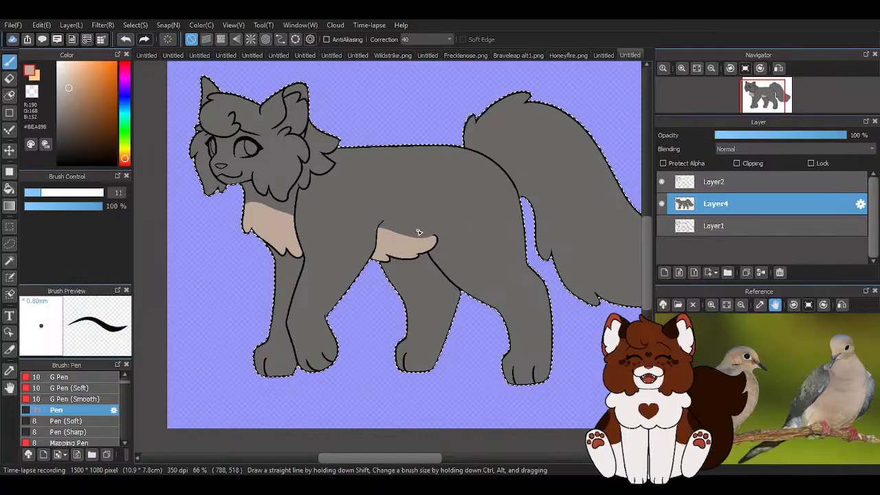
pyautogui.scroll(4, 418, 232)
pyautogui.scroll(1, 264, 202)
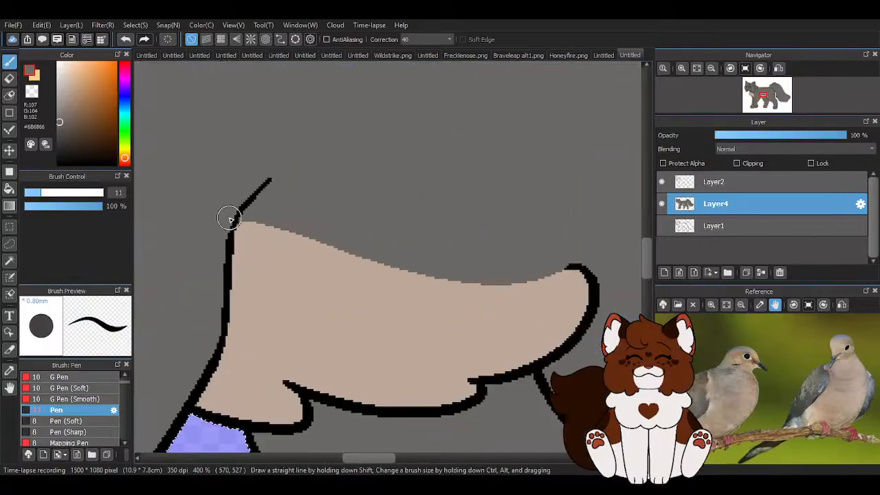
pyautogui.keyDown('alt'); pyautogui.click(211, 200); pyautogui.keyUp('alt')
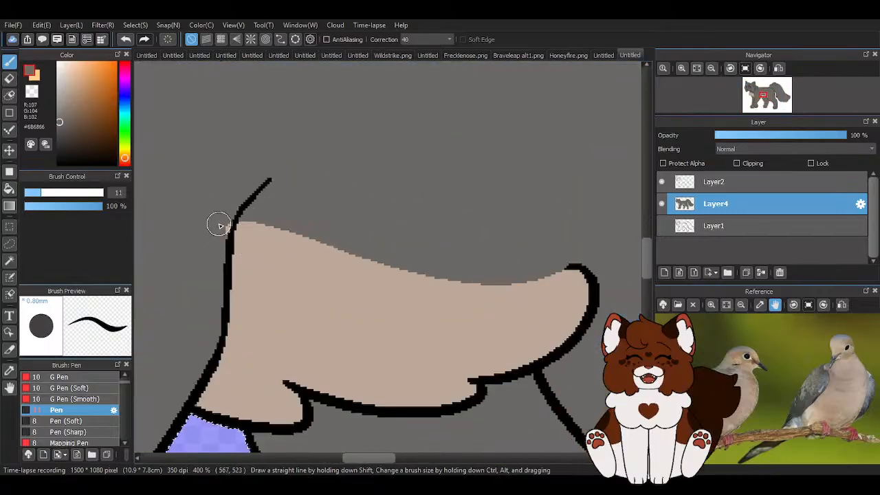
pyautogui.moveTo(221, 209); pyautogui.dragTo(220, 234)
pyautogui.keyDown('alt'); pyautogui.click(304, 251); pyautogui.keyUp('alt')
pyautogui.scroll(-6, 306, 250)
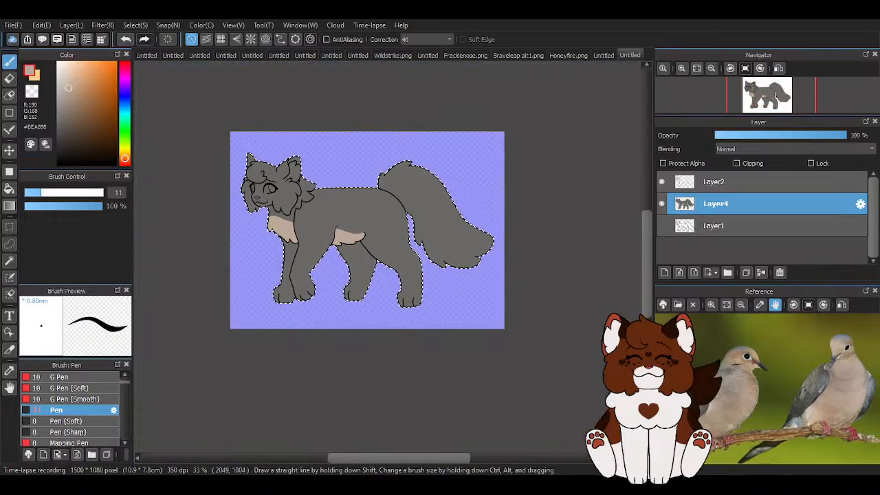
# Examine the dove reference photo up close and compare it with the cat's chest and belly markings.
pyautogui.scroll(3, 779, 355)
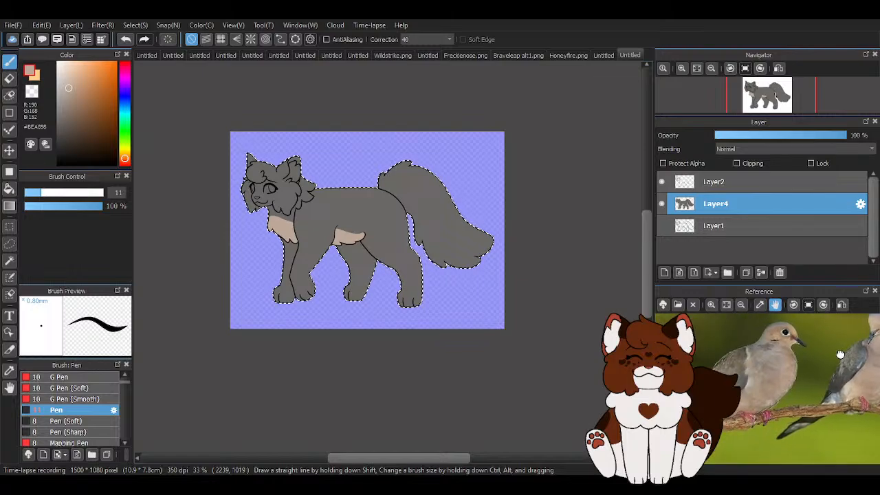
pyautogui.scroll(1, 754, 381)
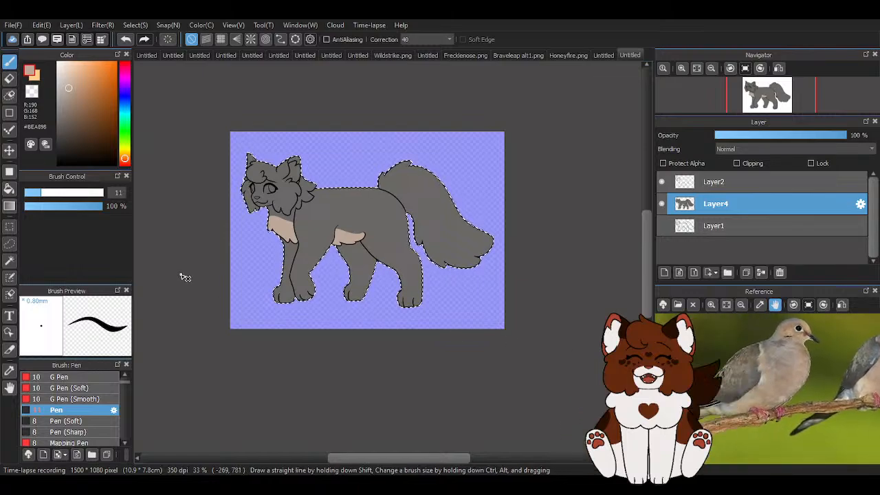
pyautogui.scroll(2, 333, 207)
pyautogui.scroll(3, 452, 258)
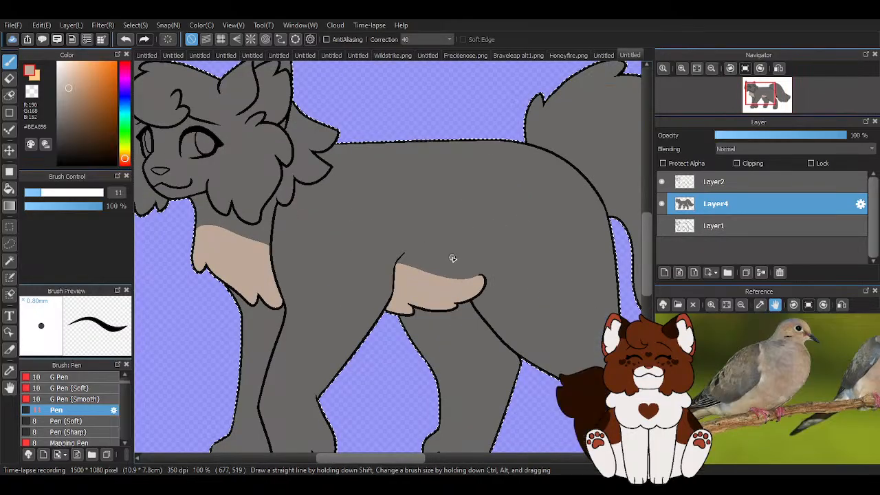
pyautogui.scroll(2, 376, 255)
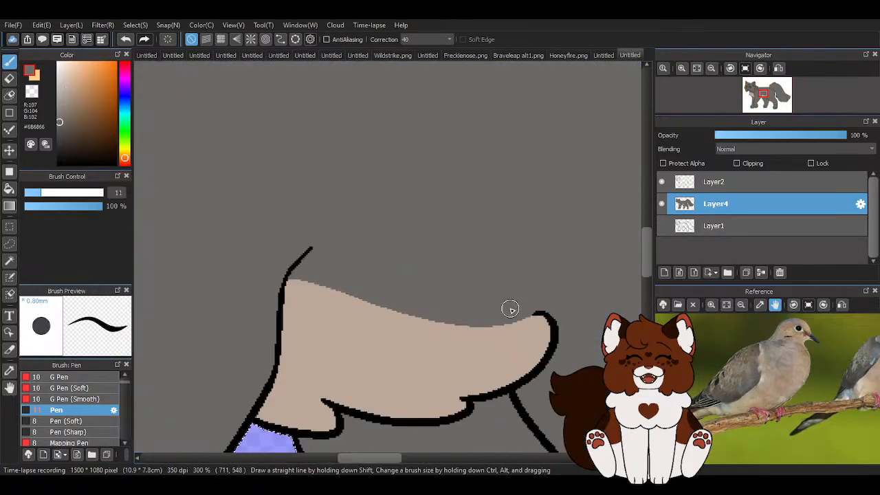
pyautogui.keyDown('alt'); pyautogui.click(347, 322); pyautogui.keyUp('alt')
pyautogui.scroll(-4, 347, 322)
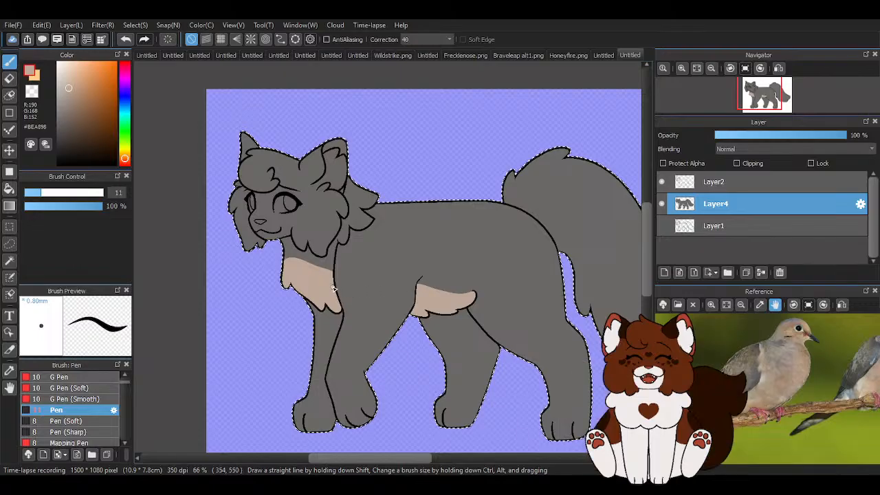
pyautogui.scroll(-2, 303, 276)
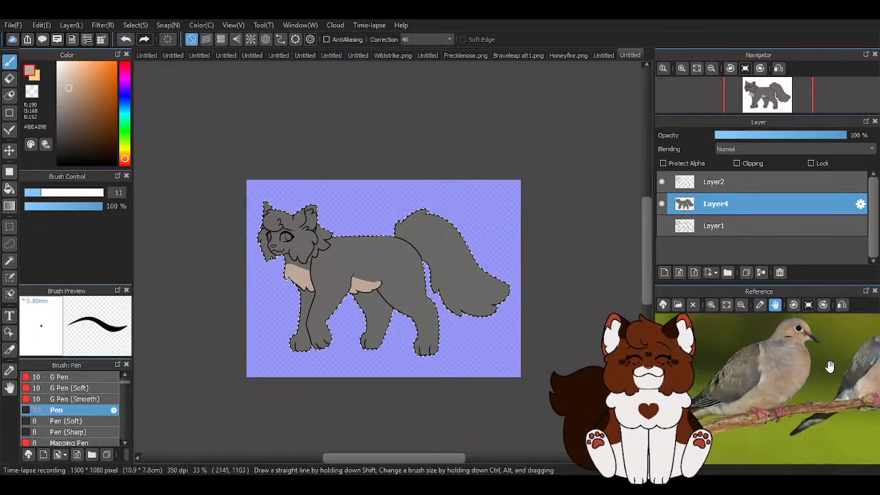
# Try a beige stroke from the near eye's outer corner down to the cheek fur line and undo it.
pyautogui.scroll(6, 284, 256)
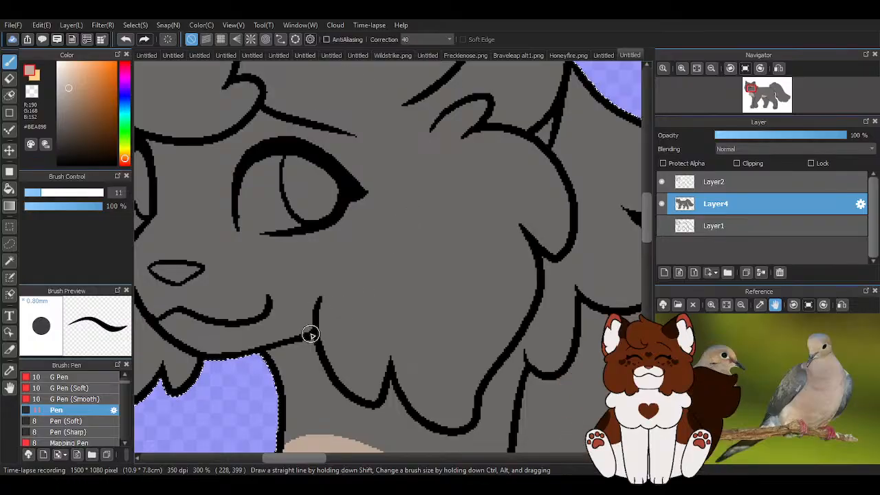
pyautogui.scroll(-3, 330, 186)
pyautogui.scroll(3, 408, 212)
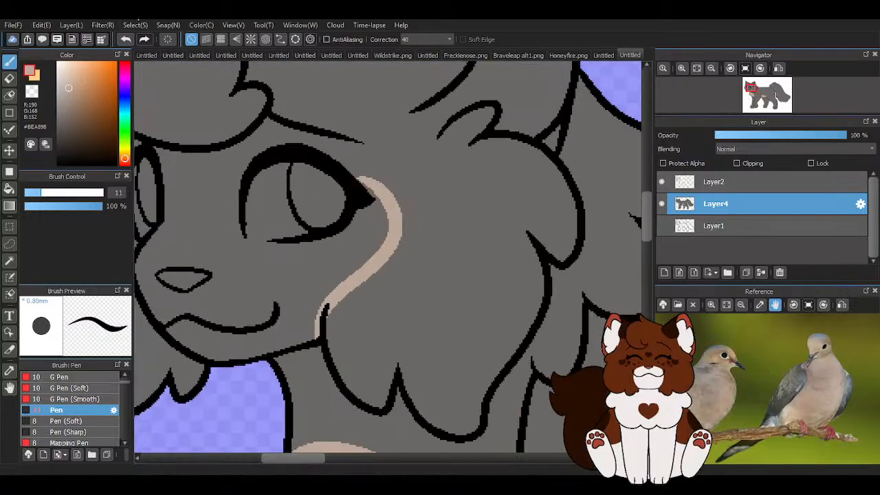
pyautogui.click(124, 41)
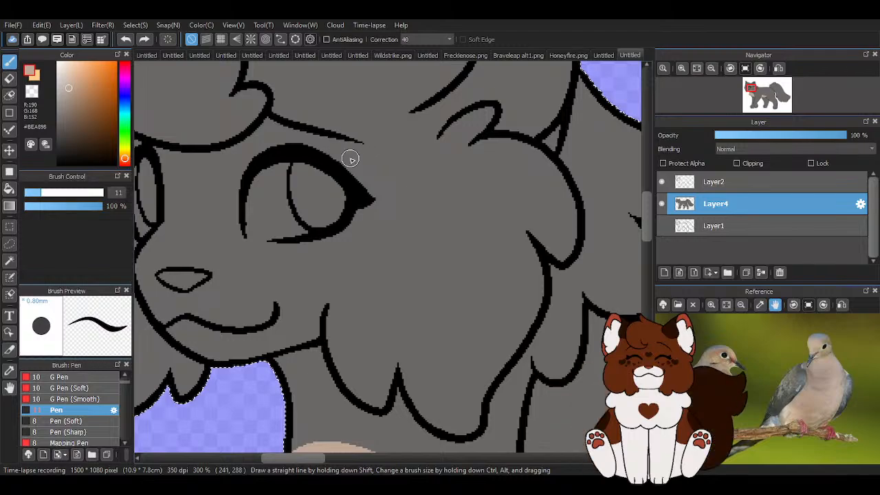
# Outline the near cheek marking in beige from the eye's outer corner, around the cheek and down to the jaw.
pyautogui.moveTo(413, 183)
pyautogui.mouseDown()
pyautogui.moveTo(369, 265)
pyautogui.moveTo(313, 332)
pyautogui.moveTo(296, 348)
pyautogui.moveTo(238, 356)
pyautogui.moveTo(222, 375)
pyautogui.mouseUp()
pyautogui.scroll(2, 310, 334)
pyautogui.scroll(-2, 226, 374)
pyautogui.scroll(2, 375, 238)
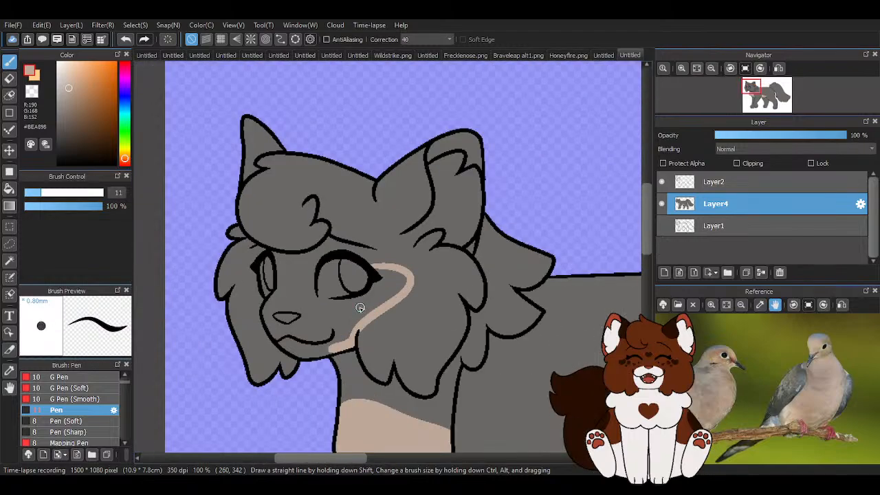
# Outline the rest of the face marking in beige along both sides of the nose, across the eyes, around the far cheek and along the jaw.
pyautogui.scroll(-1, 344, 242)
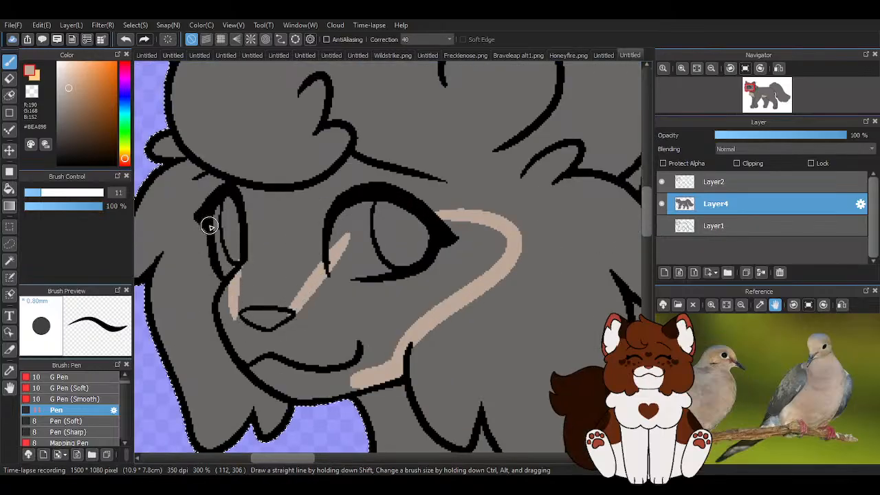
pyautogui.moveTo(213, 218)
pyautogui.mouseDown()
pyautogui.moveTo(179, 218)
pyautogui.moveTo(169, 279)
pyautogui.moveTo(247, 378)
pyautogui.moveTo(254, 372)
pyautogui.moveTo(239, 364)
pyautogui.moveTo(286, 391)
pyautogui.moveTo(352, 389)
pyautogui.mouseUp()
pyautogui.scroll(1, 268, 327)
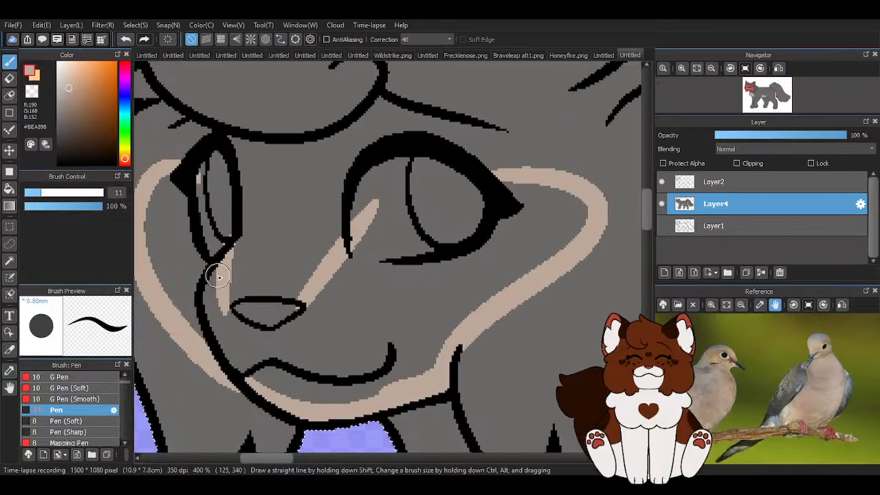
pyautogui.moveTo(282, 335)
pyautogui.mouseDown()
pyautogui.moveTo(326, 305)
pyautogui.moveTo(332, 280)
pyautogui.mouseUp()
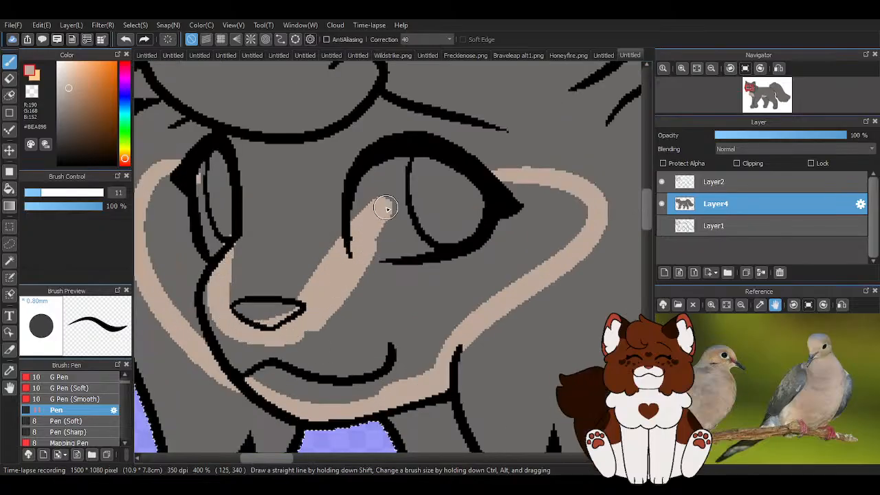
pyautogui.moveTo(386, 208); pyautogui.dragTo(529, 183)
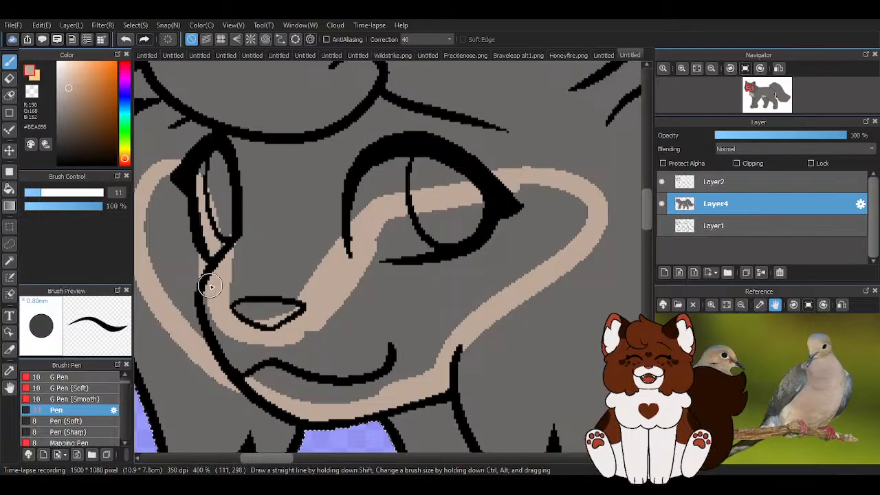
# Fill the inside of the face marking outline with the beige #BEA898.
pyautogui.scroll(-2, 220, 268)
pyautogui.click(8, 189)
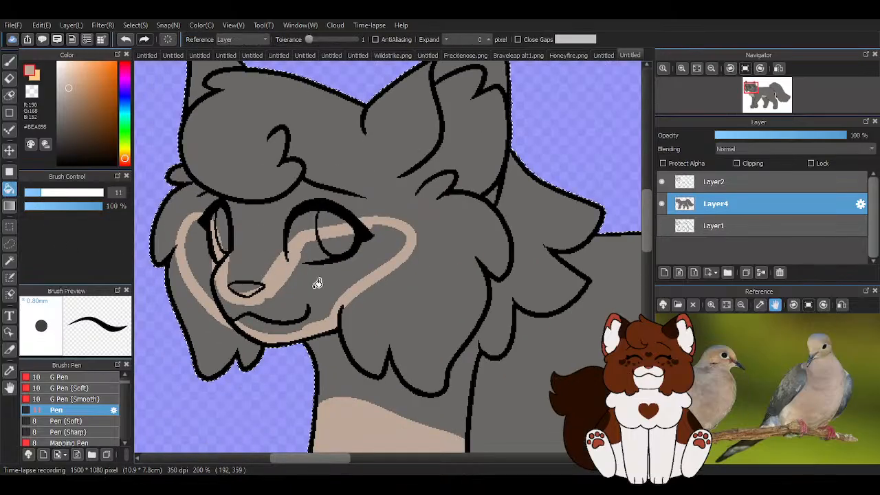
pyautogui.scroll(-4, 316, 280)
# Round out the near cheek marking's lower edge in beige and trim its outer and upper edges with grey #6B6866.
pyautogui.click(9, 61)
pyautogui.scroll(5, 413, 303)
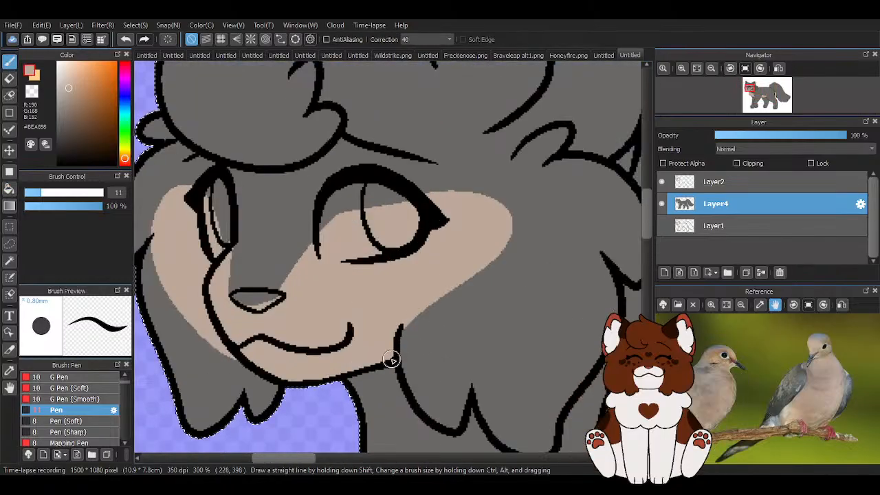
pyautogui.scroll(2, 449, 338)
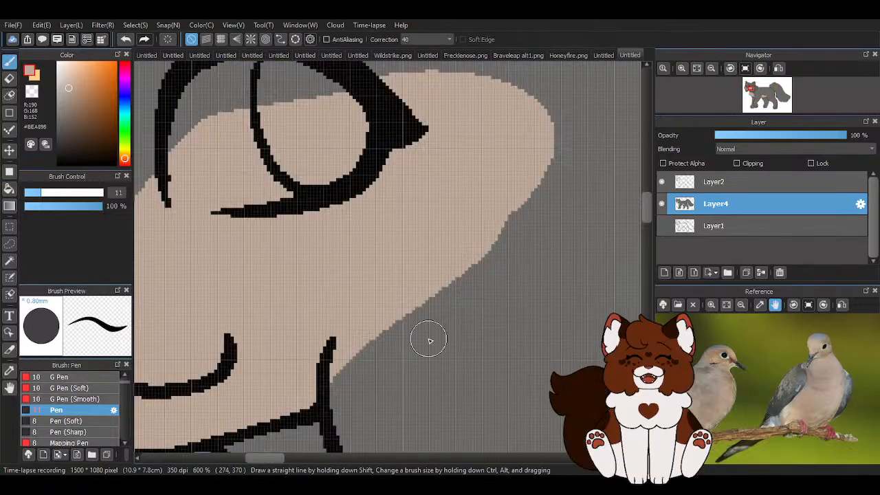
pyautogui.rightClick(469, 397)
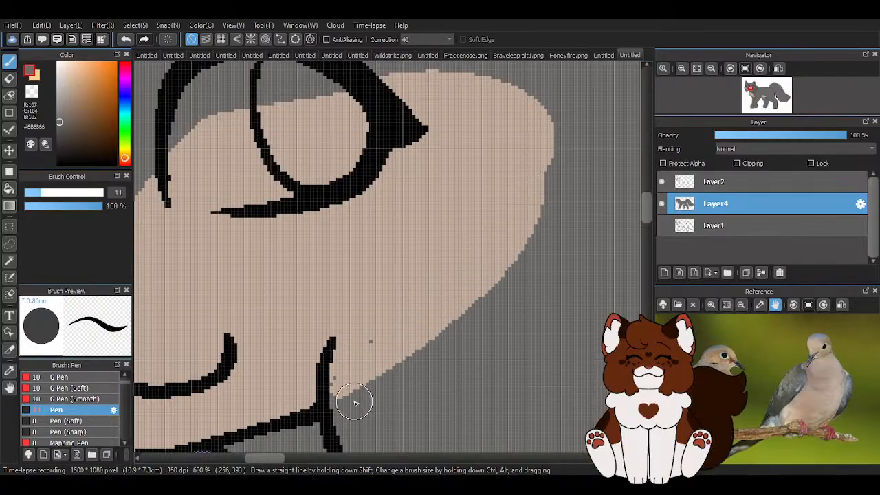
pyautogui.moveTo(340, 389)
pyautogui.mouseDown()
pyautogui.moveTo(422, 338)
pyautogui.moveTo(523, 230)
pyautogui.moveTo(528, 134)
pyautogui.moveTo(373, 87)
pyautogui.mouseUp()
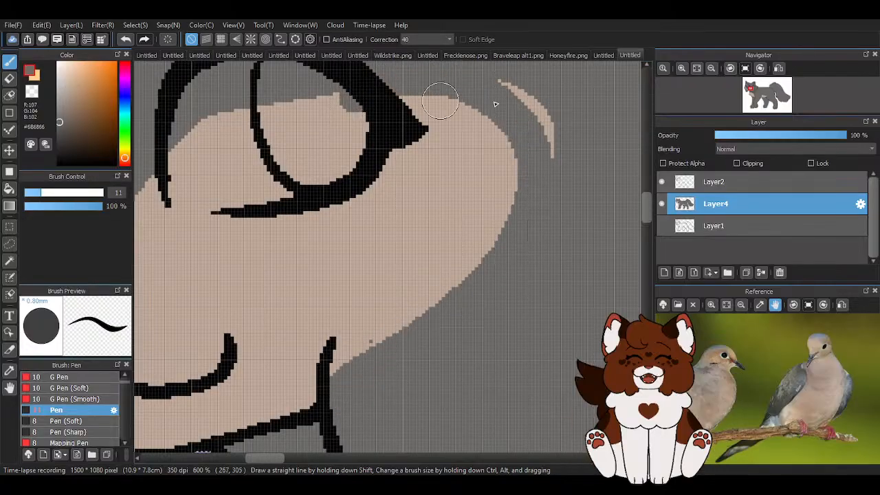
pyautogui.moveTo(556, 142); pyautogui.dragTo(540, 112)
# Clean up the near cheek marking's lower edge beside the cheek fur line and resample the beige #BEA898.
pyautogui.scroll(-2, 510, 104)
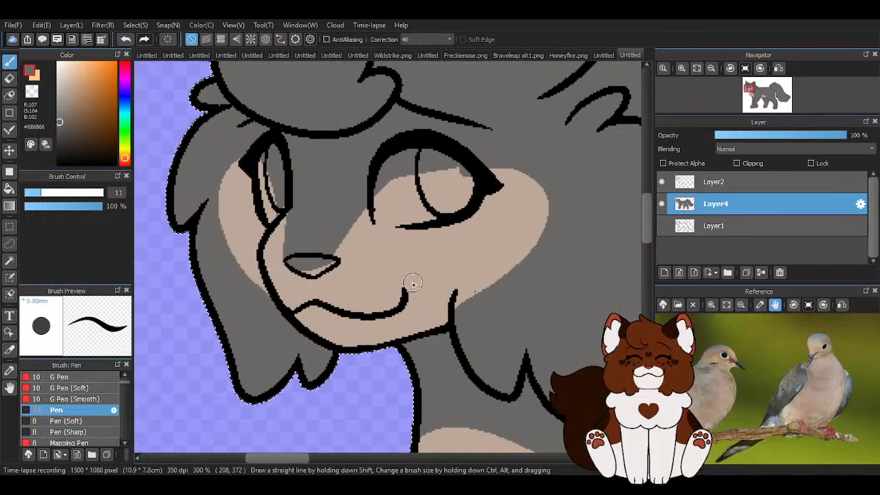
pyautogui.scroll(-2, 438, 272)
pyautogui.scroll(3, 438, 272)
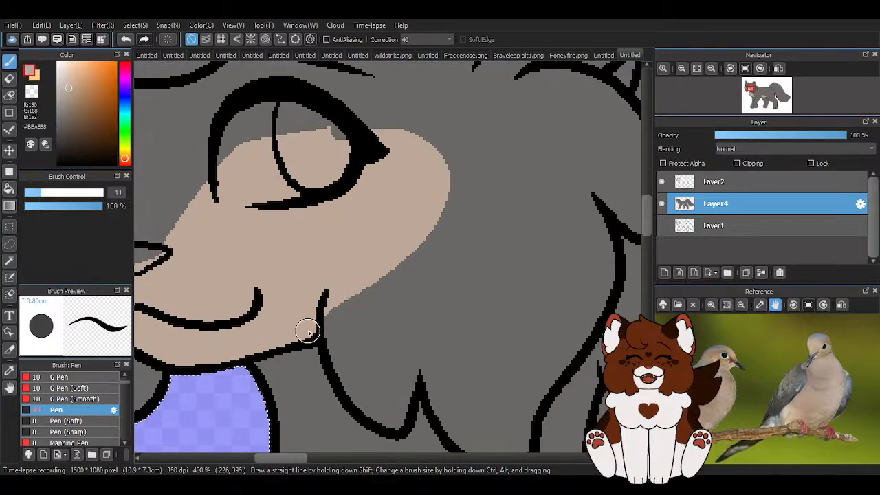
pyautogui.scroll(-4, 306, 183)
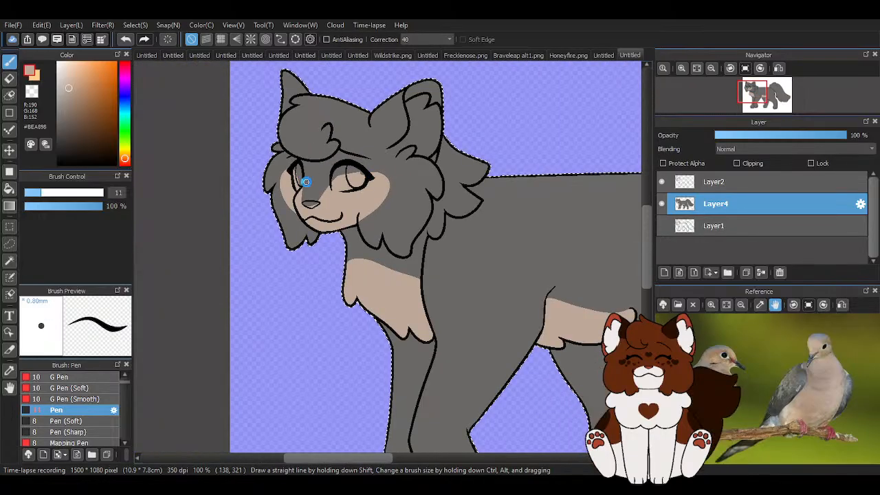
# Touch up the face marking's edge around the nose with grey #6B6866 and resample the beige #BEA898.
pyautogui.scroll(4, 307, 183)
pyautogui.scroll(2, 331, 220)
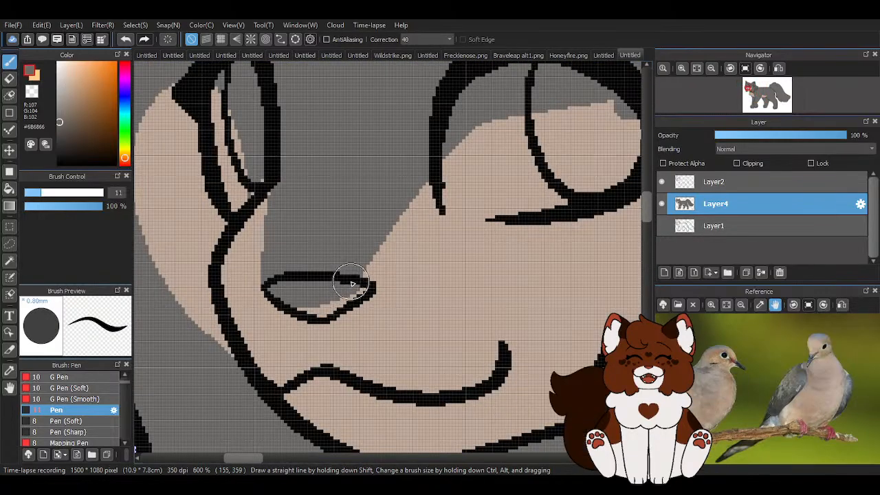
pyautogui.rightClick(252, 270)
pyautogui.rightClick(289, 193)
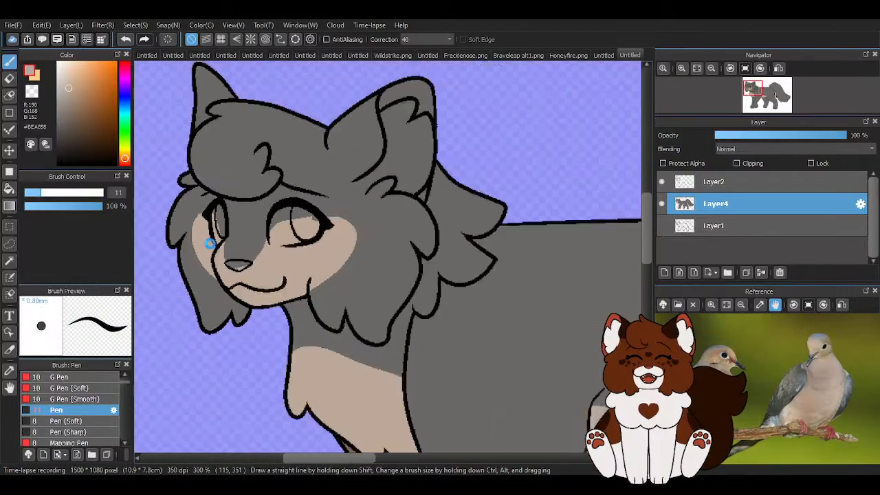
pyautogui.scroll(-1, 216, 226)
pyautogui.scroll(2, 242, 218)
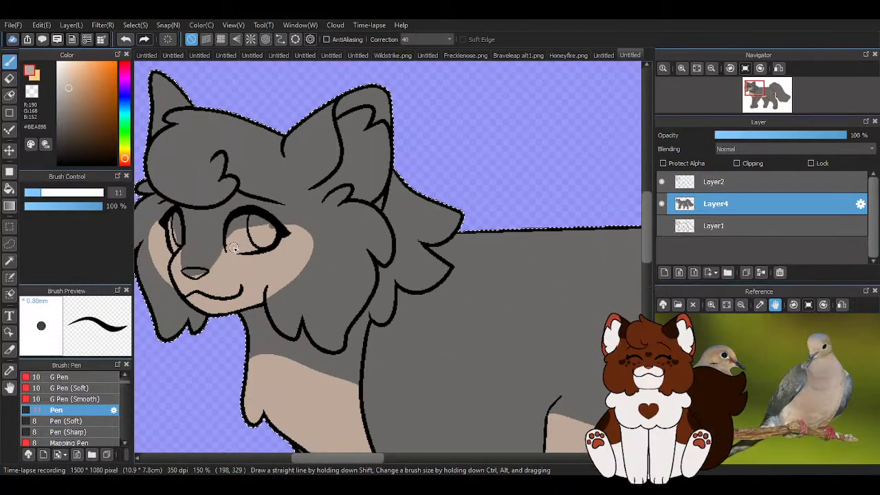
# Smooth the outer edge of the far cheek marking with grey #6B6866 and resample the beige #BEA898.
pyautogui.scroll(-1, 301, 236)
pyautogui.scroll(4, 306, 241)
pyautogui.scroll(-5, 339, 219)
pyautogui.scroll(6, 347, 220)
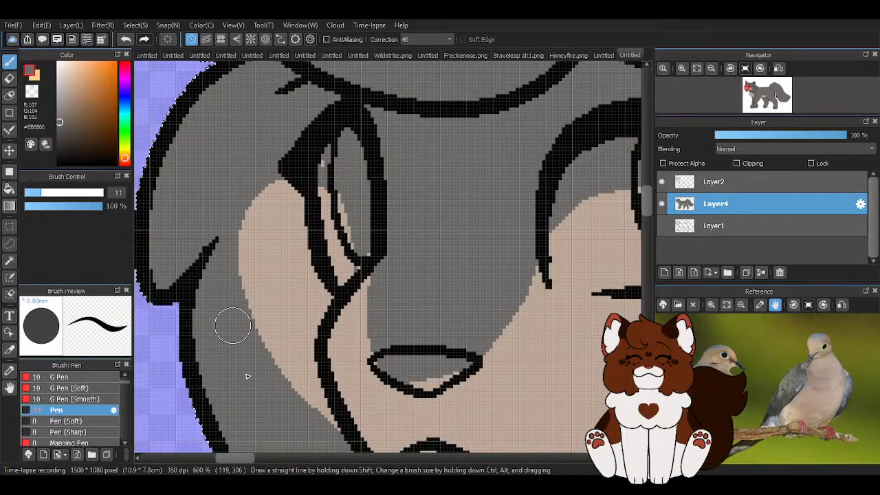
pyautogui.keyDown('alt'); pyautogui.click(275, 231); pyautogui.keyUp('alt')
pyautogui.scroll(-6, 270, 220)
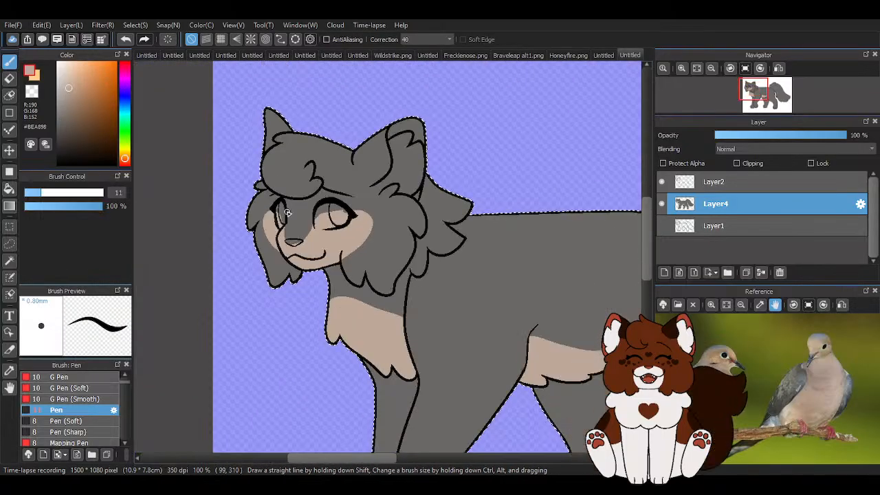
# Smooth the near cheek marking's outer edge using sampled grey #6B6866 and beige #BEA898.
pyautogui.scroll(2, 319, 209)
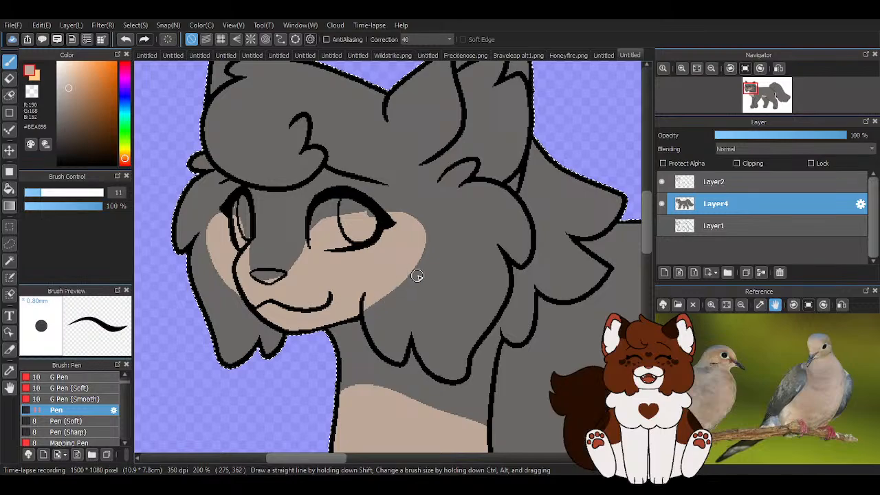
pyautogui.rightClick(428, 275)
pyautogui.scroll(3, 411, 283)
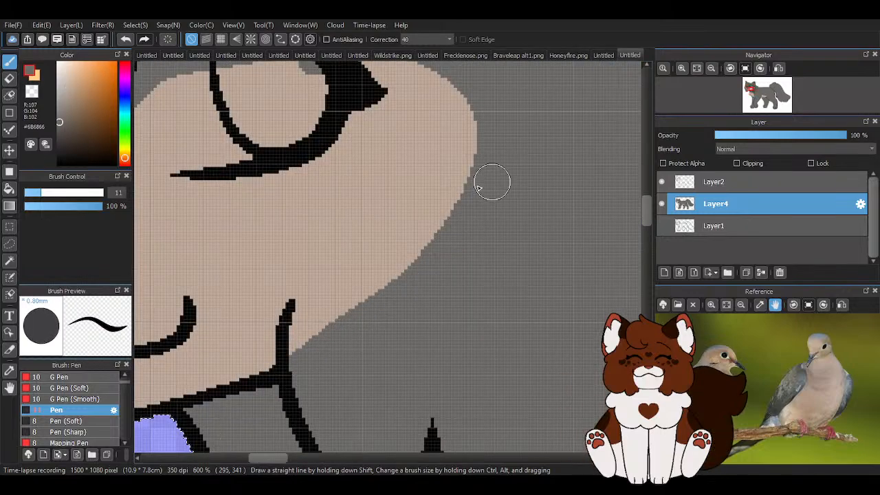
pyautogui.rightClick(271, 347)
pyautogui.moveTo(283, 351)
pyautogui.mouseDown()
pyautogui.moveTo(447, 199)
pyautogui.moveTo(343, 99)
pyautogui.mouseUp()
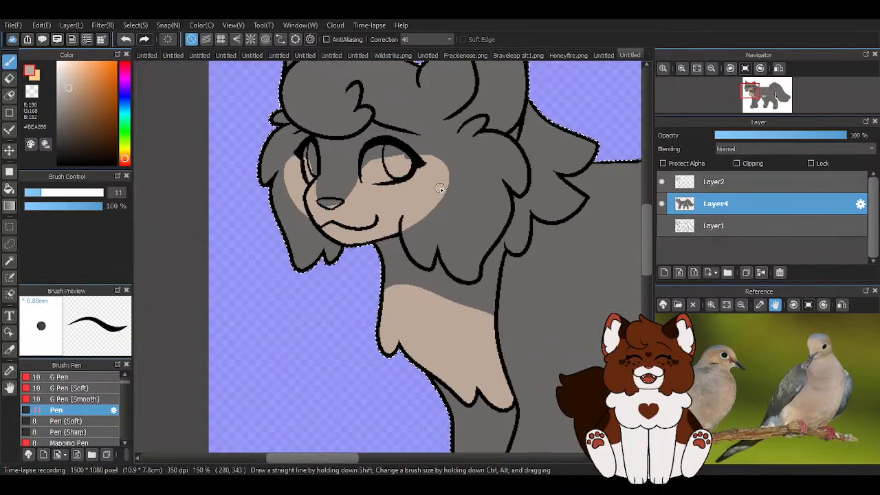
# Refine the marking's edge between the nose and the near eye with grey #6B6866, and resample the beige #BEA898.
pyautogui.scroll(-4, 448, 184)
pyautogui.scroll(5, 444, 187)
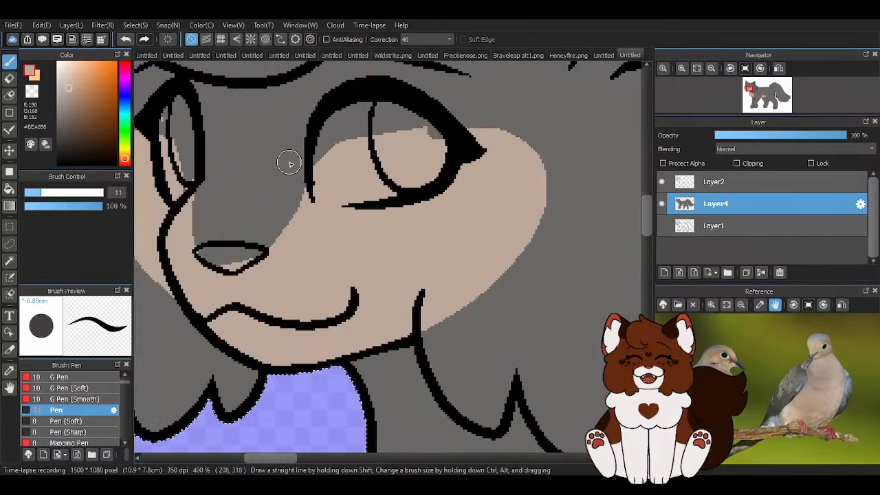
pyautogui.rightClick(253, 199)
pyautogui.scroll(2, 253, 200)
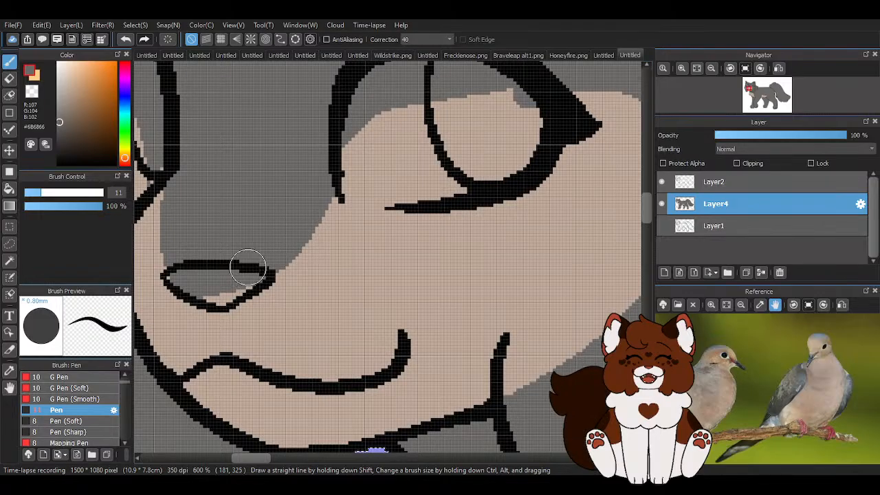
pyautogui.scroll(-4, 248, 268)
pyautogui.scroll(-3, 231, 185)
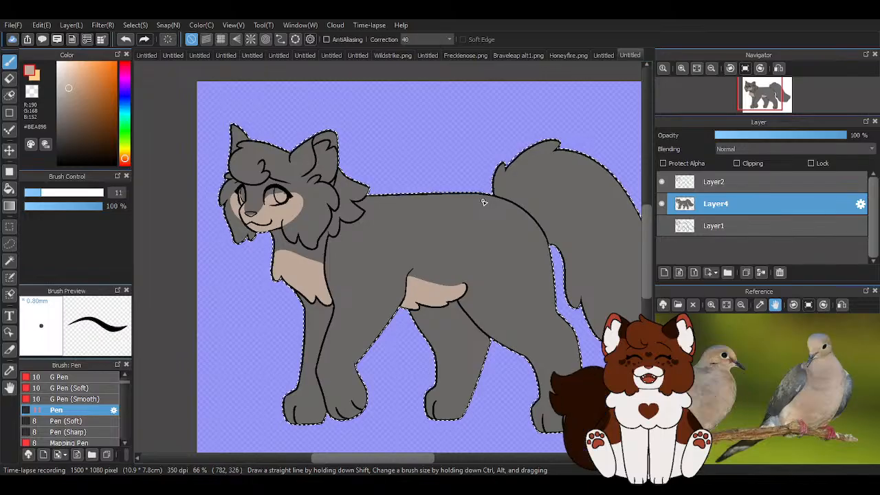
pyautogui.scroll(-1, 483, 203)
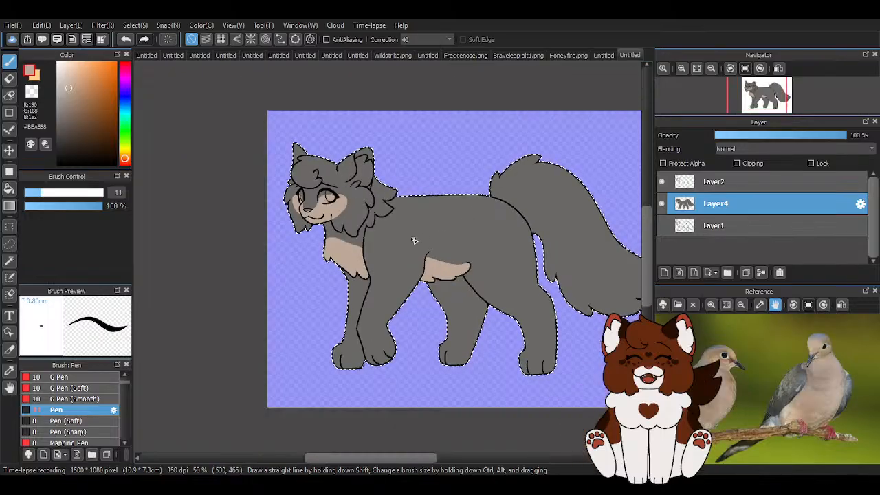
pyautogui.scroll(5, 406, 215)
pyautogui.scroll(-3, 365, 270)
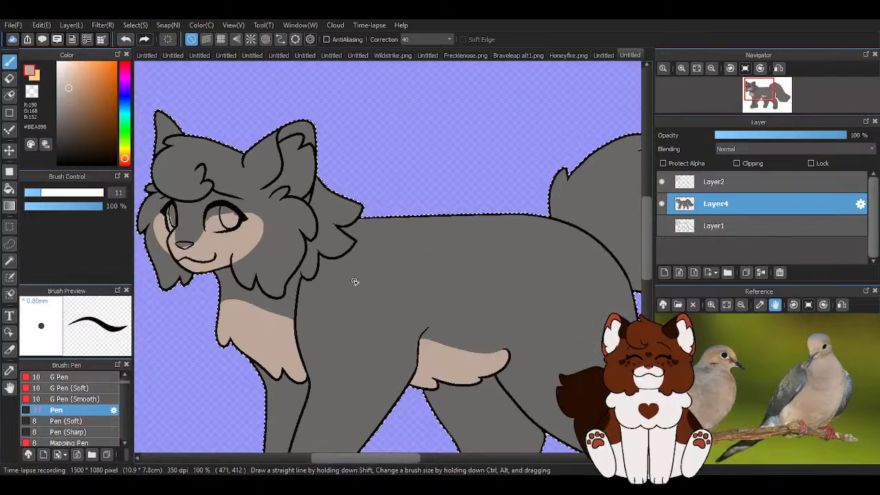
pyautogui.scroll(-4, 336, 268)
pyautogui.scroll(2, 426, 306)
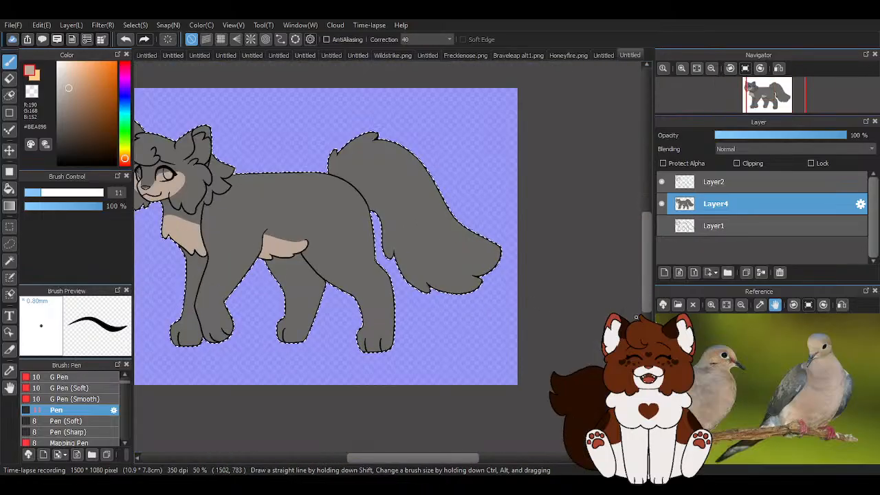
pyautogui.scroll(2, 806, 399)
pyautogui.scroll(3, 378, 275)
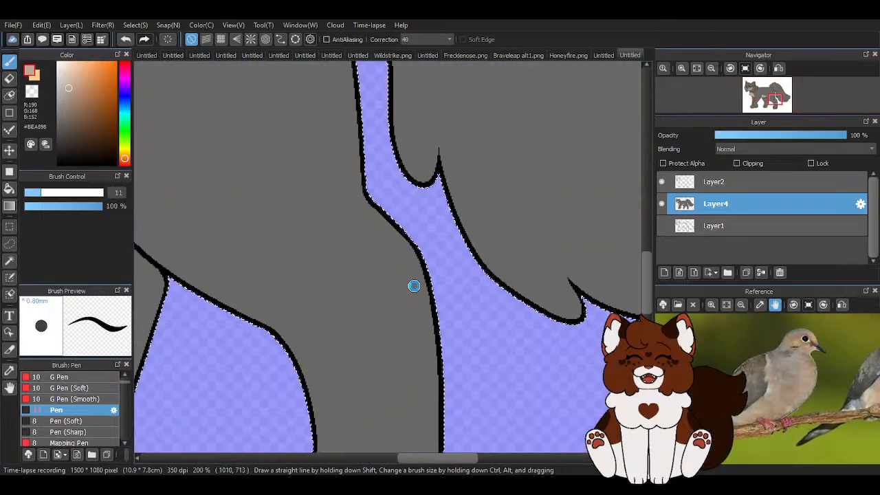
pyautogui.scroll(2, 392, 237)
pyautogui.scroll(-1, 387, 193)
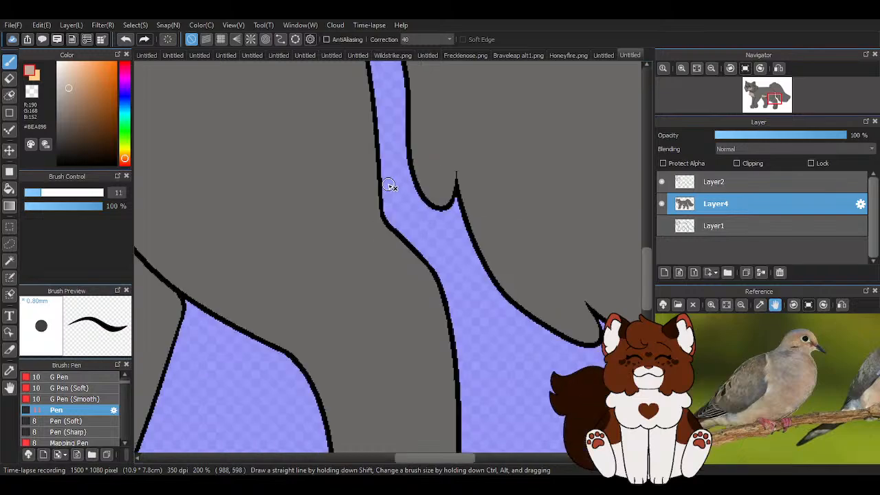
pyautogui.scroll(-2, 174, 291)
pyautogui.scroll(2, 281, 293)
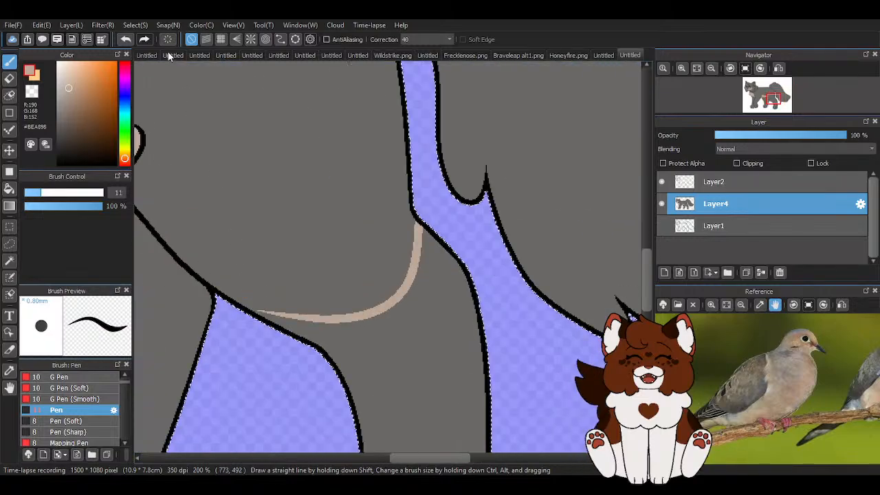
pyautogui.scroll(-1, 324, 253)
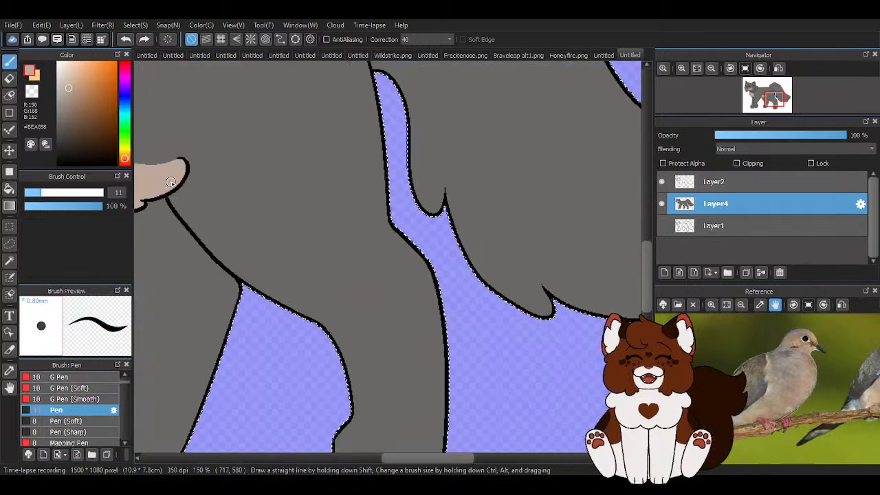
# Draw a curved beige boundary across the near hind leg from the belly fur to the back of the leg, thickening its rear bend.
pyautogui.moveTo(160, 188); pyautogui.dragTo(415, 239)
pyautogui.scroll(3, 392, 236)
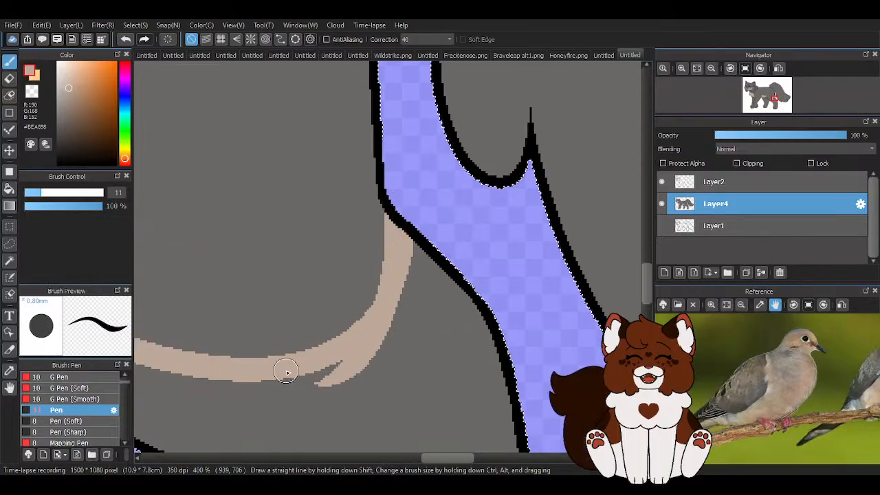
pyautogui.scroll(-1, 350, 300)
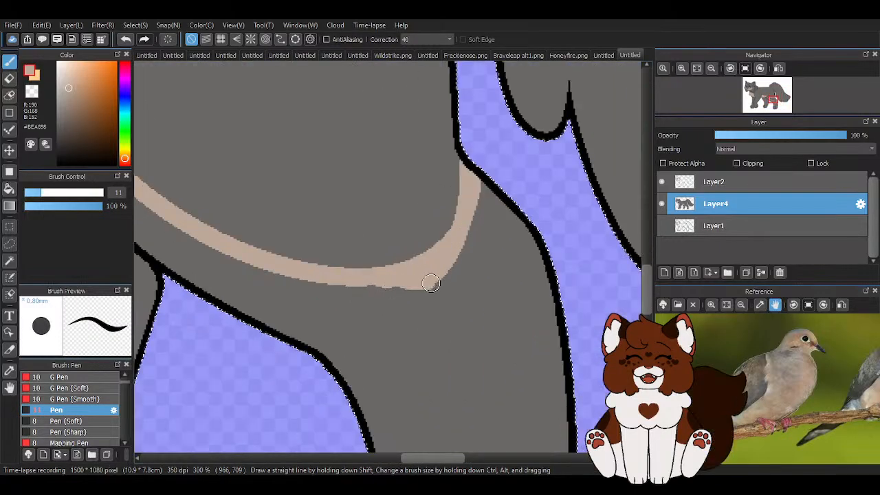
# Join the front end of the hind leg boundary to the belly fur outline with beige.
pyautogui.scroll(-5, 431, 283)
pyautogui.scroll(4, 324, 253)
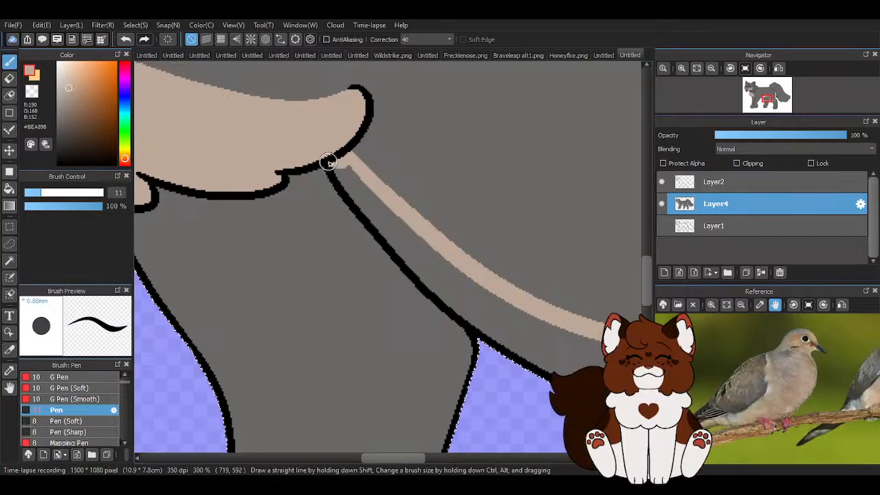
pyautogui.scroll(-1, 331, 162)
pyautogui.scroll(1, 329, 171)
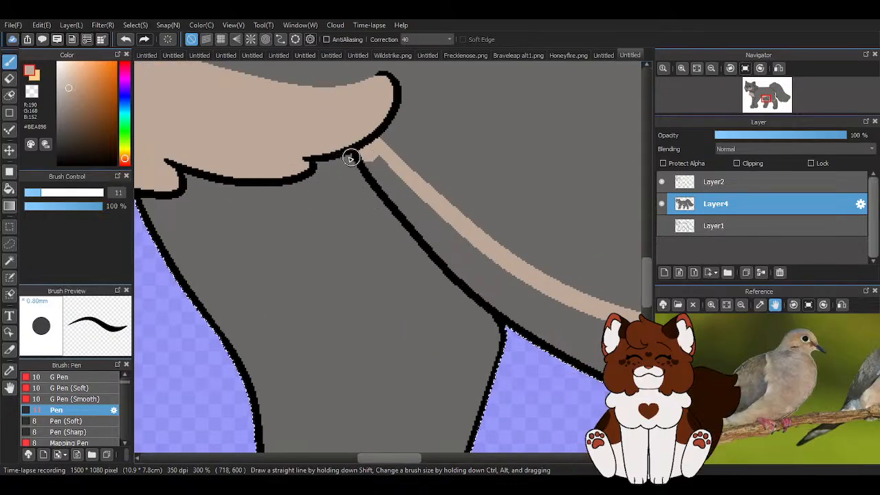
pyautogui.scroll(-4, 295, 158)
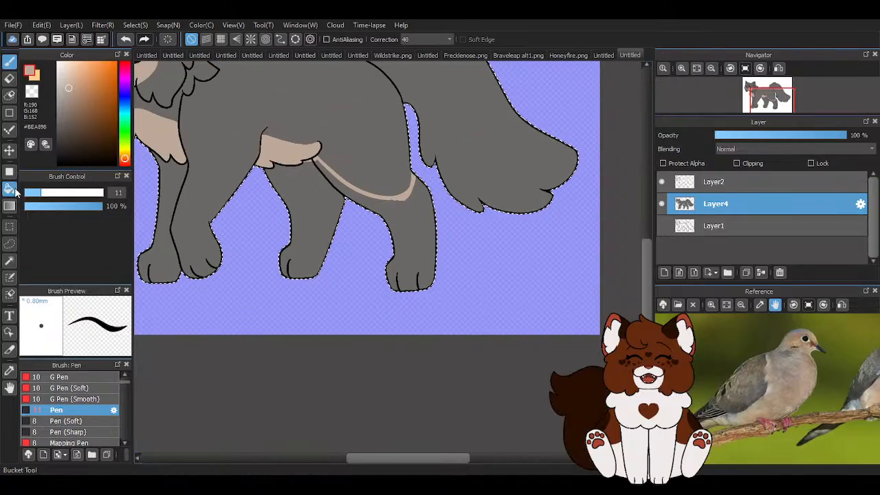
pyautogui.press('g')
pyautogui.click(422, 265)
pyautogui.scroll(-2, 422, 265)
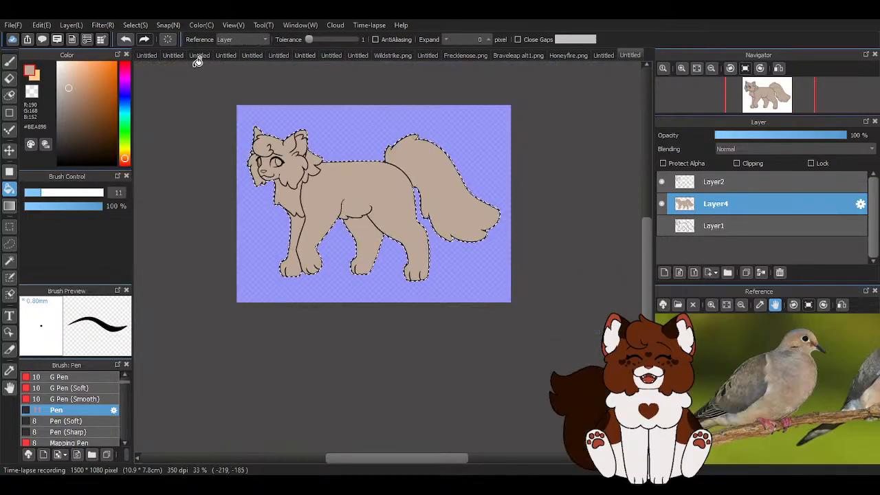
pyautogui.click(125, 39)
pyautogui.scroll(1, 382, 204)
pyautogui.scroll(2, 382, 204)
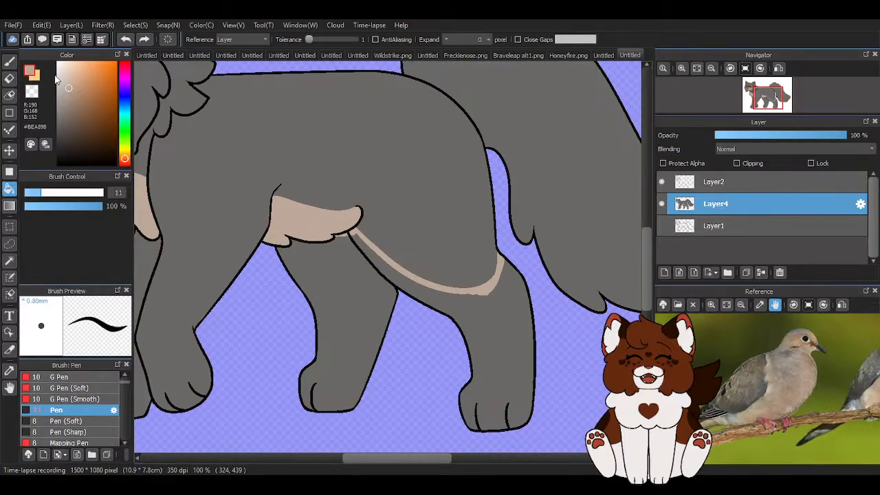
# Paint beige along the underside of the belly fur and at the back of the hind leg to close the boundary.
pyautogui.press('b')
pyautogui.scroll(3, 355, 268)
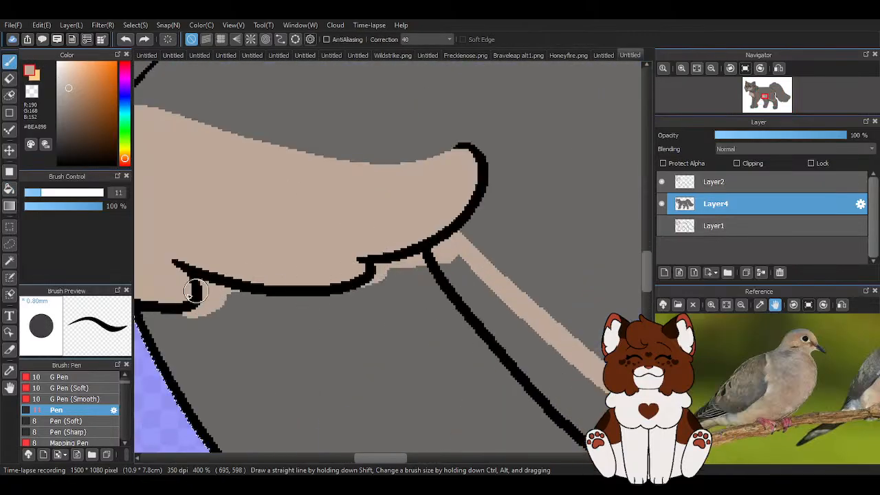
pyautogui.scroll(-3, 358, 286)
pyautogui.scroll(2, 405, 268)
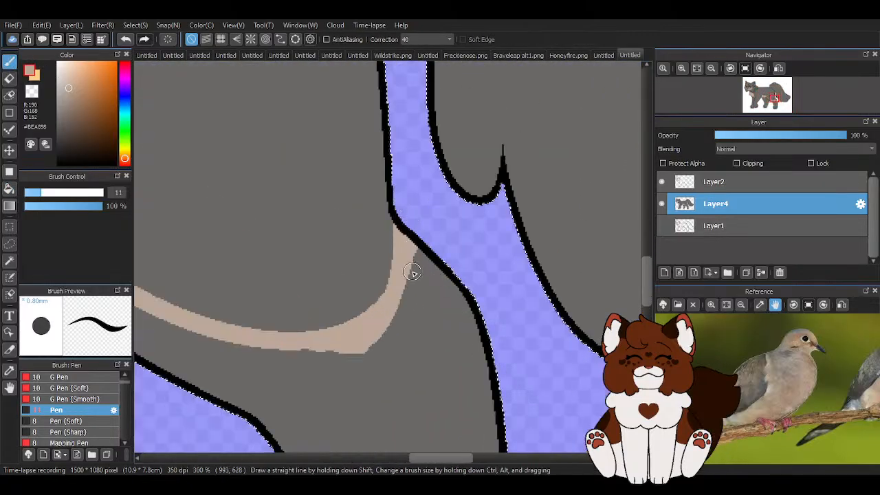
pyautogui.scroll(-3, 421, 236)
# Fill both hind legs below the boundary with the beige #BEA898 and return to the Pen brush.
pyautogui.press('g')
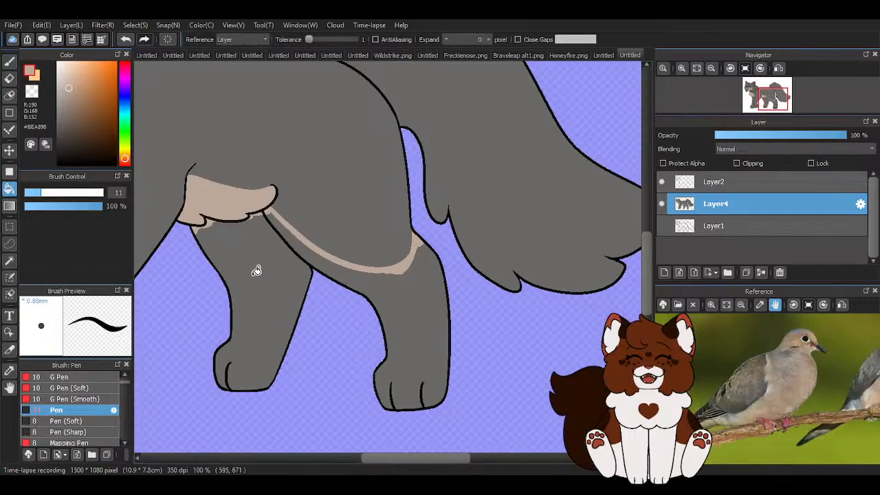
pyautogui.click(256, 269)
pyautogui.scroll(-3, 444, 300)
pyautogui.press('b')
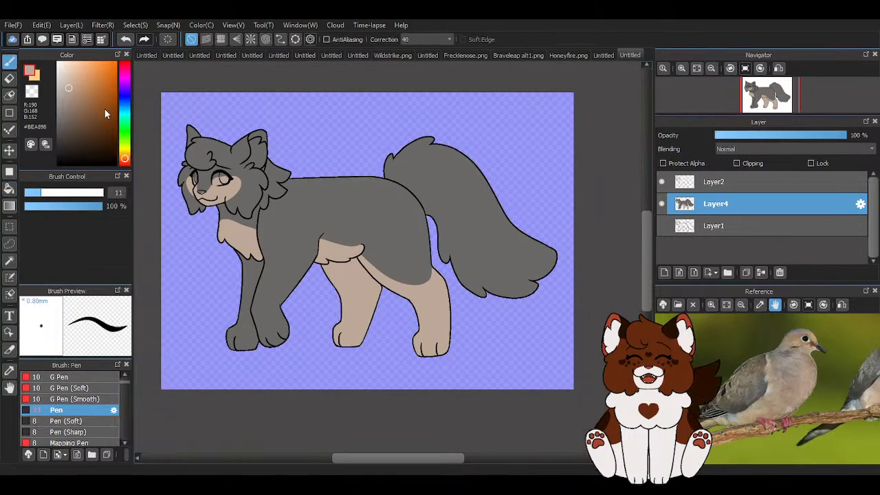
pyautogui.scroll(4, 309, 248)
pyautogui.scroll(-2, 332, 202)
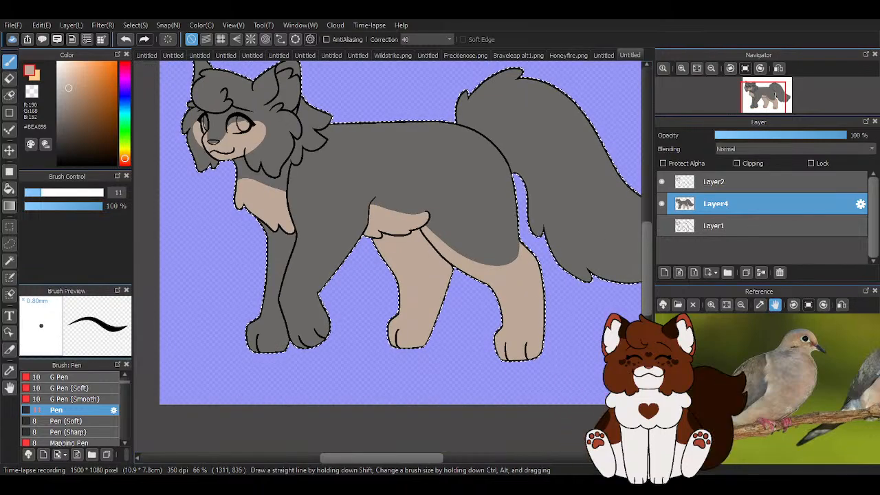
pyautogui.scroll(-1, 305, 210)
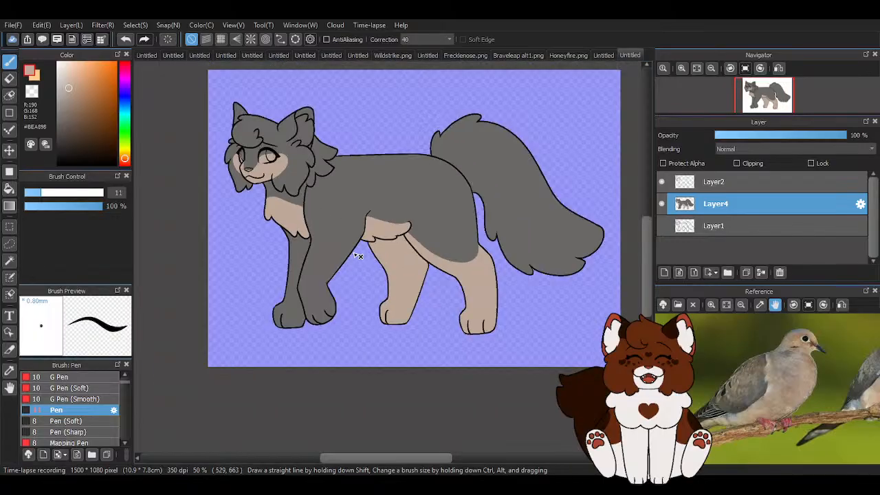
pyautogui.scroll(4, 319, 266)
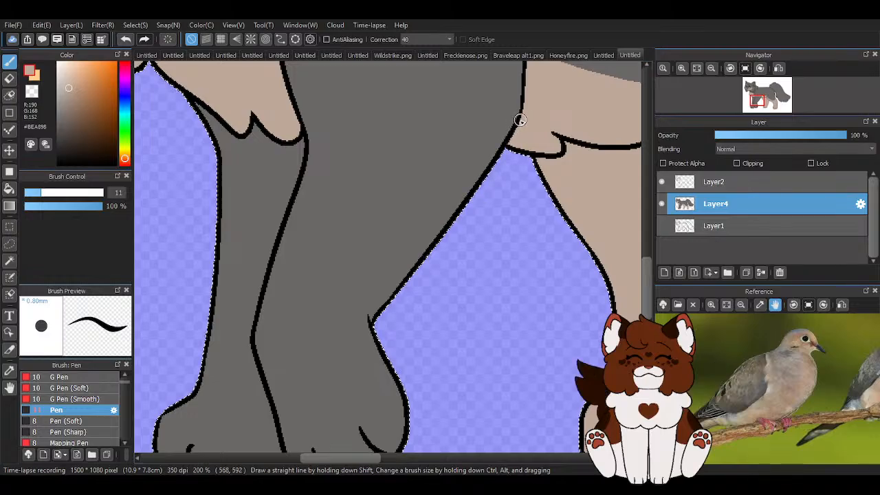
pyautogui.moveTo(502, 147)
pyautogui.mouseDown()
pyautogui.moveTo(337, 304)
pyautogui.moveTo(235, 317)
pyautogui.moveTo(308, 314)
pyautogui.moveTo(502, 141)
pyautogui.mouseUp()
pyautogui.click(125, 39)
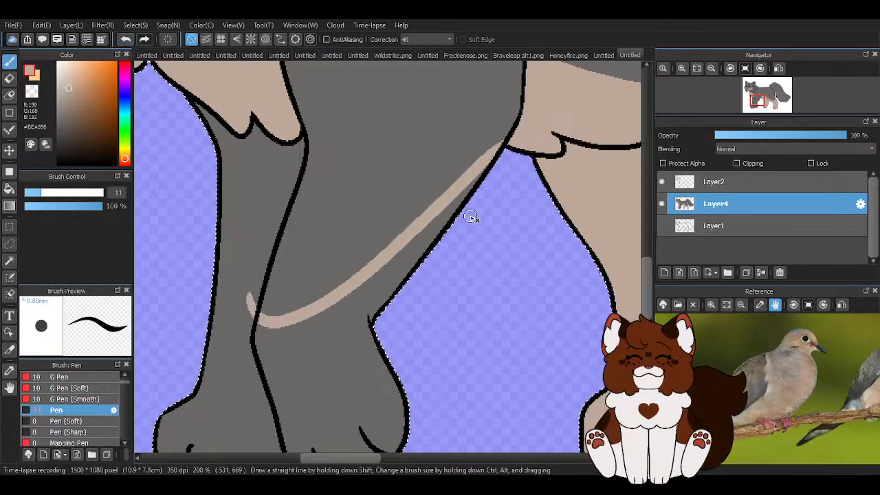
pyautogui.scroll(-2, 245, 252)
pyautogui.scroll(2, 246, 251)
pyautogui.click(119, 35)
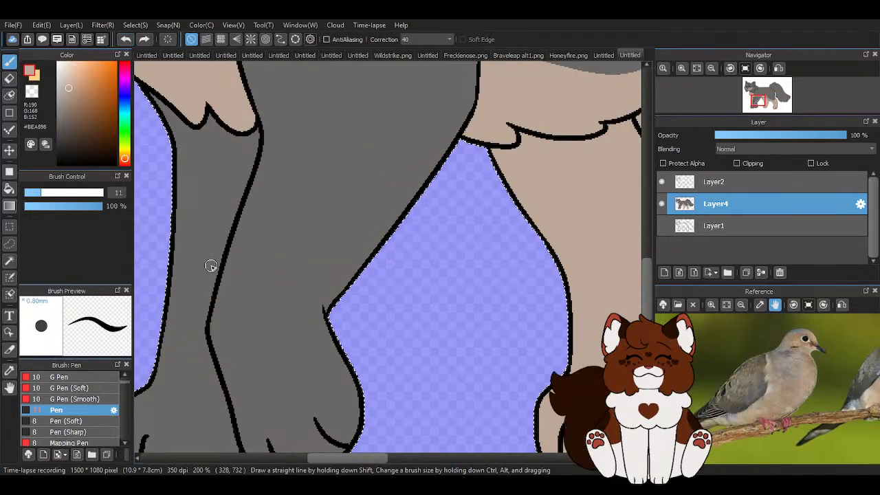
# Draw curved beige #BEA898 boundaries across both front legs, running the near leg's line from above the paw up to the belly fur.
pyautogui.moveTo(210, 265)
pyautogui.mouseDown()
pyautogui.moveTo(288, 306)
pyautogui.moveTo(459, 134)
pyautogui.mouseUp()
pyautogui.scroll(1, 413, 190)
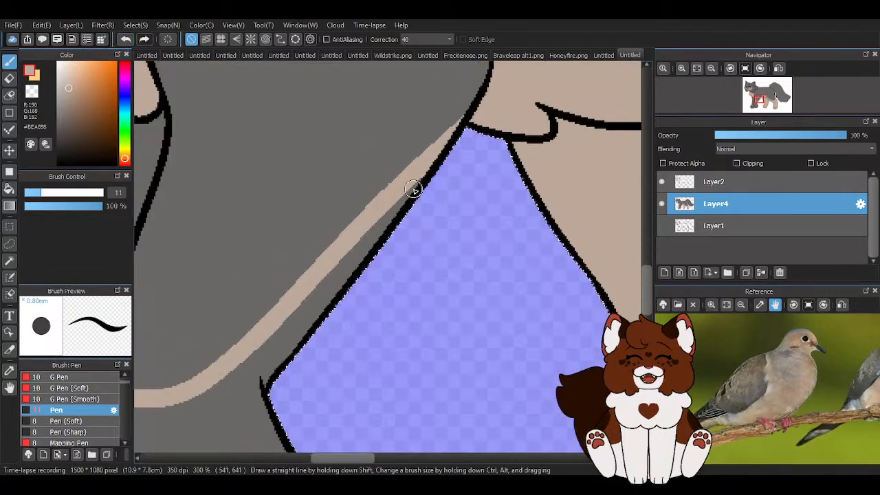
pyautogui.scroll(-3, 387, 235)
pyautogui.scroll(3, 325, 255)
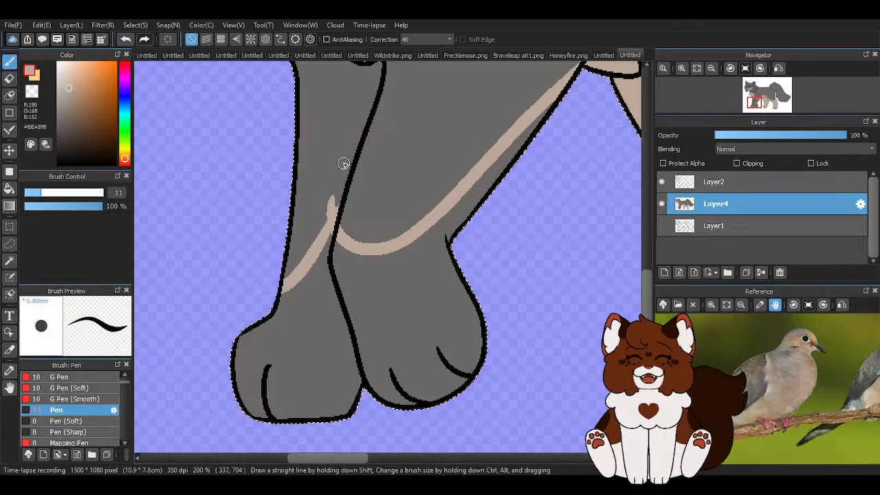
# Thin the far front leg's boundary from above with the base grey #6B6866, and pick the beige again.
pyautogui.scroll(2, 332, 177)
pyautogui.keyDown('alt'); pyautogui.click(333, 177); pyautogui.keyUp('alt')
pyautogui.moveTo(218, 375)
pyautogui.mouseDown()
pyautogui.moveTo(252, 375)
pyautogui.moveTo(308, 290)
pyautogui.moveTo(338, 201)
pyautogui.mouseUp()
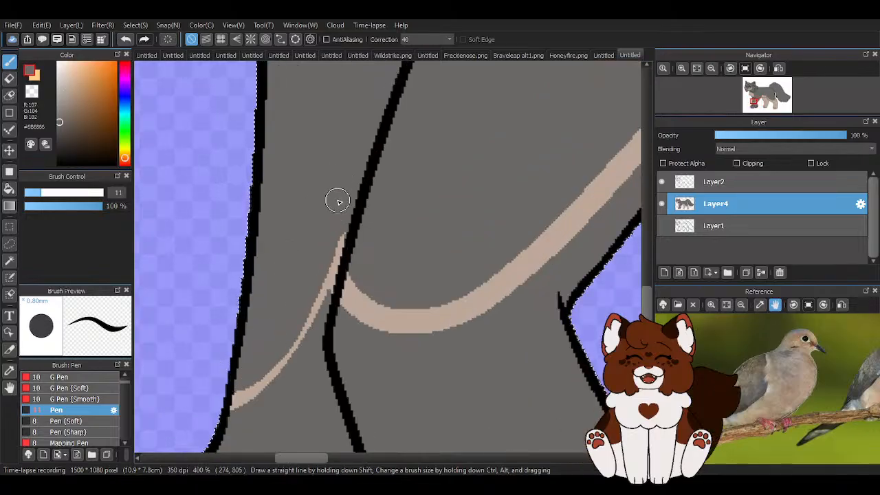
pyautogui.keyDown('alt'); pyautogui.click(310, 318); pyautogui.keyUp('alt')
# Fill both front legs below the boundaries with the beige #BEA898 and return to the Pen brush.
pyautogui.scroll(-5, 332, 300)
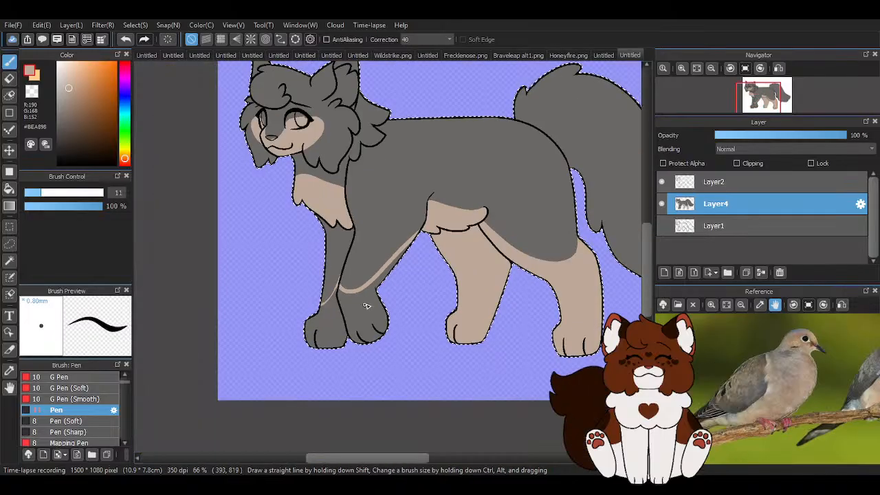
pyautogui.scroll(3, 422, 287)
pyautogui.click(9, 188)
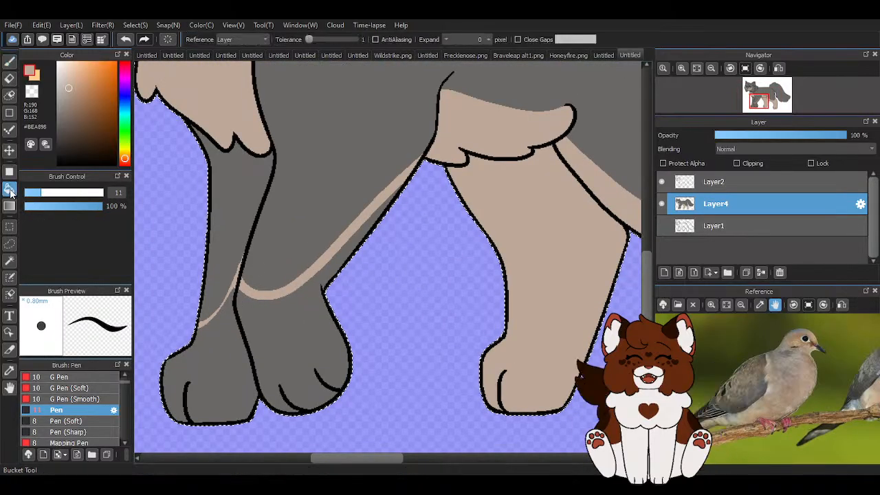
pyautogui.click(236, 338)
pyautogui.scroll(-1, 403, 328)
pyautogui.click(8, 60)
# Reshape the far front leg's colour boundary with grey #6B6866 strokes, extending the grey slightly toward the paw.
pyautogui.scroll(3, 291, 356)
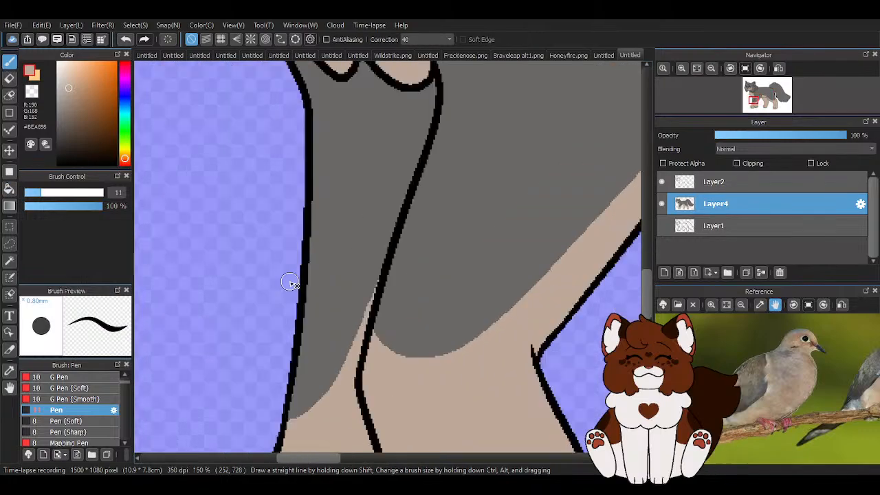
pyautogui.moveTo(280, 413)
pyautogui.mouseDown()
pyautogui.moveTo(308, 415)
pyautogui.moveTo(342, 360)
pyautogui.mouseUp()
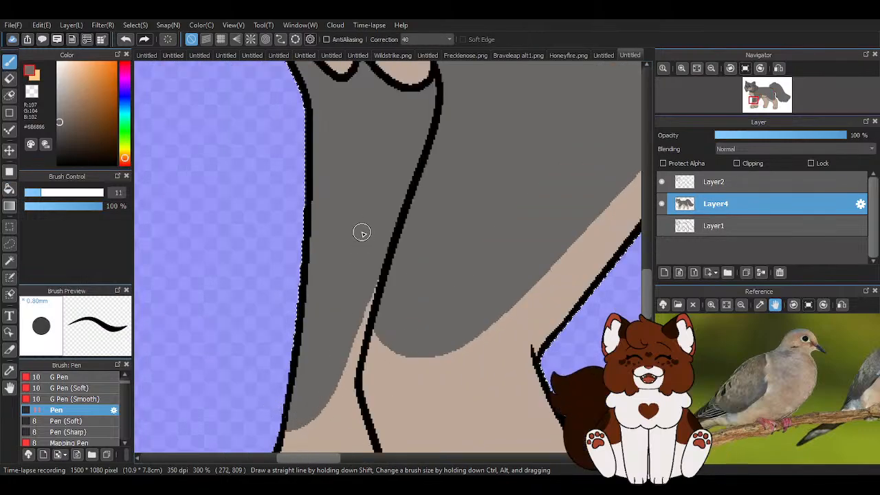
pyautogui.scroll(-2, 361, 232)
pyautogui.scroll(2, 358, 292)
pyautogui.scroll(1, 328, 405)
pyautogui.moveTo(274, 368)
pyautogui.mouseDown()
pyautogui.moveTo(264, 349)
pyautogui.moveTo(334, 340)
pyautogui.moveTo(384, 218)
pyautogui.moveTo(396, 134)
pyautogui.mouseUp()
pyautogui.scroll(-5, 357, 282)
pyautogui.scroll(3, 399, 289)
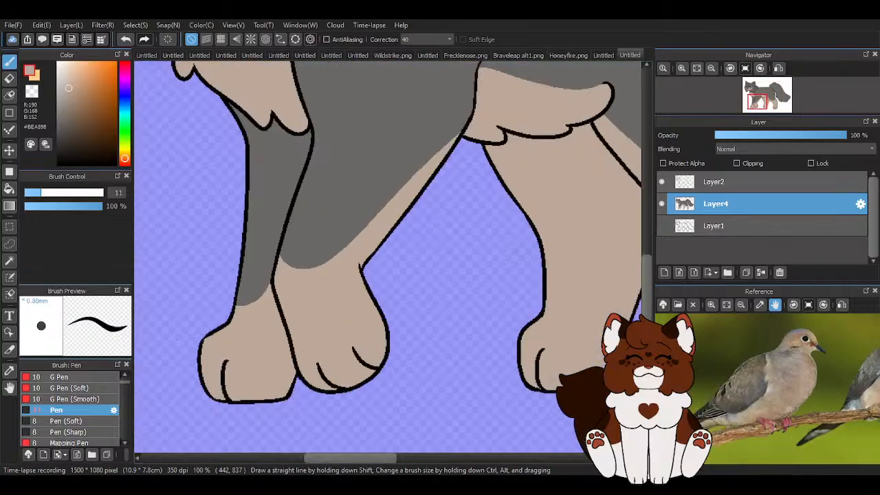
# Extend the grey on the near front leg toward the paw and narrow the beige strip along its rear edge.
pyautogui.rightClick(302, 199)
pyautogui.moveTo(281, 252)
pyautogui.mouseDown()
pyautogui.moveTo(355, 212)
pyautogui.moveTo(436, 114)
pyautogui.mouseUp()
pyautogui.scroll(-3, 304, 252)
pyautogui.scroll(3, 305, 252)
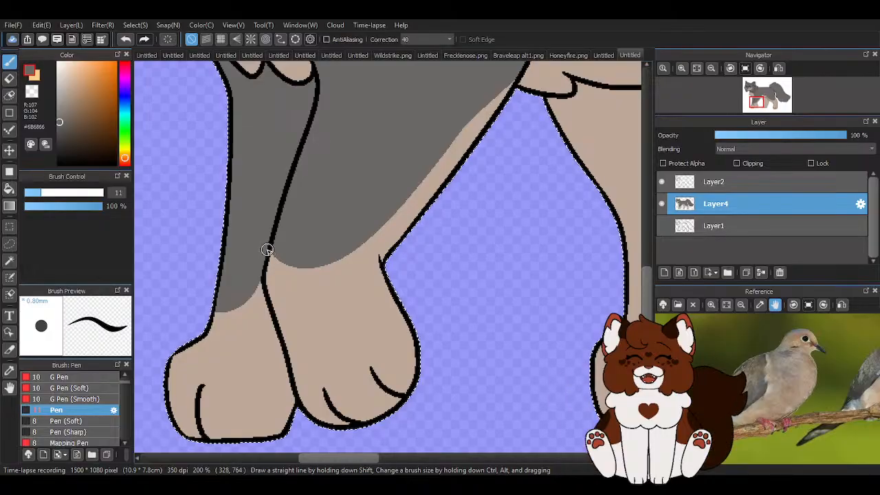
pyautogui.moveTo(268, 254)
pyautogui.mouseDown()
pyautogui.moveTo(287, 278)
pyautogui.moveTo(339, 274)
pyautogui.mouseUp()
pyautogui.moveTo(354, 241); pyautogui.dragTo(294, 268)
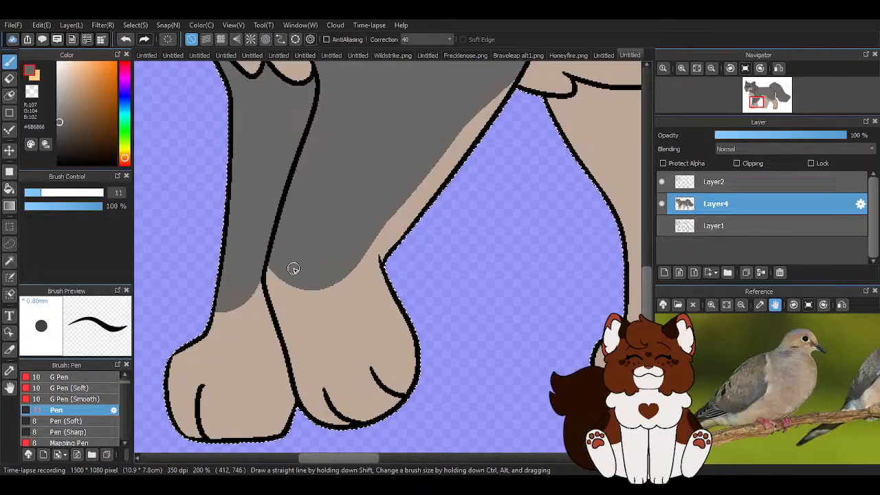
pyautogui.keyDown('alt'); pyautogui.click(301, 300); pyautogui.keyUp('alt')
pyautogui.scroll(-3, 301, 300)
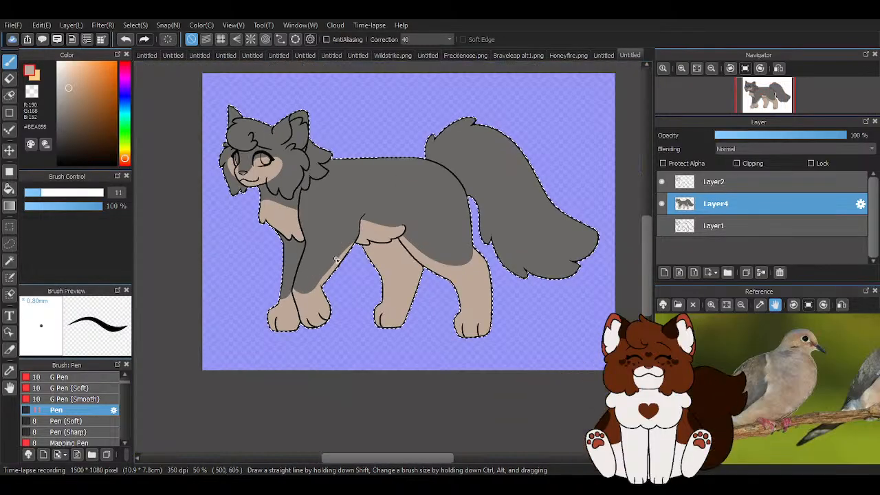
# Taper the top of the near front leg's beige strip with grey and restore beige where the stroke crosses the belly fur.
pyautogui.scroll(3, 332, 264)
pyautogui.keyDown('alt'); pyautogui.click(301, 288); pyautogui.keyUp('alt')
pyautogui.scroll(1, 302, 305)
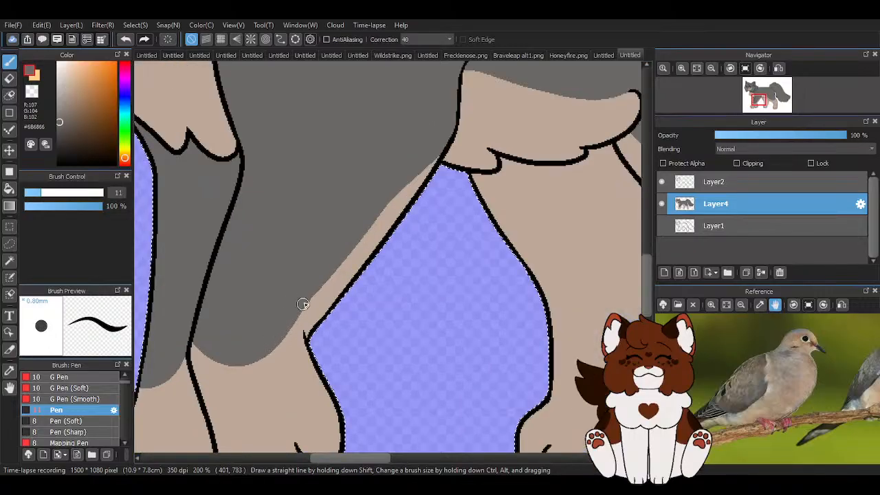
pyautogui.moveTo(424, 175)
pyautogui.mouseDown()
pyautogui.moveTo(480, 141)
pyautogui.moveTo(427, 159)
pyautogui.mouseUp()
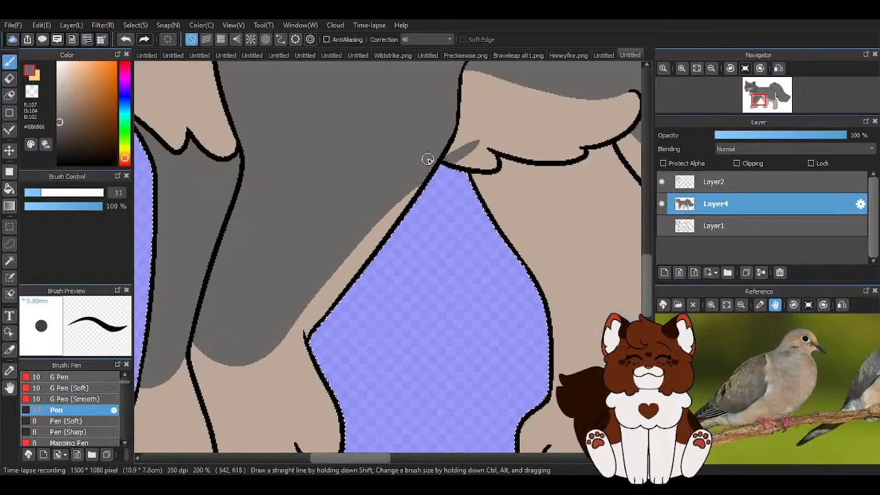
pyautogui.keyDown('alt'); pyautogui.click(496, 108); pyautogui.keyUp('alt')
pyautogui.scroll(3, 495, 112)
pyautogui.scroll(-8, 309, 240)
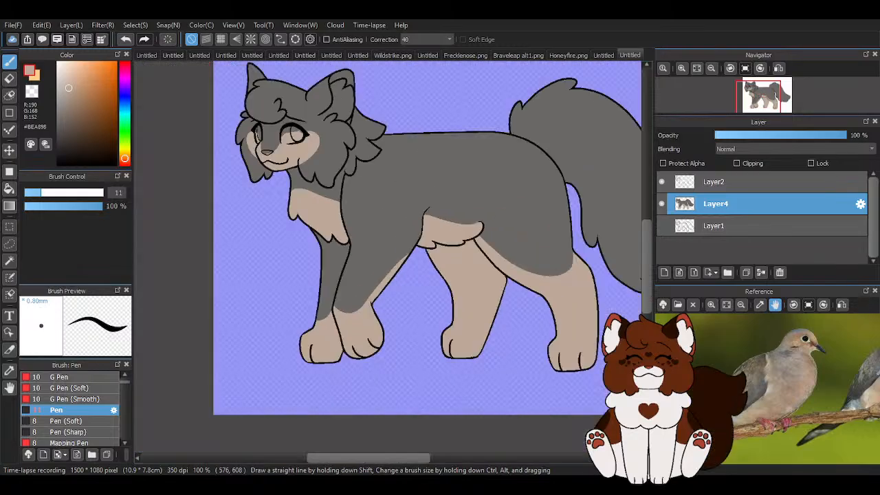
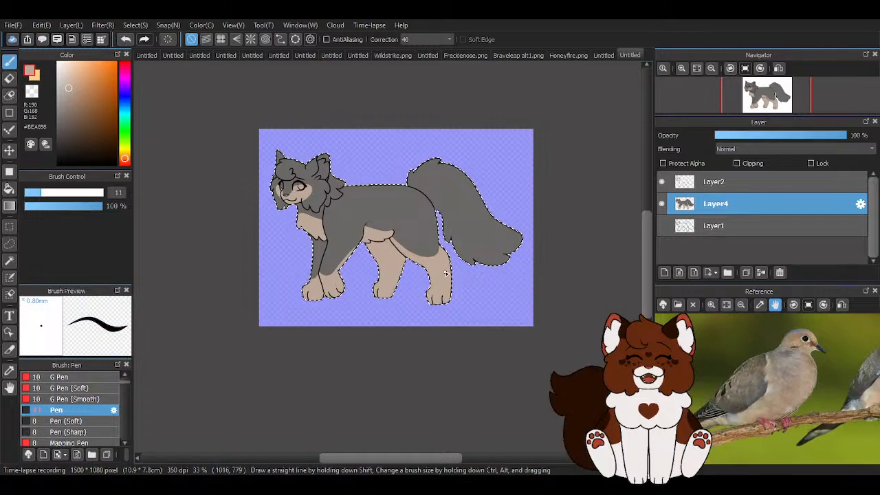
pyautogui.scroll(4, 445, 273)
pyautogui.scroll(-3, 445, 273)
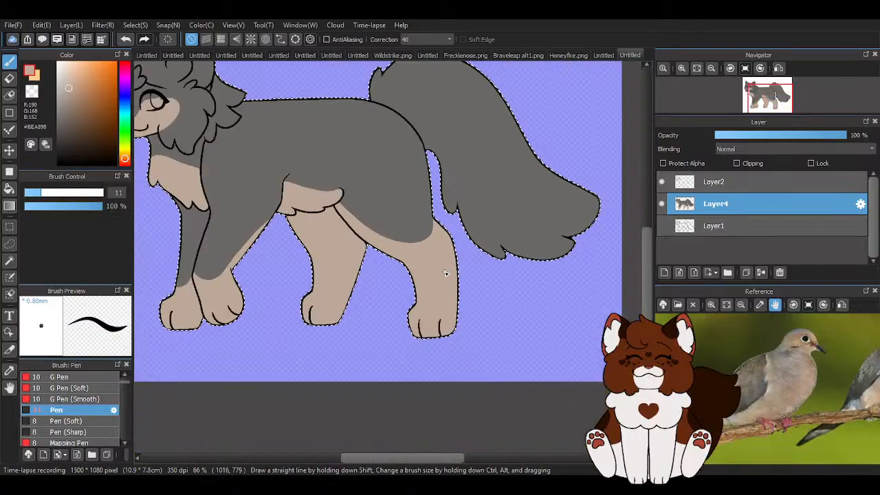
pyautogui.scroll(-1, 444, 273)
pyautogui.scroll(1, 445, 273)
pyautogui.scroll(-1, 444, 273)
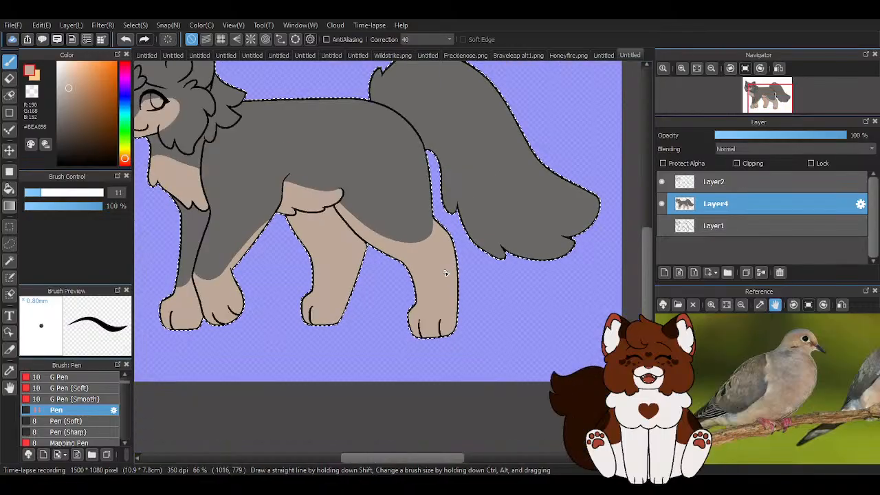
pyautogui.scroll(1, 444, 273)
pyautogui.scroll(-1, 445, 273)
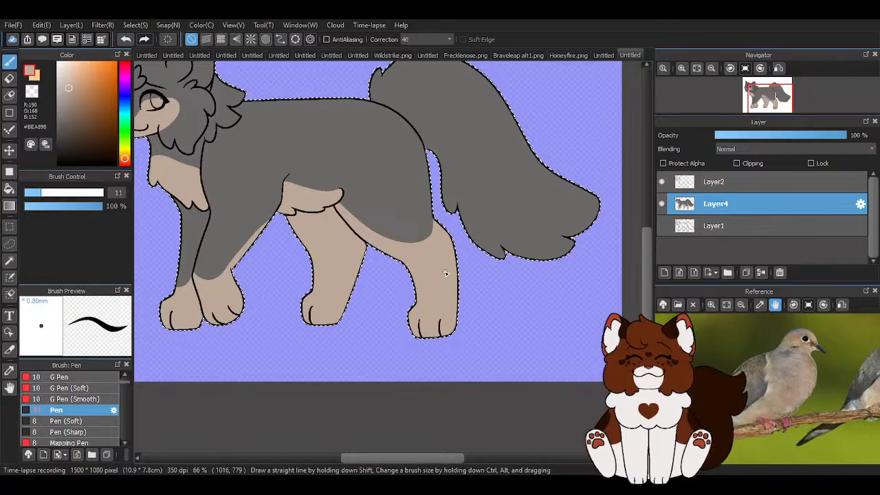
pyautogui.scroll(1, 503, 274)
pyautogui.scroll(-1, 504, 274)
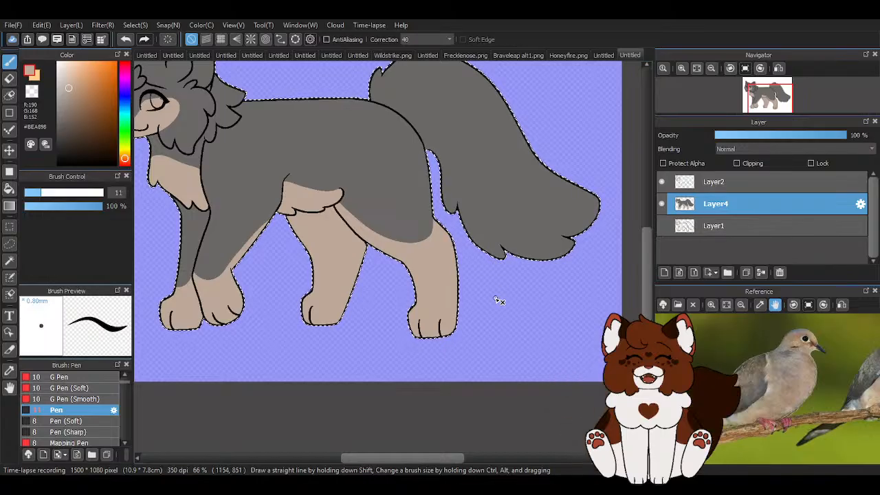
pyautogui.scroll(1, 394, 191)
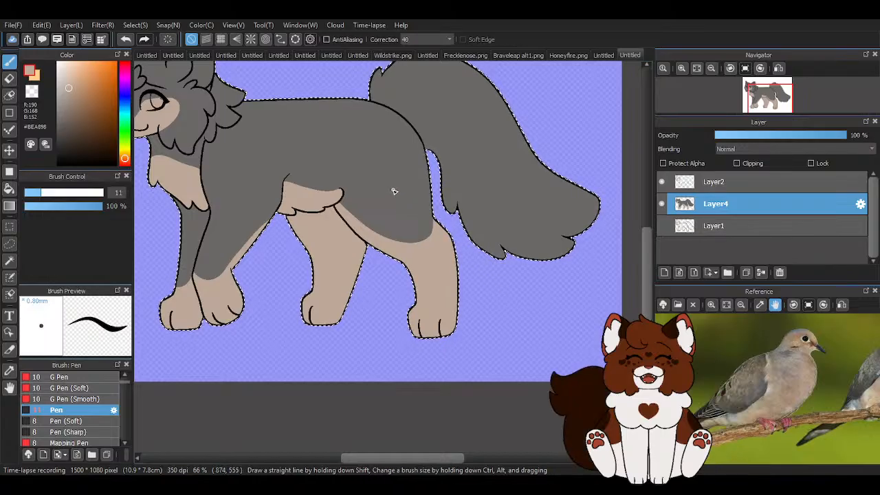
pyautogui.scroll(-1, 512, 326)
pyautogui.scroll(-1, 513, 327)
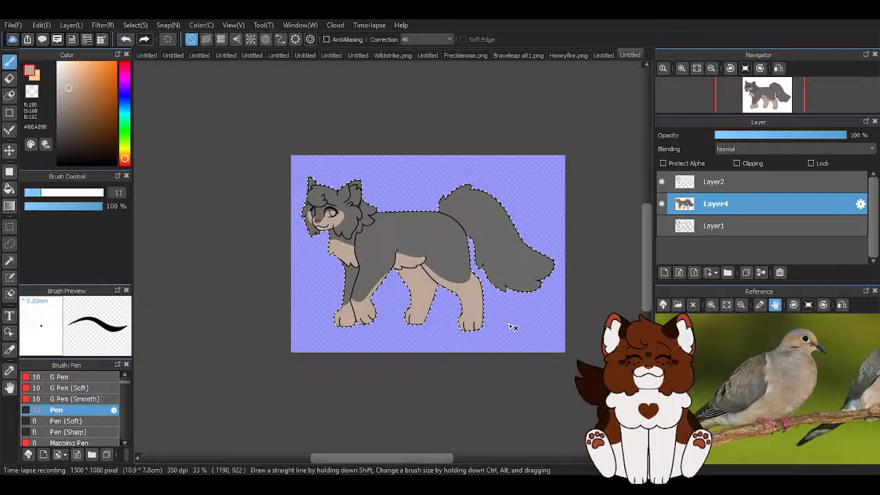
# Smooth the upper edge of the beige chest marking with a beige stroke.
pyautogui.scroll(6, 392, 240)
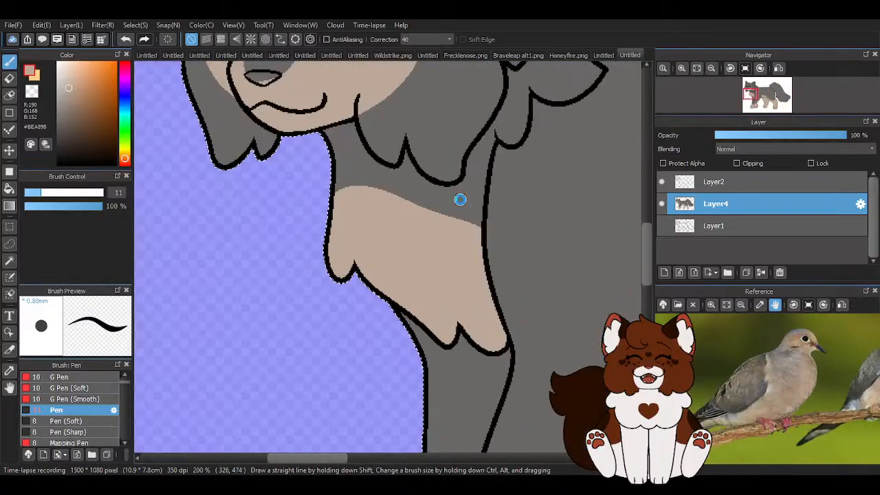
pyautogui.scroll(2, 506, 273)
pyautogui.moveTo(506, 273); pyautogui.dragTo(382, 213)
pyautogui.scroll(-6, 396, 251)
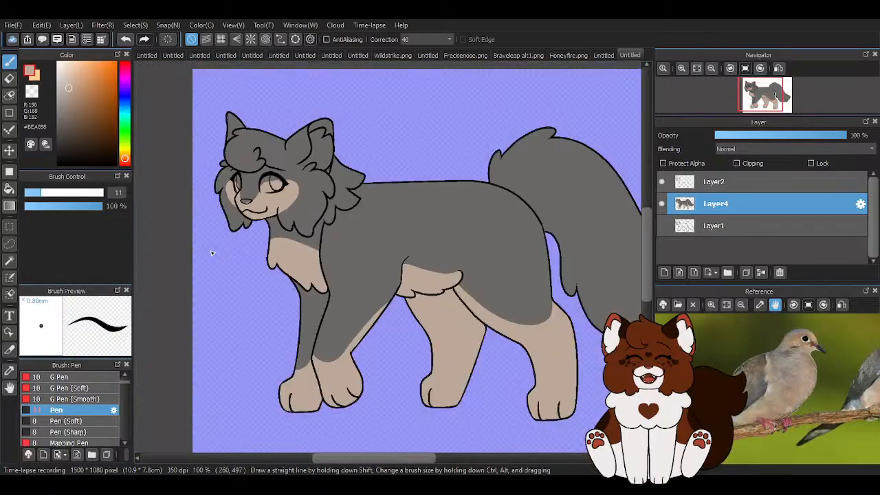
# Reshape the upper edge of the belly fur marking into a smooth curve with grey #6B6866 and beige #BEA898 strokes.
pyautogui.scroll(2, 469, 288)
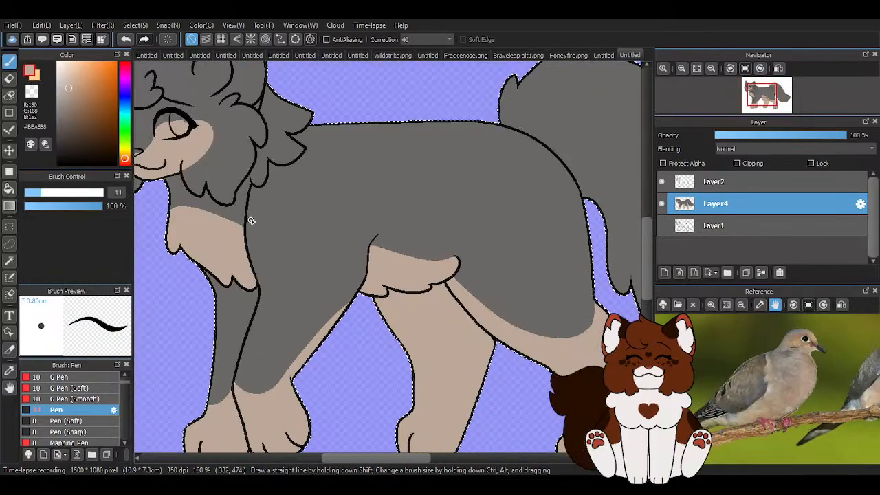
pyautogui.scroll(2, 422, 239)
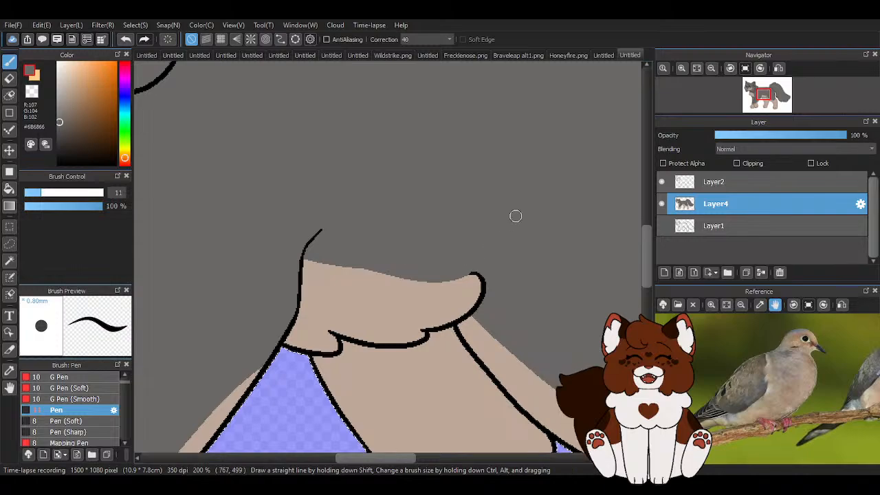
pyautogui.scroll(1, 516, 216)
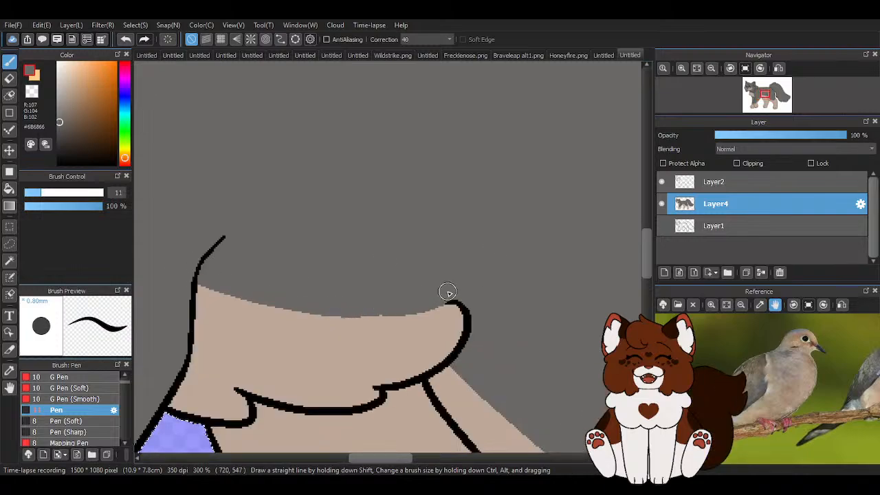
pyautogui.moveTo(449, 293)
pyautogui.mouseDown()
pyautogui.moveTo(326, 311)
pyautogui.moveTo(197, 286)
pyautogui.moveTo(155, 297)
pyautogui.mouseUp()
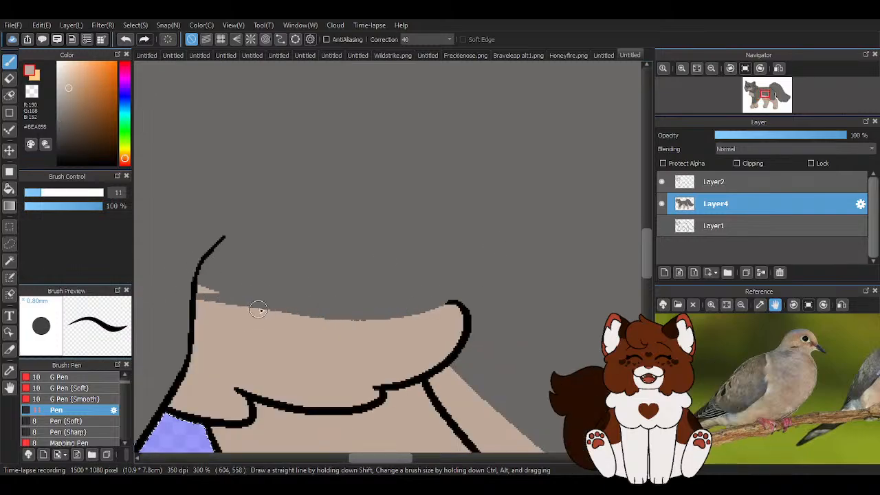
pyautogui.moveTo(259, 310)
pyautogui.mouseDown()
pyautogui.moveTo(187, 291)
pyautogui.moveTo(229, 294)
pyautogui.moveTo(185, 293)
pyautogui.moveTo(290, 314)
pyautogui.moveTo(389, 318)
pyautogui.moveTo(493, 271)
pyautogui.moveTo(461, 298)
pyautogui.moveTo(489, 286)
pyautogui.mouseUp()
pyautogui.keyDown('alt'); pyautogui.click(472, 268); pyautogui.keyUp('alt')
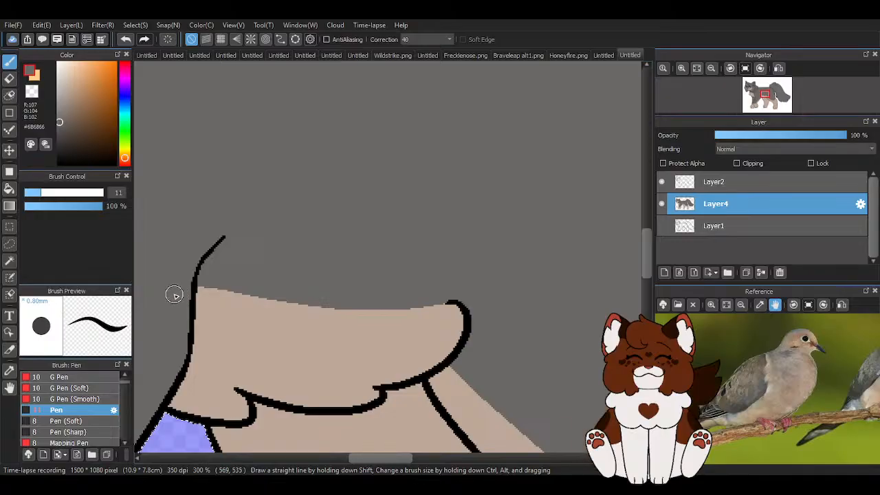
pyautogui.keyDown('alt'); pyautogui.click(230, 319); pyautogui.keyUp('alt')
pyautogui.scroll(-4, 362, 280)
pyautogui.scroll(-1, 405, 271)
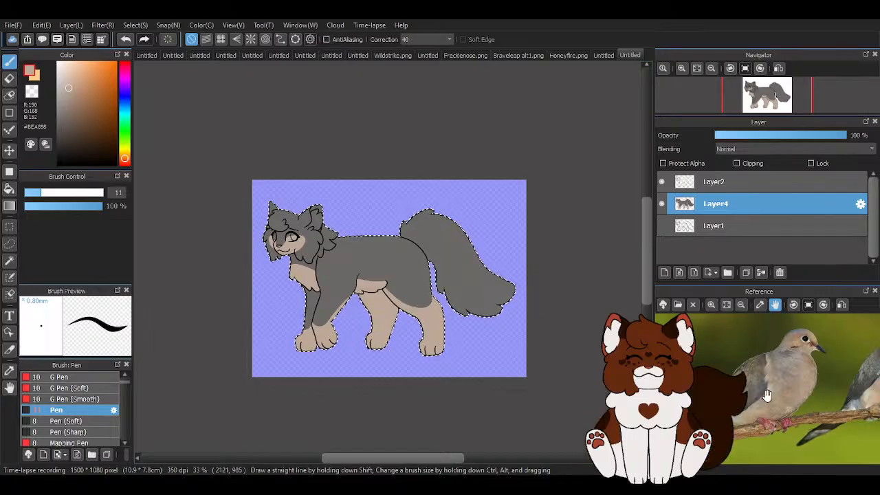
# Draw a curved beige boundary along the tail from the rump to its upper outline near the tip, closing the gap beside the rump.
pyautogui.scroll(3, 509, 288)
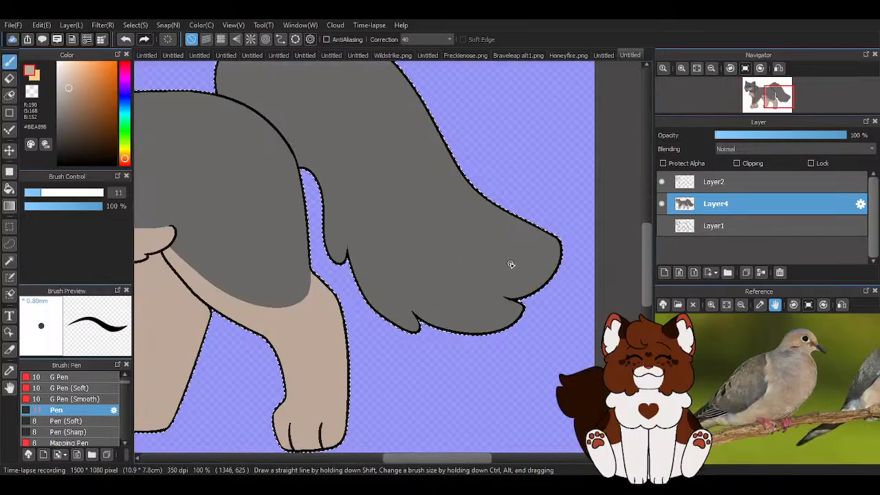
pyautogui.moveTo(297, 146)
pyautogui.mouseDown()
pyautogui.moveTo(287, 150)
pyautogui.moveTo(307, 149)
pyautogui.mouseUp()
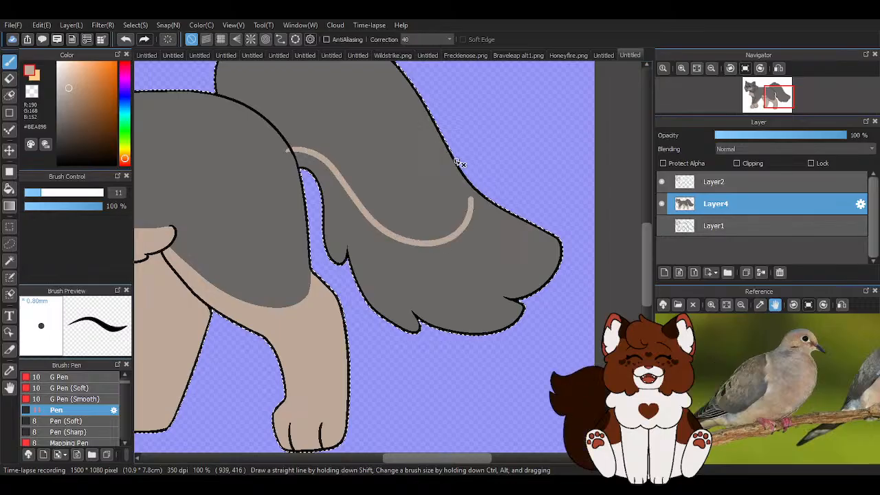
pyautogui.scroll(3, 460, 163)
pyautogui.scroll(-3, 454, 308)
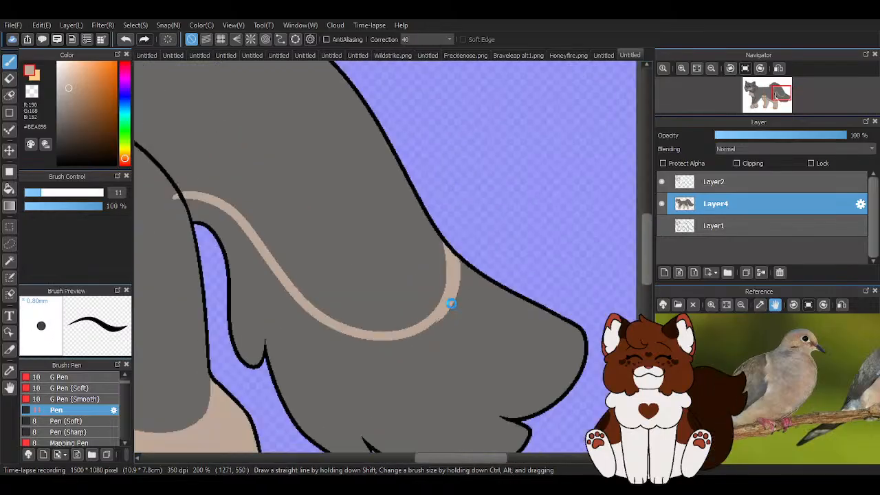
pyautogui.scroll(3, 260, 187)
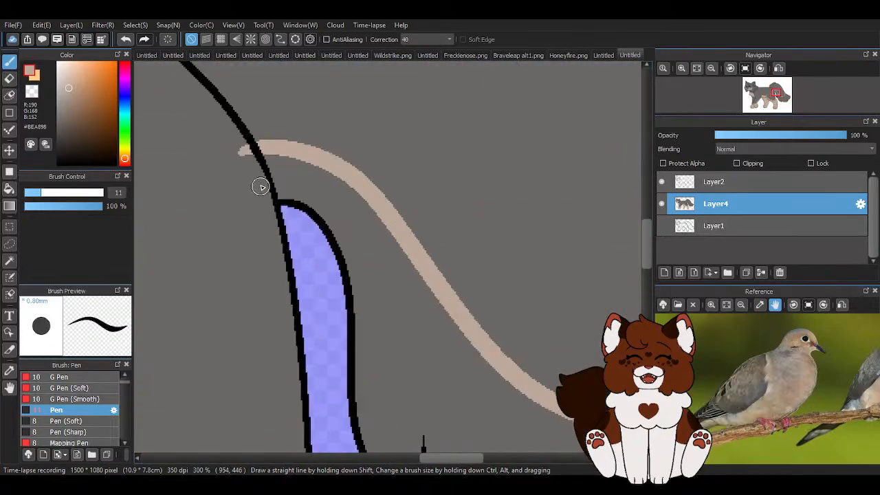
pyautogui.moveTo(268, 163); pyautogui.dragTo(289, 199)
# Fill the tail's underside below the boundary with the beige #BEA898 and return to the Pen brush.
pyautogui.press('g')
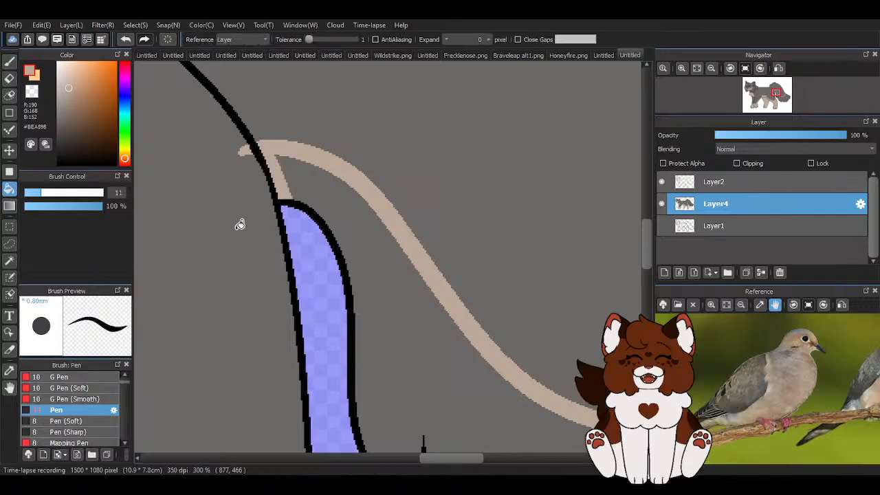
pyautogui.click(367, 237)
pyautogui.click(12, 62)
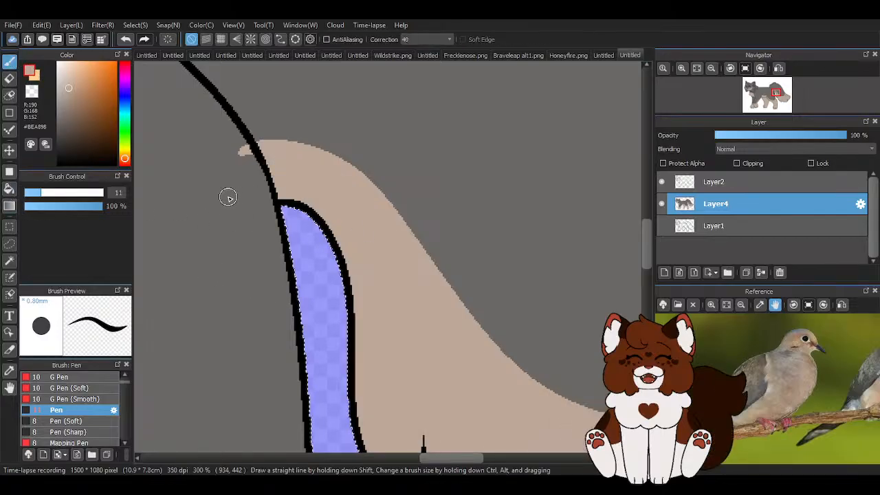
# Paint over the beige spill past the rump outline and smooth the tail boundary near the rump with grey #6B6866.
pyautogui.keyDown('alt'); pyautogui.click(237, 186); pyautogui.keyUp('alt')
pyautogui.scroll(-5, 240, 183)
pyautogui.scroll(3, 304, 257)
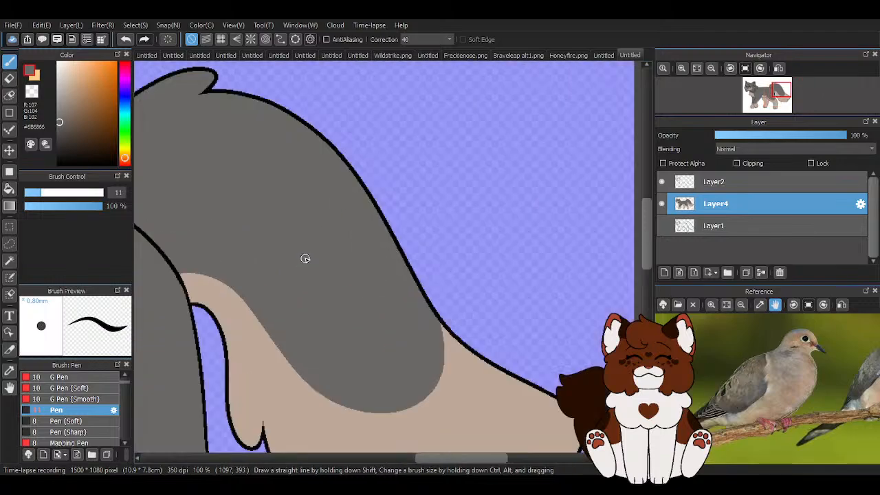
pyautogui.scroll(-3, 364, 227)
pyautogui.scroll(3, 337, 199)
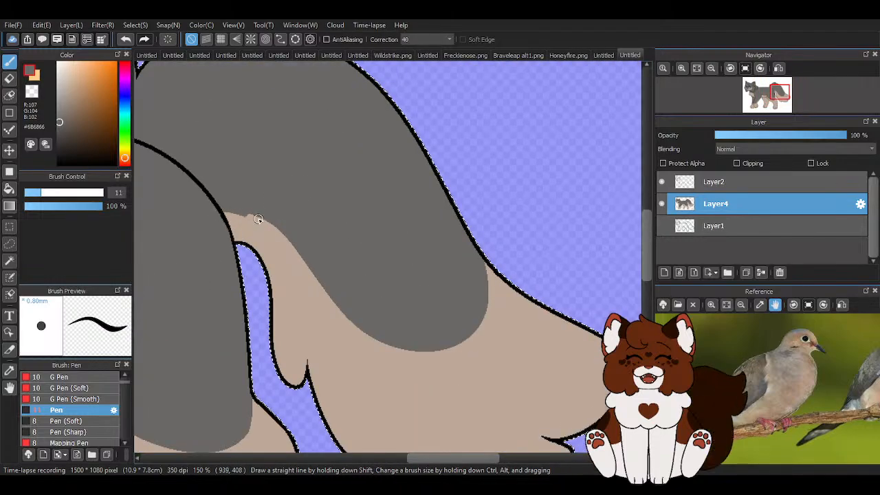
pyautogui.scroll(-1, 439, 269)
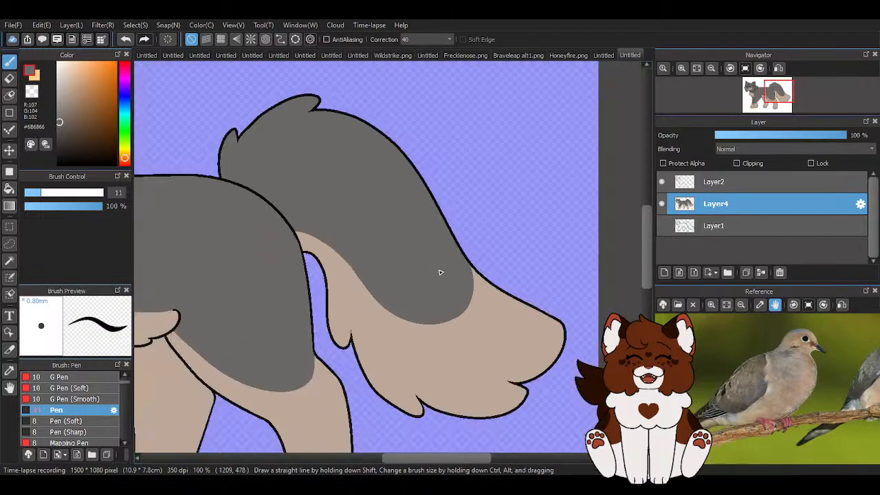
pyautogui.scroll(3, 282, 230)
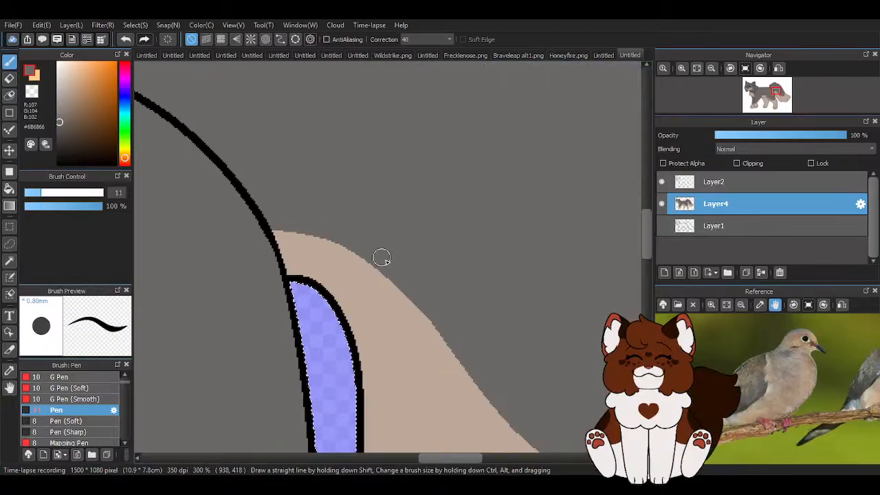
pyautogui.scroll(-4, 406, 302)
pyautogui.scroll(4, 399, 289)
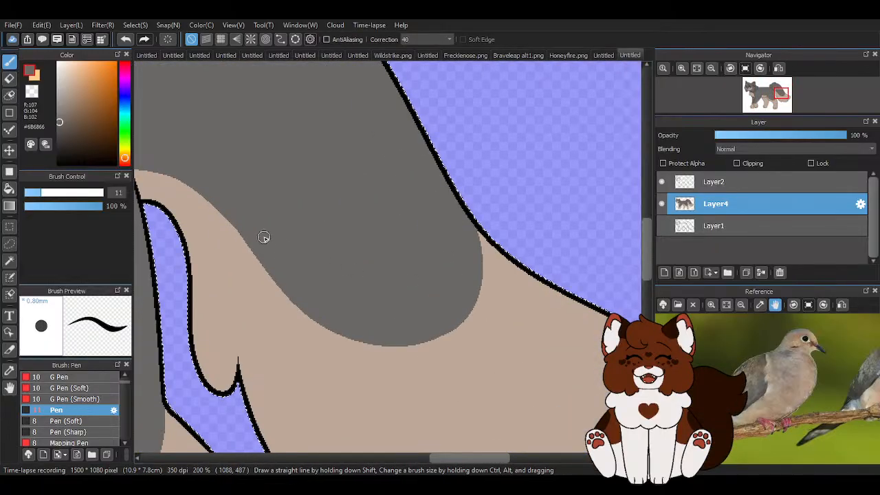
# Enlarge the rounded end of the tail's grey area with curved grey #6B6866 strokes and fill the gaps inside it.
pyautogui.moveTo(431, 349); pyautogui.dragTo(486, 249)
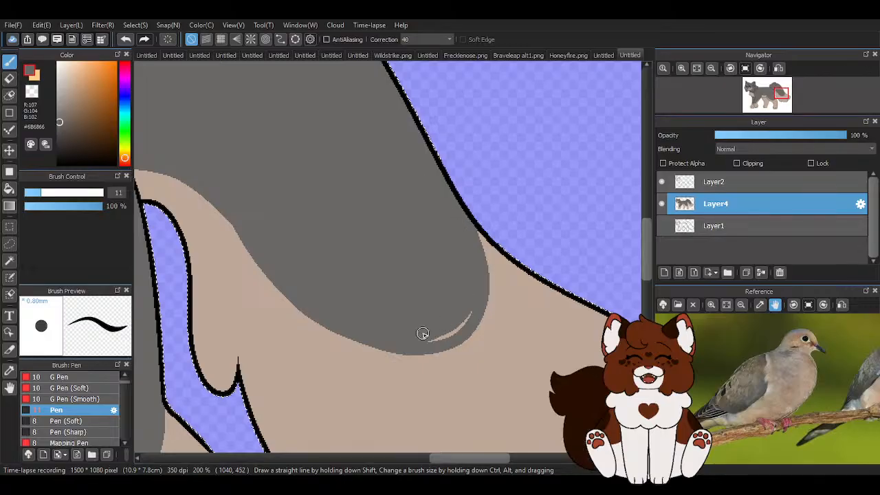
pyautogui.moveTo(423, 333); pyautogui.dragTo(469, 290)
pyautogui.scroll(-4, 454, 258)
pyautogui.scroll(3, 485, 277)
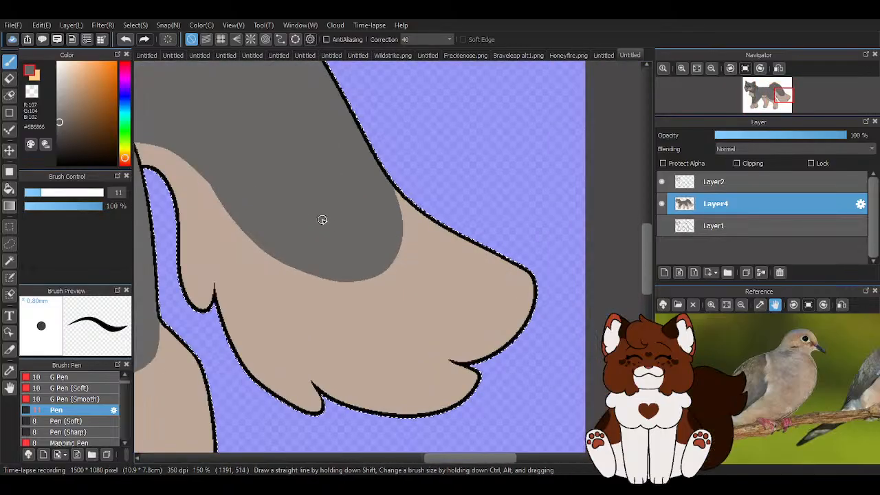
pyautogui.scroll(1, 241, 194)
pyautogui.moveTo(209, 178)
pyautogui.mouseDown()
pyautogui.moveTo(263, 253)
pyautogui.moveTo(394, 314)
pyautogui.moveTo(414, 166)
pyautogui.mouseUp()
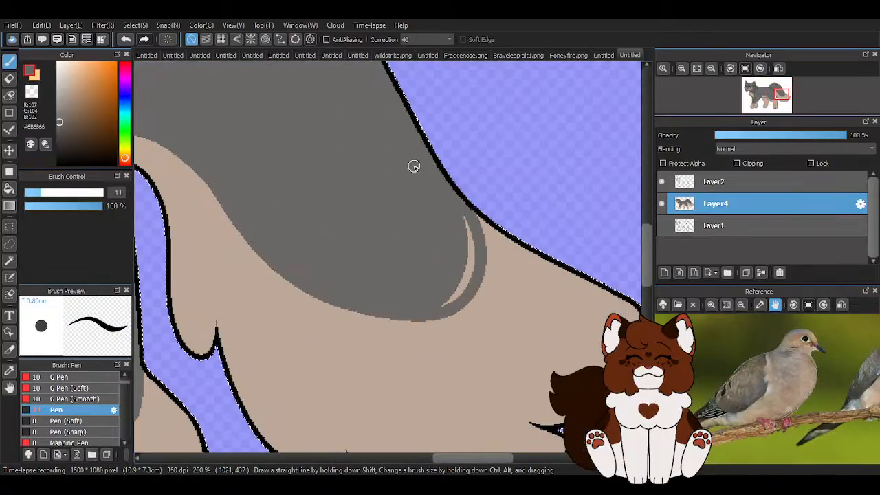
pyautogui.moveTo(432, 288)
pyautogui.mouseDown()
pyautogui.moveTo(455, 286)
pyautogui.moveTo(464, 222)
pyautogui.moveTo(447, 303)
pyautogui.moveTo(450, 263)
pyautogui.mouseUp()
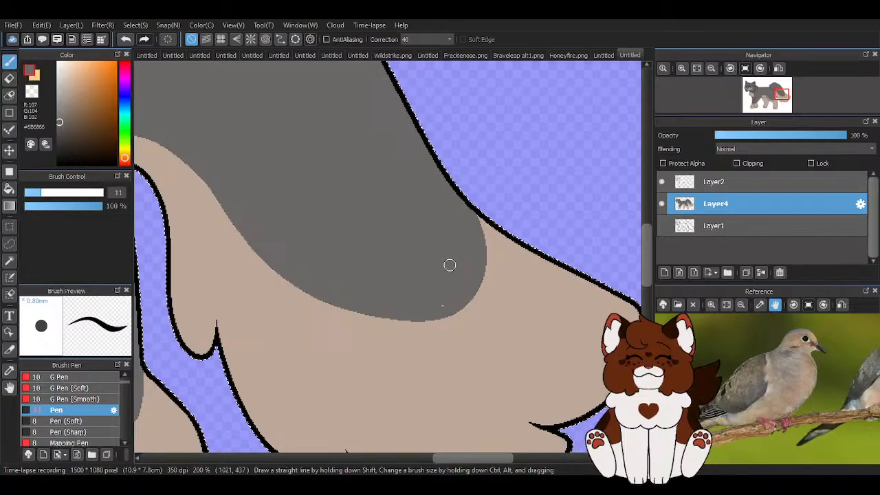
pyautogui.scroll(-3, 448, 263)
pyautogui.scroll(4, 461, 258)
# Refine the tail boundary near the rump with beige #BEA898 and clear the stray beige beyond the rump outline.
pyautogui.rightClick(421, 392)
pyautogui.scroll(-8, 416, 354)
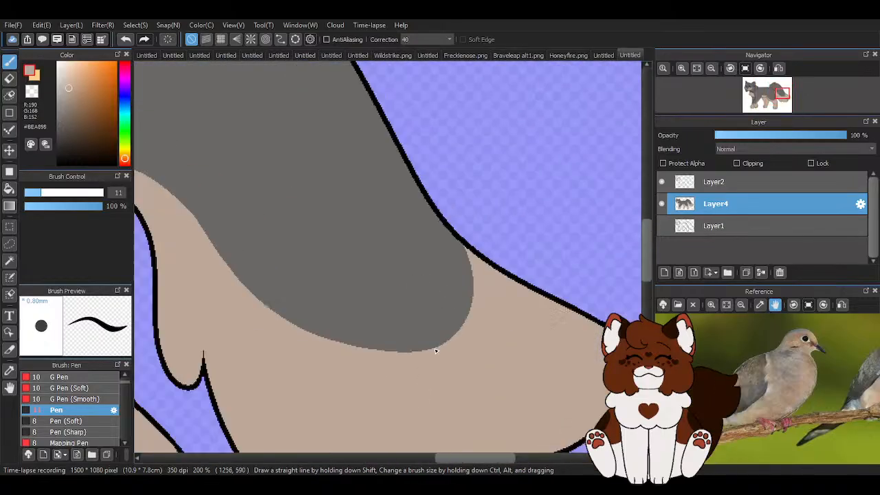
pyautogui.scroll(6, 462, 292)
pyautogui.scroll(4, 453, 300)
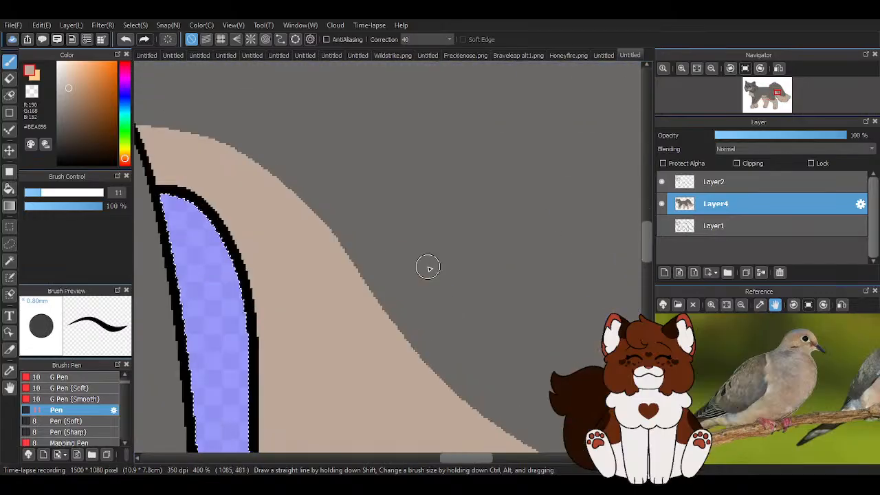
pyautogui.scroll(-1, 426, 265)
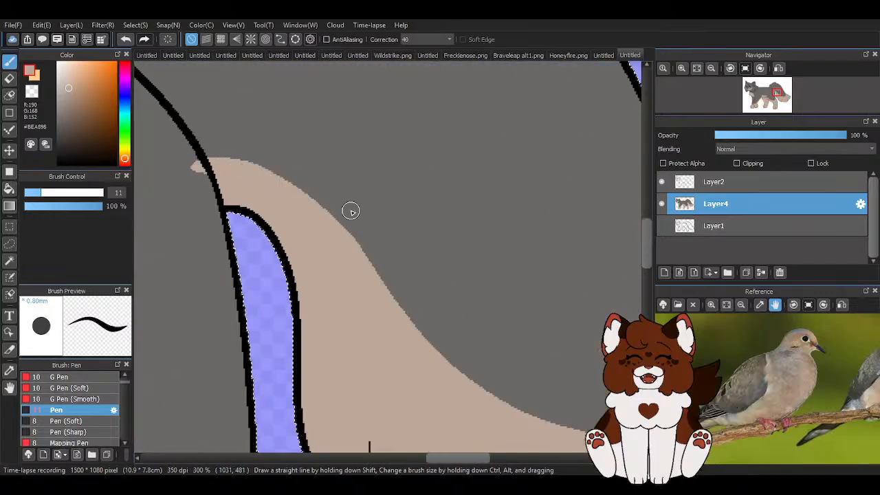
pyautogui.moveTo(207, 160)
pyautogui.mouseDown()
pyautogui.moveTo(200, 177)
pyautogui.moveTo(196, 170)
pyautogui.mouseUp()
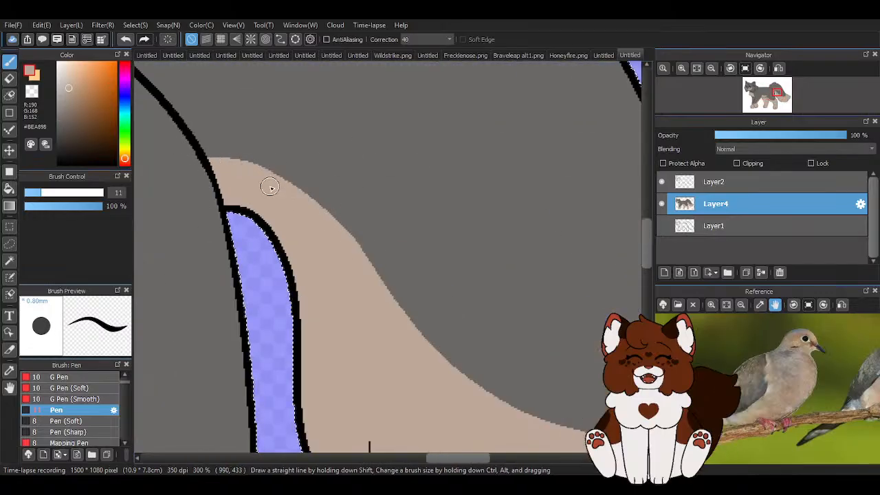
# Review the cat's face, chest, body and tail markings and compare them with the dove reference photo.
pyautogui.scroll(-8, 402, 216)
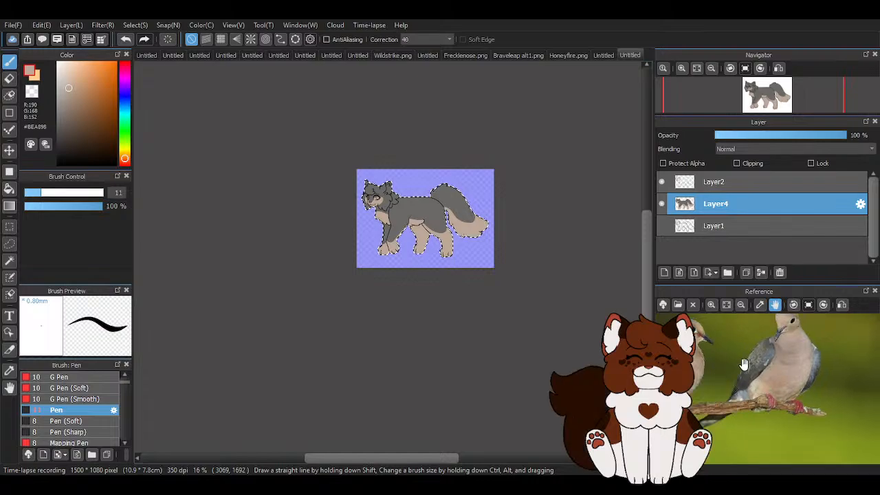
pyautogui.scroll(10, 377, 199)
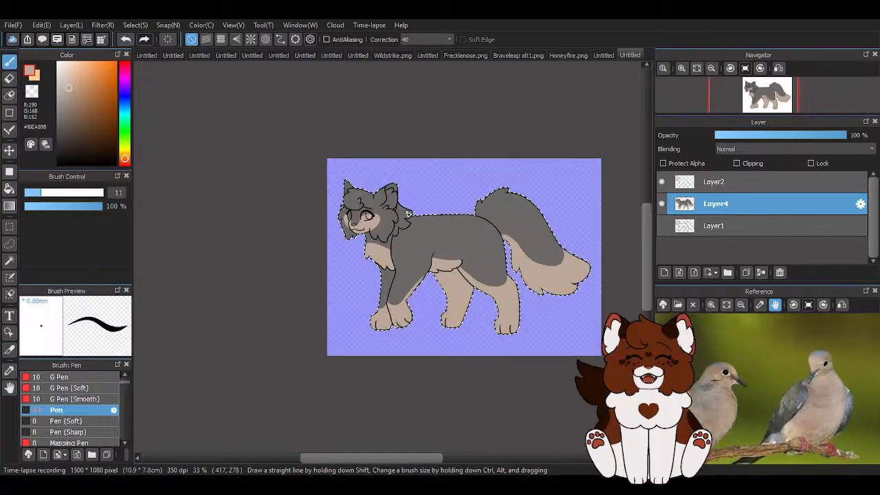
pyautogui.scroll(-4, 313, 217)
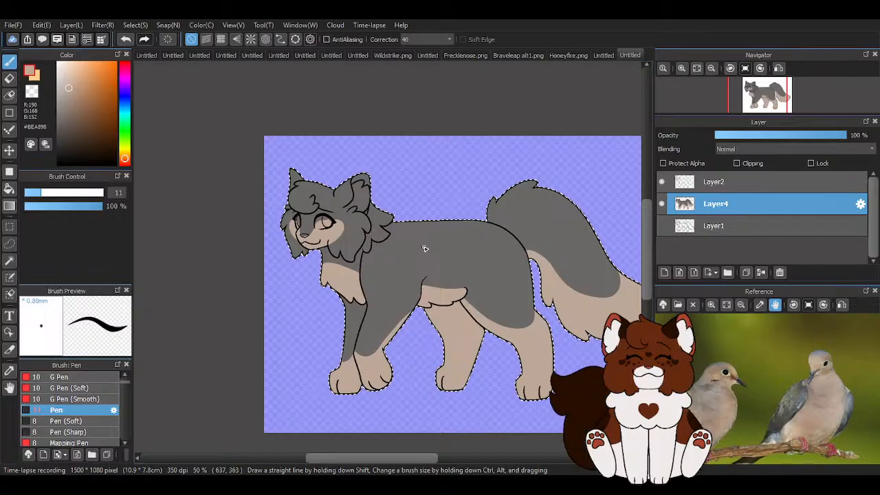
pyautogui.scroll(3, 424, 248)
pyautogui.scroll(2, 249, 289)
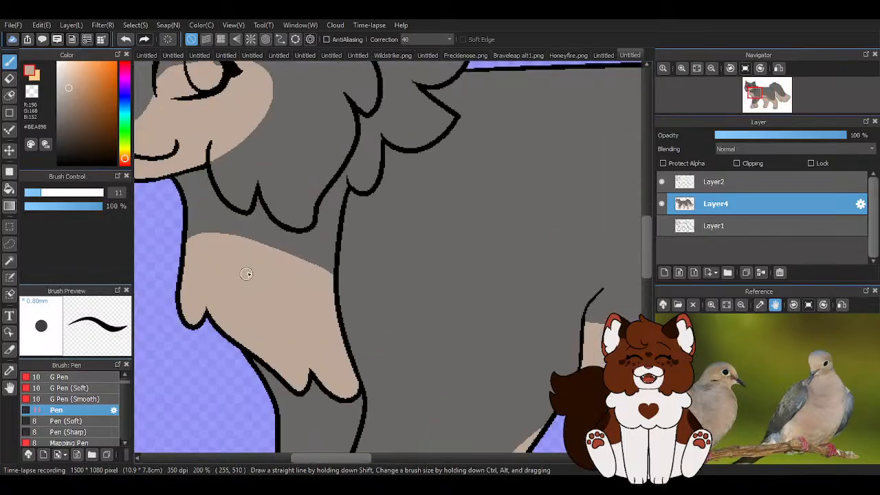
pyautogui.scroll(-4, 321, 236)
pyautogui.scroll(3, 248, 191)
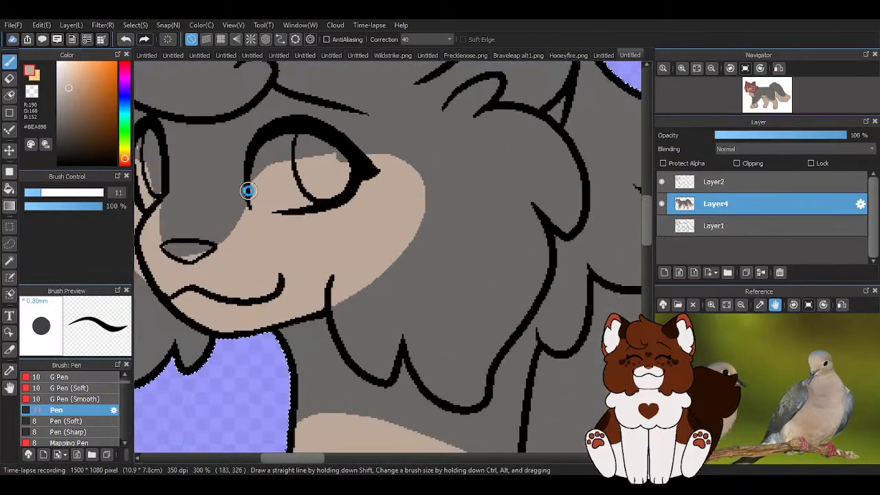
pyautogui.scroll(-3, 315, 252)
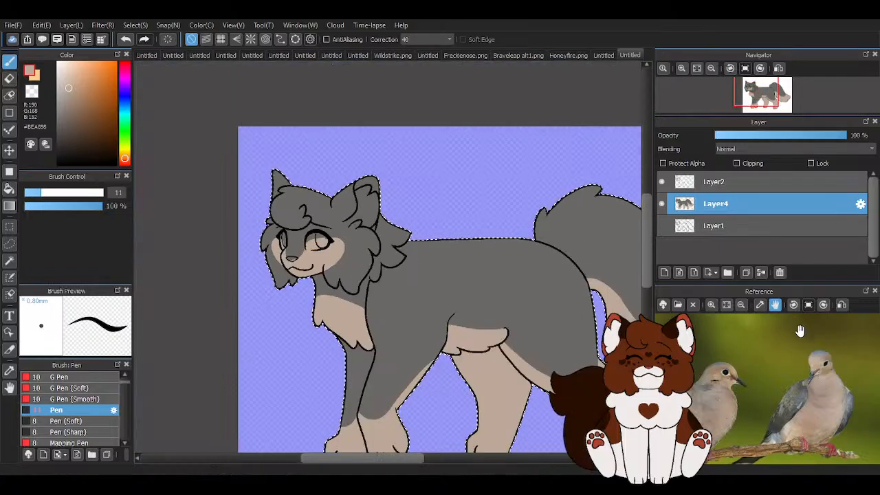
pyautogui.scroll(2, 710, 409)
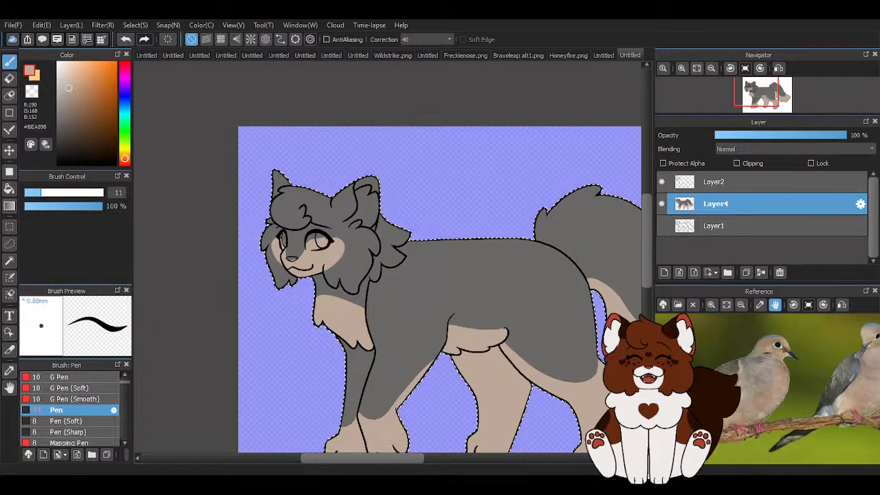
# Set the brush colour to dark brown #1C1711 and select the painted area of Layer4.
pyautogui.click(77, 154)
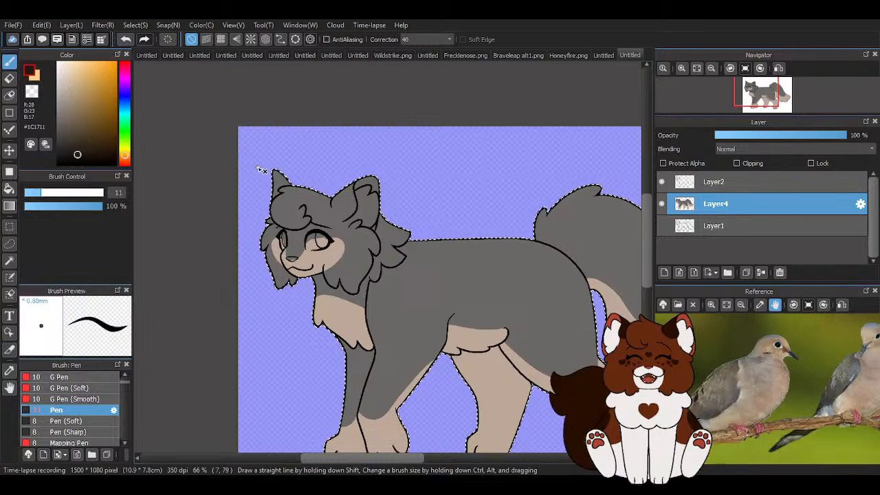
pyautogui.scroll(2, 350, 226)
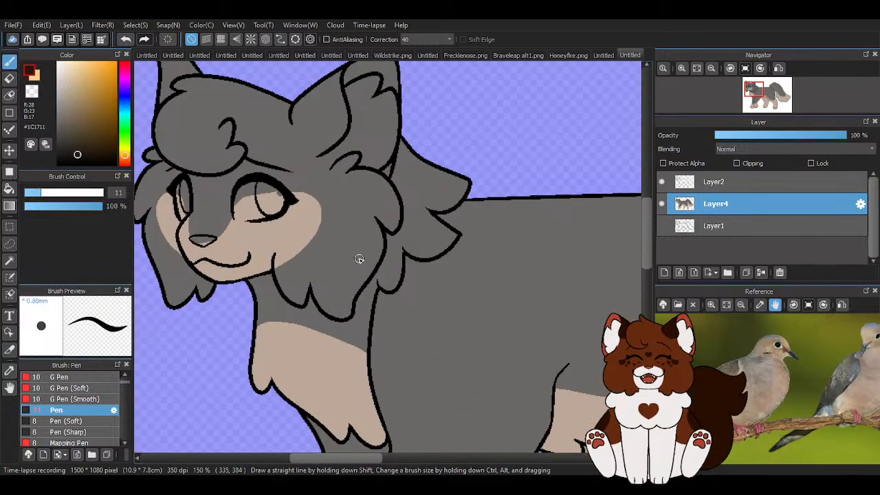
pyautogui.scroll(-1, 360, 257)
pyautogui.keyDown('ctrl'); pyautogui.click(685, 204); pyautogui.keyUp('ctrl')
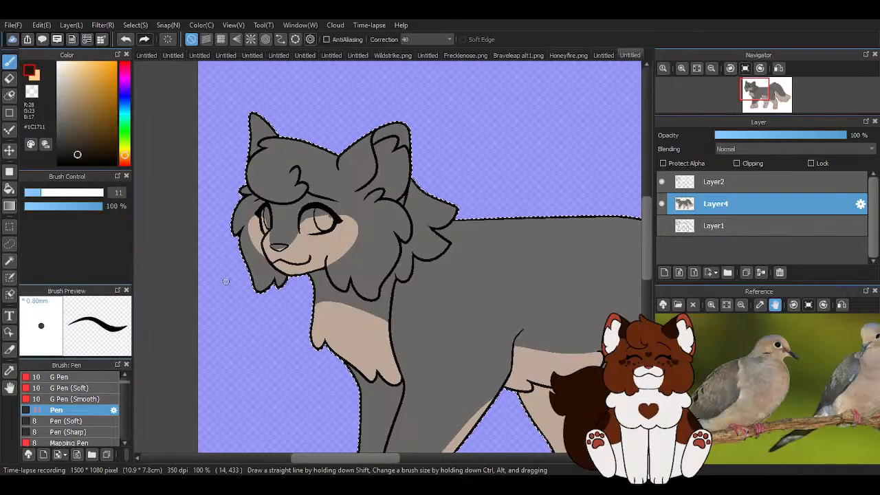
pyautogui.scroll(3, 507, 187)
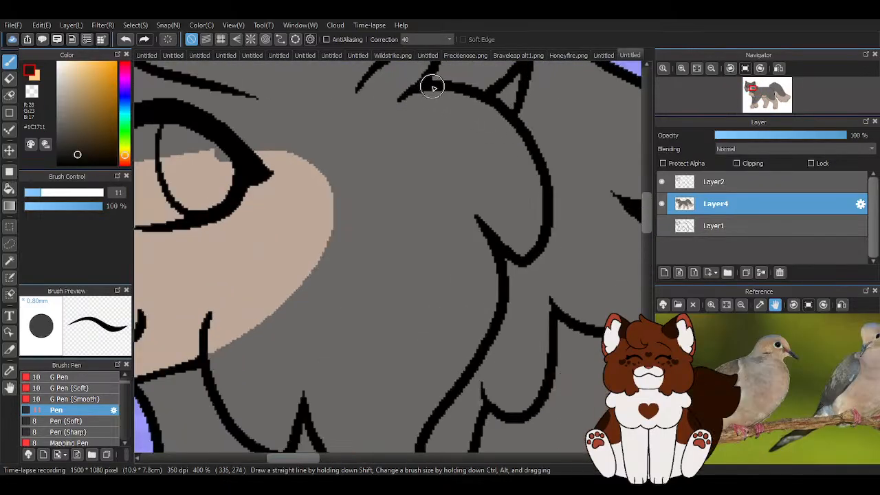
pyautogui.moveTo(412, 103); pyautogui.dragTo(243, 154)
pyautogui.moveTo(295, 160); pyautogui.dragTo(510, 205)
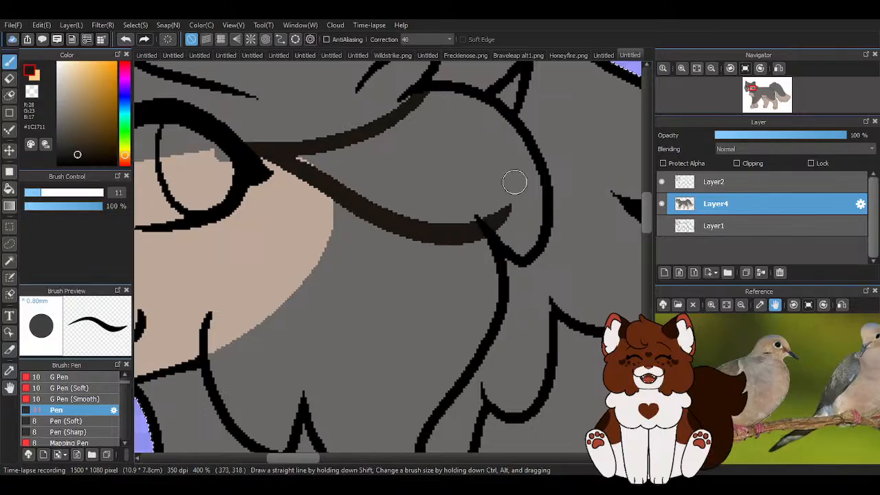
pyautogui.click(125, 39)
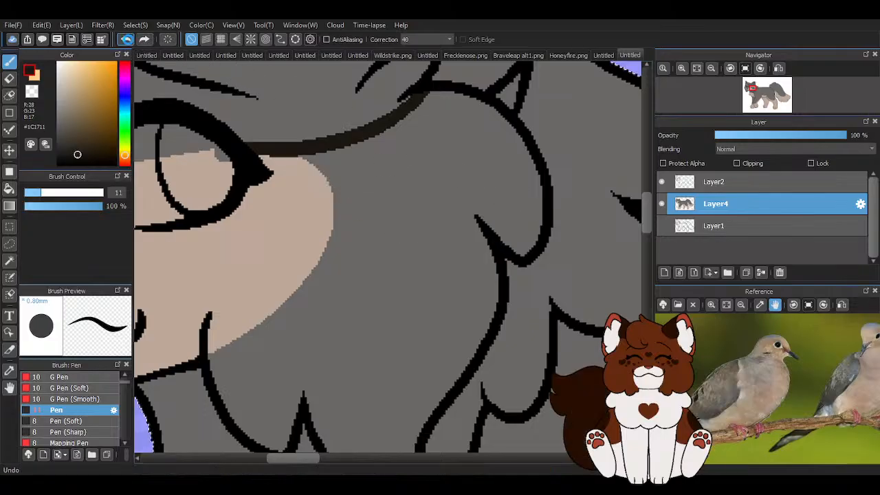
pyautogui.click(125, 39)
# Add a new layer above Layer4 and outline a dark brown #1C1711 marking from the eye's outer corner around the upper cheek tuft.
pyautogui.click(680, 272)
pyautogui.moveTo(380, 123); pyautogui.dragTo(422, 89)
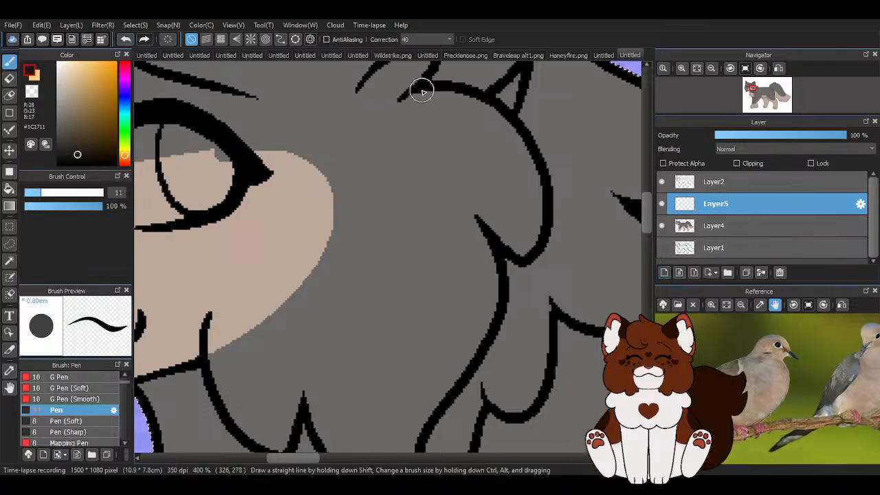
pyautogui.moveTo(244, 153)
pyautogui.mouseDown()
pyautogui.moveTo(341, 197)
pyautogui.moveTo(449, 269)
pyautogui.moveTo(492, 275)
pyautogui.mouseUp()
pyautogui.scroll(2, 349, 246)
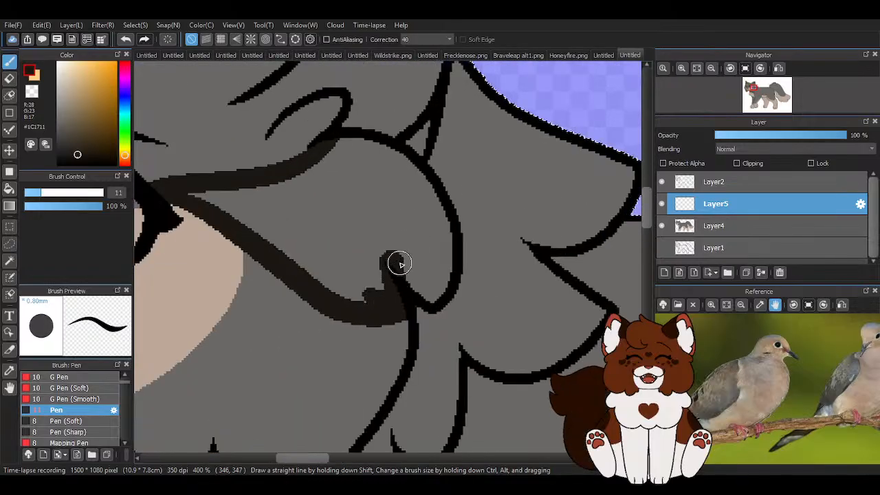
pyautogui.moveTo(401, 263)
pyautogui.mouseDown()
pyautogui.moveTo(441, 273)
pyautogui.moveTo(407, 174)
pyautogui.moveTo(438, 219)
pyautogui.moveTo(353, 146)
pyautogui.moveTo(406, 170)
pyautogui.moveTo(330, 170)
pyautogui.mouseUp()
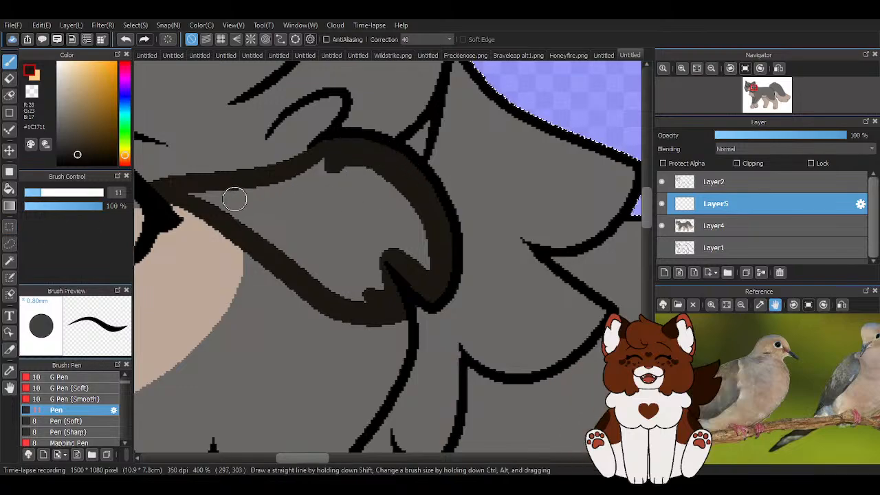
# Fill the inside of the outlined cheek marking with dark brown #1C1711 strokes.
pyautogui.moveTo(153, 219)
pyautogui.mouseDown()
pyautogui.moveTo(218, 221)
pyautogui.moveTo(289, 279)
pyautogui.moveTo(363, 302)
pyautogui.moveTo(380, 267)
pyautogui.mouseUp()
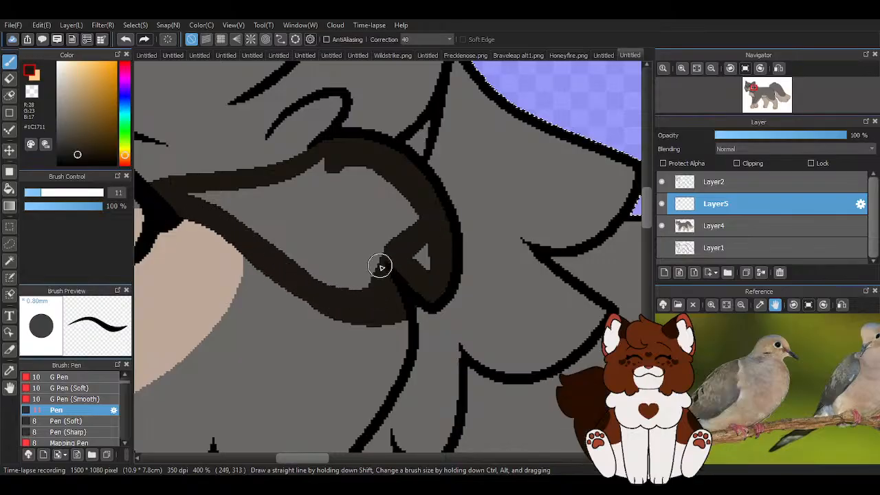
pyautogui.moveTo(351, 165)
pyautogui.mouseDown()
pyautogui.moveTo(215, 201)
pyautogui.moveTo(198, 195)
pyautogui.moveTo(353, 282)
pyautogui.moveTo(308, 271)
pyautogui.moveTo(335, 242)
pyautogui.moveTo(331, 263)
pyautogui.mouseUp()
pyautogui.moveTo(265, 204)
pyautogui.mouseDown()
pyautogui.moveTo(298, 187)
pyautogui.moveTo(294, 178)
pyautogui.moveTo(339, 173)
pyautogui.mouseUp()
pyautogui.scroll(-2, 341, 177)
pyautogui.scroll(3, 349, 145)
# Extend the dark brown marking into the small fur tuft above the cheek and tidy its lower edge with the transparent colour.
pyautogui.moveTo(334, 139)
pyautogui.mouseDown()
pyautogui.moveTo(161, 241)
pyautogui.moveTo(382, 225)
pyautogui.moveTo(184, 238)
pyautogui.moveTo(215, 237)
pyautogui.mouseUp()
pyautogui.scroll(-2, 266, 229)
pyautogui.scroll(1, 199, 234)
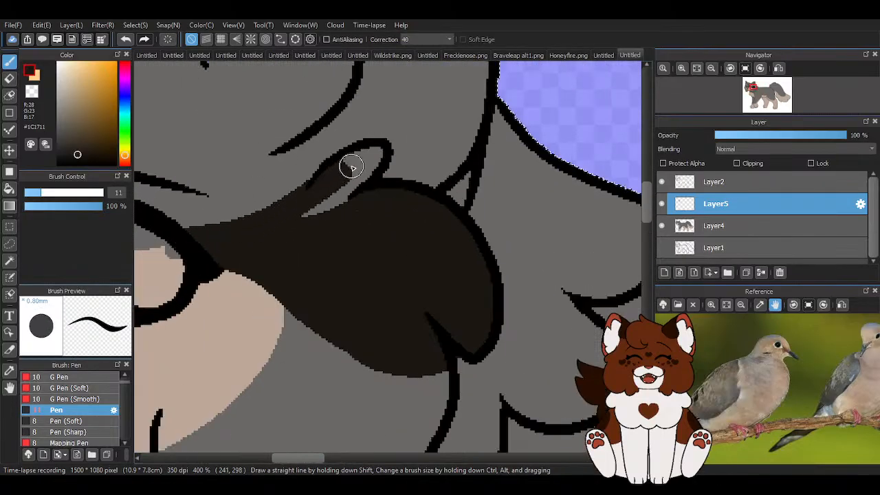
pyautogui.moveTo(352, 167); pyautogui.dragTo(355, 186)
pyautogui.scroll(-3, 344, 199)
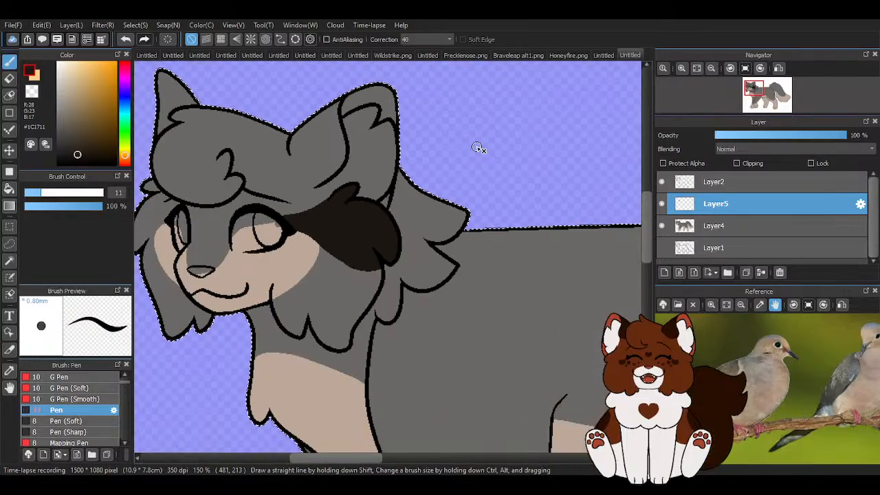
pyautogui.scroll(3, 323, 245)
pyautogui.press('x')
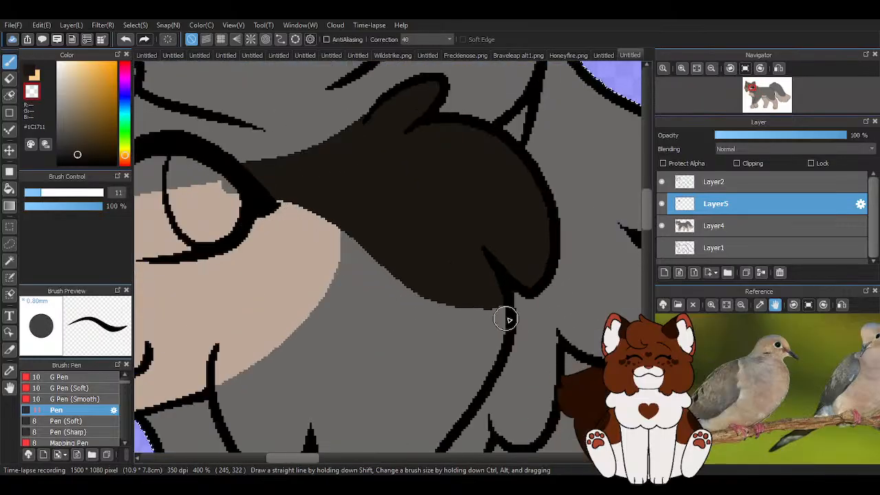
# Paint and fill a dark brown #1C1711 teardrop marking in the lower cheek tuft beneath the near eye's marking.
pyautogui.scroll(-3, 413, 200)
pyautogui.scroll(3, 411, 230)
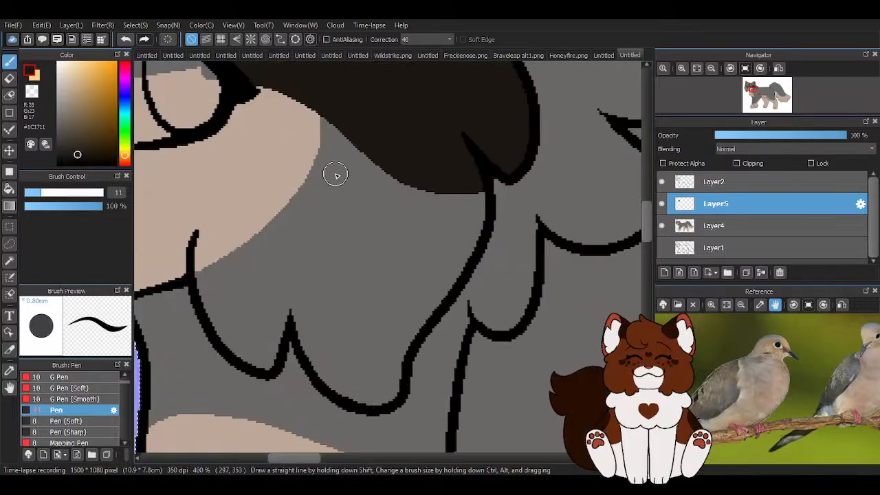
pyautogui.moveTo(385, 266); pyautogui.dragTo(397, 338)
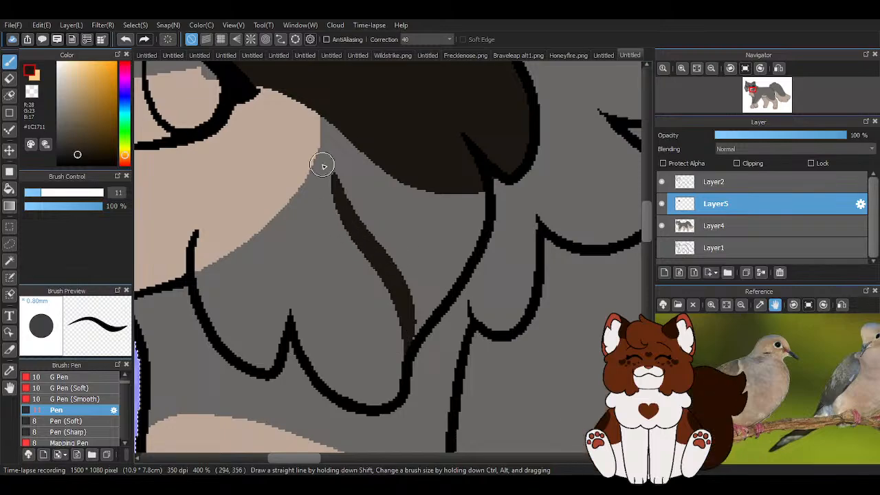
pyautogui.moveTo(332, 179)
pyautogui.mouseDown()
pyautogui.moveTo(320, 252)
pyautogui.moveTo(323, 359)
pyautogui.moveTo(357, 391)
pyautogui.mouseUp()
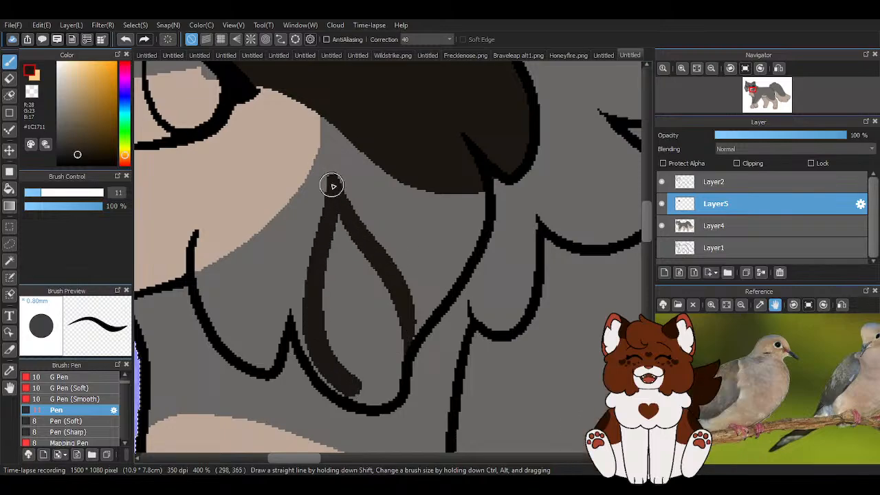
pyautogui.moveTo(330, 167)
pyautogui.mouseDown()
pyautogui.moveTo(310, 341)
pyautogui.moveTo(339, 388)
pyautogui.moveTo(389, 389)
pyautogui.moveTo(384, 397)
pyautogui.moveTo(399, 303)
pyautogui.mouseUp()
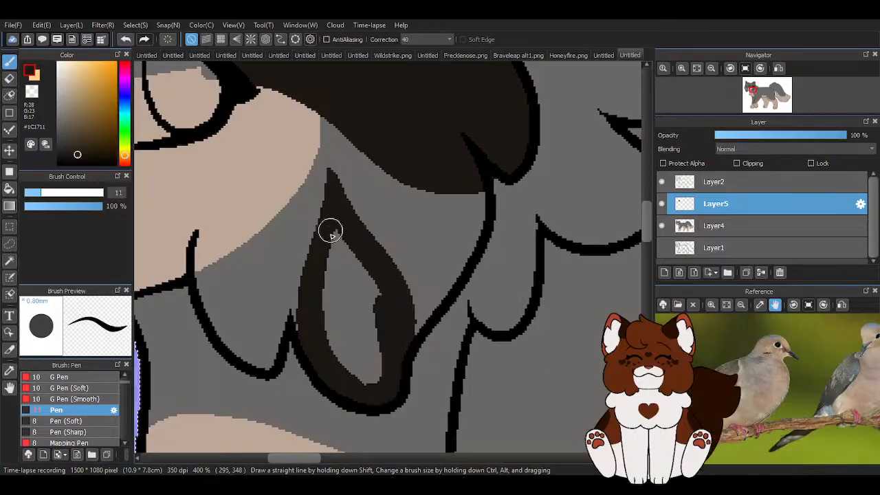
pyautogui.moveTo(330, 232)
pyautogui.mouseDown()
pyautogui.moveTo(365, 326)
pyautogui.moveTo(354, 349)
pyautogui.mouseUp()
pyautogui.scroll(-3, 362, 326)
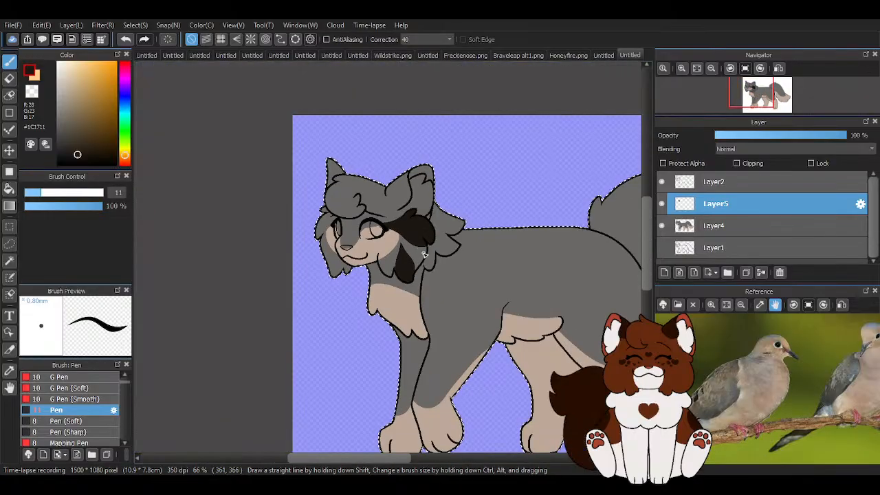
pyautogui.scroll(2, 412, 255)
pyautogui.scroll(-2, 337, 220)
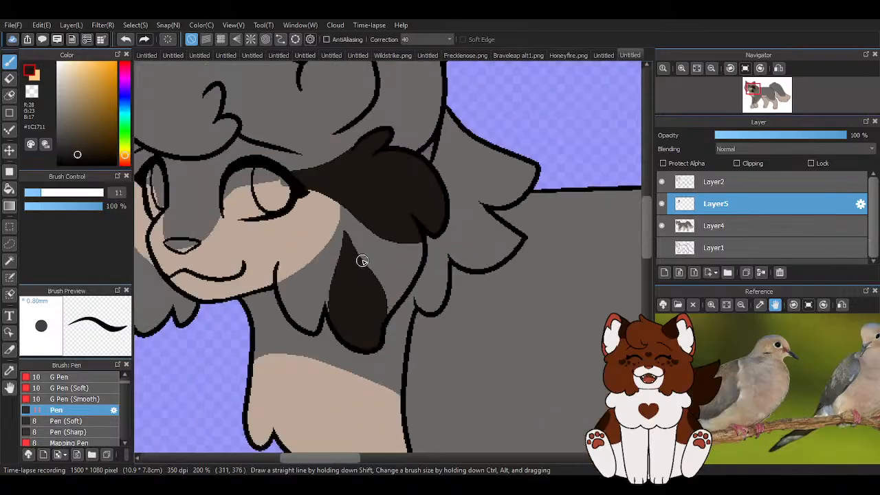
pyautogui.scroll(4, 324, 204)
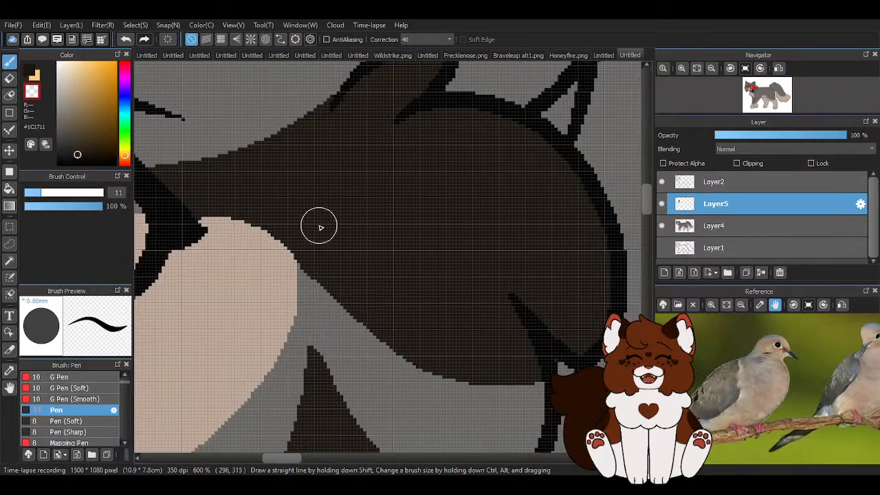
pyautogui.scroll(-3, 334, 212)
pyautogui.scroll(2, 395, 324)
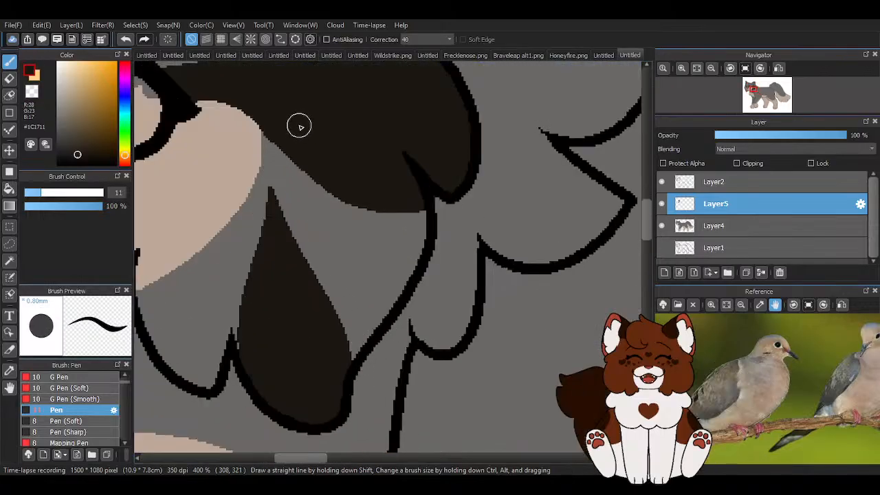
# Paint the upper cheek fluff on the far side of the face dark brown, from the far eye's outer corner to the small tuft above.
pyautogui.scroll(-5, 452, 218)
pyautogui.scroll(5, 327, 184)
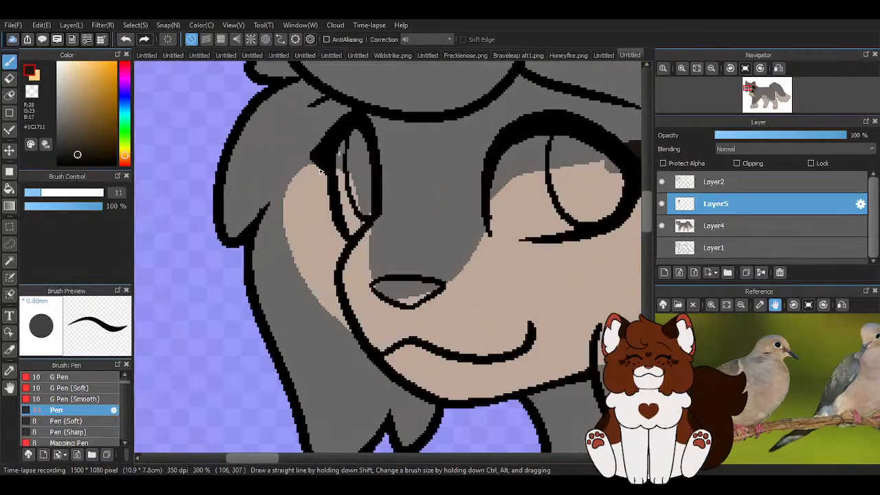
pyautogui.scroll(-2, 331, 172)
pyautogui.scroll(2, 332, 145)
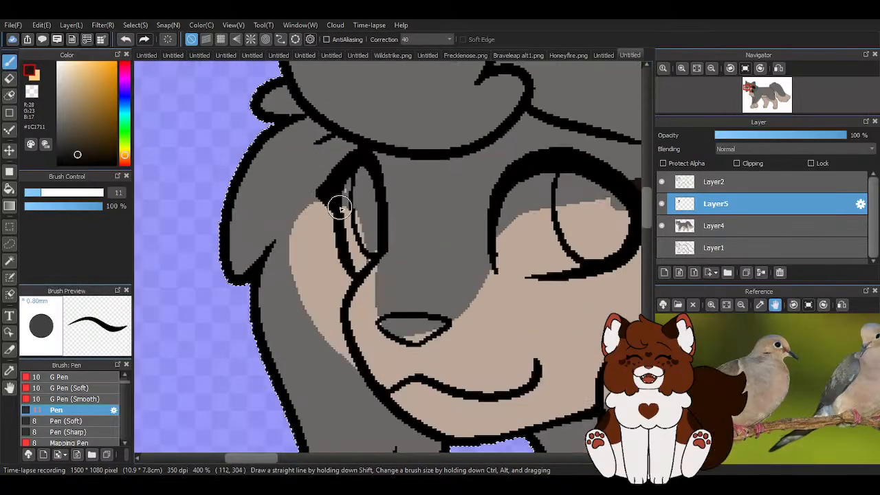
pyautogui.moveTo(338, 206)
pyautogui.mouseDown()
pyautogui.moveTo(291, 211)
pyautogui.moveTo(269, 281)
pyautogui.mouseUp()
pyautogui.scroll(-2, 331, 155)
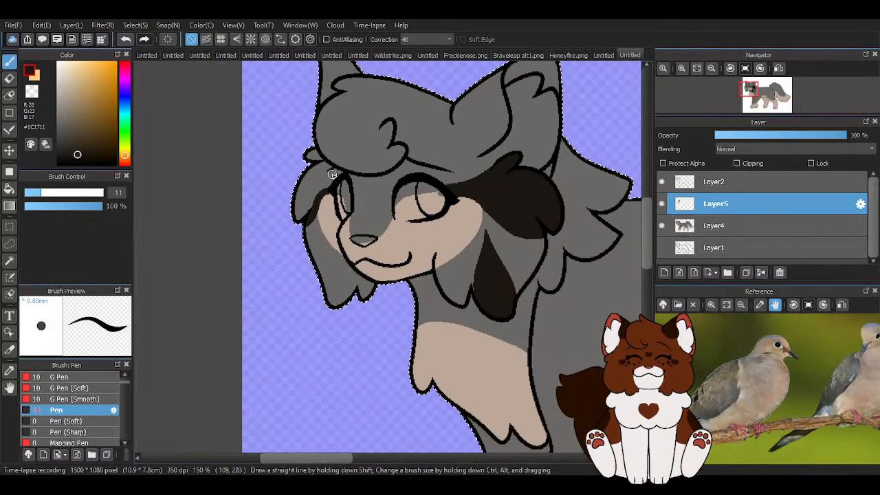
pyautogui.scroll(2, 330, 151)
pyautogui.scroll(-1, 325, 236)
pyautogui.scroll(1, 326, 231)
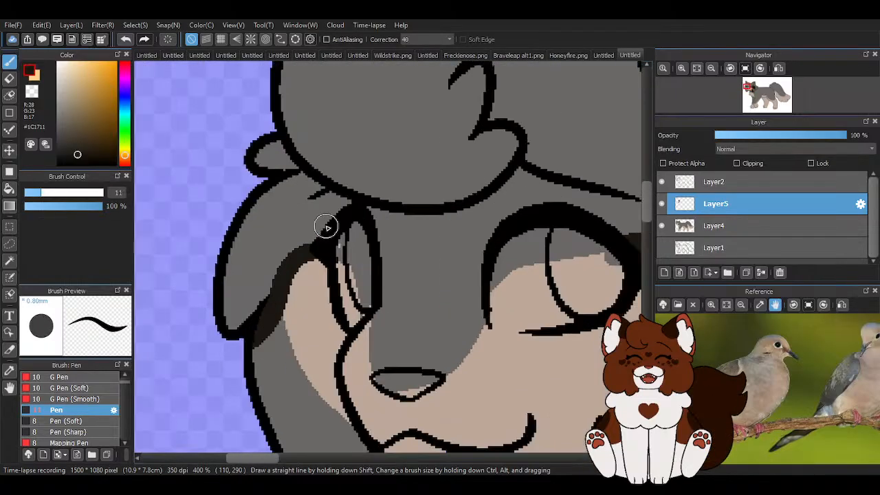
pyautogui.moveTo(326, 228)
pyautogui.mouseDown()
pyautogui.moveTo(248, 151)
pyautogui.moveTo(259, 138)
pyautogui.moveTo(301, 227)
pyautogui.moveTo(234, 332)
pyautogui.moveTo(252, 271)
pyautogui.moveTo(247, 205)
pyautogui.mouseUp()
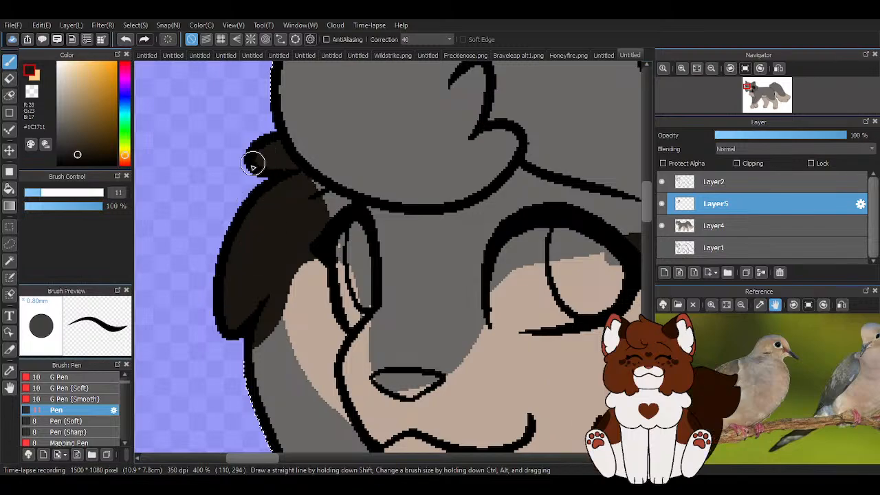
# Paint a pointed dark brown teardrop marking in the far side's lower cheek tuft and refine its tip with the transparent colour.
pyautogui.scroll(-2, 262, 207)
pyautogui.scroll(1, 298, 255)
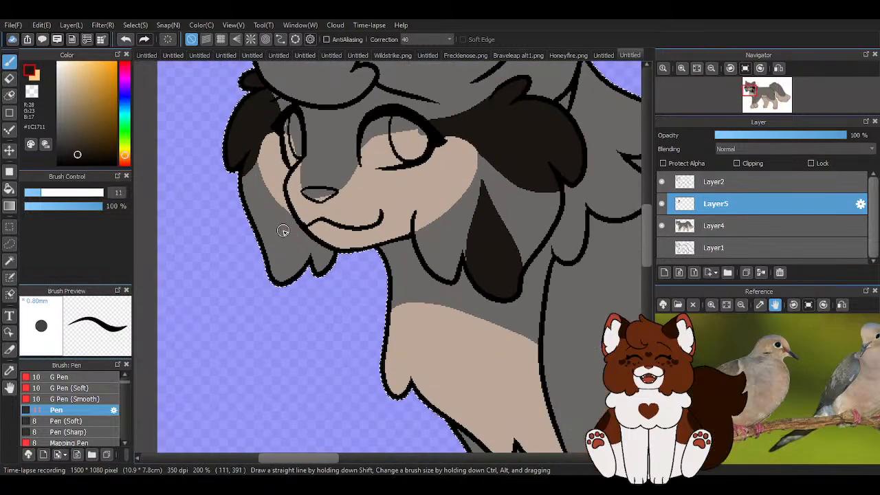
pyautogui.scroll(1, 282, 230)
pyautogui.moveTo(232, 124)
pyautogui.mouseDown()
pyautogui.moveTo(270, 187)
pyautogui.moveTo(290, 294)
pyautogui.mouseUp()
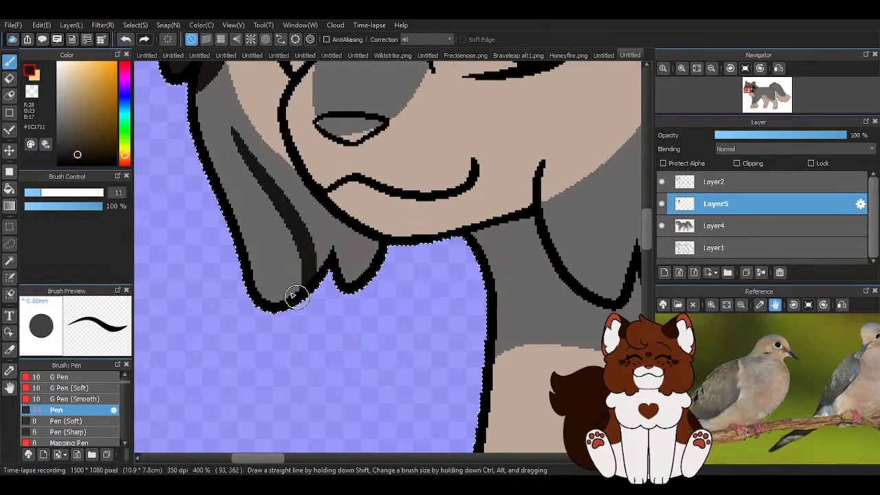
pyautogui.moveTo(232, 133); pyautogui.dragTo(249, 301)
pyautogui.scroll(1, 247, 172)
pyautogui.moveTo(248, 172)
pyautogui.mouseDown()
pyautogui.moveTo(298, 311)
pyautogui.moveTo(327, 326)
pyautogui.moveTo(353, 315)
pyautogui.moveTo(289, 203)
pyautogui.mouseUp()
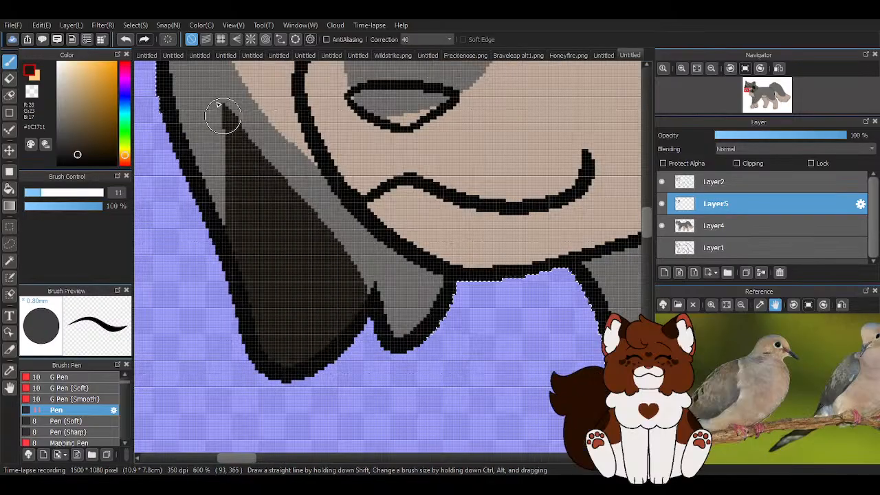
pyautogui.moveTo(219, 82)
pyautogui.mouseDown()
pyautogui.moveTo(258, 251)
pyautogui.moveTo(219, 97)
pyautogui.mouseUp()
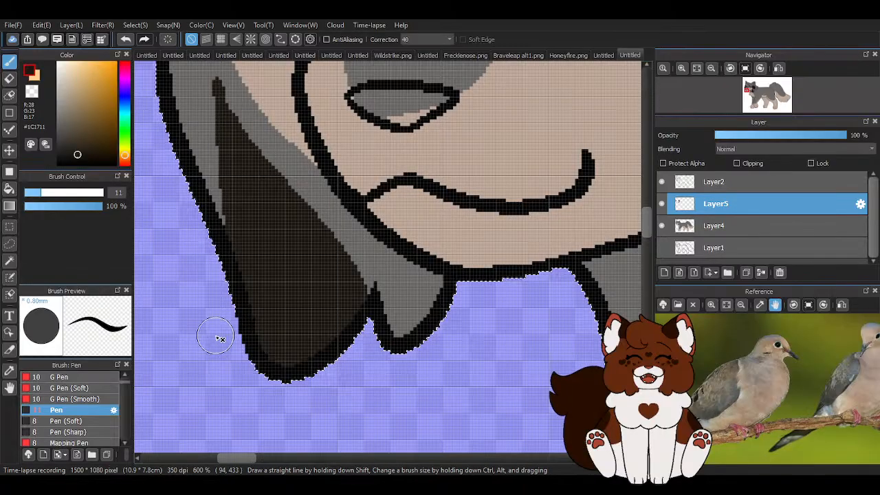
pyautogui.press('c')
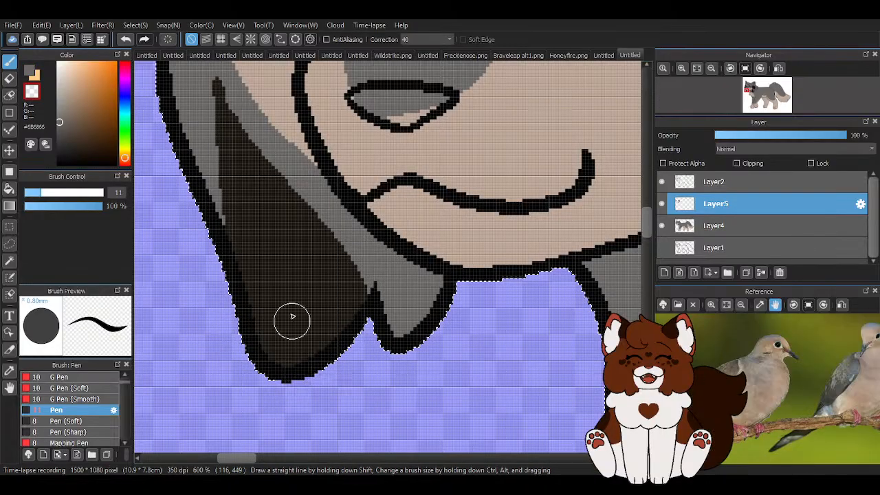
pyautogui.press('c')
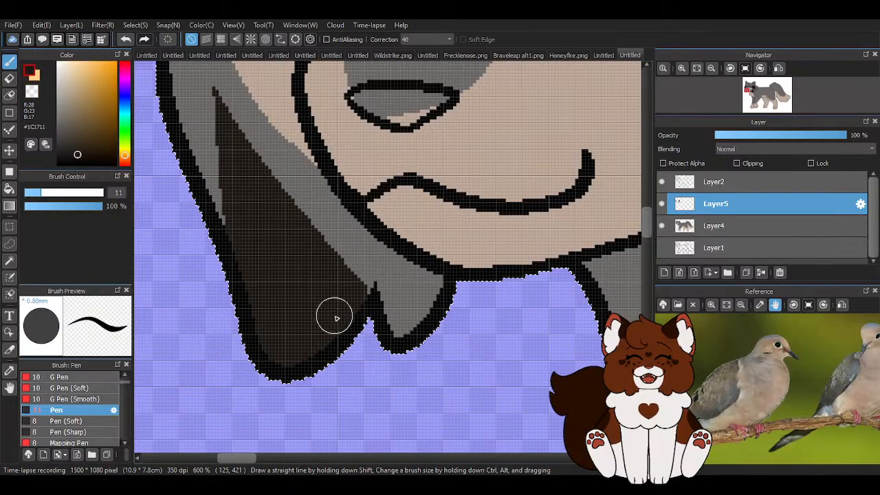
pyautogui.scroll(-5, 251, 206)
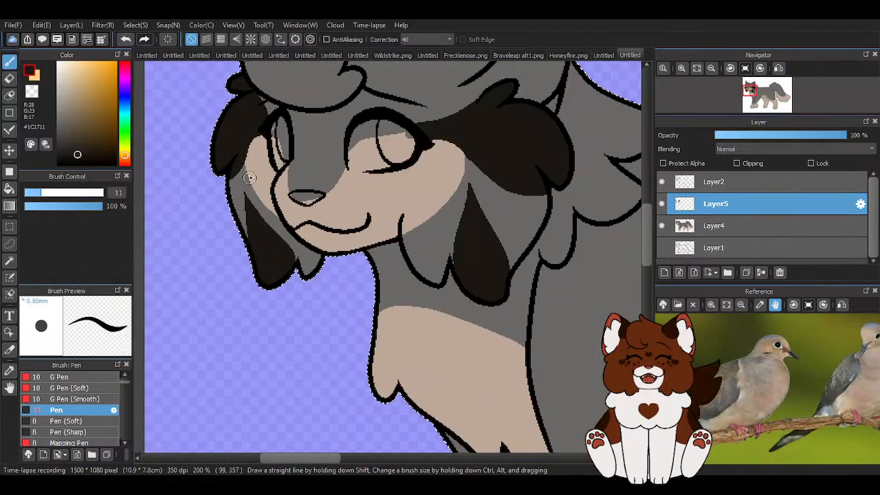
# Outline a dark brown crescent marking on the forelock, curving from its upper outer edge to the inner curl.
pyautogui.scroll(-1, 241, 158)
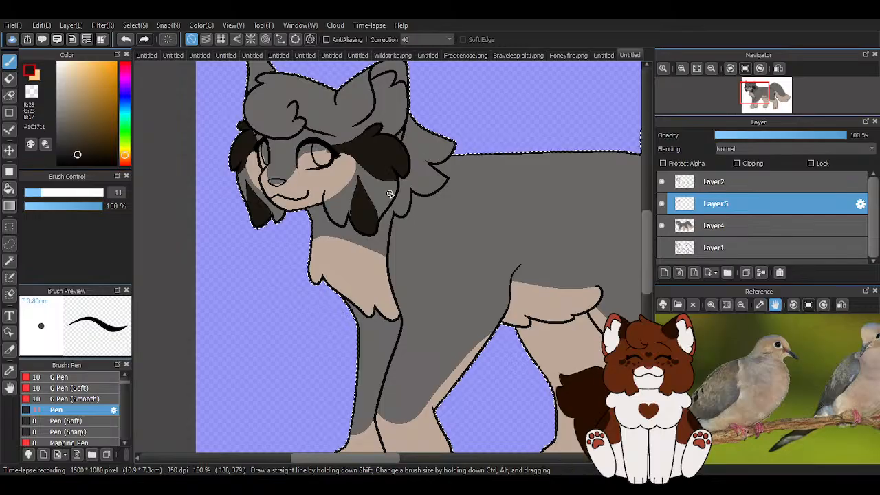
pyautogui.scroll(1, 390, 194)
pyautogui.scroll(-2, 369, 220)
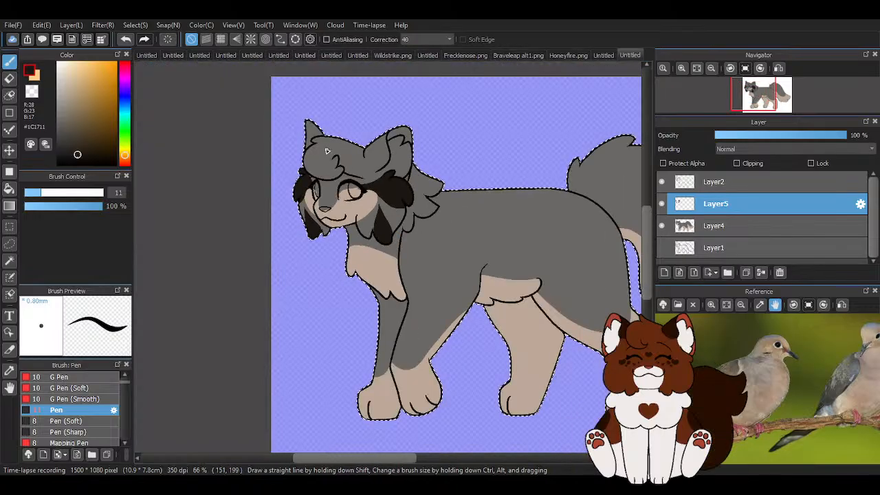
pyautogui.scroll(2, 327, 150)
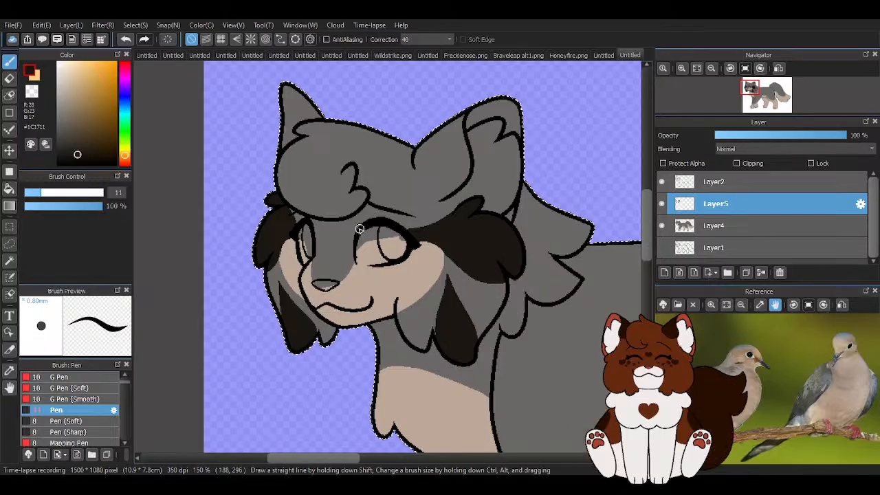
pyautogui.scroll(-2, 361, 220)
pyautogui.scroll(4, 358, 205)
pyautogui.scroll(-2, 354, 202)
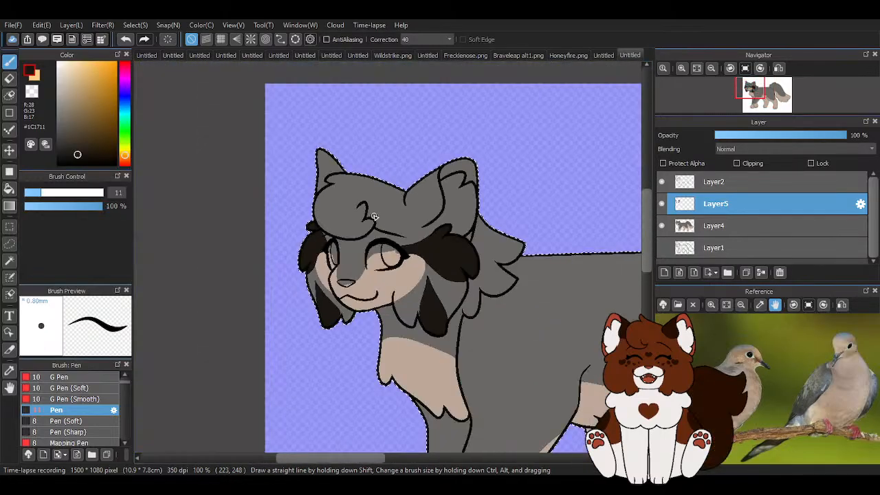
pyautogui.scroll(2, 358, 202)
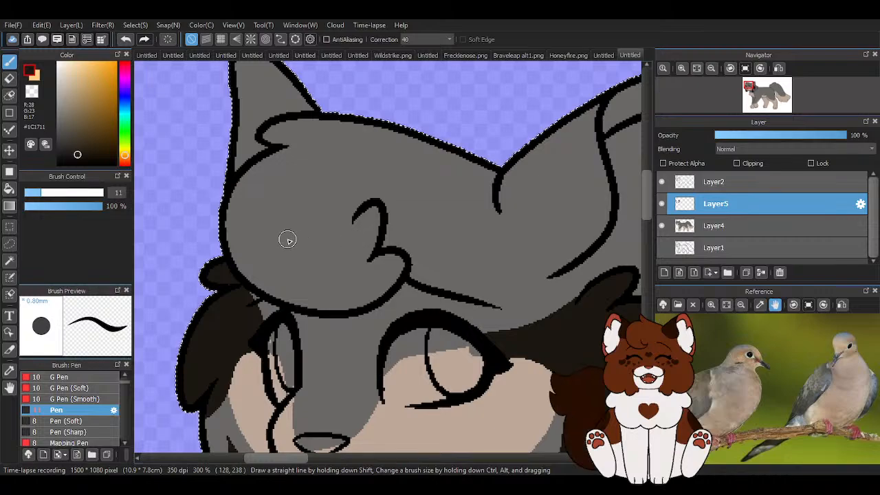
pyautogui.scroll(2, 289, 175)
pyautogui.moveTo(374, 126)
pyautogui.mouseDown()
pyautogui.moveTo(294, 144)
pyautogui.moveTo(242, 202)
pyautogui.moveTo(323, 301)
pyautogui.moveTo(444, 227)
pyautogui.mouseUp()
pyautogui.moveTo(356, 127)
pyautogui.mouseDown()
pyautogui.moveTo(271, 136)
pyautogui.moveTo(203, 178)
pyautogui.moveTo(172, 247)
pyautogui.mouseUp()
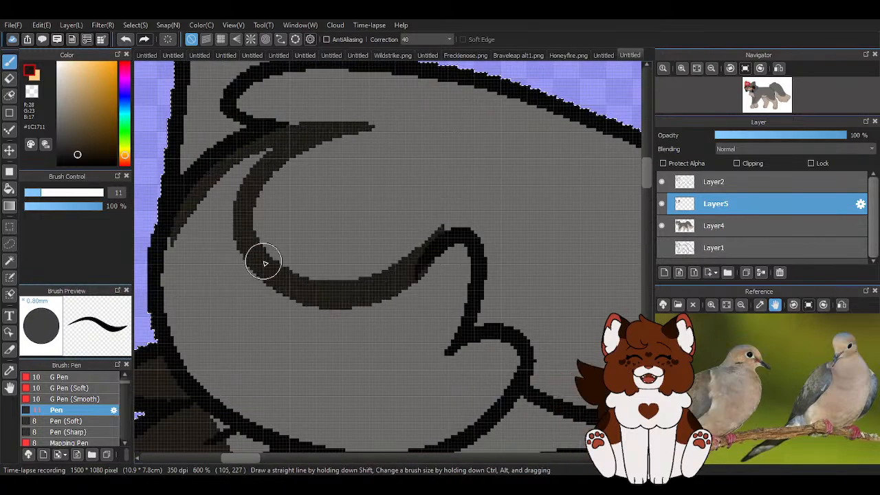
# Fill the forelock marking with dark brown strokes down to the lower hair edge and into both curl tips.
pyautogui.scroll(-2, 262, 255)
pyautogui.moveTo(192, 209)
pyautogui.mouseDown()
pyautogui.moveTo(186, 273)
pyautogui.moveTo(222, 310)
pyautogui.moveTo(280, 329)
pyautogui.moveTo(224, 313)
pyautogui.moveTo(327, 340)
pyautogui.moveTo(362, 333)
pyautogui.mouseUp()
pyautogui.moveTo(403, 293)
pyautogui.mouseDown()
pyautogui.moveTo(373, 289)
pyautogui.moveTo(382, 284)
pyautogui.moveTo(359, 299)
pyautogui.moveTo(367, 220)
pyautogui.moveTo(326, 258)
pyautogui.moveTo(368, 239)
pyautogui.moveTo(328, 263)
pyautogui.moveTo(292, 259)
pyautogui.moveTo(315, 249)
pyautogui.moveTo(243, 250)
pyautogui.moveTo(213, 189)
pyautogui.moveTo(235, 151)
pyautogui.moveTo(221, 161)
pyautogui.moveTo(219, 281)
pyautogui.moveTo(303, 291)
pyautogui.moveTo(213, 252)
pyautogui.moveTo(268, 292)
pyautogui.moveTo(293, 284)
pyautogui.mouseUp()
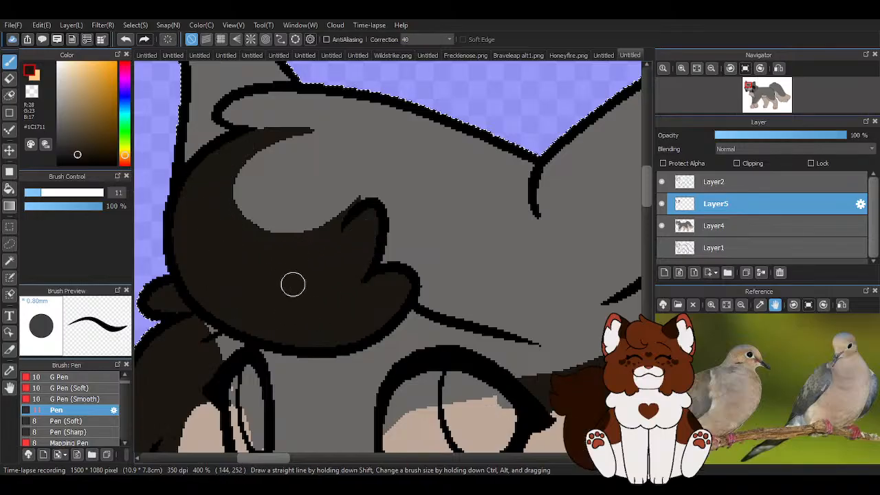
# Trim the upper edge of the forelock marking with the transparent colour, then return to the dark brown brush colour.
pyautogui.scroll(1, 322, 128)
pyautogui.press('z')
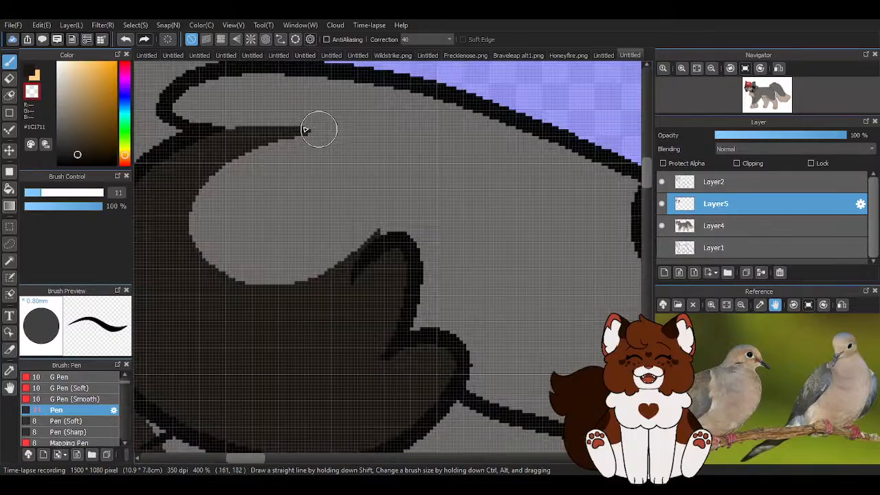
pyautogui.moveTo(327, 135)
pyautogui.mouseDown()
pyautogui.moveTo(220, 261)
pyautogui.moveTo(387, 218)
pyautogui.mouseUp()
pyautogui.rightClick(316, 324)
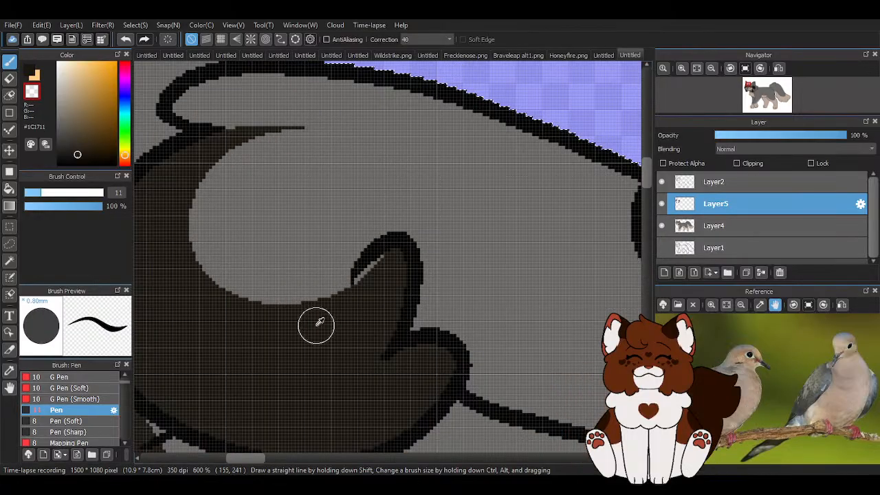
pyautogui.scroll(-4, 394, 266)
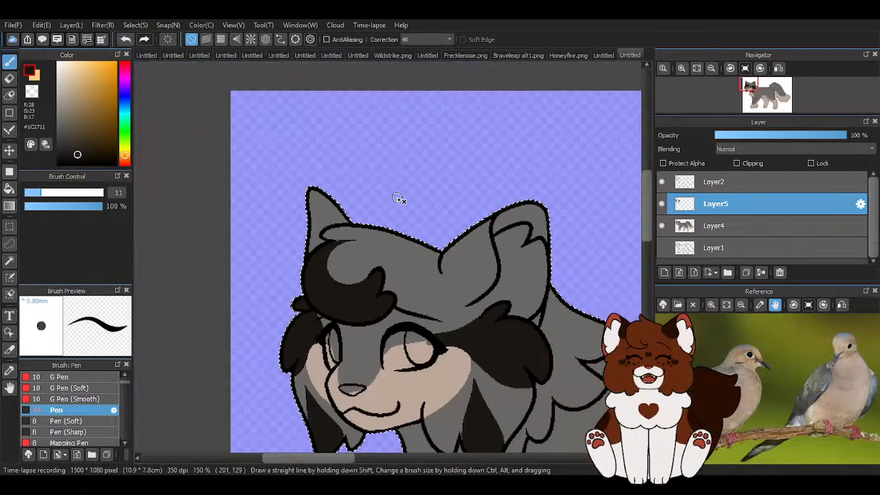
# Paint a curved dark brown band along the front of the near ear's rim line, from the upper edge to its base.
pyautogui.scroll(3, 523, 261)
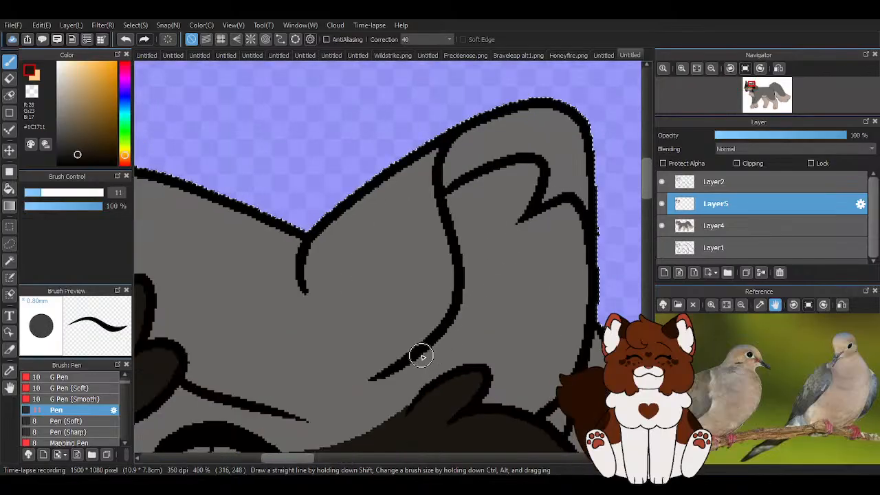
pyautogui.moveTo(395, 364); pyautogui.dragTo(404, 165)
pyautogui.moveTo(433, 313)
pyautogui.mouseDown()
pyautogui.moveTo(442, 236)
pyautogui.moveTo(420, 158)
pyautogui.mouseUp()
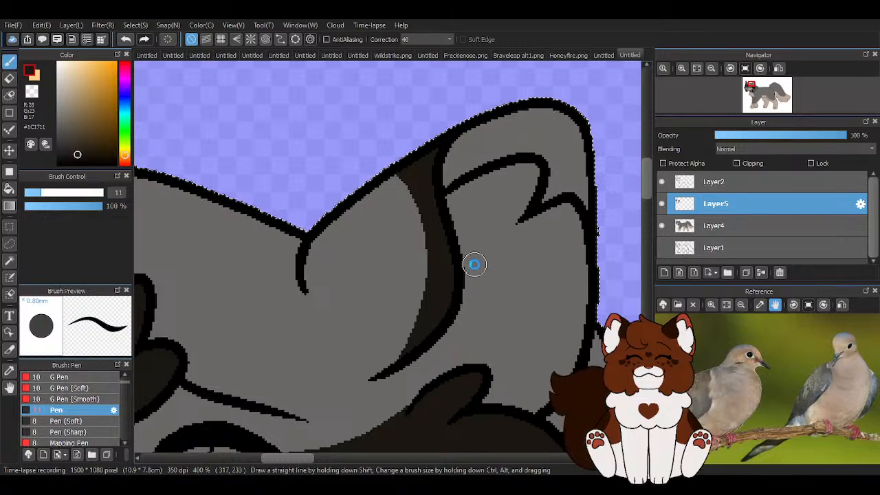
# Paint a dark brown marking on the far ear, leaving its tip and inner base grey.
pyautogui.scroll(-3, 473, 261)
pyautogui.scroll(2, 402, 217)
pyautogui.moveTo(377, 199)
pyautogui.mouseDown()
pyautogui.moveTo(330, 312)
pyautogui.moveTo(334, 238)
pyautogui.moveTo(369, 180)
pyautogui.mouseUp()
pyautogui.moveTo(420, 226); pyautogui.dragTo(343, 204)
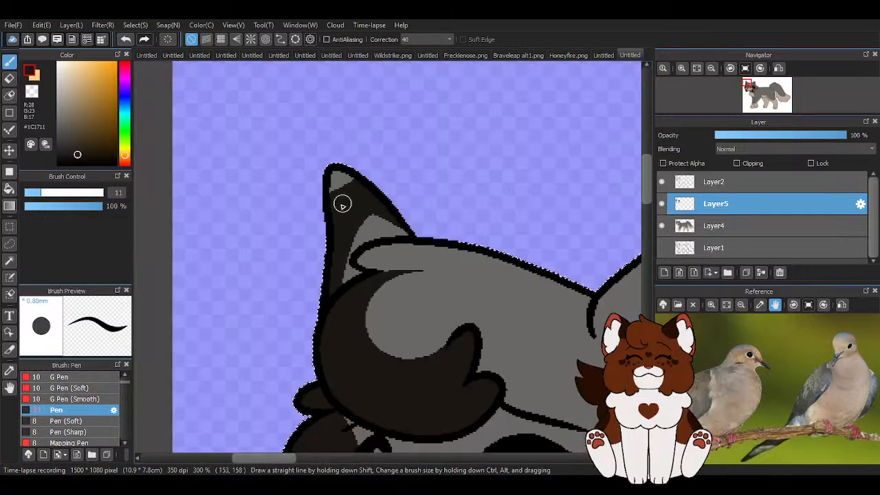
# Trim the inner base edge of the far ear marking with the transparent colour, and fill the ear tip with dark brown.
pyautogui.scroll(2, 402, 217)
pyautogui.press('z')
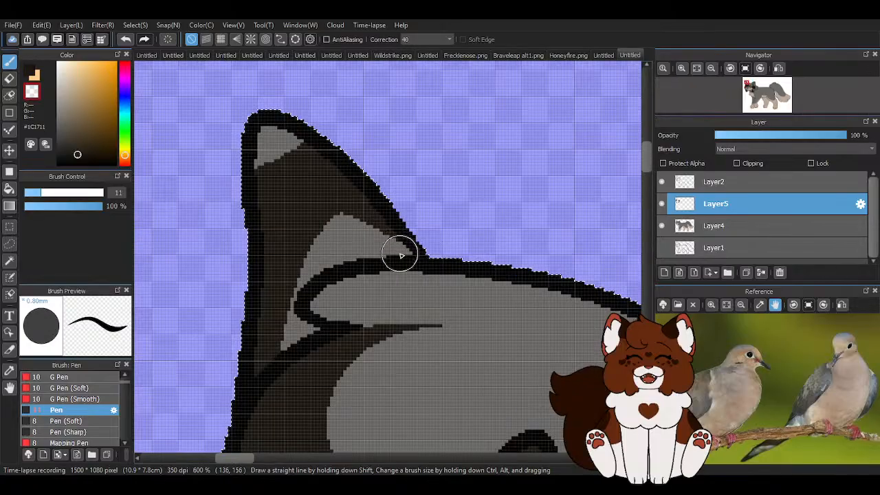
pyautogui.moveTo(399, 256); pyautogui.dragTo(360, 234)
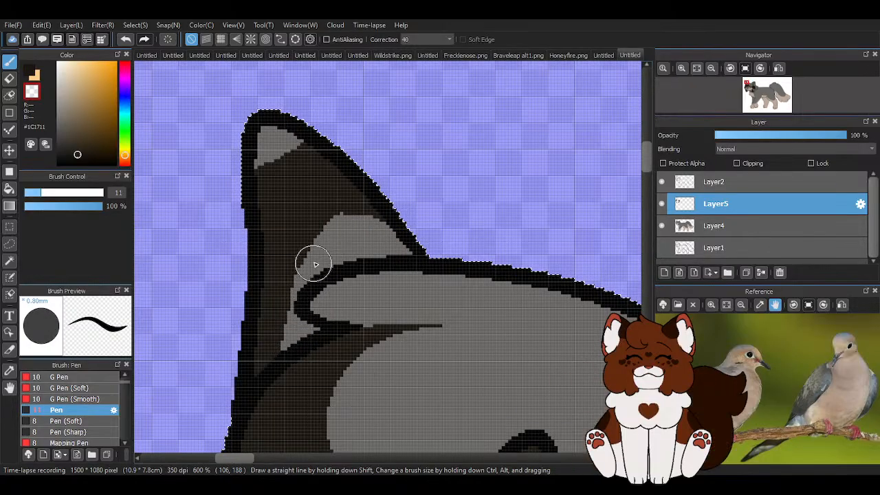
pyautogui.moveTo(311, 199)
pyautogui.mouseDown()
pyautogui.moveTo(320, 159)
pyautogui.moveTo(250, 173)
pyautogui.moveTo(265, 126)
pyautogui.mouseUp()
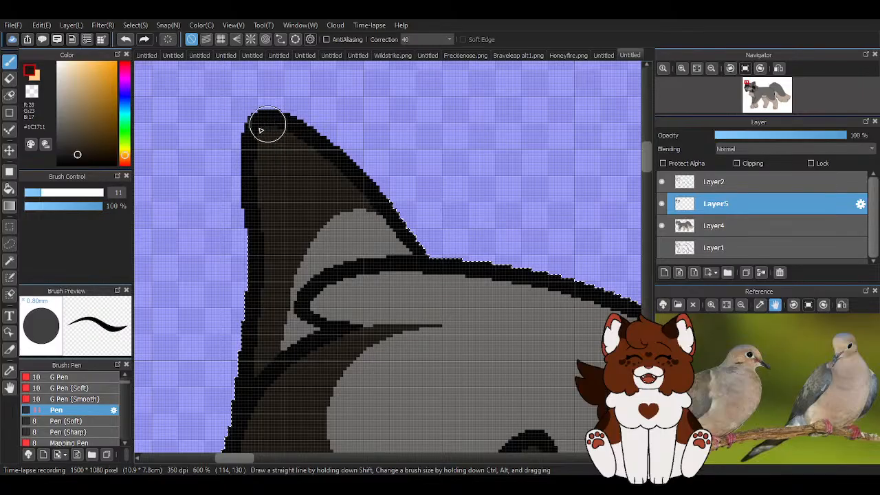
pyautogui.scroll(-5, 265, 127)
pyautogui.scroll(-1, 330, 156)
pyautogui.scroll(6, 397, 171)
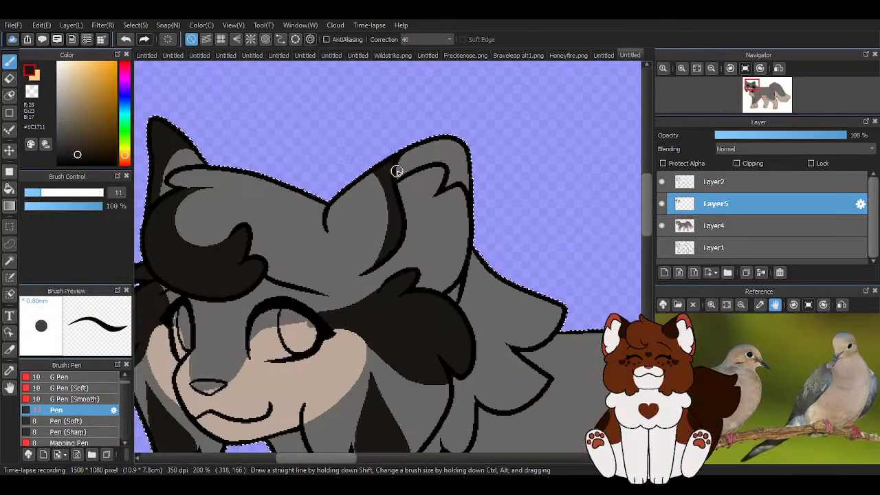
# Widen the near ear's dark brown band along the ear's upper front edge, rounding its inner curve.
pyautogui.moveTo(267, 366)
pyautogui.mouseDown()
pyautogui.moveTo(289, 346)
pyautogui.moveTo(329, 186)
pyautogui.moveTo(238, 86)
pyautogui.mouseUp()
pyautogui.scroll(-2, 335, 170)
pyautogui.scroll(-4, 335, 171)
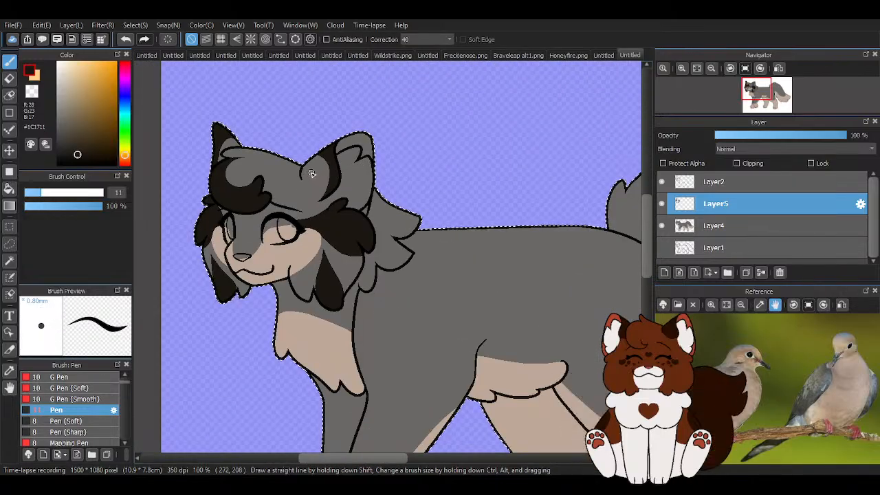
pyautogui.scroll(3, 344, 169)
pyautogui.scroll(1, 283, 160)
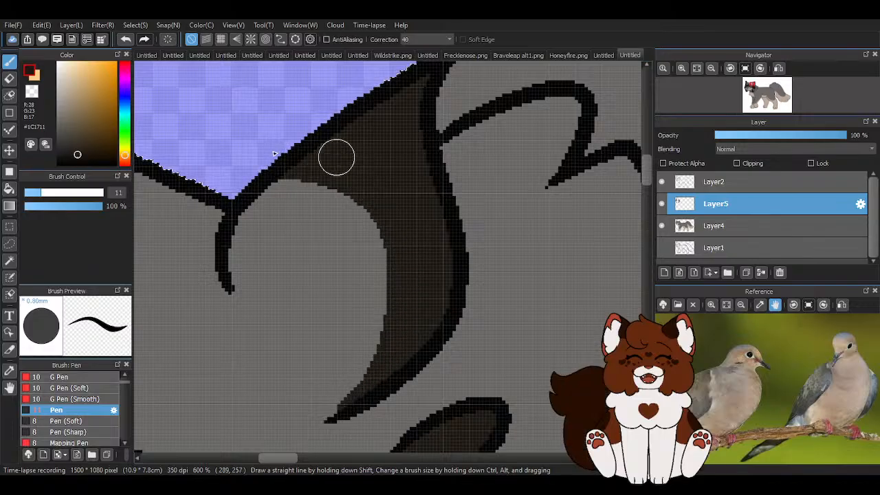
pyautogui.scroll(-5, 337, 156)
pyautogui.scroll(4, 227, 132)
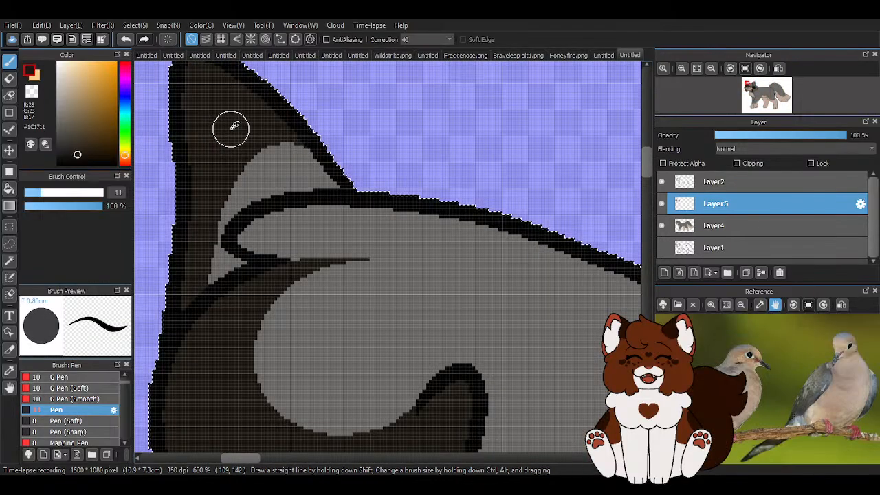
pyautogui.scroll(-6, 234, 125)
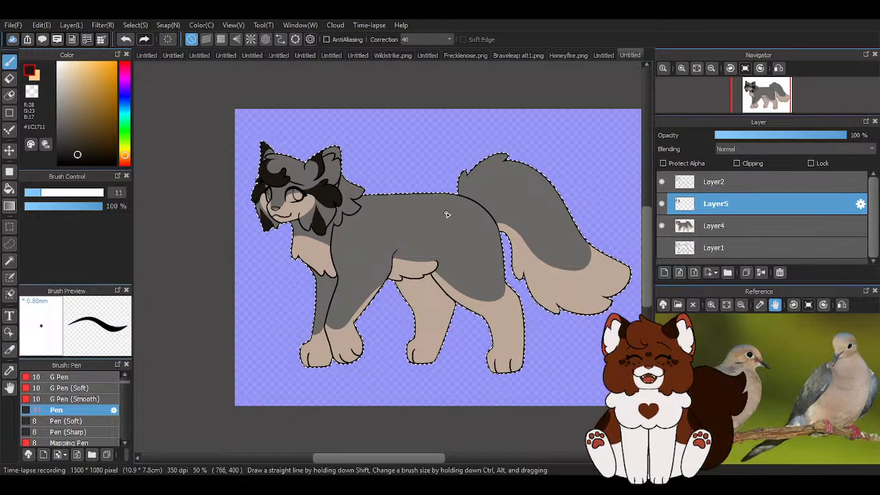
# Set the brush size to 14, try a dark brown stroke behind the neck fur and undo it.
pyautogui.scroll(2, 456, 193)
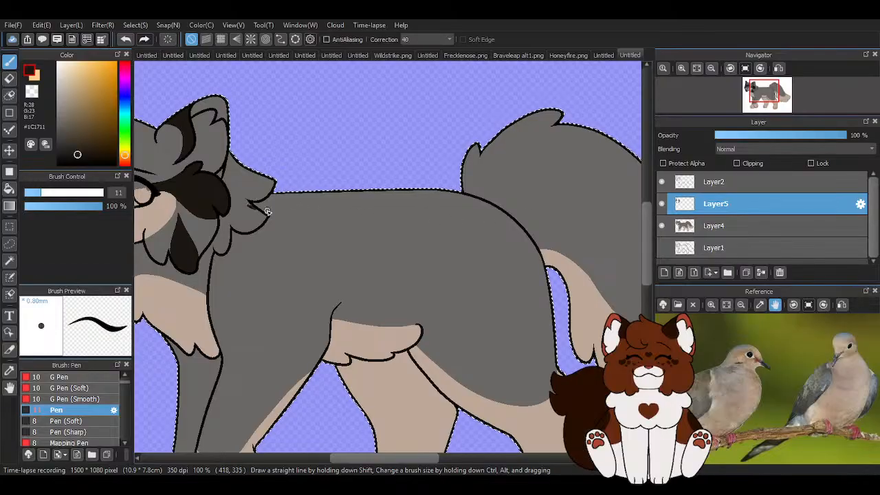
pyautogui.moveTo(253, 209)
pyautogui.mouseDown()
pyautogui.moveTo(480, 210)
pyautogui.moveTo(524, 239)
pyautogui.mouseUp()
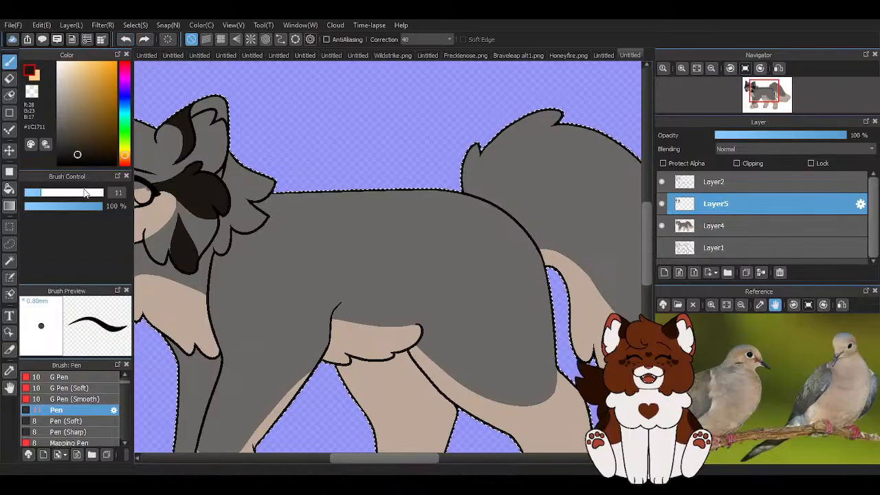
pyautogui.scroll(3, 86, 195)
pyautogui.moveTo(242, 199); pyautogui.dragTo(284, 209)
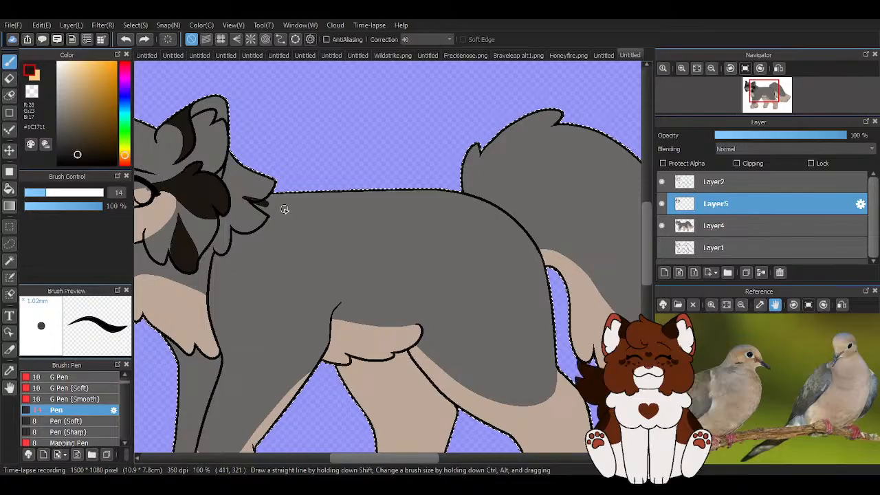
pyautogui.click(125, 39)
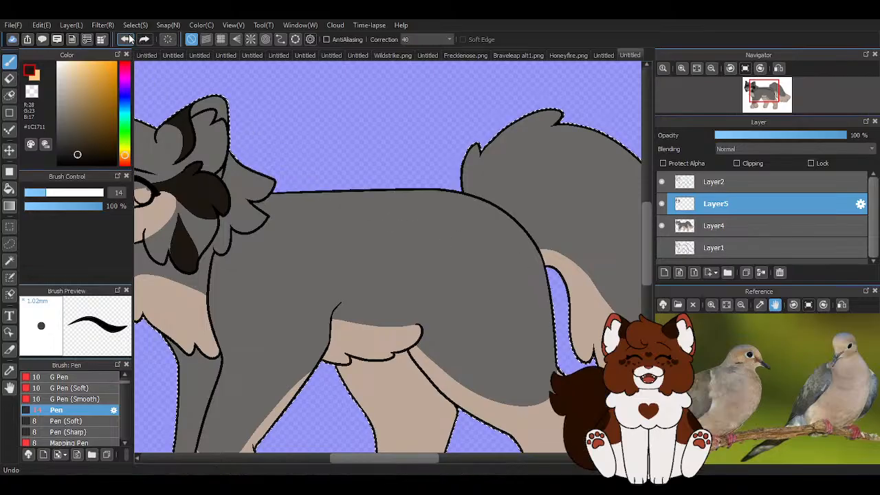
# Paint a dark brown line along the back from neck fur to tail base, and fill its rear end up to the outline.
pyautogui.scroll(6, 561, 296)
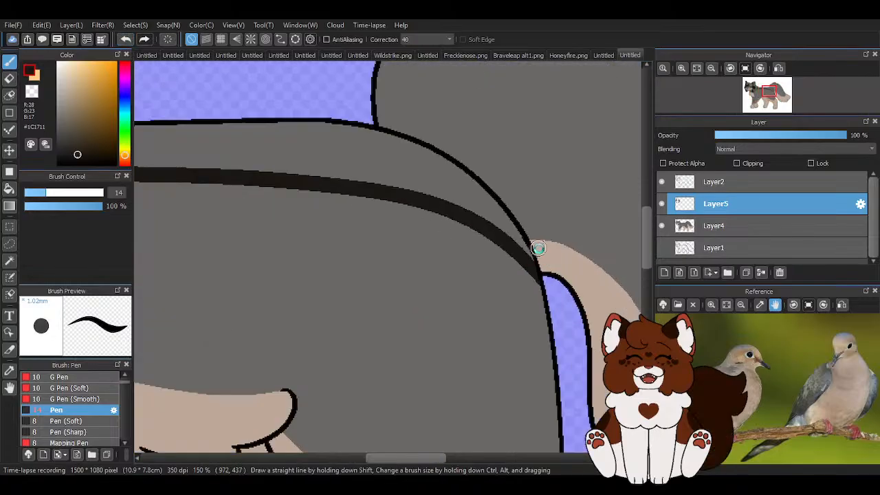
pyautogui.scroll(-3, 544, 321)
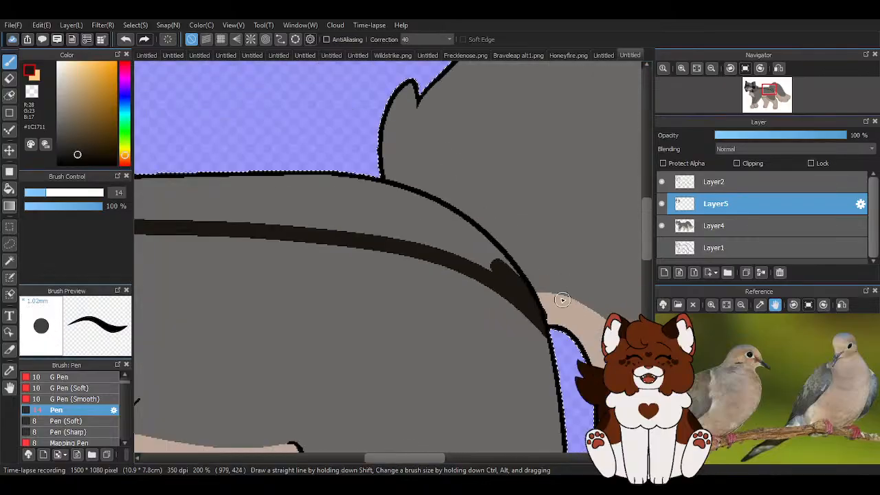
pyautogui.scroll(1, 528, 279)
pyautogui.moveTo(481, 255)
pyautogui.mouseDown()
pyautogui.moveTo(493, 268)
pyautogui.moveTo(468, 249)
pyautogui.mouseUp()
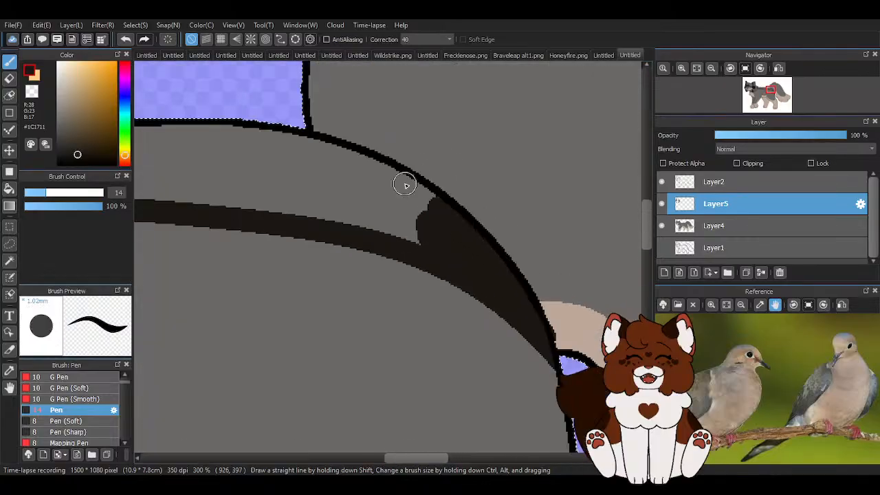
pyautogui.moveTo(405, 185)
pyautogui.mouseDown()
pyautogui.moveTo(429, 218)
pyautogui.moveTo(380, 213)
pyautogui.moveTo(399, 234)
pyautogui.mouseUp()
pyautogui.moveTo(338, 209)
pyautogui.mouseDown()
pyautogui.moveTo(198, 182)
pyautogui.moveTo(293, 157)
pyautogui.moveTo(231, 141)
pyautogui.mouseUp()
pyautogui.scroll(-5, 379, 200)
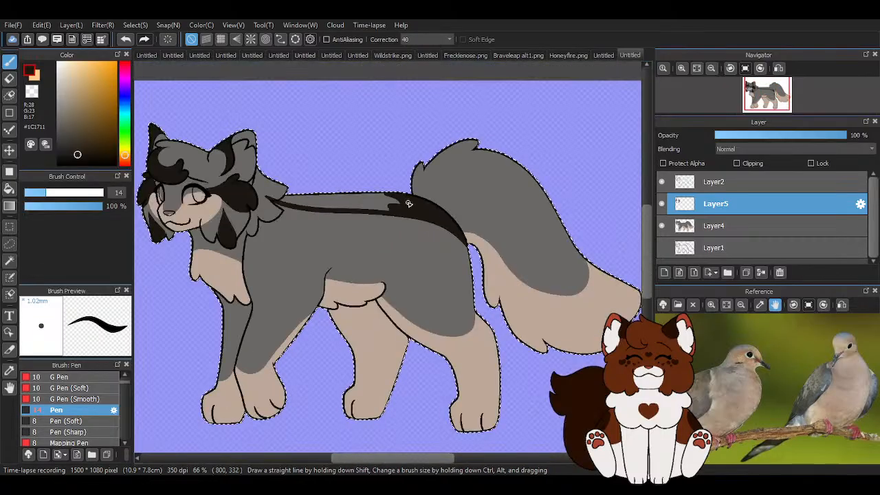
# Fill the remaining gap between the back stripe and the upper body outline with dark brown.
pyautogui.scroll(5, 249, 164)
pyautogui.scroll(-5, 296, 119)
pyautogui.scroll(5, 203, 195)
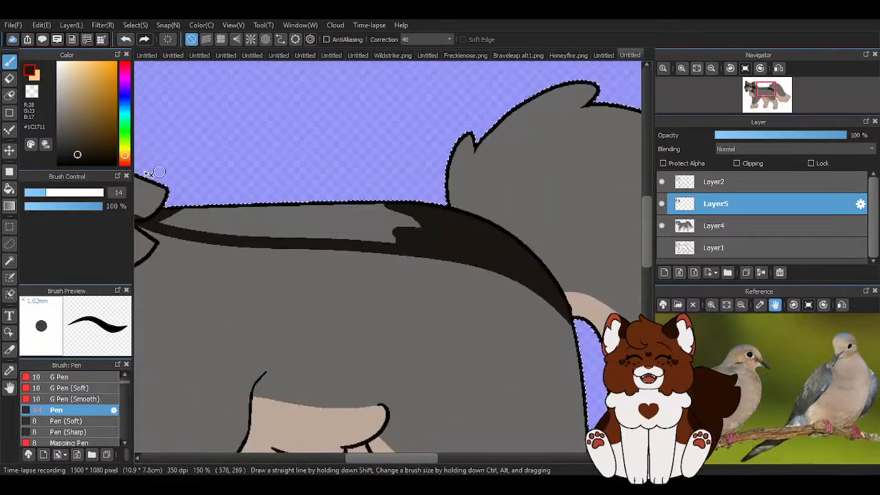
pyautogui.scroll(-1, 202, 195)
pyautogui.moveTo(183, 206)
pyautogui.mouseDown()
pyautogui.moveTo(222, 235)
pyautogui.moveTo(154, 226)
pyautogui.moveTo(265, 241)
pyautogui.moveTo(233, 237)
pyautogui.moveTo(432, 240)
pyautogui.moveTo(474, 253)
pyautogui.moveTo(330, 216)
pyautogui.moveTo(452, 194)
pyautogui.moveTo(163, 219)
pyautogui.moveTo(322, 228)
pyautogui.moveTo(425, 219)
pyautogui.mouseUp()
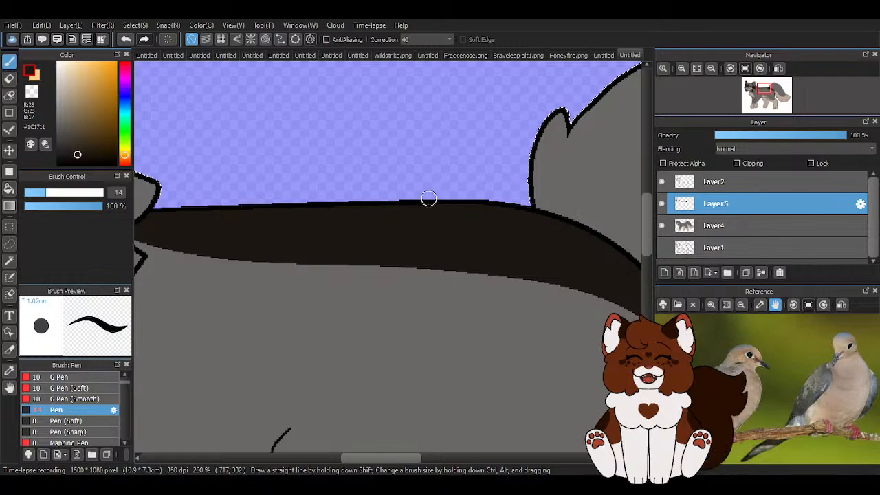
pyautogui.scroll(-3, 428, 198)
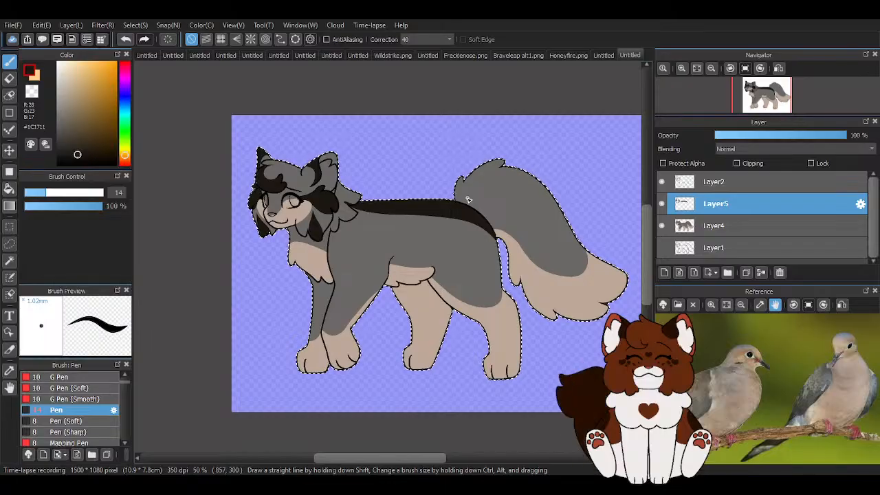
# Erase the back stripe's overspill from the neck fur with the transparent colour, and switch back to dark brown.
pyautogui.scroll(1, 542, 265)
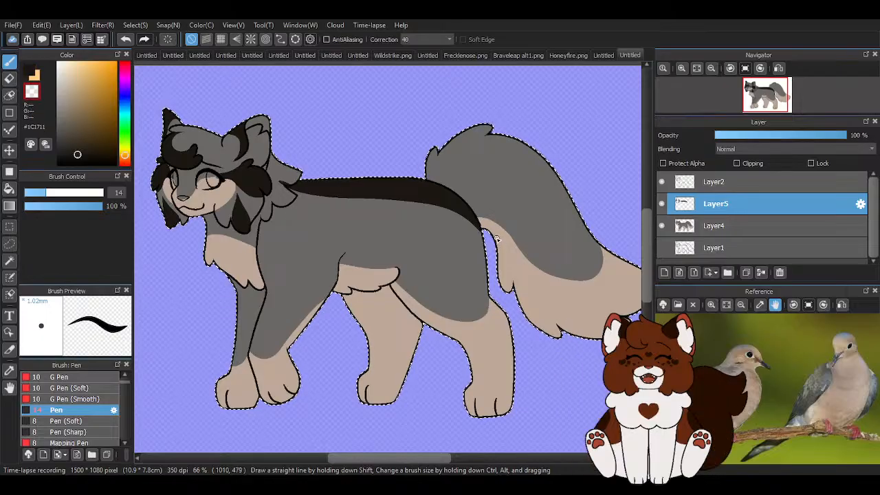
pyautogui.scroll(6, 496, 239)
pyautogui.scroll(-3, 488, 248)
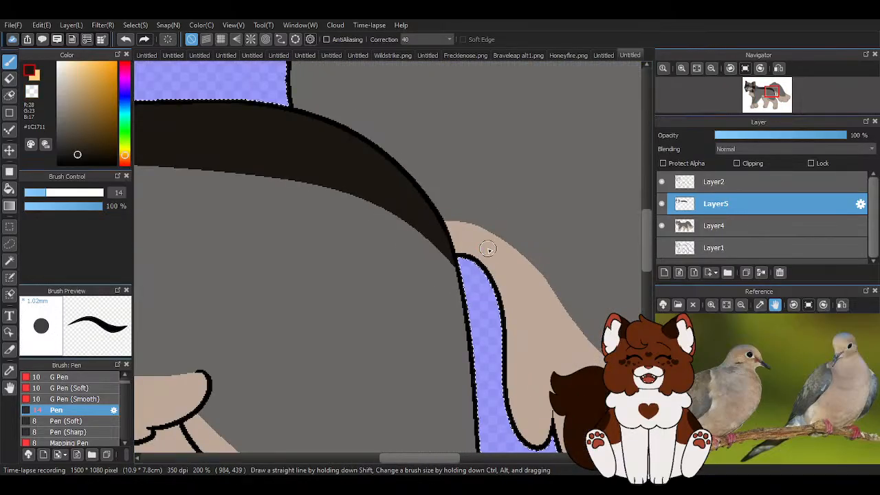
pyautogui.scroll(-3, 508, 247)
pyautogui.scroll(4, 288, 208)
pyautogui.press('z')
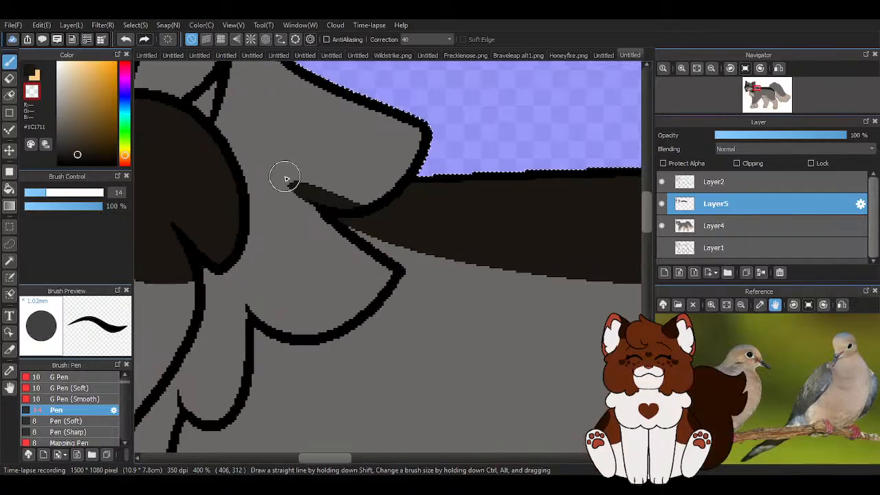
pyautogui.moveTo(286, 179); pyautogui.dragTo(404, 198)
pyautogui.scroll(-2, 421, 216)
pyautogui.scroll(2, 379, 172)
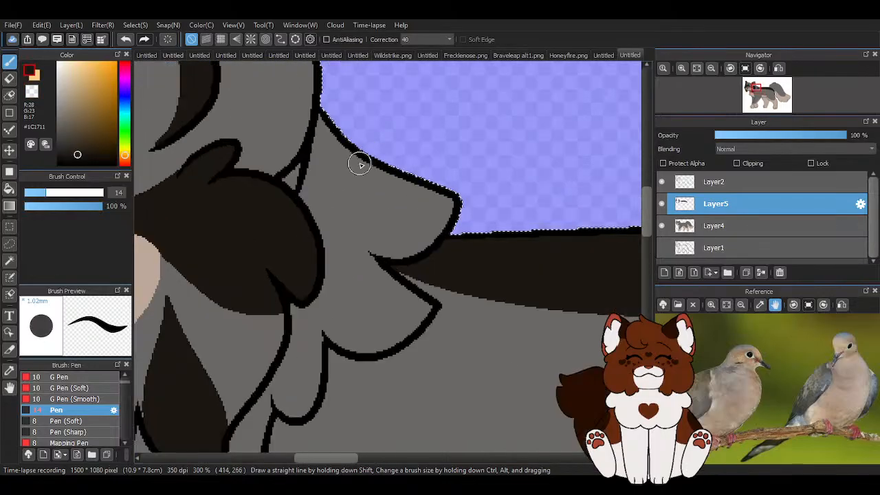
# Outline curved dark brown bands hanging below the back stripe on the flank and a crescent on the haunch.
pyautogui.scroll(-4, 357, 161)
pyautogui.scroll(2, 480, 235)
pyautogui.scroll(1, 394, 157)
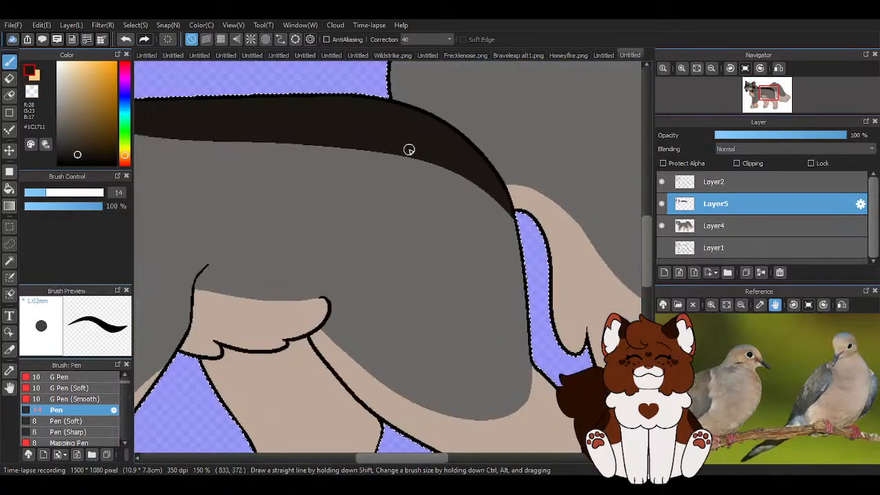
pyautogui.scroll(-3, 409, 150)
pyautogui.scroll(3, 346, 163)
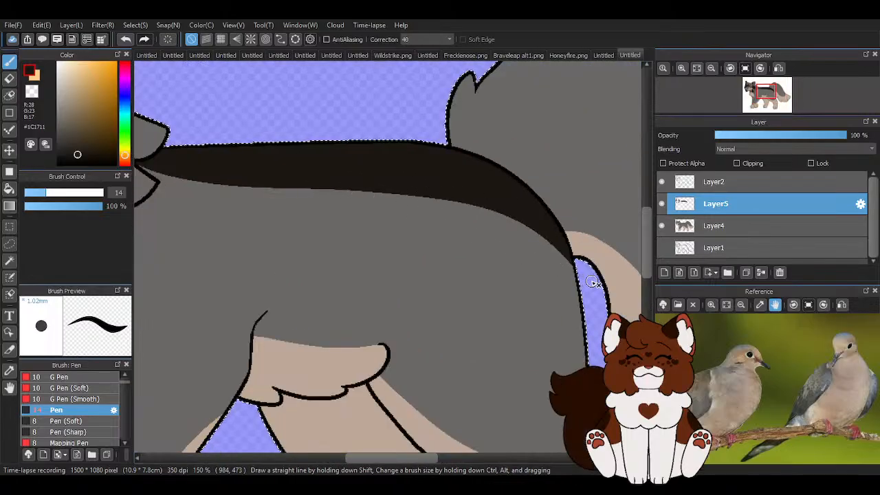
pyautogui.moveTo(526, 222)
pyautogui.mouseDown()
pyautogui.moveTo(315, 183)
pyautogui.moveTo(547, 237)
pyautogui.mouseUp()
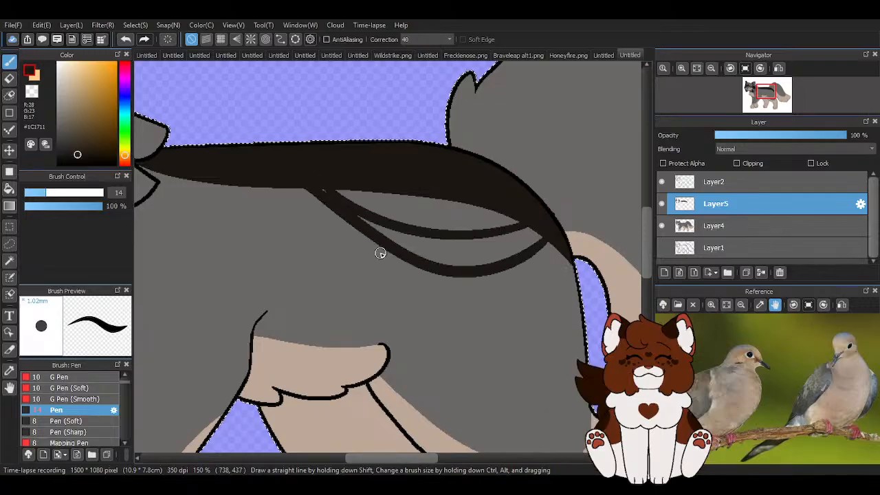
pyautogui.moveTo(481, 291); pyautogui.dragTo(573, 305)
pyautogui.scroll(1, 574, 305)
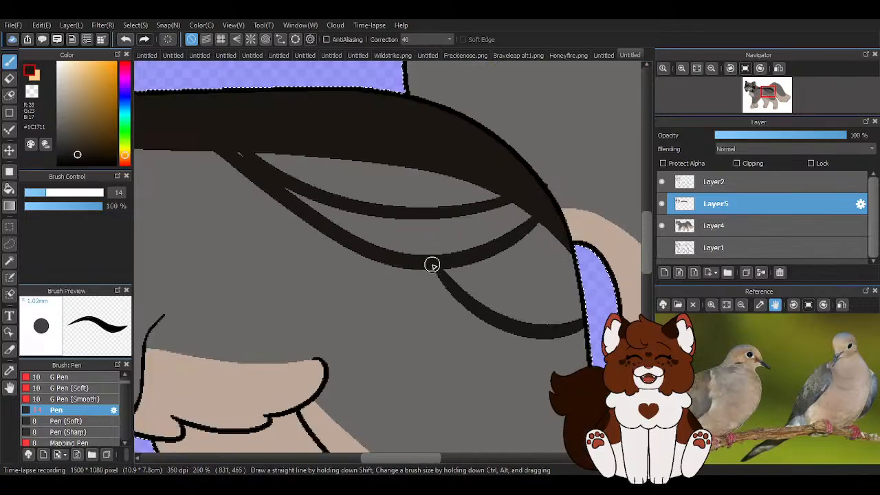
pyautogui.moveTo(432, 261); pyautogui.dragTo(588, 375)
# Fill the haunch crescent with solid dark brown up to the rear body outline.
pyautogui.scroll(2, 600, 321)
pyautogui.moveTo(512, 344); pyautogui.dragTo(287, 229)
pyautogui.moveTo(339, 314); pyautogui.dragTo(479, 345)
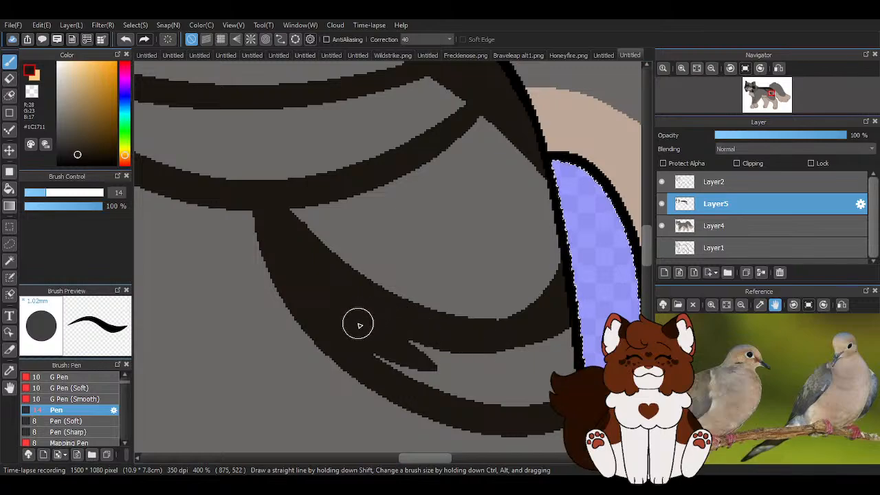
pyautogui.moveTo(392, 346)
pyautogui.mouseDown()
pyautogui.moveTo(497, 408)
pyautogui.moveTo(580, 381)
pyautogui.moveTo(402, 374)
pyautogui.moveTo(580, 334)
pyautogui.moveTo(376, 351)
pyautogui.moveTo(424, 346)
pyautogui.moveTo(472, 374)
pyautogui.mouseUp()
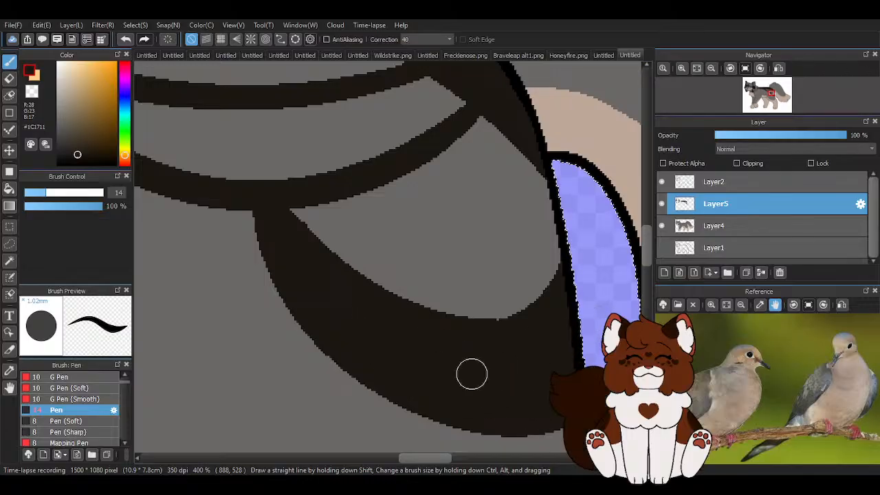
pyautogui.scroll(-2, 471, 374)
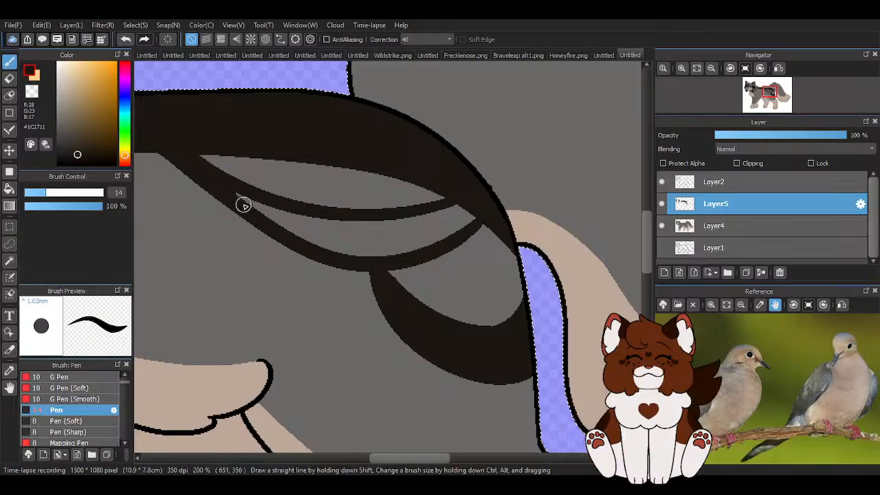
# Fill the gap between the two flank bands with dark brown, leaving the grey opening beneath the back stripe.
pyautogui.moveTo(243, 205)
pyautogui.mouseDown()
pyautogui.moveTo(371, 225)
pyautogui.moveTo(459, 205)
pyautogui.mouseUp()
pyautogui.moveTo(517, 251)
pyautogui.mouseDown()
pyautogui.moveTo(474, 233)
pyautogui.moveTo(325, 235)
pyautogui.moveTo(301, 219)
pyautogui.mouseUp()
pyautogui.moveTo(413, 247)
pyautogui.mouseDown()
pyautogui.moveTo(390, 230)
pyautogui.moveTo(466, 224)
pyautogui.moveTo(459, 230)
pyautogui.moveTo(492, 230)
pyautogui.moveTo(533, 269)
pyautogui.moveTo(485, 244)
pyautogui.moveTo(356, 260)
pyautogui.mouseUp()
pyautogui.scroll(-4, 356, 241)
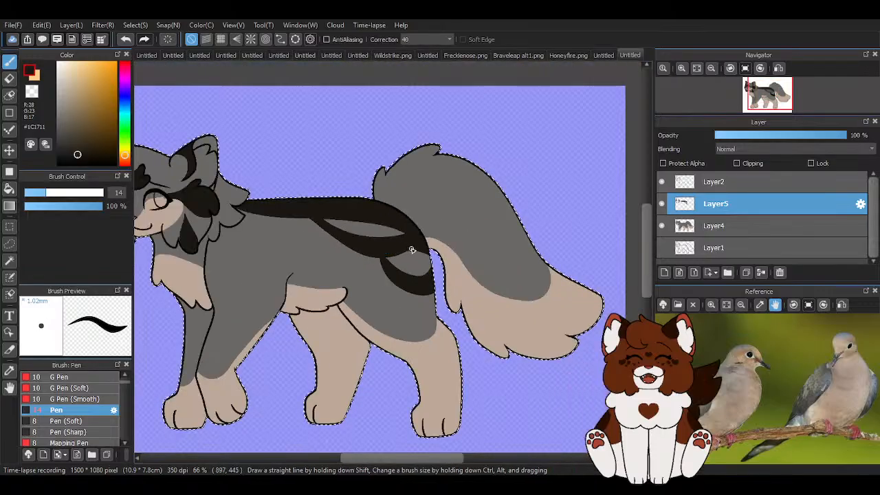
pyautogui.scroll(4, 482, 210)
pyautogui.scroll(-4, 454, 198)
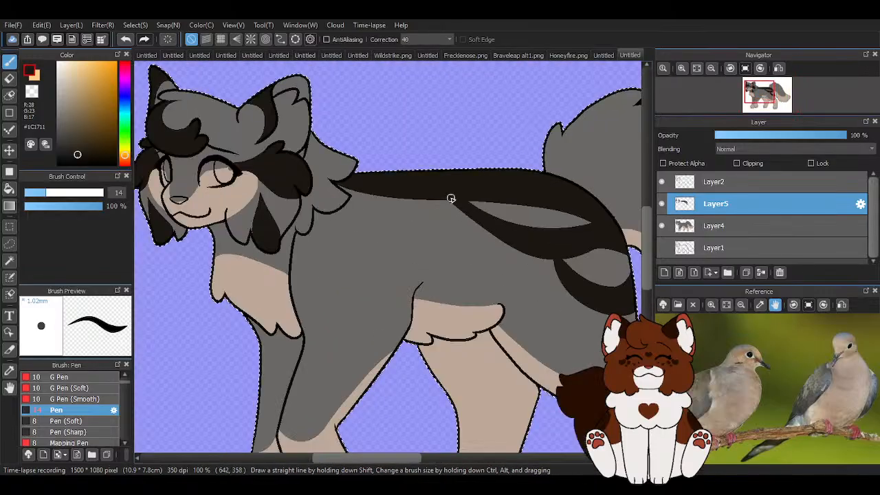
pyautogui.scroll(3, 452, 199)
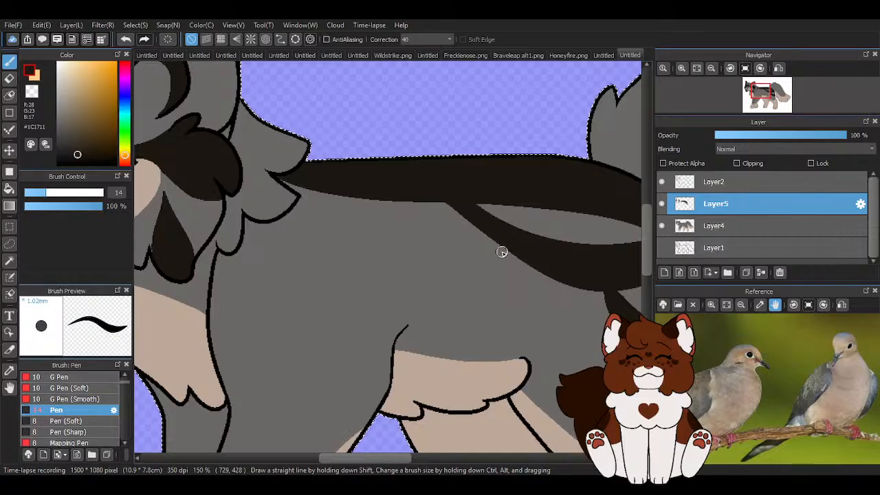
pyautogui.scroll(-3, 354, 227)
pyautogui.scroll(4, 327, 147)
# Undo the flank bands and haunch crescent, keeping only the stripe along the back.
pyautogui.click(124, 40)
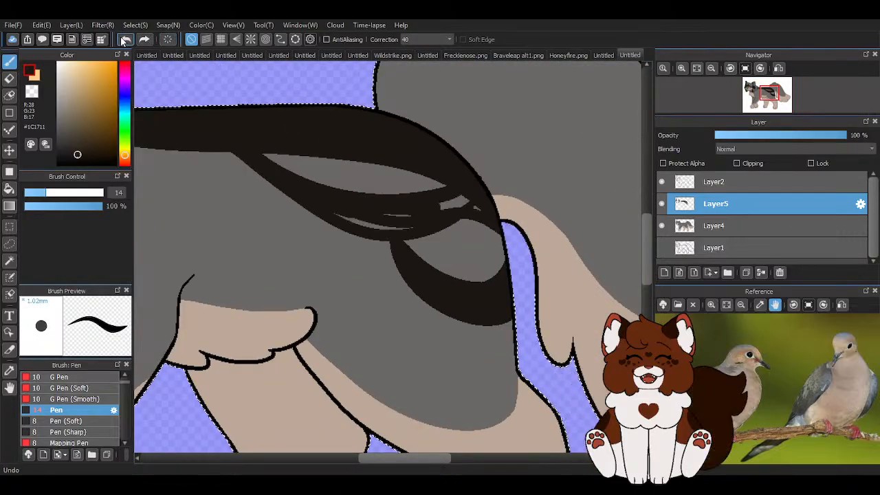
pyautogui.click(125, 40)
pyautogui.click(124, 39)
pyautogui.click(125, 40)
pyautogui.click(124, 40)
pyautogui.click(125, 40)
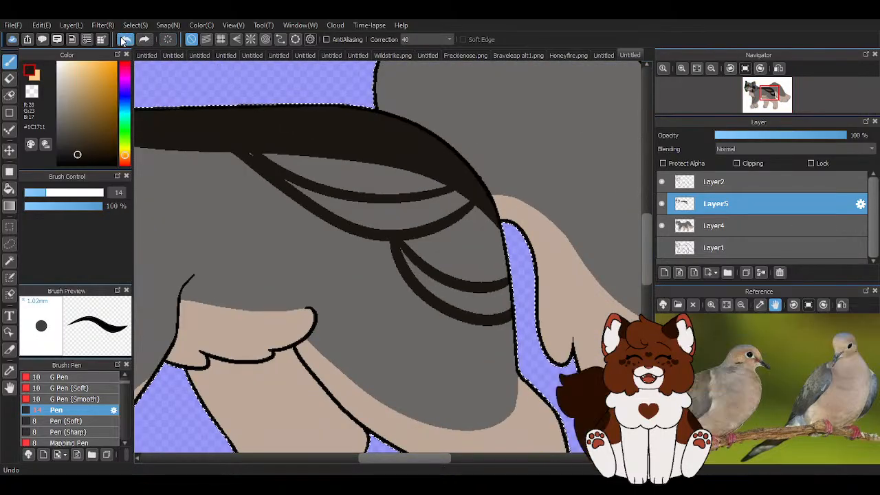
pyautogui.click(124, 40)
pyautogui.click(124, 40)
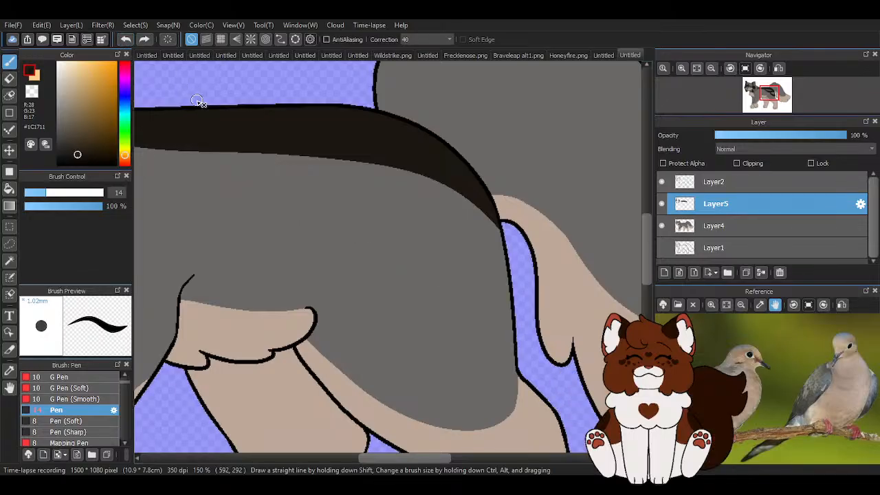
# Undo the dark brown back stripe so the whole back is plain grey.
pyautogui.scroll(-4, 206, 106)
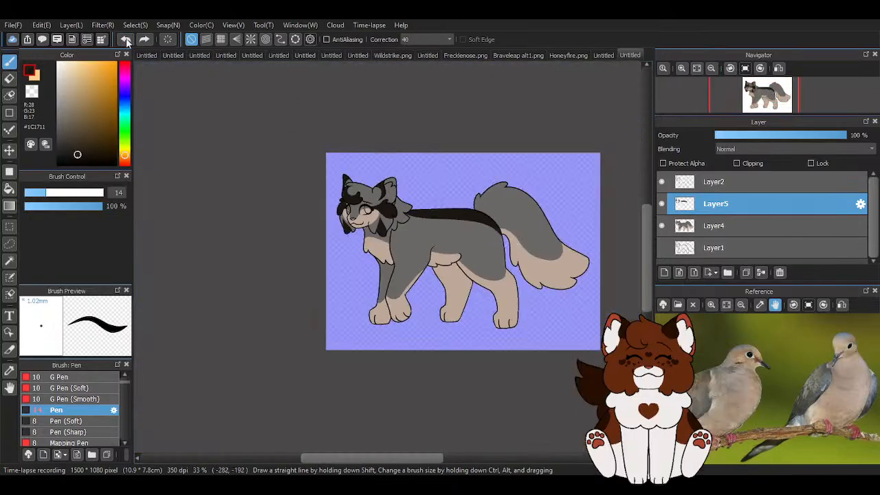
pyautogui.click(126, 42)
pyautogui.click(126, 42)
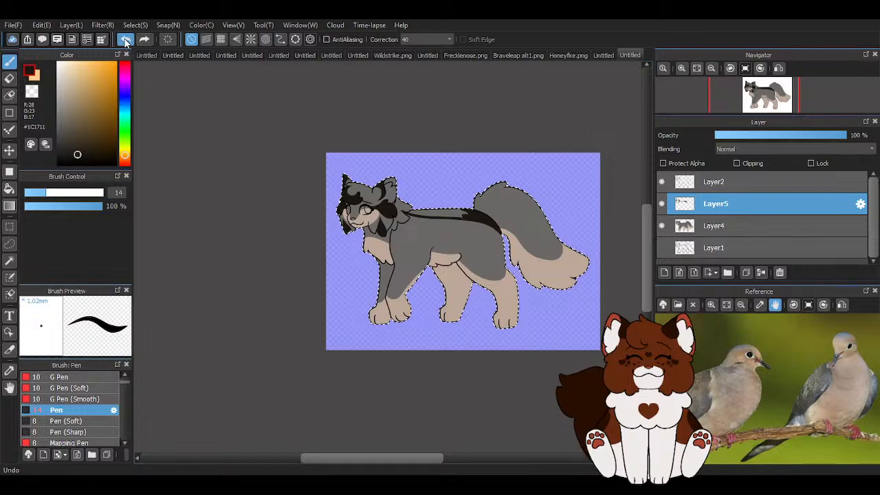
pyautogui.click(125, 41)
pyautogui.click(125, 41)
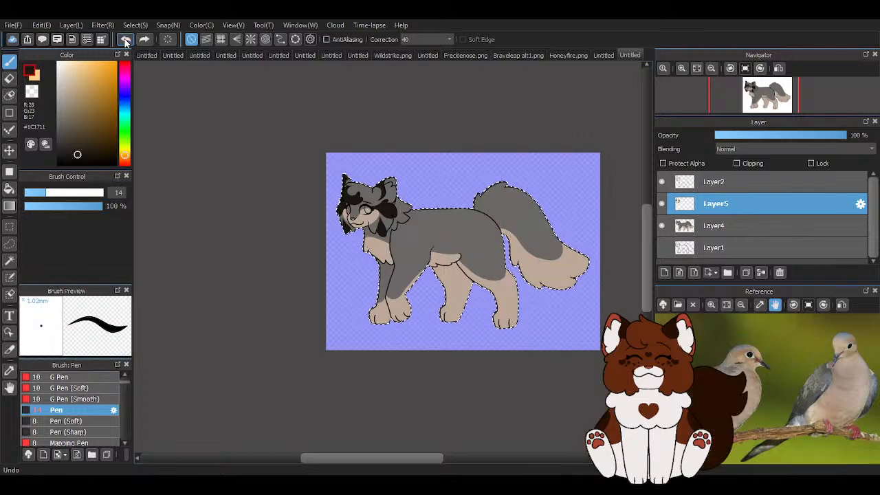